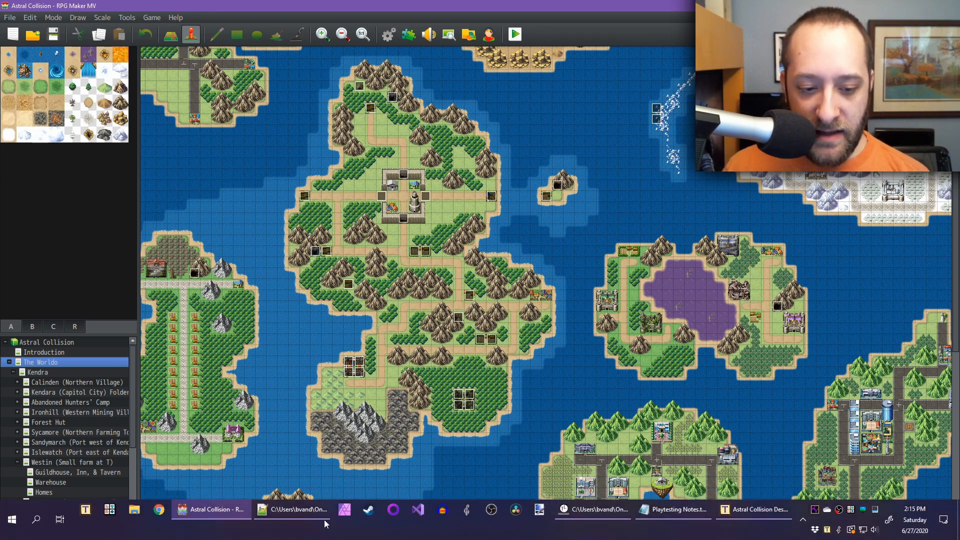
# Switch to Notepad++, enlarge the code, and highlight the CharacterCategories loading block in Sientir_Journal.js
pyautogui.click(299, 512)
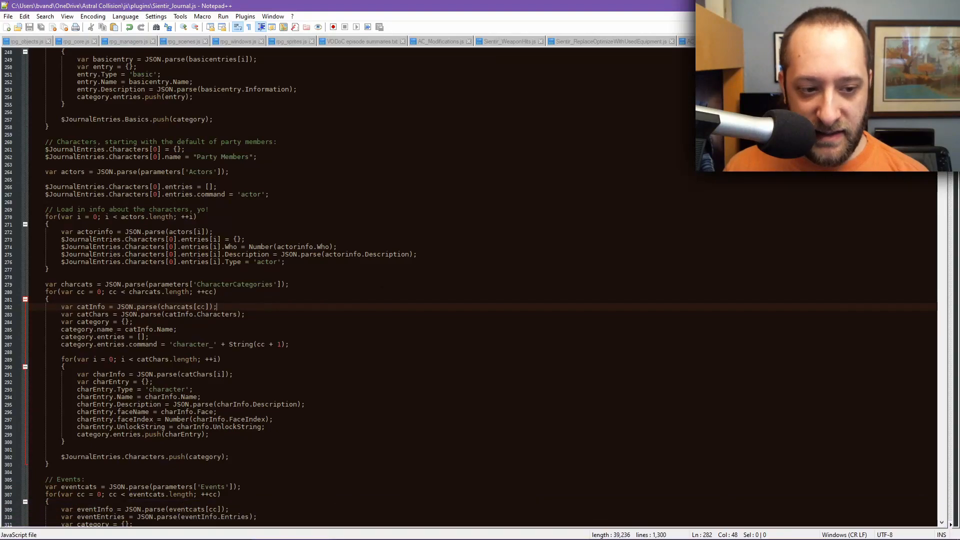
pyautogui.moveTo(195, 306); pyautogui.dragTo(206, 307)
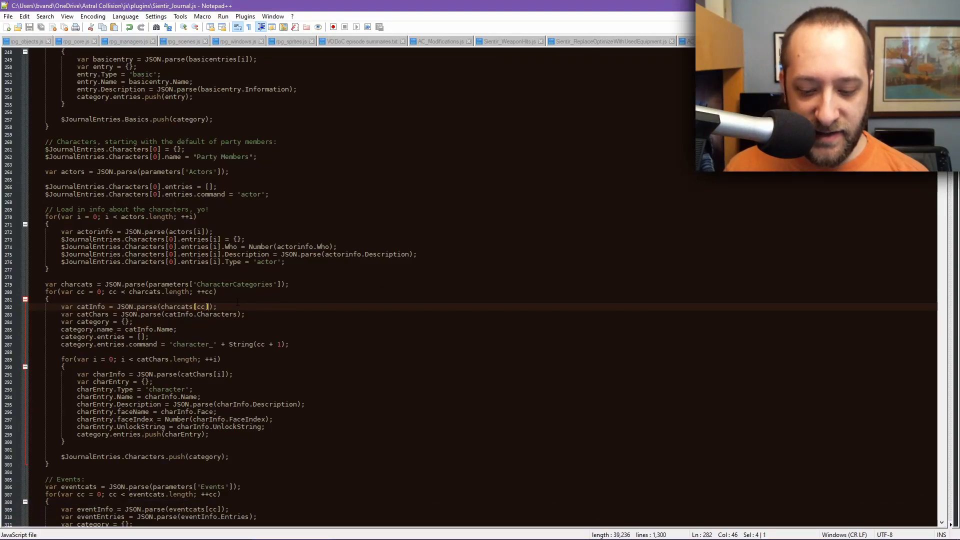
pyautogui.keyDown('ctrl'); pyautogui.scroll(3, 238, 302); pyautogui.keyUp('ctrl')
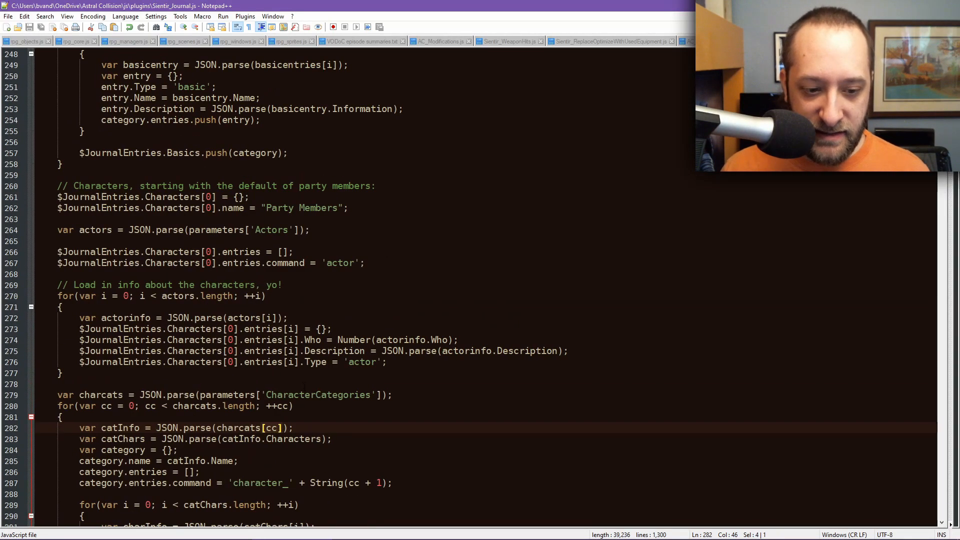
pyautogui.keyDown('ctrl'); pyautogui.scroll(1, 304, 386); pyautogui.keyUp('ctrl')
pyautogui.scroll(-8, 304, 386)
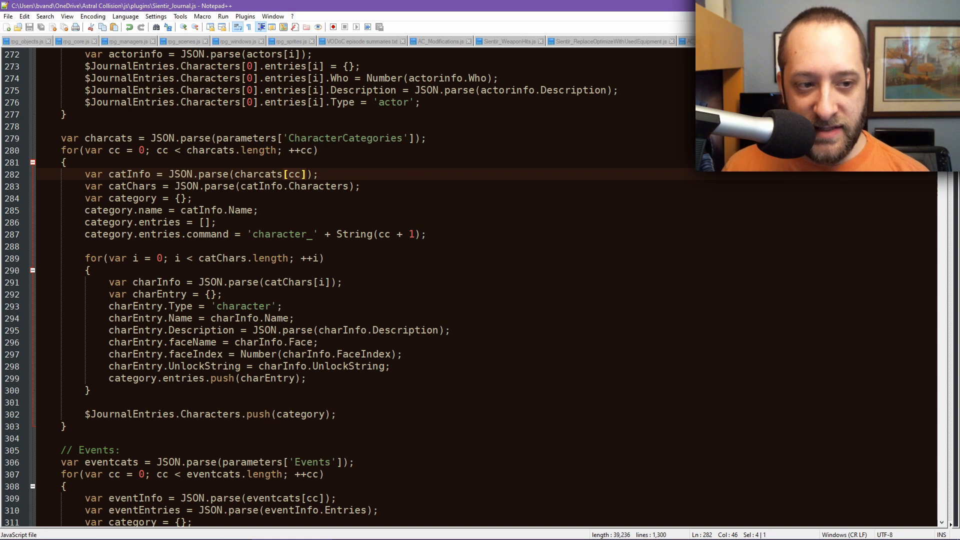
pyautogui.moveTo(60, 139); pyautogui.dragTo(150, 429)
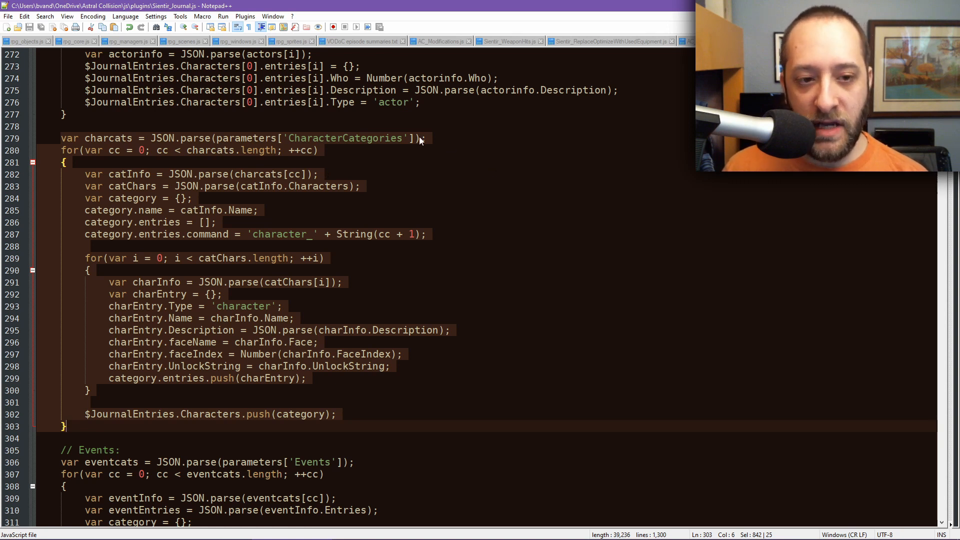
# Examine the charcats[cc] expression in the catInfo line, highlighting where charcats and cc are used
pyautogui.click(283, 174)
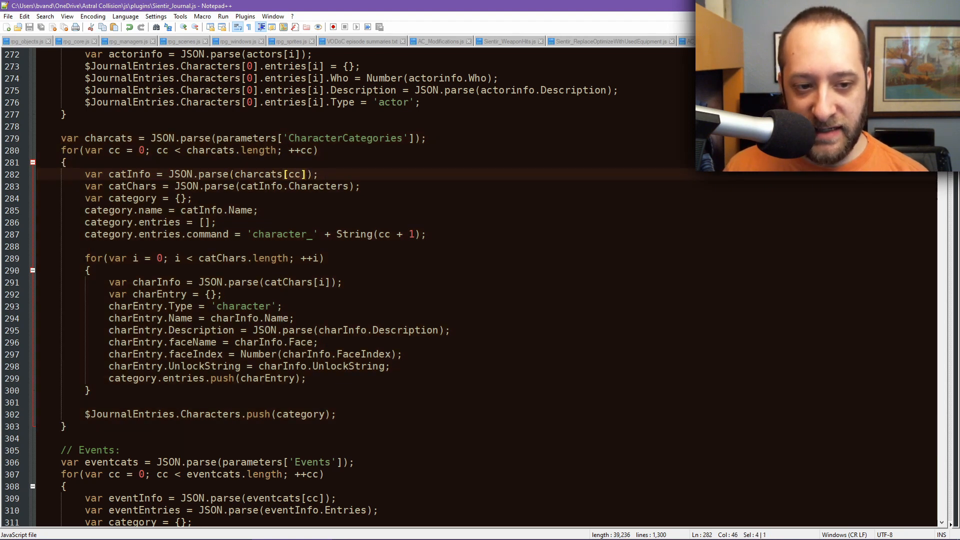
pyautogui.doubleClick(262, 174)
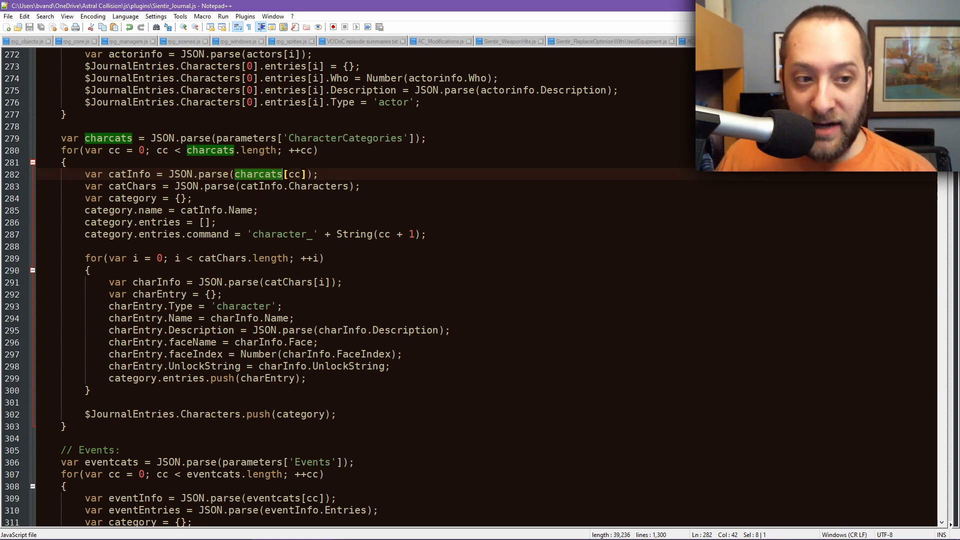
pyautogui.click(307, 174)
pyautogui.moveTo(307, 174); pyautogui.dragTo(283, 174)
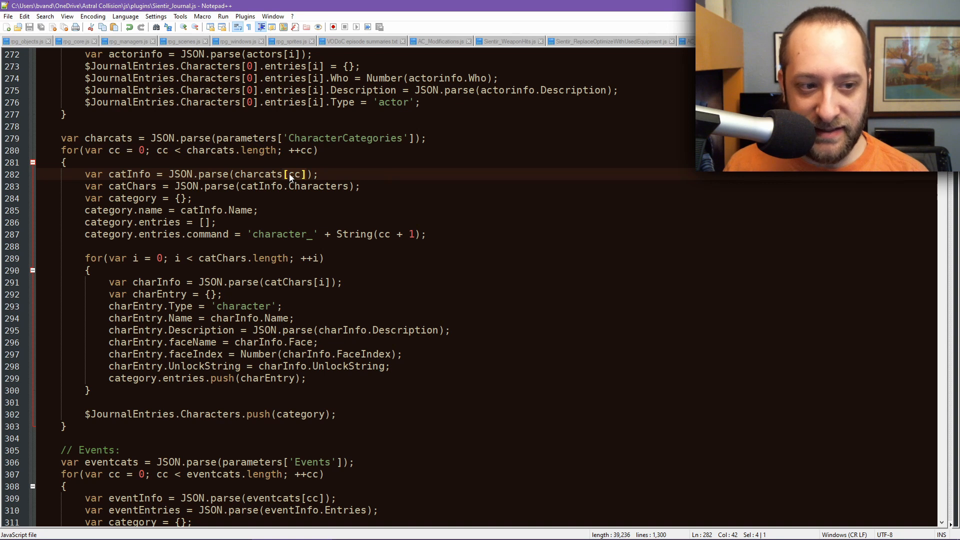
pyautogui.doubleClick(273, 174)
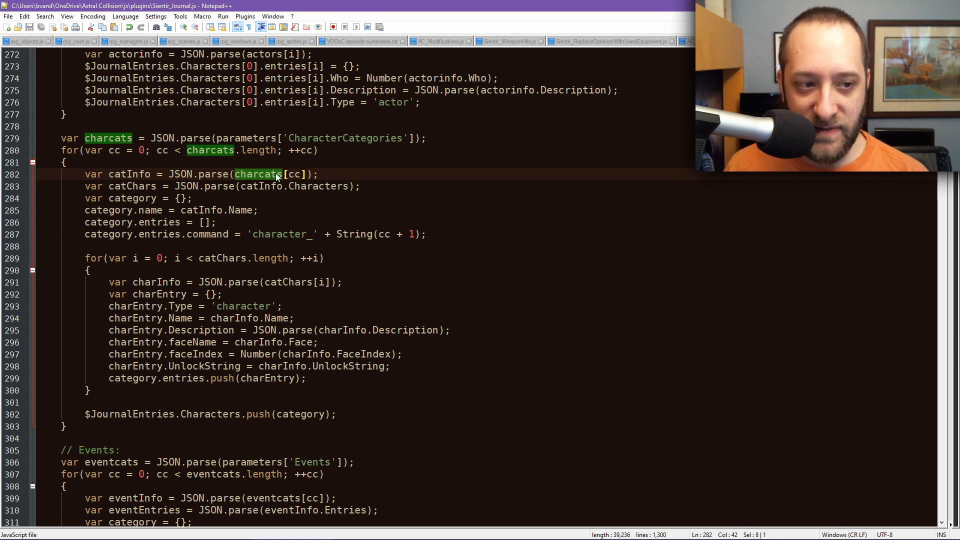
pyautogui.doubleClick(294, 174)
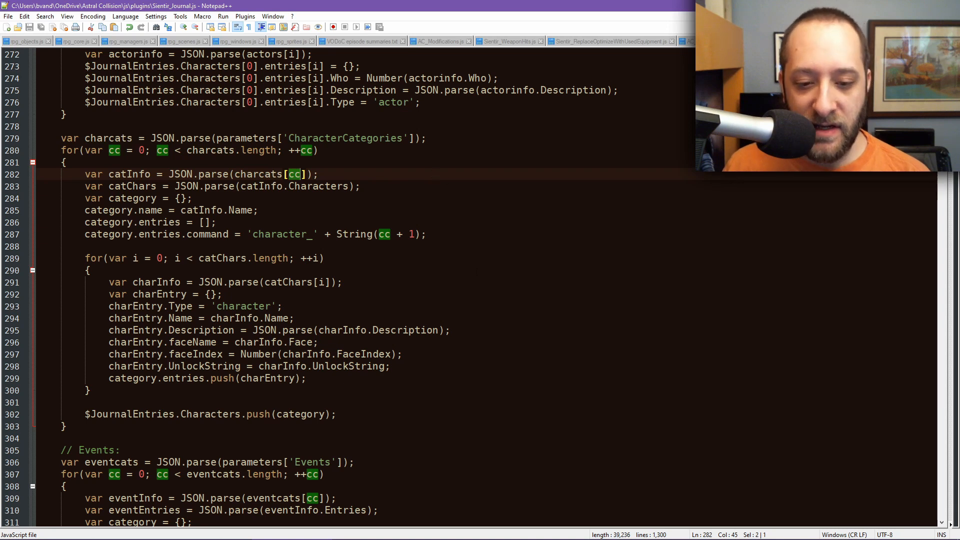
# Switch to the Astral Collision Timeline, review the Founding of Ironhill event description, and put the timeline away
pyautogui.moveTo(491, 536)
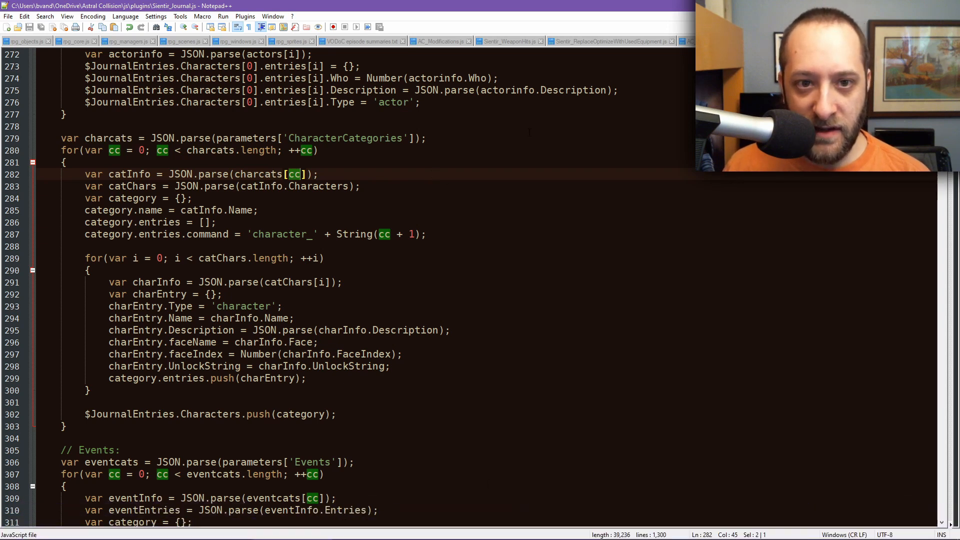
pyautogui.moveTo(571, 529)
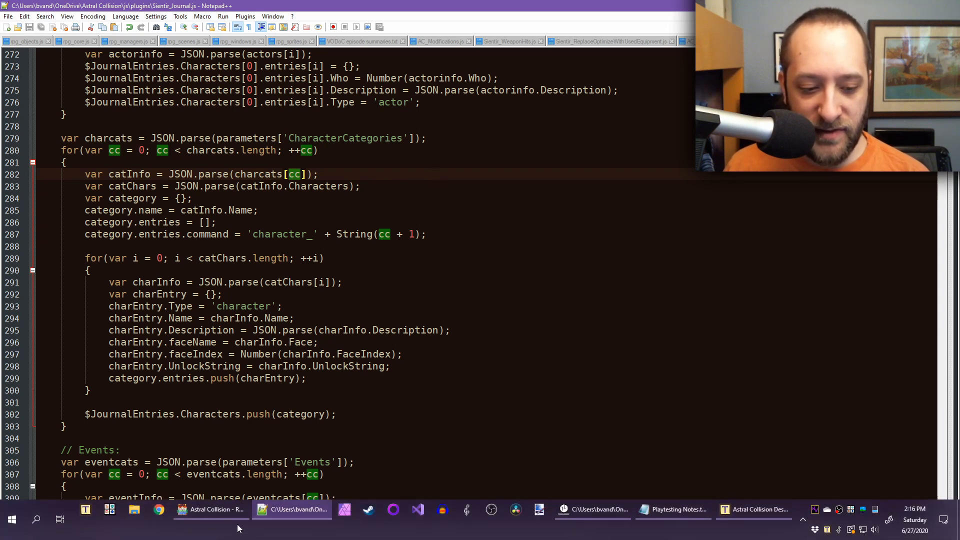
pyautogui.click(222, 516)
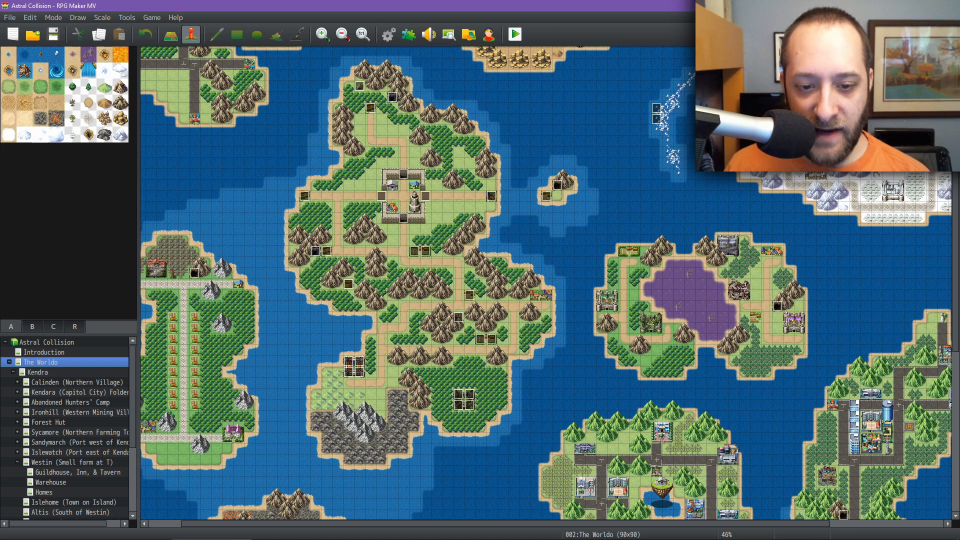
pyautogui.moveTo(575, 535)
pyautogui.click(602, 517)
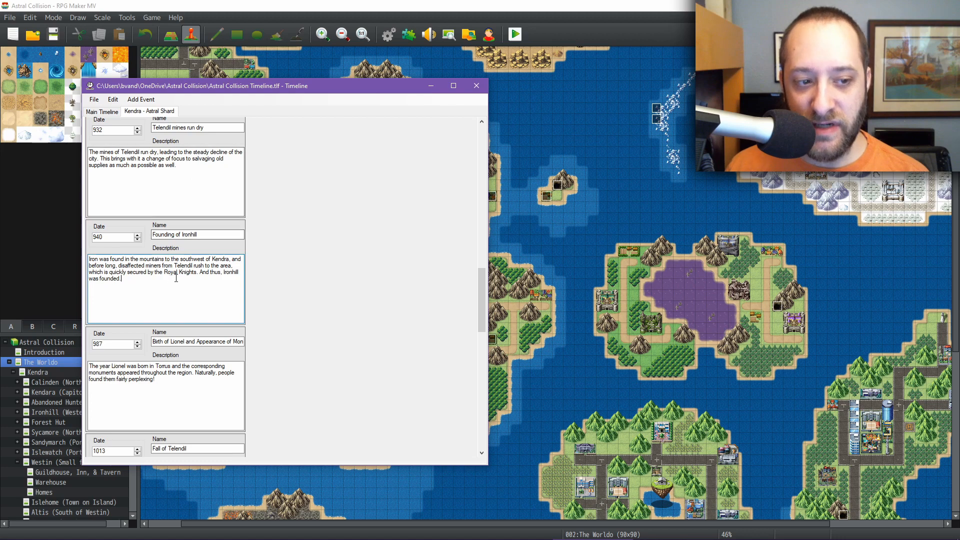
pyautogui.click(223, 271)
pyautogui.write(',')
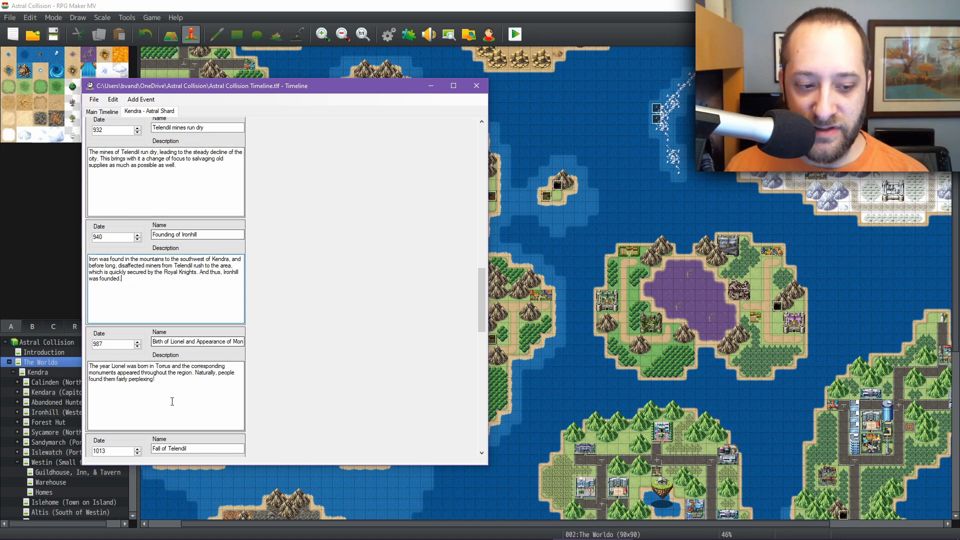
pyautogui.click(430, 87)
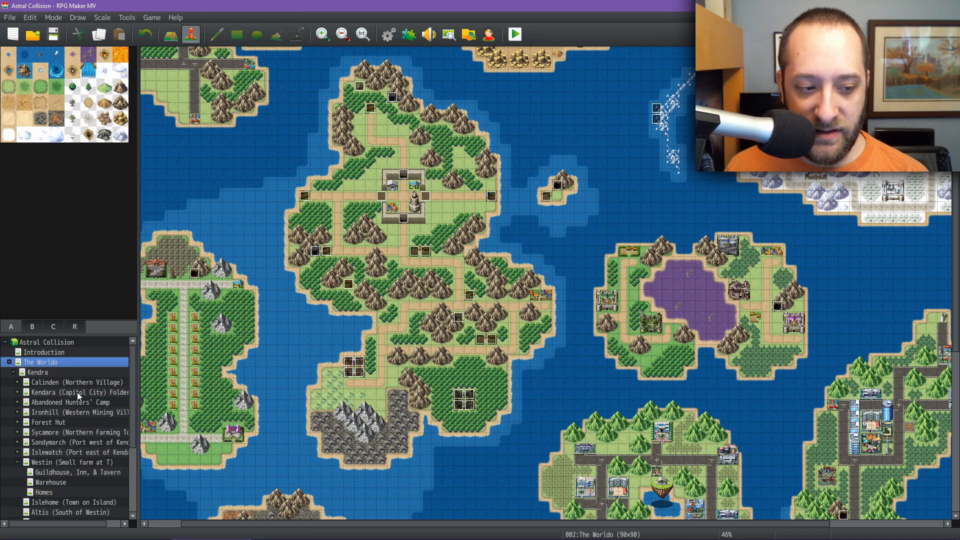
# Open the Ironhill (Western Mining Village) map in RPG Maker MV
pyautogui.scroll(-1, 73, 400)
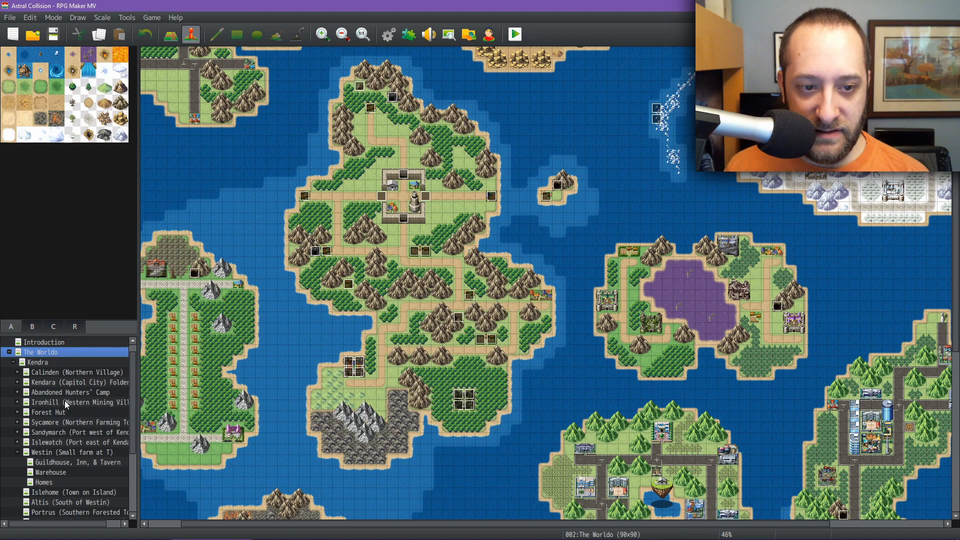
pyautogui.rightClick(64, 401)
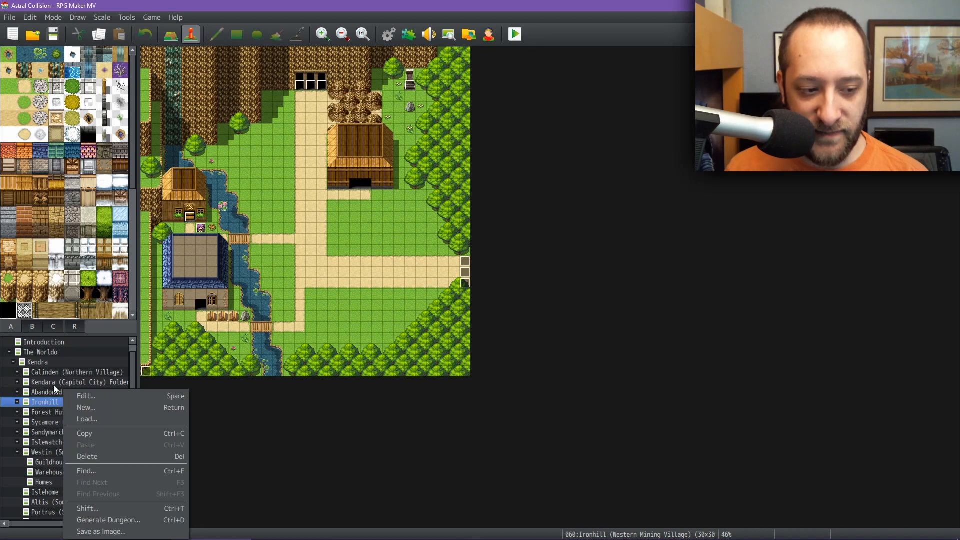
pyautogui.click(46, 405)
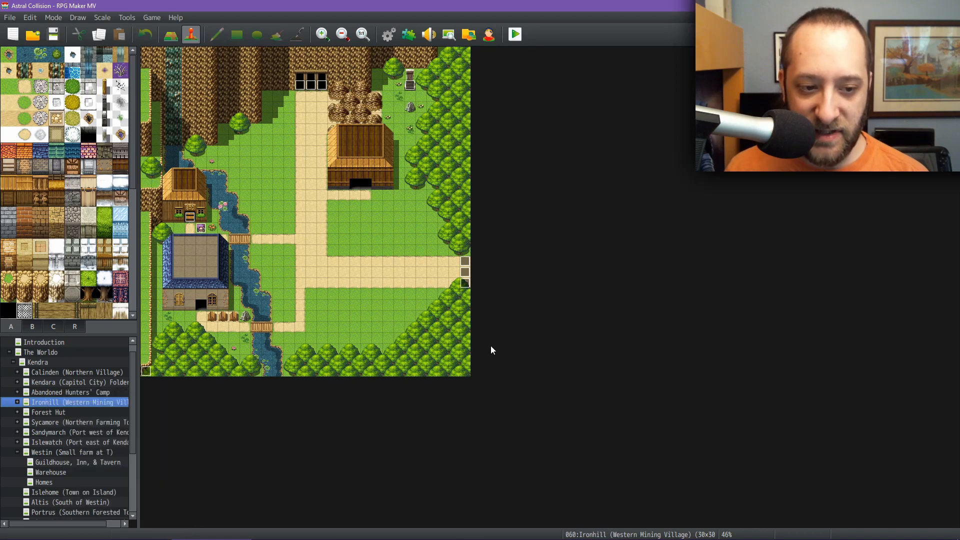
# Switch to the Astral Collision design documents and read the Monument Text from the Forgotten Tomb poem through the Kendra verses
pyautogui.moveTo(474, 538)
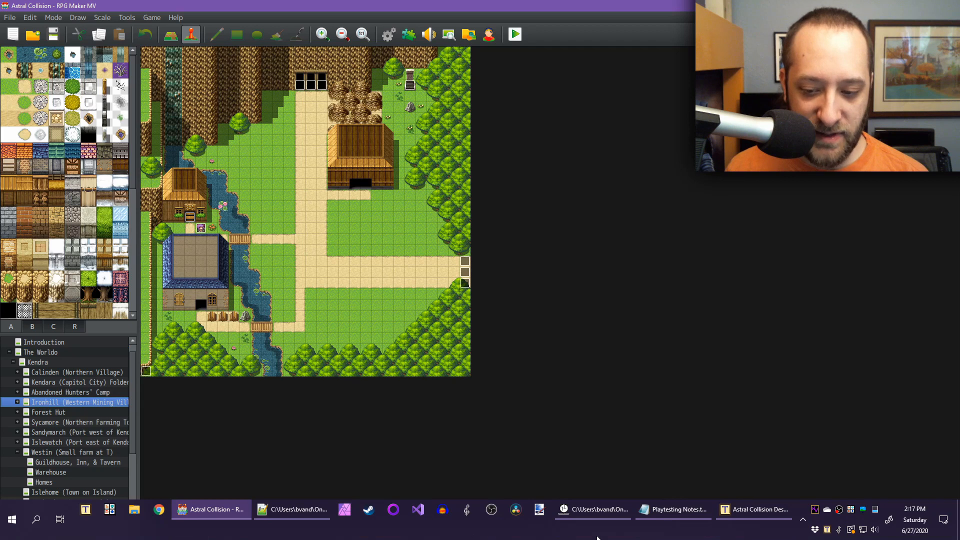
pyautogui.click(755, 510)
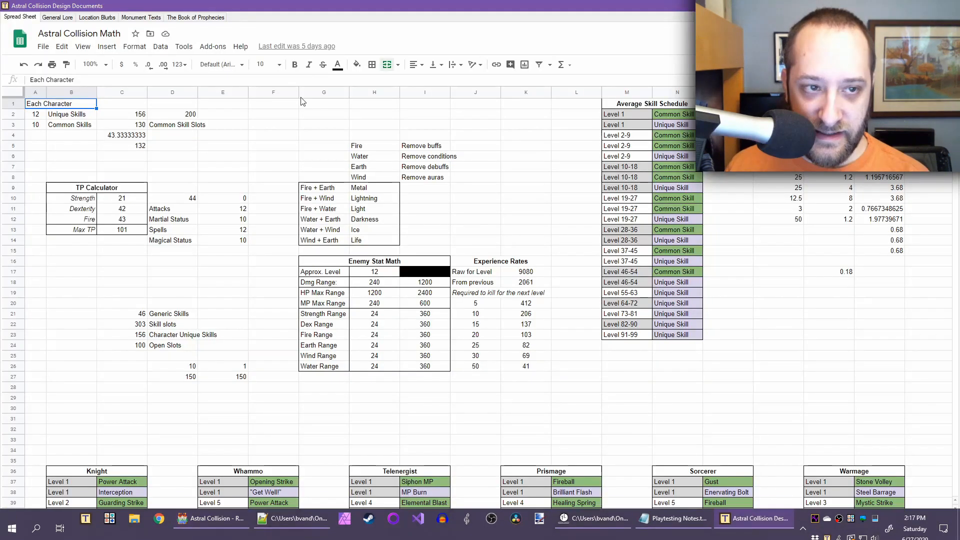
pyautogui.click(150, 18)
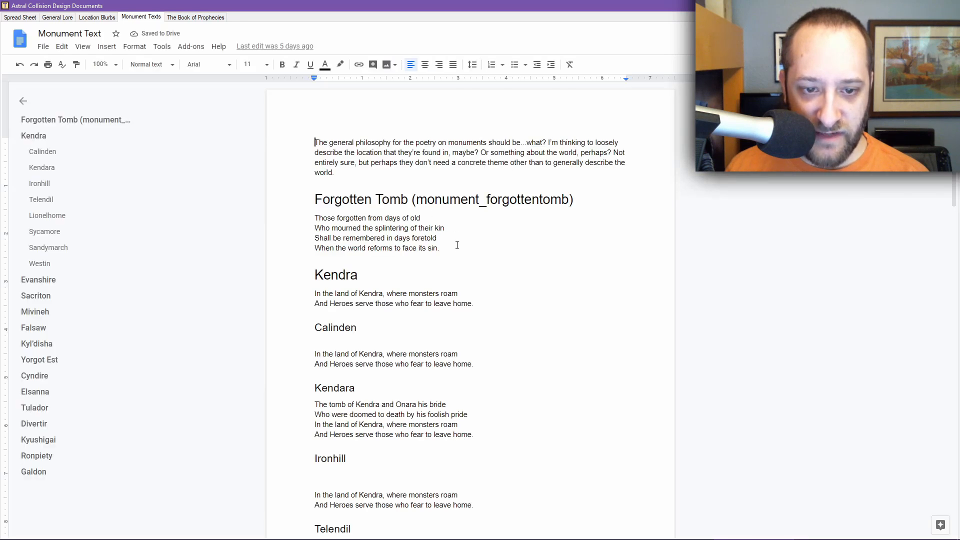
pyautogui.moveTo(457, 245); pyautogui.dragTo(318, 218)
pyautogui.scroll(-1, 534, 223)
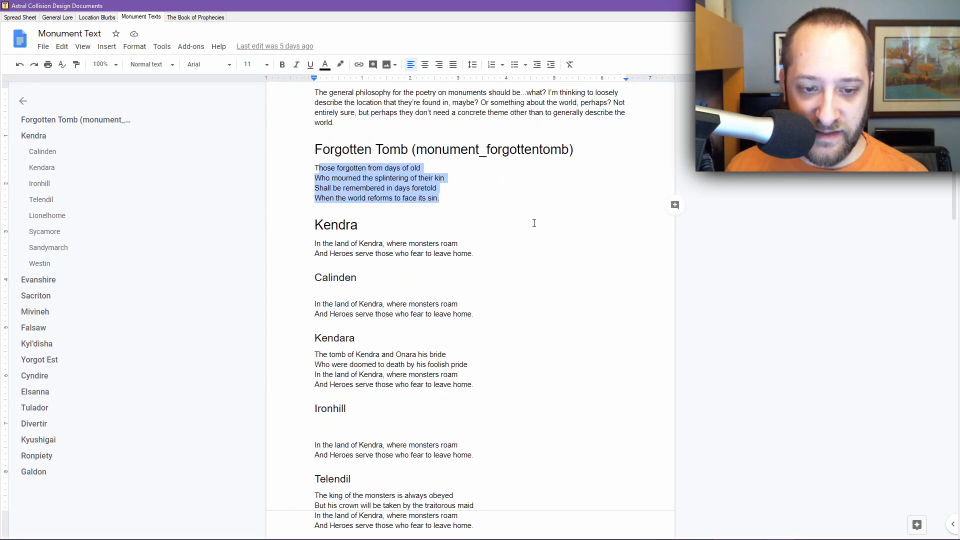
pyautogui.scroll(-4, 534, 223)
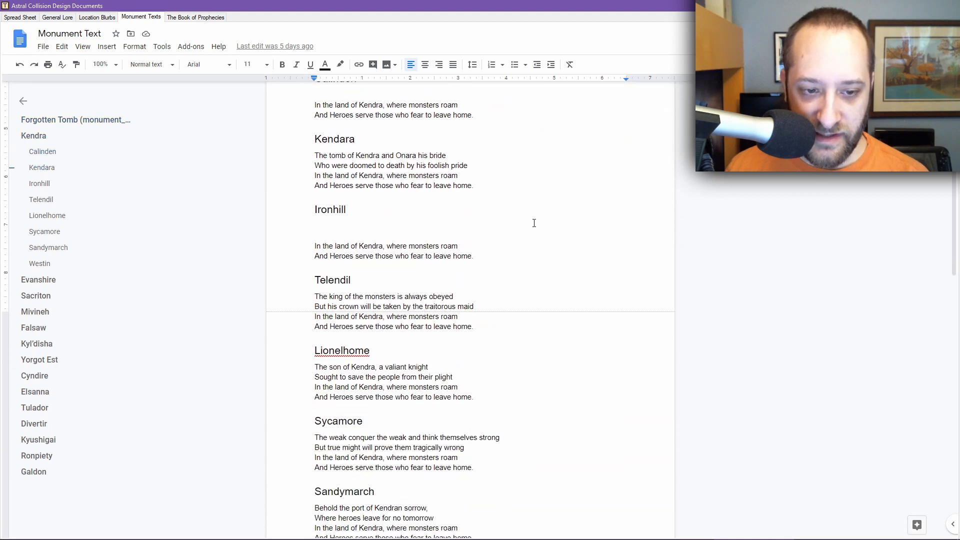
pyautogui.scroll(-2, 529, 223)
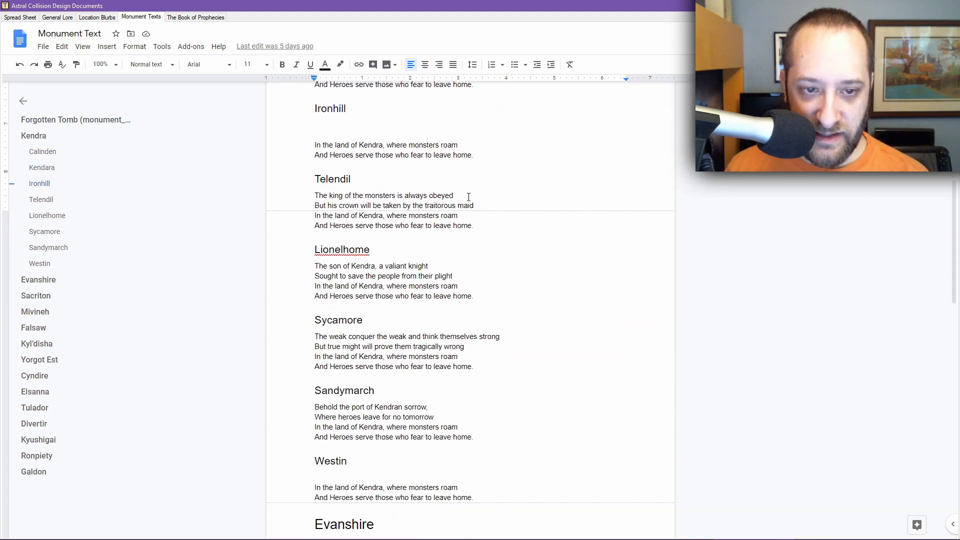
# Examine the Telendil and Sycamore monument verses, highlighting "traitorous maid" and the first two Sycamore lines
pyautogui.click(542, 189)
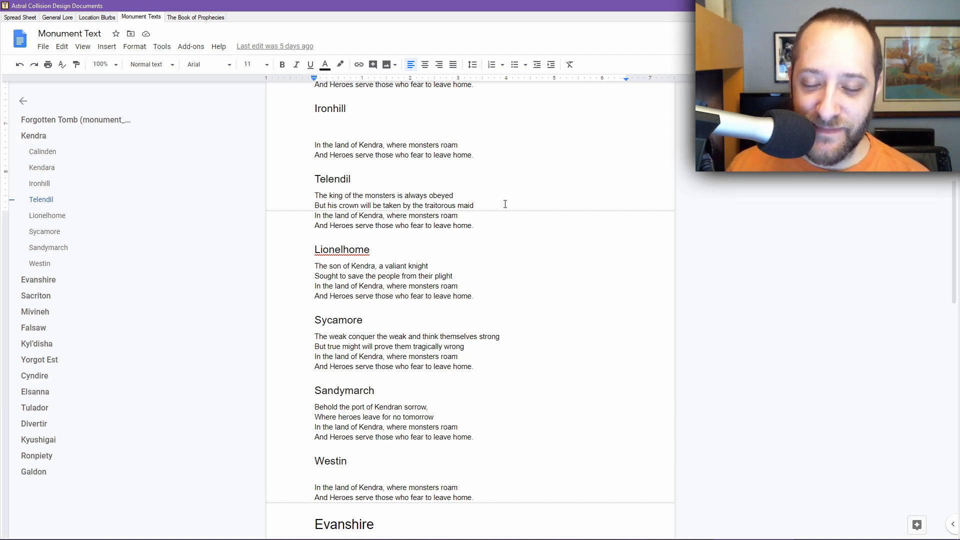
pyautogui.moveTo(427, 205); pyautogui.dragTo(476, 206)
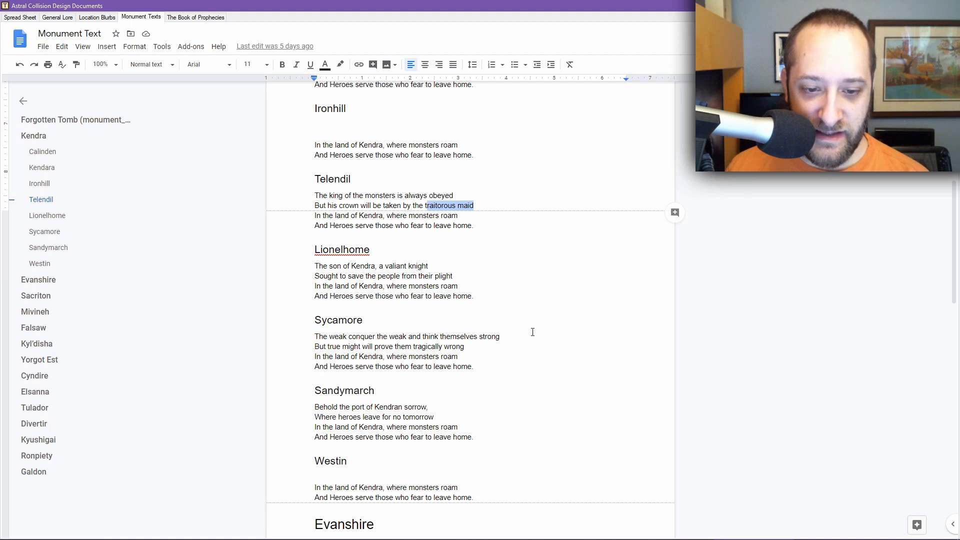
pyautogui.scroll(-2, 532, 329)
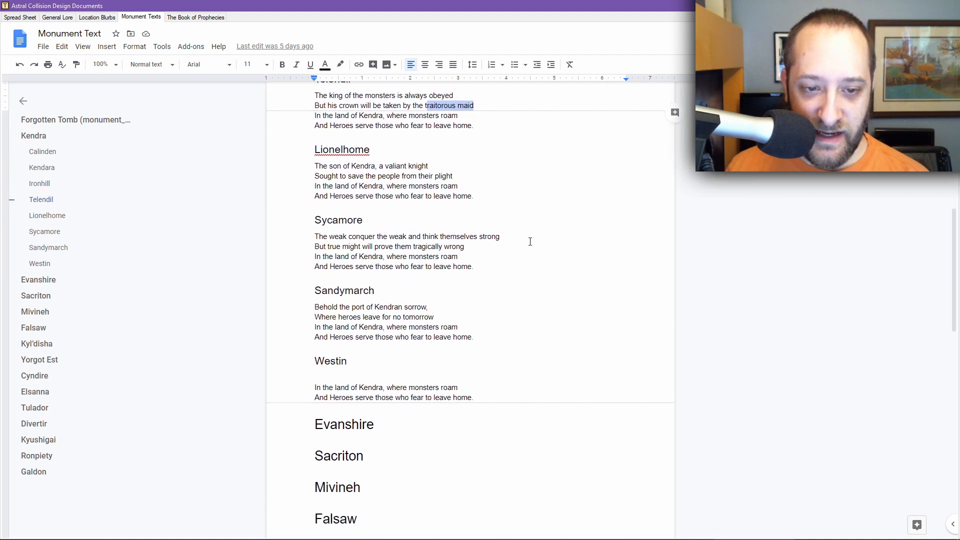
pyautogui.click(530, 241)
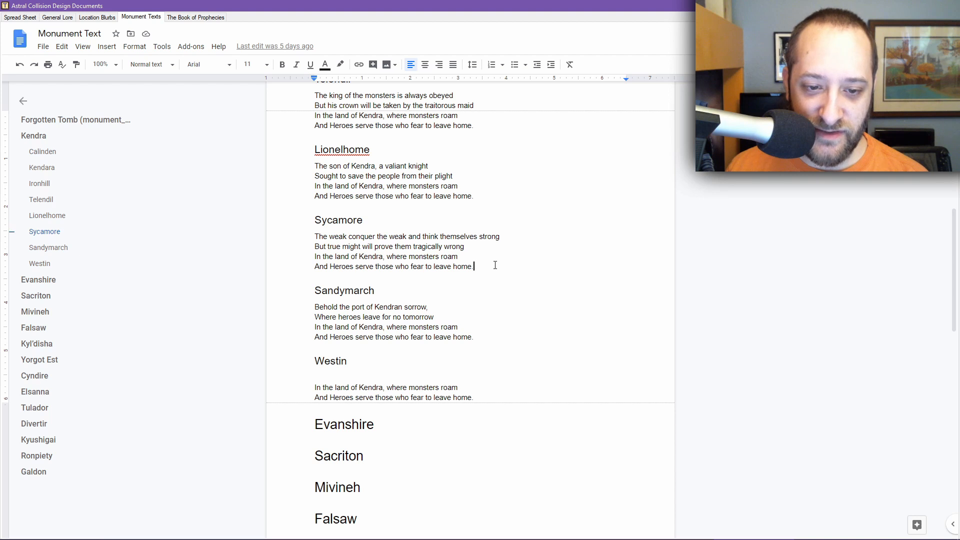
pyautogui.moveTo(464, 248); pyautogui.dragTo(295, 242)
pyautogui.scroll(-2, 500, 239)
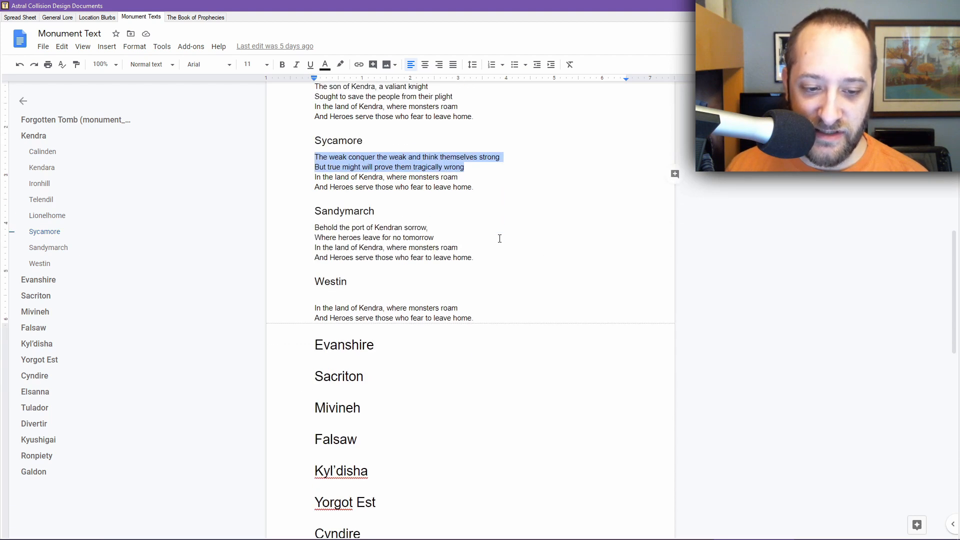
pyautogui.scroll(1, 499, 238)
pyautogui.scroll(1, 500, 238)
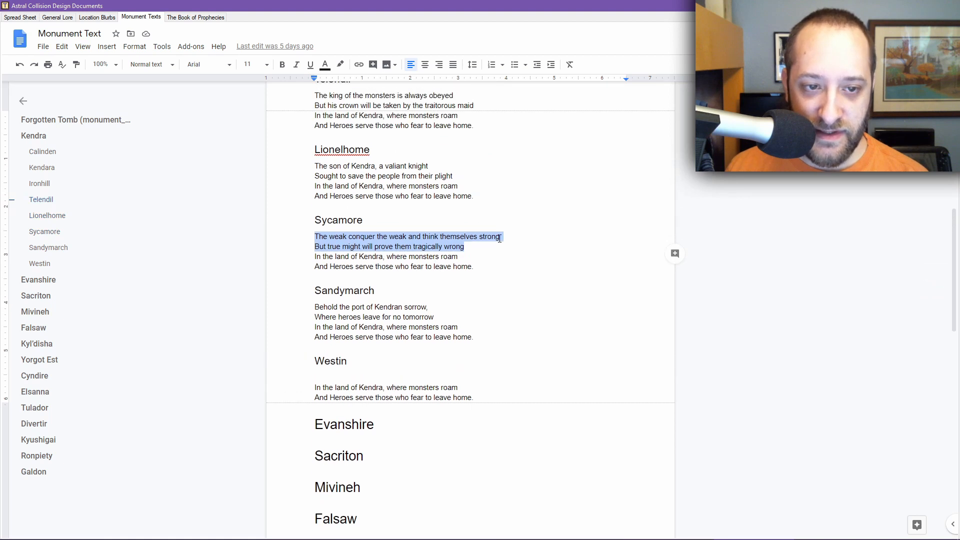
pyautogui.click(510, 236)
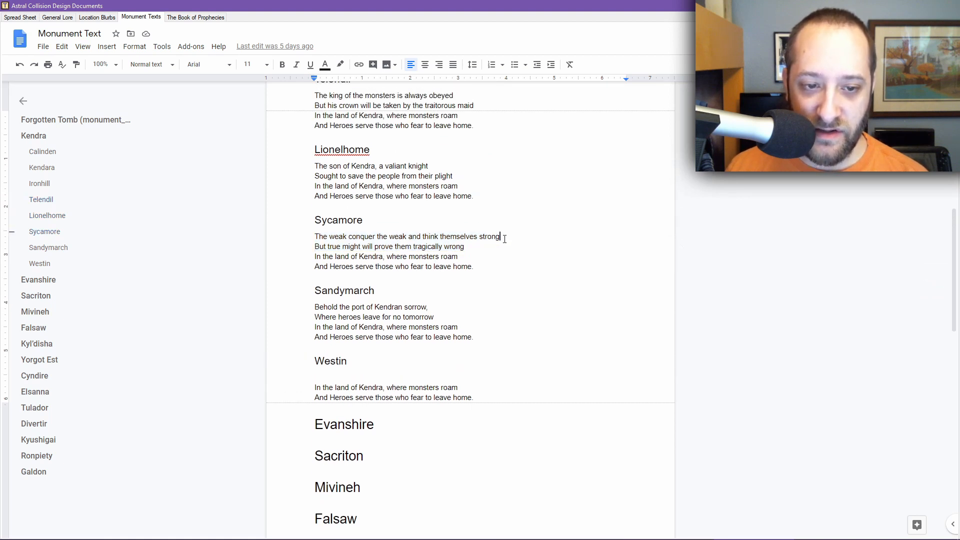
# Reread the Kendra monument verses around Sandymarch and Westin, and return to the Ironhill section
pyautogui.scroll(3, 509, 242)
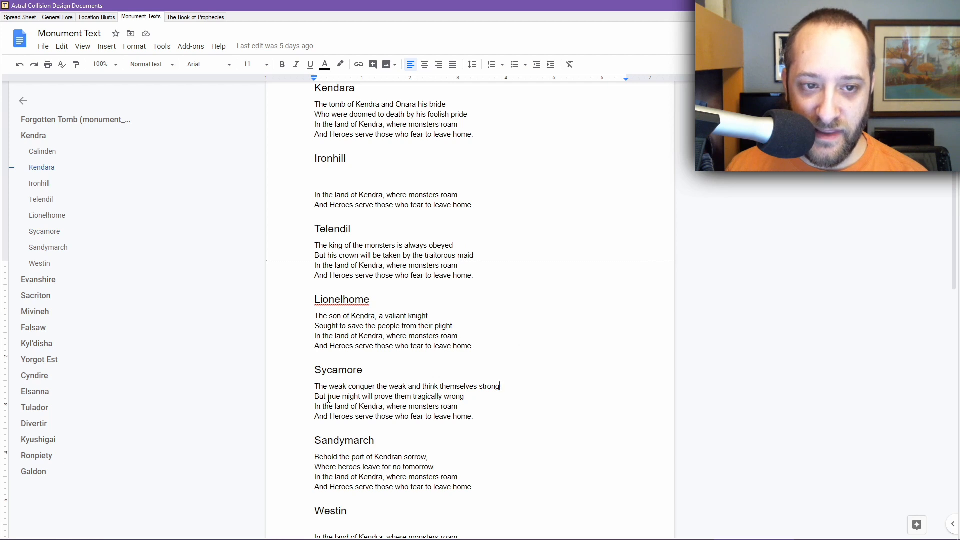
pyautogui.scroll(-1, 450, 345)
pyautogui.scroll(-1, 449, 355)
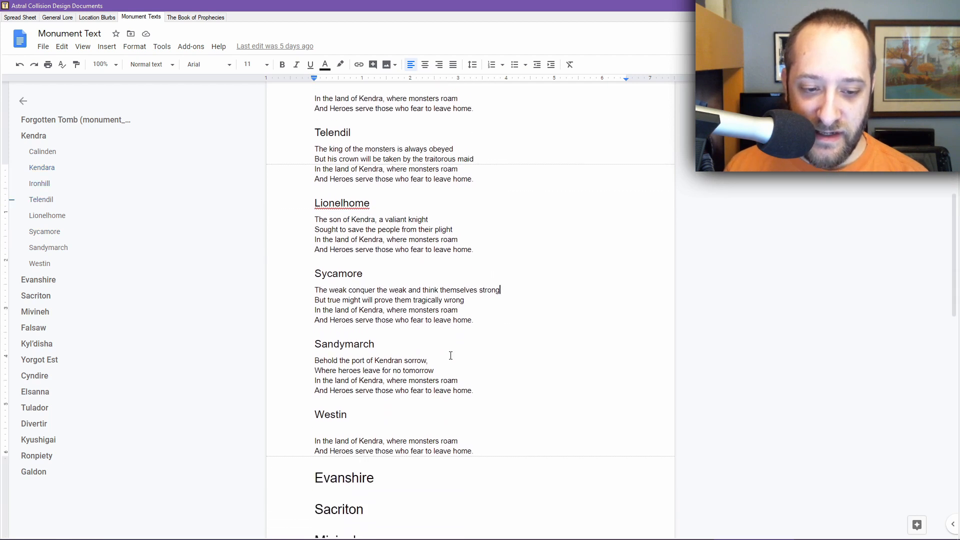
pyautogui.scroll(4, 450, 354)
pyautogui.scroll(3, 483, 324)
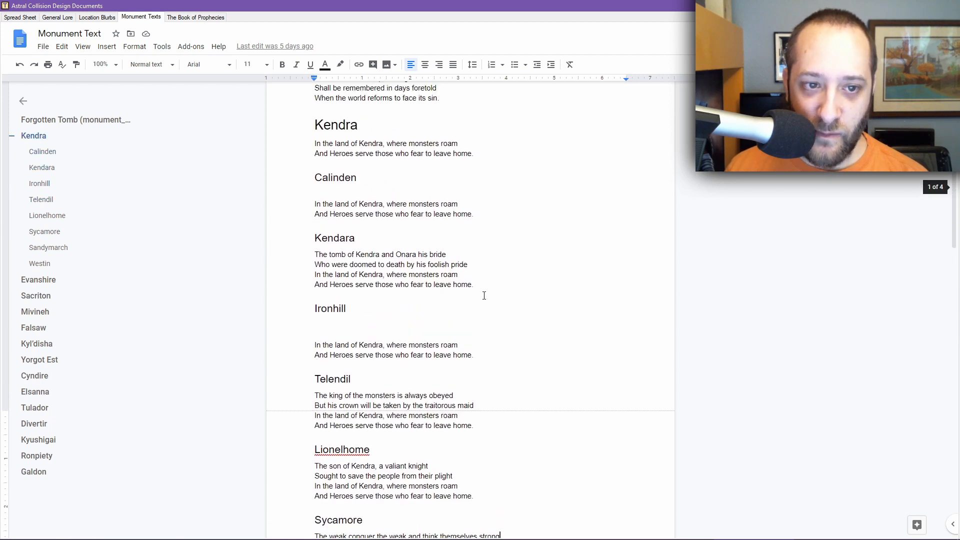
# Find the Divertir monument verse further down the document and highlight its two lines for reading
pyautogui.scroll(-2, 378, 279)
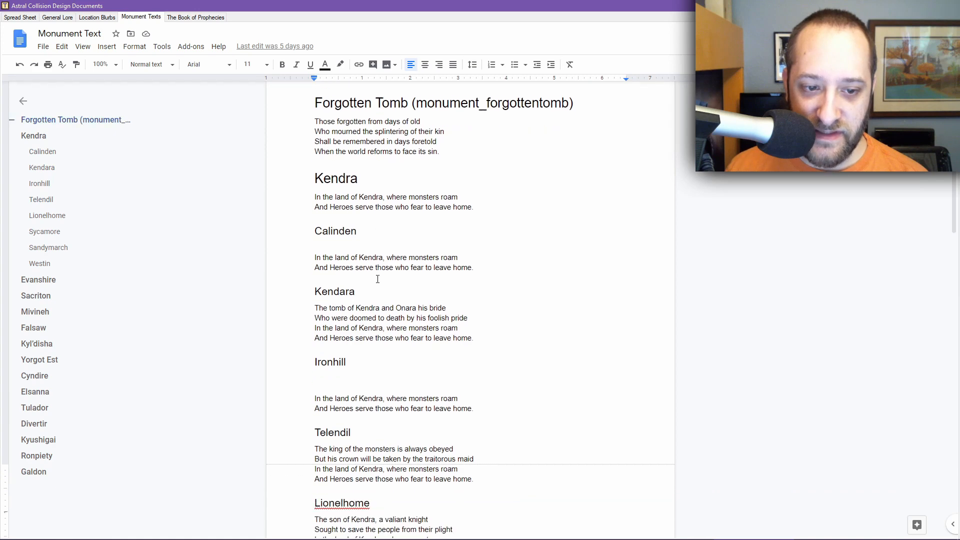
pyautogui.scroll(-15, 402, 340)
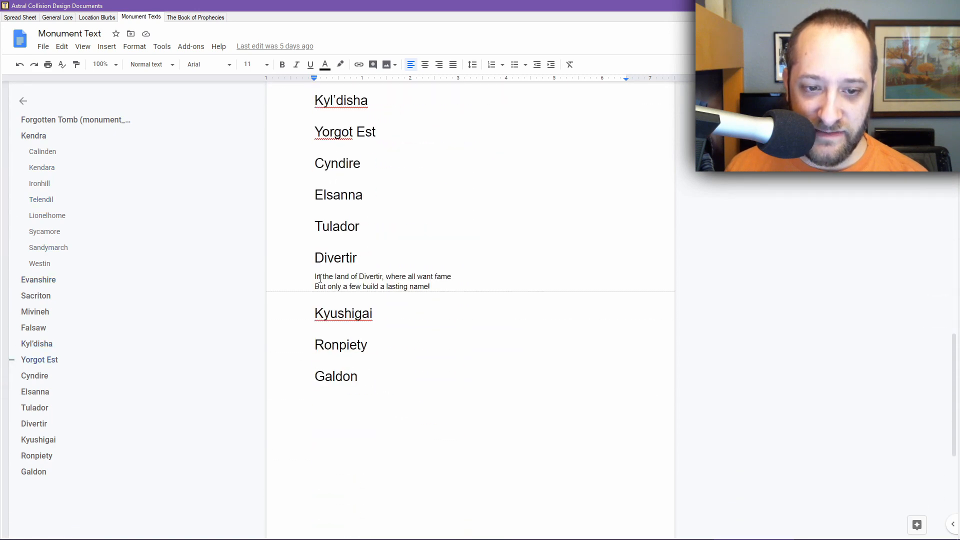
pyautogui.click(320, 278)
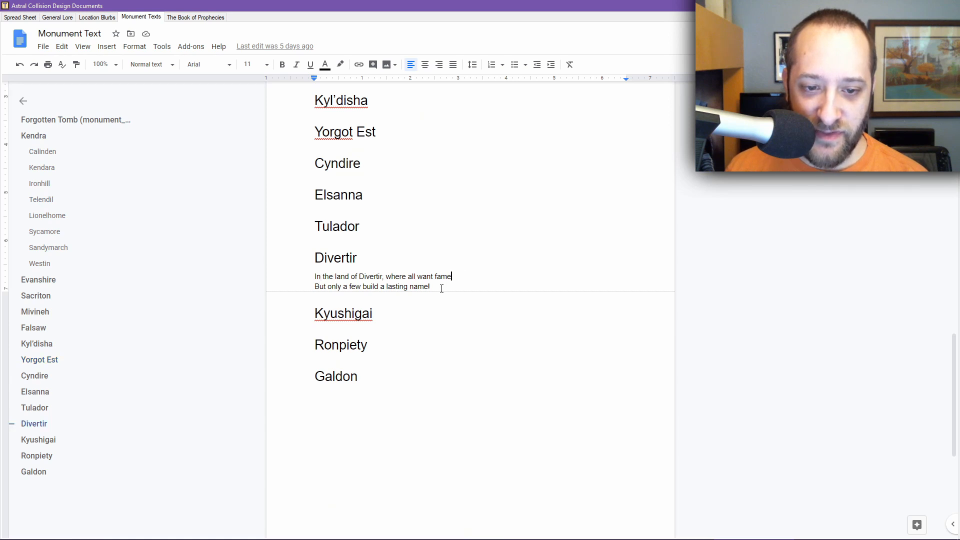
pyautogui.moveTo(442, 288); pyautogui.dragTo(279, 273)
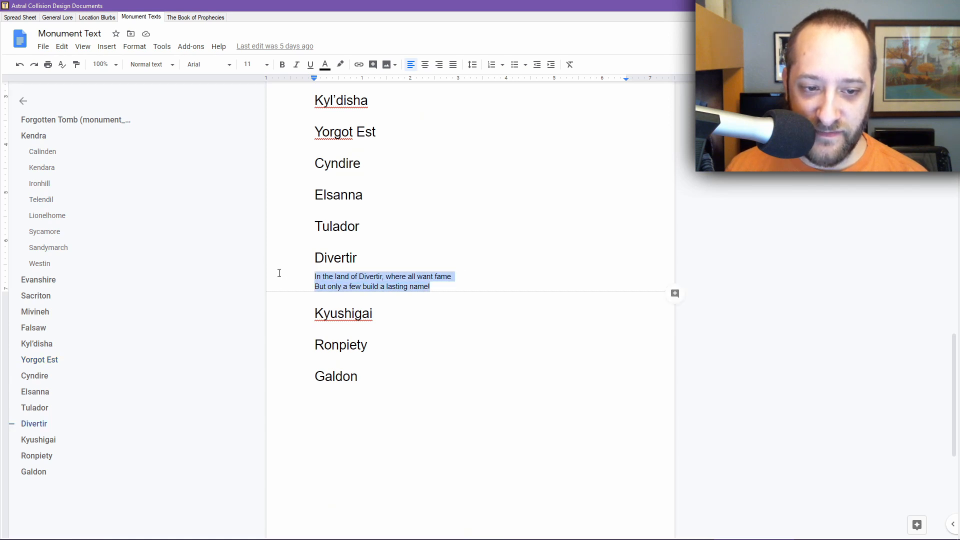
pyautogui.click(467, 289)
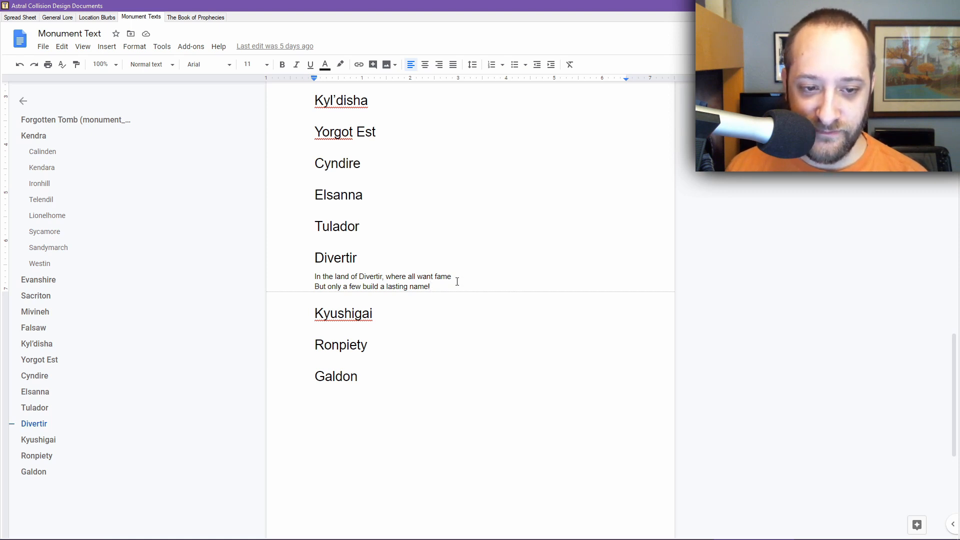
# Look back through the Kendra monument verses from Westin up to the Forgotten Tomb poem
pyautogui.scroll(2, 457, 282)
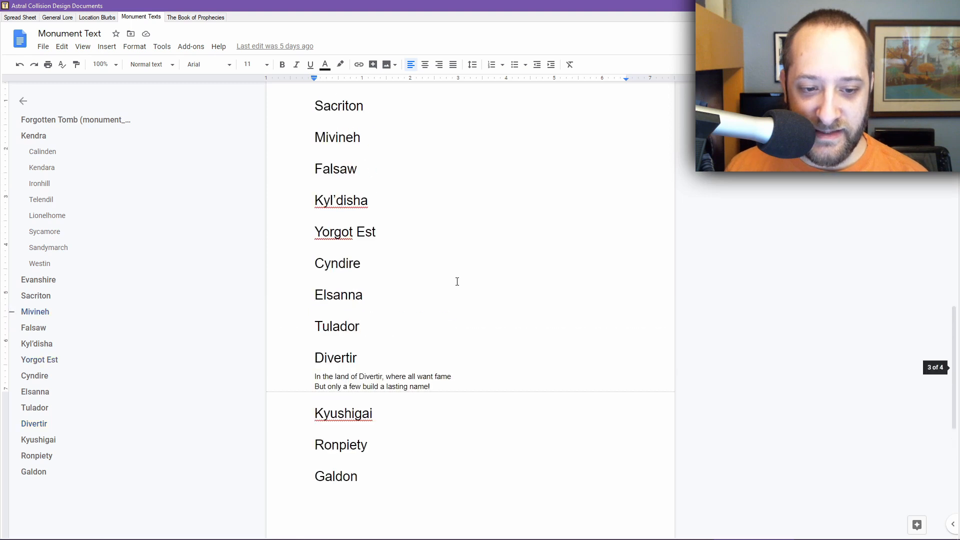
pyautogui.scroll(7, 457, 282)
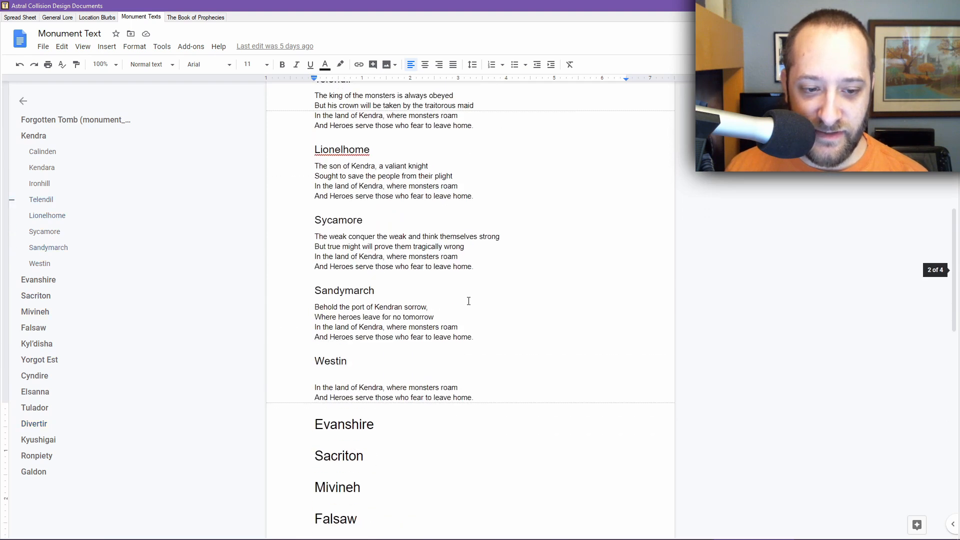
pyautogui.scroll(4, 469, 301)
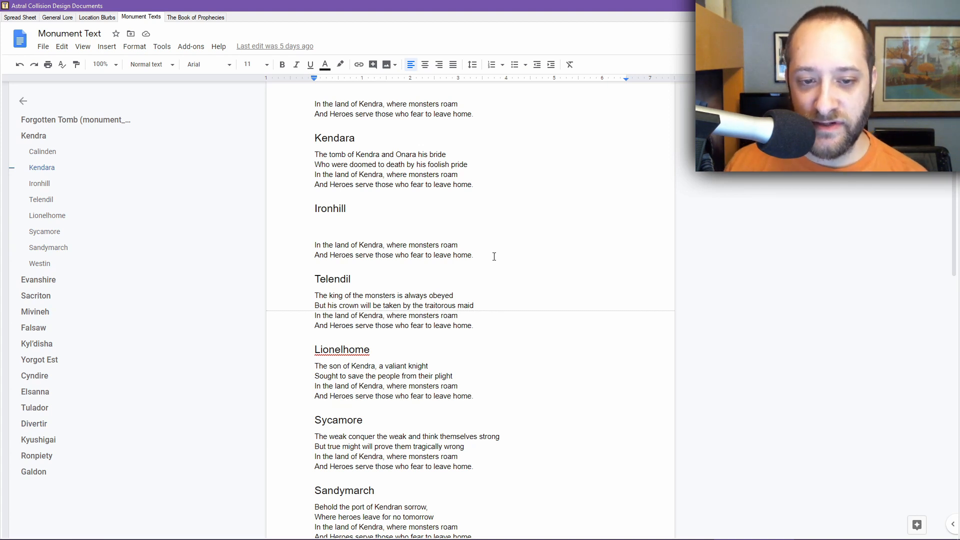
pyautogui.scroll(4, 493, 253)
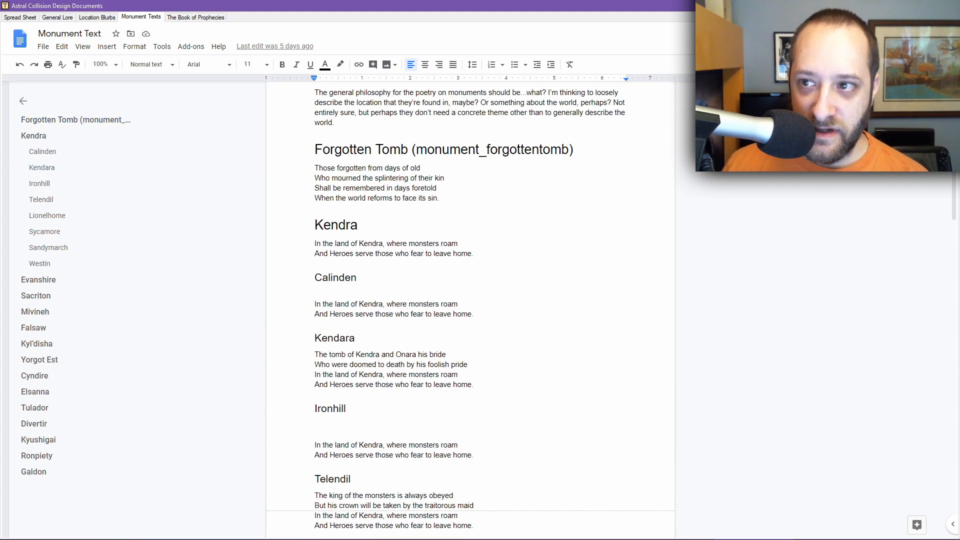
# Switch to RPG Maker MV, open the database's weapon entries and inspect Holy Axe of Vengeance
pyautogui.hotkey('alt', 'Tab')
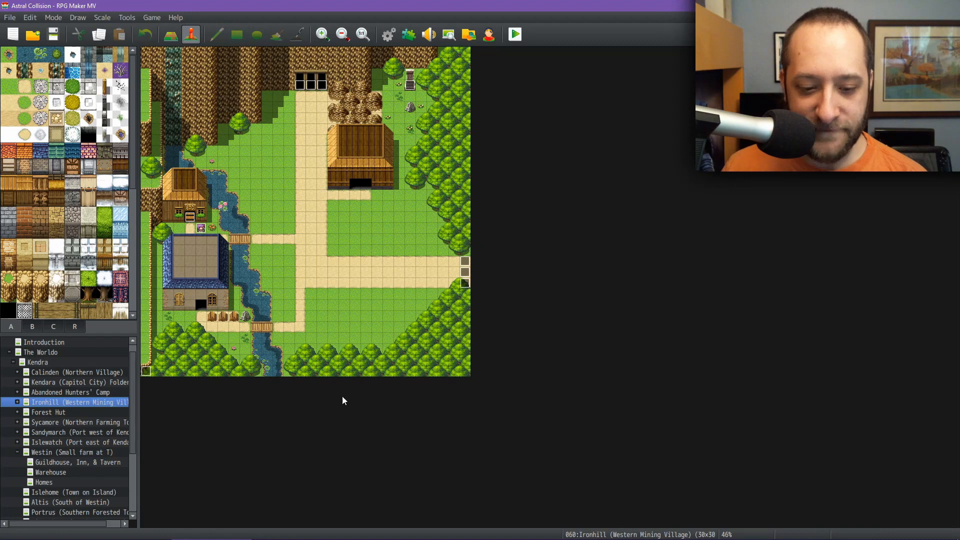
pyautogui.click(388, 35)
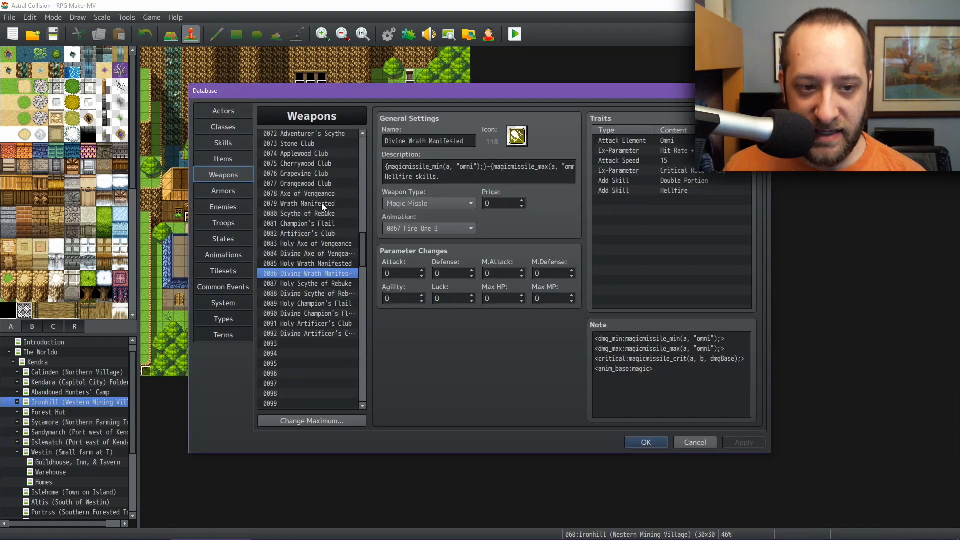
pyautogui.scroll(2, 313, 272)
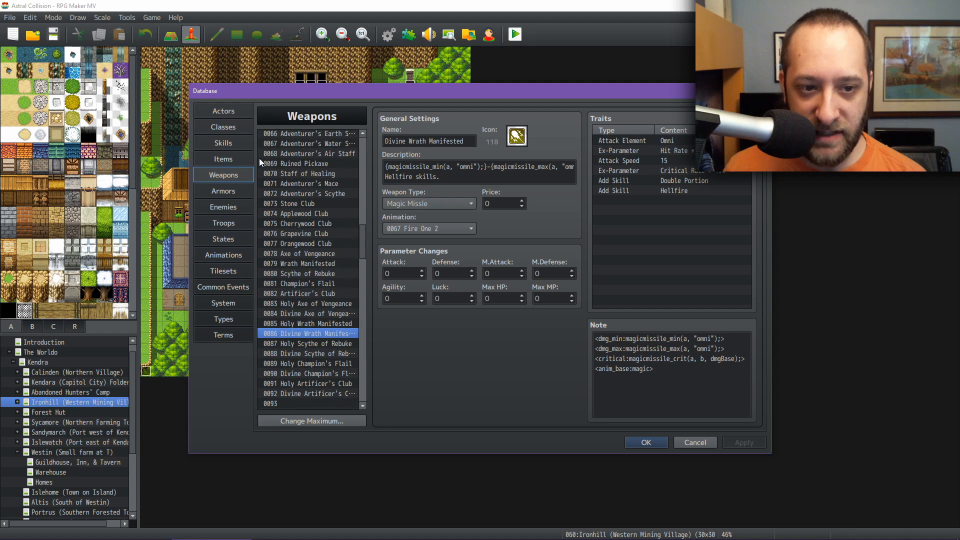
pyautogui.scroll(3, 320, 167)
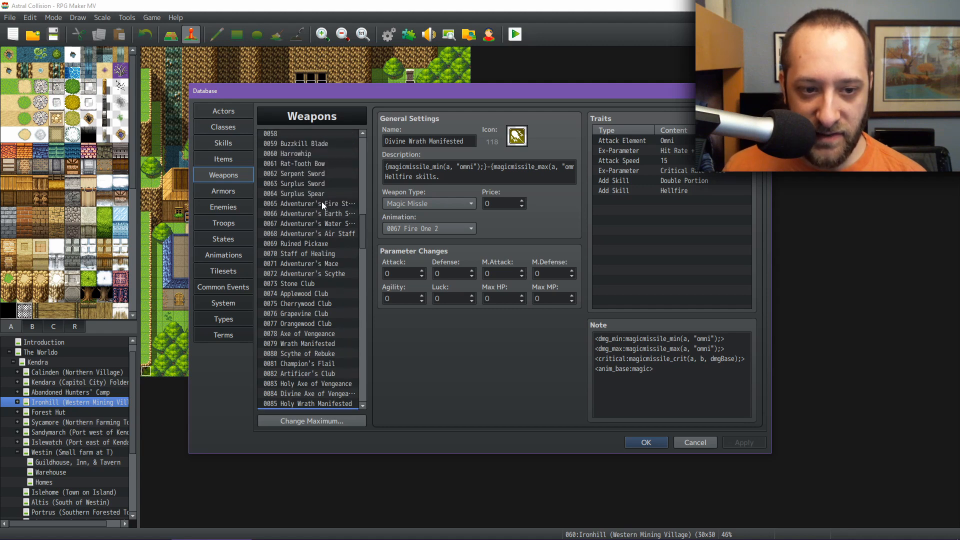
pyautogui.scroll(-3, 322, 215)
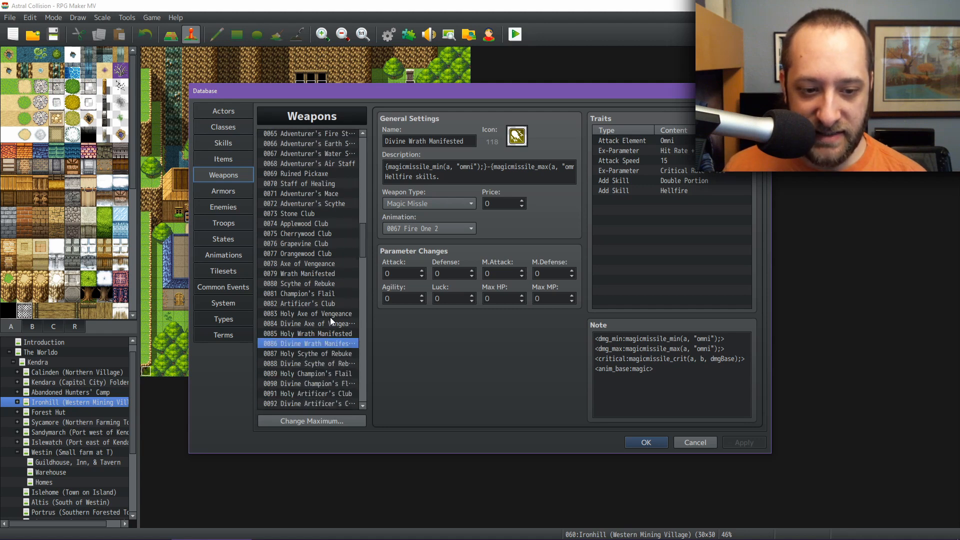
pyautogui.click(332, 313)
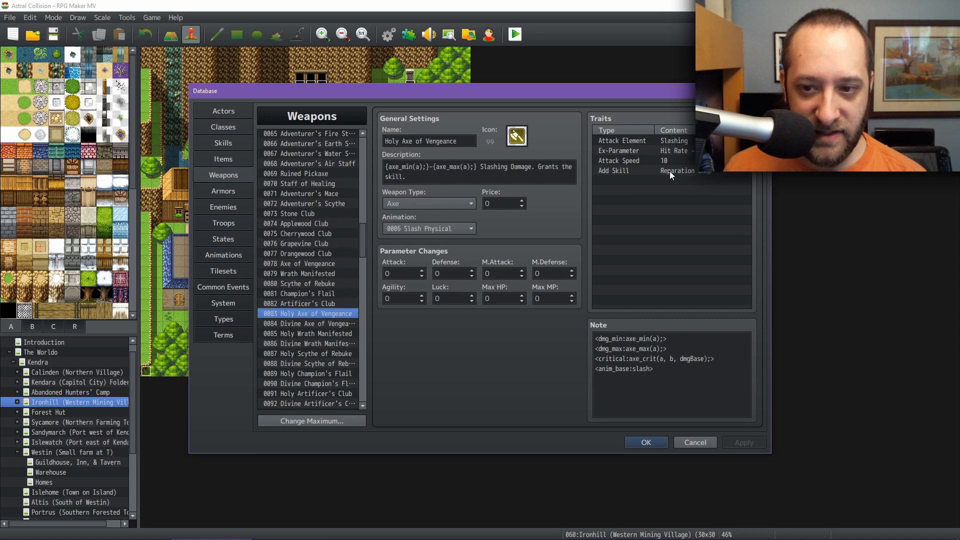
# Inspect the base weapon entries from Axe of Vengeance through Artificer's Club, ending on Holy Axe of Vengeance
pyautogui.click(314, 259)
pyautogui.press('Down')
pyautogui.press('Down')
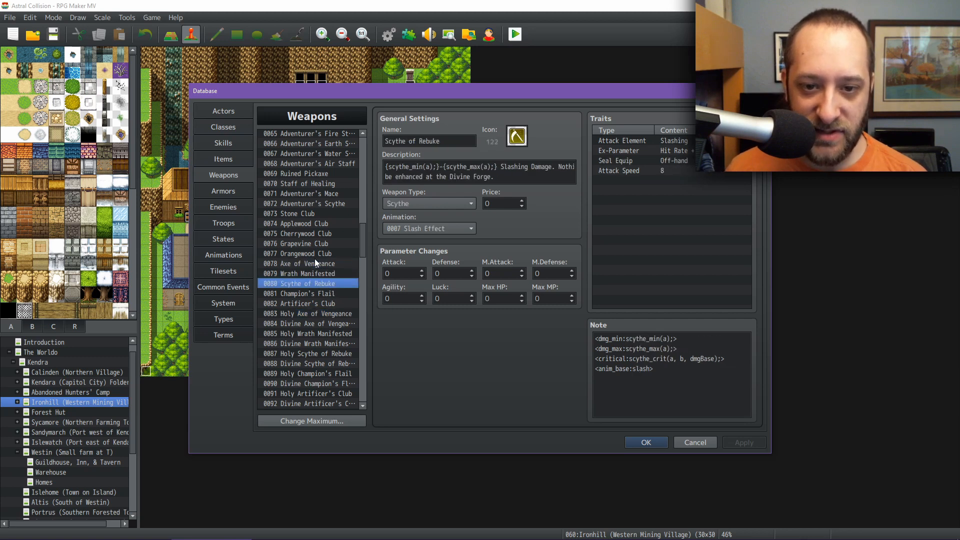
pyautogui.press('Down')
pyautogui.press('Down')
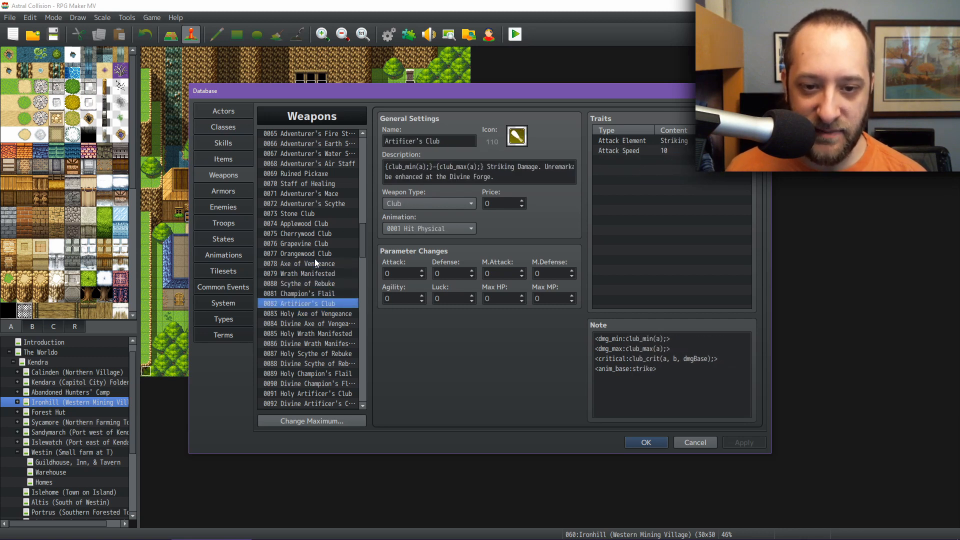
pyautogui.press('Down')
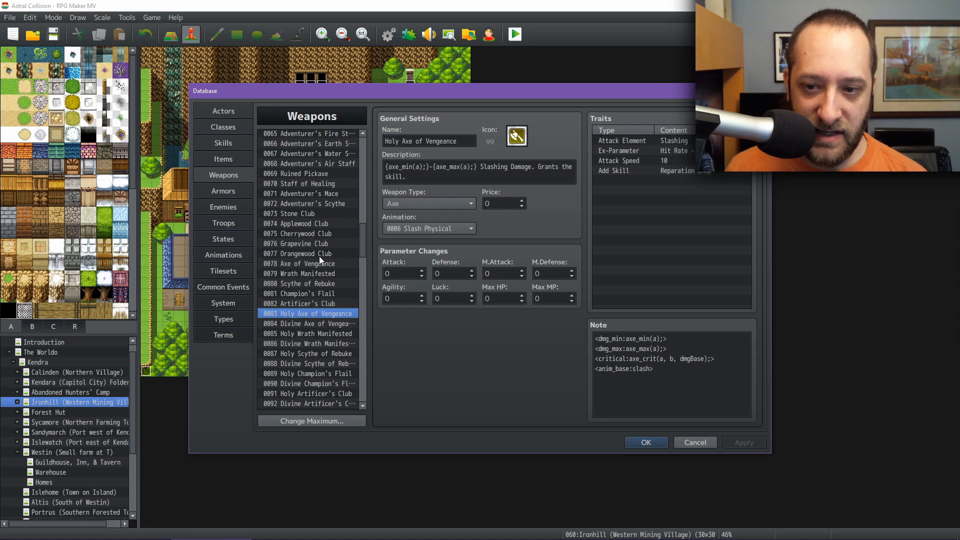
# Compare Divine Axe of Vengeance, Holy Wrath Manifested and Divine Wrath Manifested, selecting the latter's Hellfire skill trait
pyautogui.click(319, 323)
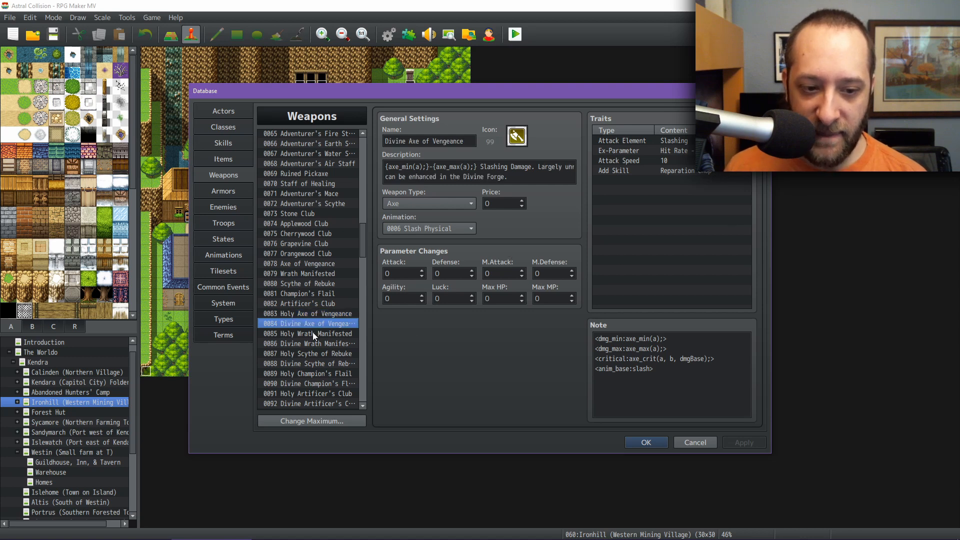
pyautogui.click(313, 333)
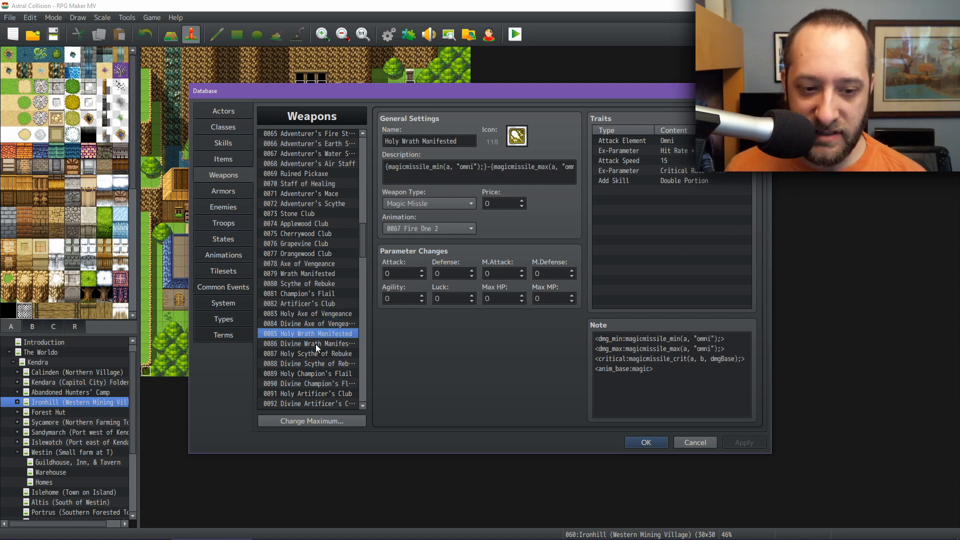
pyautogui.click(316, 344)
pyautogui.click(685, 190)
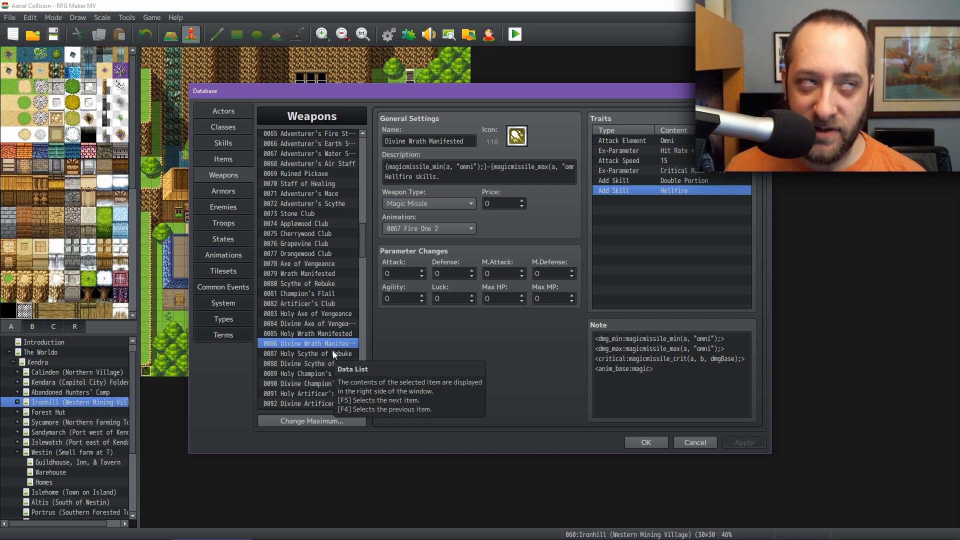
# Inspect the Holy and Divine versions of Scythe of Rebuke, the Holy and Divine Champion's Flail, and Holy Artificer's Club
pyautogui.scroll(-2, 326, 308)
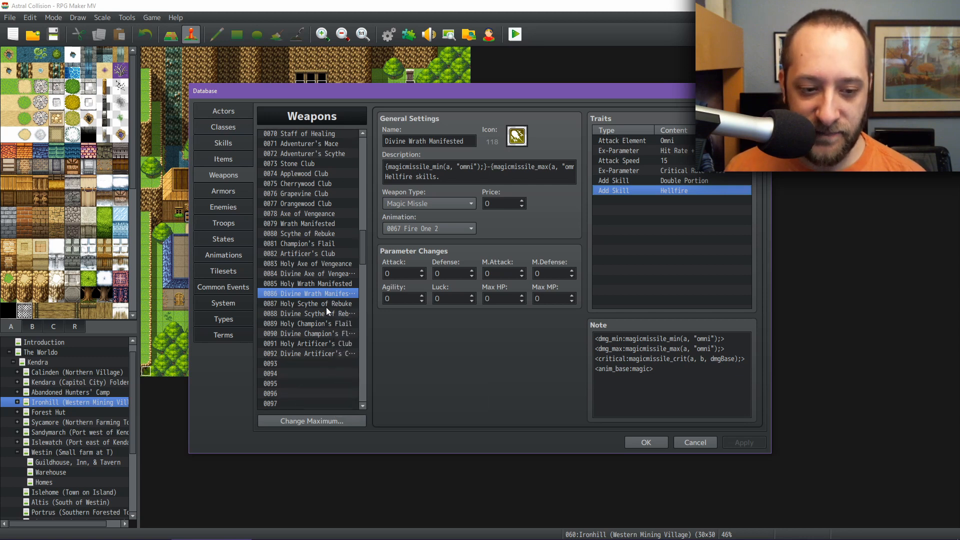
pyautogui.click(320, 303)
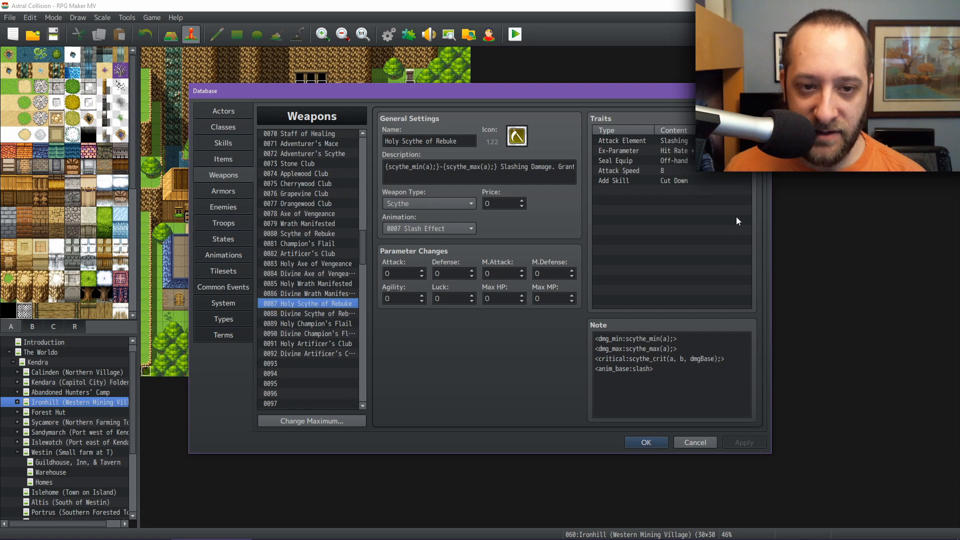
pyautogui.click(322, 312)
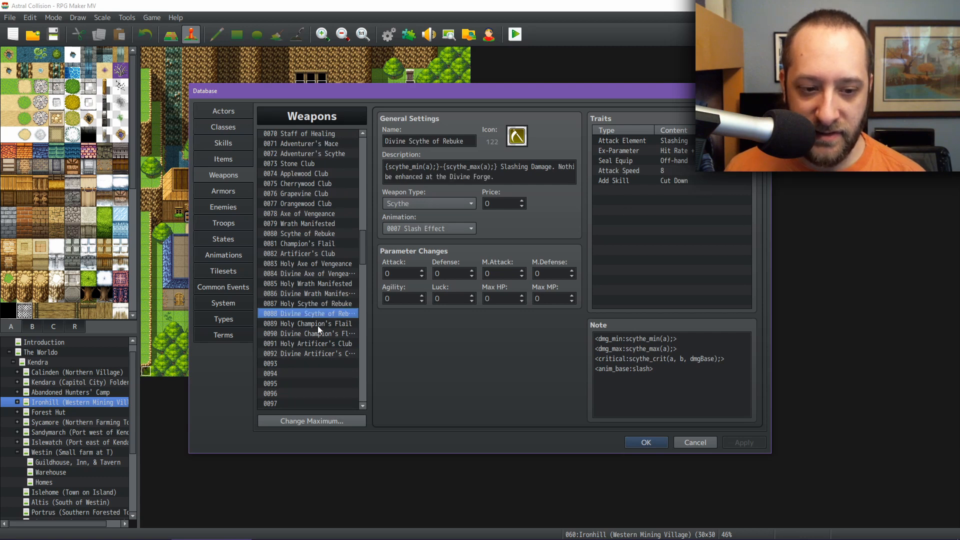
pyautogui.click(316, 324)
pyautogui.click(314, 334)
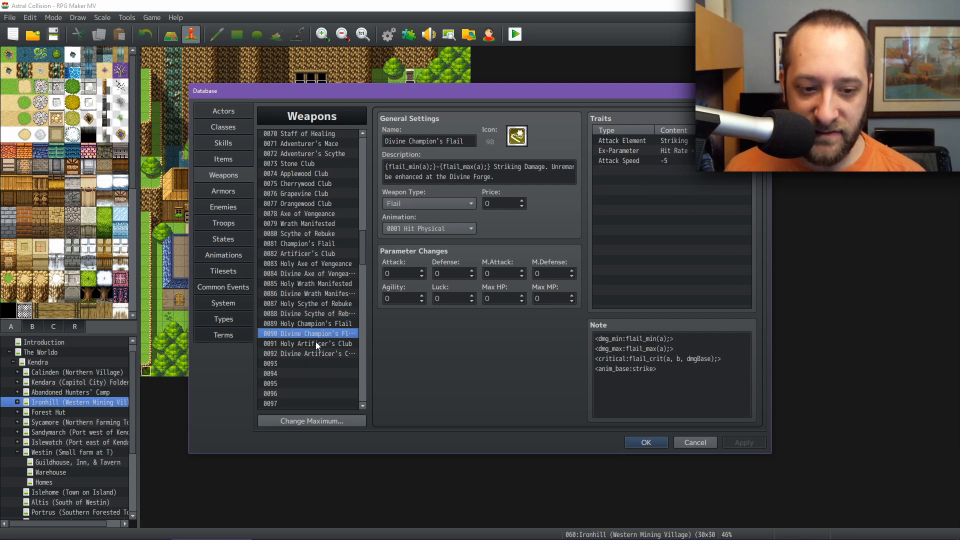
pyautogui.click(316, 342)
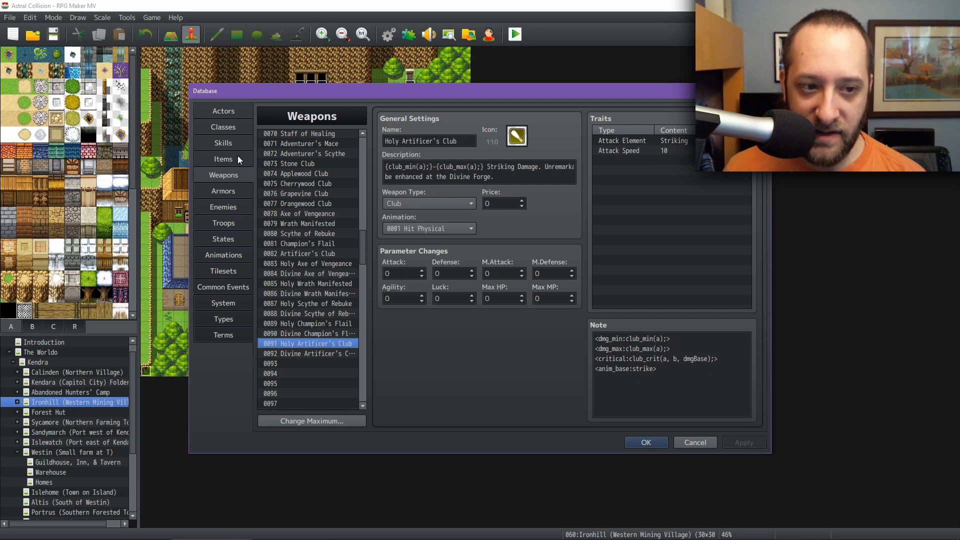
pyautogui.scroll(4, 340, 250)
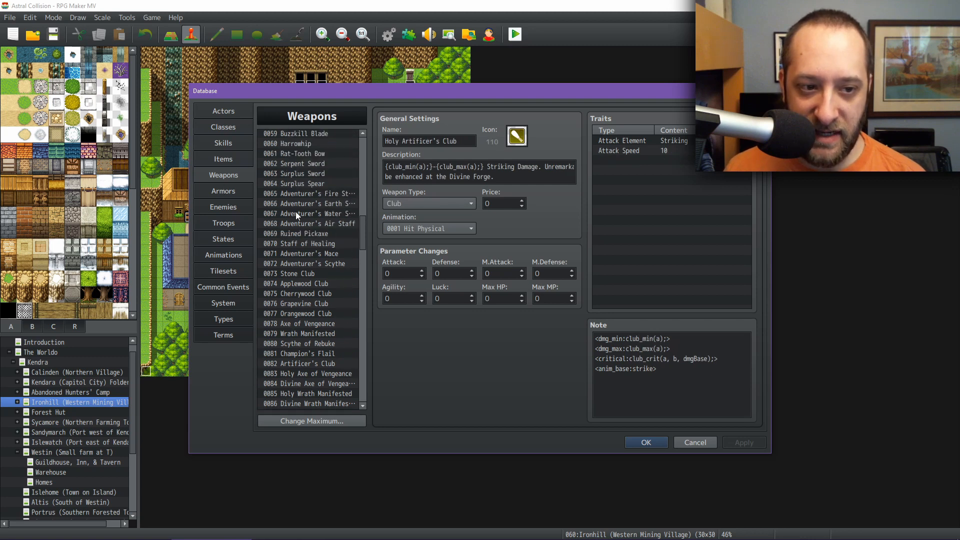
# Open the armor entries in the database and inspect the Divine Wrath skill set
pyautogui.click(223, 191)
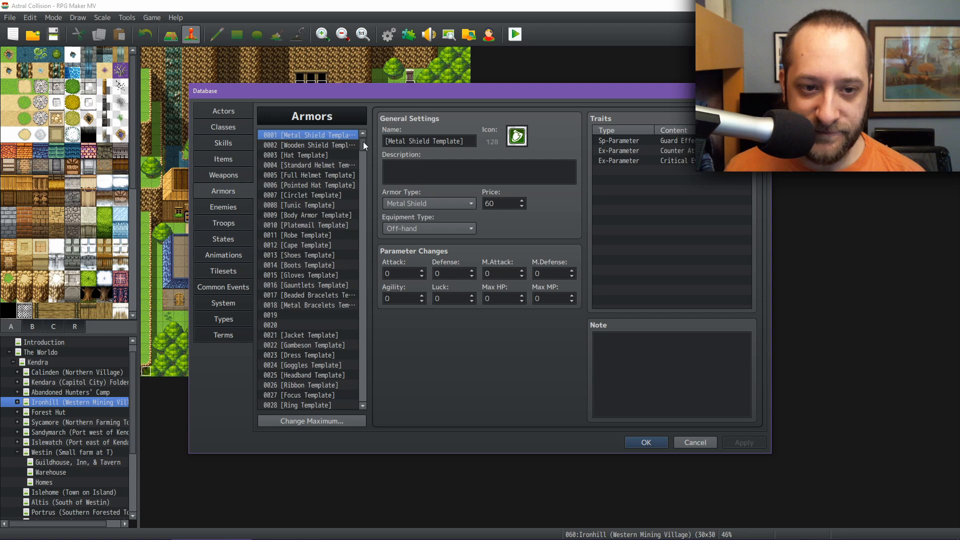
pyautogui.moveTo(363, 142); pyautogui.dragTo(360, 202)
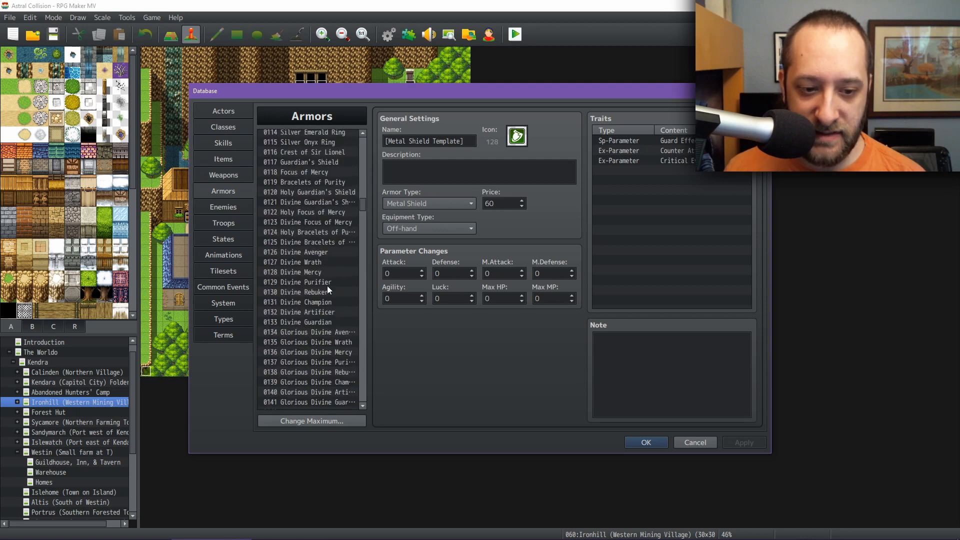
pyautogui.scroll(-1, 328, 290)
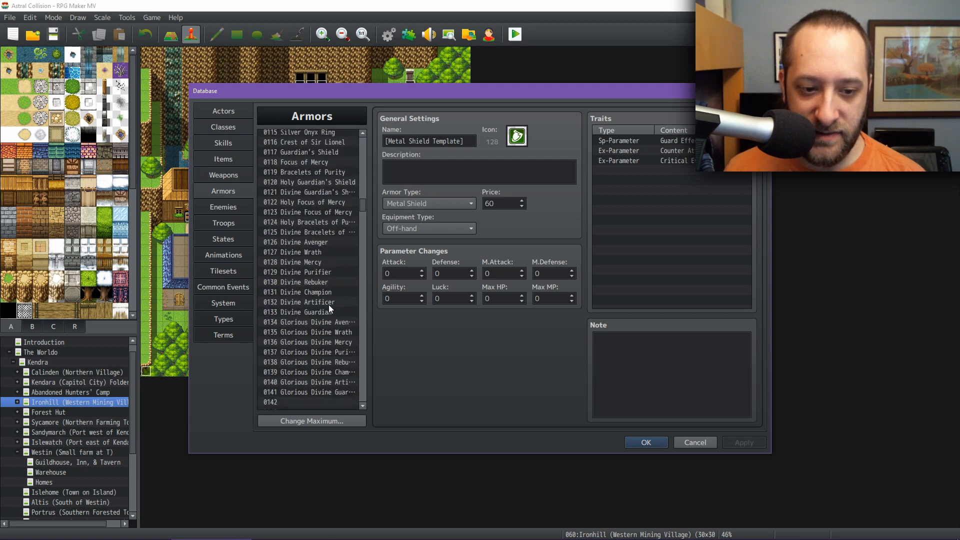
pyautogui.click(316, 252)
pyautogui.scroll(-2, 320, 256)
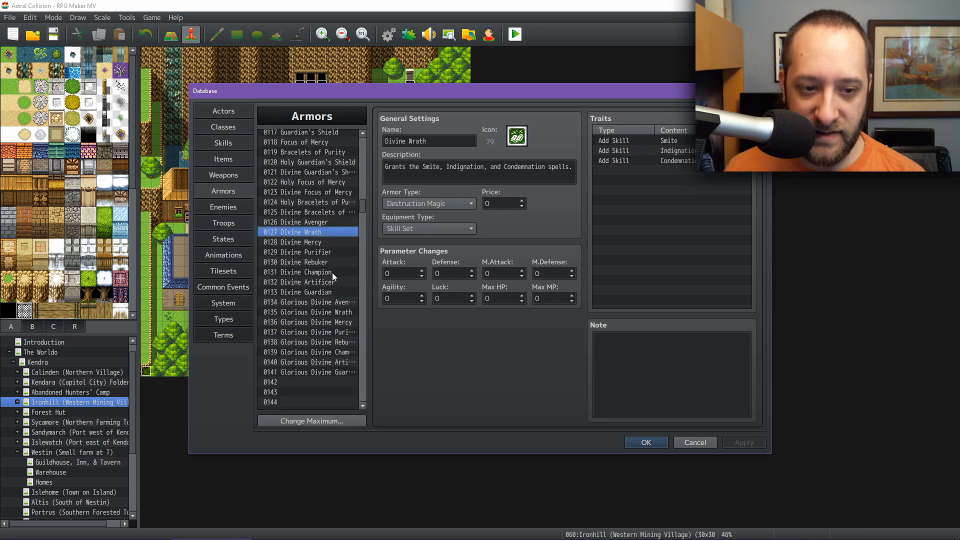
# Inspect the Glorious Divine skill sets from Glorious Divine Wrath and Mercy through Glorious Divine Guardian
pyautogui.click(337, 313)
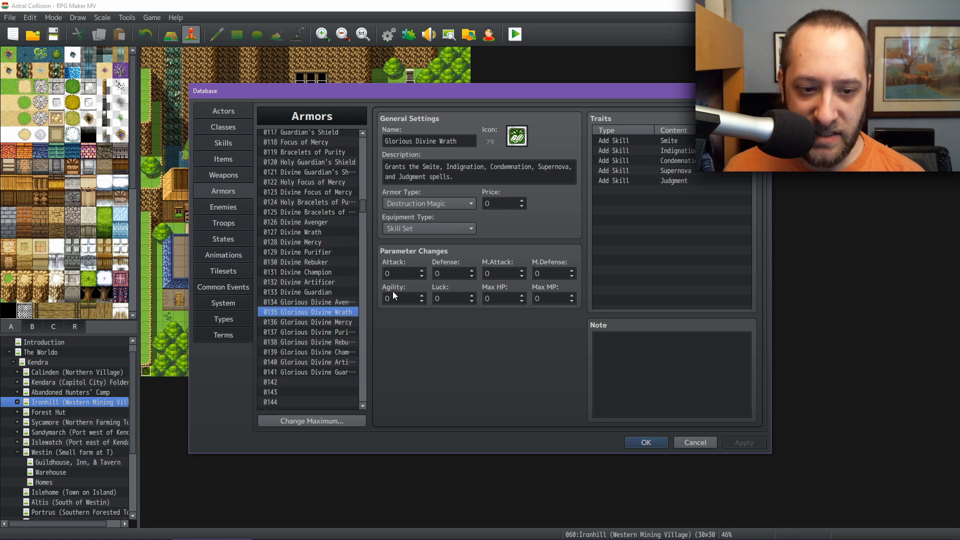
pyautogui.click(334, 322)
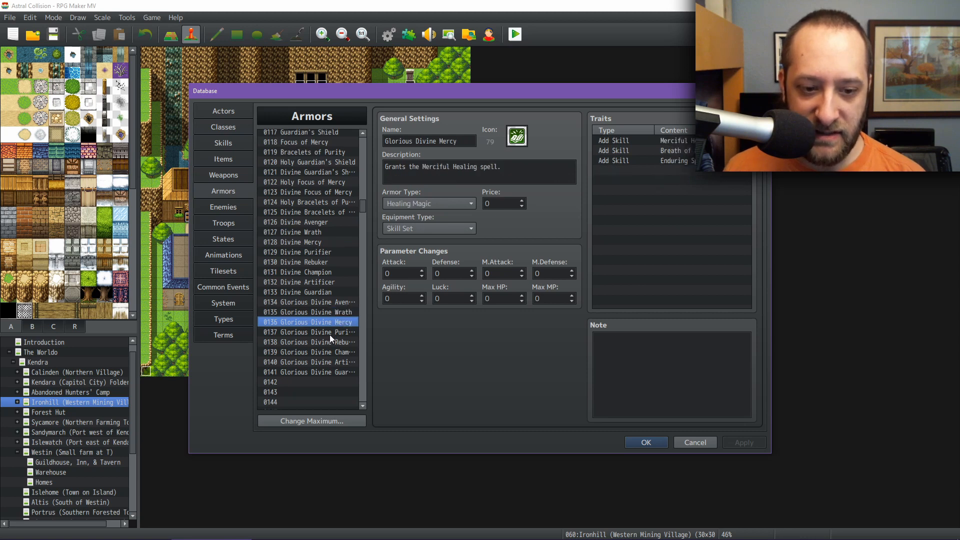
pyautogui.click(329, 334)
pyautogui.press('Down')
pyautogui.press('Down')
pyautogui.press('Down')
pyautogui.press('Down')
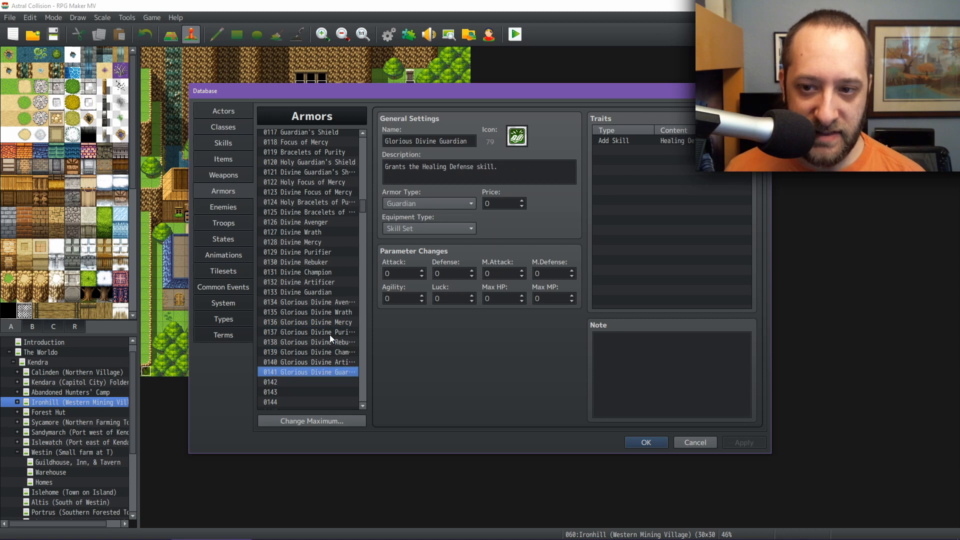
# Review the regular Divine skill sets upward from Divine Guardian past Divine Artificer and Divine Champion
pyautogui.click(326, 292)
pyautogui.press('Up')
pyautogui.press('Up')
pyautogui.press('Up')
pyautogui.press('Up')
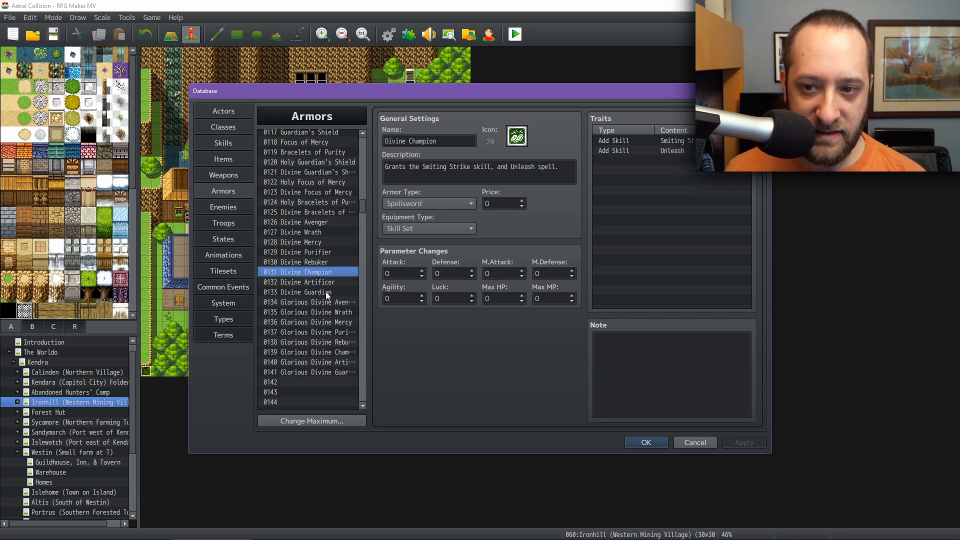
# Review the Divine Mercy and Divine Purifier skill sets, continuing up the armor list to Divine Bracelets of Purity
pyautogui.press('Up')
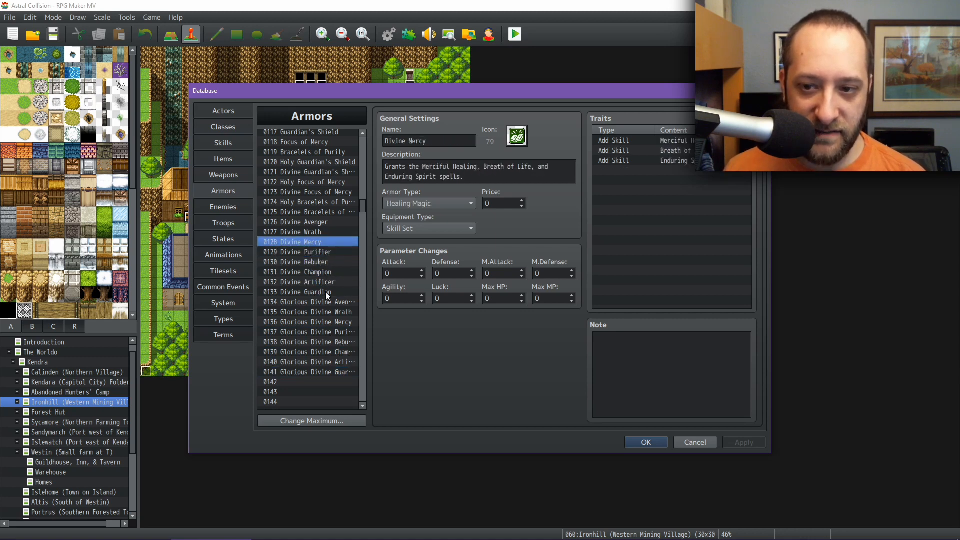
pyautogui.press('Down')
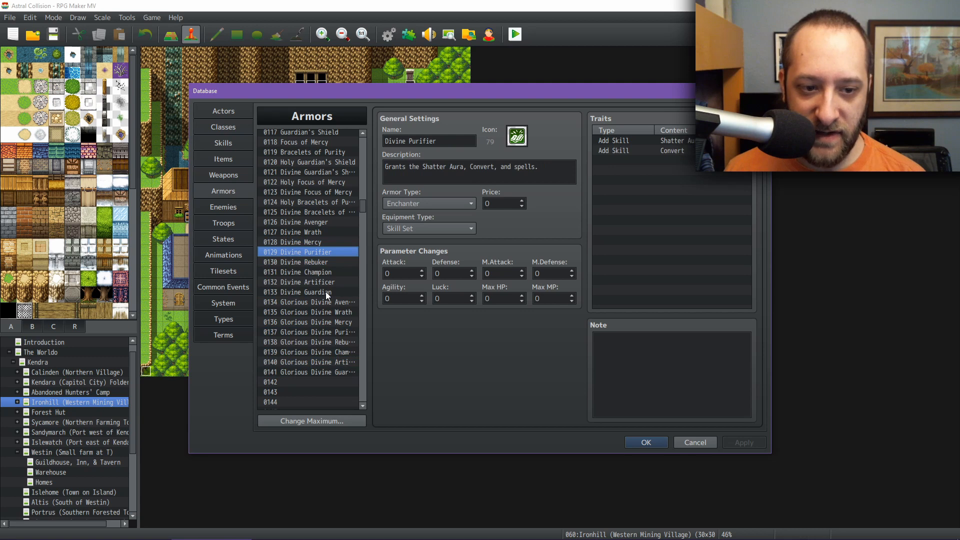
pyautogui.press('Up')
pyautogui.press('Up')
pyautogui.press('Up')
pyautogui.press('Up')
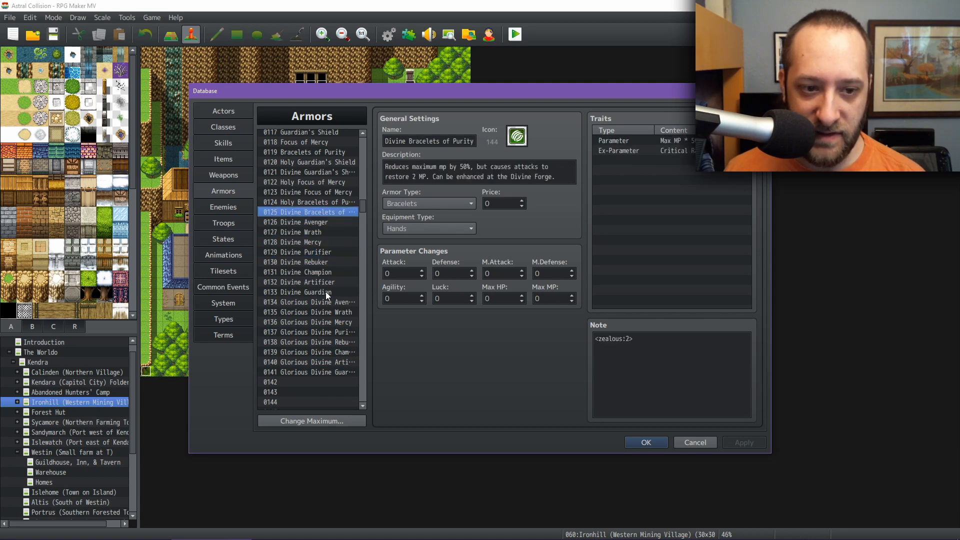
# Open the skill entries in the database and set the TP gain of Reparation Chop to 10
pyautogui.click(226, 143)
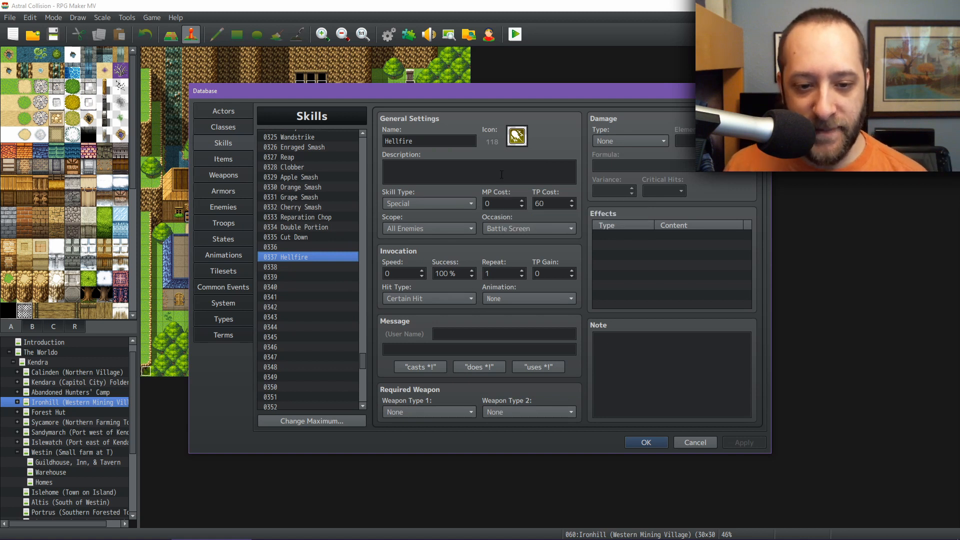
pyautogui.click(310, 217)
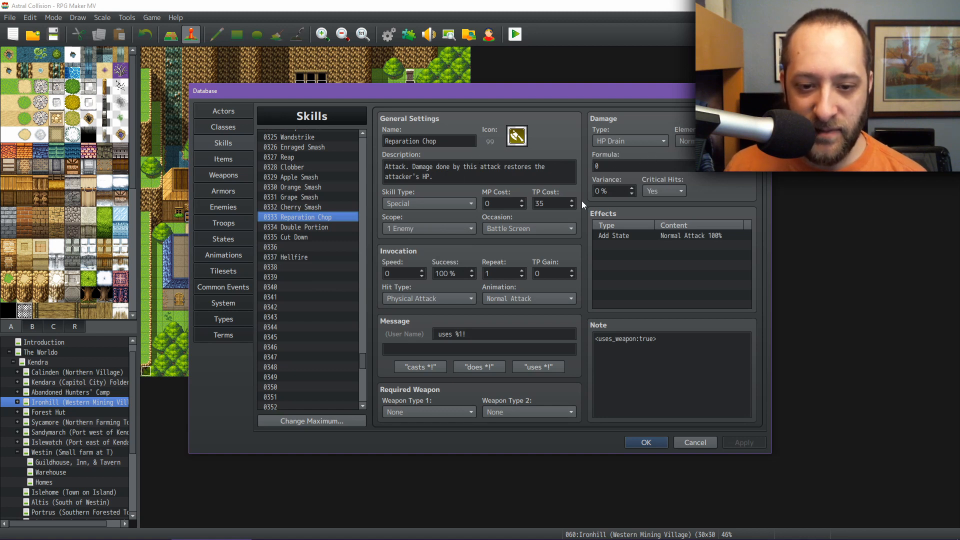
pyautogui.click(550, 273)
pyautogui.write('10')
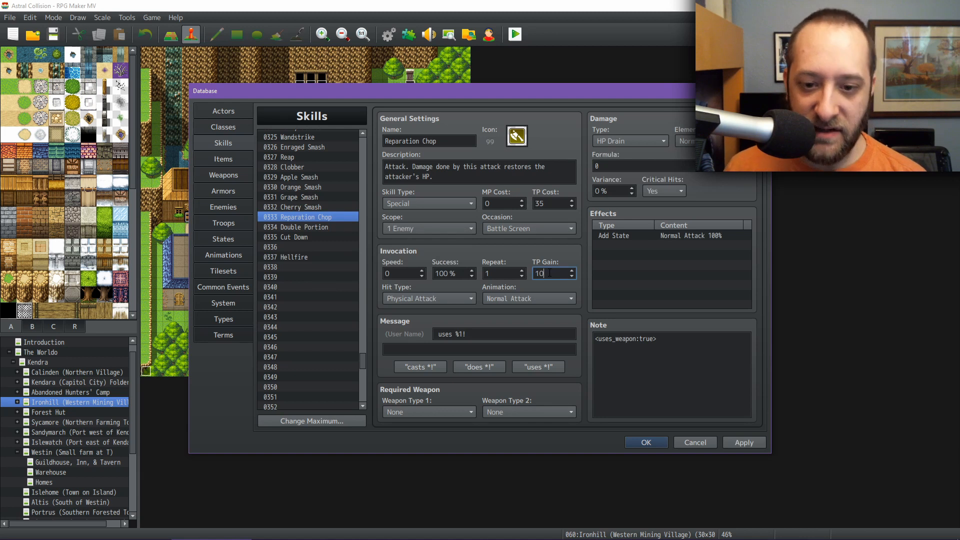
pyautogui.click(535, 178)
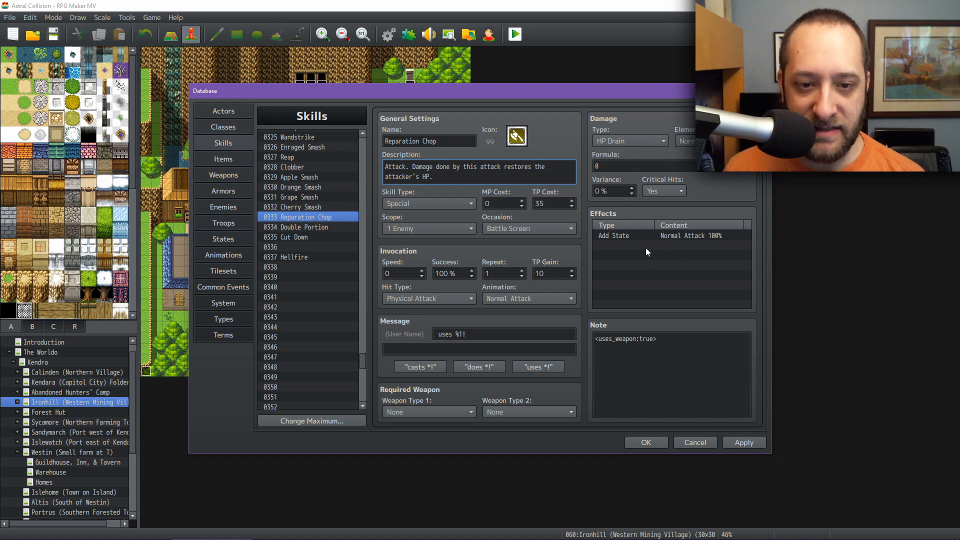
# Inspect the Double Portion, Reparation Chop and Cut Down skills, including the FindMaxStatIndex call in Cut Down's damage formula
pyautogui.click(318, 226)
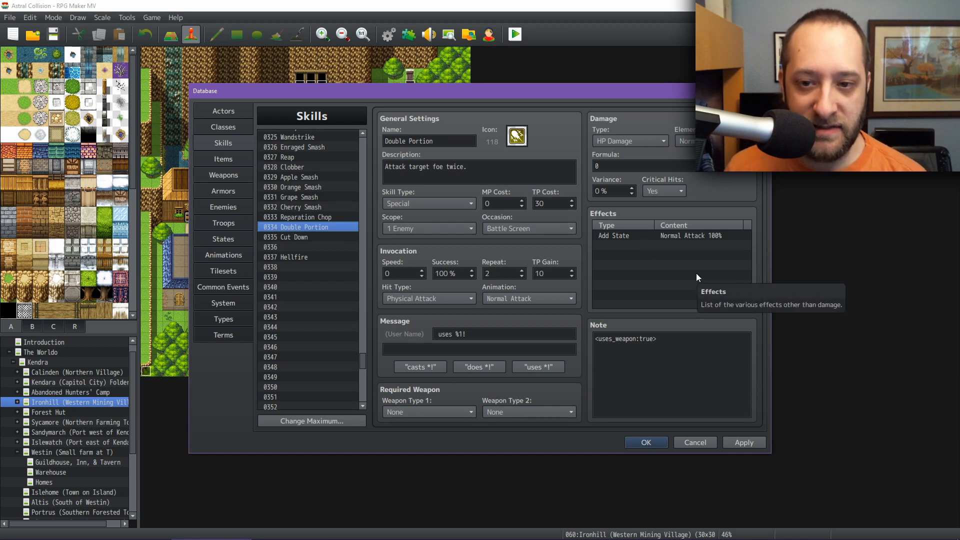
pyautogui.click(296, 236)
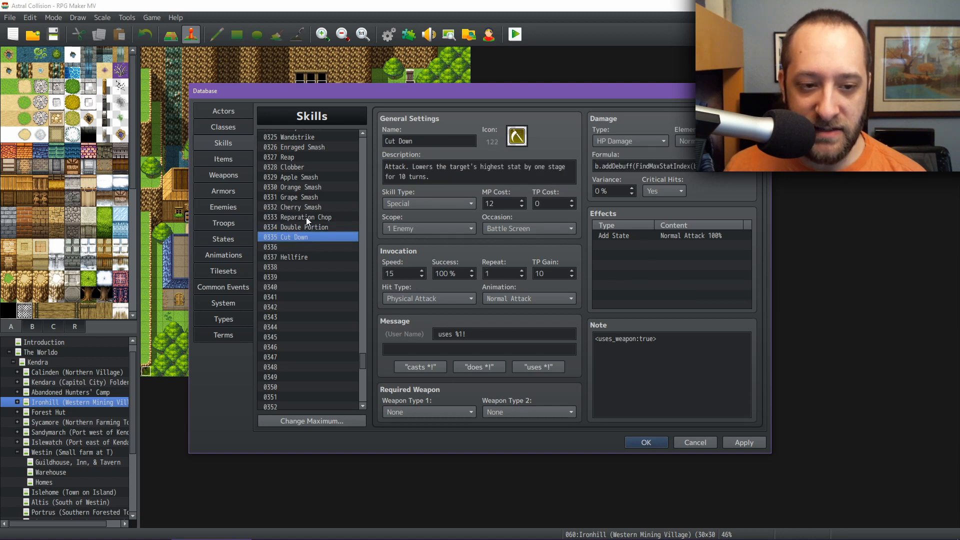
pyautogui.click(309, 227)
pyautogui.click(314, 218)
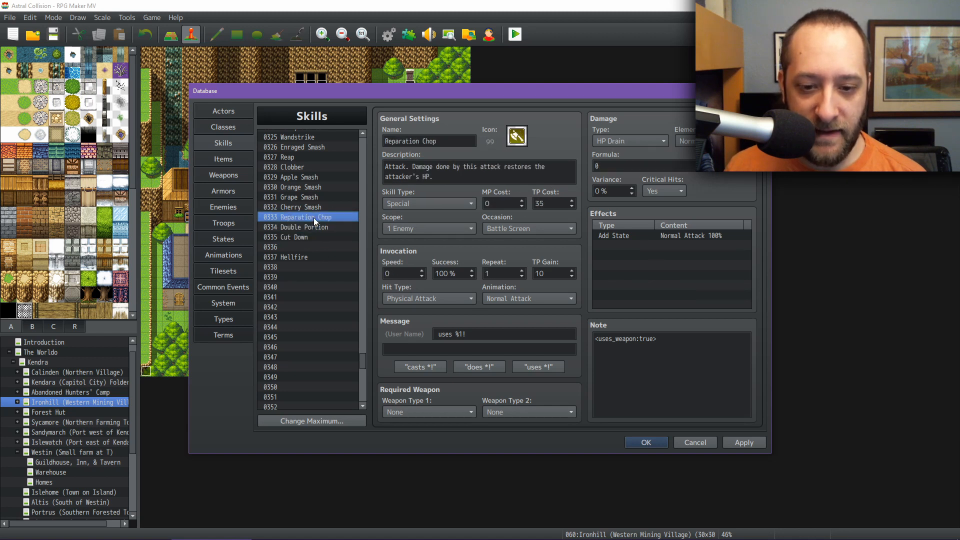
pyautogui.click(296, 236)
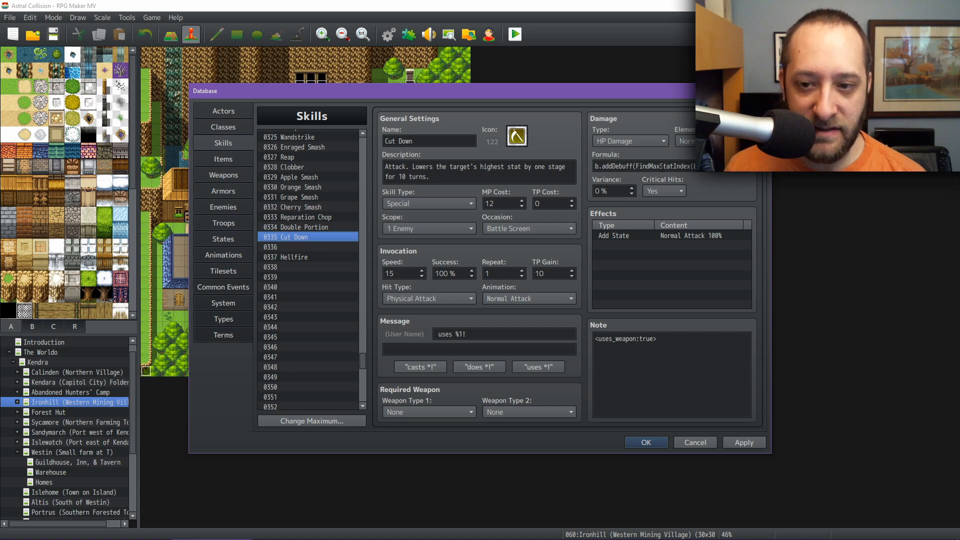
pyautogui.doubleClick(659, 167)
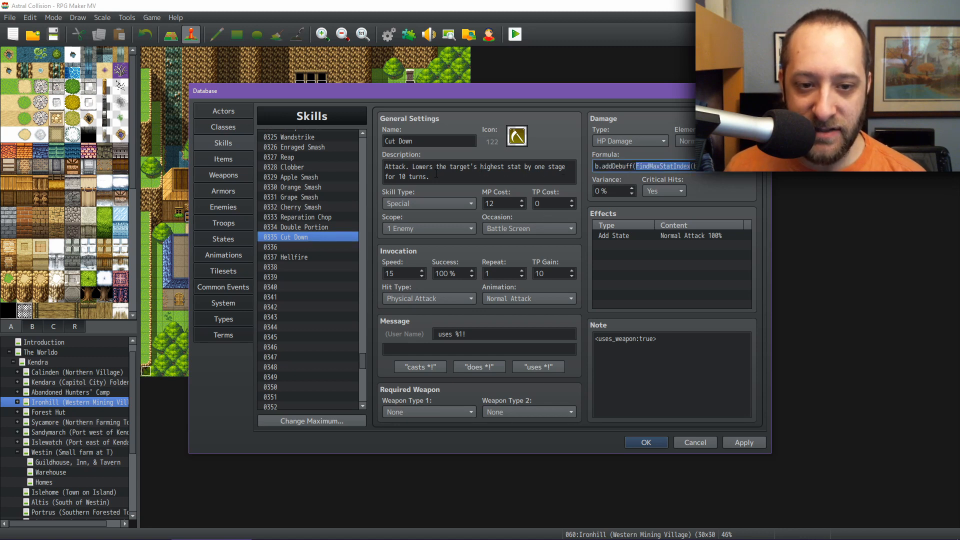
# Switch to Notepad++ and locate the FindMaxStatIndex helper function near the end of AC_Modifications.js
pyautogui.click(288, 509)
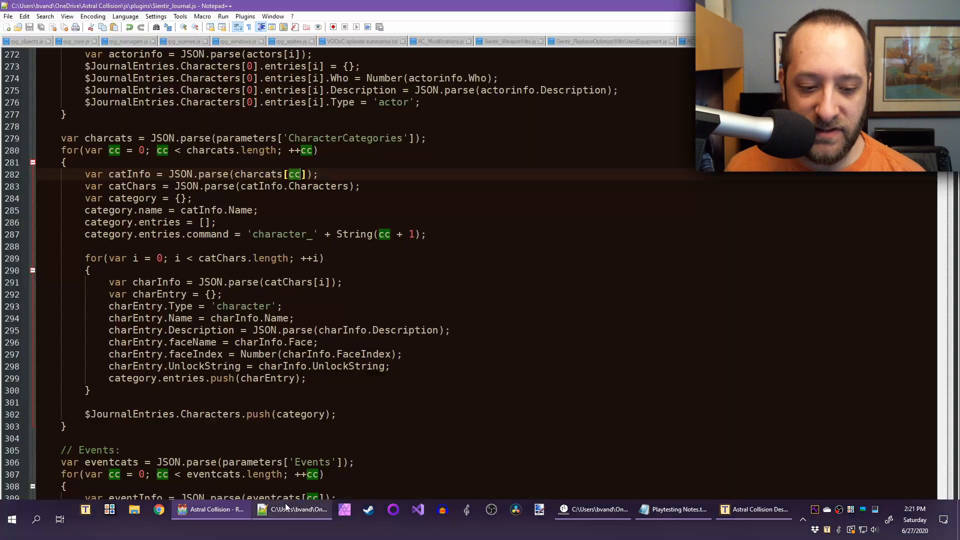
pyautogui.click(425, 41)
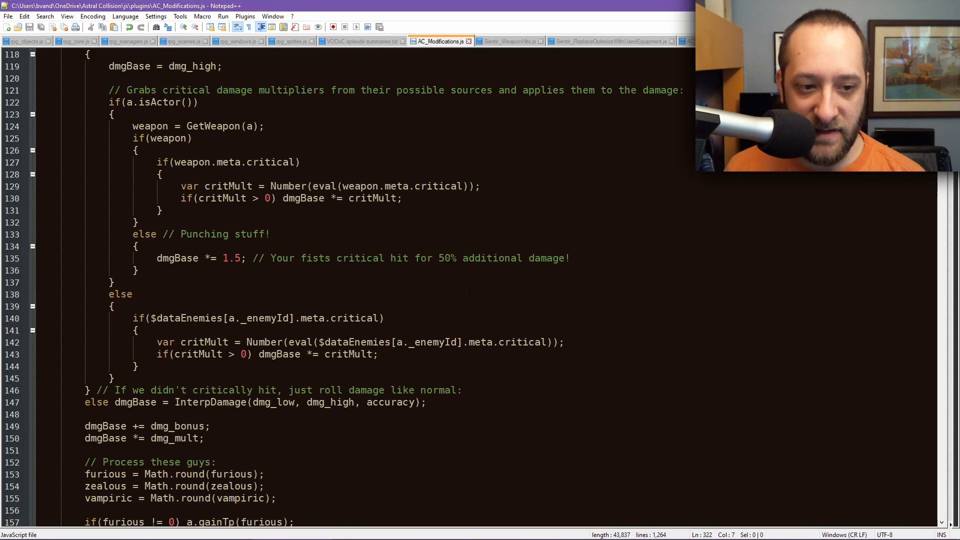
pyautogui.scroll(-18, 469, 292)
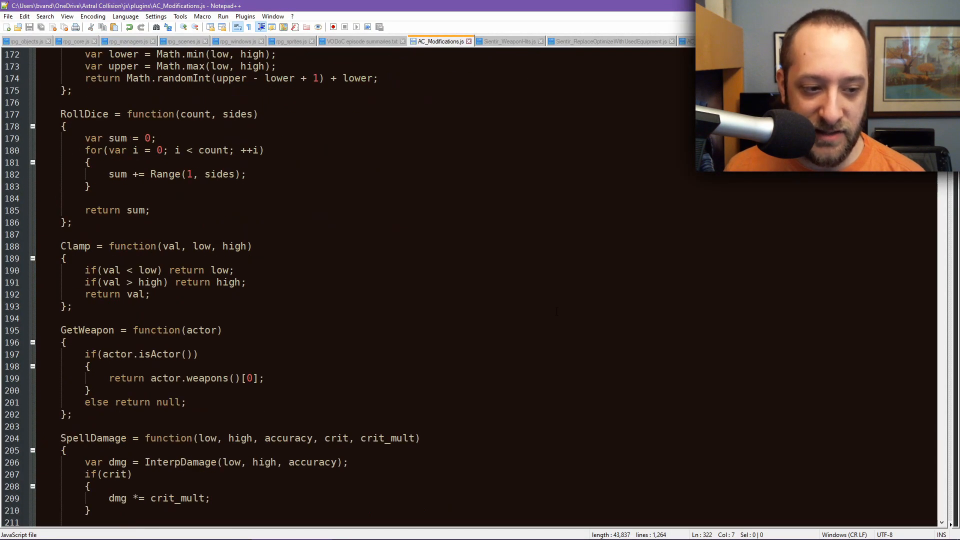
pyautogui.scroll(-4, 557, 311)
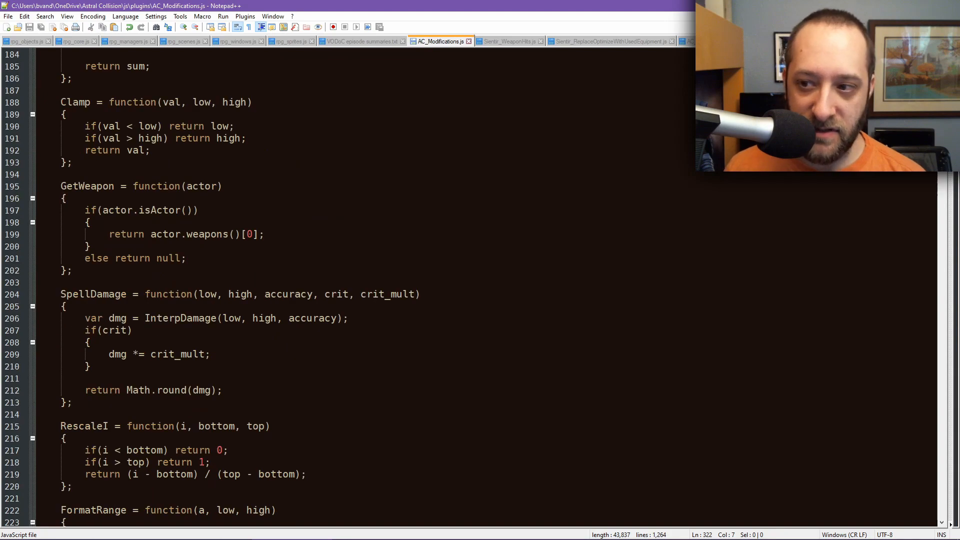
pyautogui.scroll(-20, 899, 404)
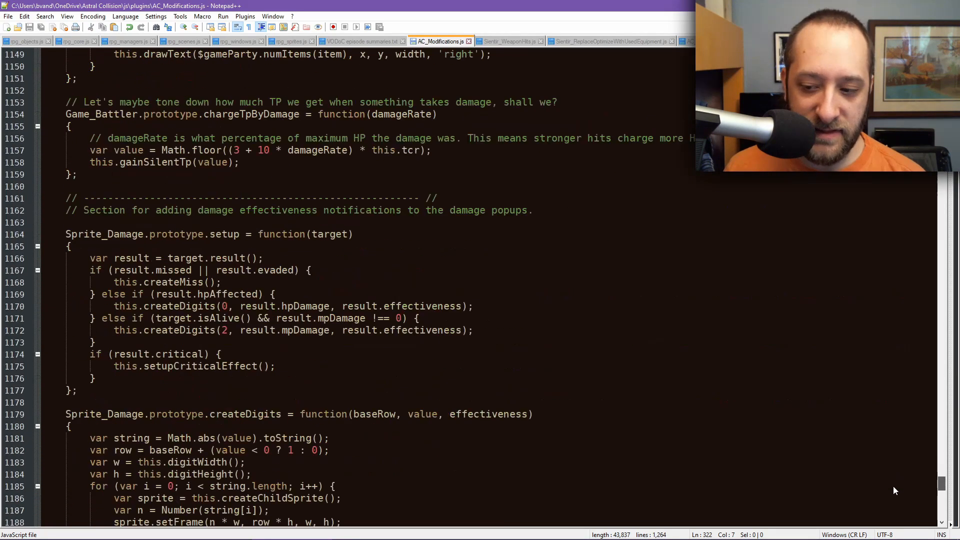
pyautogui.scroll(-1, 893, 512)
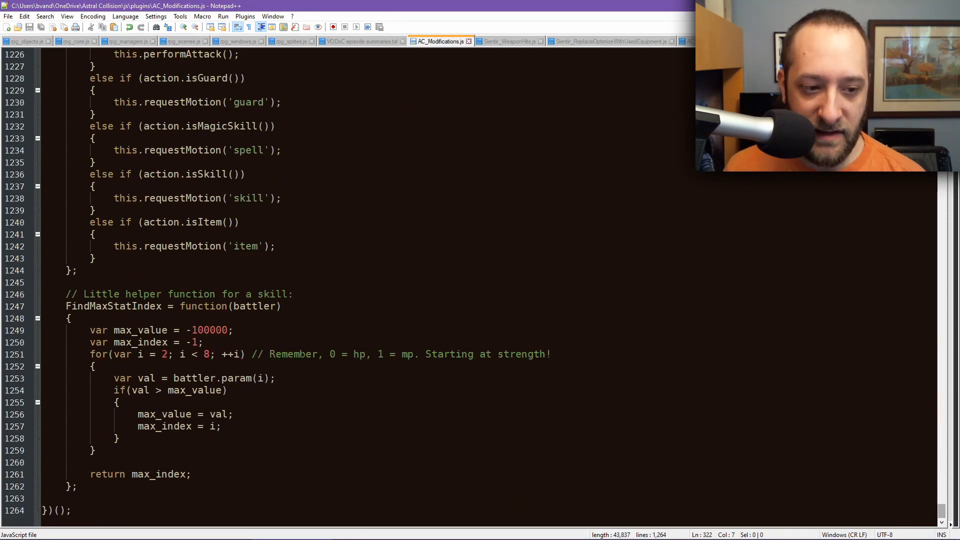
pyautogui.doubleClick(129, 307)
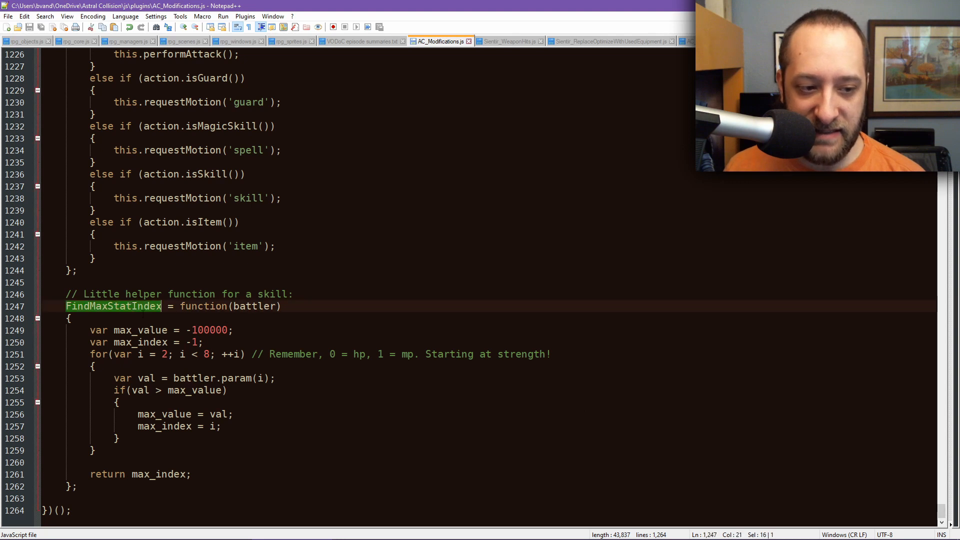
# Compare the FindMaxStatIndex definition with its use in the Cut Down skill in RPG Maker MV, returning to the code in Notepad++
pyautogui.click(300, 305)
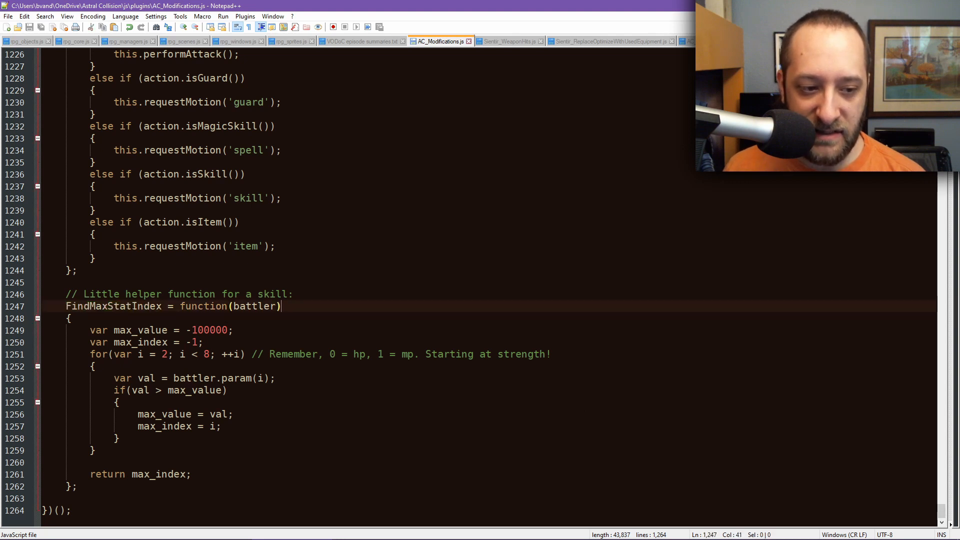
pyautogui.doubleClick(144, 306)
pyautogui.moveTo(530, 531)
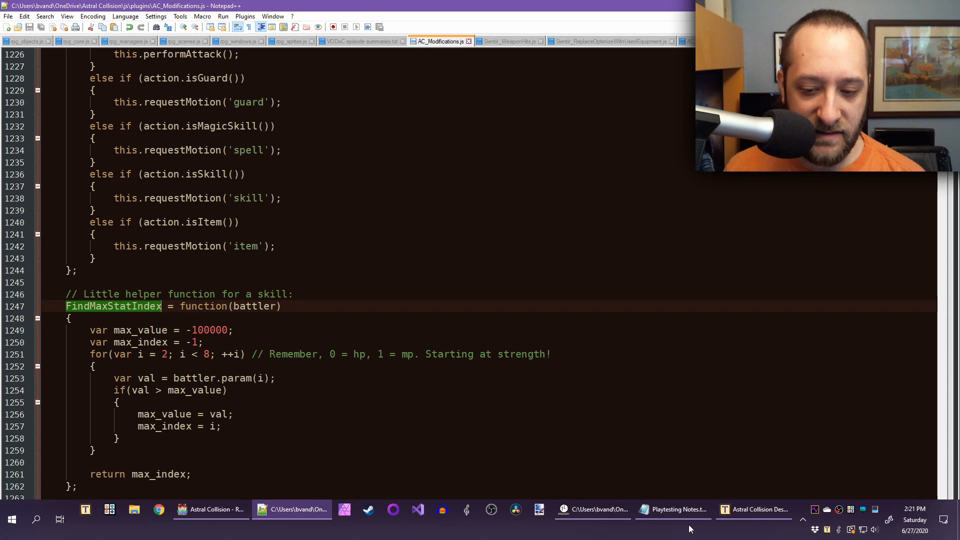
pyautogui.click(208, 513)
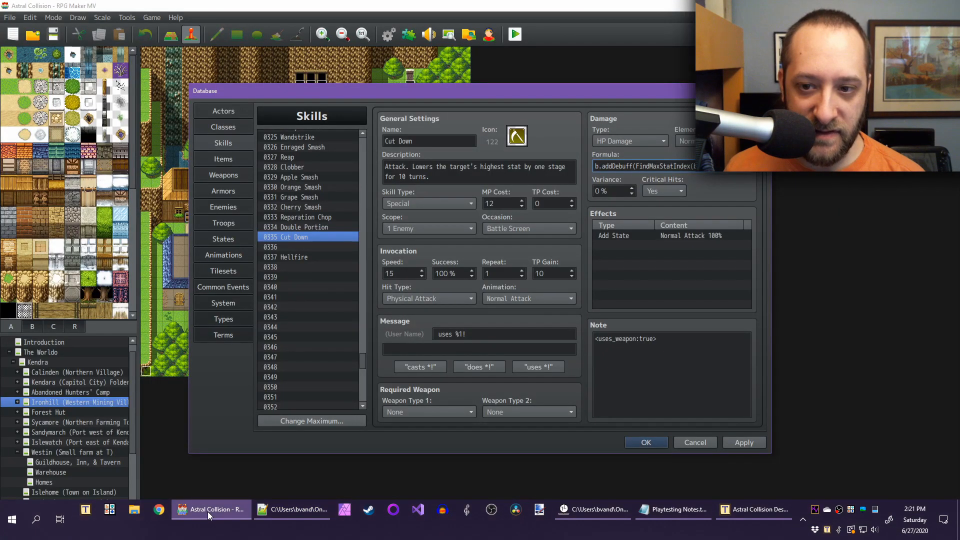
pyautogui.click(293, 511)
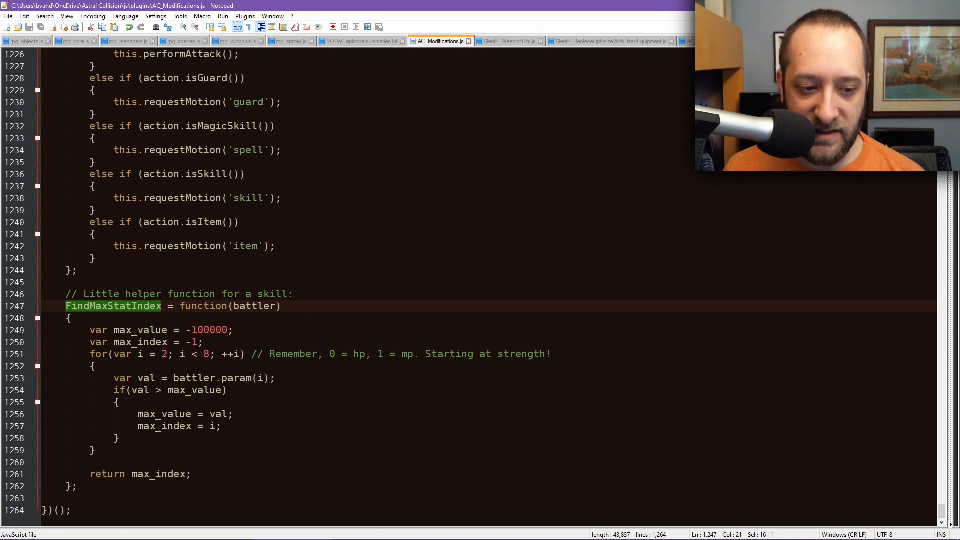
# Examine how FindMaxStatIndex initializes max_value, compares each stat against it, and updates max_index
pyautogui.moveTo(187, 330); pyautogui.dragTo(228, 331)
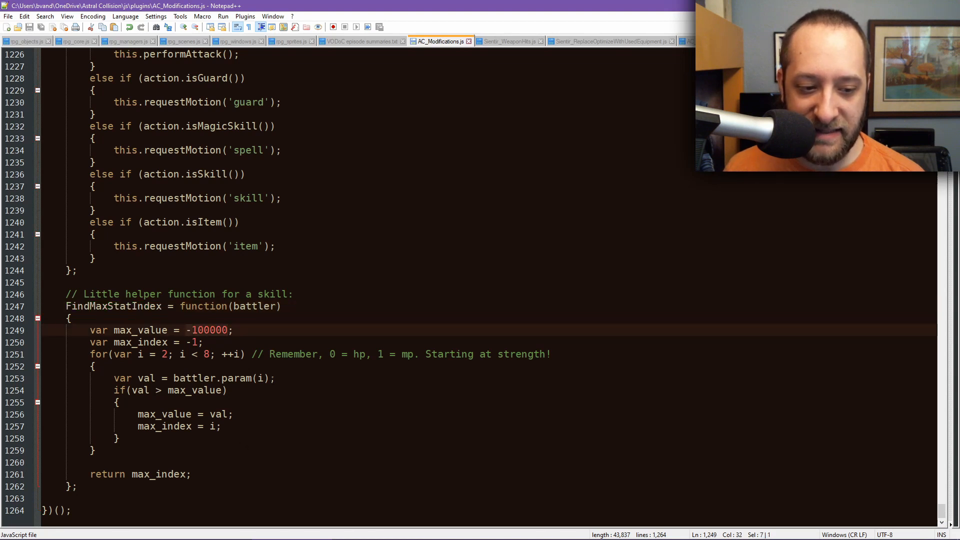
pyautogui.press('Down')
pyautogui.press('Down')
pyautogui.press('Down')
pyautogui.press('Down')
pyautogui.press('End')
pyautogui.doubleClick(195, 390)
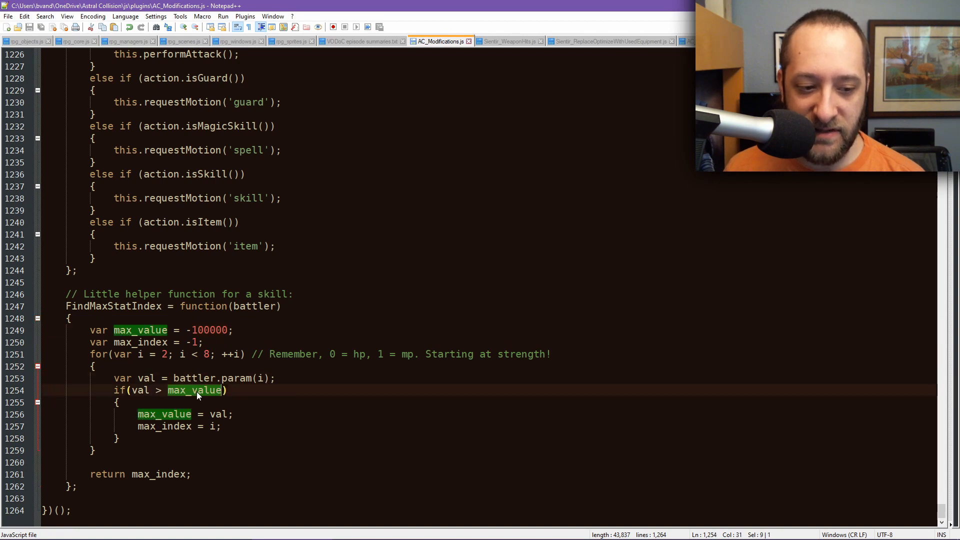
pyautogui.doubleClick(190, 426)
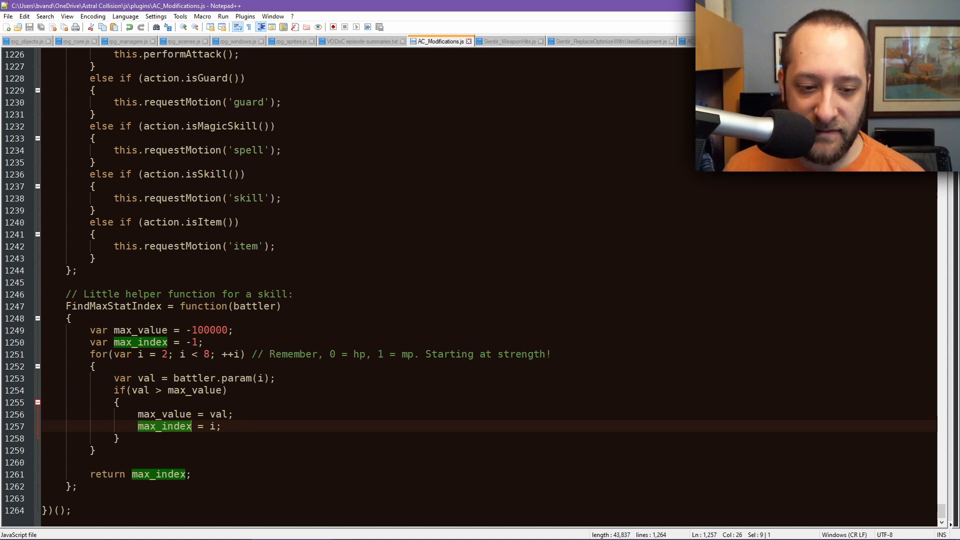
# Examine the FindMaxStatIndex loop's start and end indices and the comment explaining the hp and mp indices
pyautogui.doubleClick(332, 354)
pyautogui.doubleClick(380, 354)
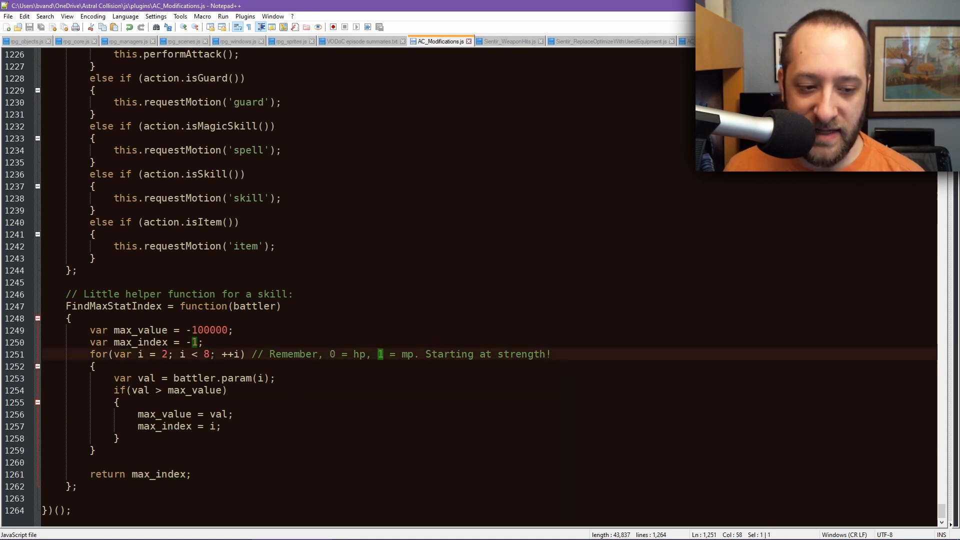
pyautogui.doubleClick(164, 354)
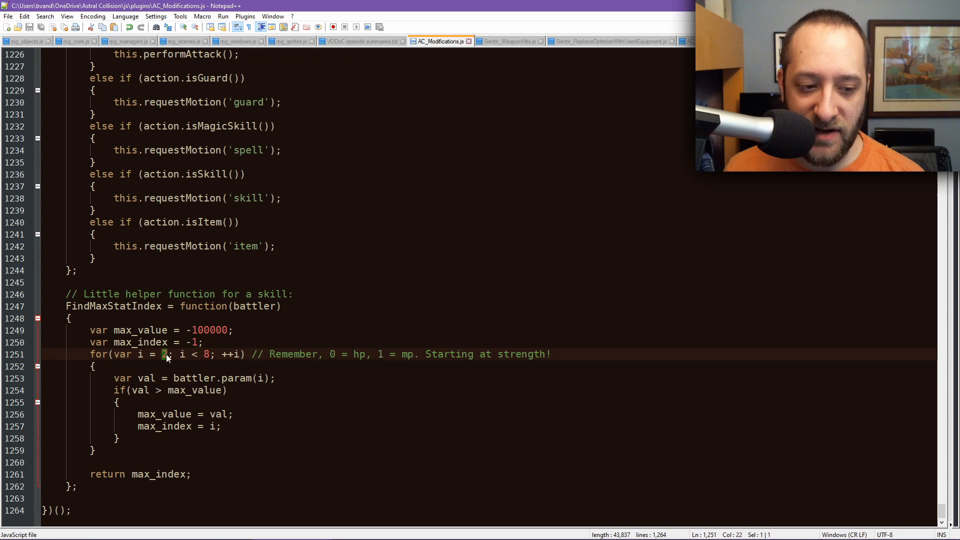
pyautogui.doubleClick(207, 354)
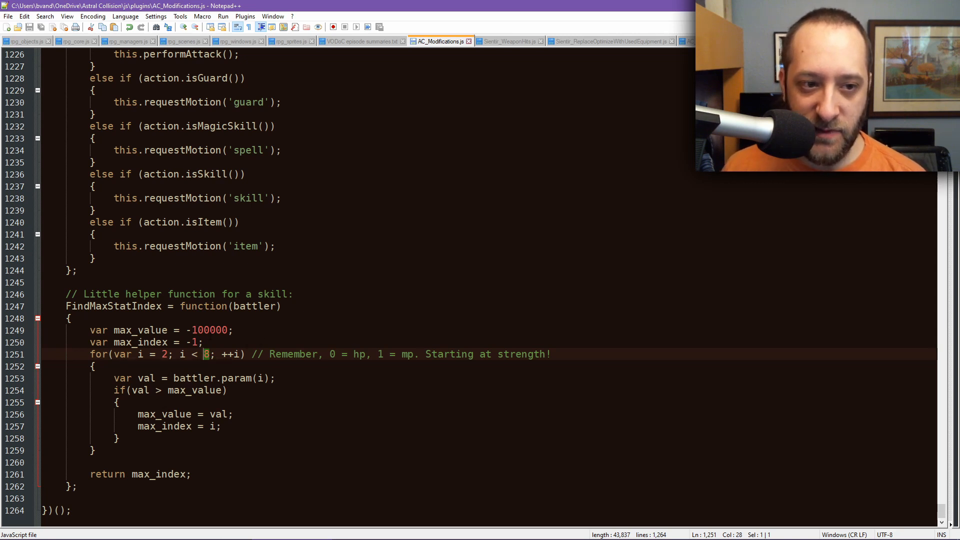
# Examine the attack condition in Game_Actor.prototype.performAction, including its animationId and uses_weapon checks
pyautogui.scroll(1, 270, 311)
pyautogui.scroll(3, 270, 311)
pyautogui.scroll(-2, 270, 311)
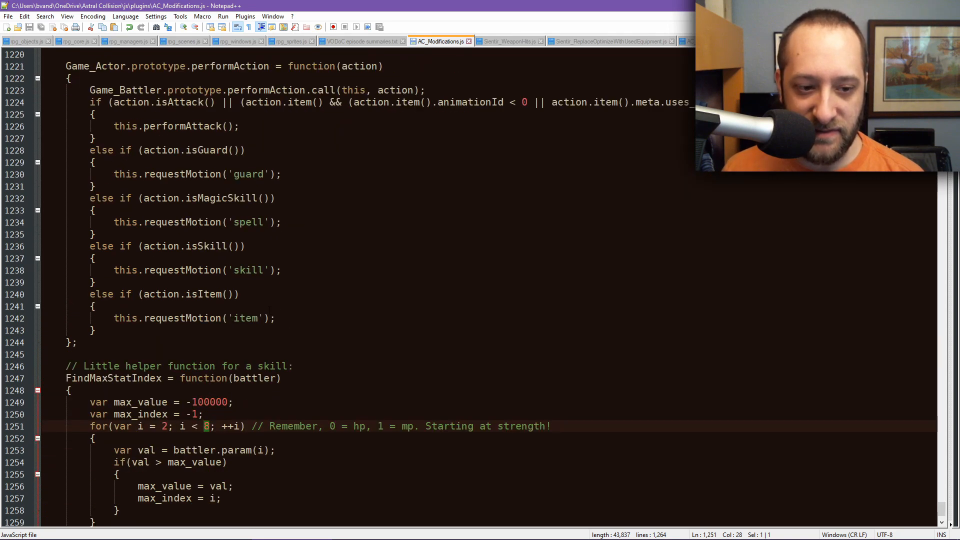
pyautogui.moveTo(515, 538)
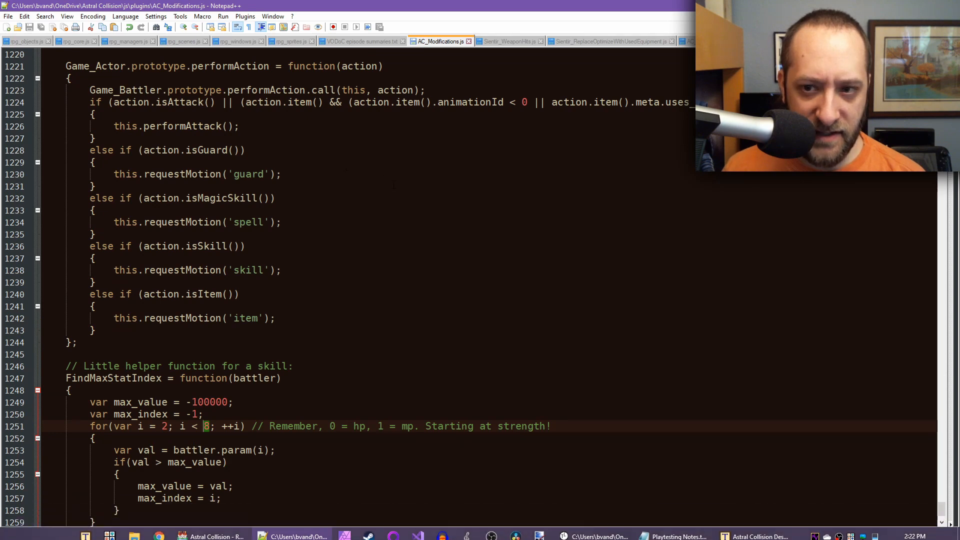
pyautogui.scroll(4, 83, 239)
pyautogui.moveTo(85, 245); pyautogui.dragTo(759, 243)
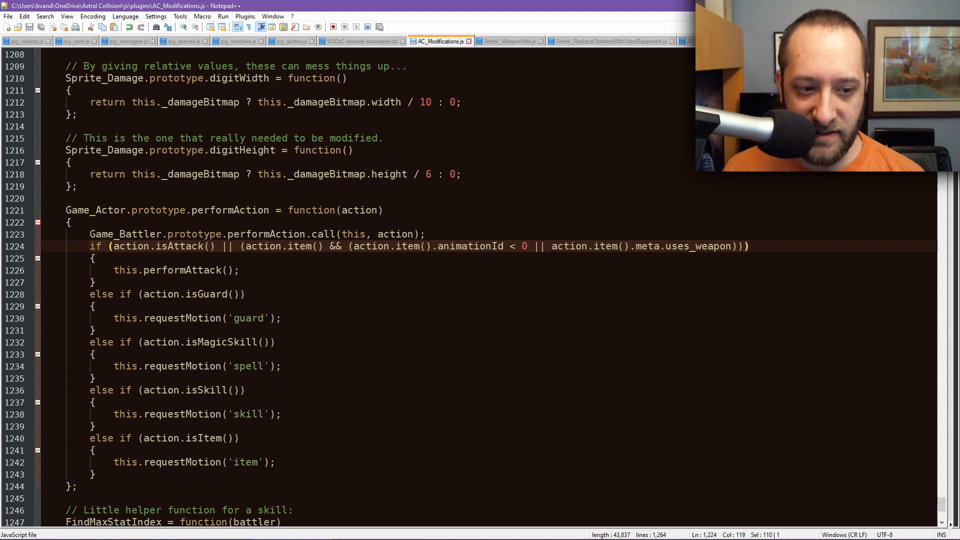
pyautogui.moveTo(149, 271); pyautogui.dragTo(65, 246)
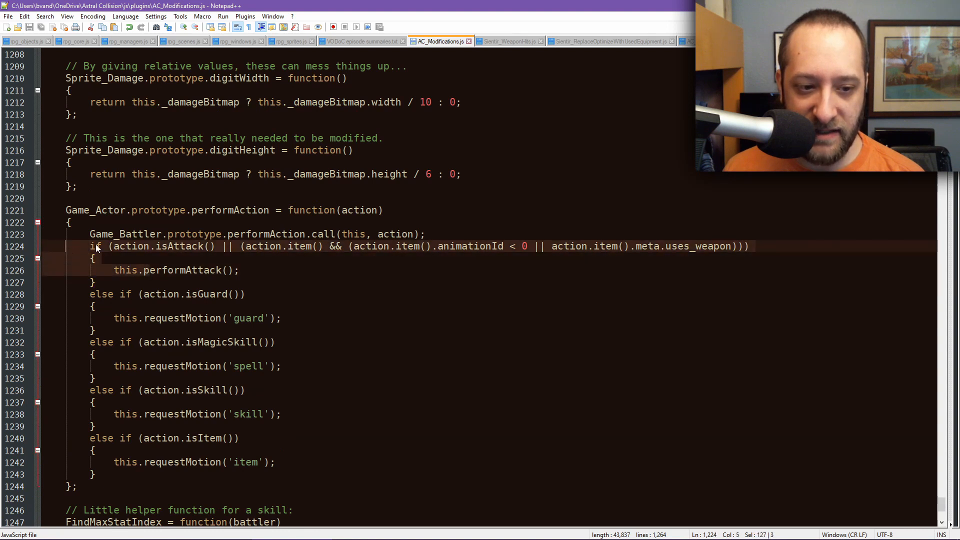
pyautogui.click(150, 246)
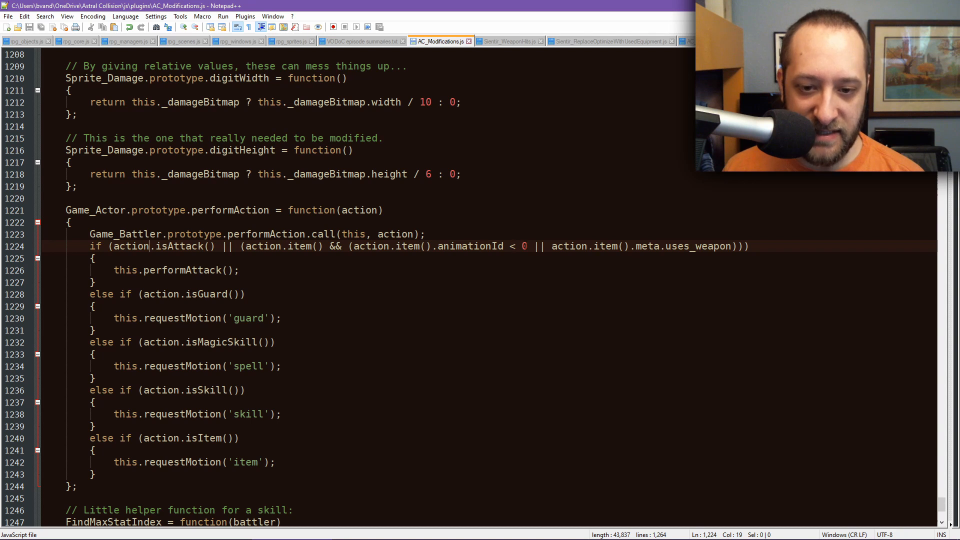
pyautogui.doubleClick(524, 246)
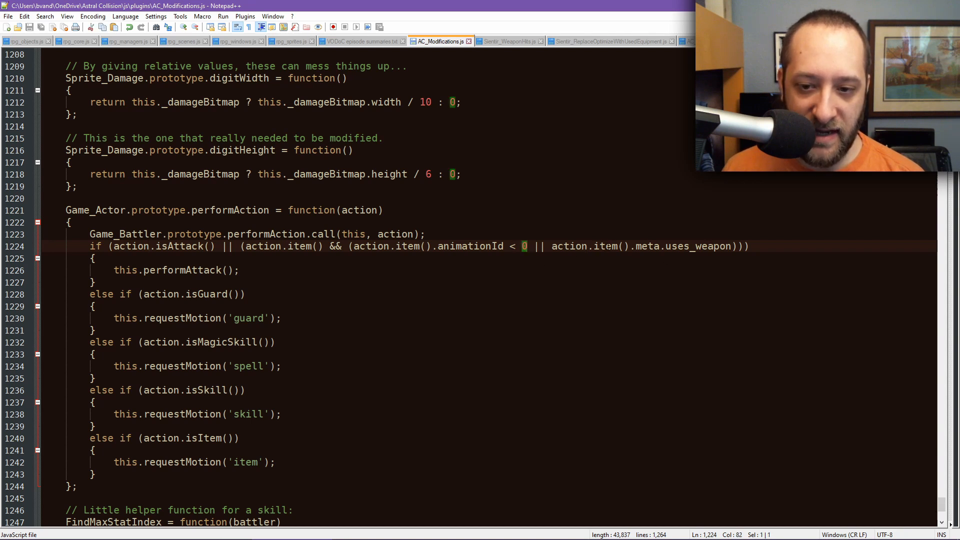
# Examine the meta.uses_weapon check at the end of the attack condition in Game_Actor.prototype.performAction
pyautogui.doubleClick(605, 246)
pyautogui.click(690, 246)
pyautogui.doubleClick(669, 246)
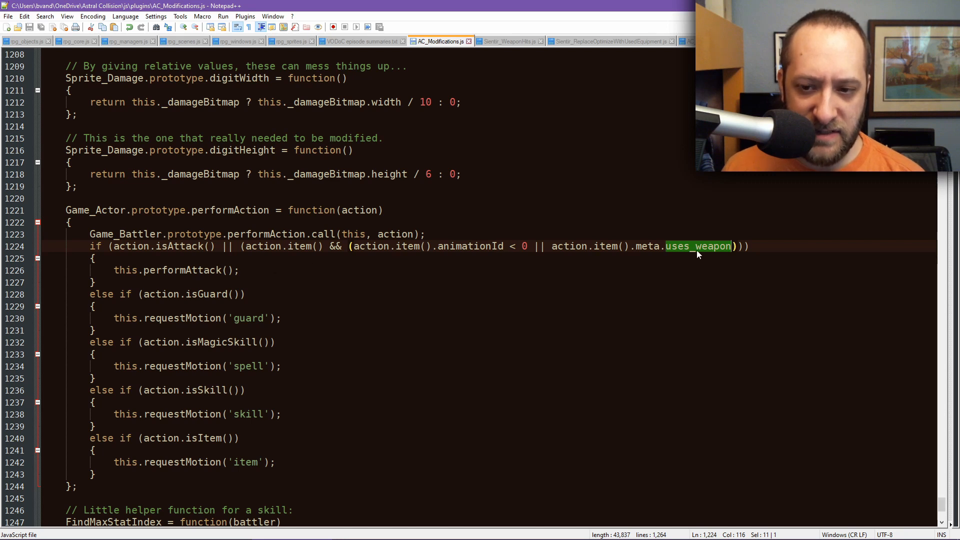
pyautogui.press('Left')
pyautogui.doubleClick(673, 246)
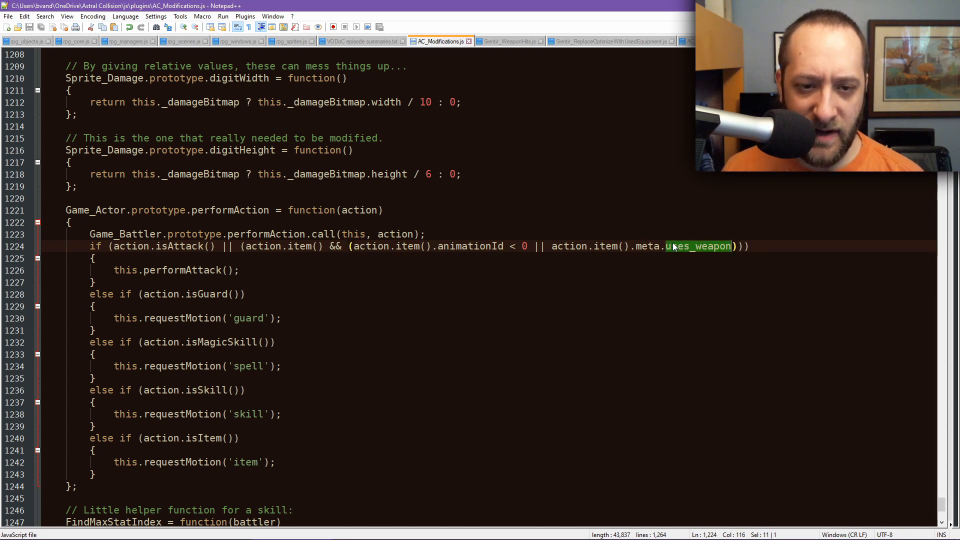
# Switch to the skill database in RPG Maker MV and go from the entries around Cut Down back to the earliest skills
pyautogui.moveTo(624, 538)
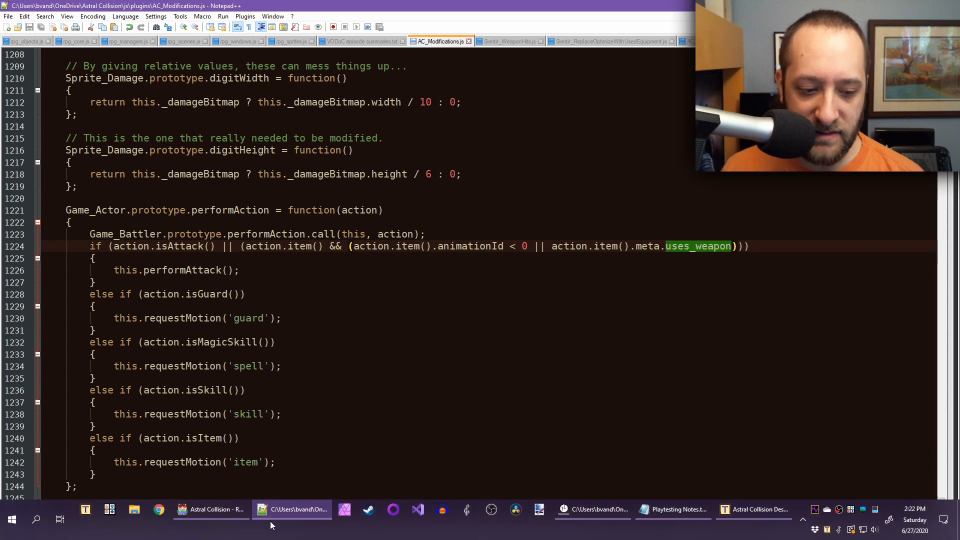
pyautogui.click(212, 509)
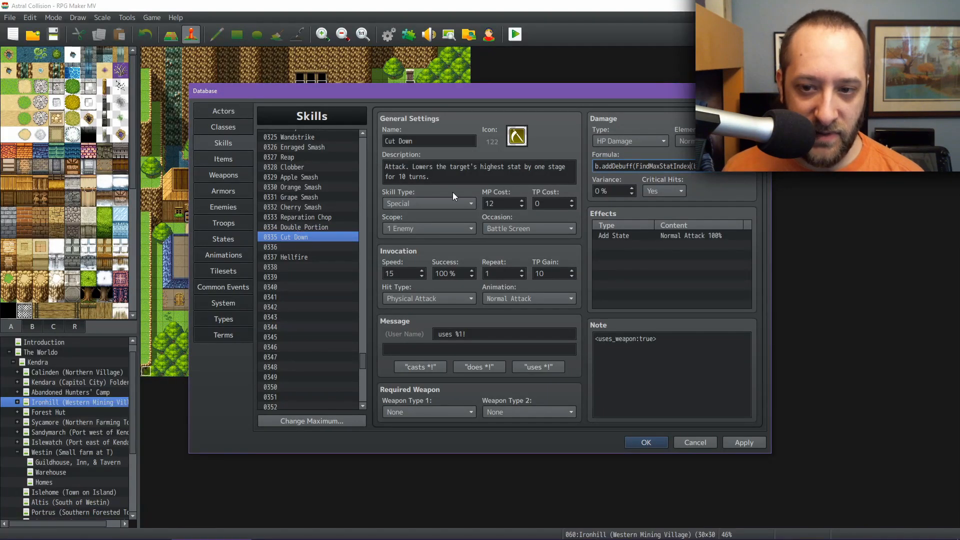
pyautogui.click(295, 246)
pyautogui.scroll(3, 340, 250)
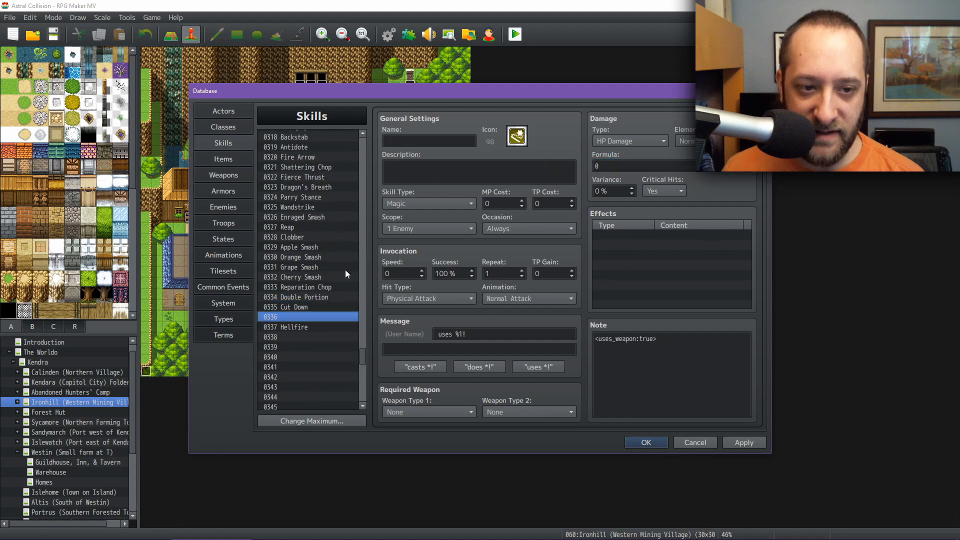
pyautogui.moveTo(362, 359); pyautogui.dragTo(367, 156)
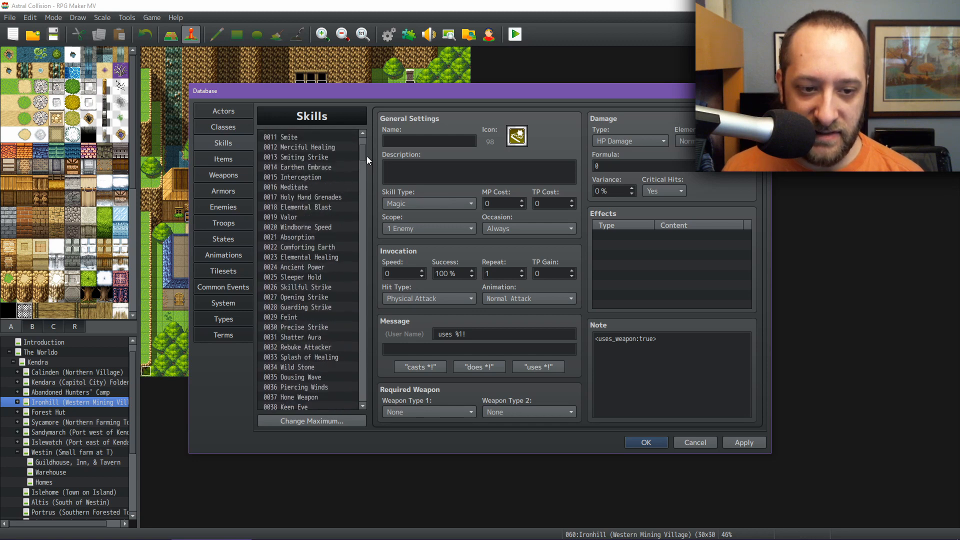
# Review the settings of the Elemental Blast and Slorp skills
pyautogui.click(323, 206)
pyautogui.scroll(-6, 323, 206)
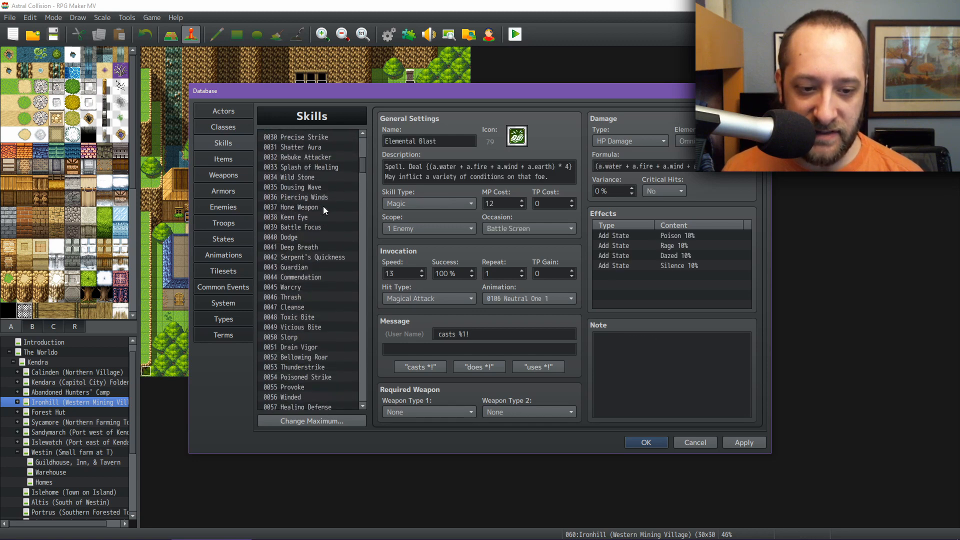
pyautogui.scroll(-3, 323, 206)
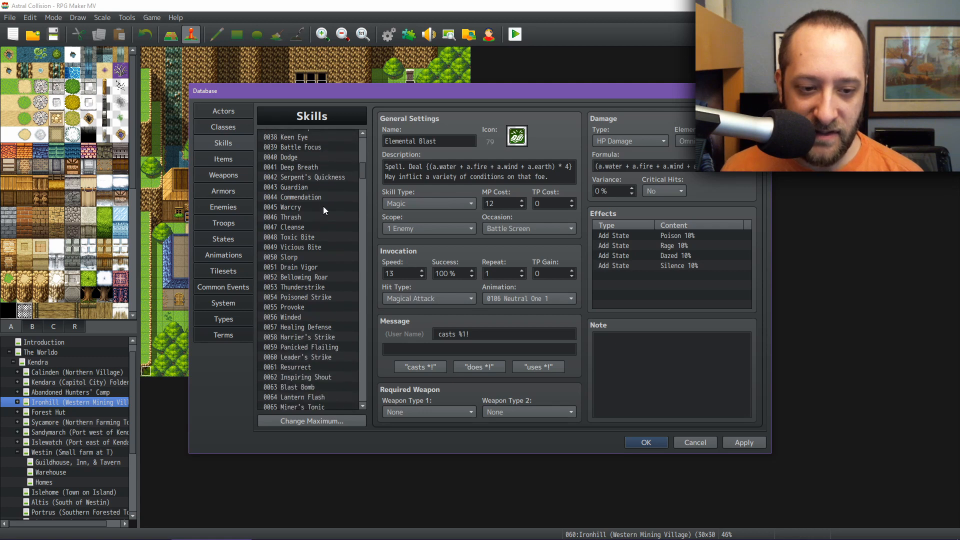
pyautogui.scroll(-1, 323, 206)
pyautogui.click(295, 217)
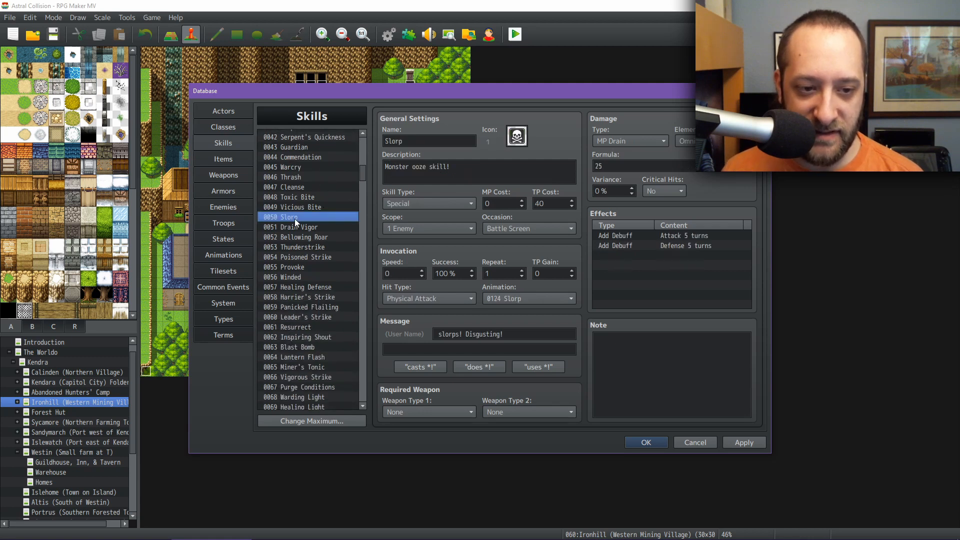
# Find the Supernova and Judgment skills in the list and compare their damage, cost and animation settings
pyautogui.scroll(-1, 321, 205)
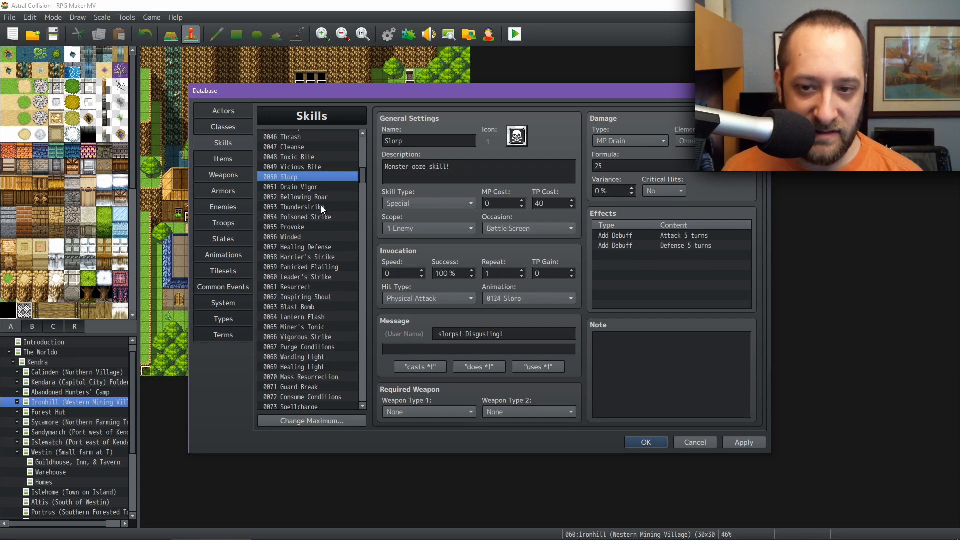
pyautogui.scroll(-3, 321, 206)
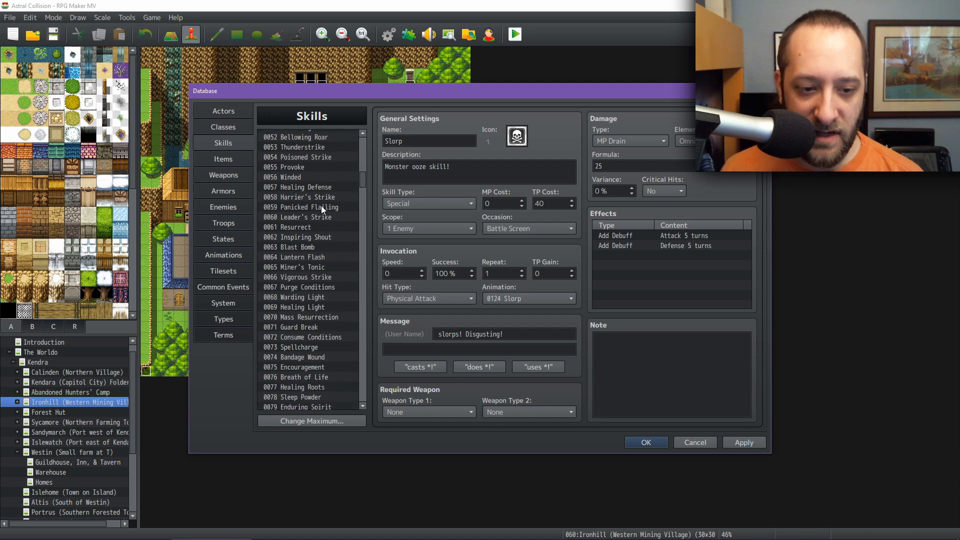
pyautogui.scroll(-2, 322, 245)
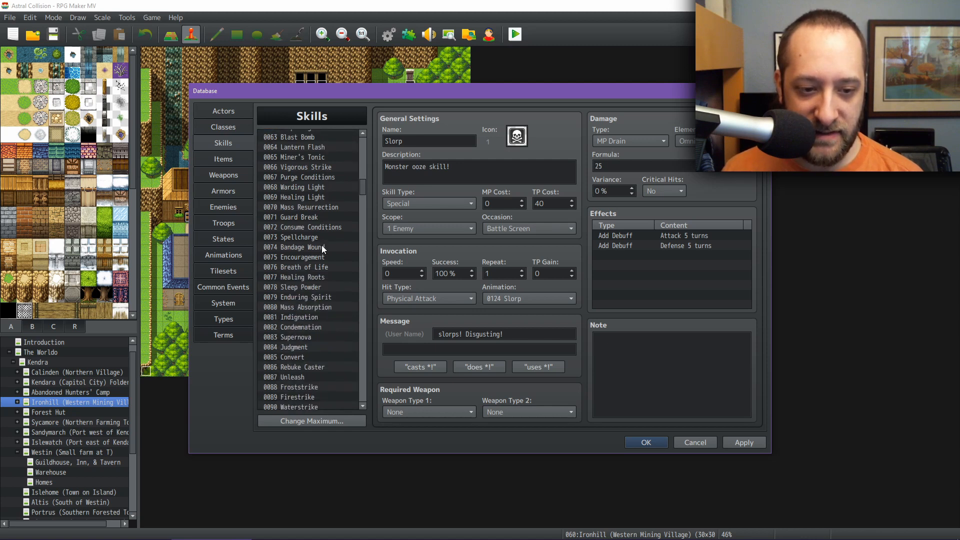
pyautogui.scroll(-3, 323, 245)
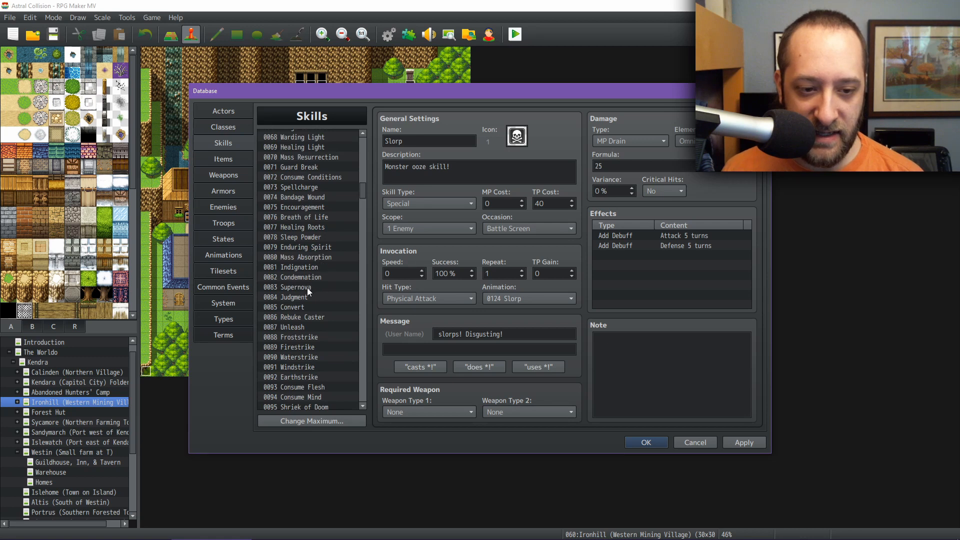
pyautogui.click(307, 288)
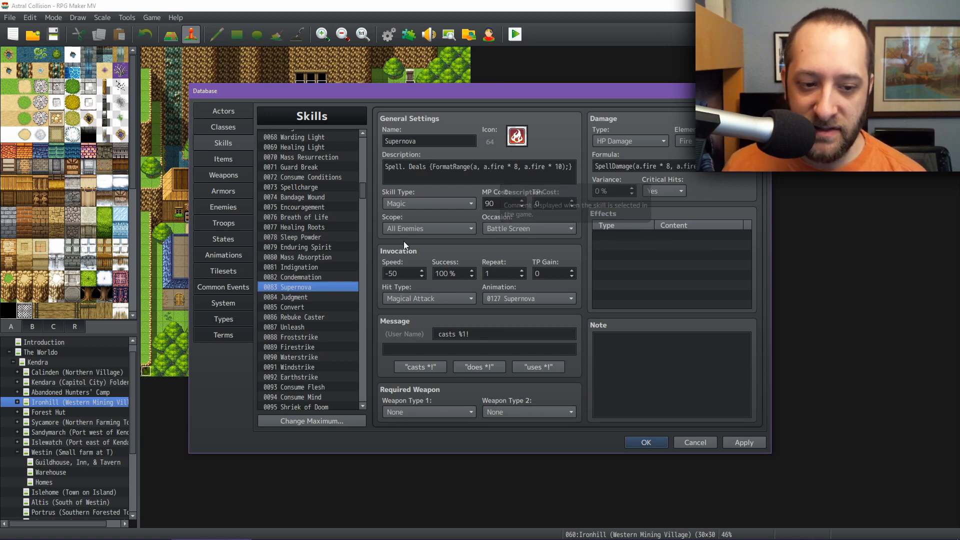
pyautogui.click(317, 297)
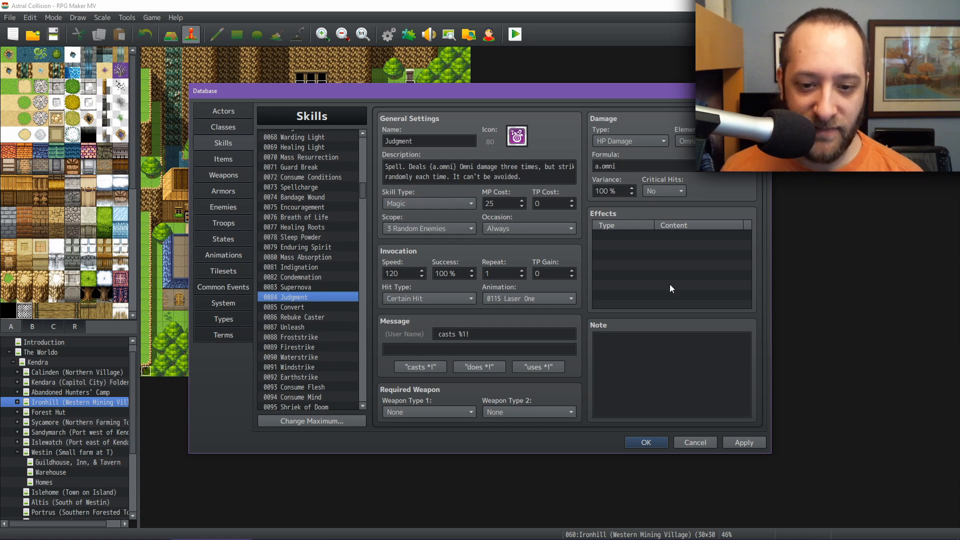
pyautogui.click(305, 288)
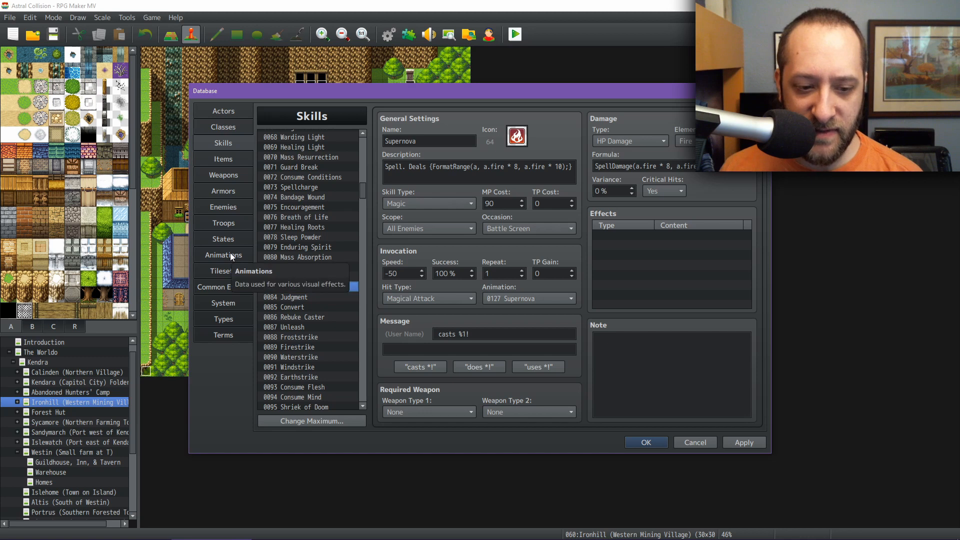
pyautogui.scroll(-1, 324, 247)
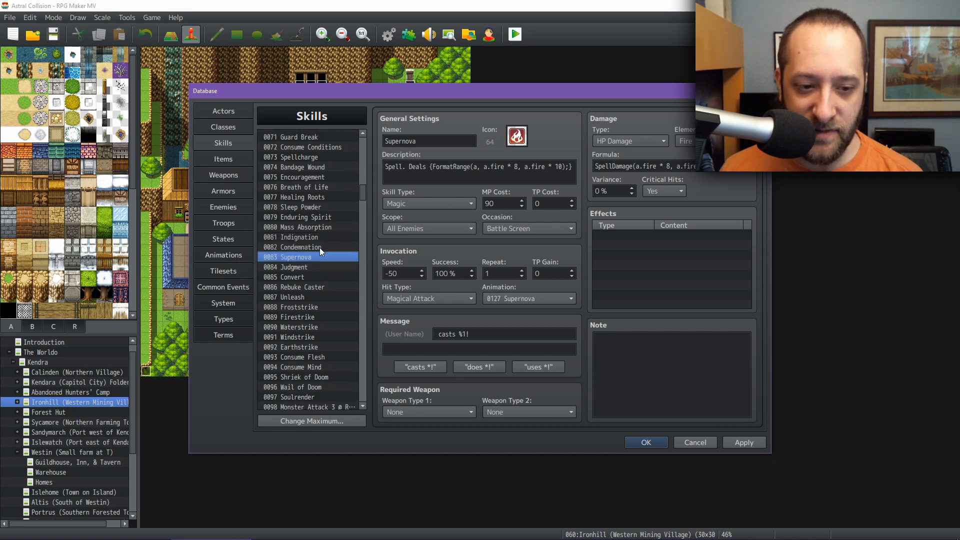
# Examine the Convert skill's Fascination state effect and its Attack and Defense buff effects
pyautogui.click(302, 277)
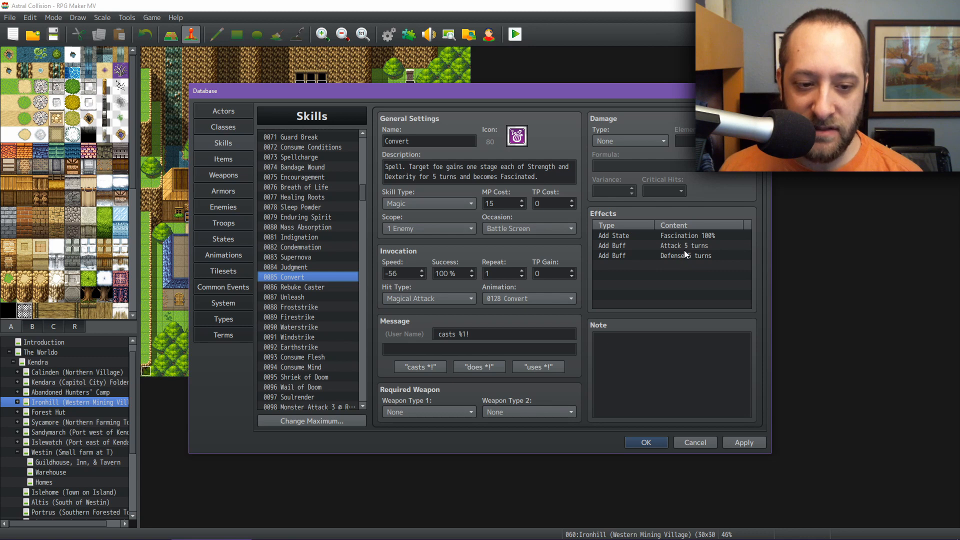
pyautogui.click(719, 237)
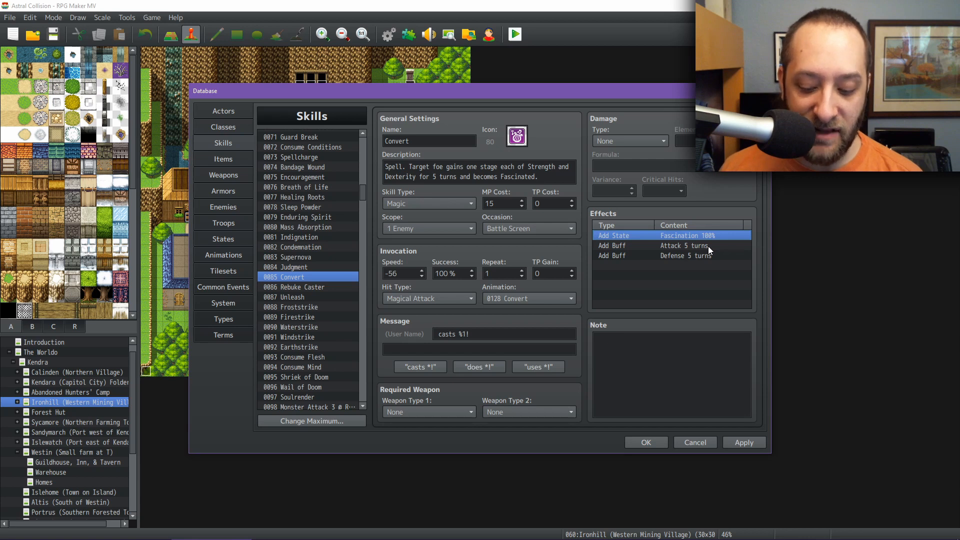
pyautogui.click(708, 246)
pyautogui.click(704, 257)
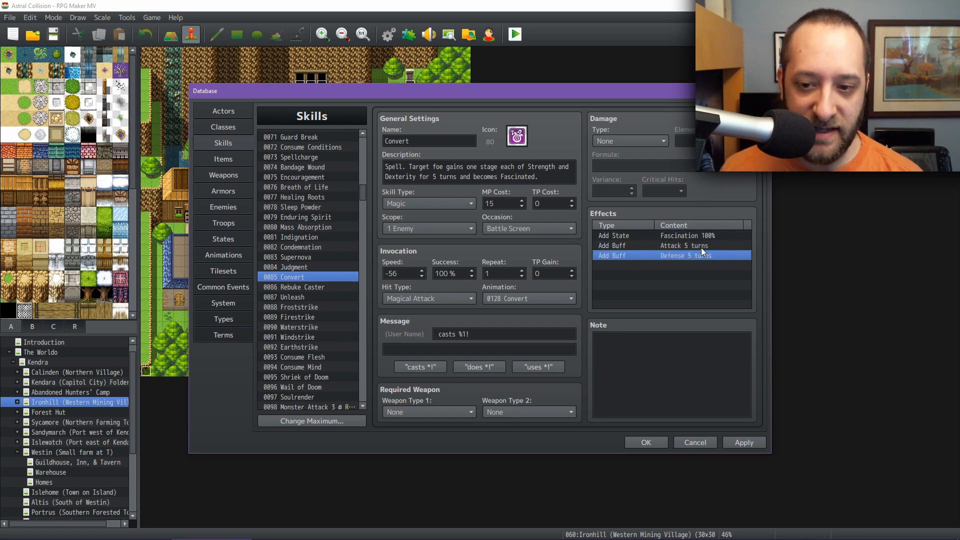
pyautogui.click(702, 247)
pyautogui.click(700, 258)
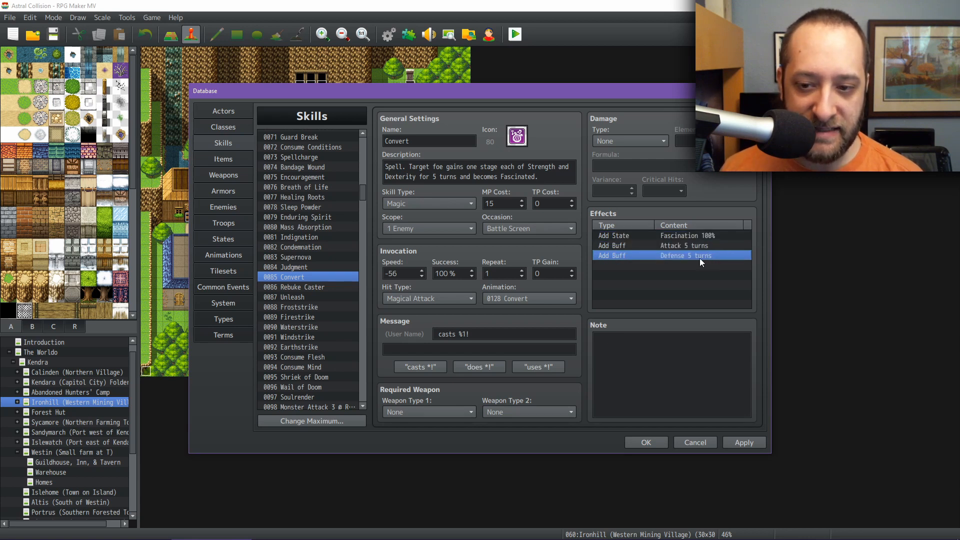
pyautogui.click(700, 247)
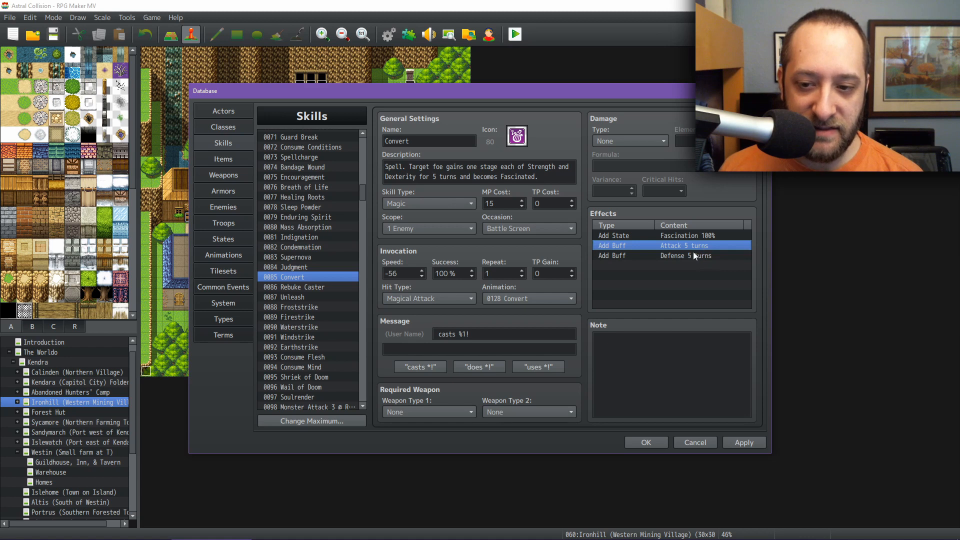
pyautogui.click(687, 261)
pyautogui.click(686, 248)
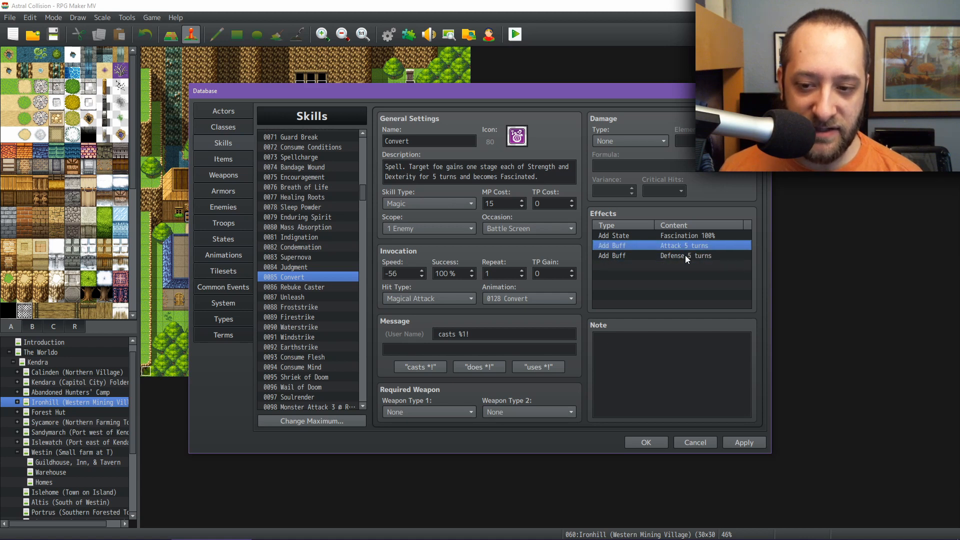
pyautogui.click(685, 255)
pyautogui.click(689, 245)
pyautogui.click(685, 253)
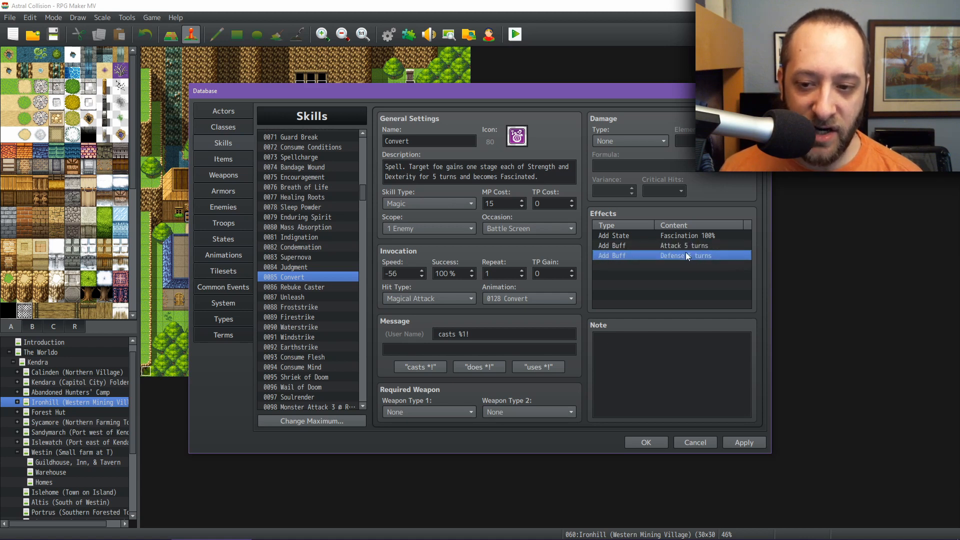
pyautogui.click(687, 246)
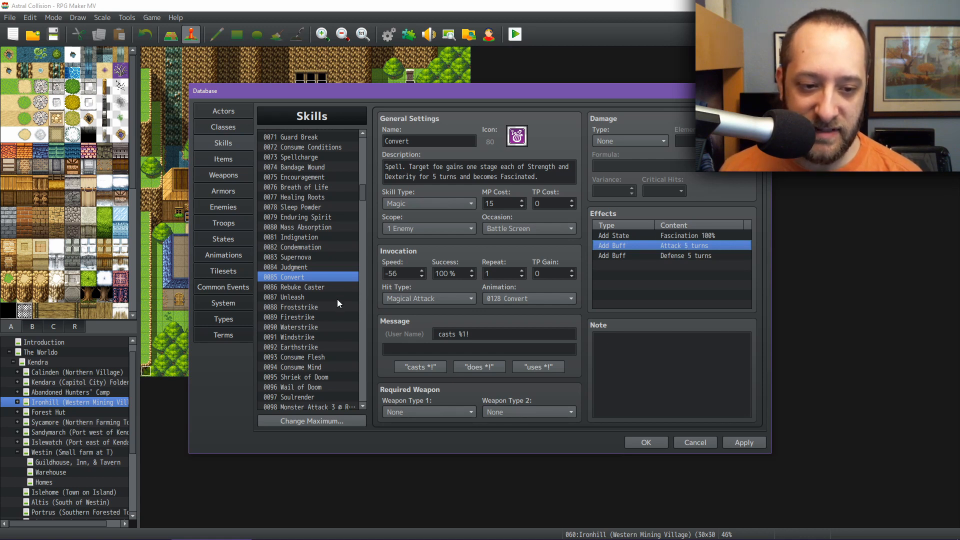
# Review the Rebuke Caster skill and the Divine Rebuker armor that grants it
pyautogui.click(314, 288)
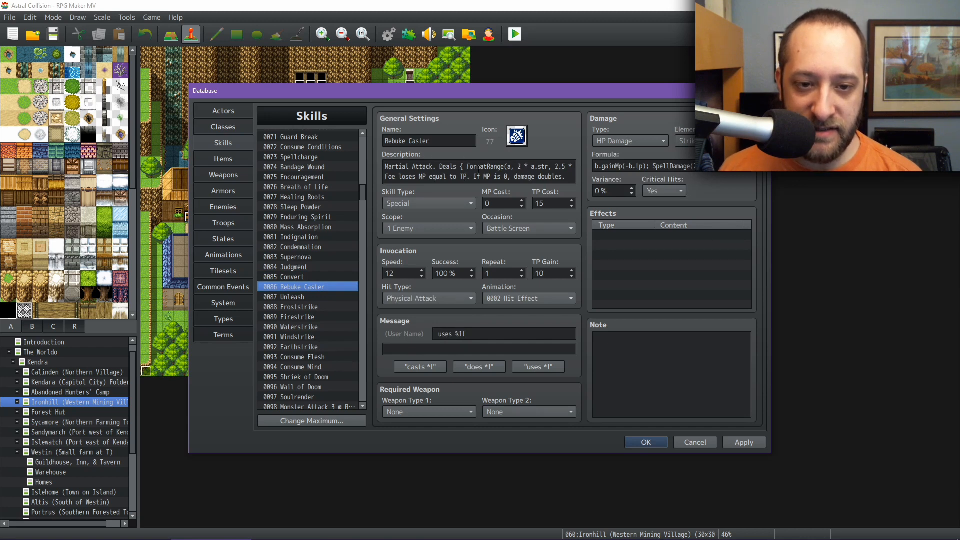
pyautogui.click(223, 191)
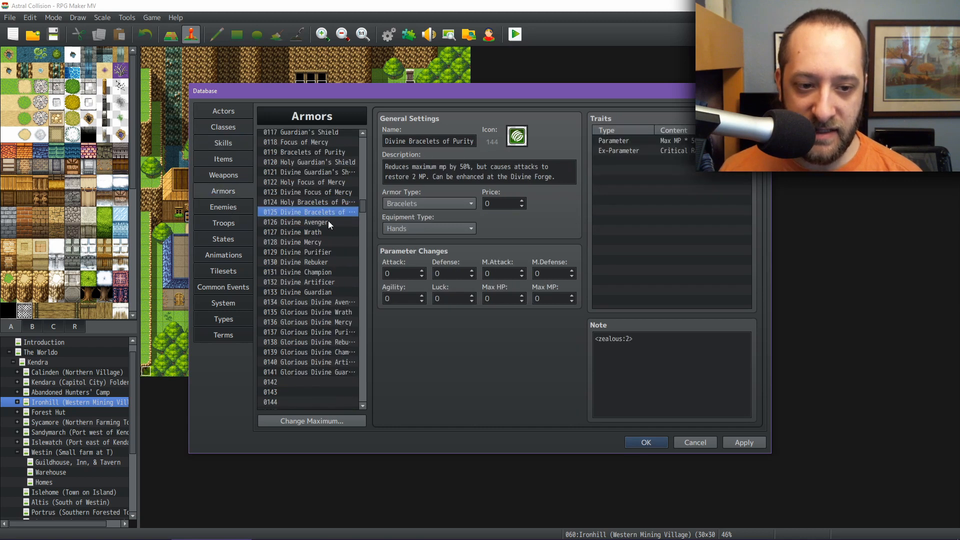
pyautogui.click(320, 263)
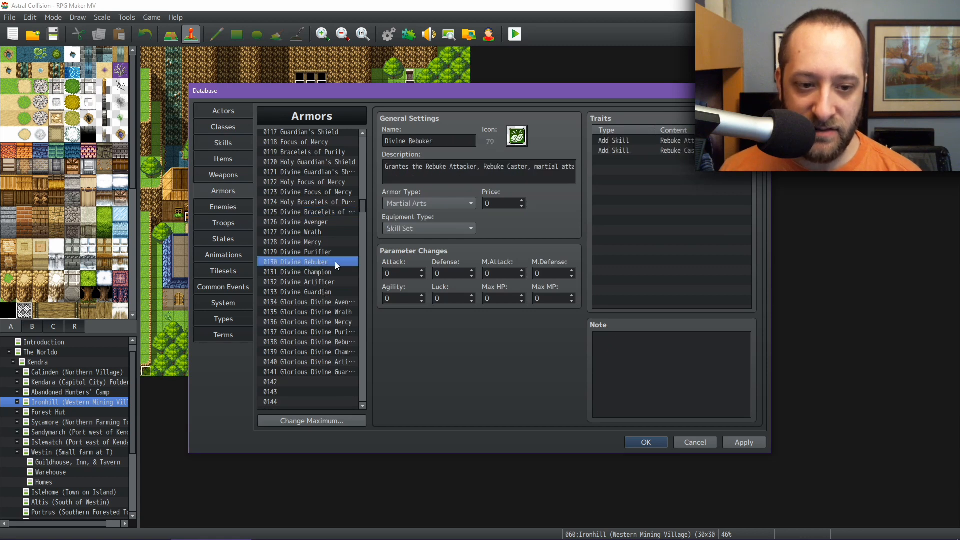
# Review the skills granted by each Divine skill set armor, from Divine Avenger through Divine Guardian
pyautogui.click(323, 224)
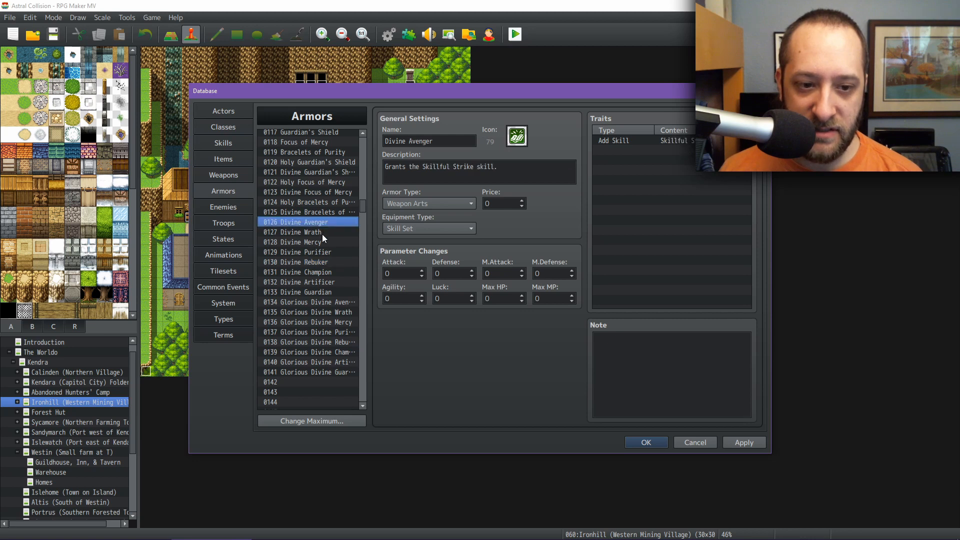
pyautogui.click(322, 233)
pyautogui.click(323, 243)
pyautogui.click(323, 253)
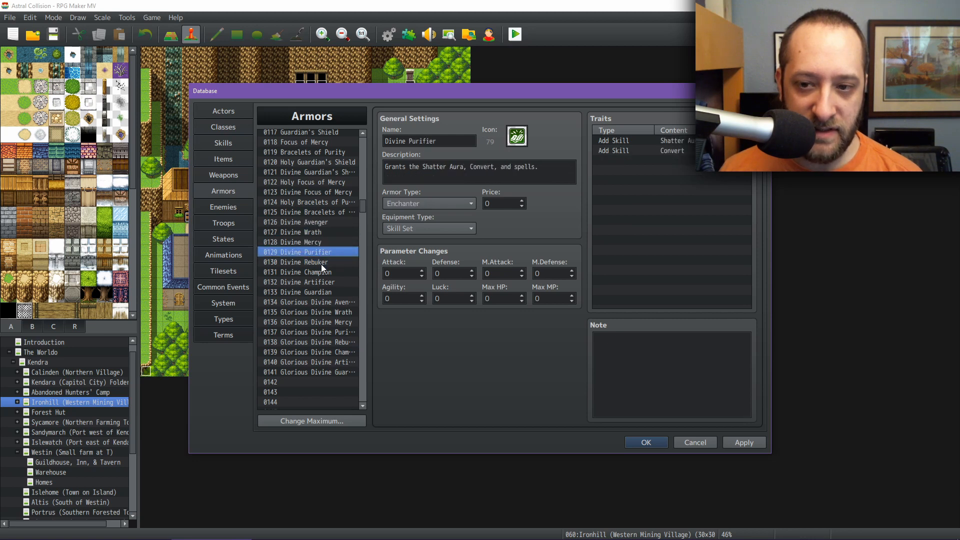
pyautogui.click(321, 263)
pyautogui.click(321, 273)
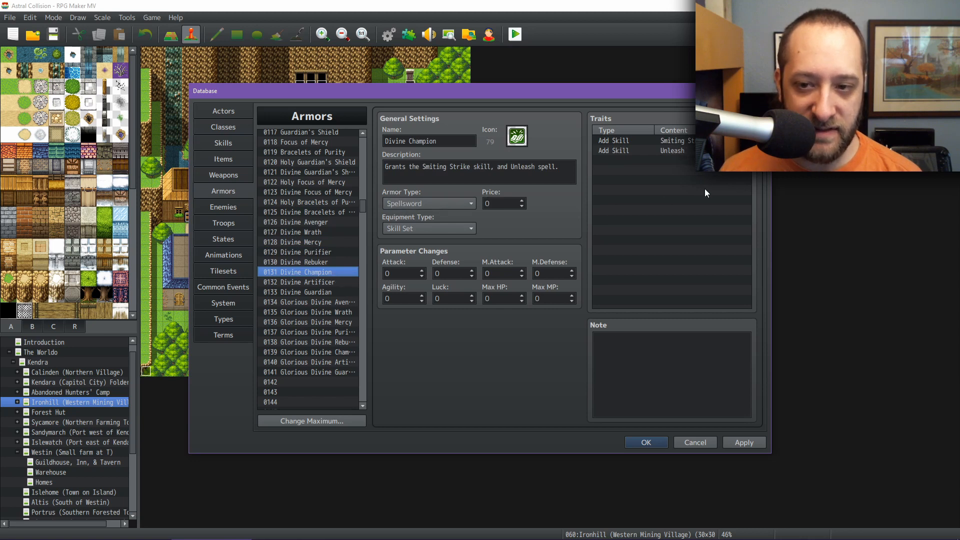
pyautogui.click(328, 281)
pyautogui.click(326, 290)
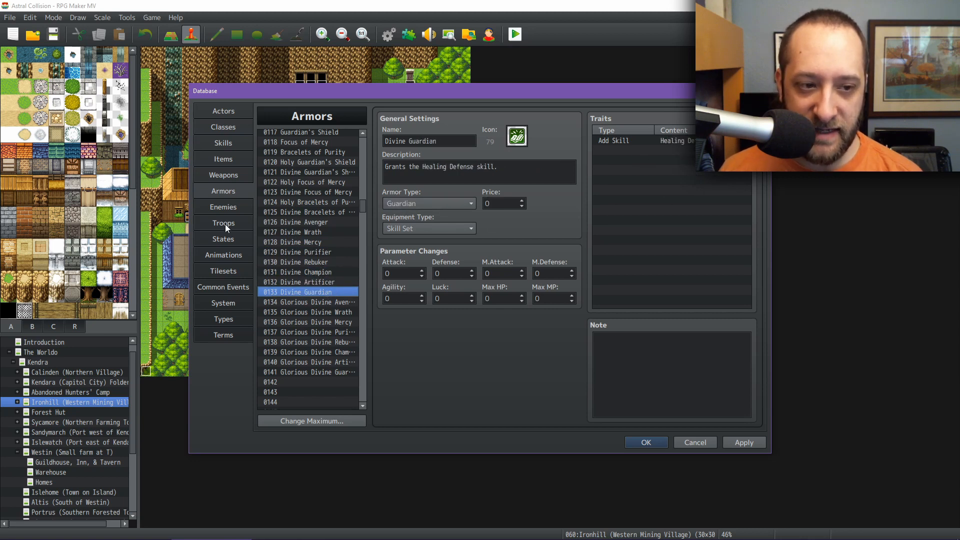
# Find the Rebuke Attacker skill in the skills list and read through its full damage formula
pyautogui.click(224, 143)
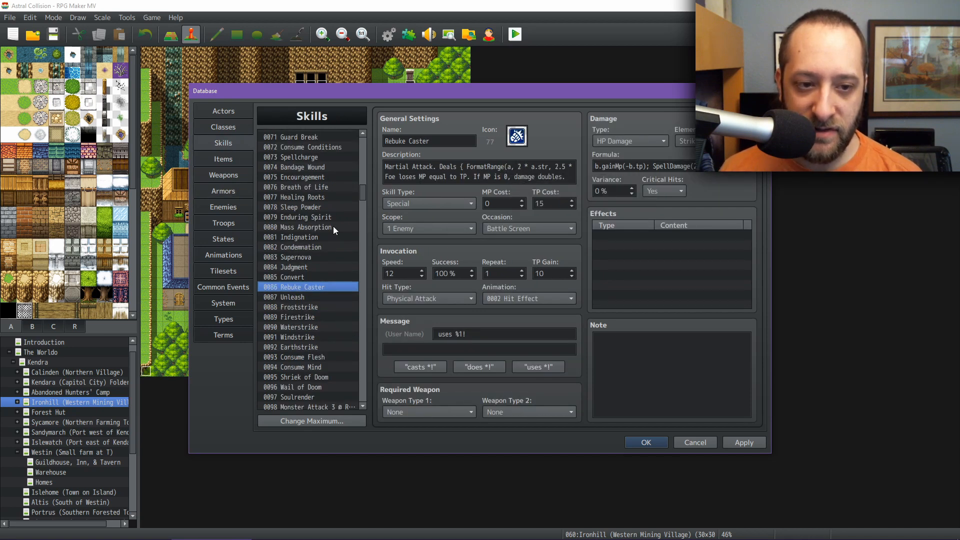
pyautogui.scroll(2, 334, 213)
pyautogui.scroll(1, 341, 205)
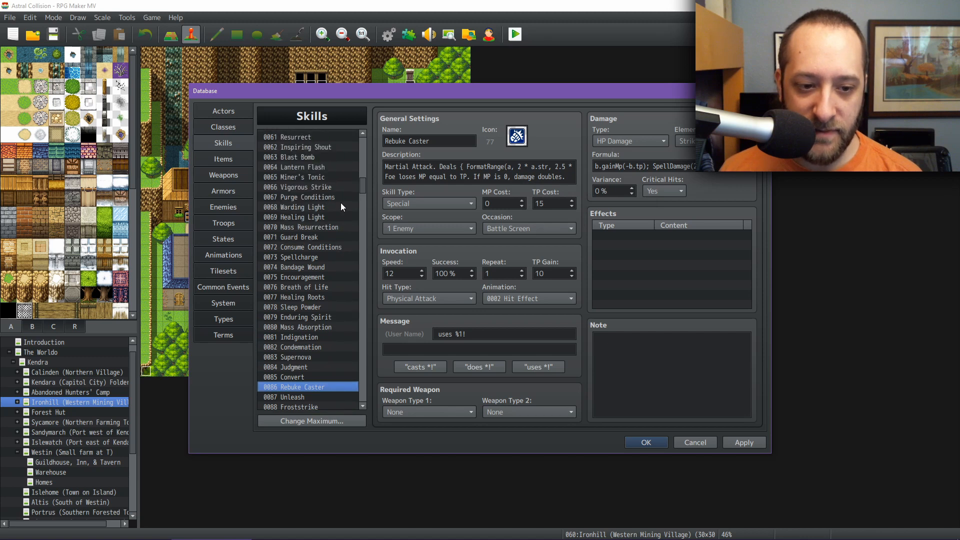
pyautogui.scroll(7, 341, 207)
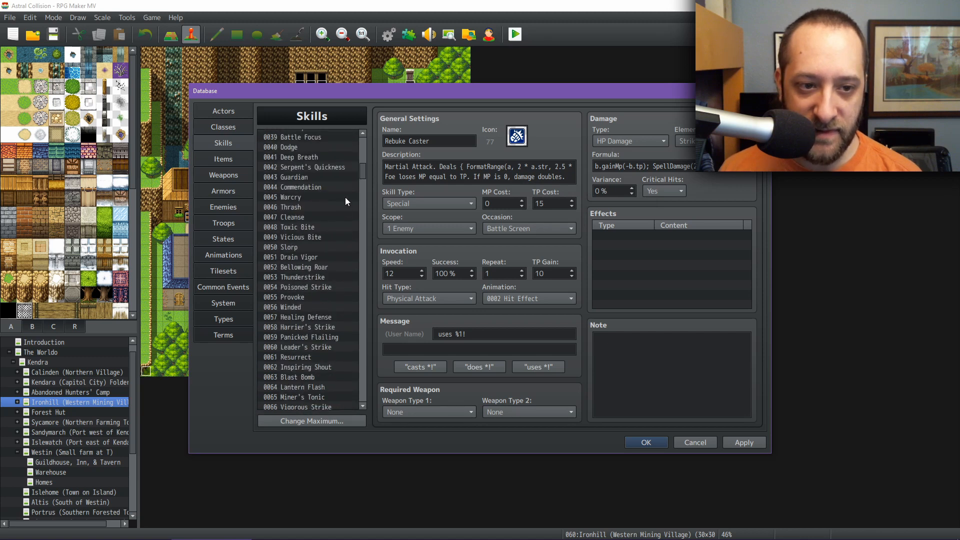
pyautogui.scroll(4, 345, 197)
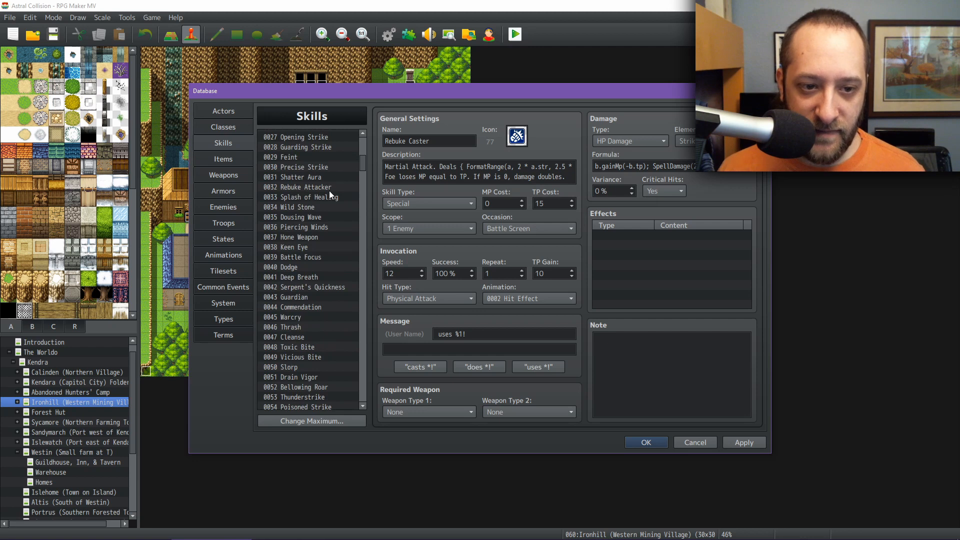
pyautogui.click(328, 188)
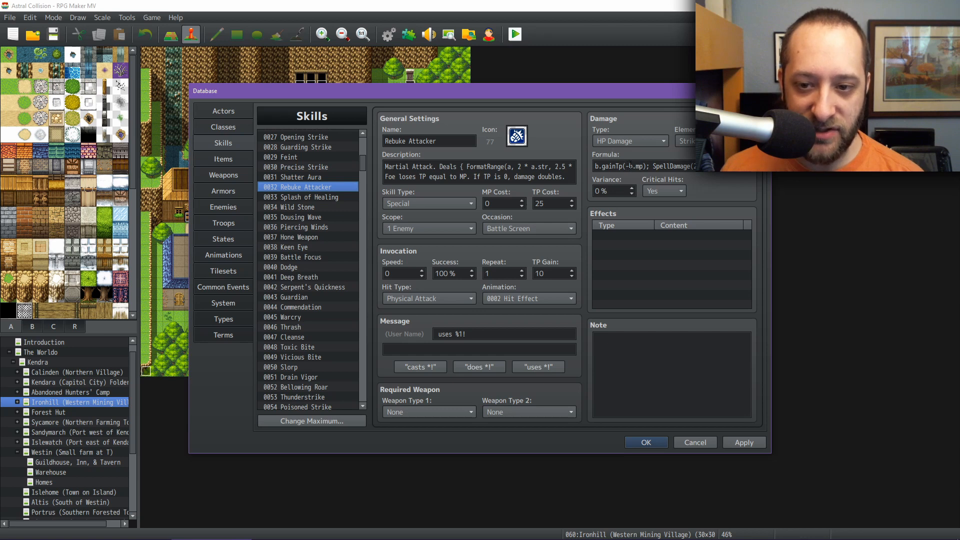
pyautogui.doubleClick(639, 166)
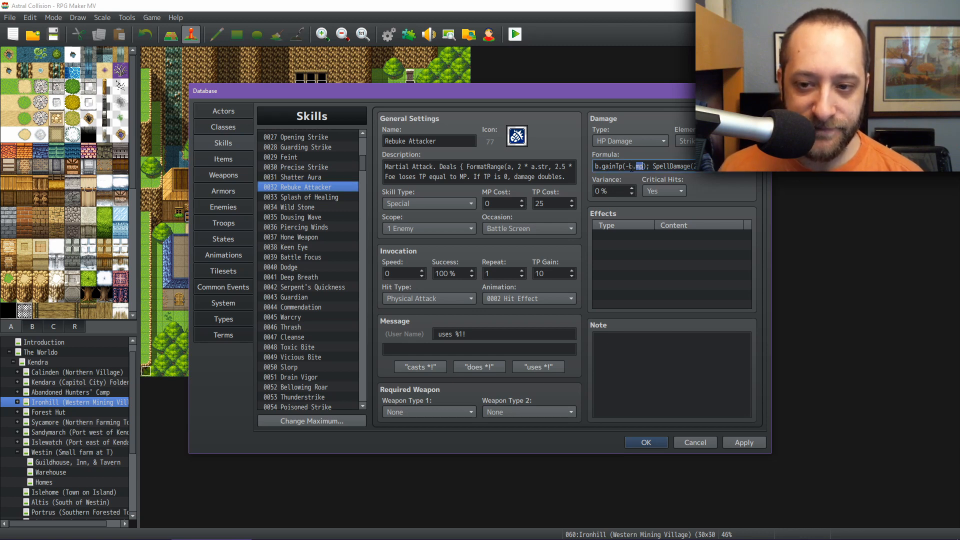
pyautogui.click(668, 169)
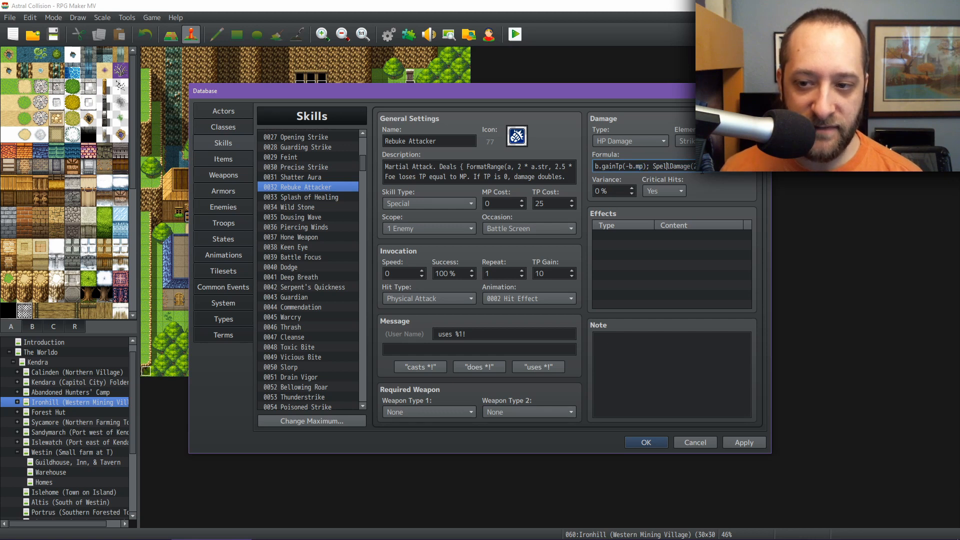
pyautogui.press('End')
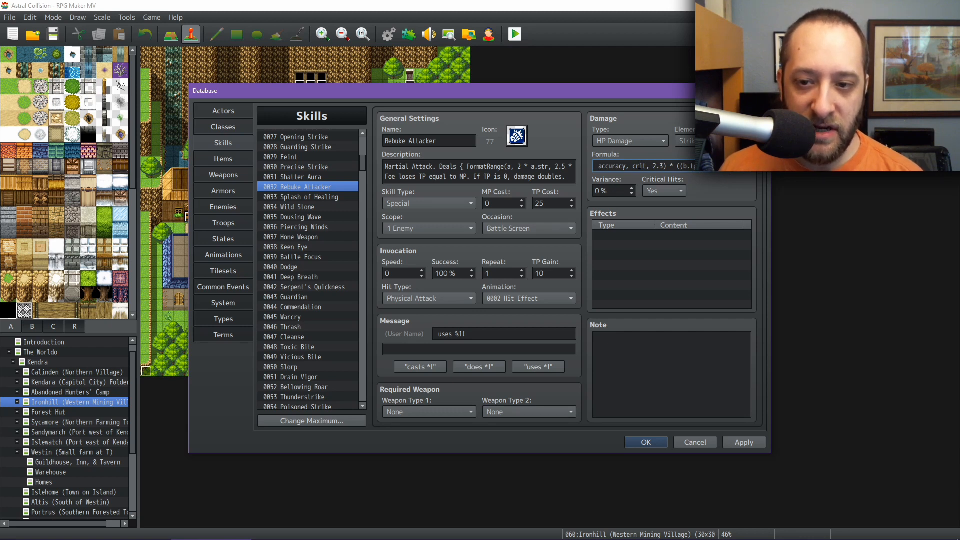
pyautogui.press('Home')
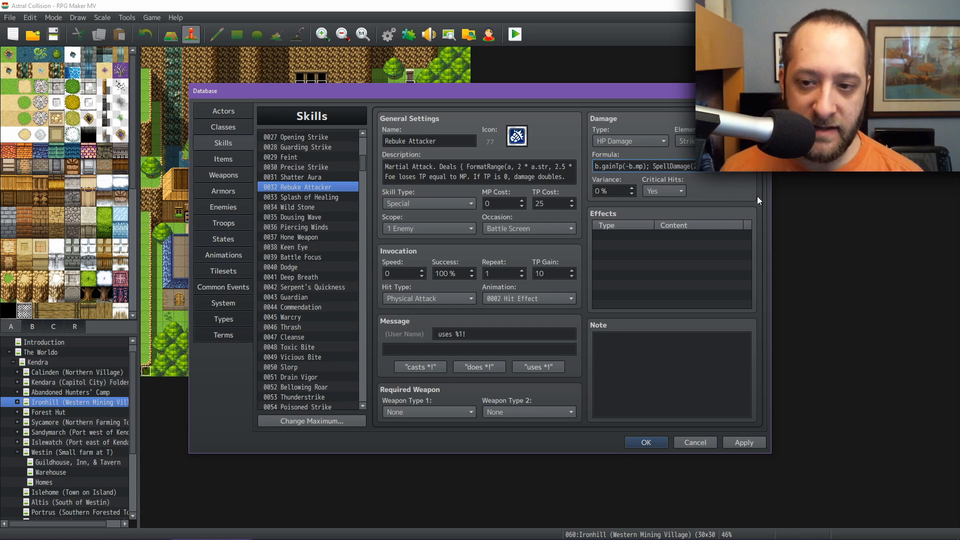
# Return to the Rebuke Caster skill and examine its damage formula through to the end
pyautogui.scroll(-5, 328, 280)
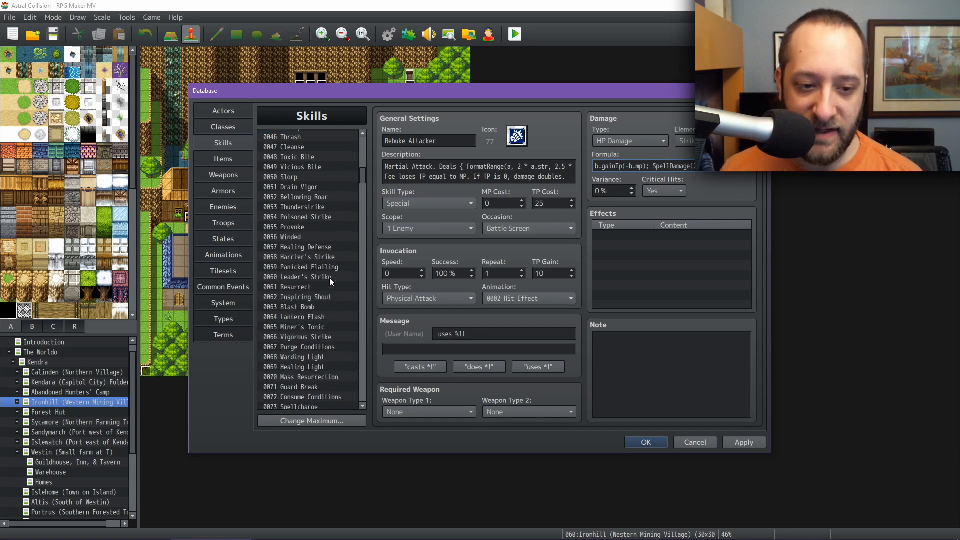
pyautogui.scroll(-2, 314, 351)
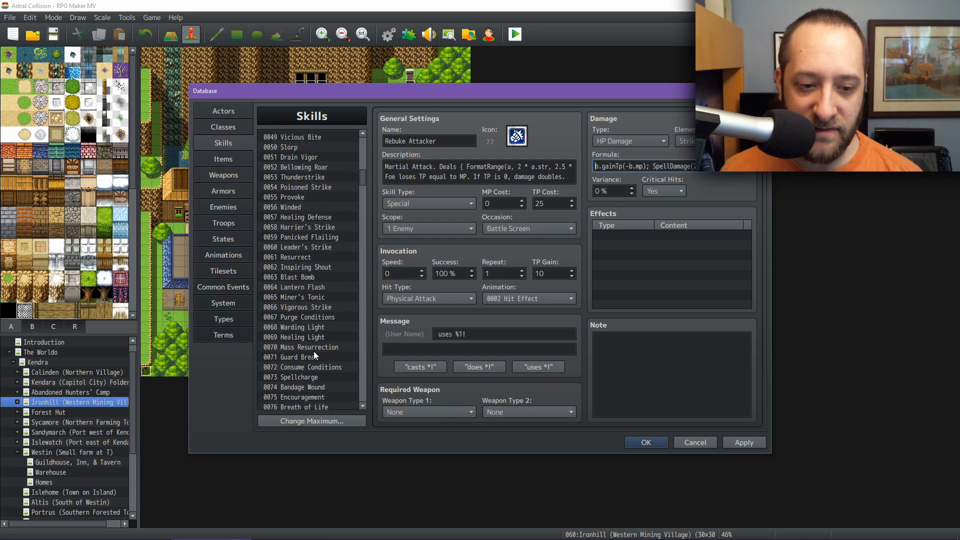
pyautogui.scroll(-4, 328, 339)
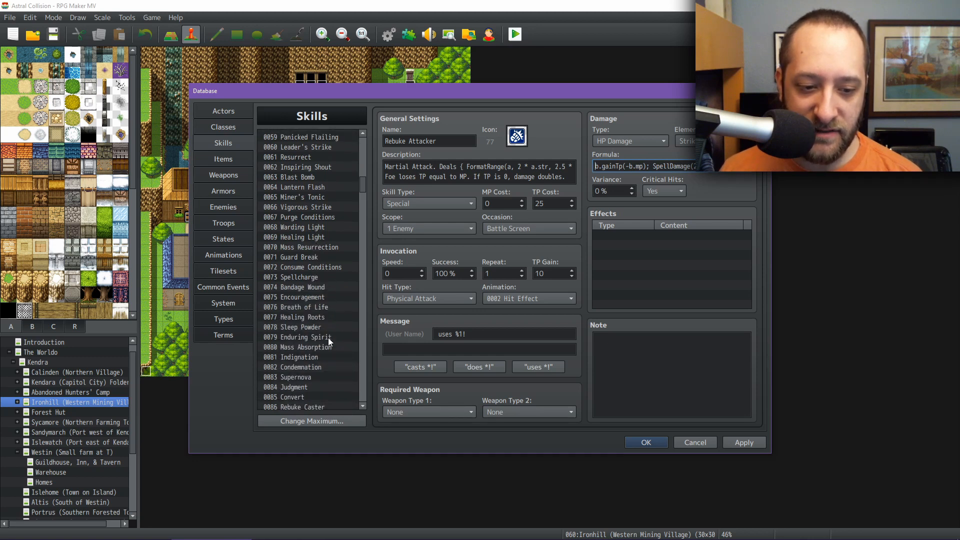
pyautogui.scroll(-1, 328, 337)
pyautogui.click(323, 337)
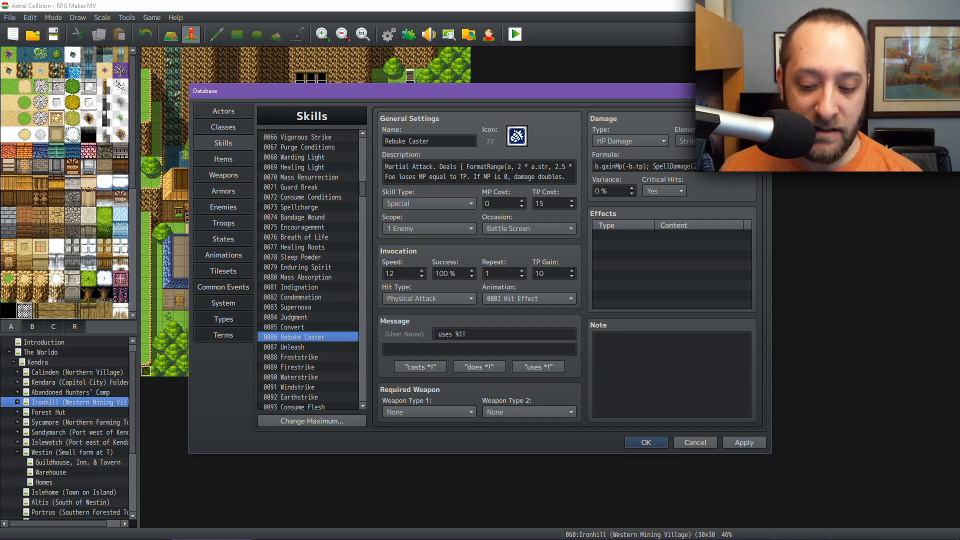
pyautogui.click(638, 166)
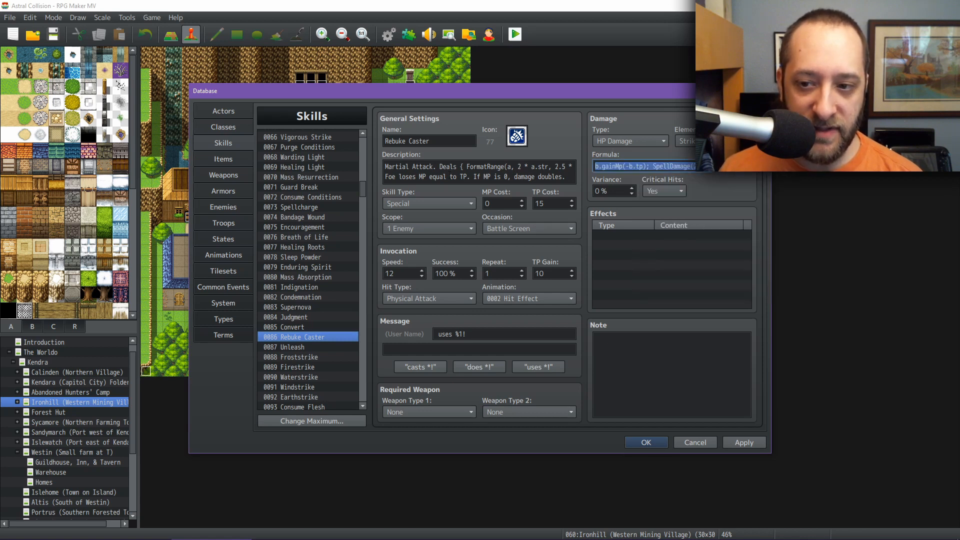
pyautogui.click(690, 167)
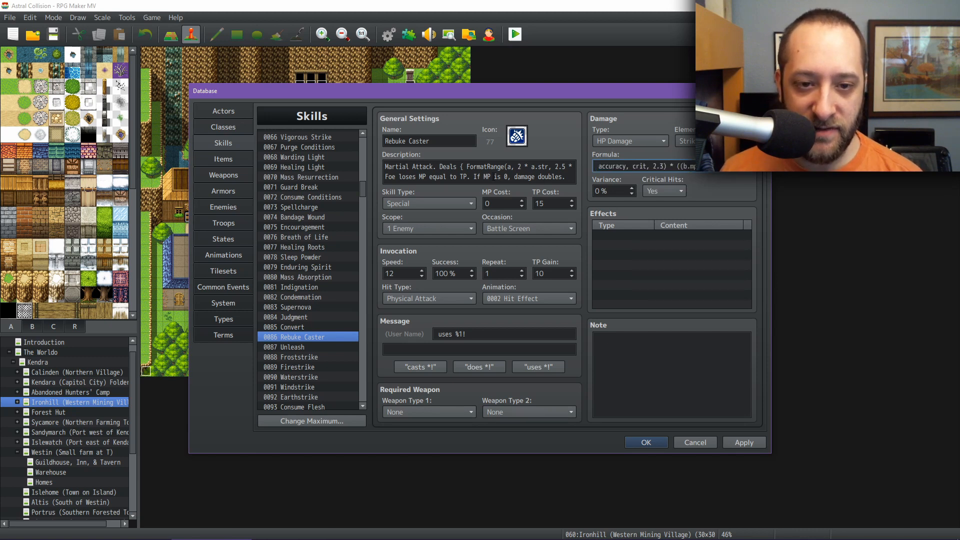
# Review the Unleash skill and the Windborne Speed state it adds
pyautogui.click(296, 347)
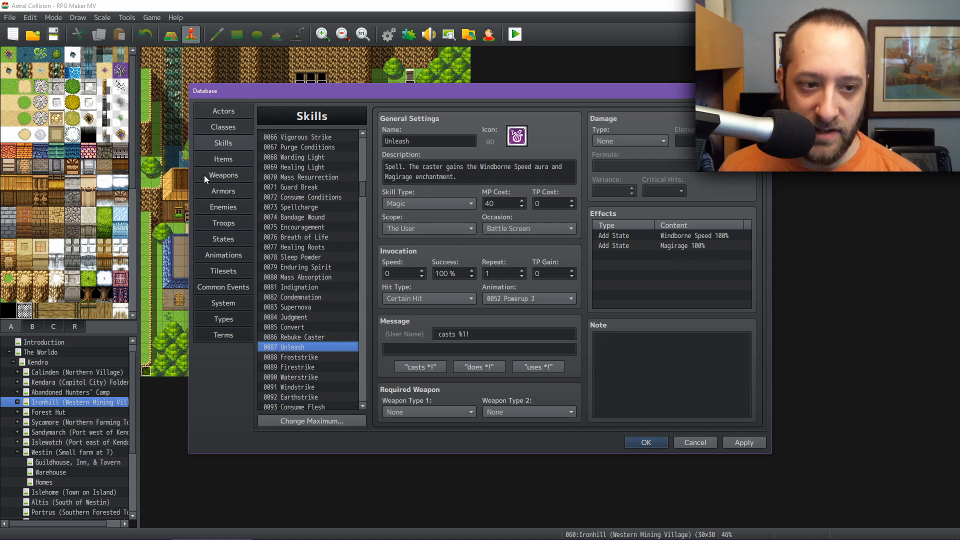
pyautogui.click(247, 239)
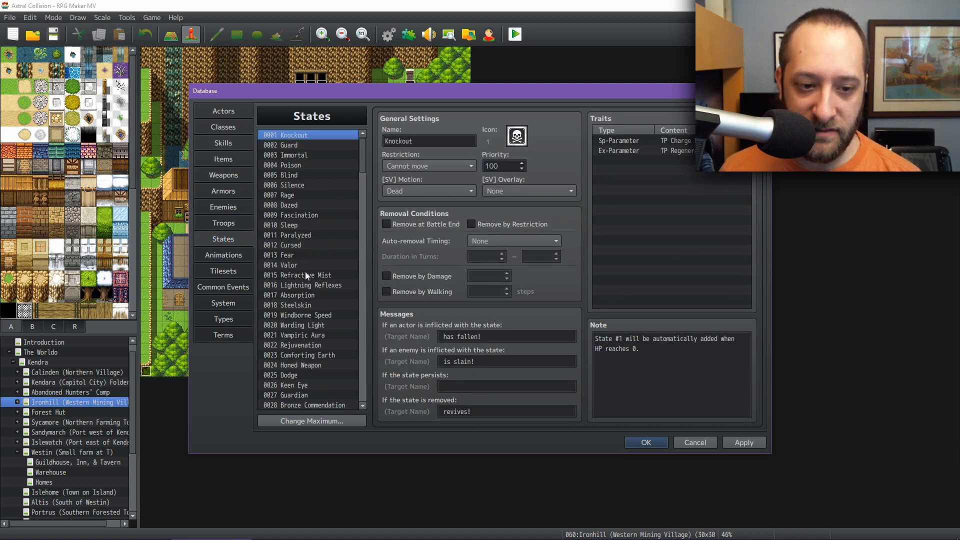
pyautogui.click(313, 315)
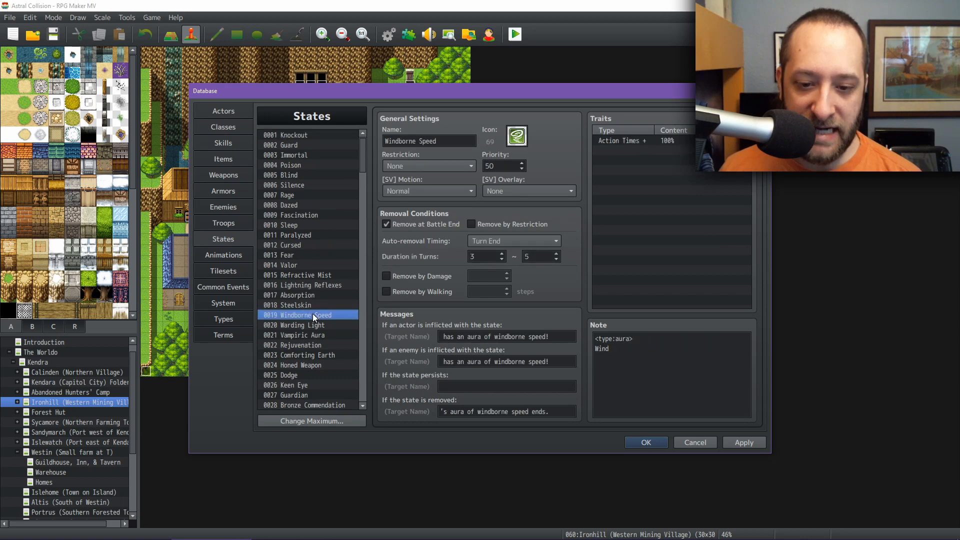
# Find the Magirage state and read the full damage bonus formula in its note
pyautogui.scroll(-2, 313, 305)
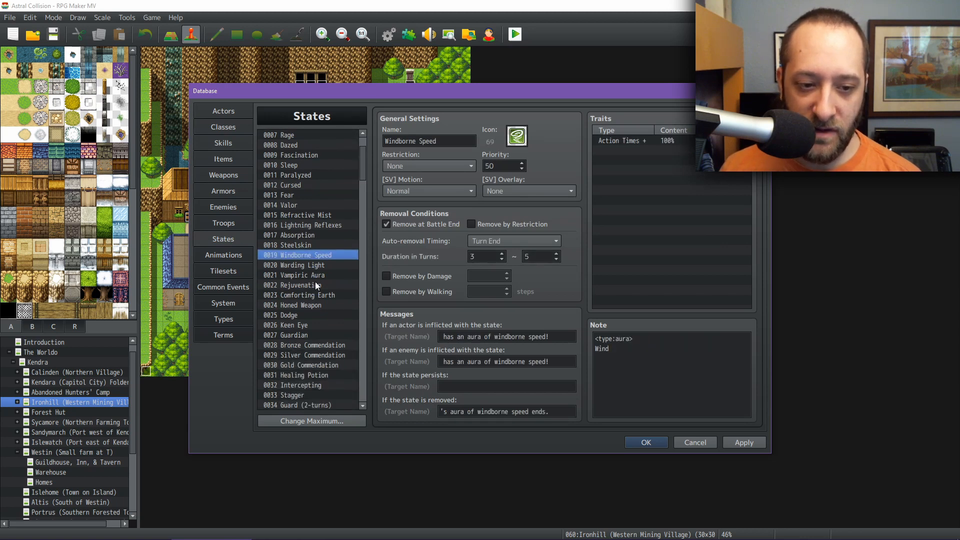
pyautogui.scroll(-7, 320, 257)
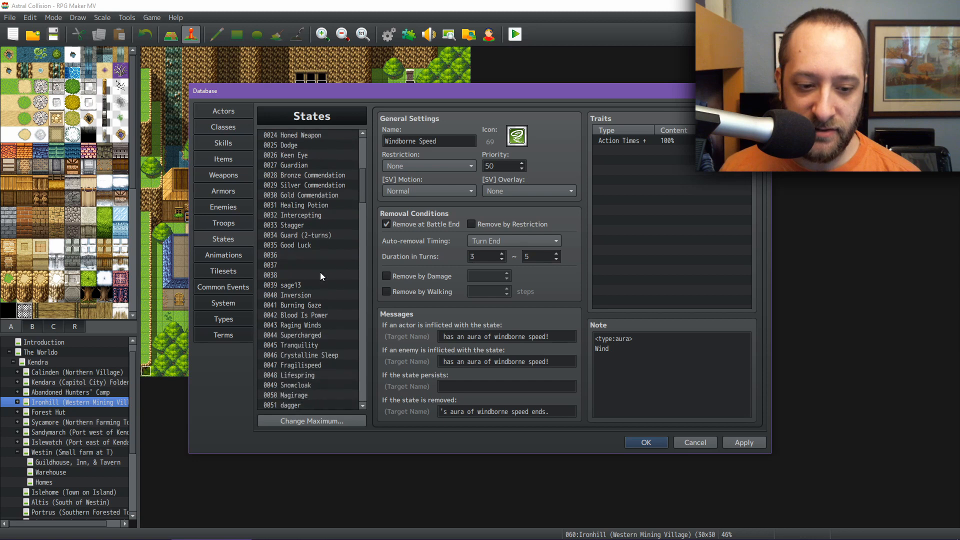
pyautogui.click(303, 345)
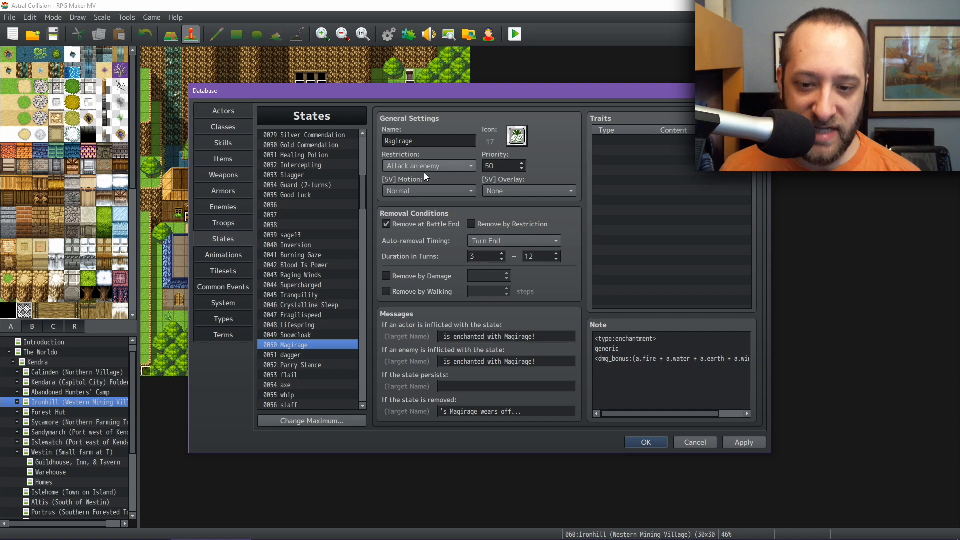
pyautogui.click(672, 375)
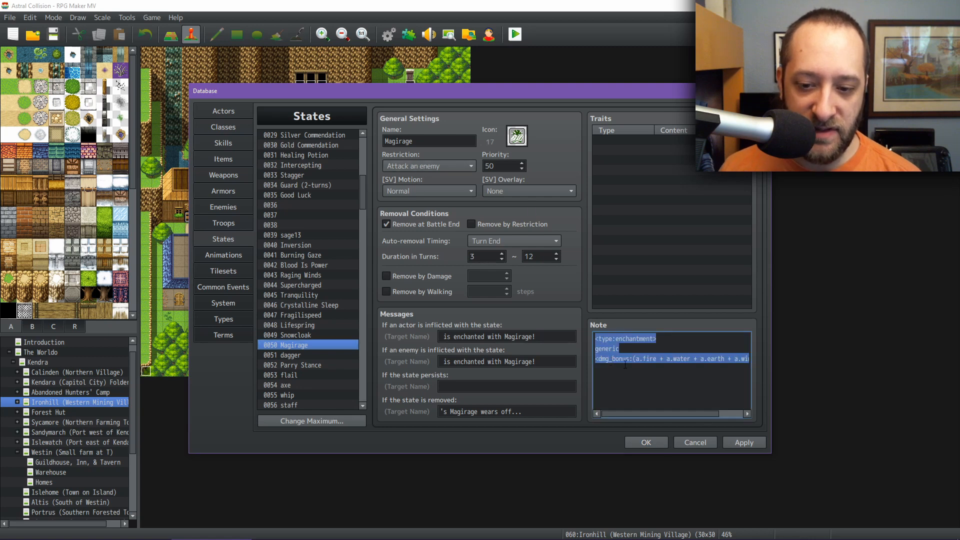
pyautogui.click(672, 374)
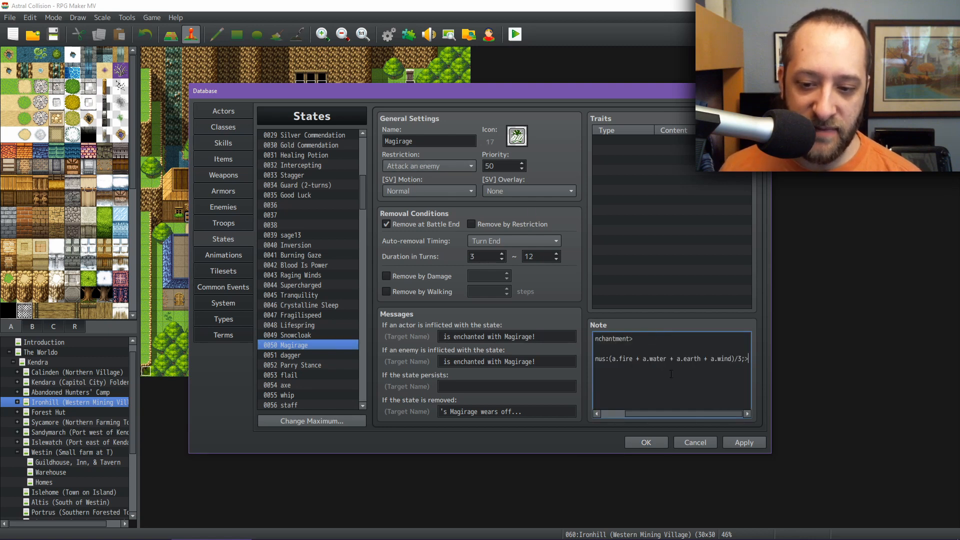
pyautogui.press('Home')
pyautogui.press('End')
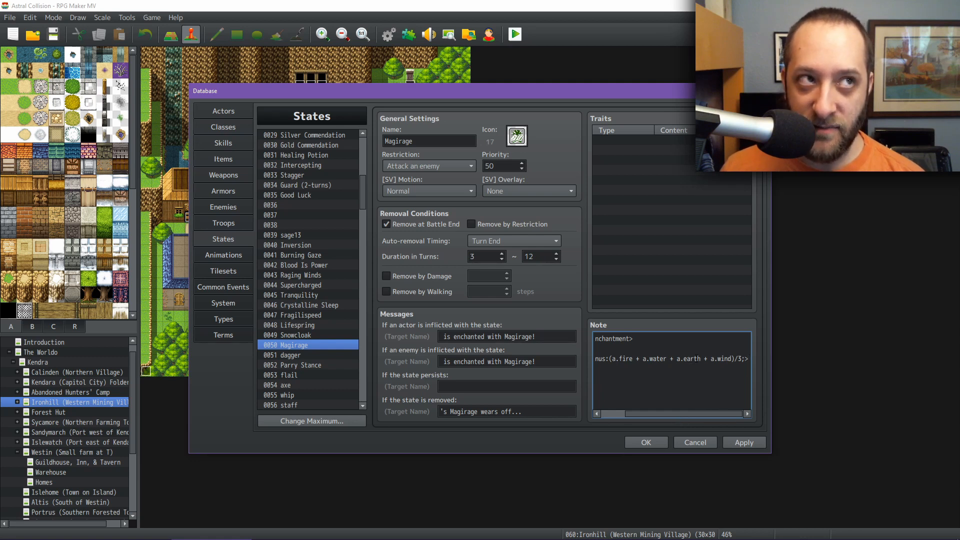
pyautogui.moveTo(679, 413); pyautogui.dragTo(626, 413)
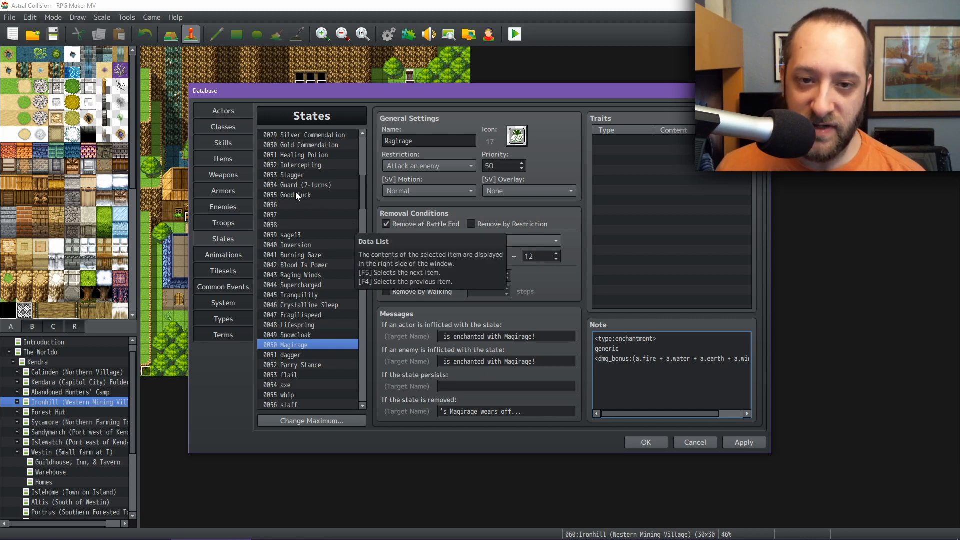
# Look through the skills following Unleash and examine the Monster Attack 3 @ Random skill's settings and note
pyautogui.click(223, 143)
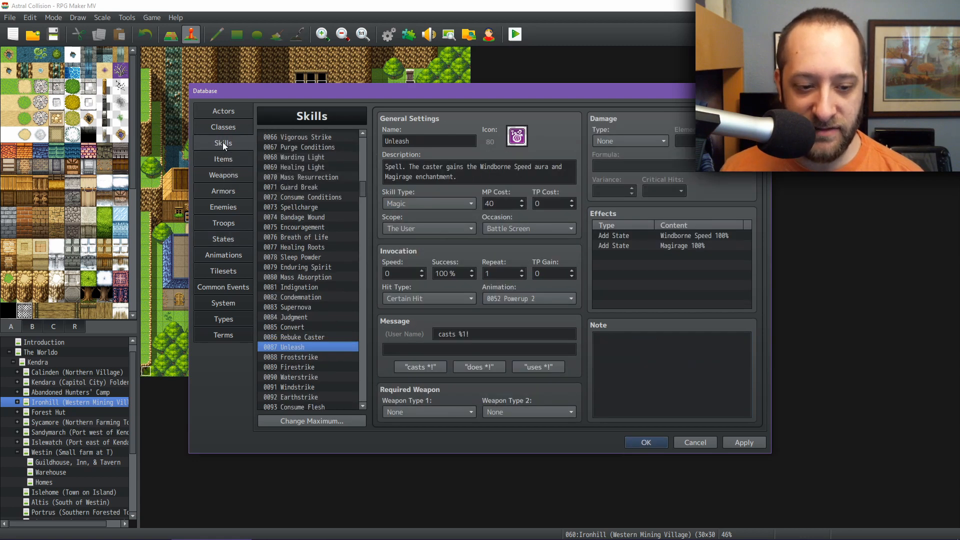
pyautogui.scroll(-4, 316, 306)
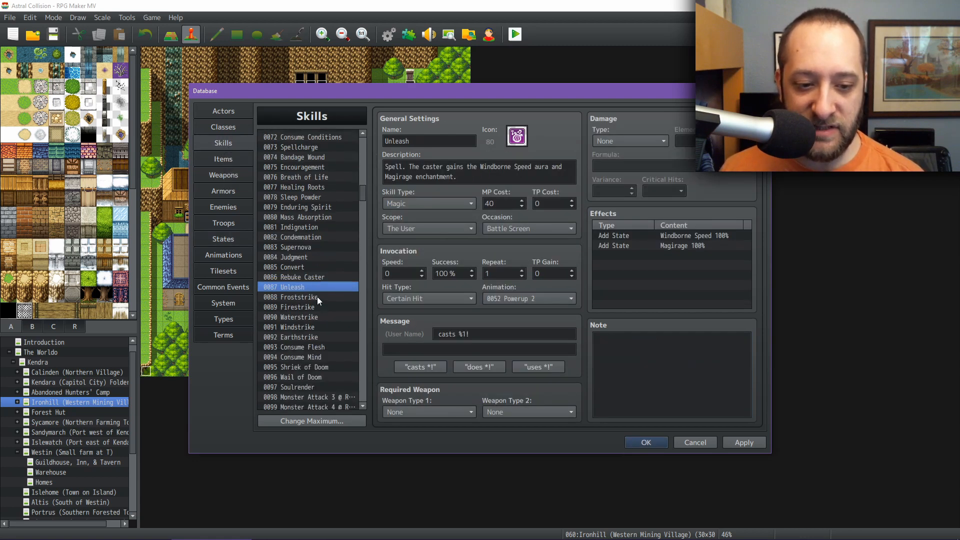
pyautogui.scroll(-3, 317, 296)
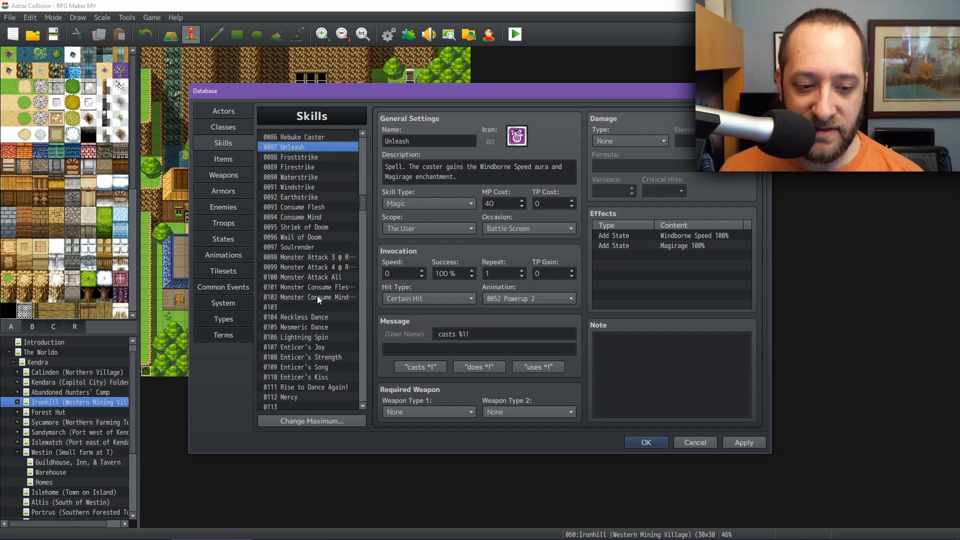
pyautogui.scroll(-1, 317, 299)
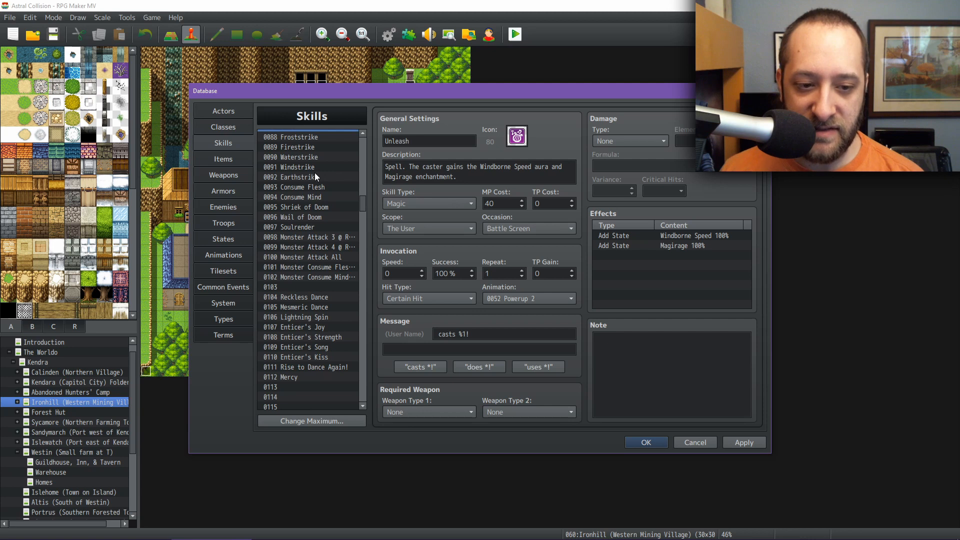
pyautogui.click(314, 239)
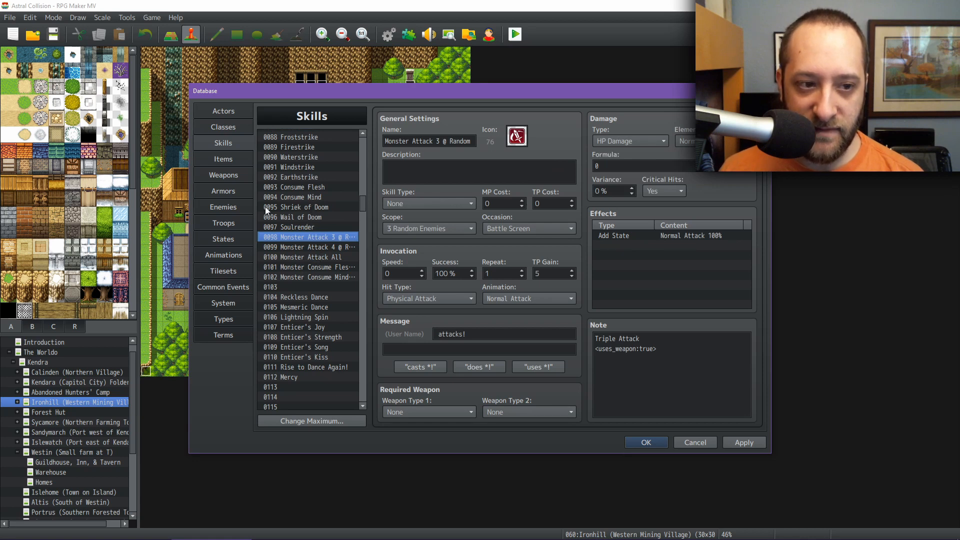
# Highlight the anim_base tag in the Holy Artificer's Club weapon note and look back through the earlier weapons
pyautogui.click(221, 174)
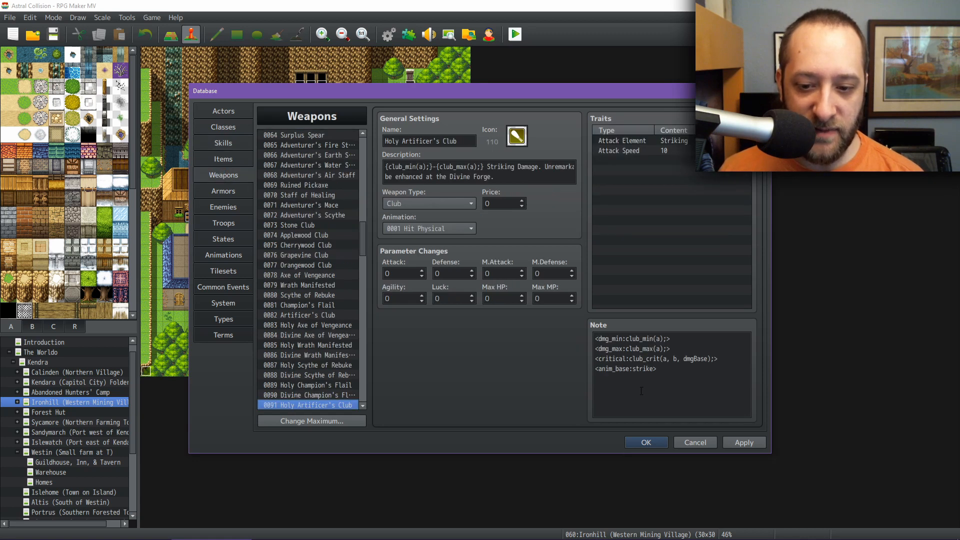
pyautogui.doubleClick(614, 368)
pyautogui.moveTo(657, 368); pyautogui.dragTo(574, 370)
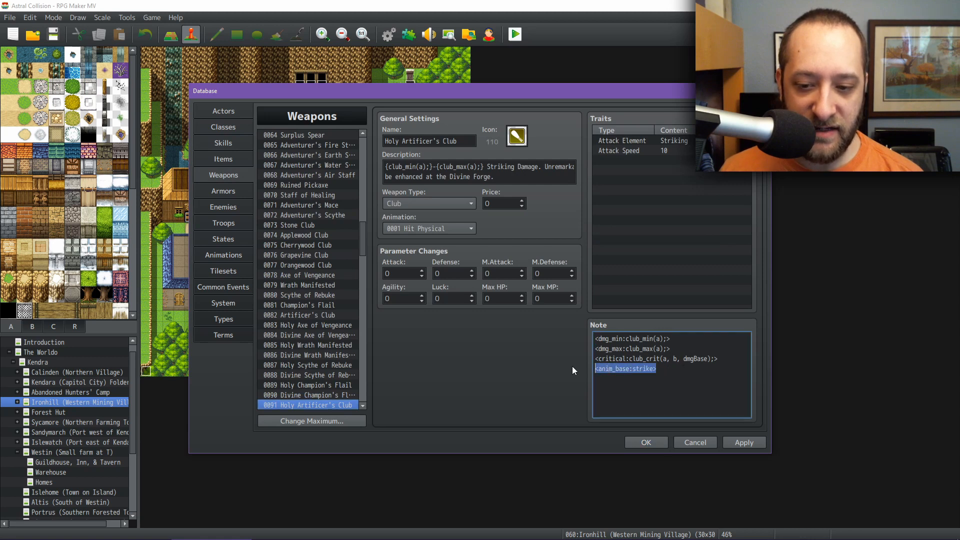
pyautogui.scroll(2, 342, 245)
pyautogui.moveTo(363, 230); pyautogui.dragTo(359, 188)
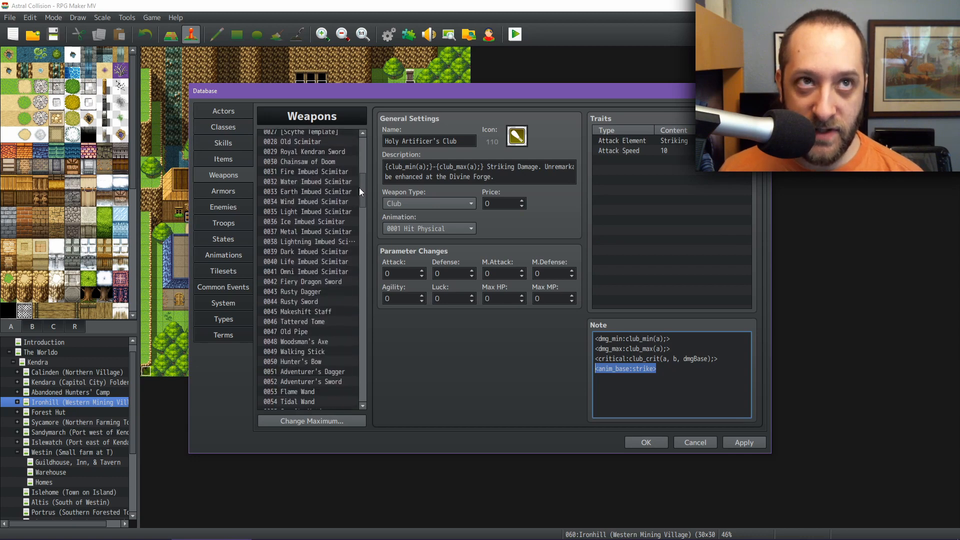
# Switch to Playtesting Notes.txt in Notepad and highlight the fixed note about the frost strike animation
pyautogui.click(672, 509)
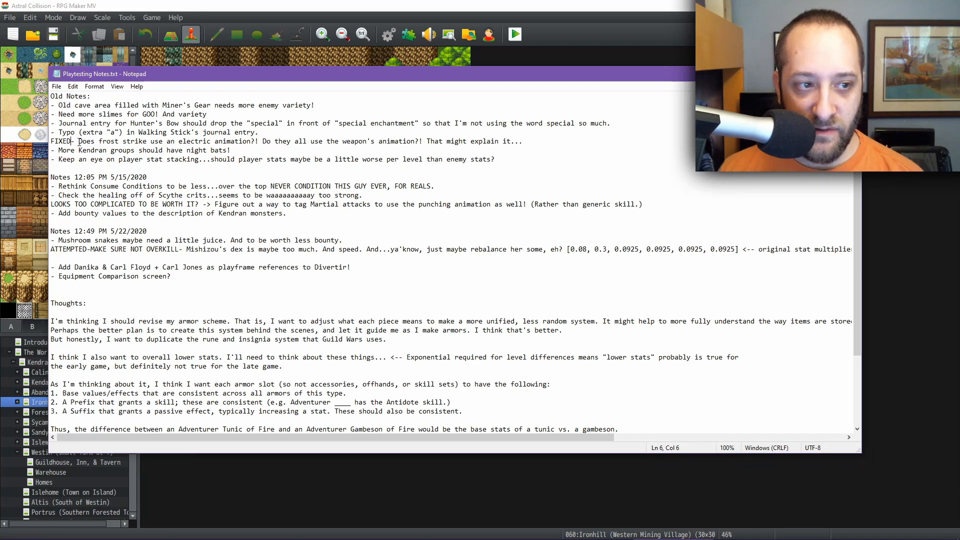
pyautogui.moveTo(79, 141); pyautogui.dragTo(524, 143)
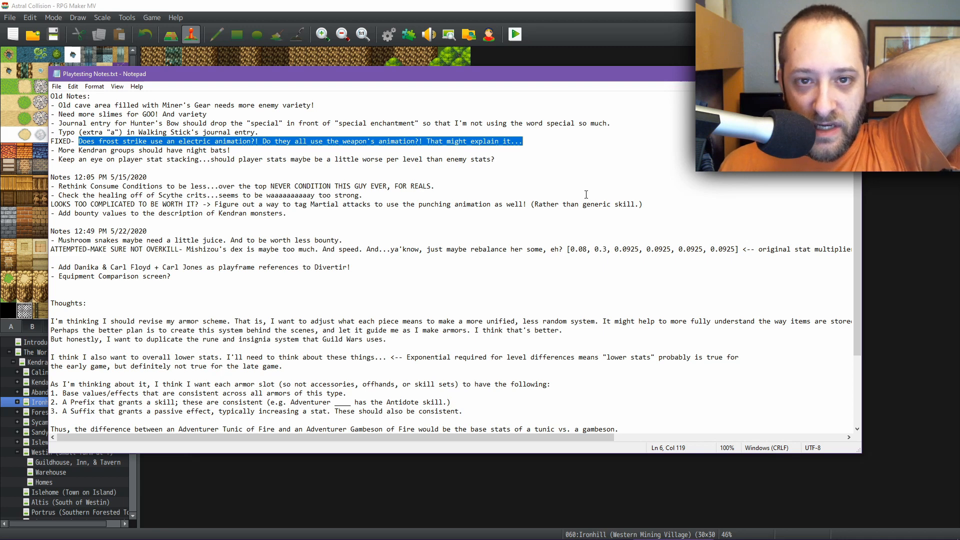
# Highlight the fixed frost strike animation note in Playtesting Notes.txt and return to the RPG Maker MV database
pyautogui.moveTo(50, 141); pyautogui.dragTo(528, 143)
pyautogui.click(78, 141)
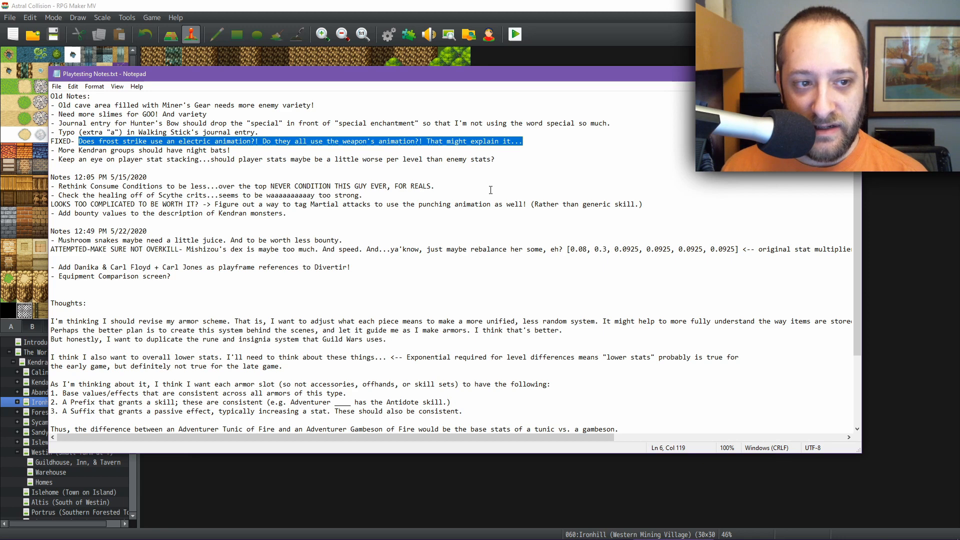
pyautogui.click(516, 53)
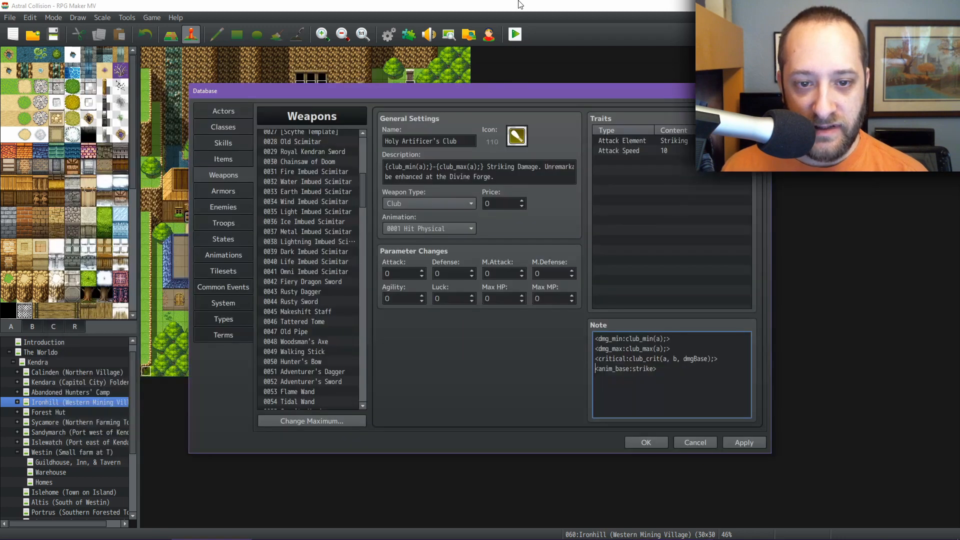
# Examine the animation settings and notes of the elemental strike skills from Froststrike to Earthstrike, and go back to the weapons
pyautogui.click(223, 143)
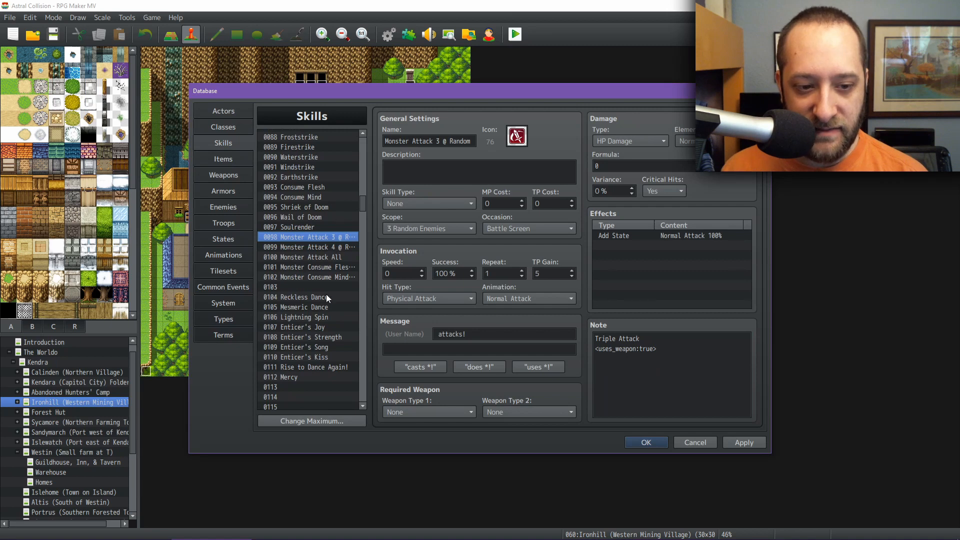
pyautogui.scroll(2, 326, 299)
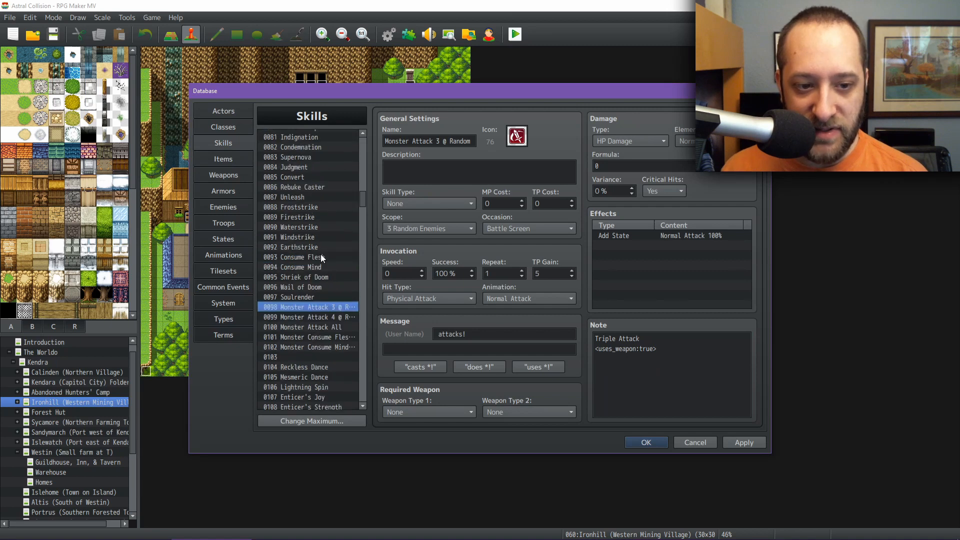
pyautogui.click(307, 208)
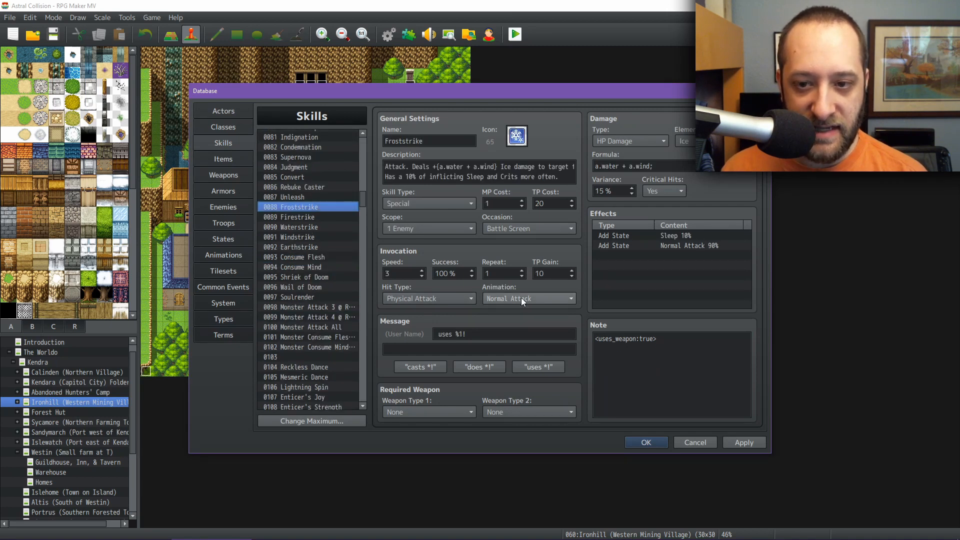
pyautogui.click(298, 217)
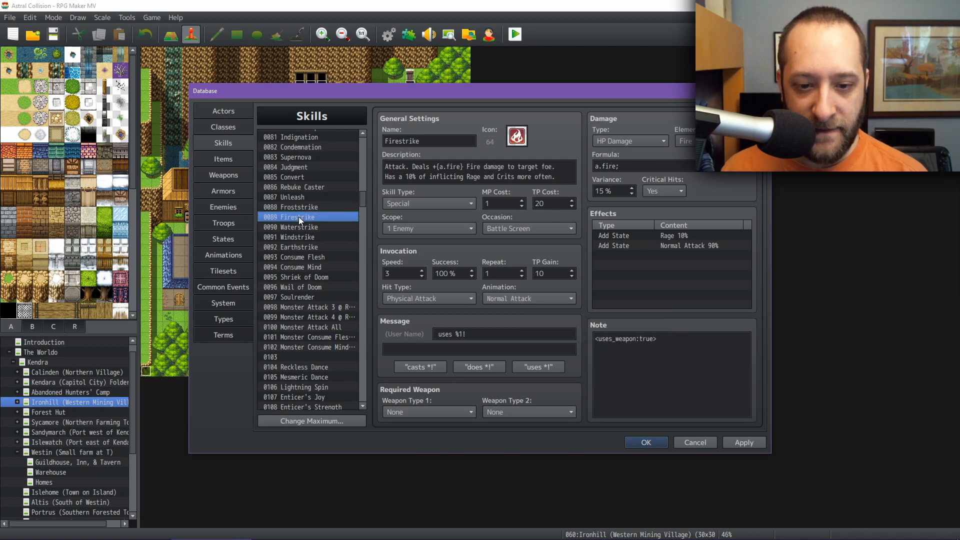
pyautogui.moveTo(296, 220); pyautogui.dragTo(293, 245)
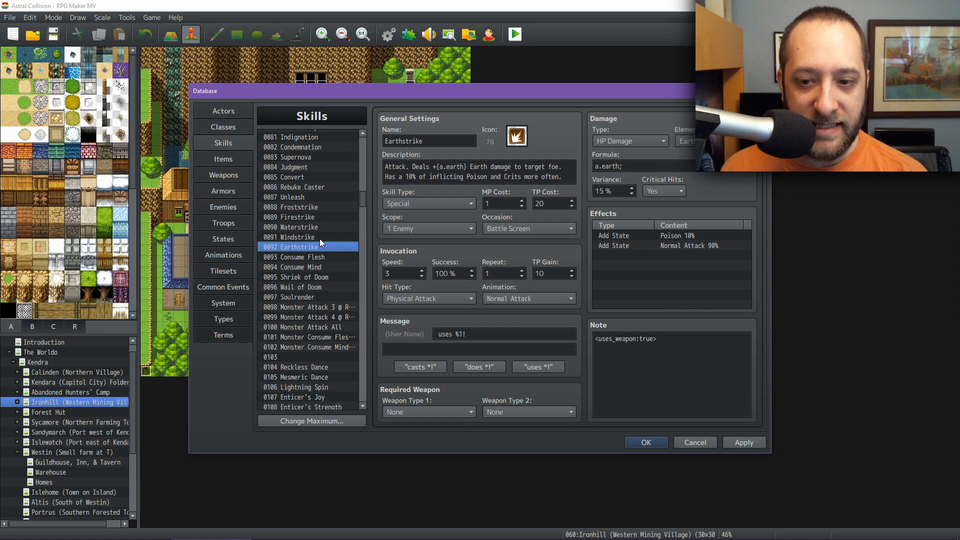
pyautogui.click(317, 208)
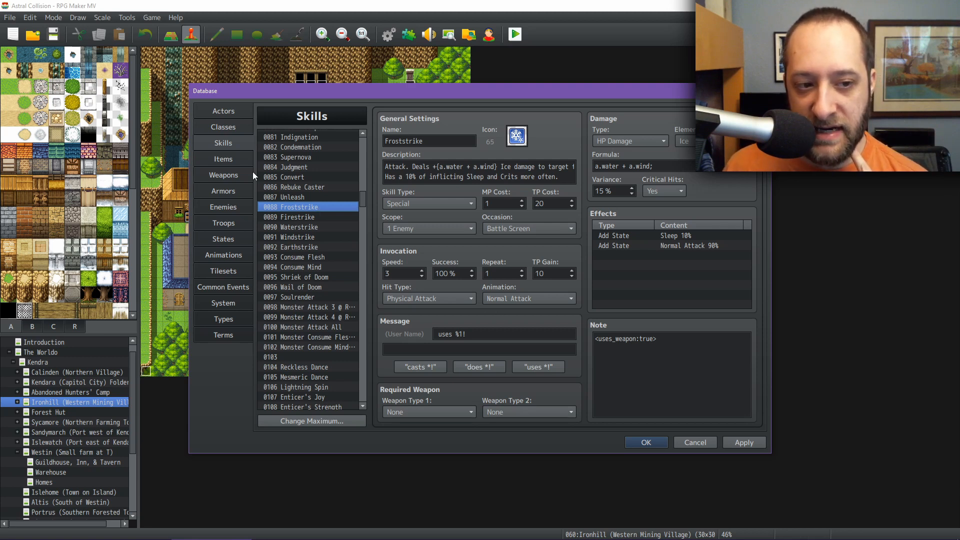
pyautogui.click(219, 174)
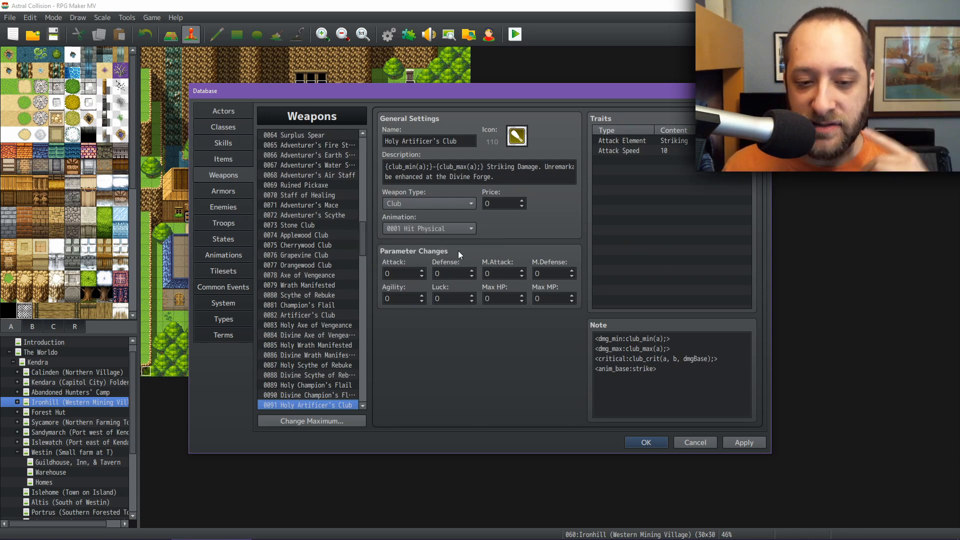
# Switch to AC_Modifications.js in Notepad++ and highlight the first if condition in performAction and its animationId check
pyautogui.moveTo(538, 538)
pyautogui.click(320, 534)
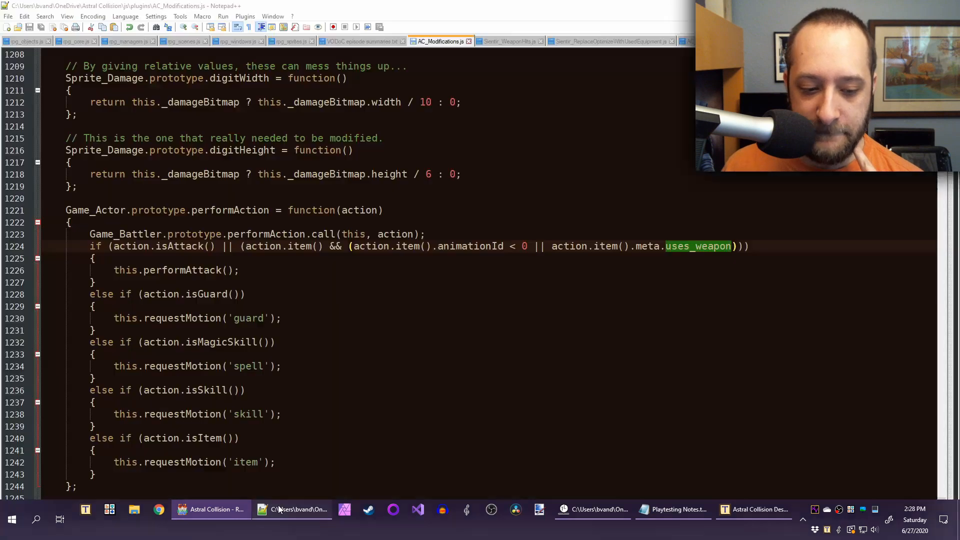
pyautogui.moveTo(756, 251); pyautogui.dragTo(86, 246)
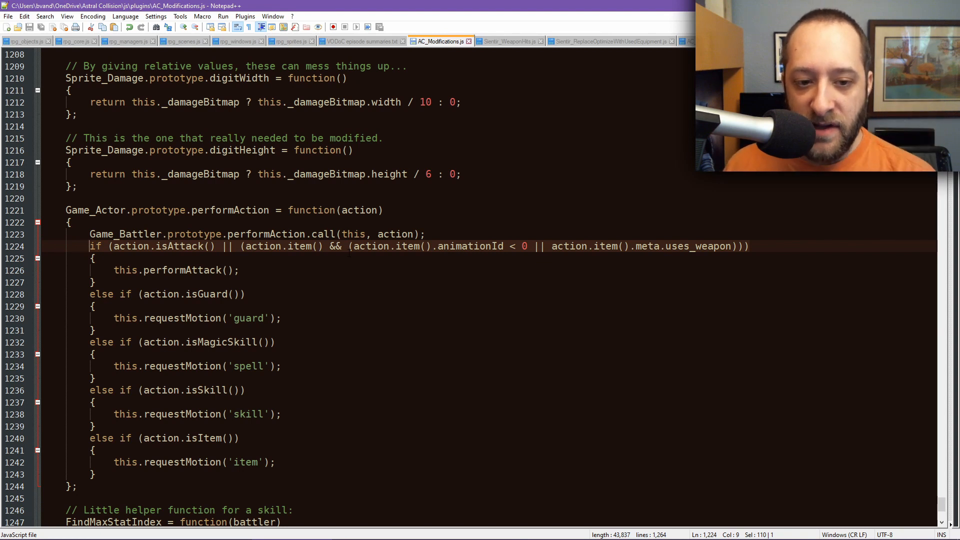
pyautogui.doubleClick(495, 247)
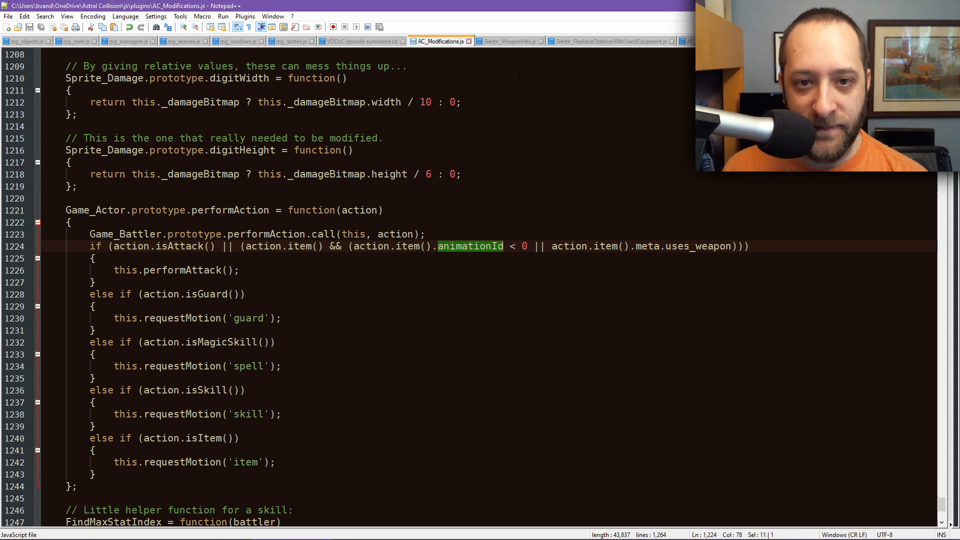
# Go to the beginning of Sientir_WeaponHits.js and highlight the block of animation parameters from Base_Slash to Base_Magic
pyautogui.click(499, 43)
pyautogui.scroll(5, 260, 161)
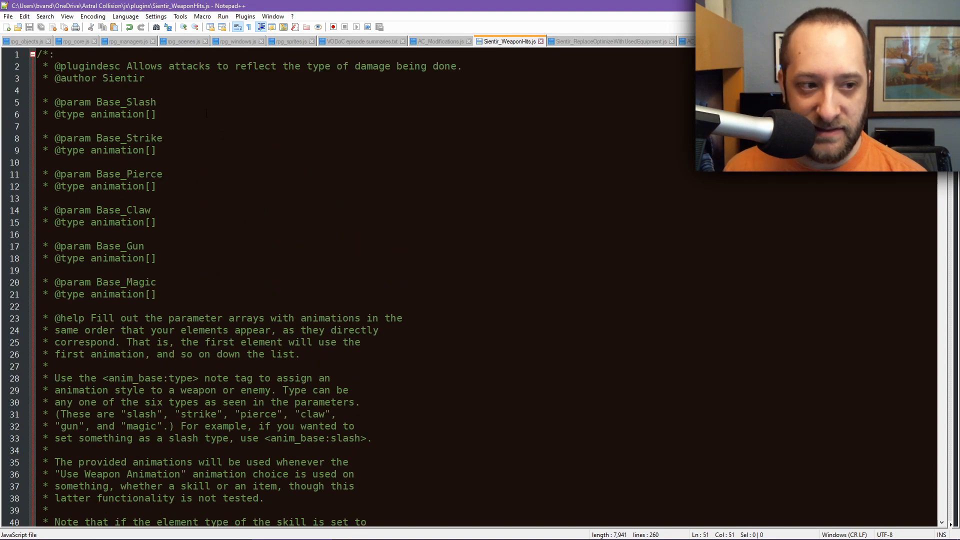
pyautogui.moveTo(158, 294); pyautogui.dragTo(9, 100)
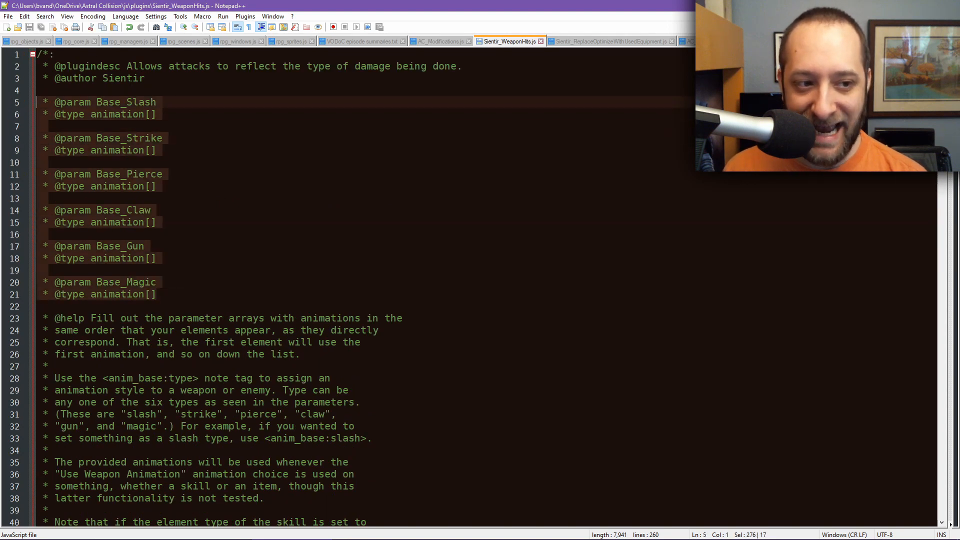
# Highlight the Base parameter names one by one from Base_Slash to Base_Magic, and the anim_base tag in the help text
pyautogui.doubleClick(143, 103)
pyautogui.doubleClick(132, 138)
pyautogui.doubleClick(131, 174)
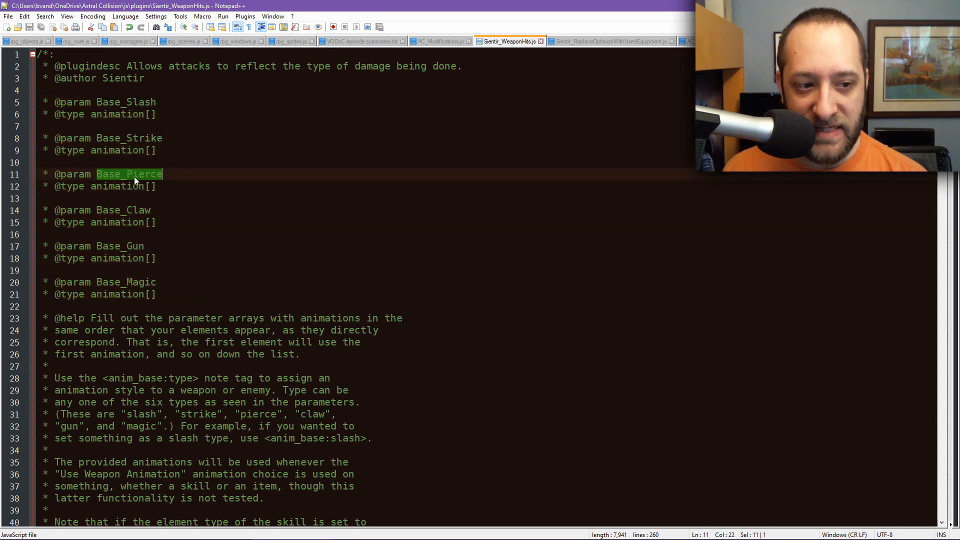
pyautogui.doubleClick(131, 211)
pyautogui.click(127, 246)
pyautogui.doubleClick(131, 246)
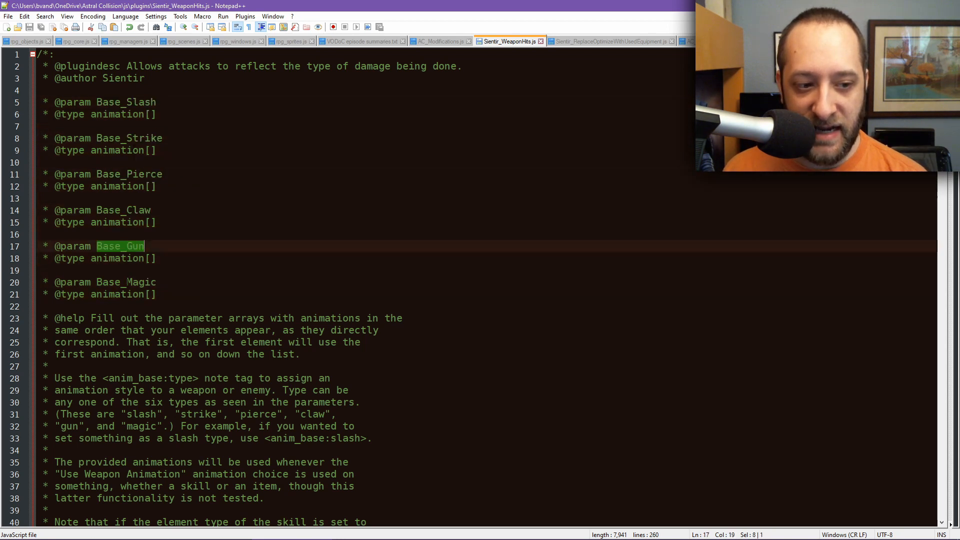
pyautogui.doubleClick(131, 283)
pyautogui.click(165, 258)
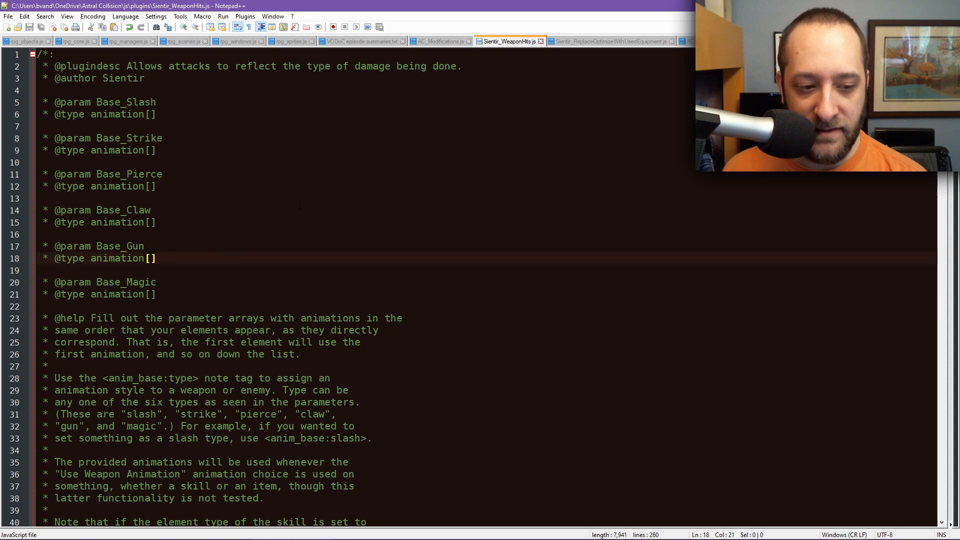
pyautogui.scroll(-5, 259, 242)
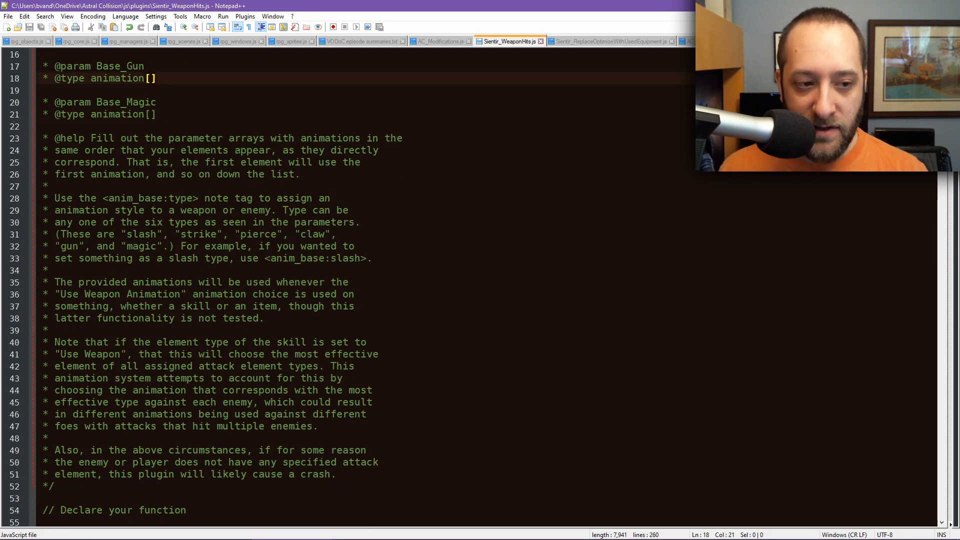
pyautogui.doubleClick(136, 199)
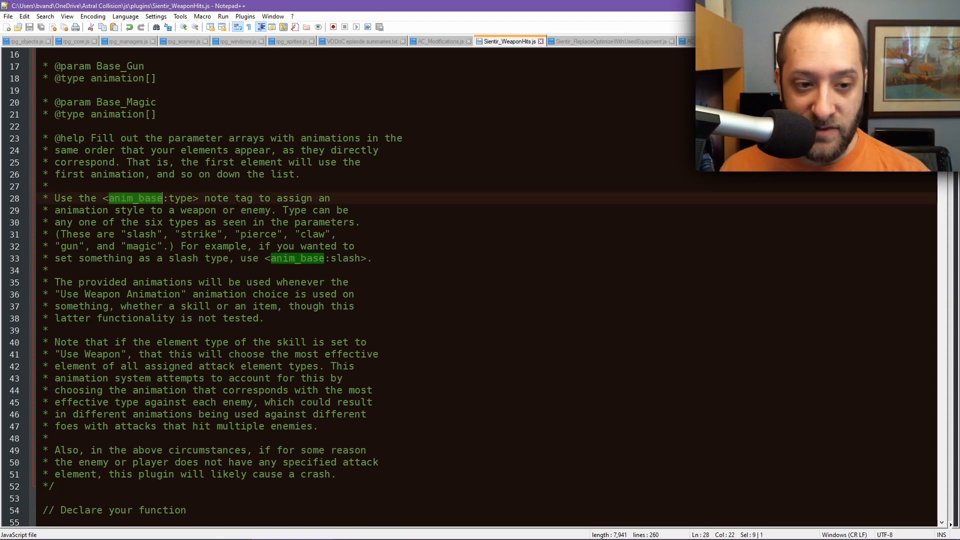
# Switch to RPG Maker MV, highlight the anim_base:claw tag in the Giant Rat enemy's note, and apply and close the database
pyautogui.moveTo(135, 539)
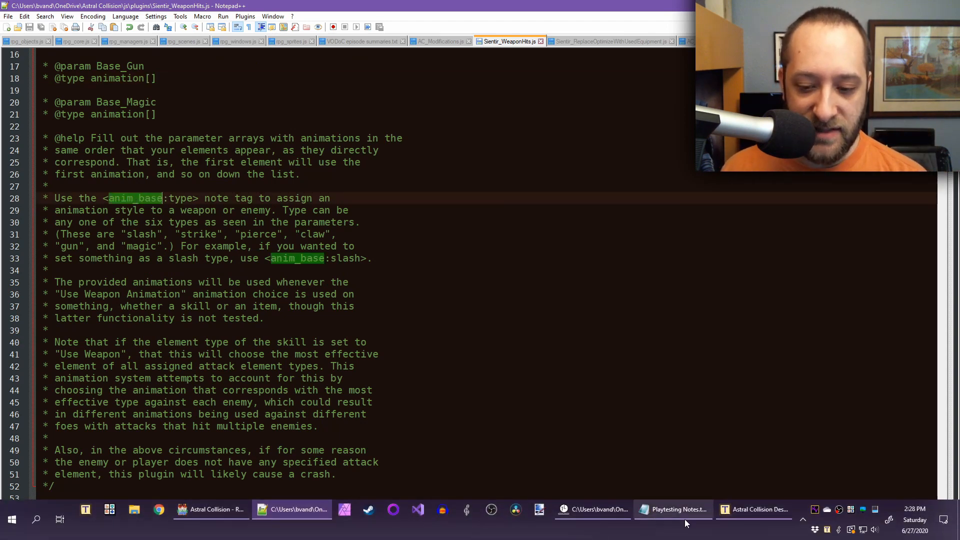
pyautogui.click(243, 511)
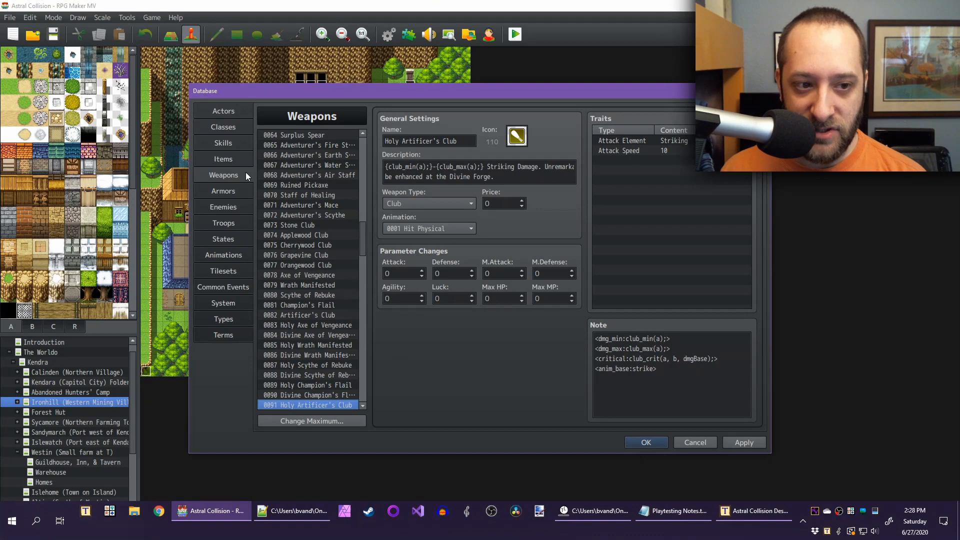
pyautogui.click(207, 205)
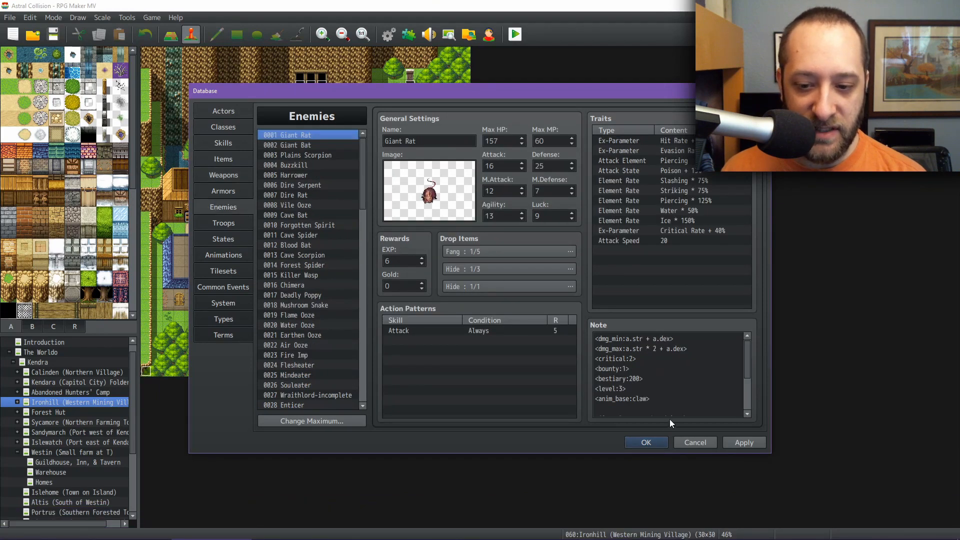
pyautogui.click(670, 401)
pyautogui.click(669, 401)
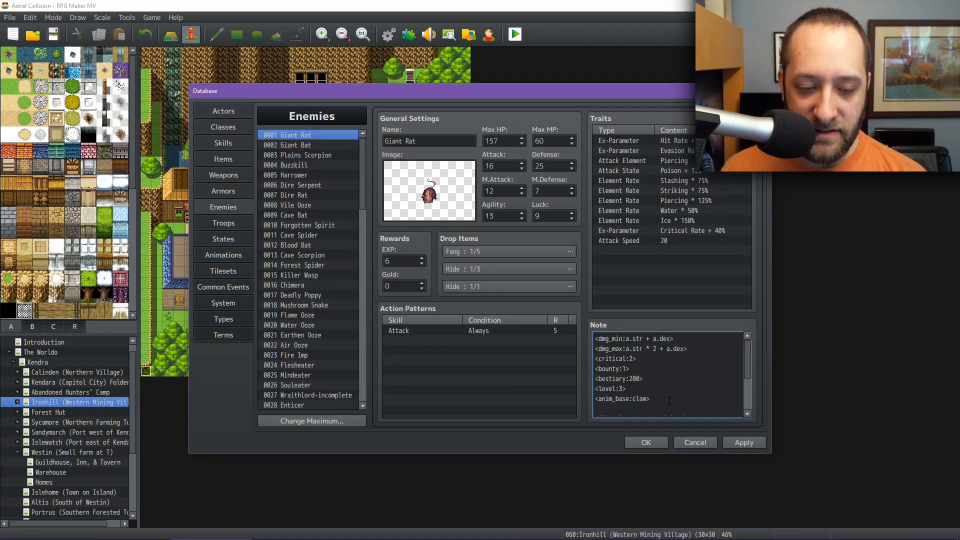
pyautogui.moveTo(670, 400); pyautogui.dragTo(577, 406)
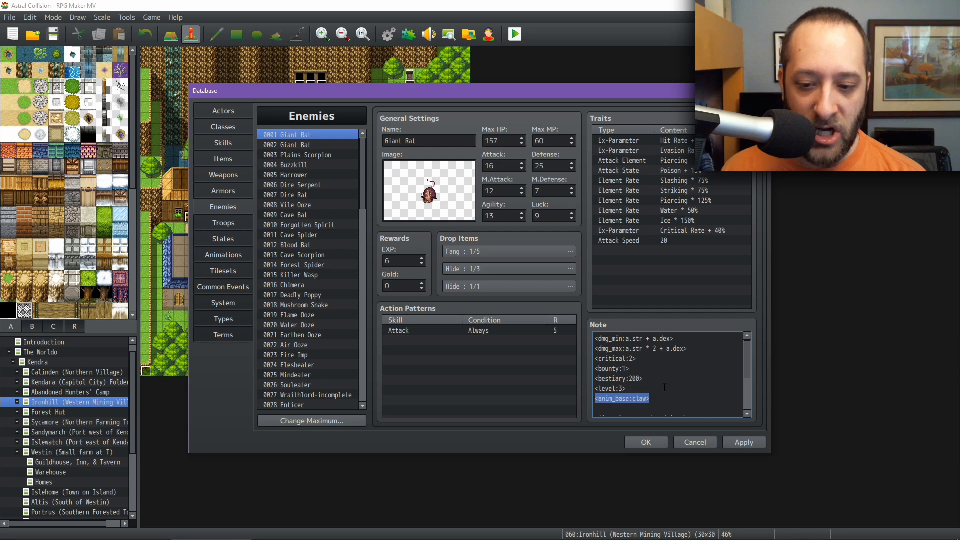
pyautogui.click(741, 443)
pyautogui.click(654, 442)
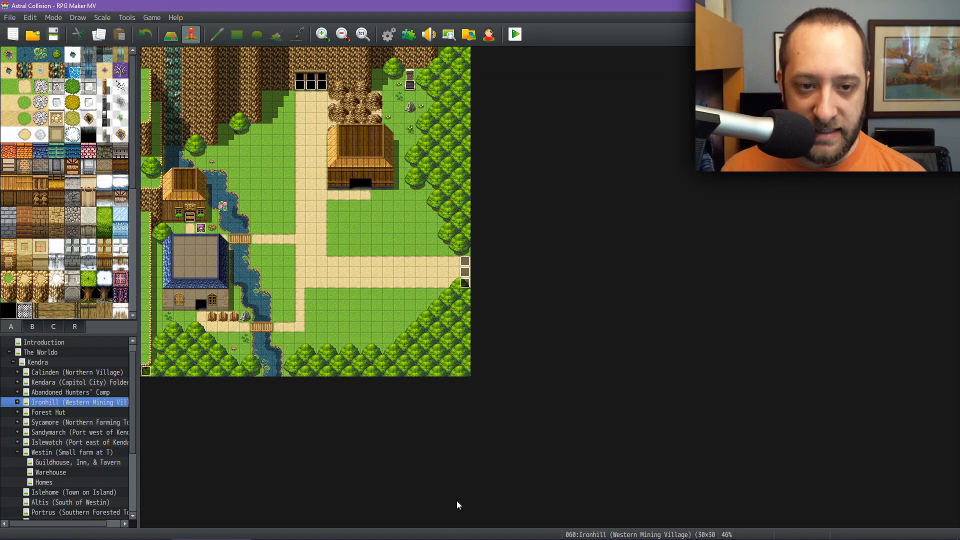
# Return to Sientir_WeaponHits.js, highlight the $WeaponHitAnimations declarations, and read the parameter processing code and the help text
pyautogui.moveTo(459, 535)
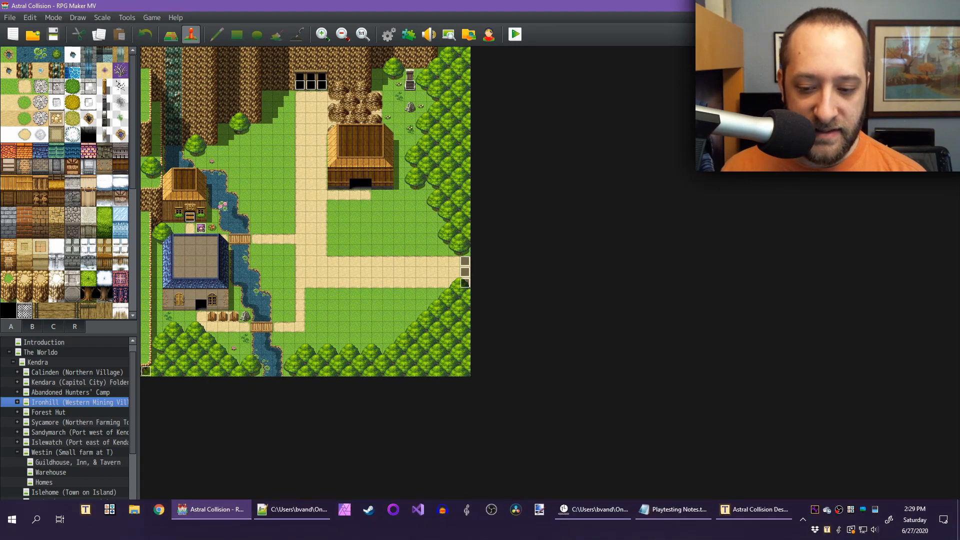
pyautogui.click(293, 509)
pyautogui.scroll(-12, 350, 259)
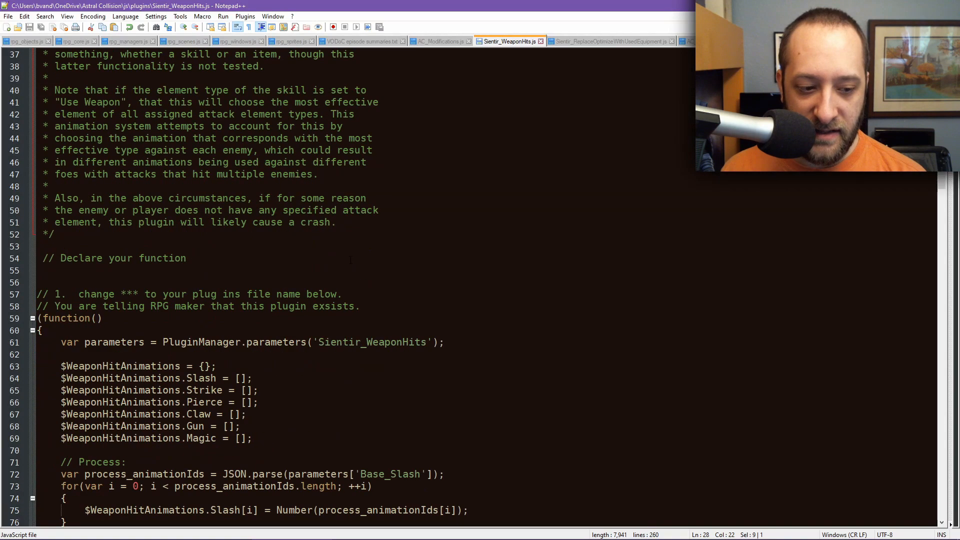
pyautogui.click(284, 221)
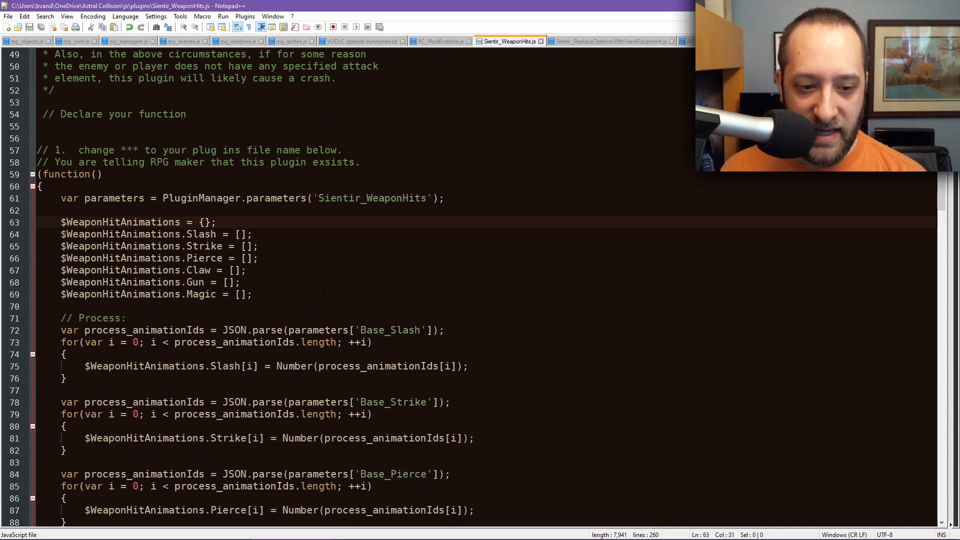
pyautogui.moveTo(255, 295); pyautogui.dragTo(38, 222)
pyautogui.scroll(-8, 303, 248)
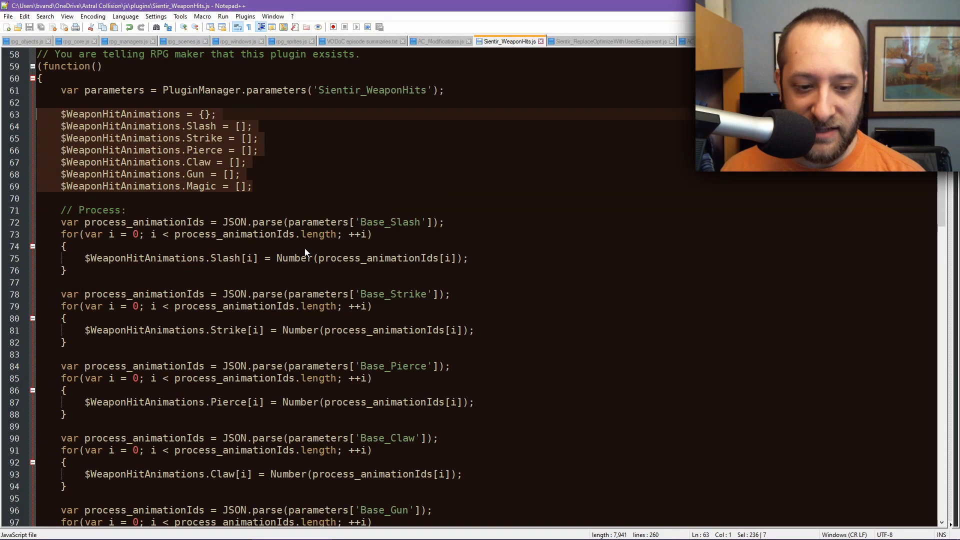
pyautogui.scroll(-2, 304, 248)
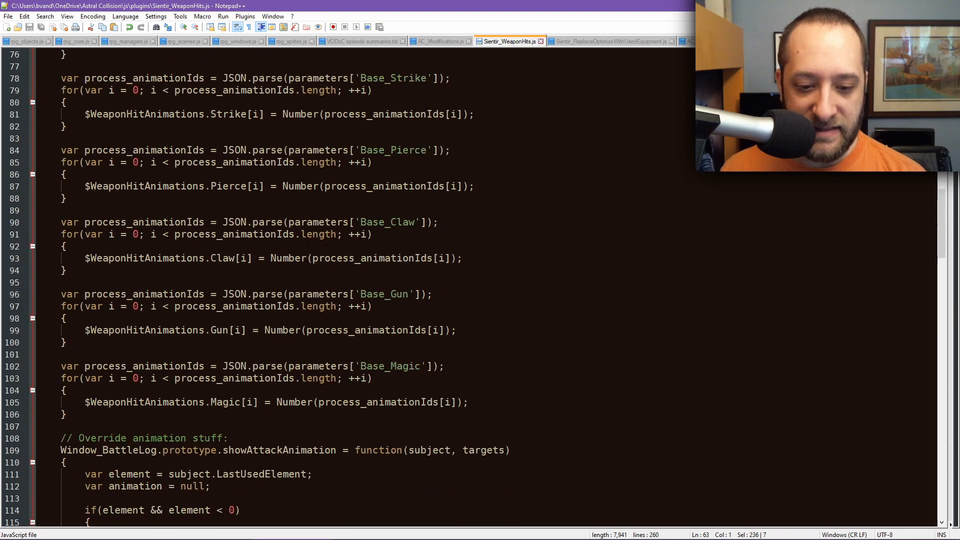
pyautogui.scroll(19, 385, 174)
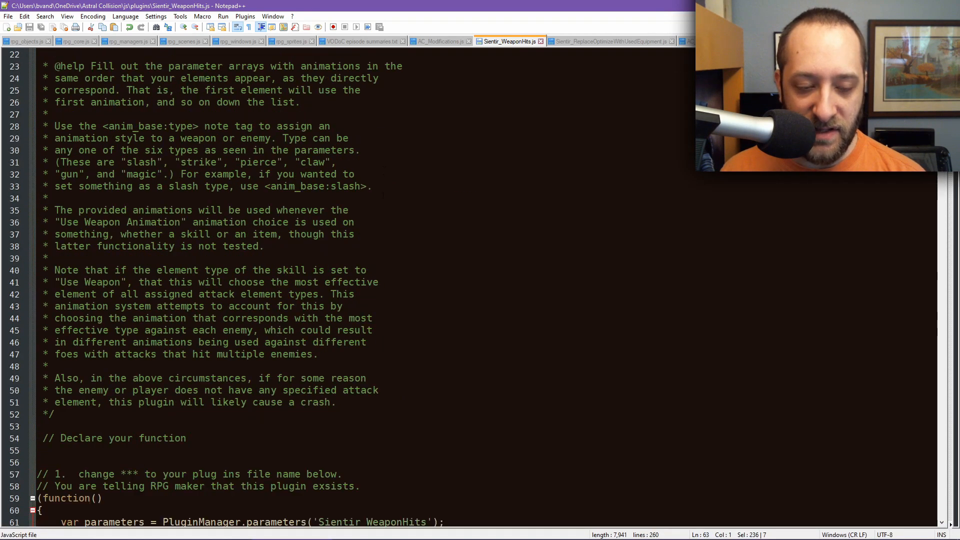
pyautogui.click(395, 234)
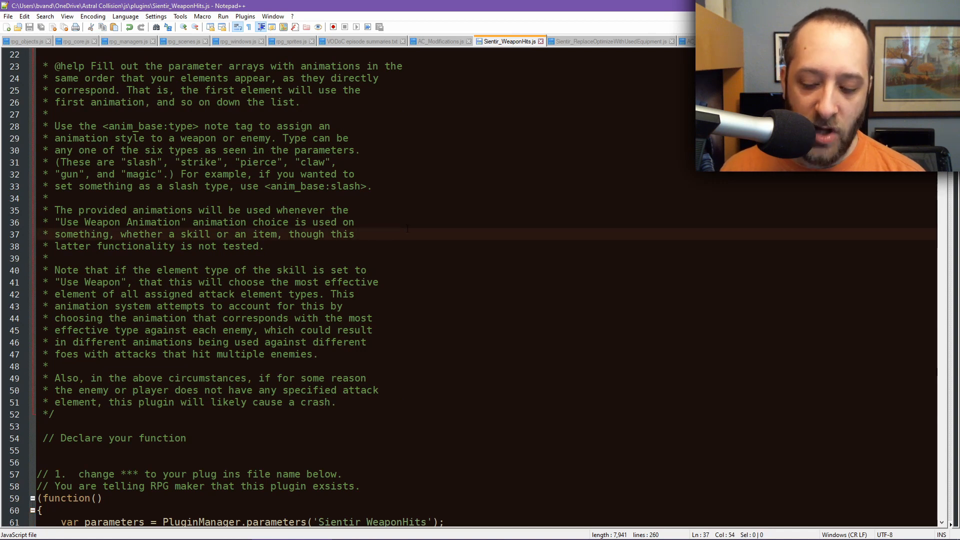
# Switch back to RPG Maker MV and open the database's type definitions to examine the list of elements
pyautogui.moveTo(318, 534)
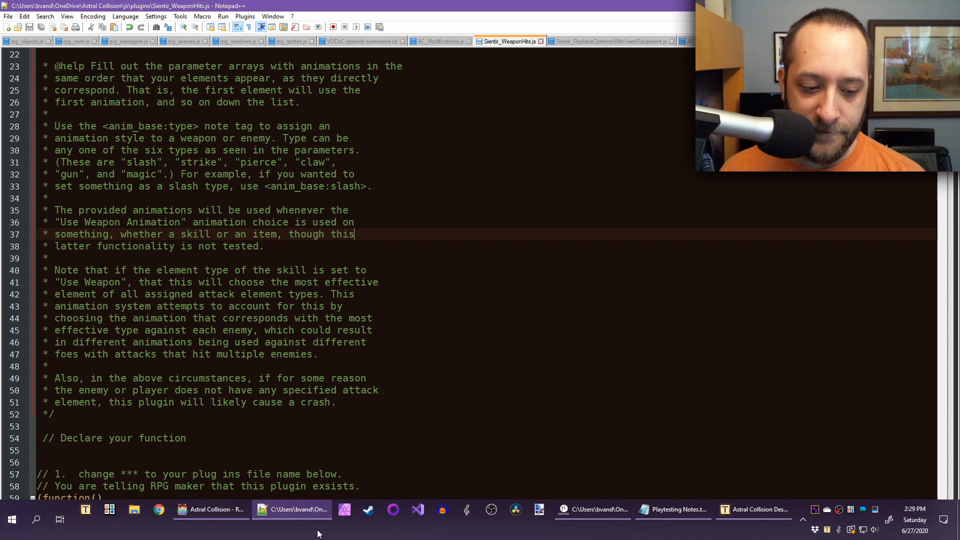
pyautogui.click(210, 509)
pyautogui.press('F9')
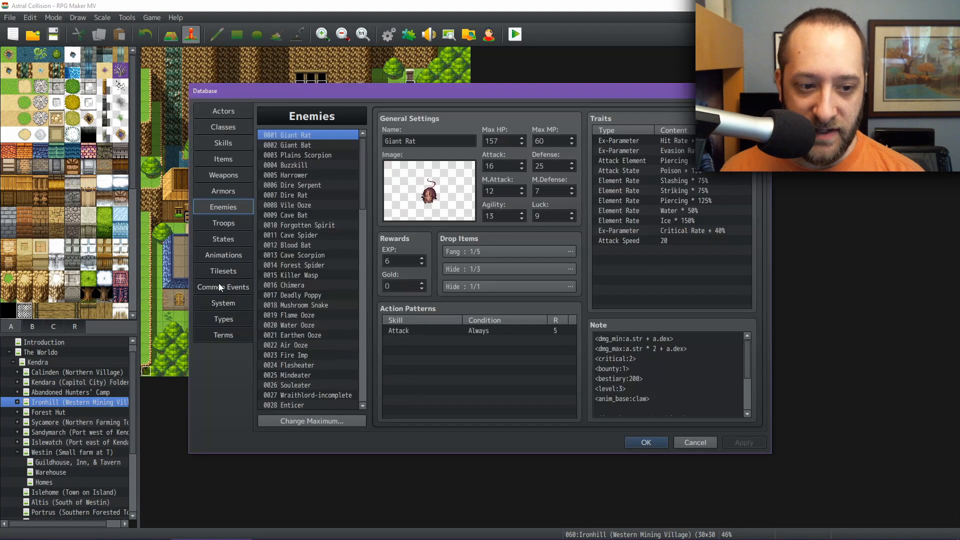
pyautogui.click(216, 318)
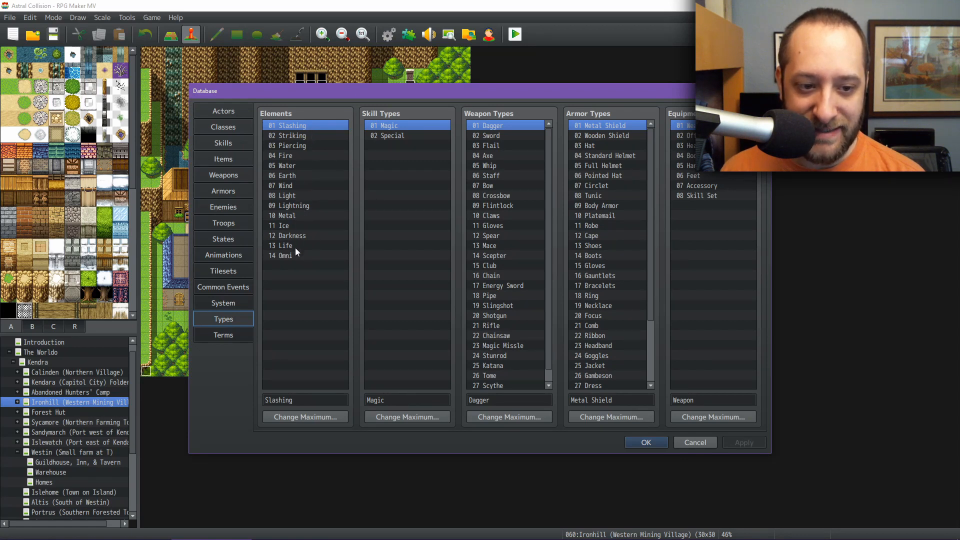
# Go through the Elements list from Slashing and Striking to Omni, ending on the Fire element
pyautogui.click(305, 137)
pyautogui.click(307, 121)
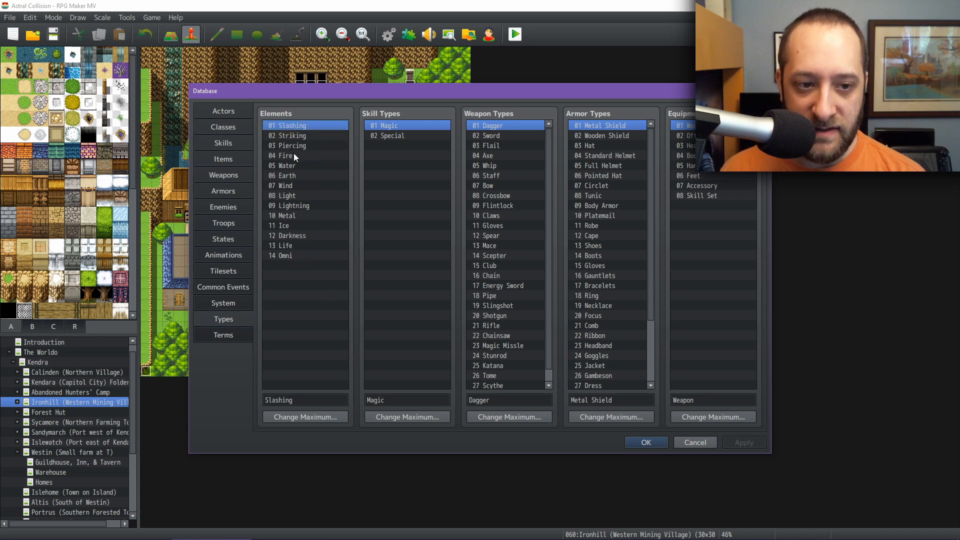
pyautogui.moveTo(294, 157); pyautogui.dragTo(294, 256)
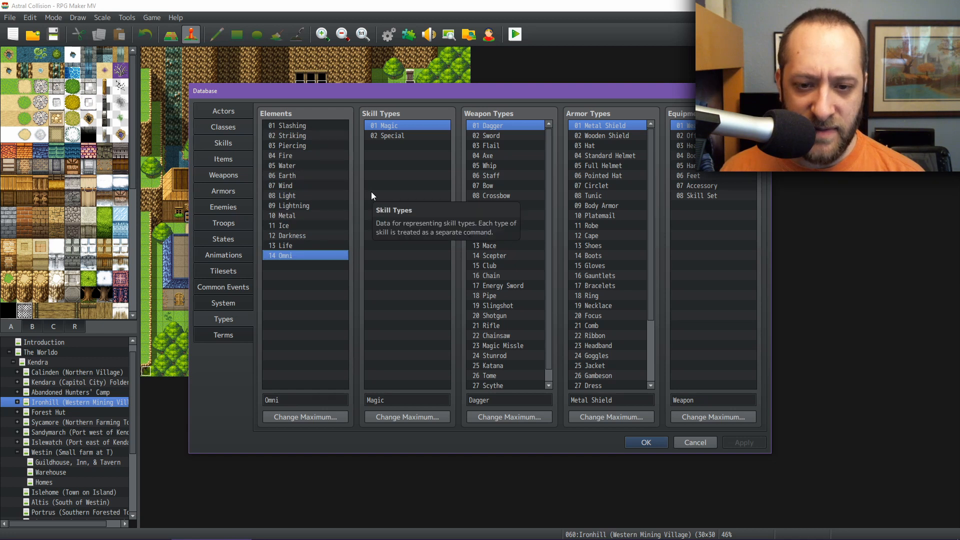
pyautogui.click(290, 157)
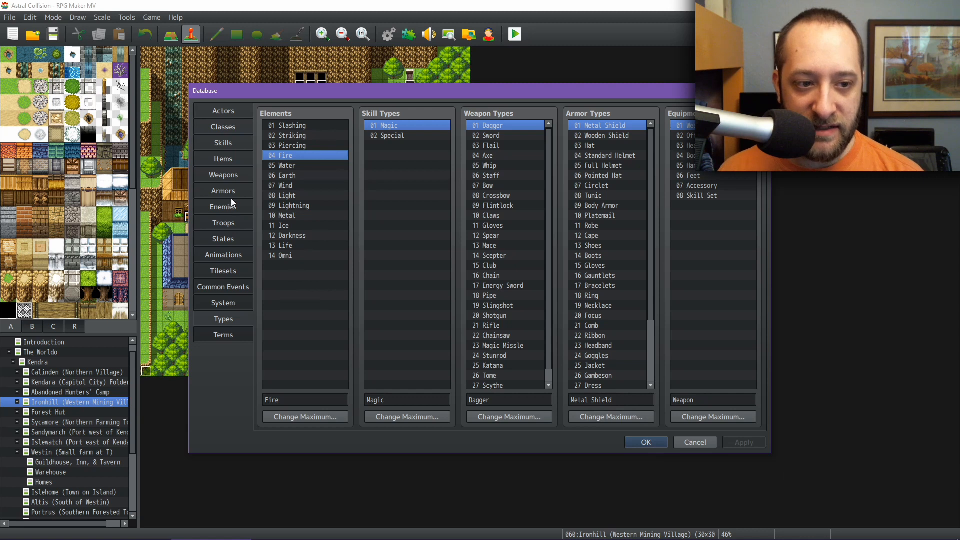
# Open the database's weapon entries and select the Fiery Dragon Sword to examine its attack element, animation and anim_base tag
pyautogui.click(232, 177)
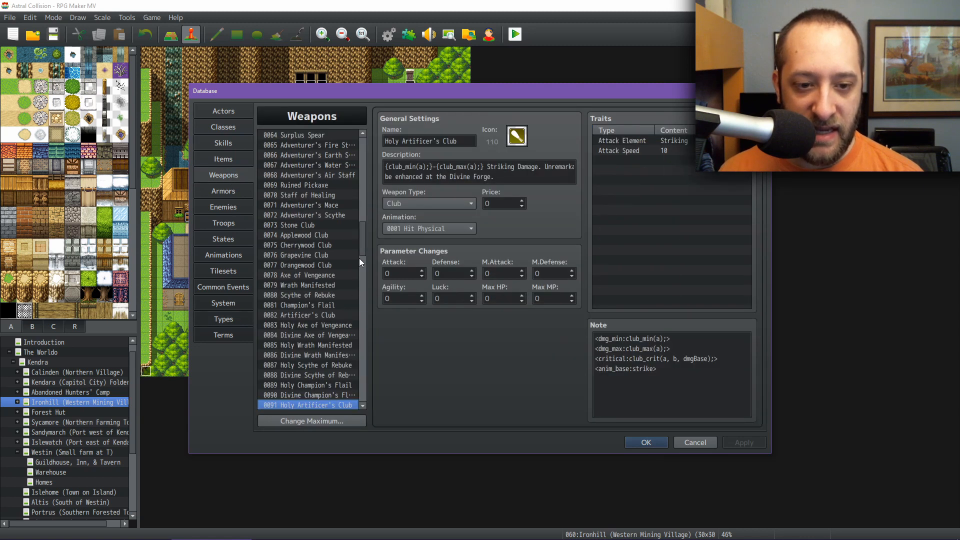
pyautogui.moveTo(365, 241); pyautogui.dragTo(367, 206)
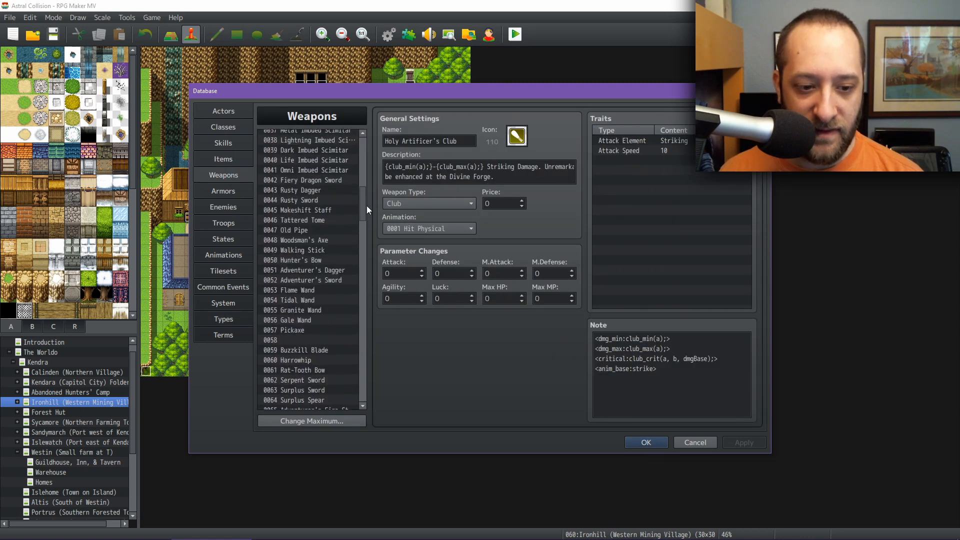
pyautogui.scroll(1, 358, 205)
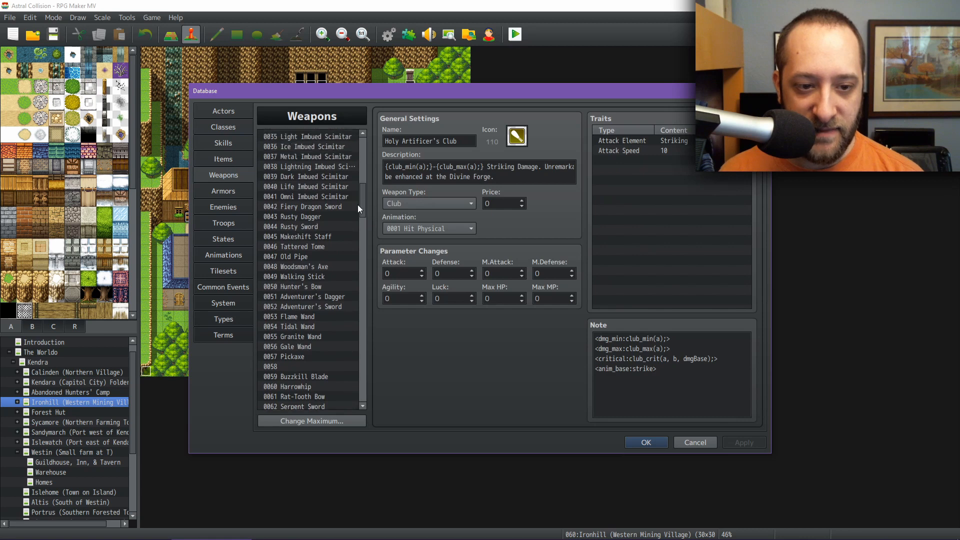
pyautogui.click(329, 207)
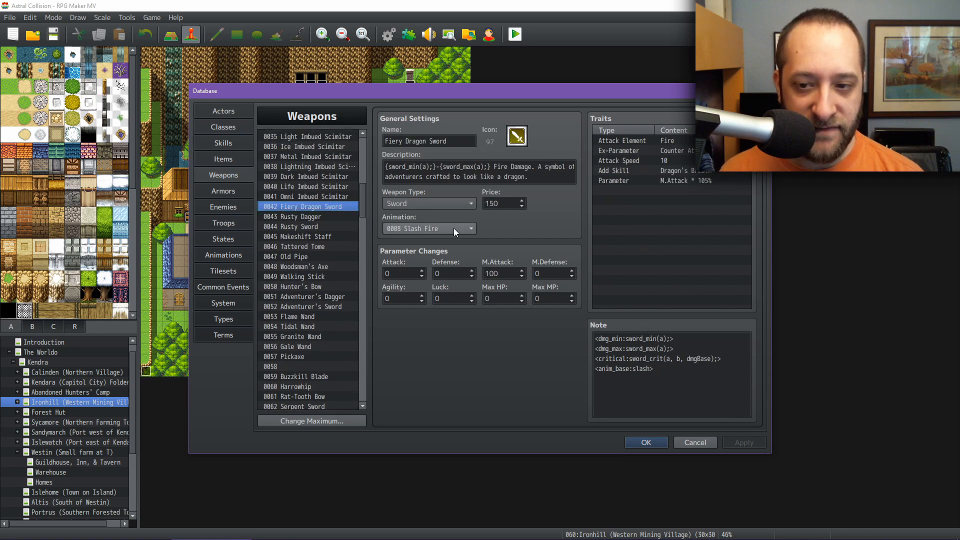
# Open the database's animations and preview Slash Fire, Slash Physical and Slash Fire again to compare them
pyautogui.click(223, 255)
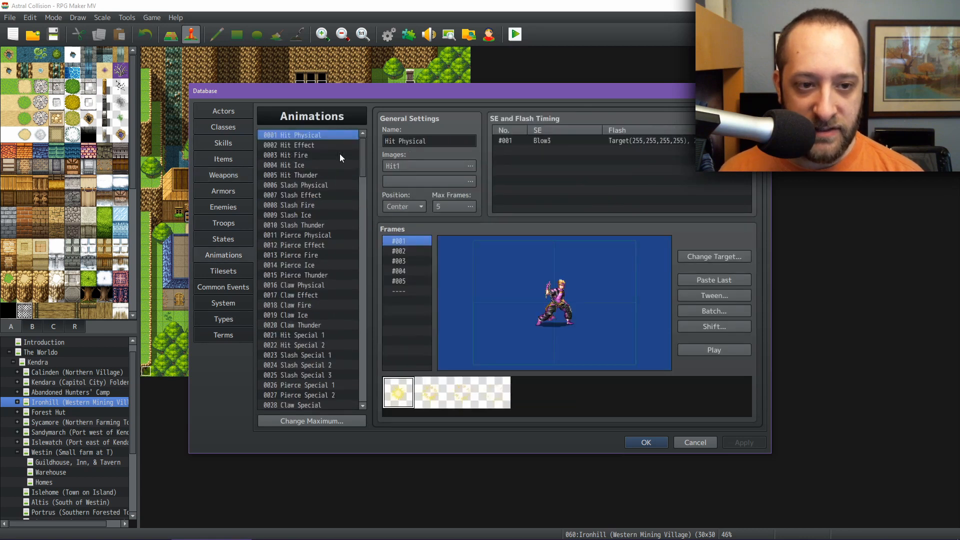
pyautogui.click(311, 206)
pyautogui.click(709, 349)
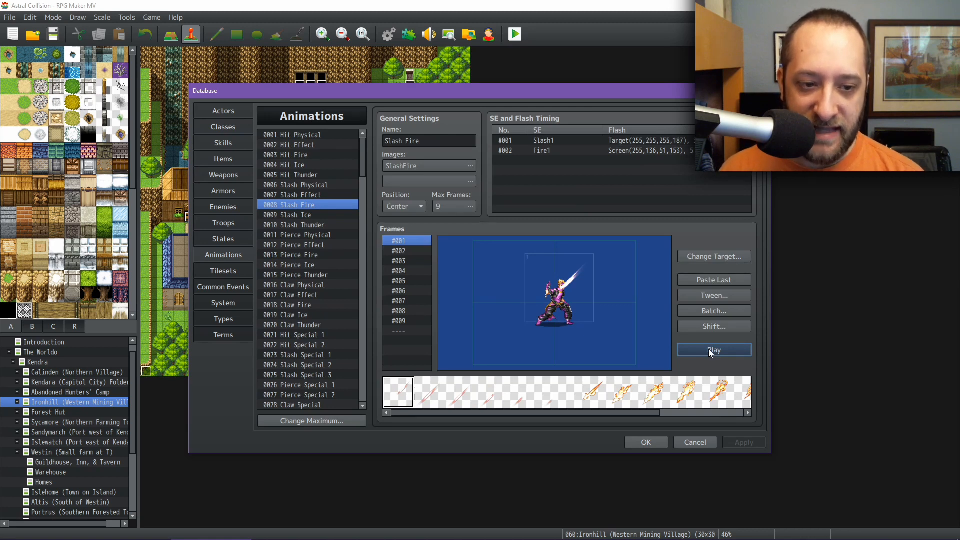
pyautogui.click(319, 186)
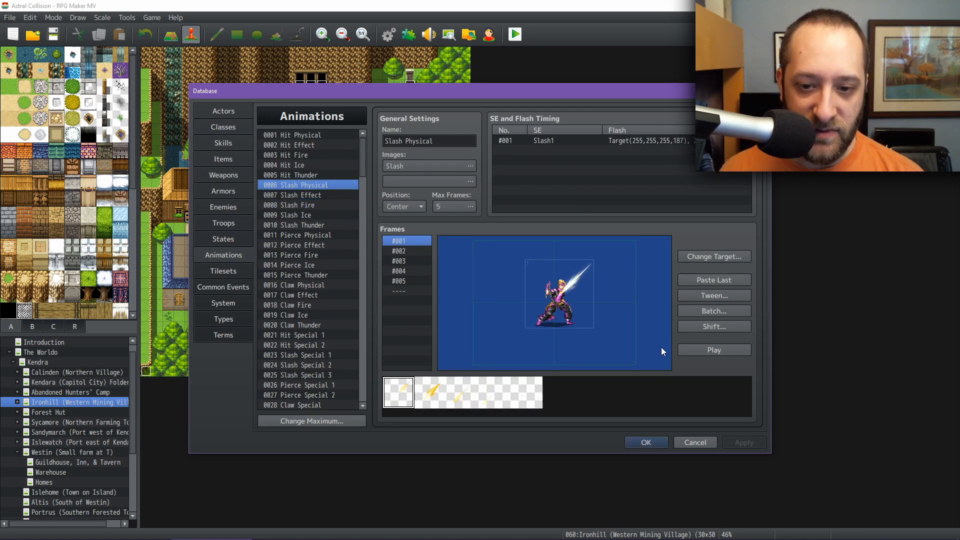
pyautogui.click(702, 355)
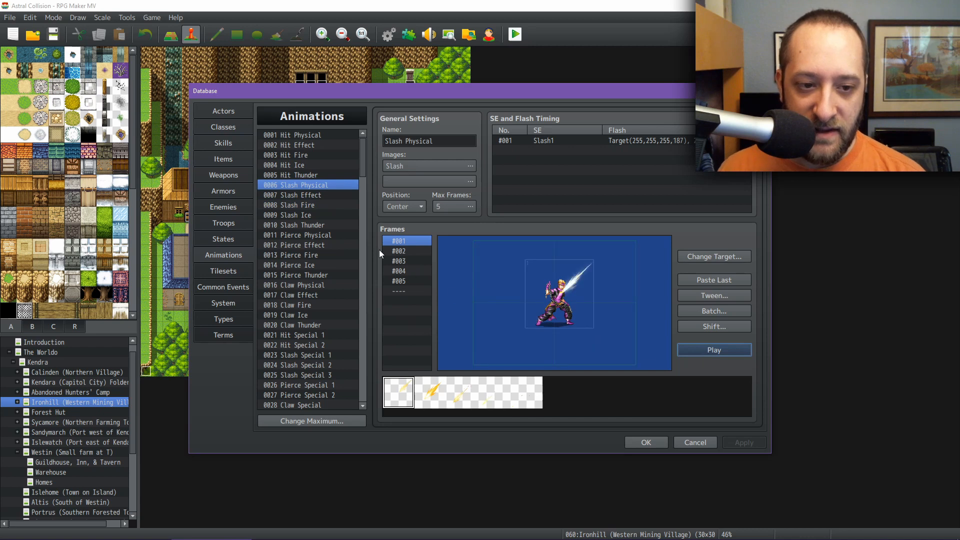
pyautogui.click(320, 206)
pyautogui.click(728, 352)
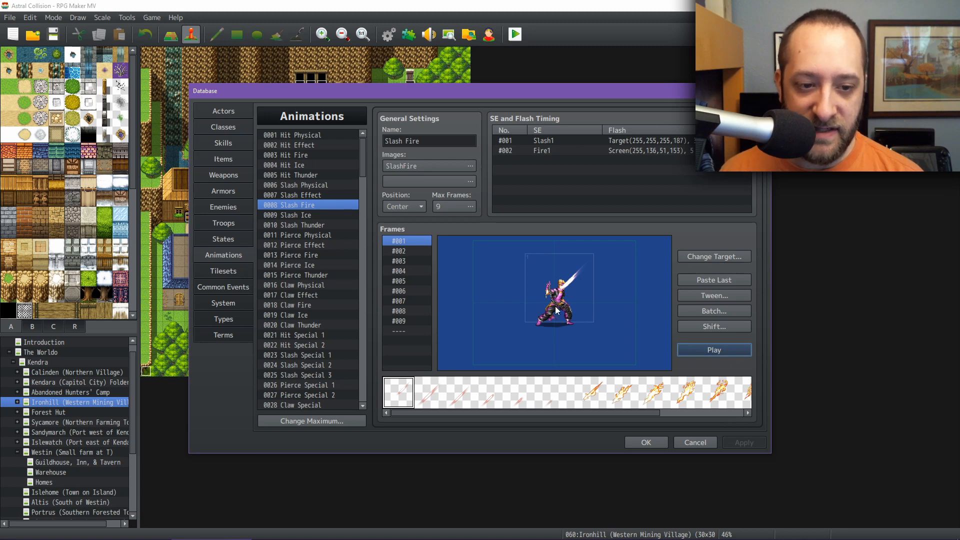
# Preview the remaining slash variants: Slash Effect, Slash Ice and Slash Thunder
pyautogui.click(309, 185)
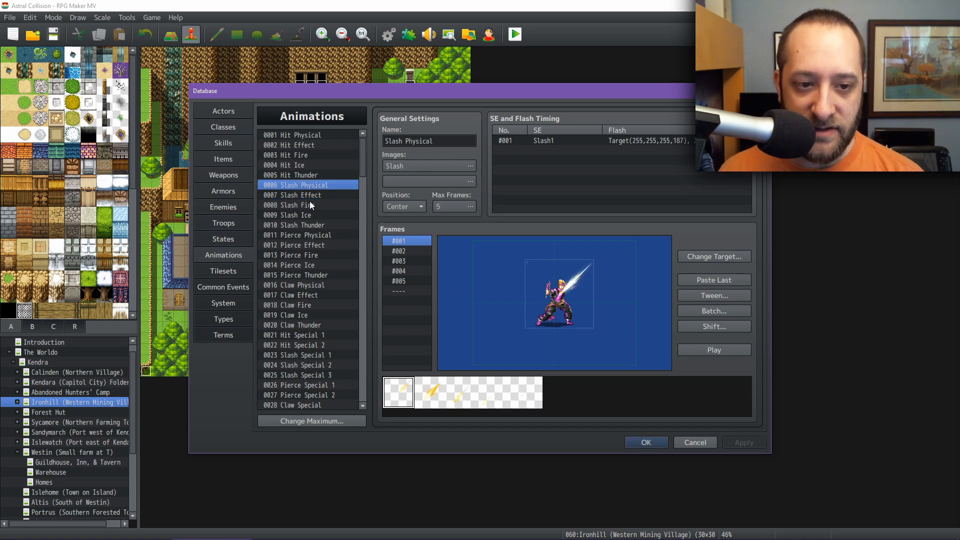
pyautogui.click(310, 195)
pyautogui.click(703, 349)
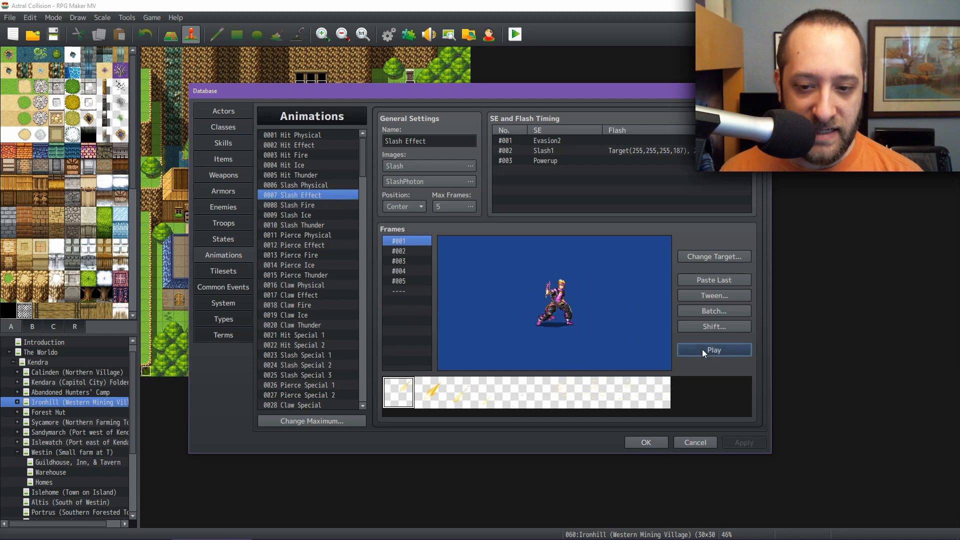
pyautogui.click(316, 204)
pyautogui.click(314, 215)
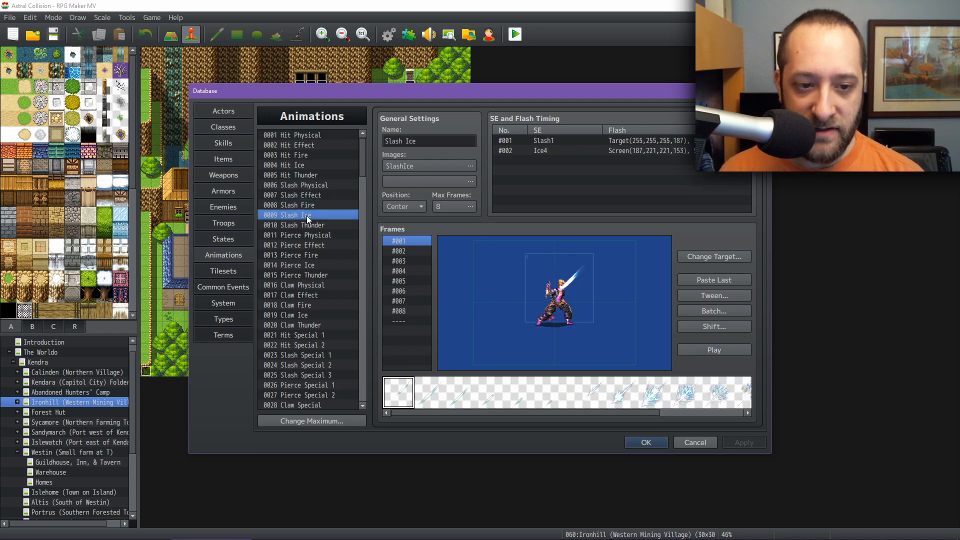
pyautogui.click(695, 348)
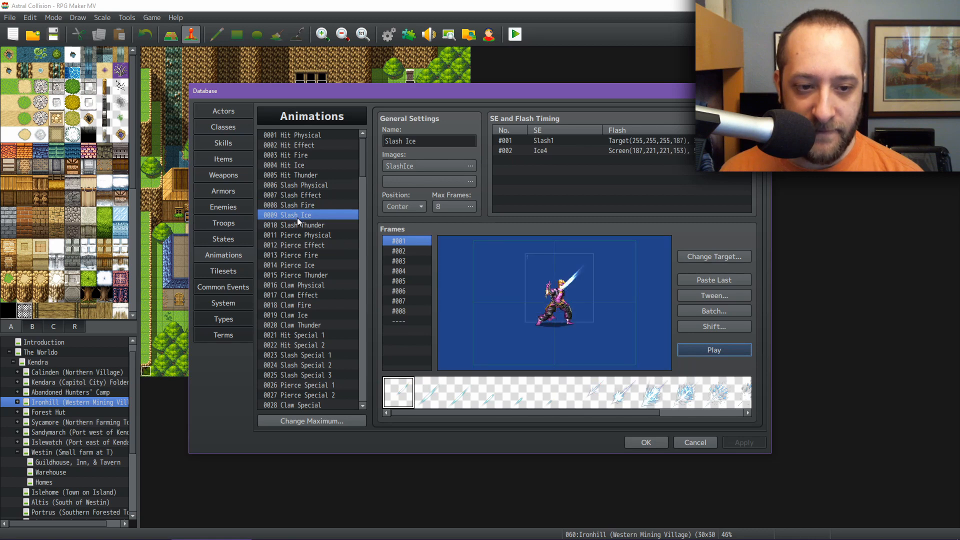
pyautogui.click(300, 226)
pyautogui.click(719, 352)
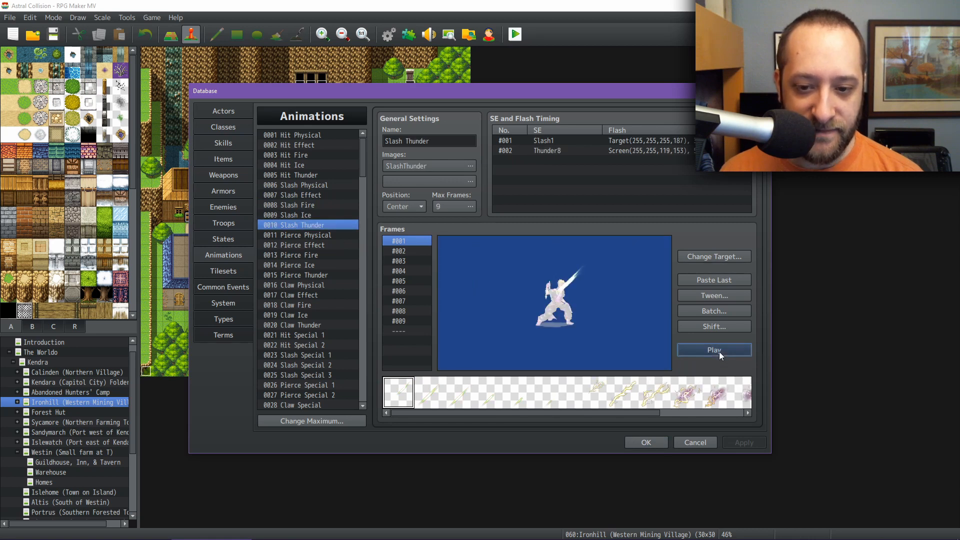
# Examine the Hit animations, and compare the Slash Effect, Pierce Effect and Claw Effect entries
pyautogui.click(304, 145)
pyautogui.click(303, 134)
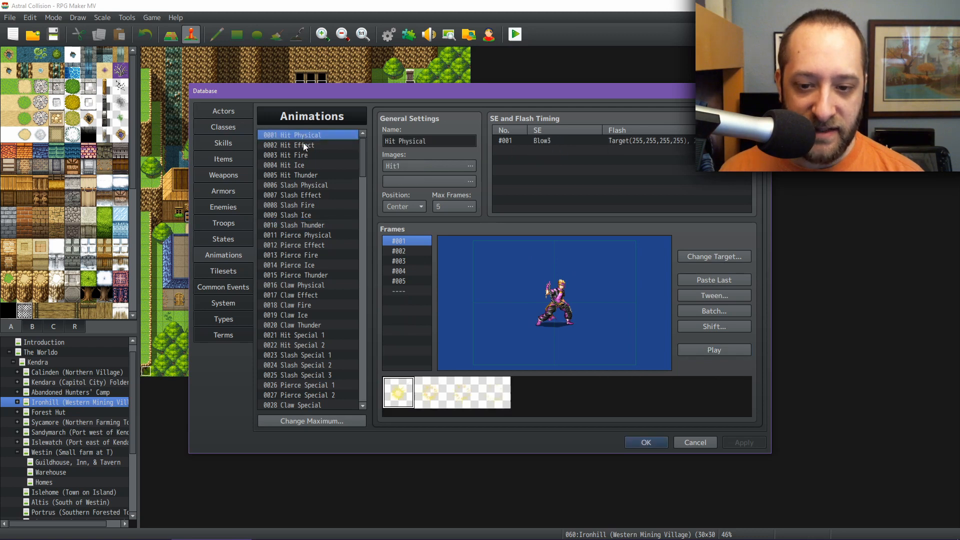
pyautogui.click(301, 156)
pyautogui.click(301, 195)
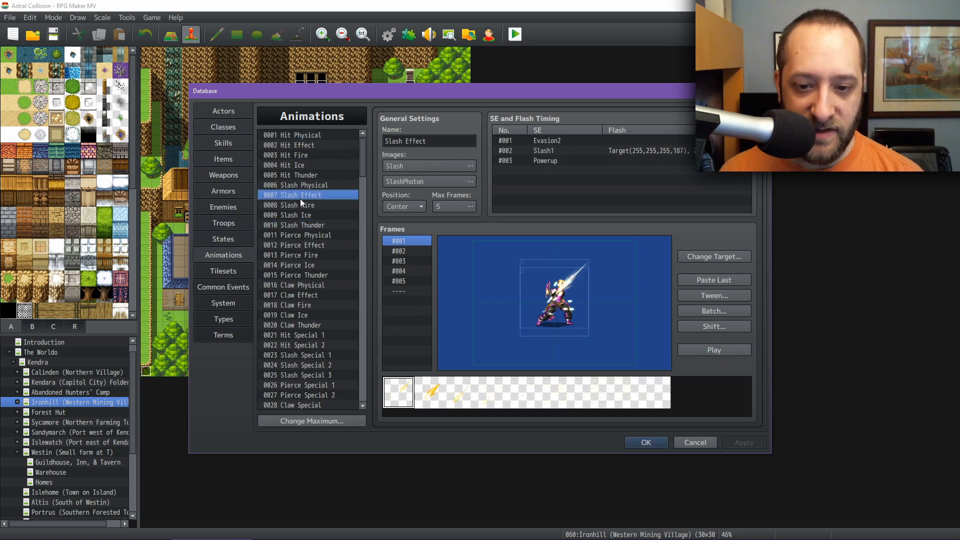
pyautogui.click(298, 247)
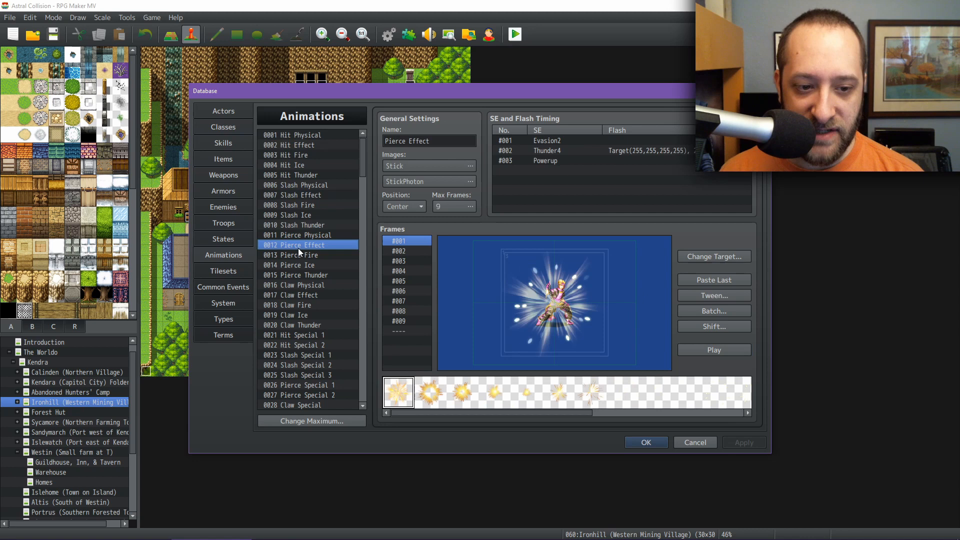
pyautogui.click(301, 296)
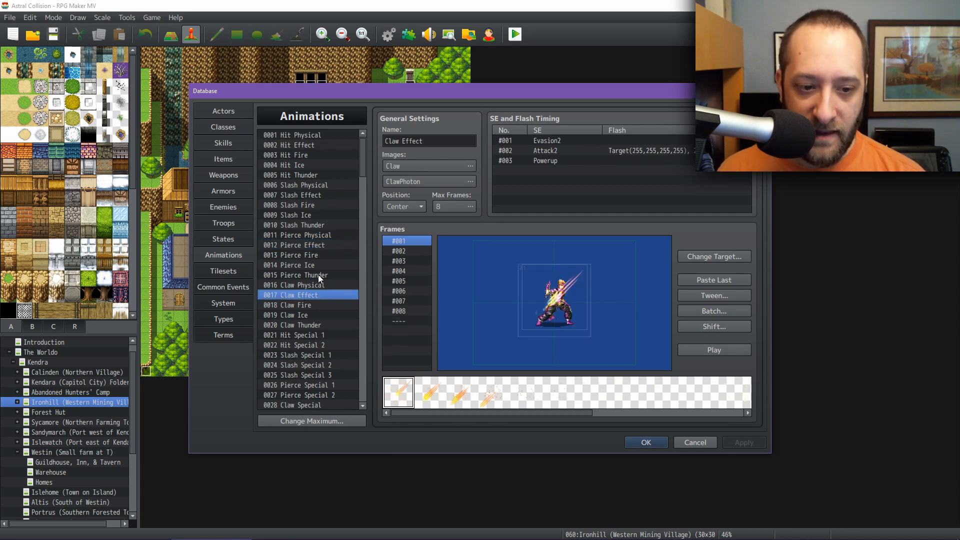
# Step through the claw animations from Claw Physical to Claw Thunder, view Claw Fire and Hit Fire, and close the database
pyautogui.click(316, 285)
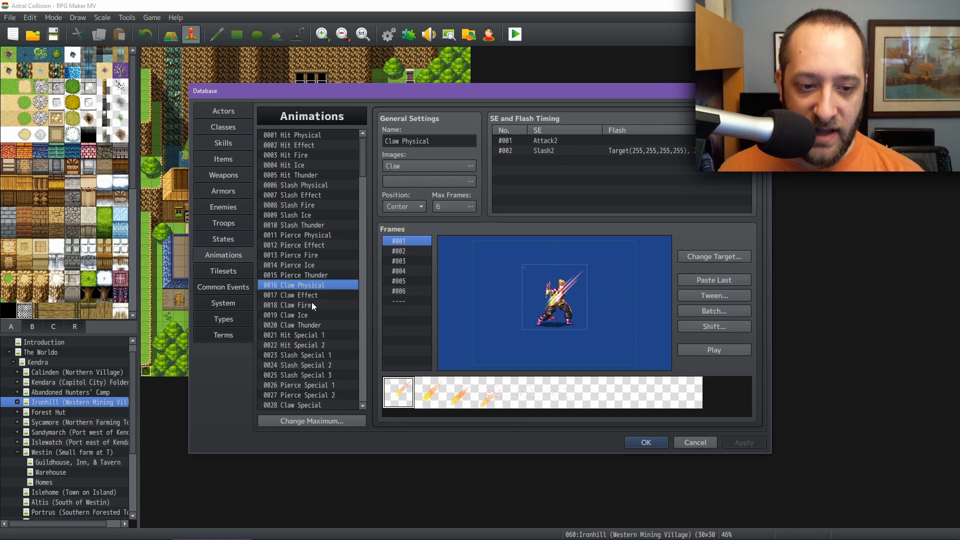
pyautogui.press('Down')
pyautogui.press('Down')
pyautogui.press('Down')
pyautogui.press('Down')
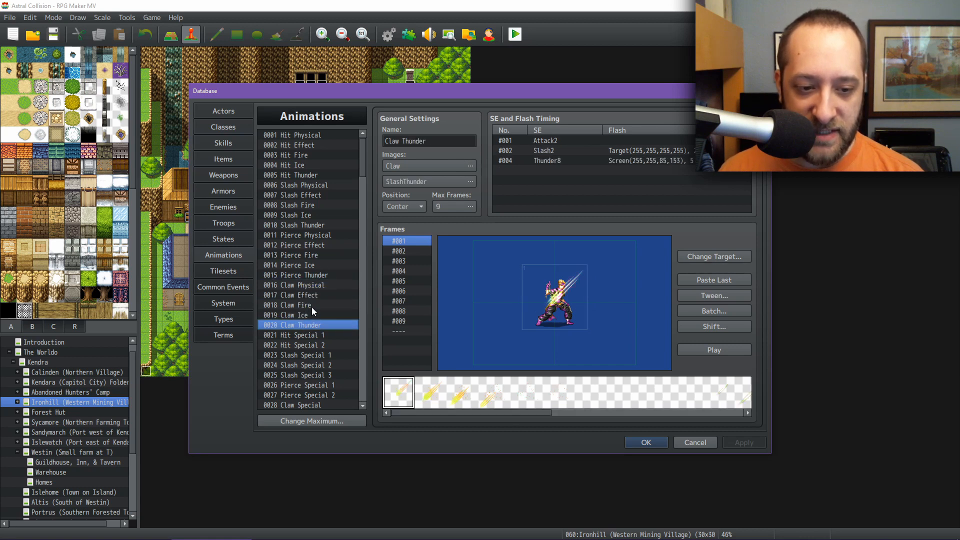
pyautogui.click(311, 307)
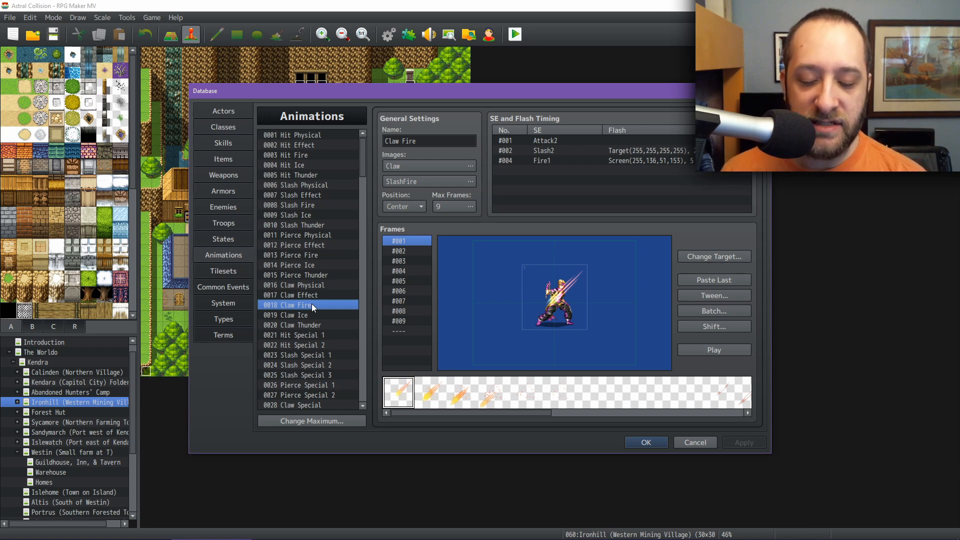
pyautogui.click(323, 155)
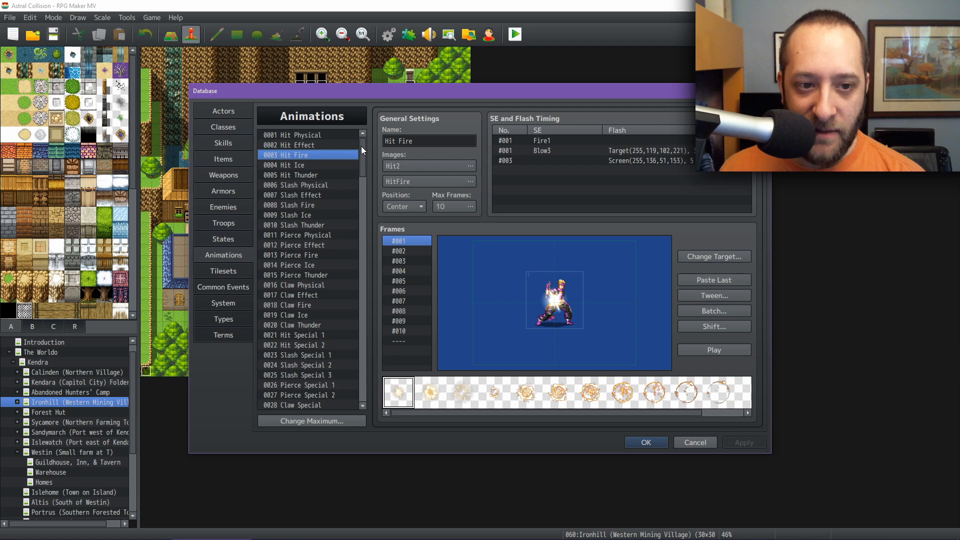
pyautogui.click(645, 443)
# Open the Sientir_WeaponHits plugin settings, examine the Base_Slash parameter's animation list, and close the list
pyautogui.click(408, 34)
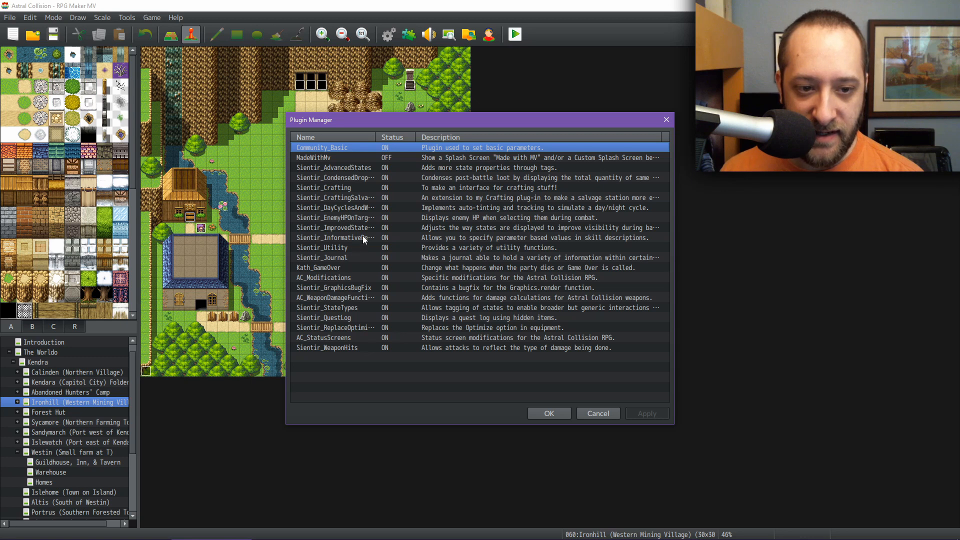
pyautogui.doubleClick(370, 348)
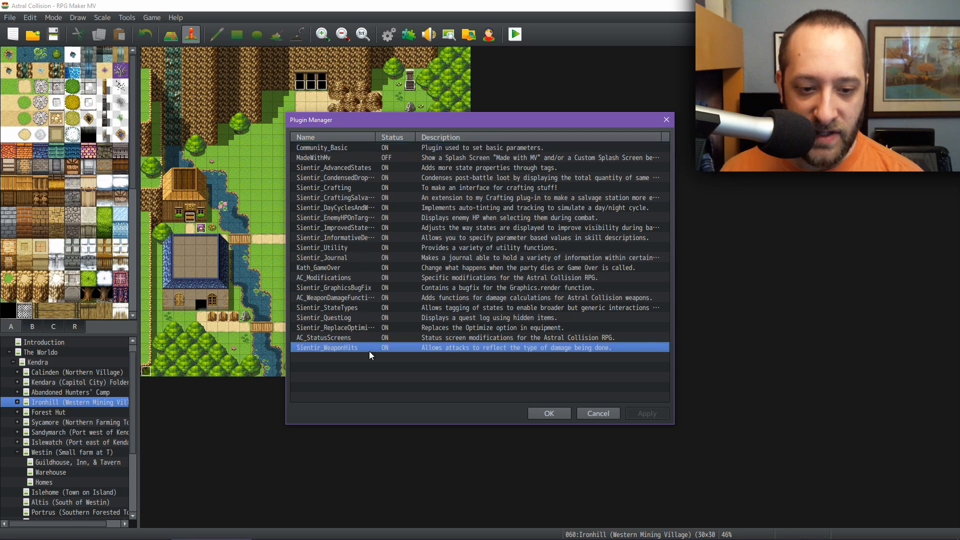
pyautogui.doubleClick(613, 151)
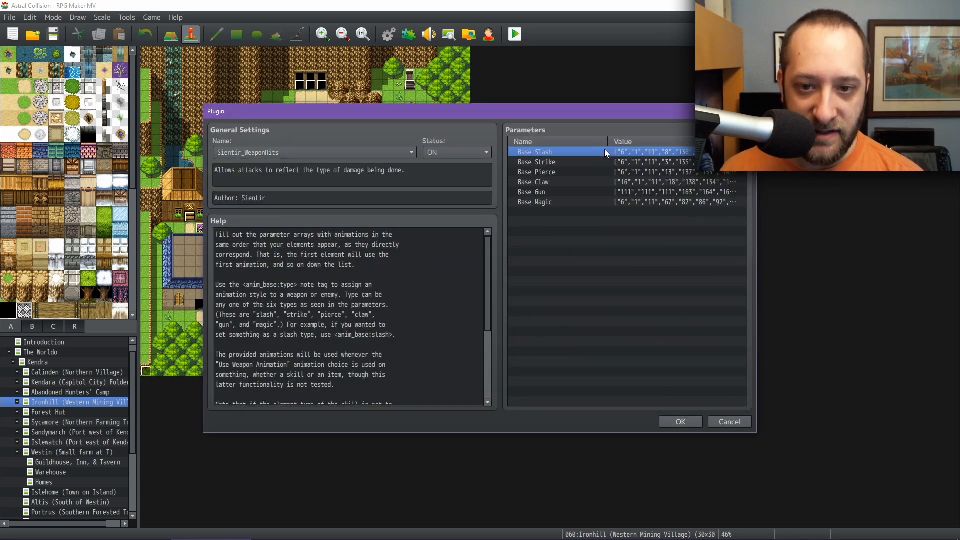
pyautogui.moveTo(581, 238); pyautogui.dragTo(524, 306)
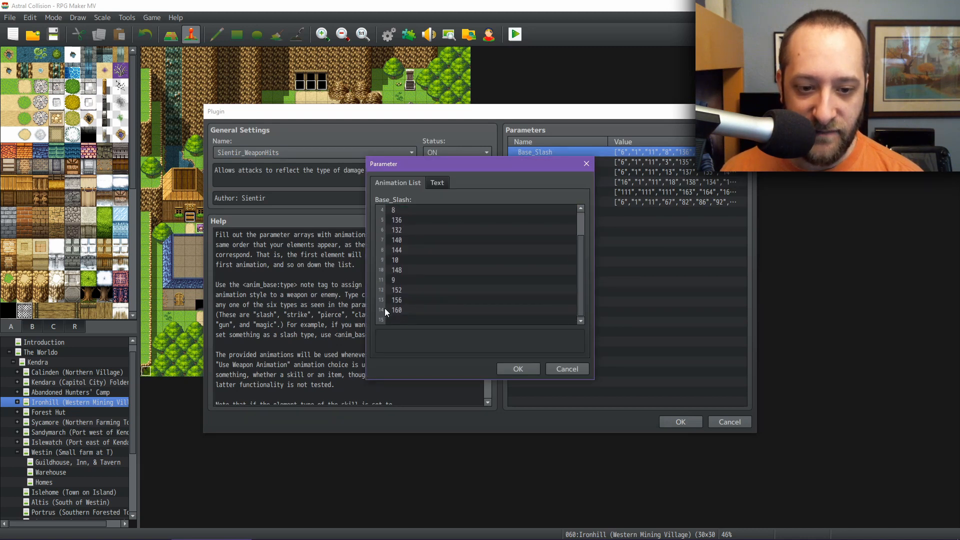
pyautogui.moveTo(580, 274); pyautogui.dragTo(584, 204)
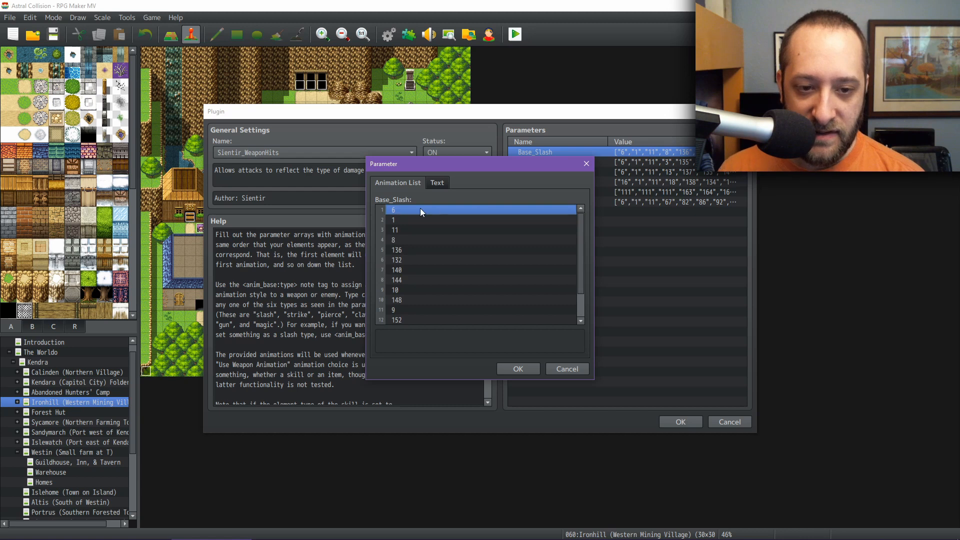
pyautogui.click(517, 370)
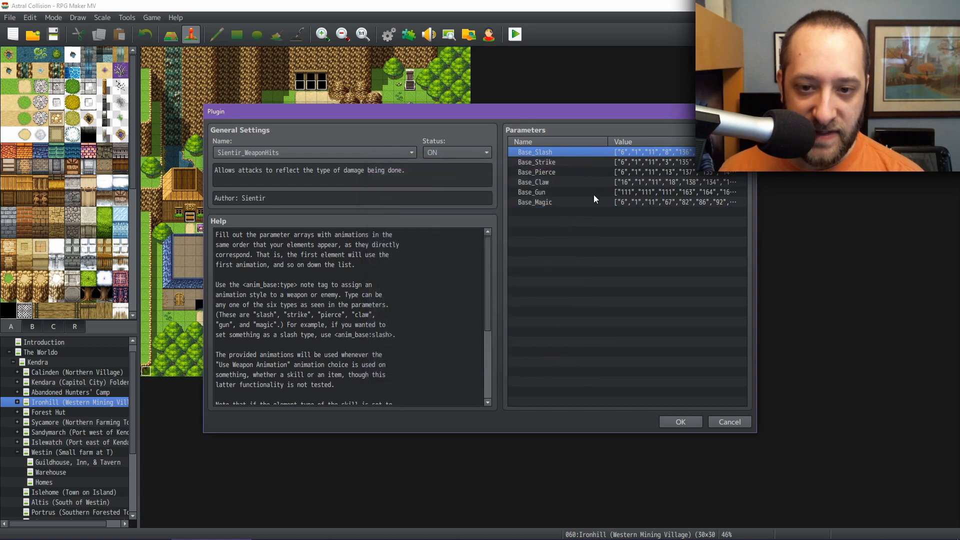
# Highlight the Base_Gun and Base_Magic parameters, and confirm and close the plugin settings and Plugin Manager
pyautogui.click(545, 191)
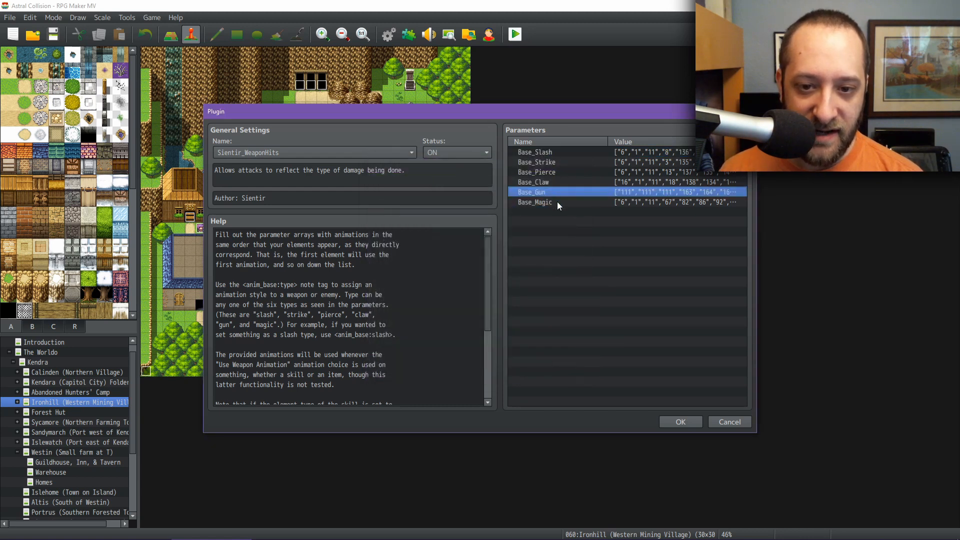
pyautogui.click(557, 202)
pyautogui.click(554, 194)
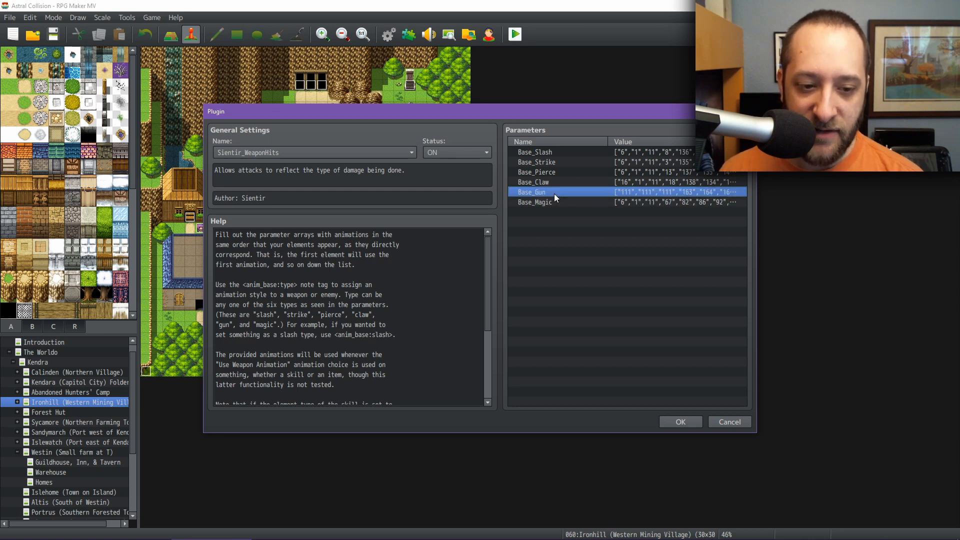
pyautogui.click(554, 202)
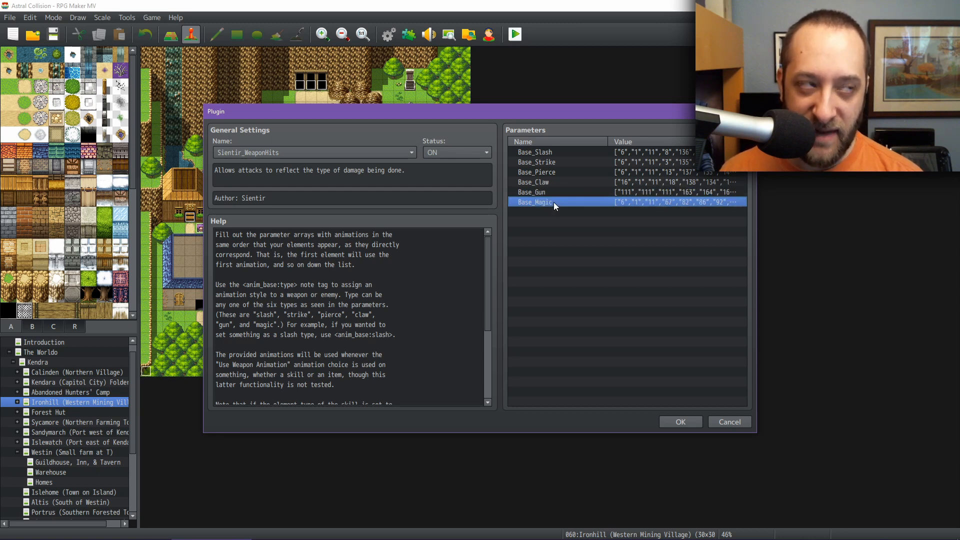
pyautogui.click(677, 422)
pyautogui.click(550, 413)
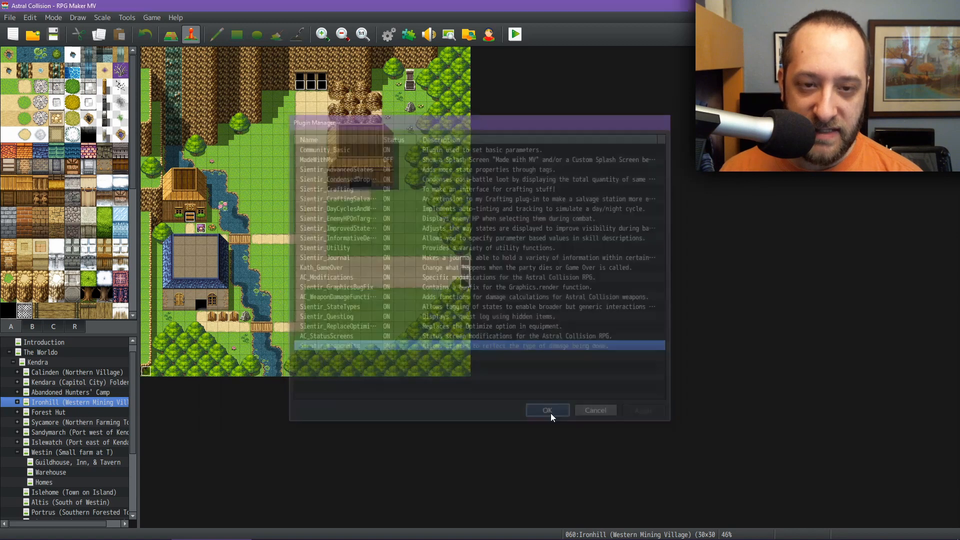
# Open the Tidal Wand entry in the database's weapons and highlight the anim_base value in its note
pyautogui.click(388, 34)
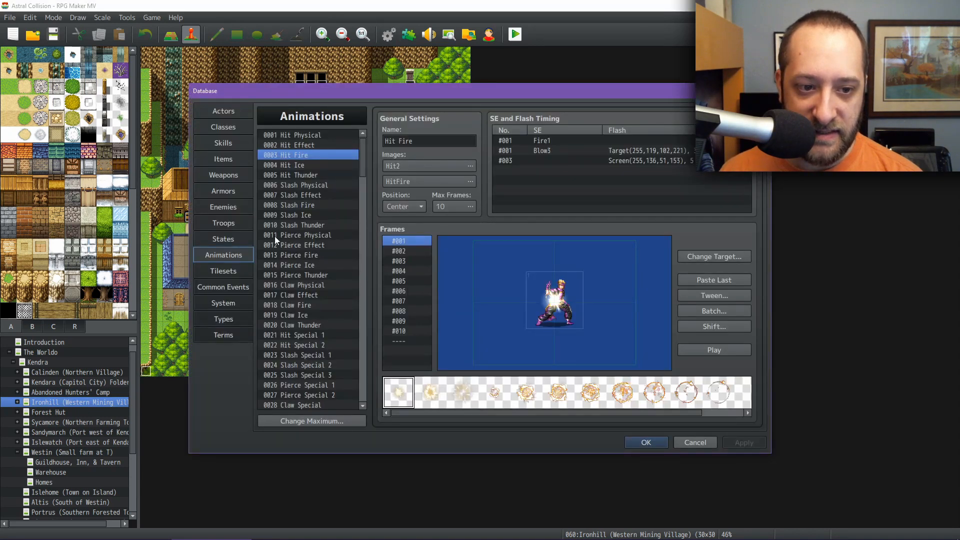
pyautogui.click(223, 175)
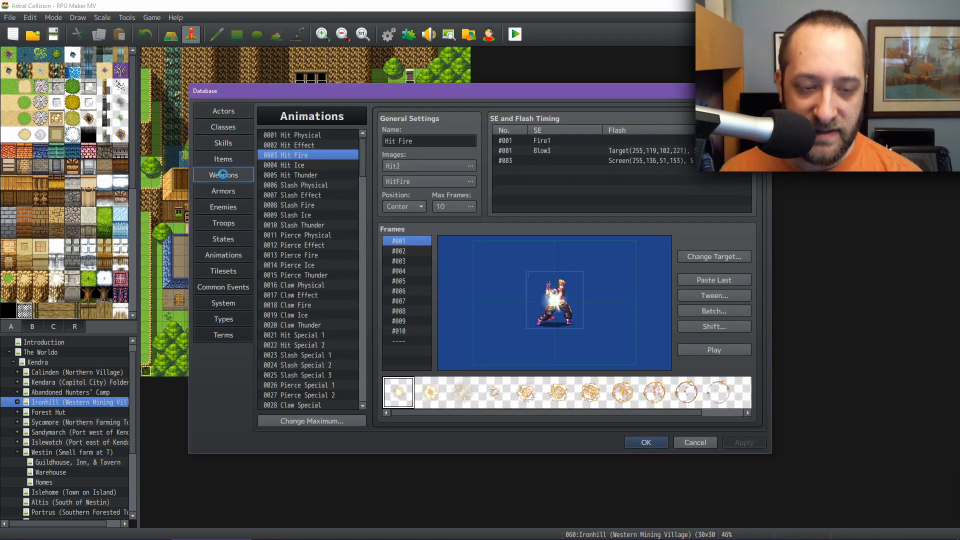
pyautogui.scroll(-4, 364, 205)
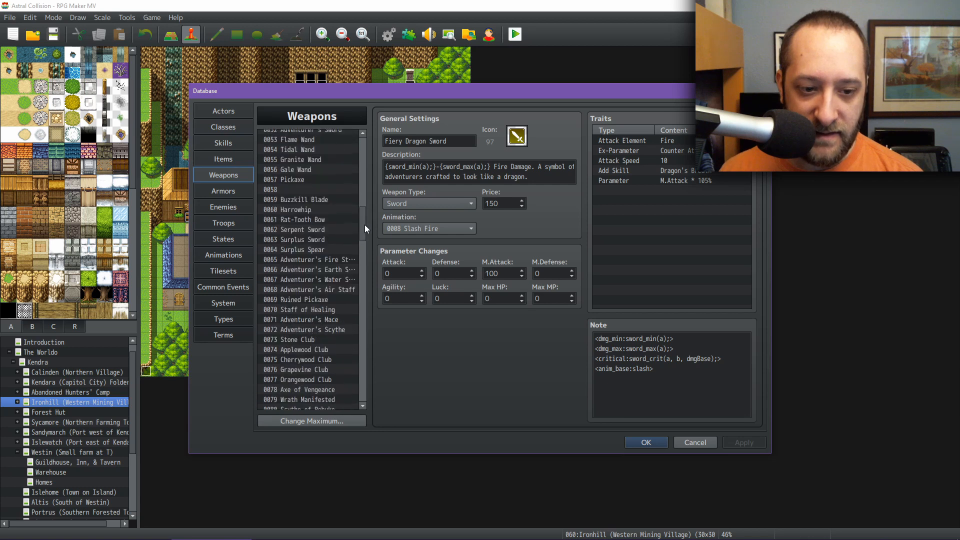
pyautogui.click(304, 201)
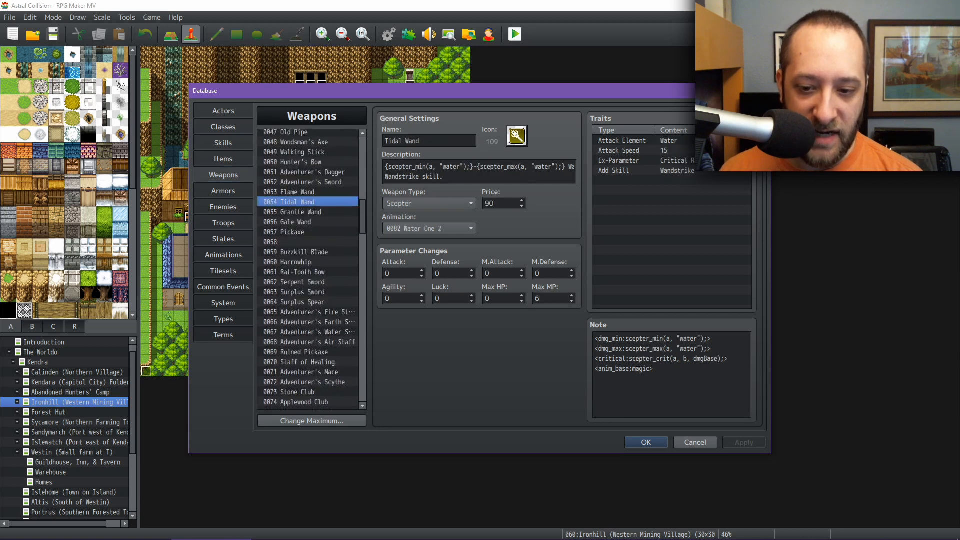
pyautogui.doubleClick(639, 370)
# View the [Rifle Template] weapon and highlight the anim_base value in its note
pyautogui.scroll(9, 337, 190)
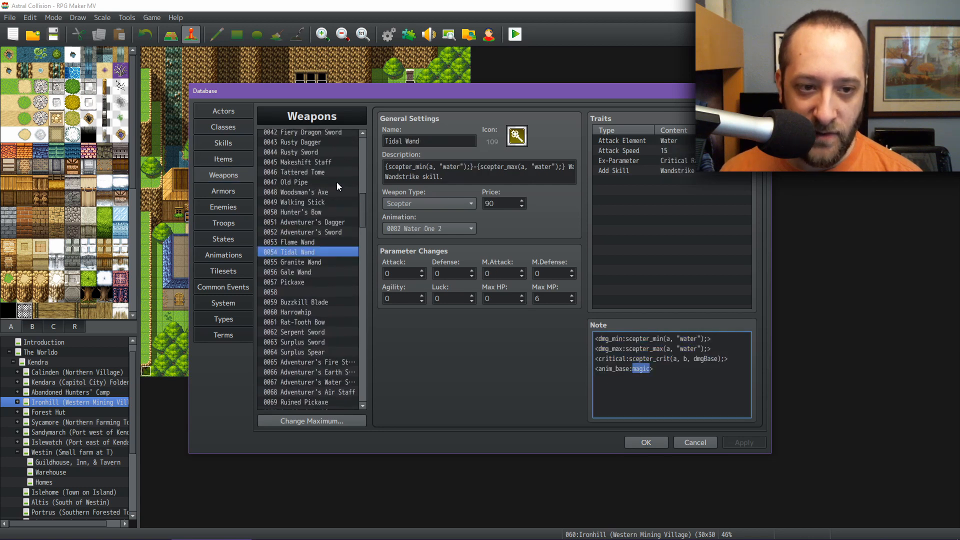
pyautogui.scroll(2, 340, 199)
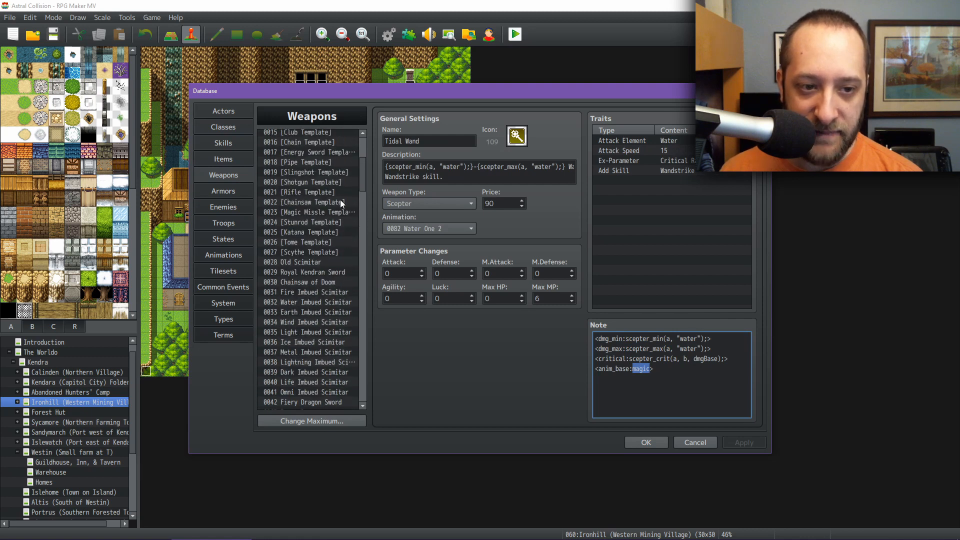
pyautogui.click(313, 193)
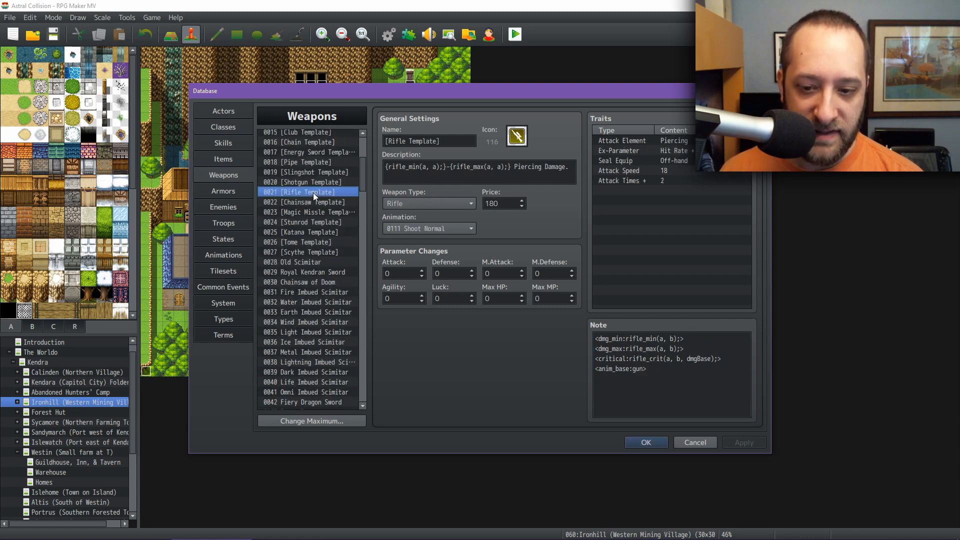
pyautogui.doubleClick(639, 369)
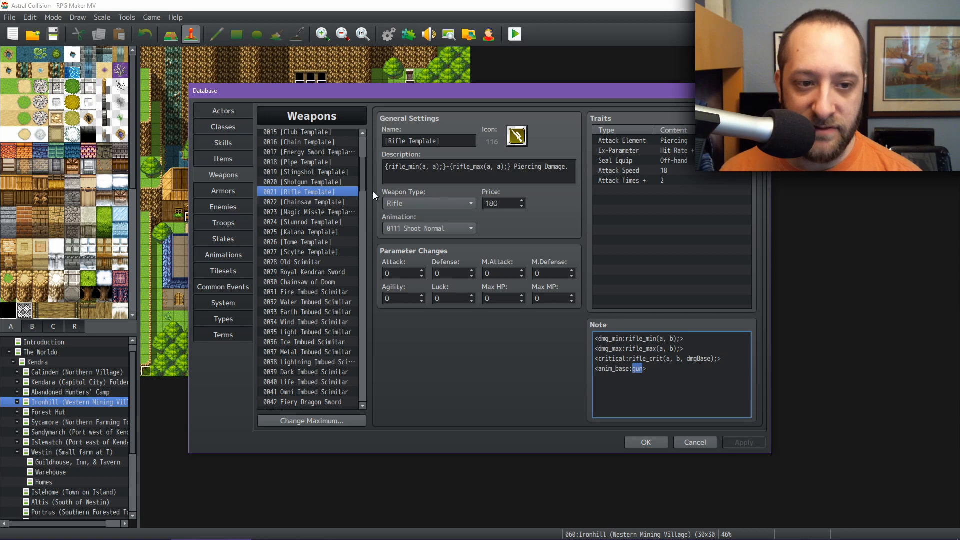
# Compare the anim_base note tags of the Dagger, Flail, Claws, Crossbow and Flintlock weapon templates
pyautogui.scroll(5, 315, 196)
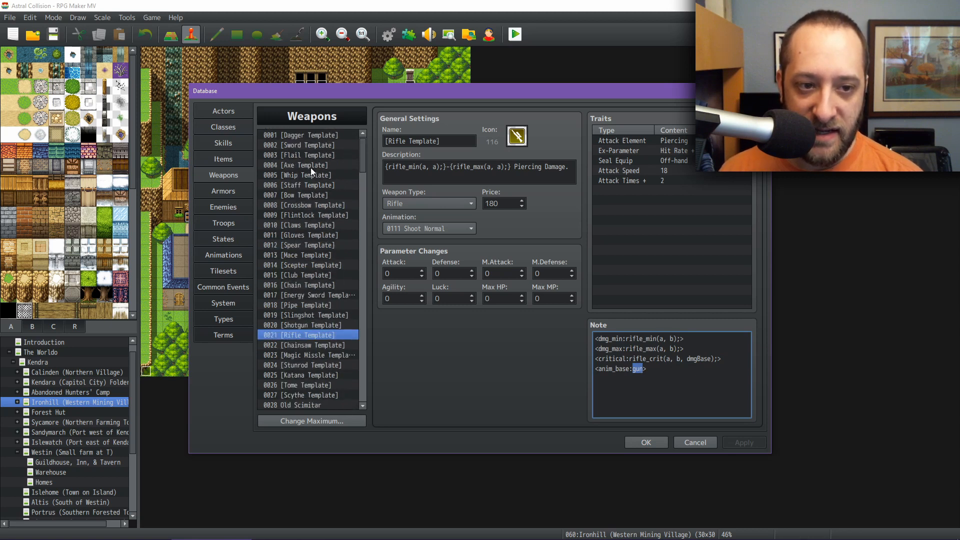
pyautogui.click(315, 135)
pyautogui.click(315, 155)
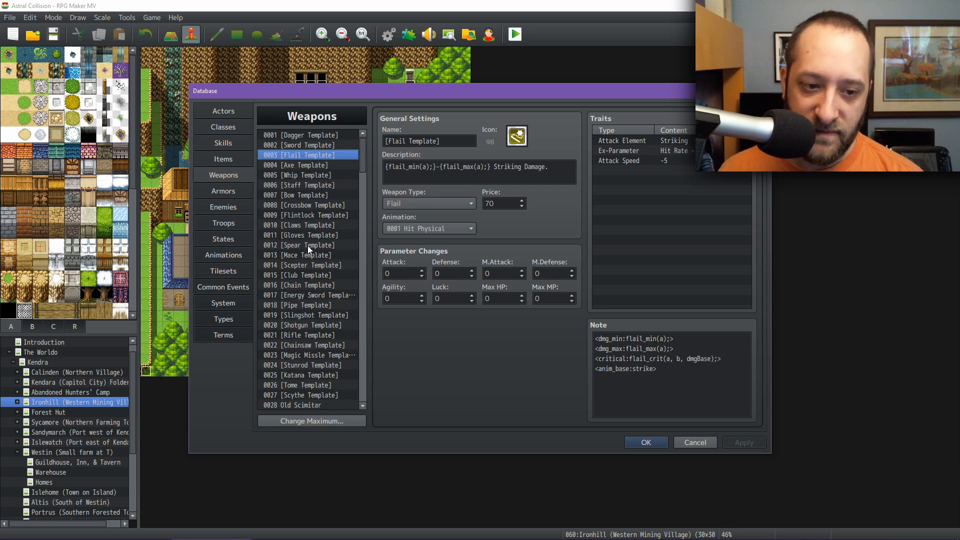
pyautogui.click(306, 226)
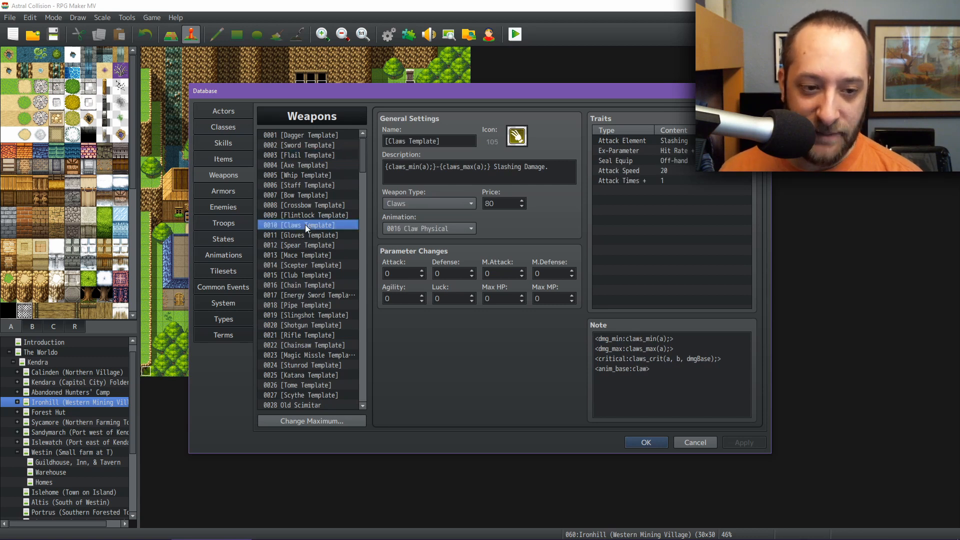
pyautogui.click(306, 206)
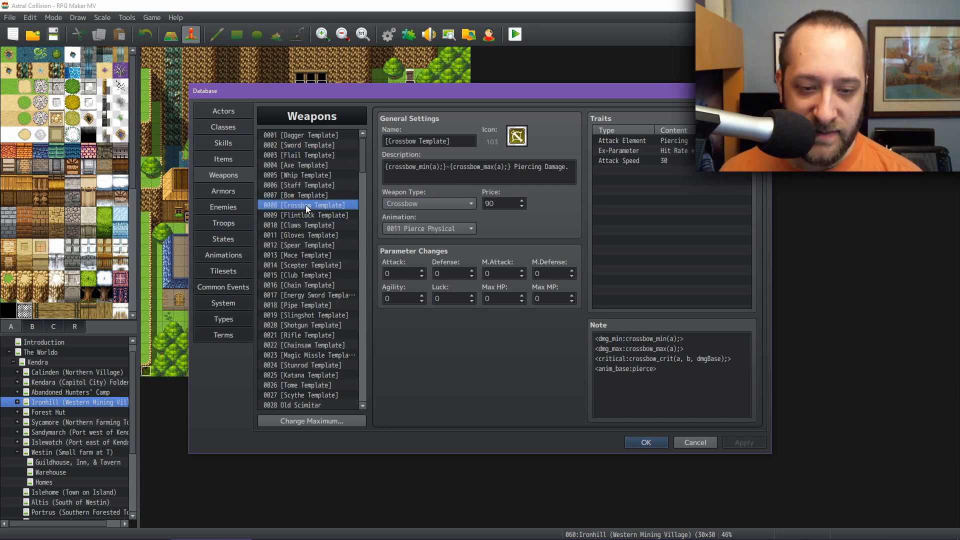
pyautogui.click(309, 216)
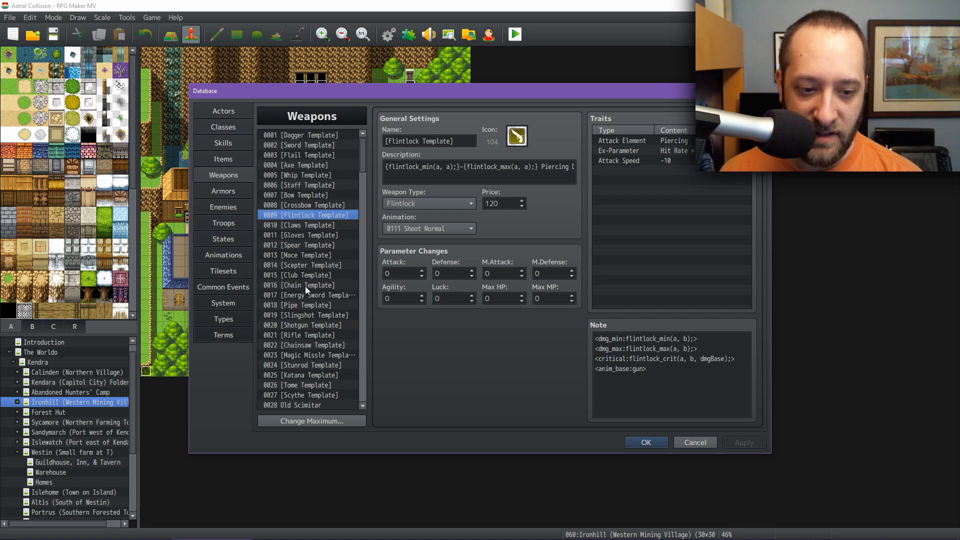
# Check the anim_base note tags of the Slingshot, Scepter, Magic Missle and Tome weapon templates
pyautogui.scroll(-1, 305, 286)
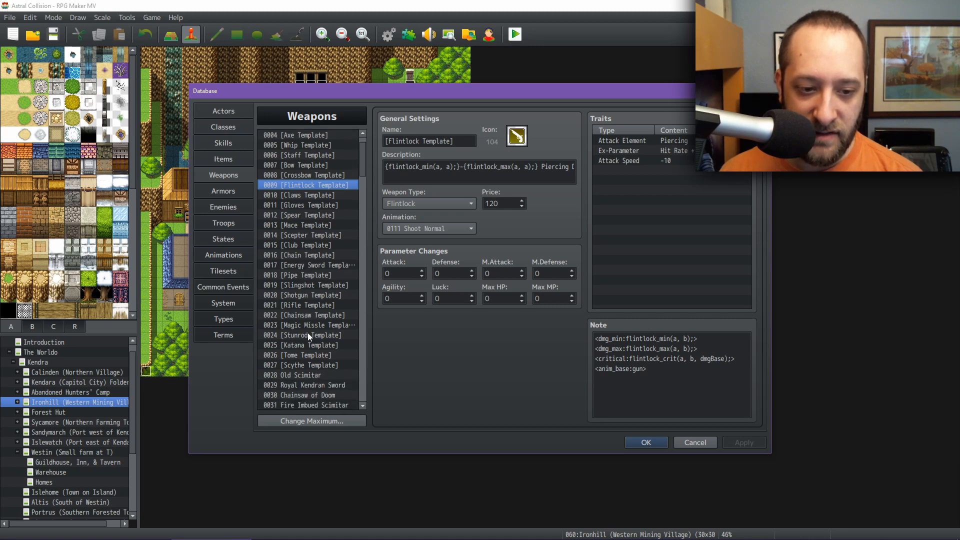
pyautogui.click(301, 285)
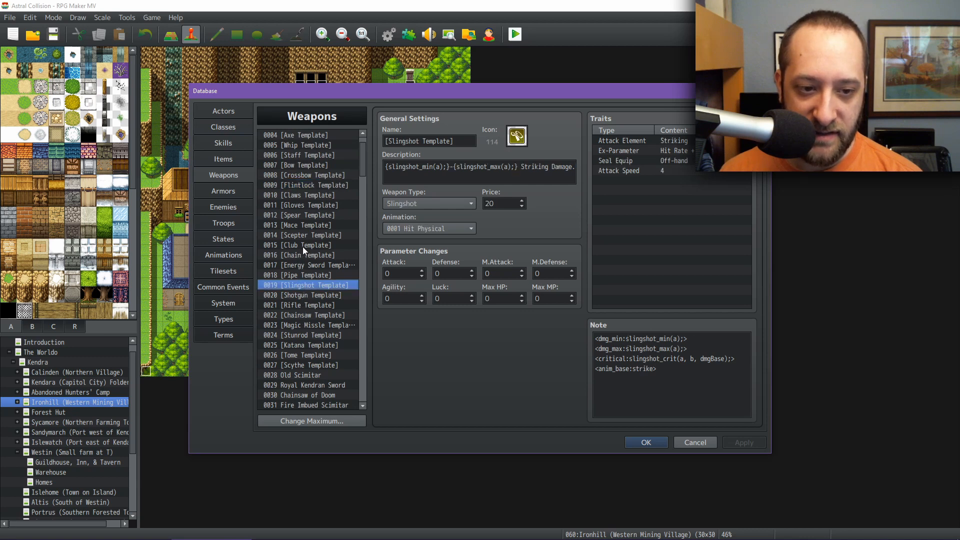
pyautogui.click(307, 234)
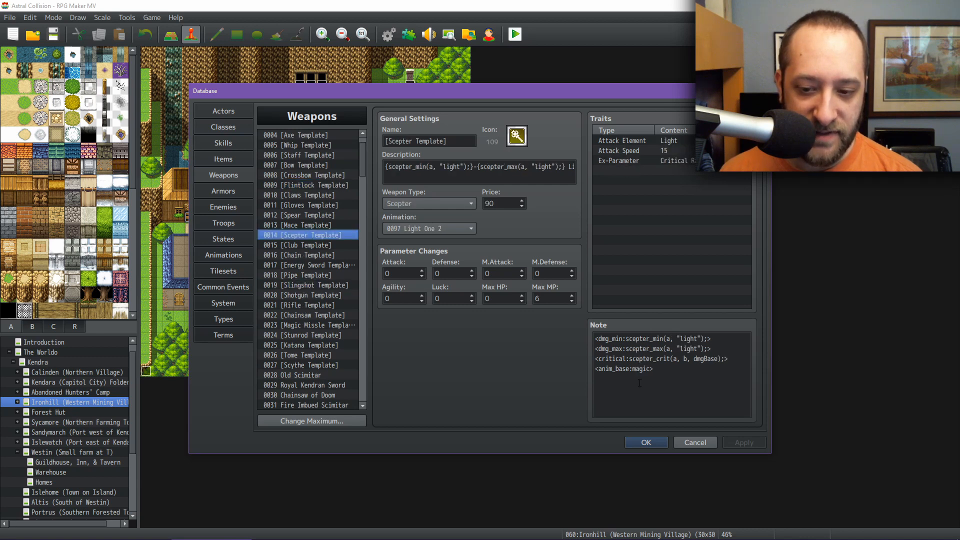
pyautogui.click(304, 324)
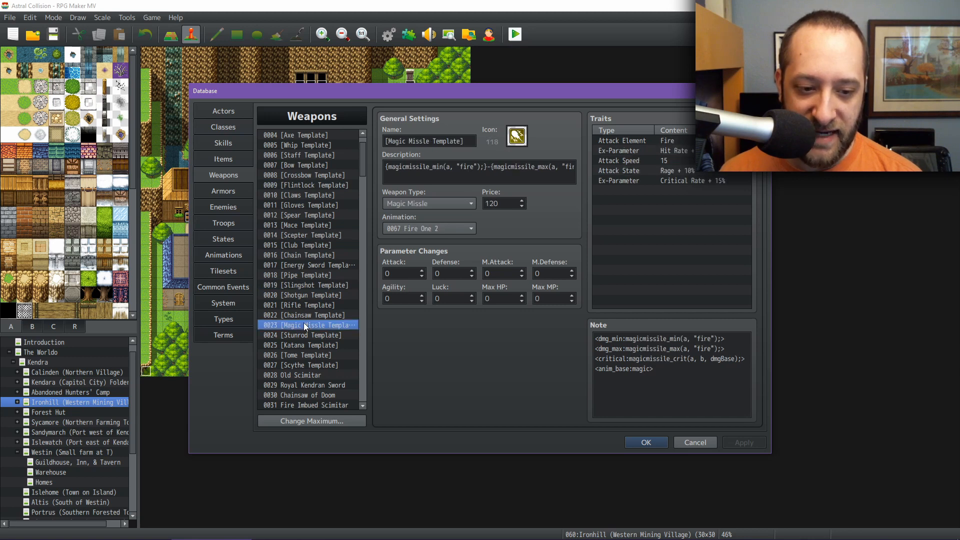
pyautogui.click(301, 355)
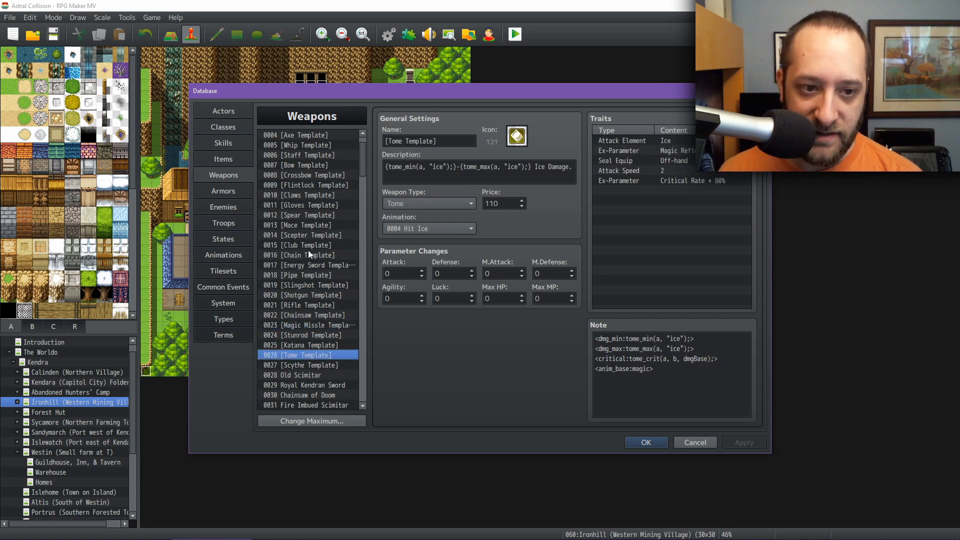
pyautogui.scroll(1, 309, 251)
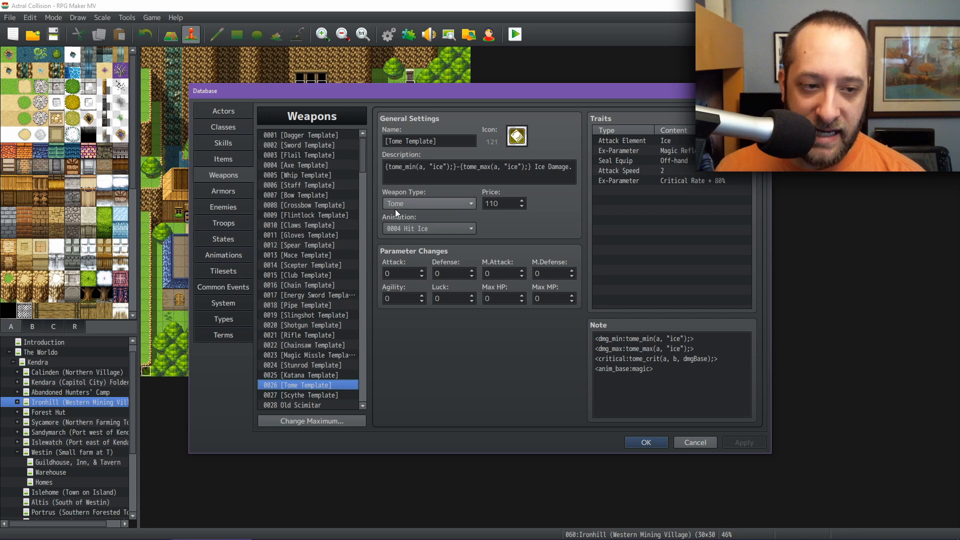
# Preview the Slorp animation in the database, check its Water3 source image and hue without changing them, and replay it
pyautogui.click(224, 258)
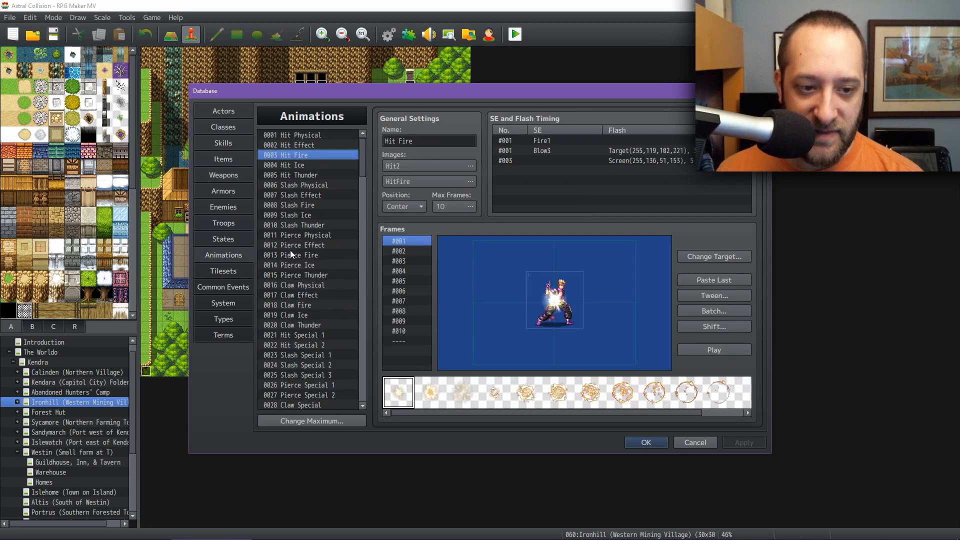
pyautogui.moveTo(364, 151); pyautogui.dragTo(353, 316)
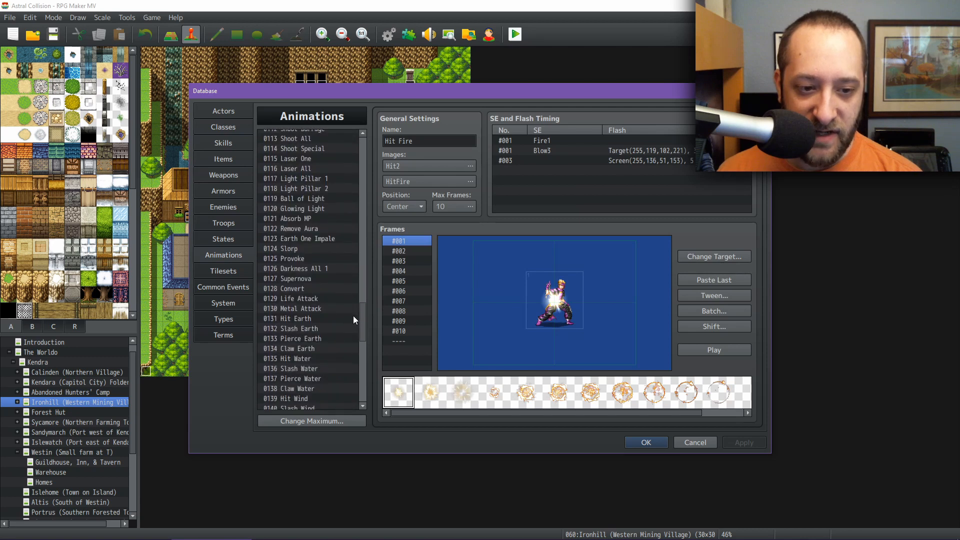
pyautogui.click(304, 248)
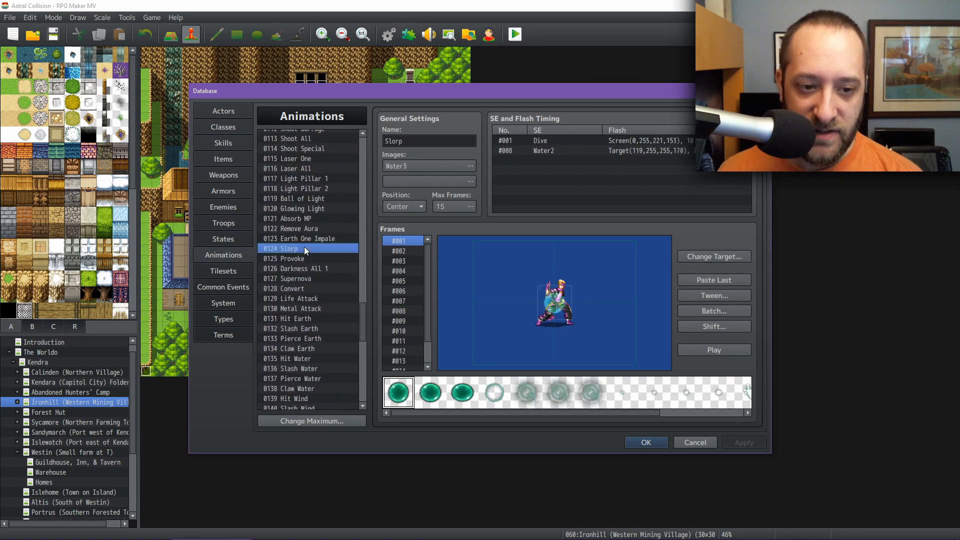
pyautogui.click(707, 349)
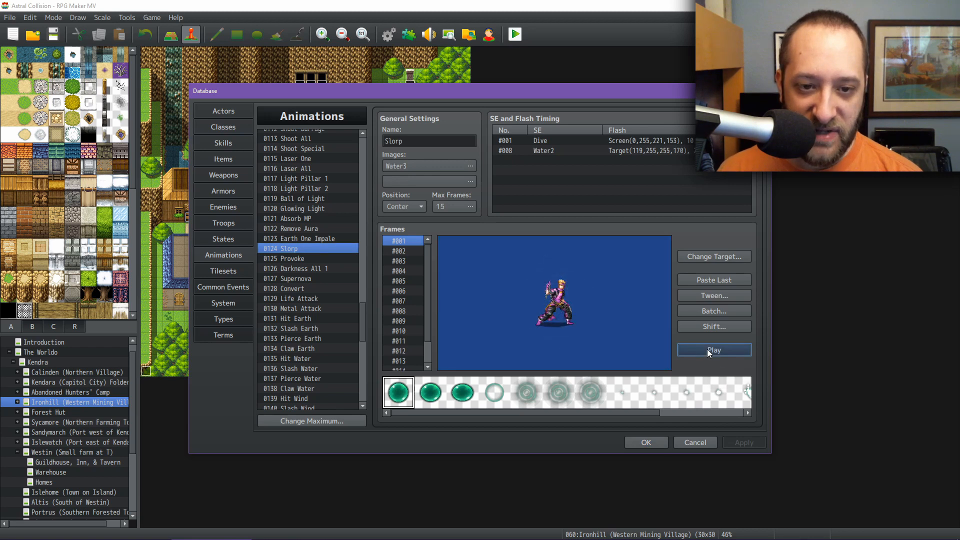
pyautogui.click(464, 164)
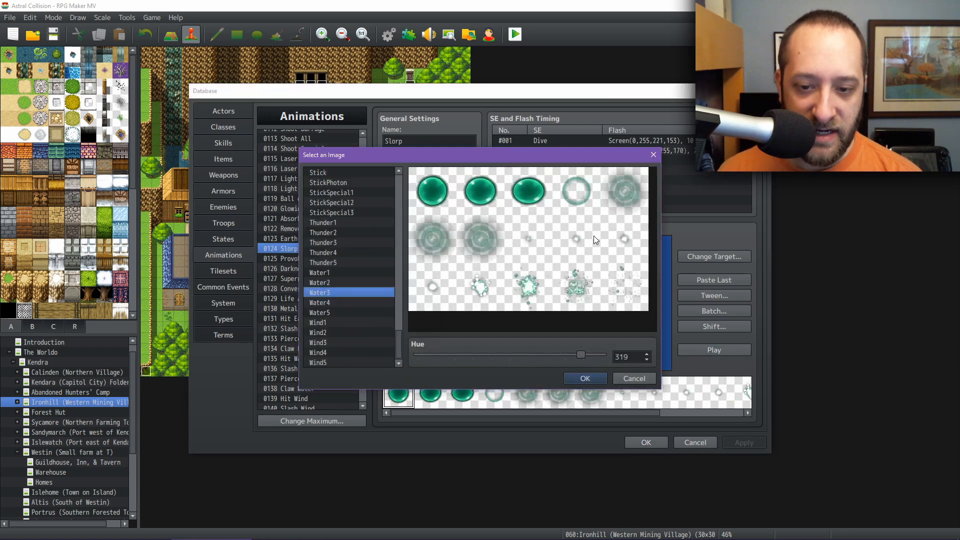
pyautogui.click(642, 375)
pyautogui.click(706, 353)
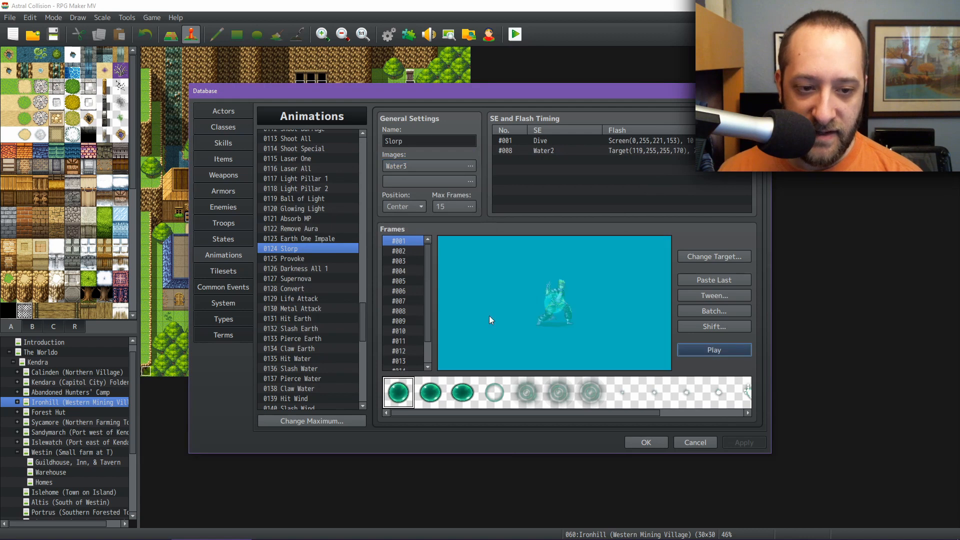
# Preview the Provoke, Darkness All 1 and Supernova animations one after another
pyautogui.click(286, 258)
pyautogui.click(707, 351)
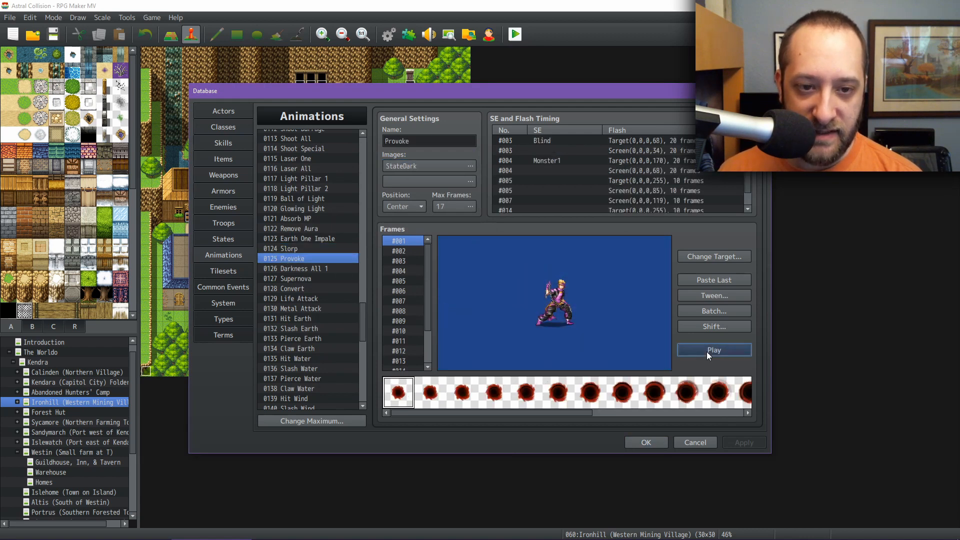
pyautogui.click(319, 269)
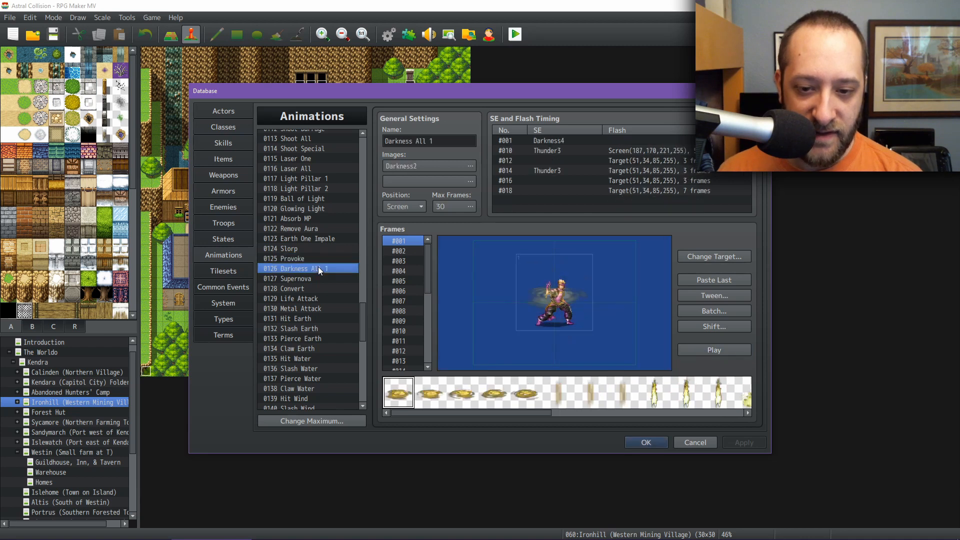
pyautogui.click(707, 348)
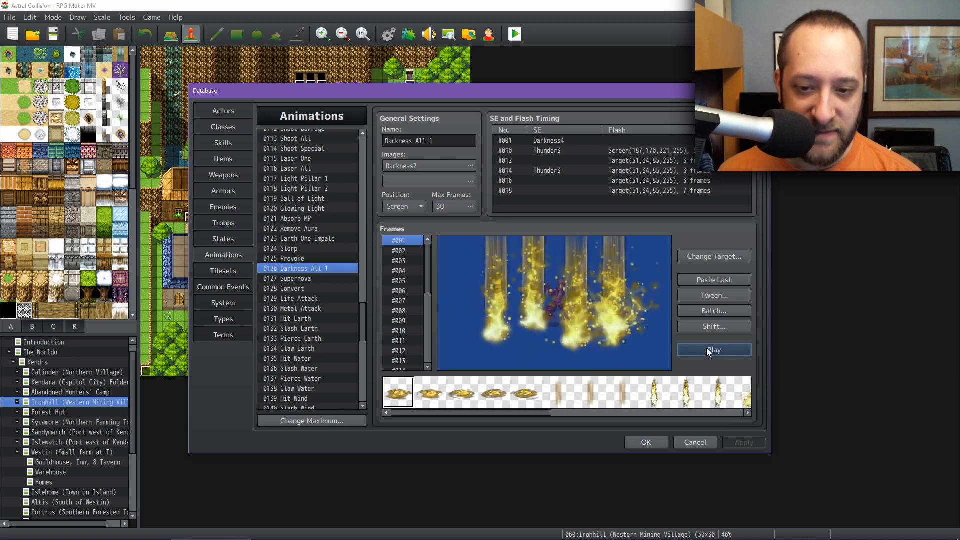
pyautogui.click(294, 278)
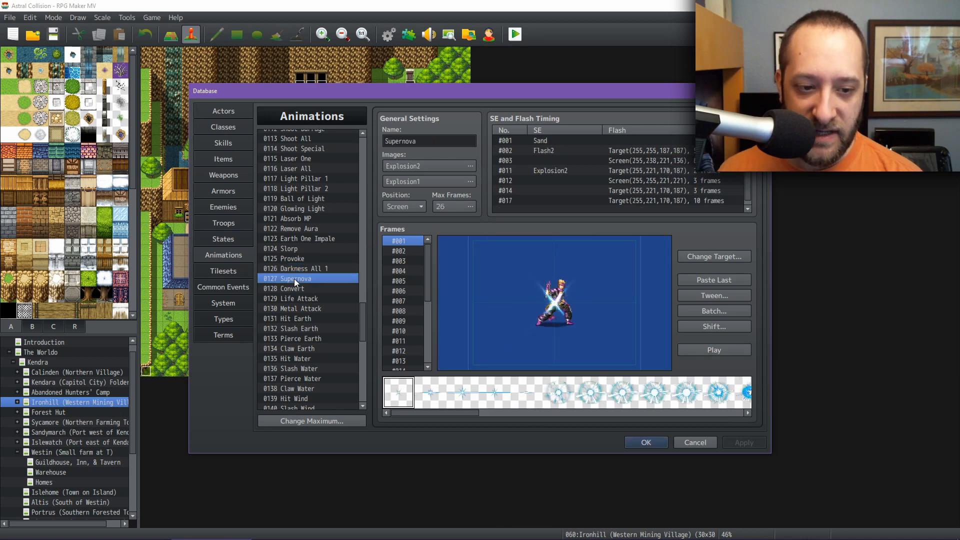
pyautogui.click(702, 350)
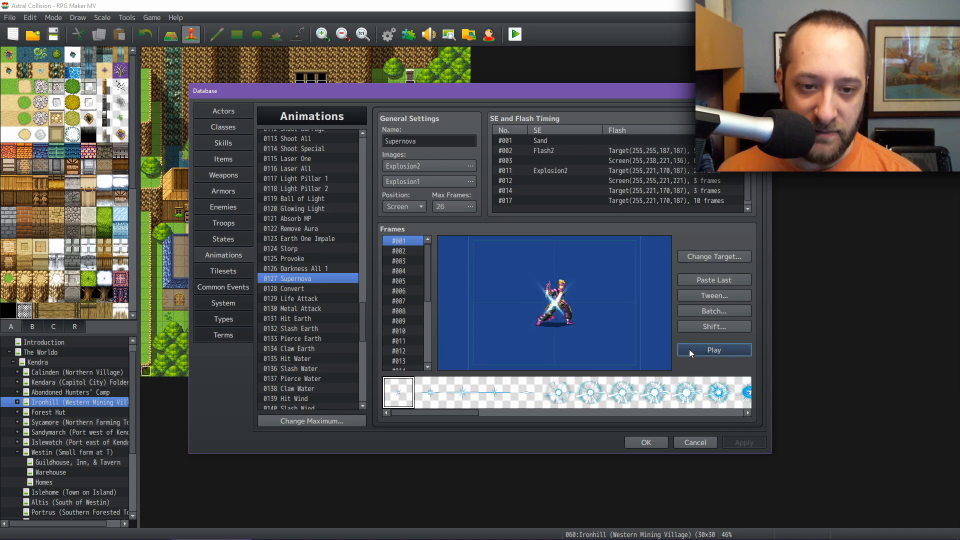
# Play the Convert animation and compare it with the Powerdown 3 animation
pyautogui.click(308, 288)
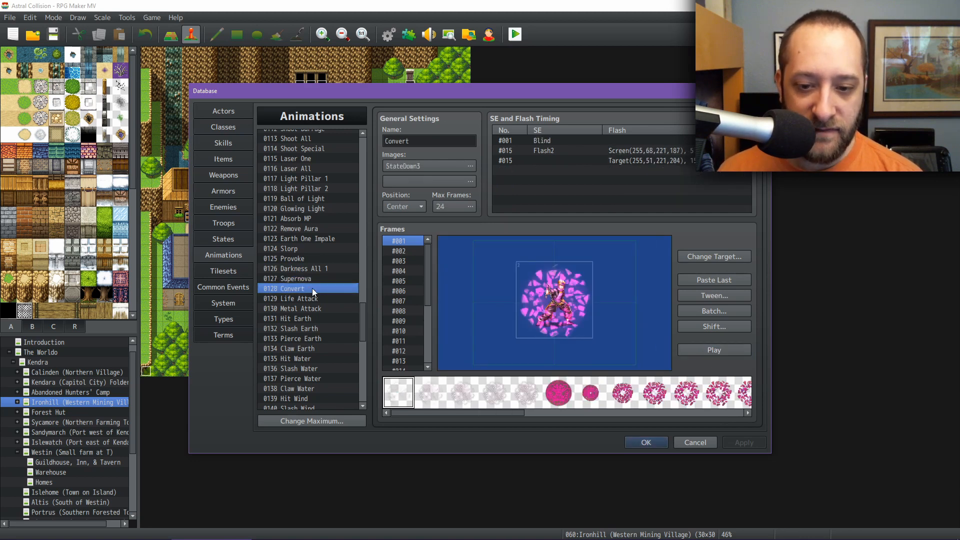
pyautogui.click(715, 350)
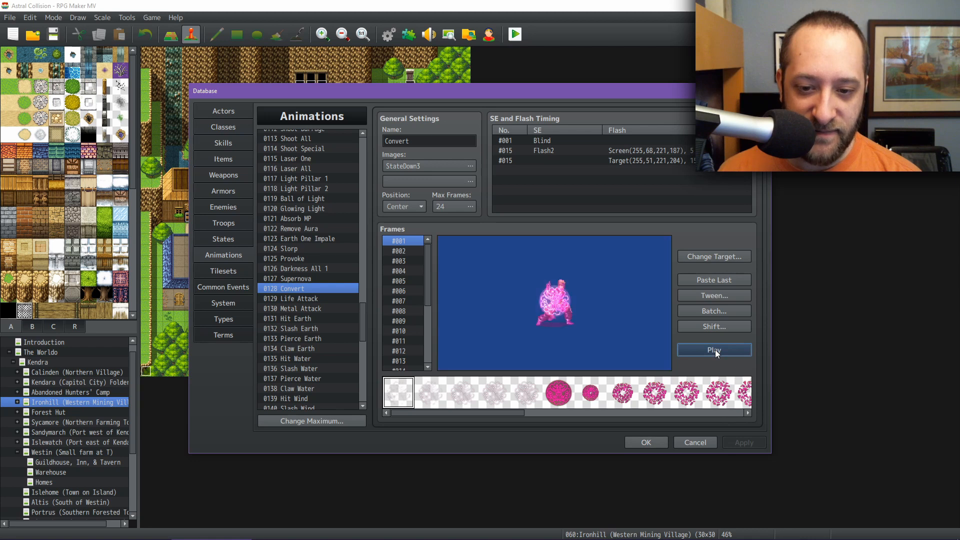
pyautogui.scroll(2, 336, 272)
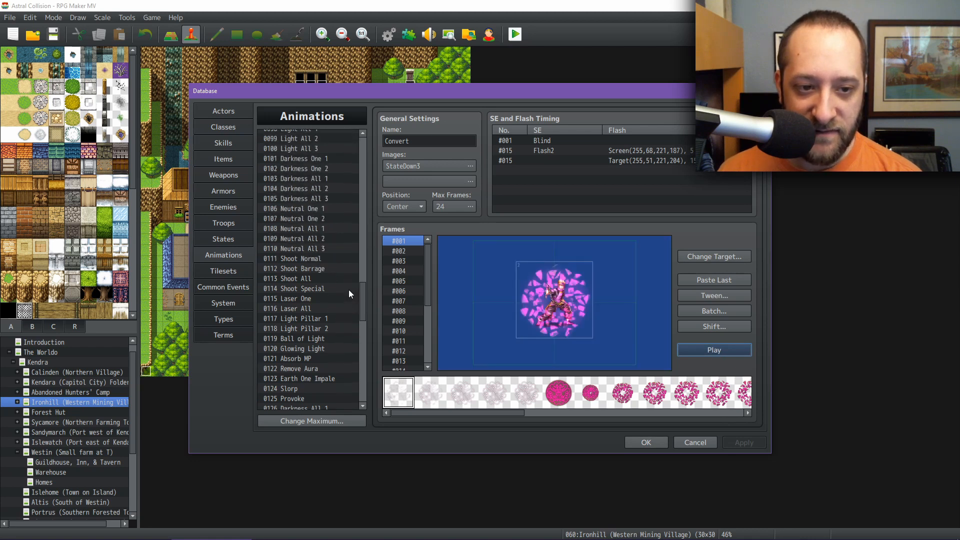
pyautogui.moveTo(361, 312); pyautogui.dragTo(362, 230)
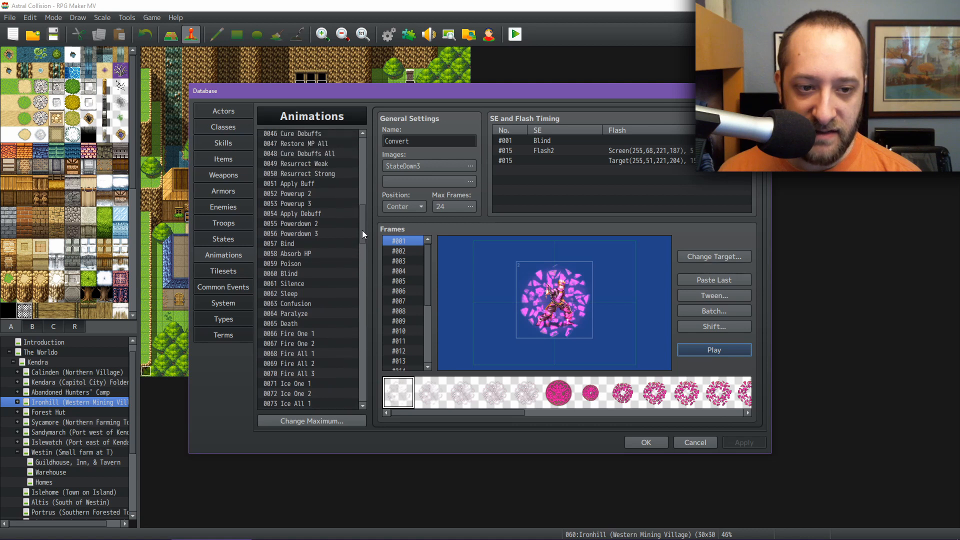
pyautogui.click(317, 234)
pyautogui.click(707, 350)
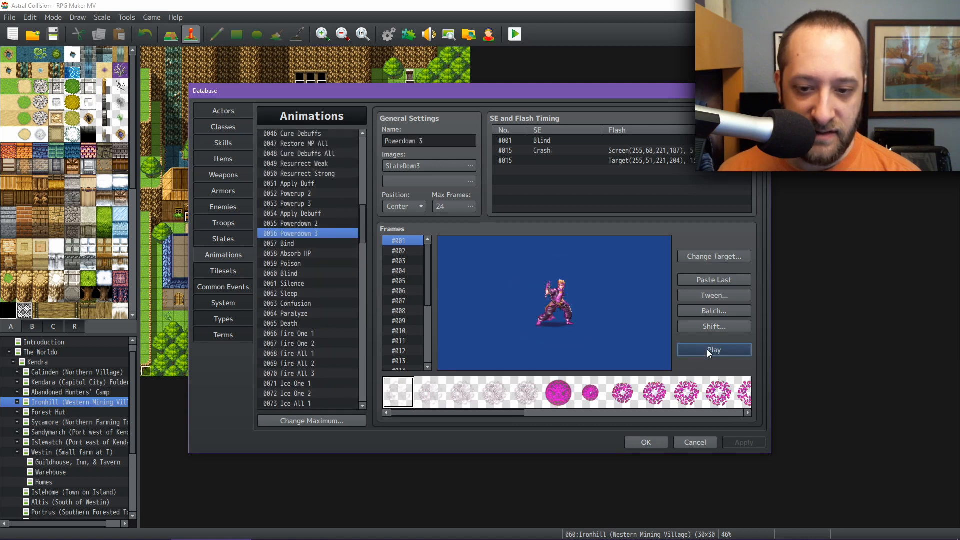
# Replay the Powerdown 3 animation, then play Convert several times to compare the two
pyautogui.click(707, 349)
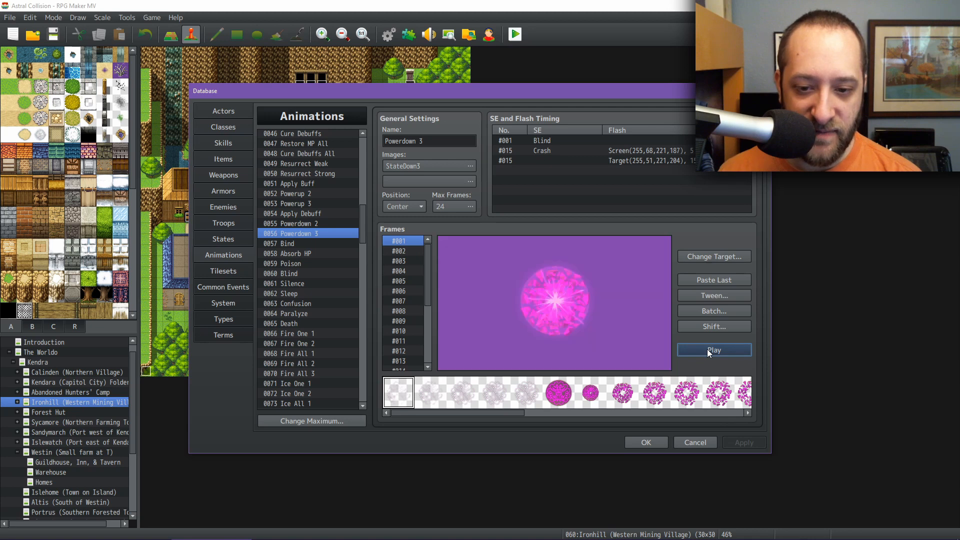
pyautogui.moveTo(362, 214); pyautogui.dragTo(356, 309)
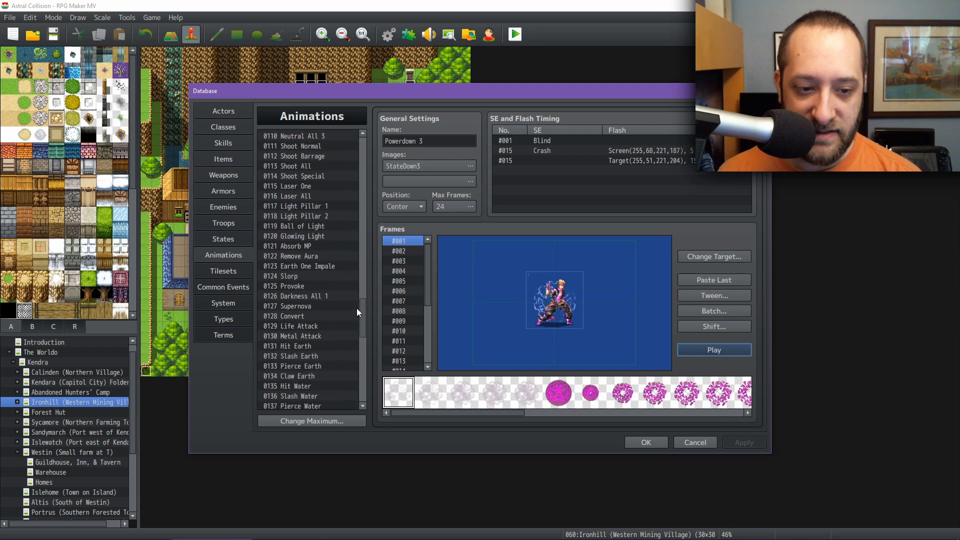
pyautogui.click(300, 316)
pyautogui.click(718, 350)
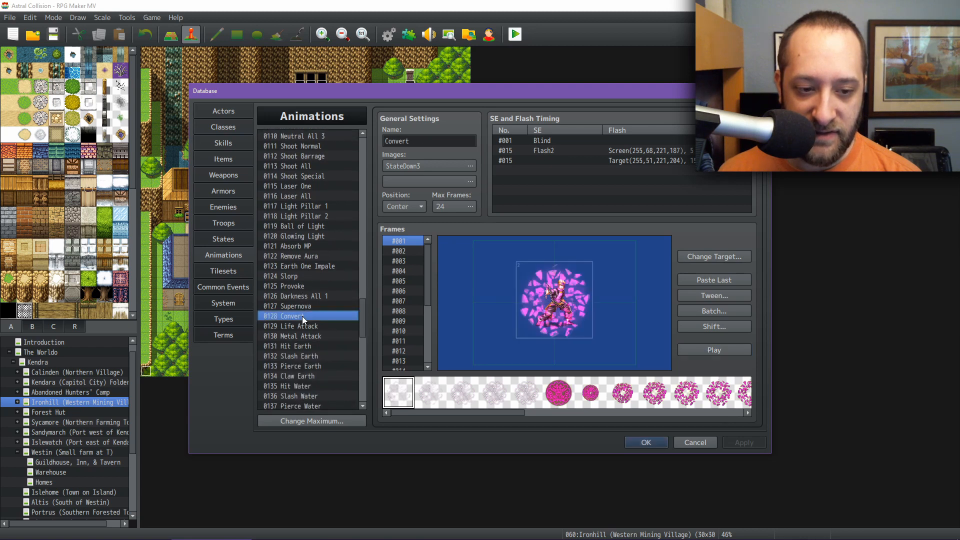
pyautogui.click(719, 351)
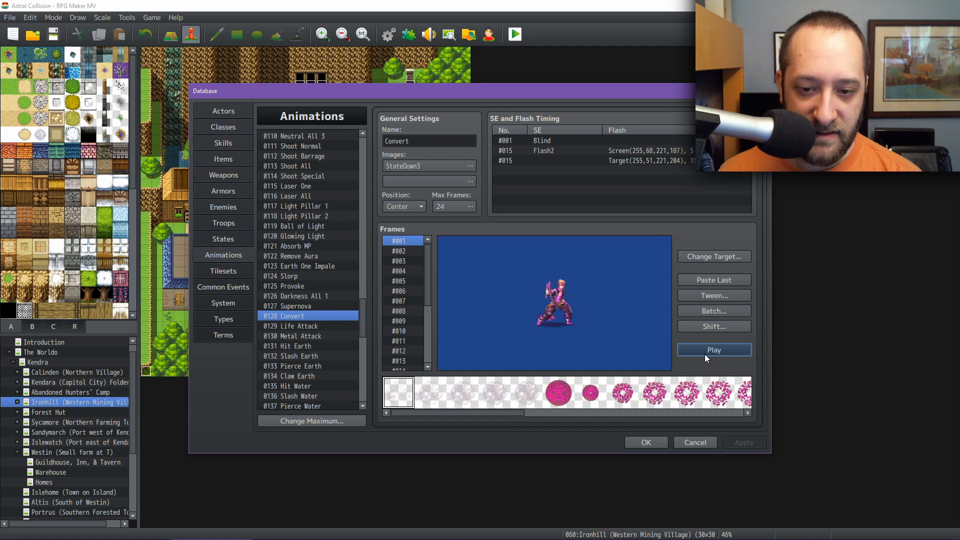
pyautogui.click(705, 356)
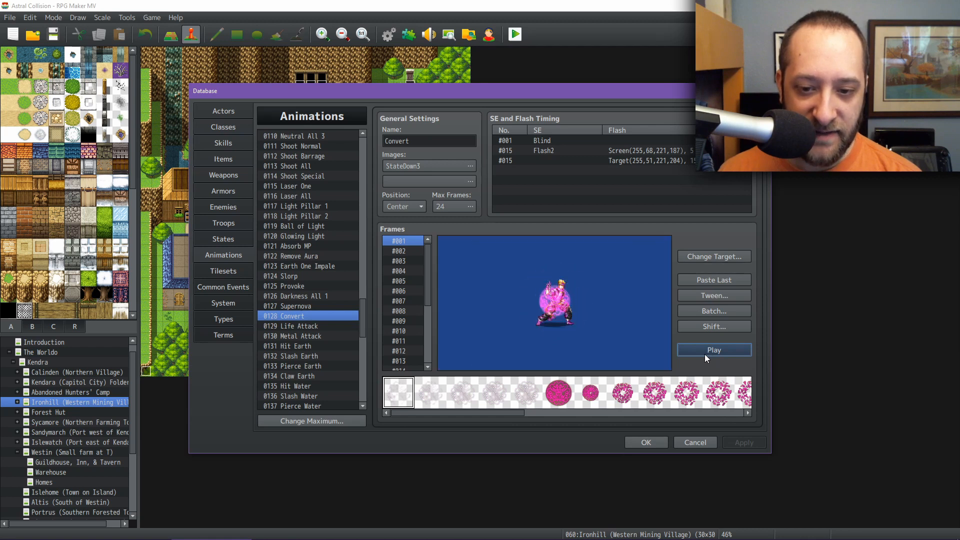
# Preview the Life Attack and Metal Attack animations, playing each one more than once
pyautogui.scroll(-2, 311, 319)
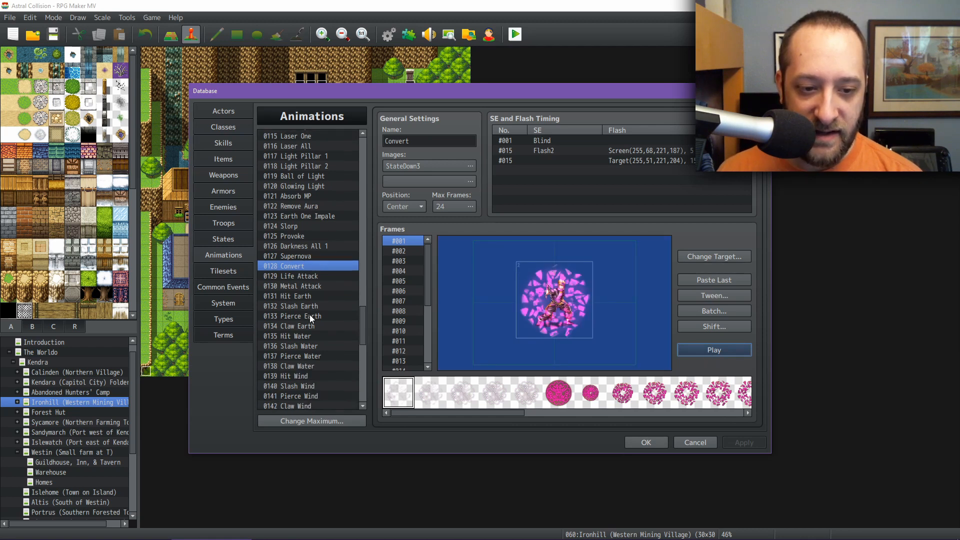
pyautogui.click(316, 275)
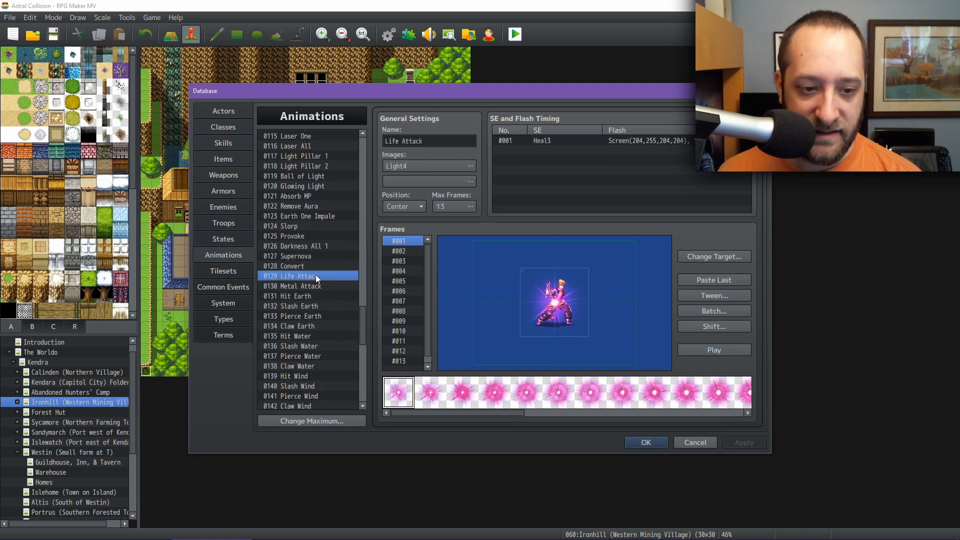
pyautogui.click(716, 352)
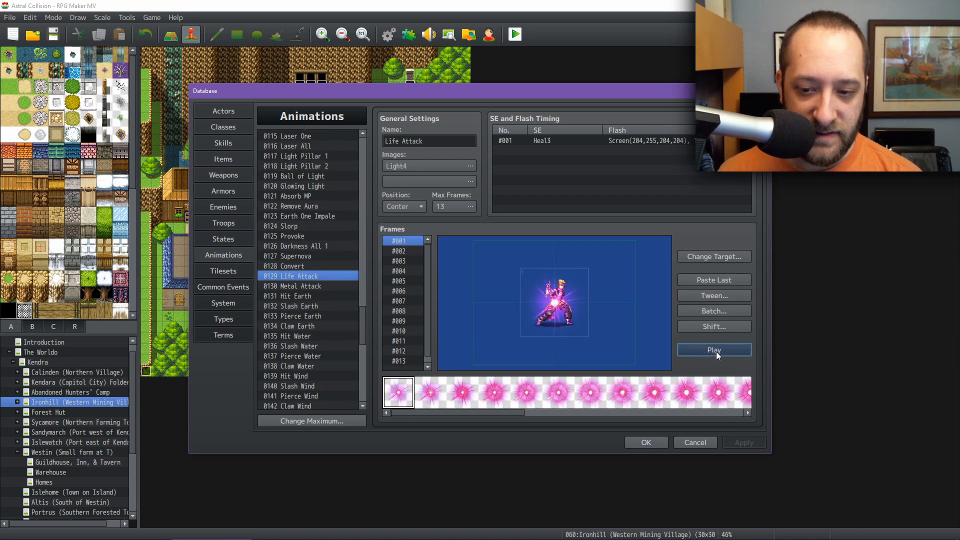
pyautogui.click(716, 352)
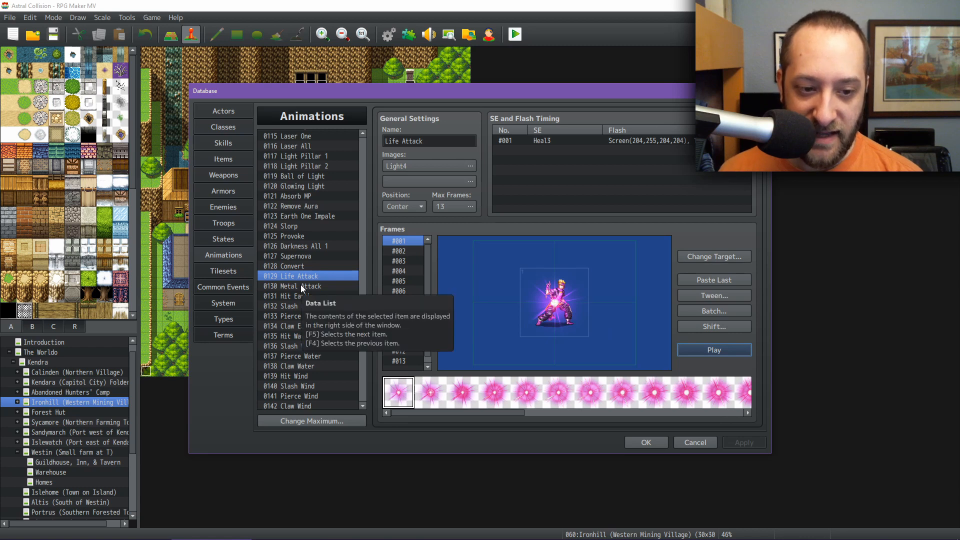
pyautogui.click(301, 285)
pyautogui.click(702, 346)
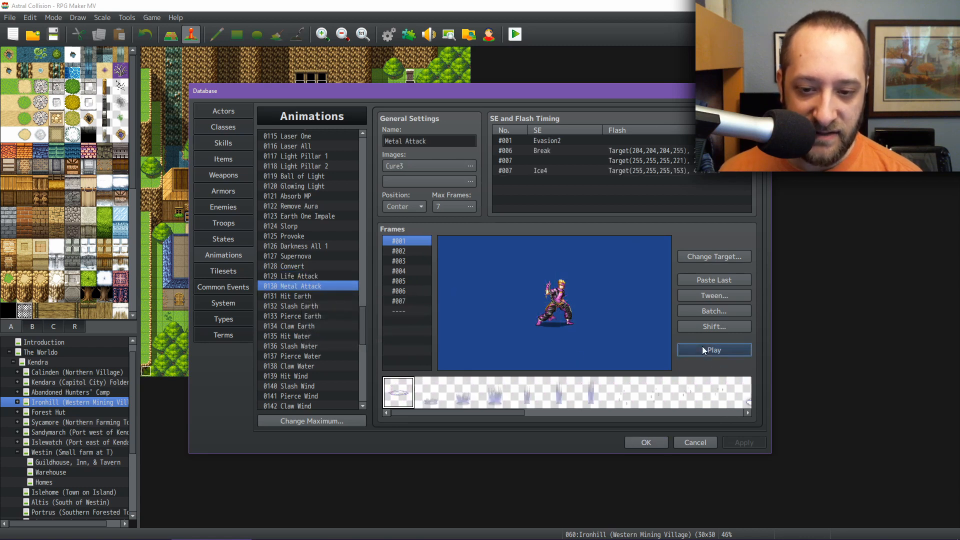
pyautogui.click(703, 346)
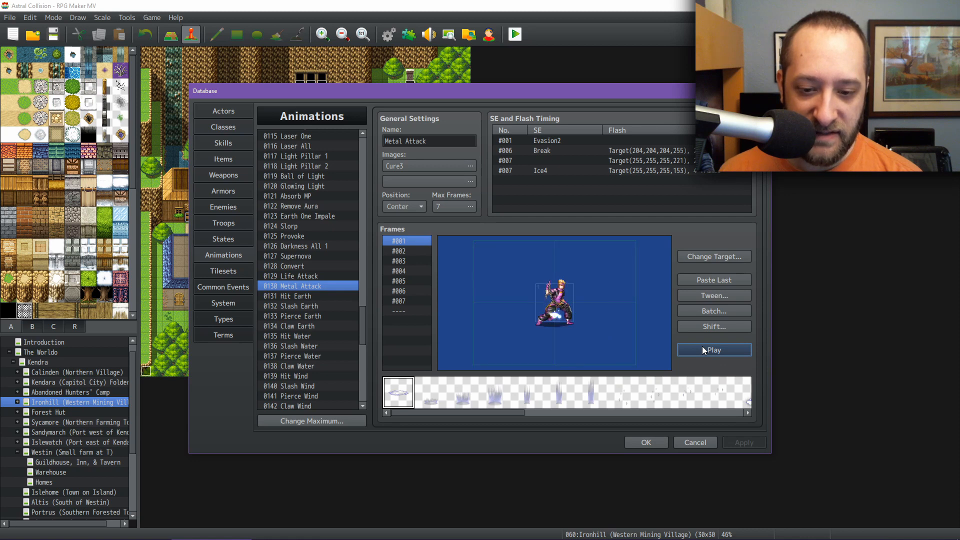
pyautogui.click(702, 346)
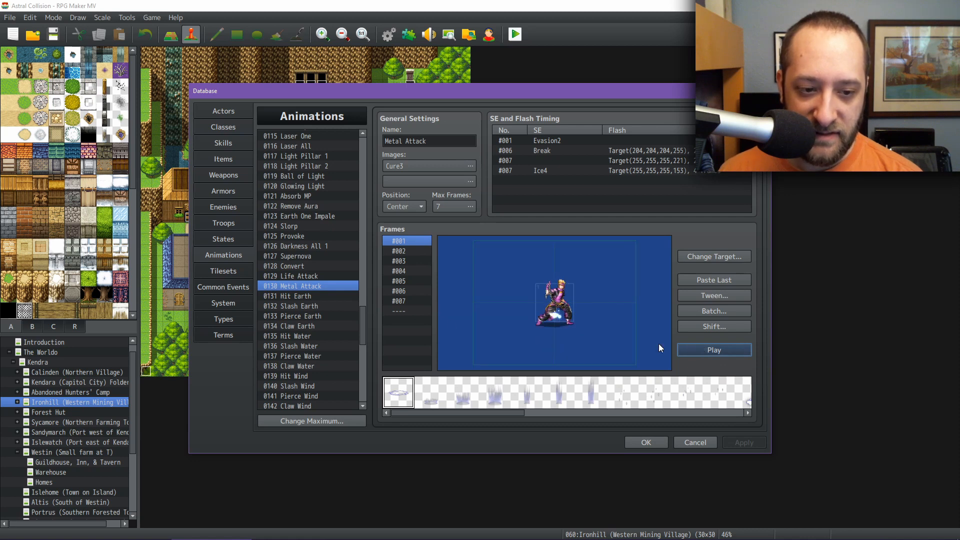
# Batch-set the blend of Hit Earth's frames 1 to 11, cells 1 to 16, to Normal, playing the animation before and after
pyautogui.click(309, 295)
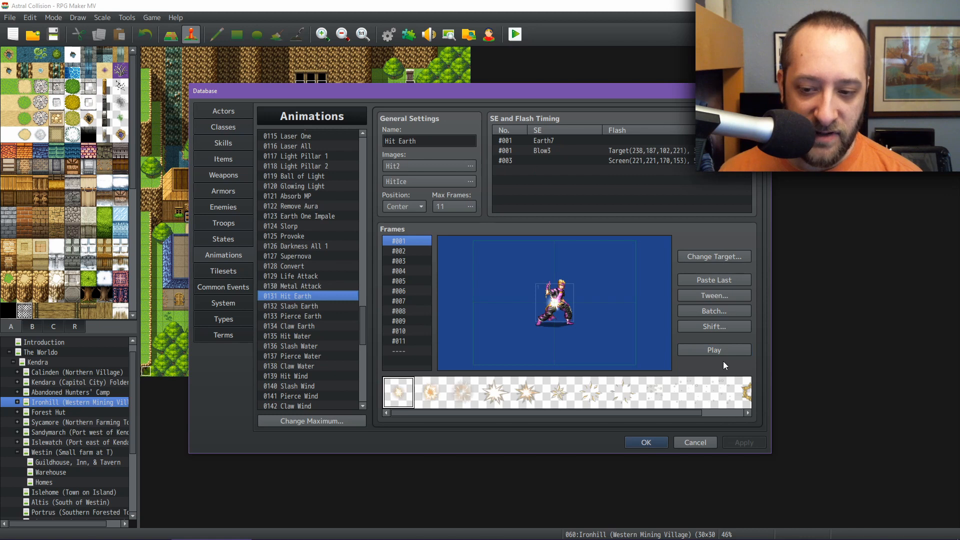
pyautogui.click(705, 346)
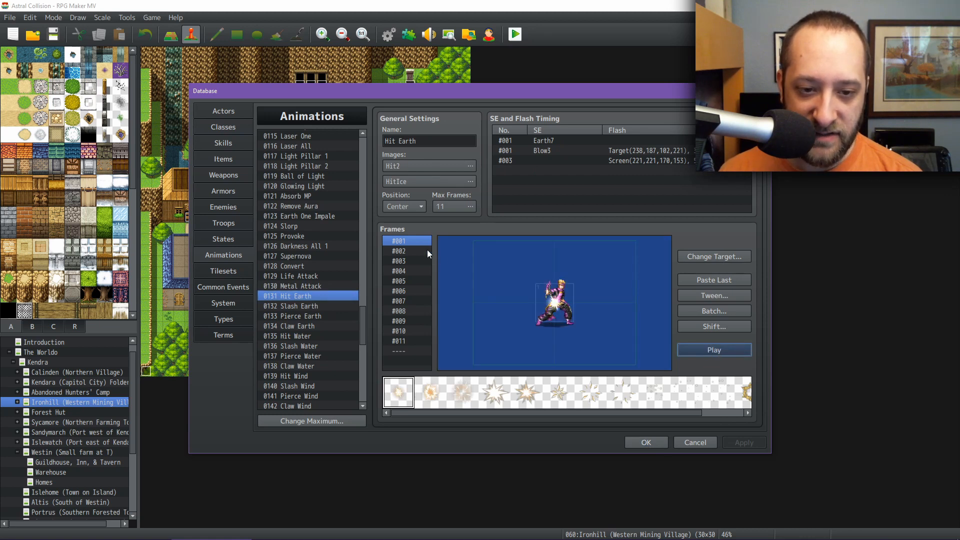
pyautogui.click(697, 310)
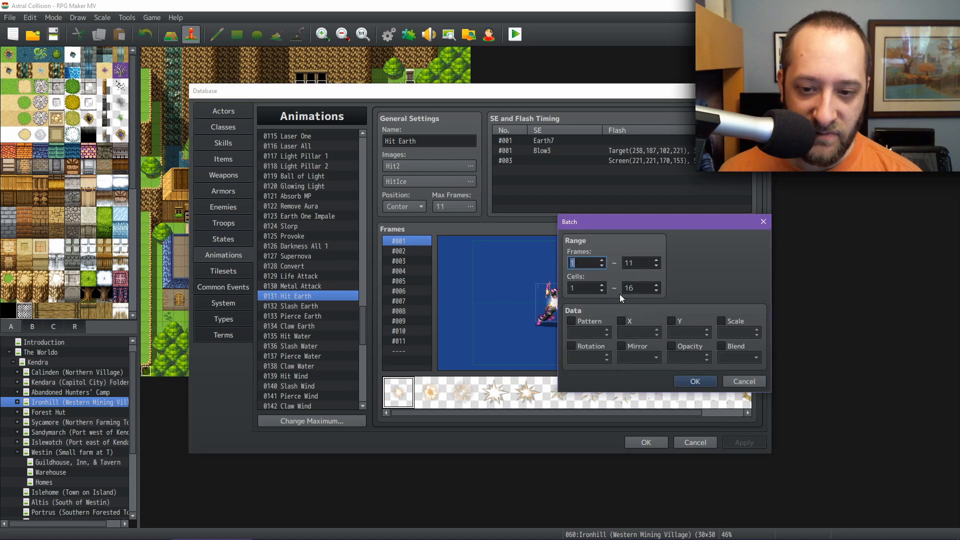
pyautogui.click(722, 346)
pyautogui.click(734, 357)
pyautogui.click(695, 381)
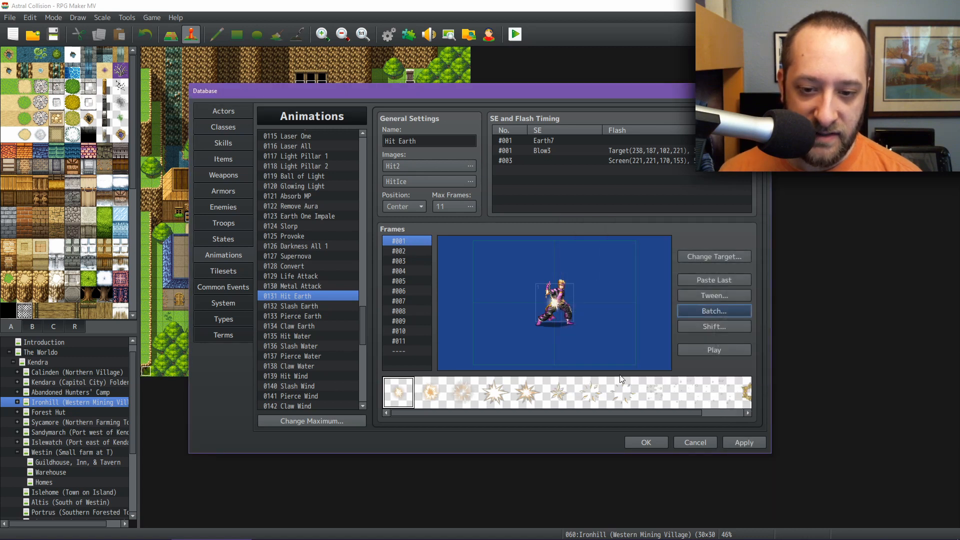
pyautogui.click(708, 354)
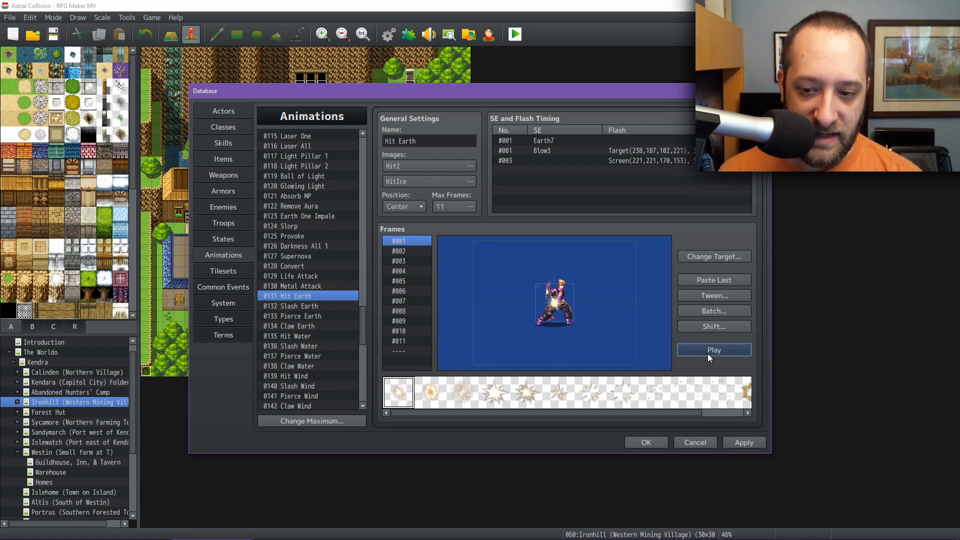
pyautogui.click(707, 353)
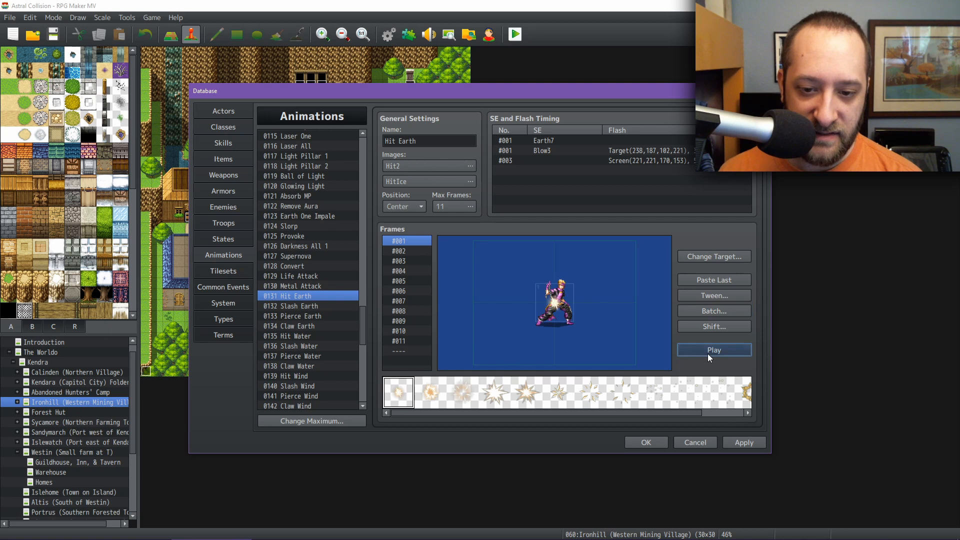
pyautogui.click(707, 352)
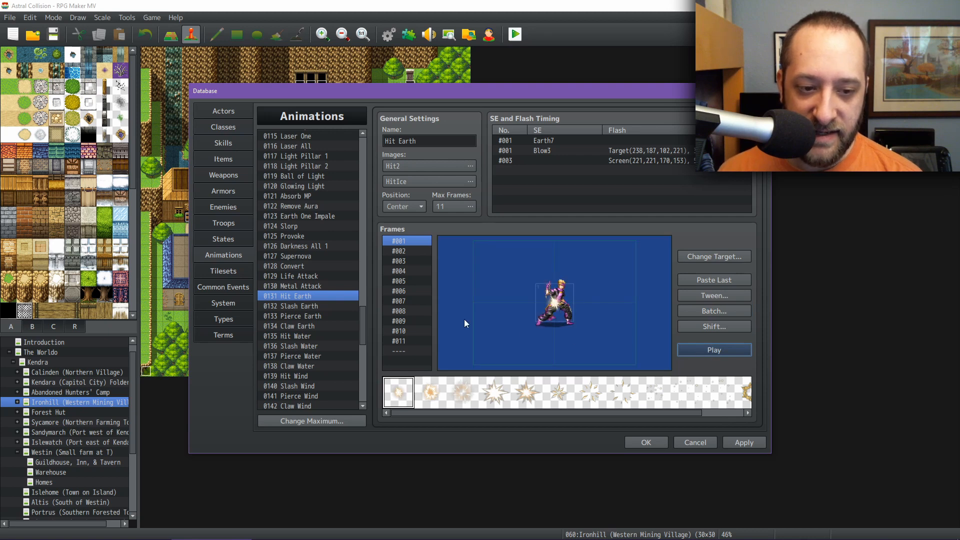
# Check the cell properties and blend options in Hit Earth's first frame and its batch settings without changing them, and replay the animation
pyautogui.moveTo(520, 414); pyautogui.dragTo(612, 414)
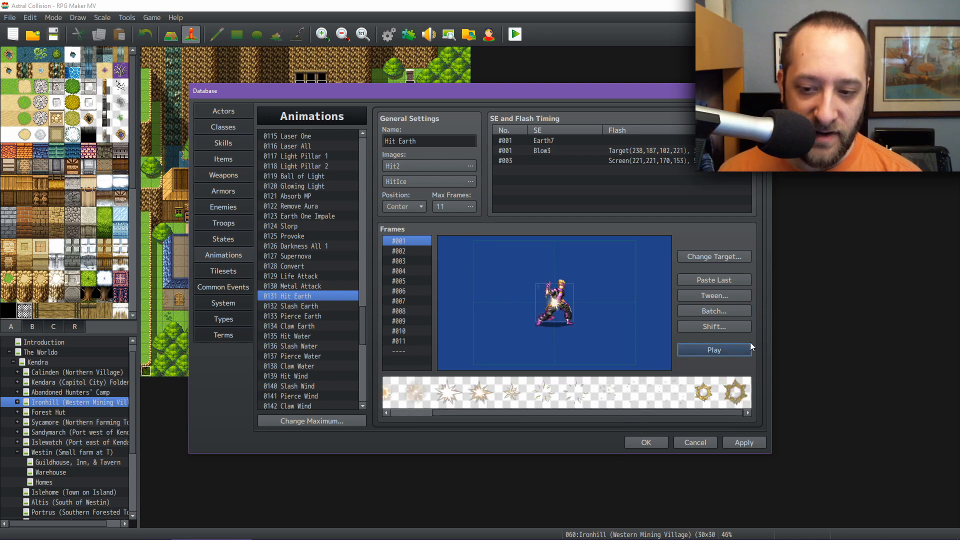
pyautogui.rightClick(561, 299)
pyautogui.click(569, 318)
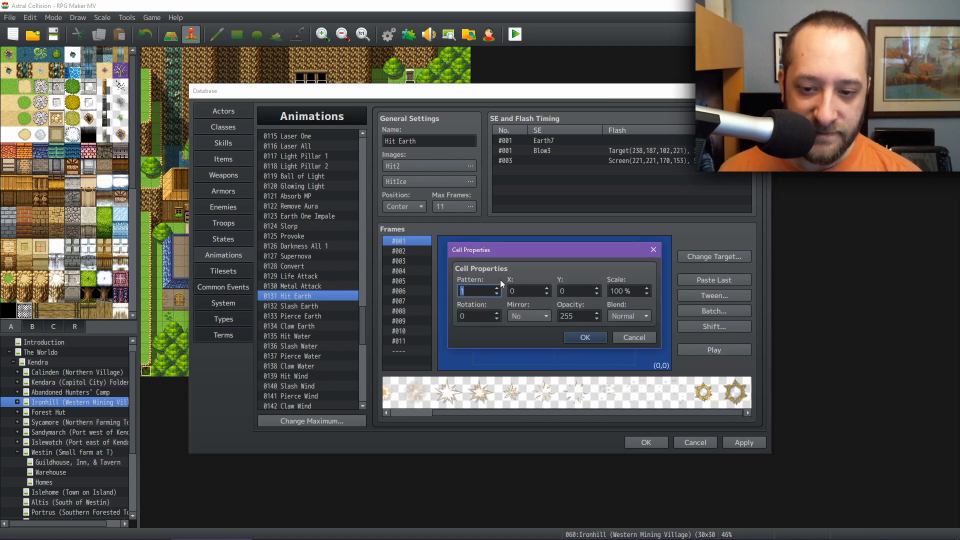
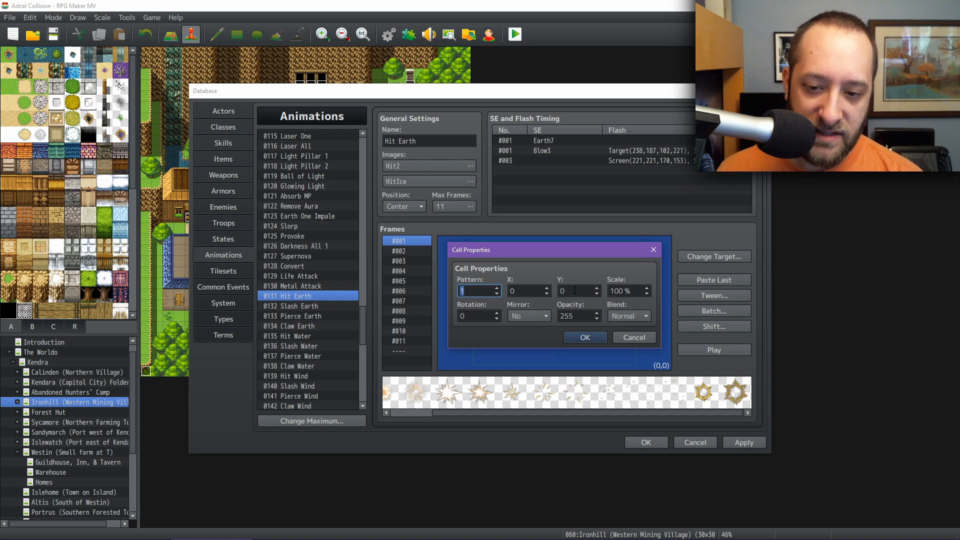
pyautogui.click(631, 315)
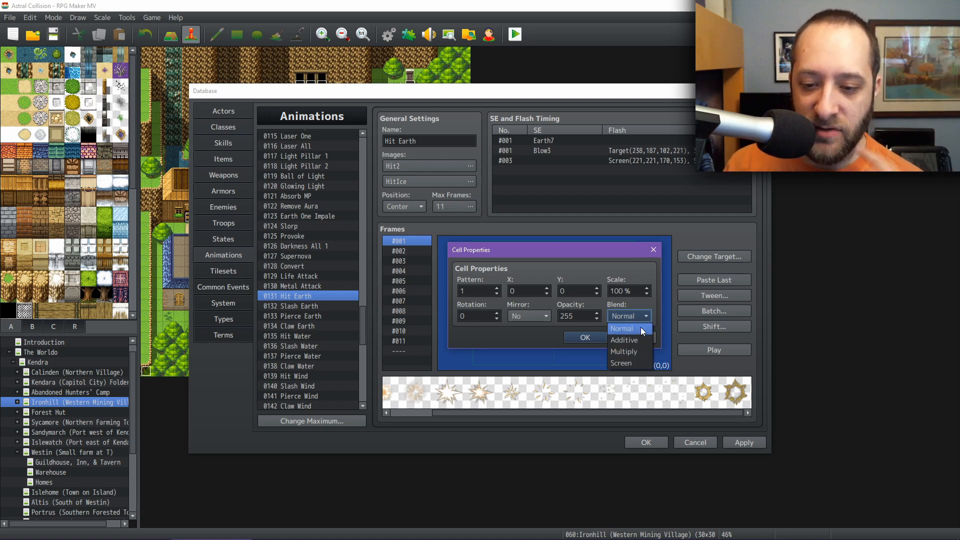
pyautogui.click(656, 334)
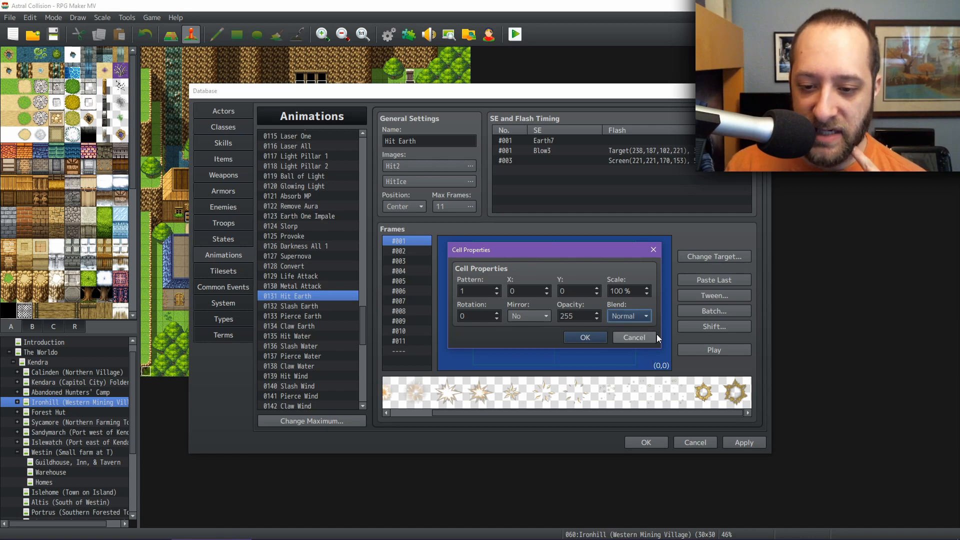
pyautogui.click(651, 338)
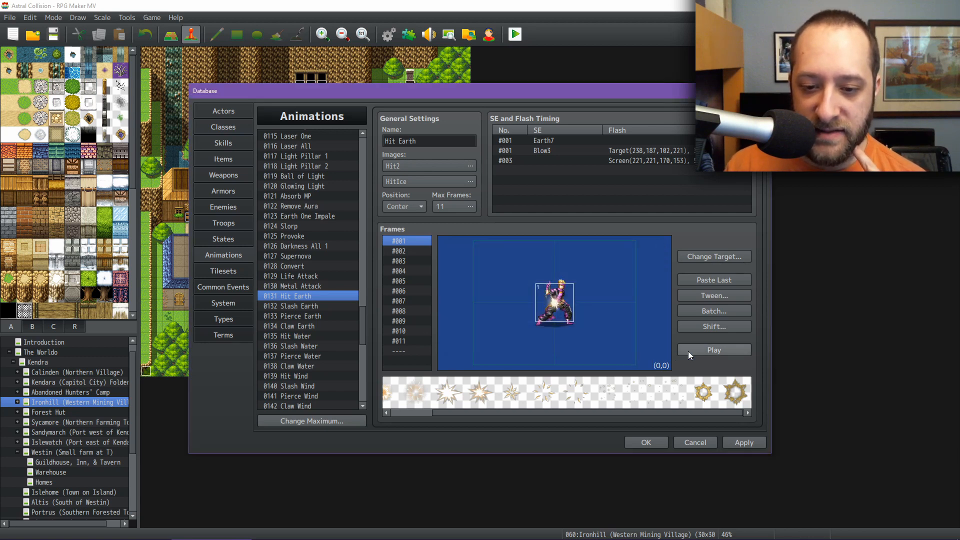
pyautogui.click(720, 351)
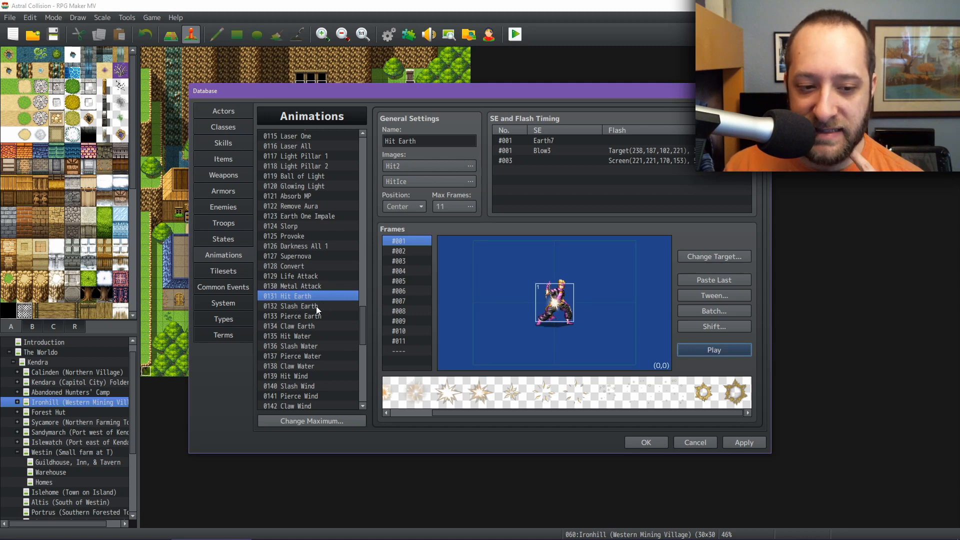
pyautogui.click(709, 311)
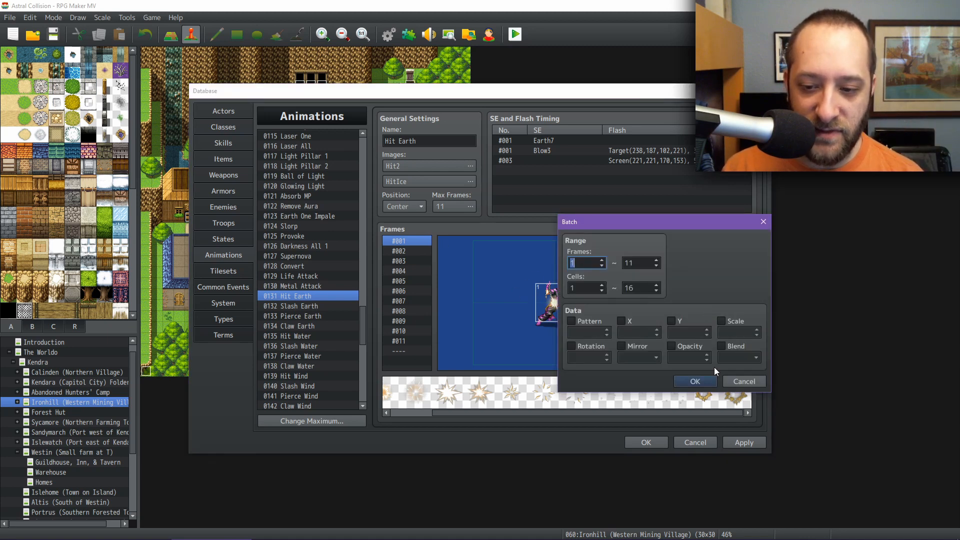
pyautogui.click(744, 381)
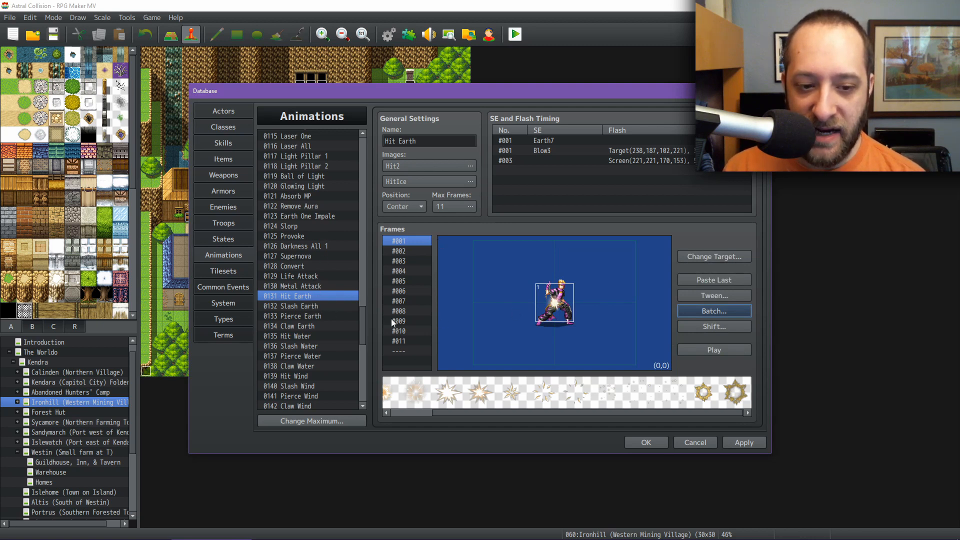
# Batch-set the blend of Slash Earth's frames 1 to 8, cells 1 to 16, to Normal, playing the animation before and after
pyautogui.moveTo(364, 312)
pyautogui.mouseDown()
pyautogui.moveTo(361, 371)
pyautogui.moveTo(363, 315)
pyautogui.mouseUp()
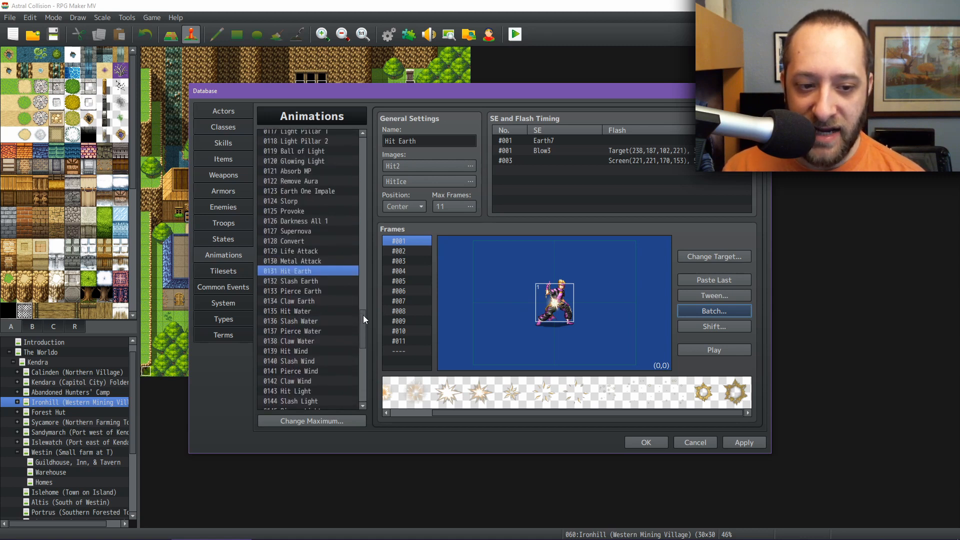
pyautogui.click(312, 280)
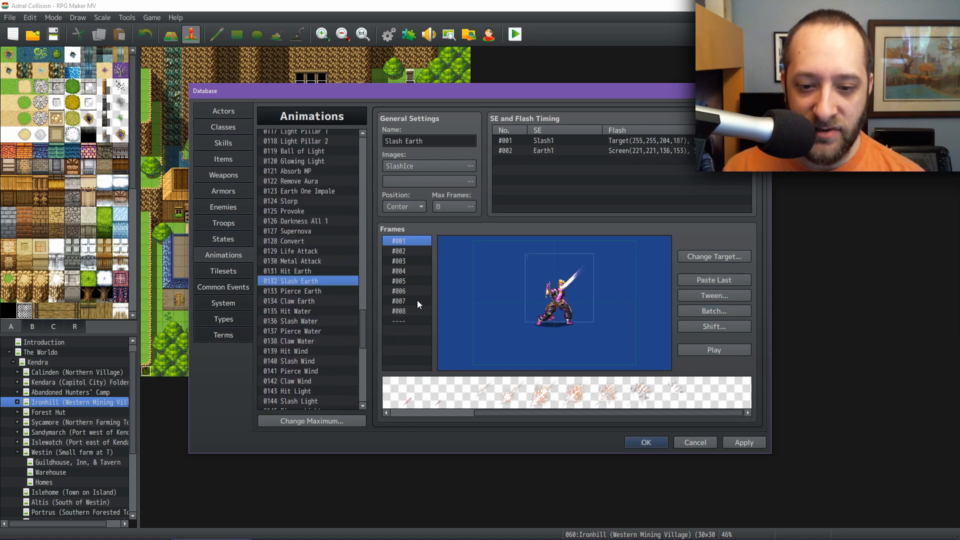
pyautogui.click(715, 348)
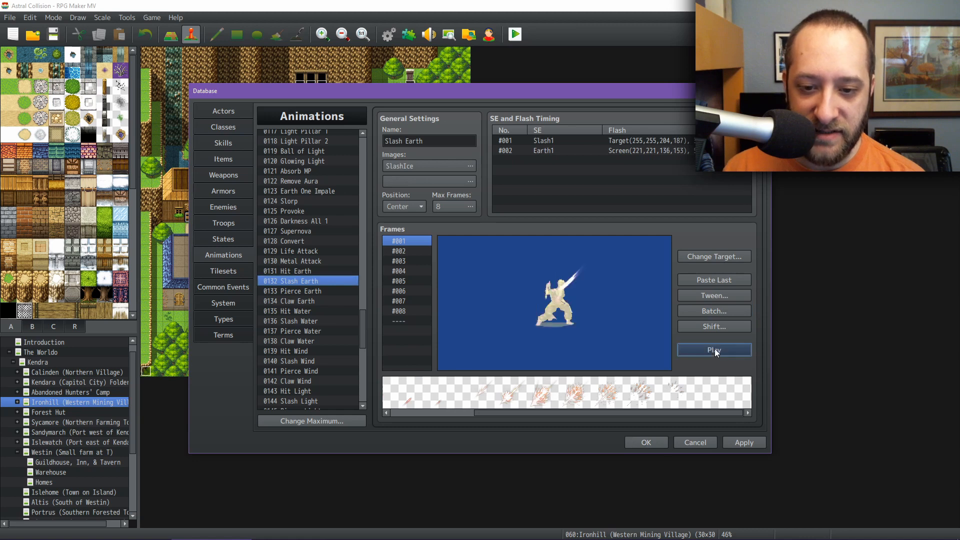
pyautogui.click(719, 311)
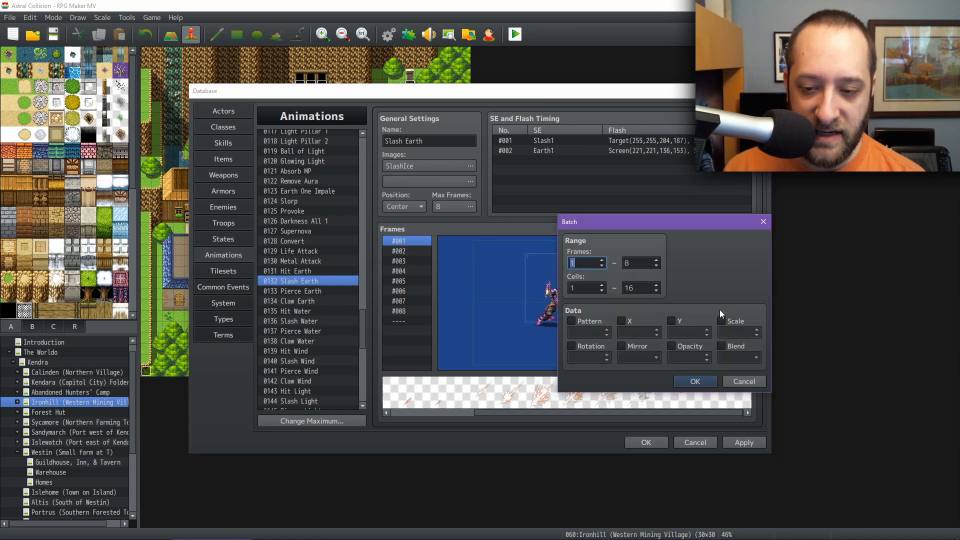
pyautogui.click(733, 346)
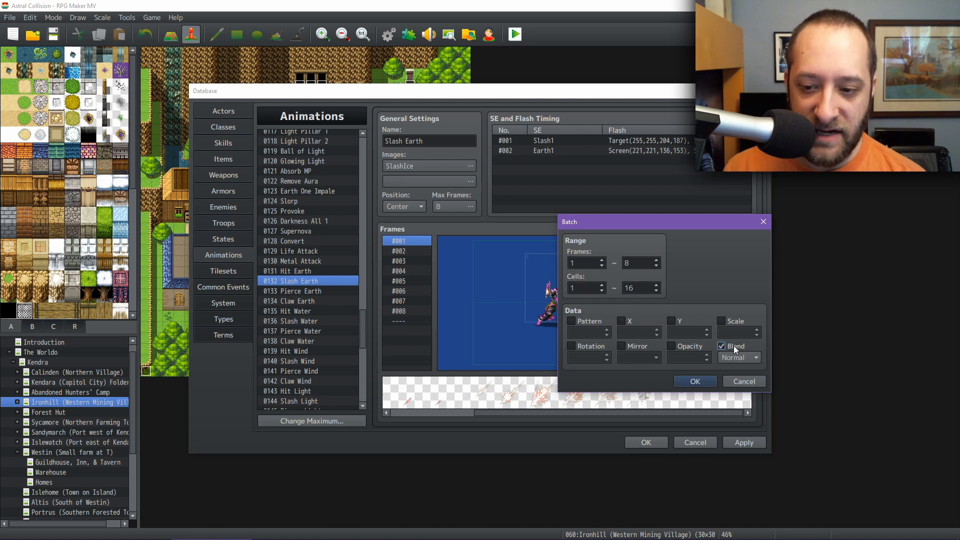
pyautogui.click(688, 378)
pyautogui.click(712, 347)
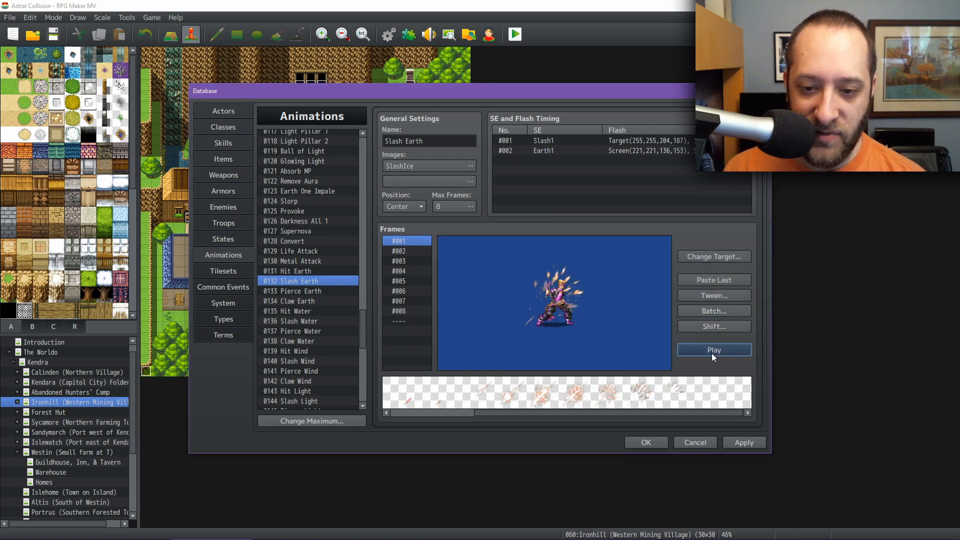
# Preview the Pierce Earth animation and check the screen flash settings of its frame 4 Earth1 timing without changing them
pyautogui.click(315, 290)
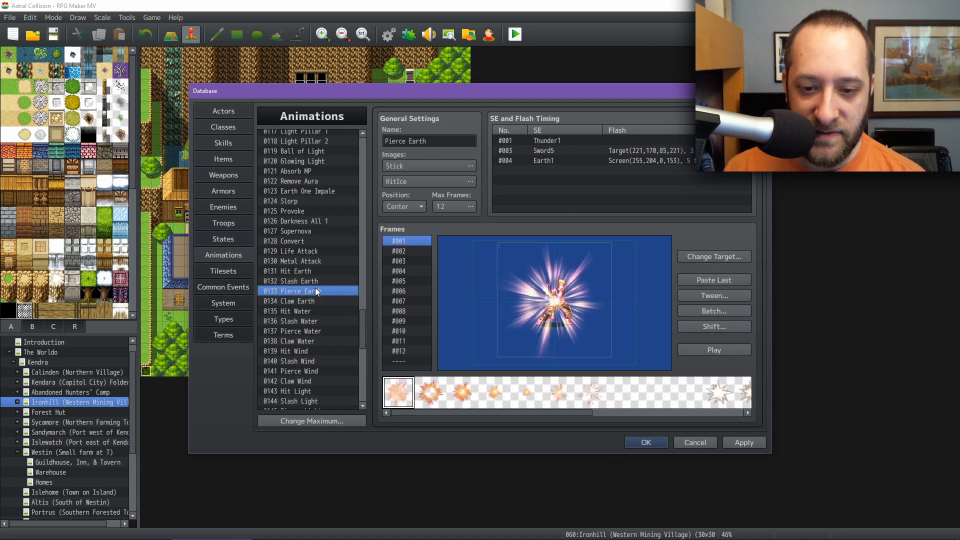
pyautogui.click(731, 353)
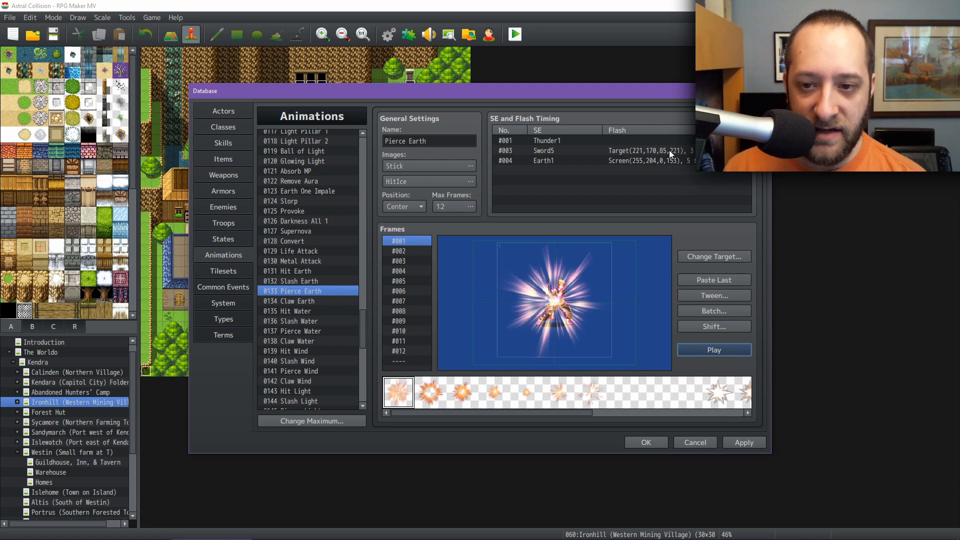
pyautogui.rightClick(631, 160)
pyautogui.click(650, 170)
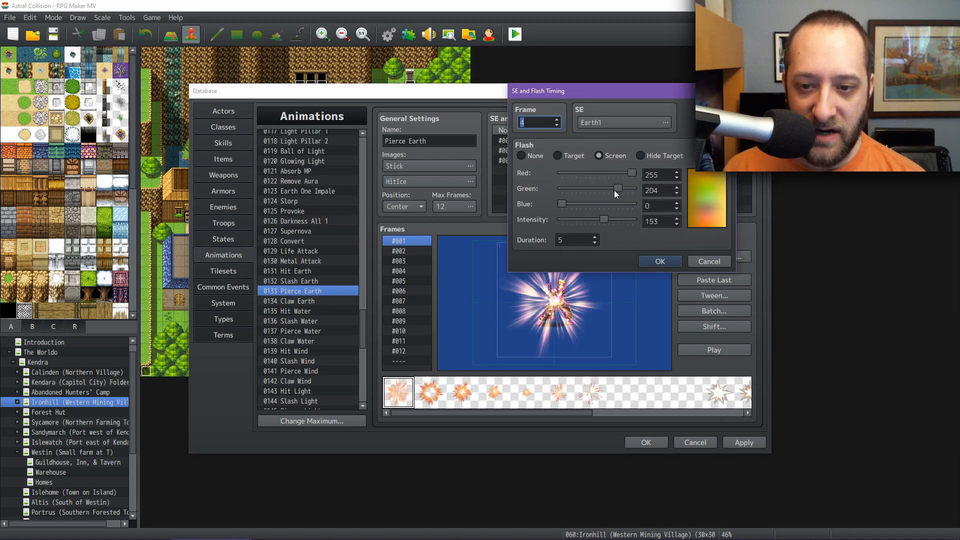
pyautogui.press('Return')
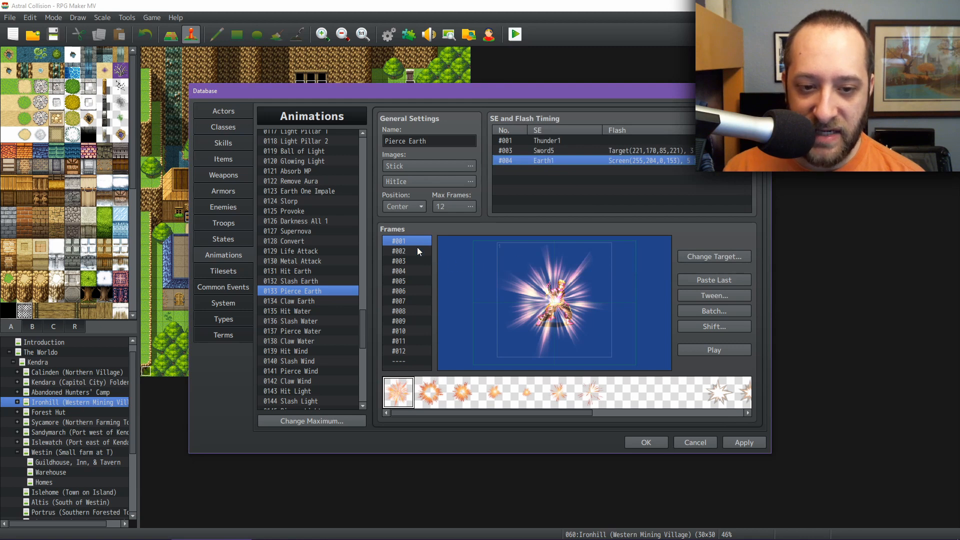
# Inspect Pierce Earth's frames 2 and 3, batch-set the blend of frames 1 to 12, cells 1 to 16, to Normal, and play the animation
pyautogui.click(404, 252)
pyautogui.click(403, 261)
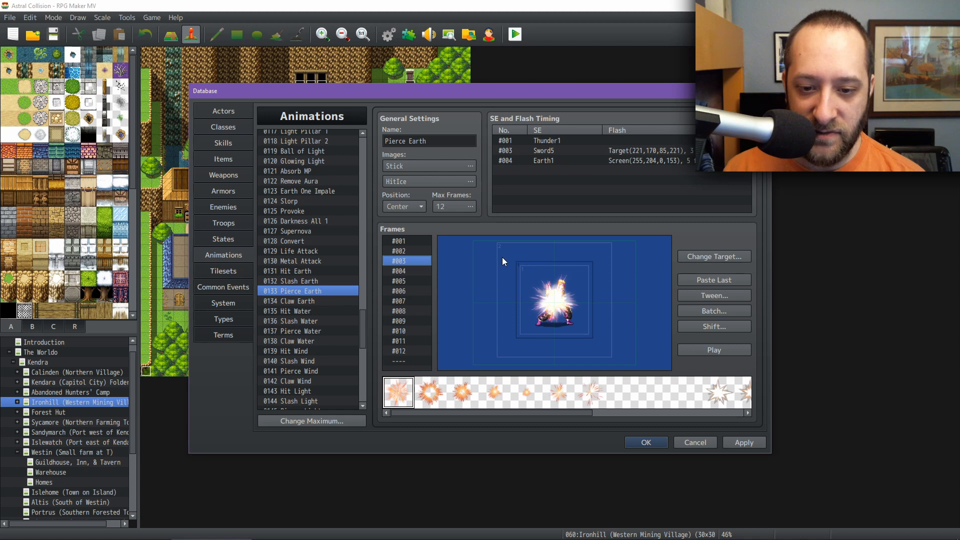
pyautogui.click(707, 311)
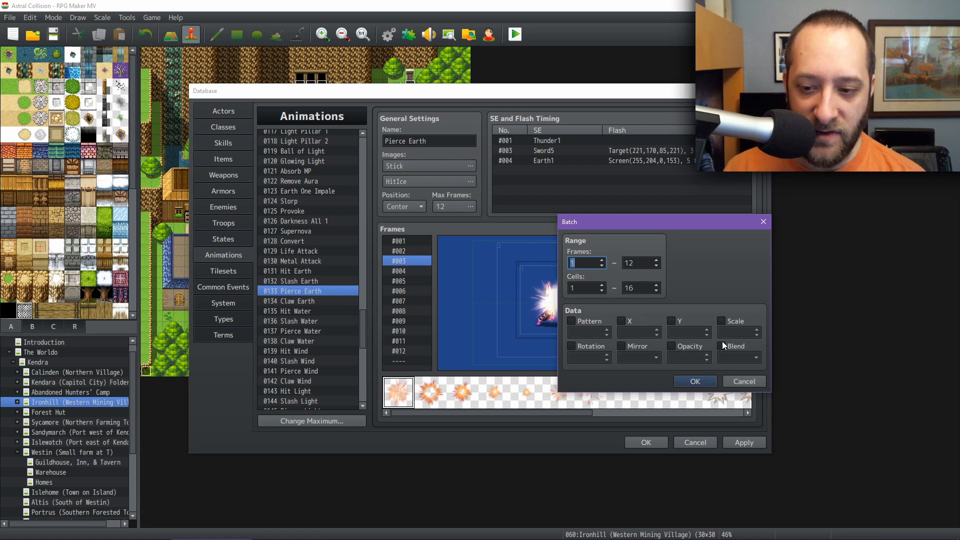
pyautogui.click(693, 382)
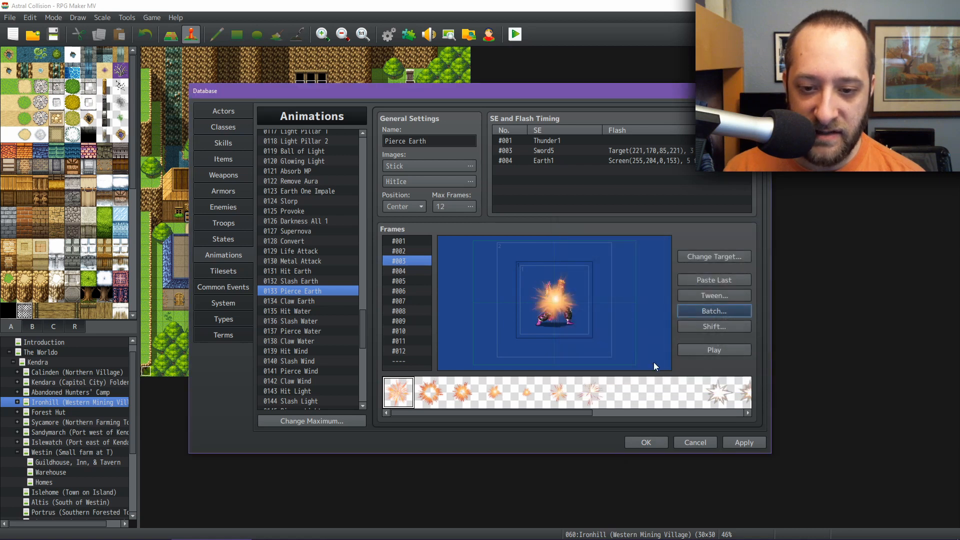
pyautogui.click(718, 350)
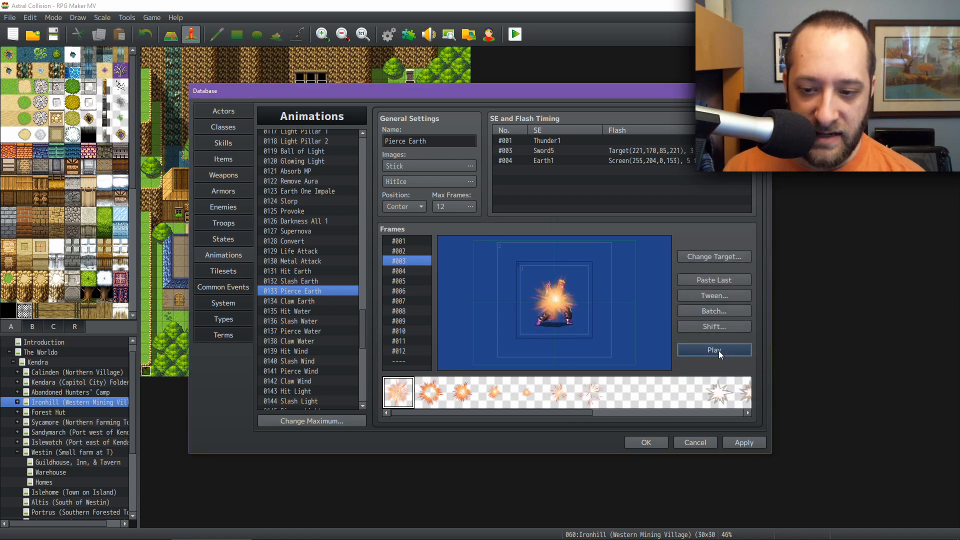
pyautogui.click(719, 350)
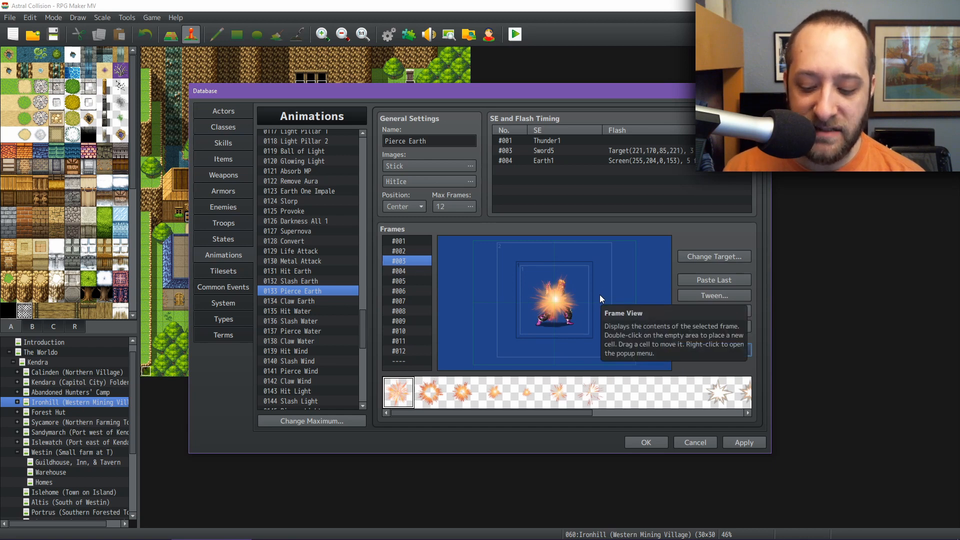
# Replay the Hit Earth animation twice and compare it with the first frame of Pierce Earth
pyautogui.click(309, 271)
pyautogui.click(706, 352)
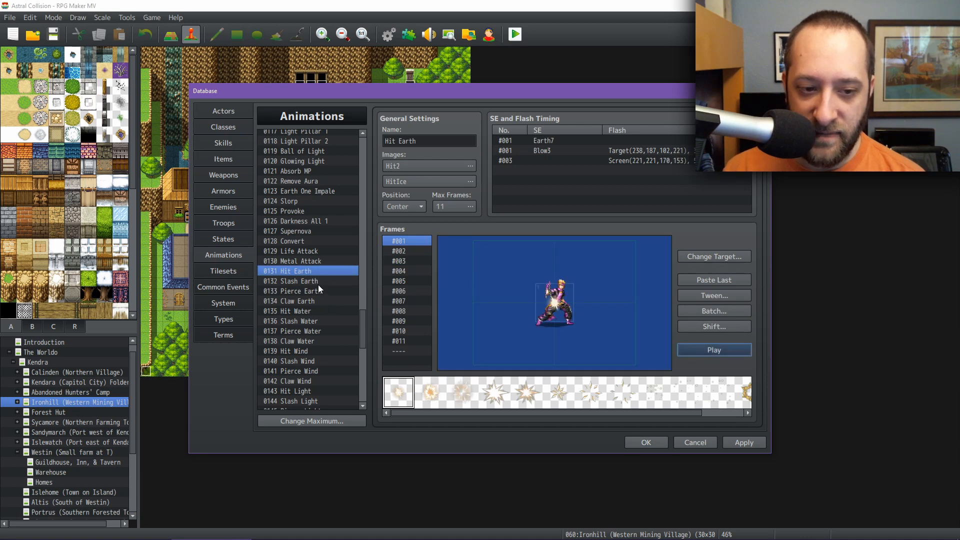
pyautogui.click(708, 352)
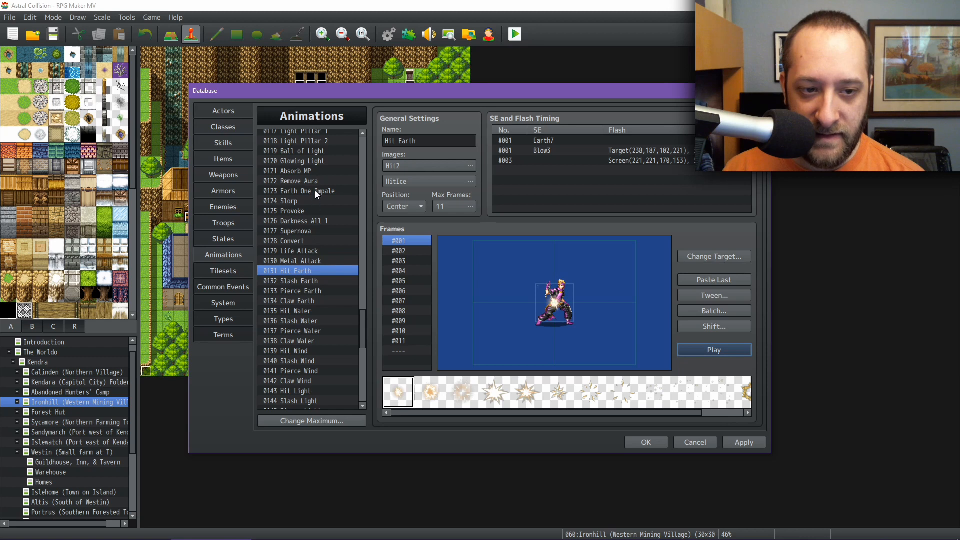
pyautogui.click(299, 259)
pyautogui.click(293, 290)
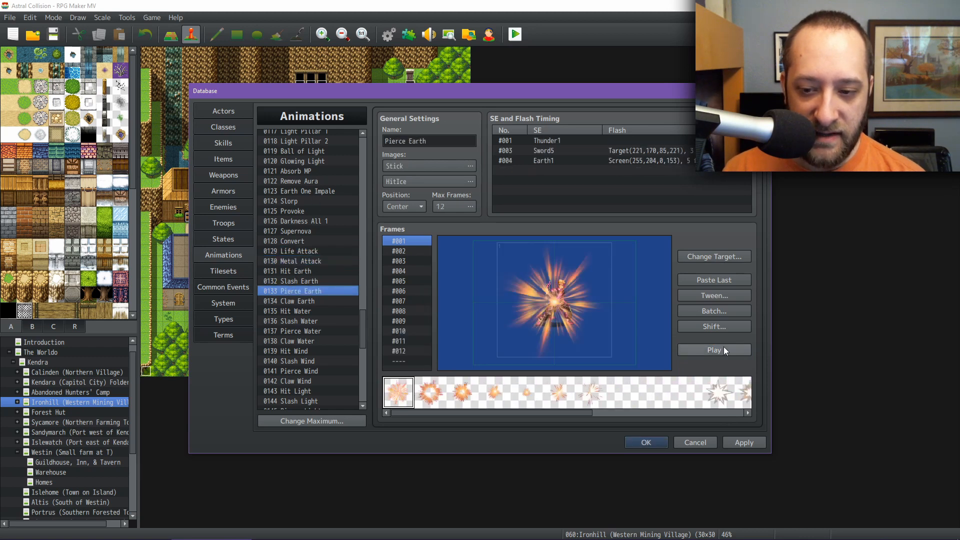
# Batch-set the blend of Claw Earth's frames 1 to 8, cells 1 to 16, to Normal, playing the animation before and after
pyautogui.click(290, 300)
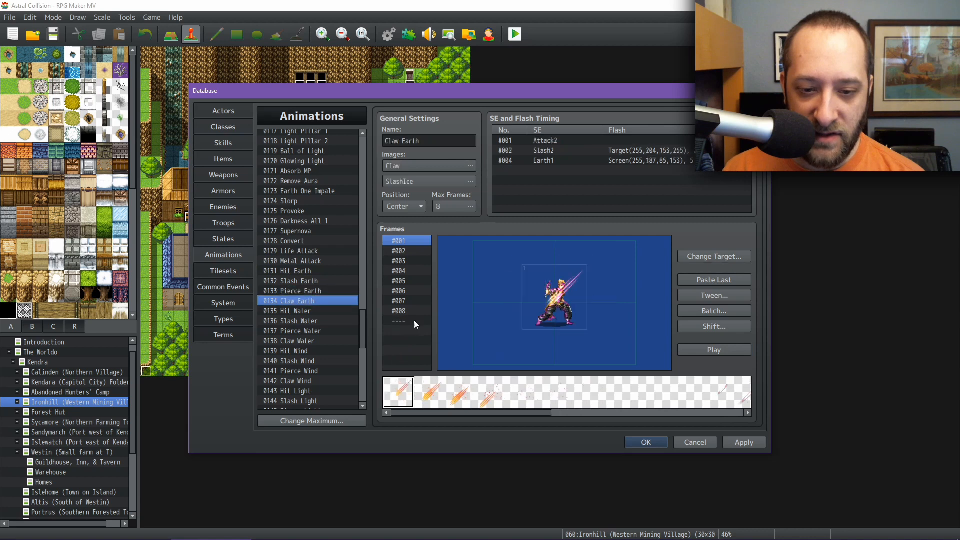
pyautogui.click(707, 349)
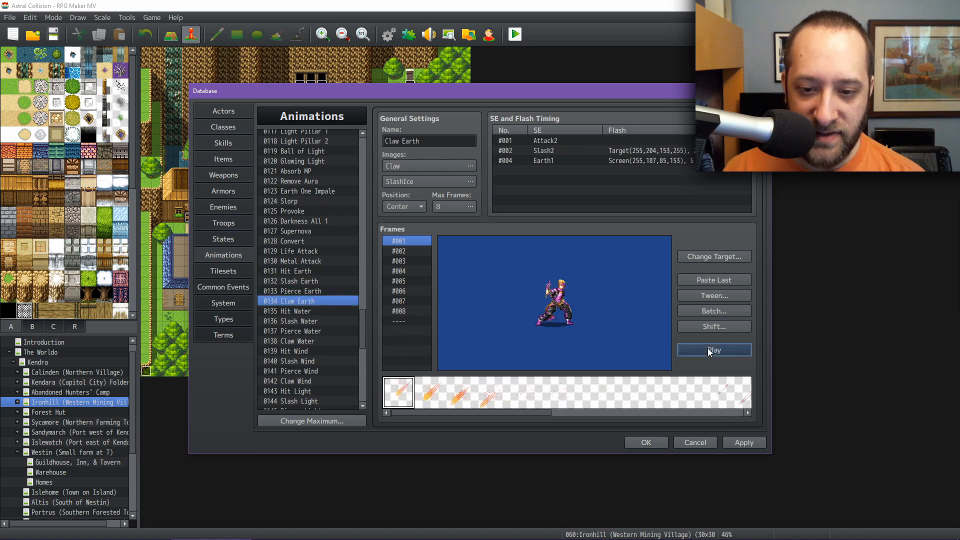
pyautogui.click(715, 311)
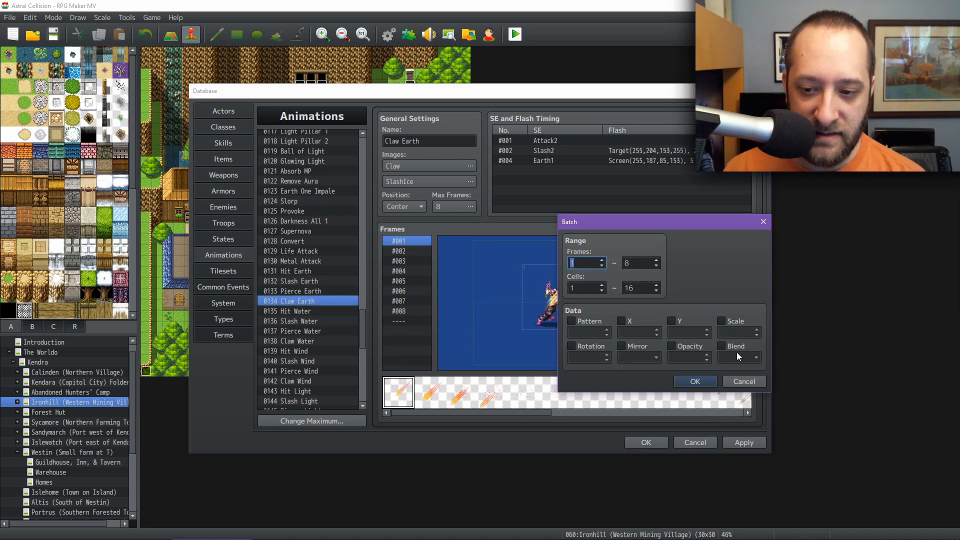
pyautogui.click(695, 381)
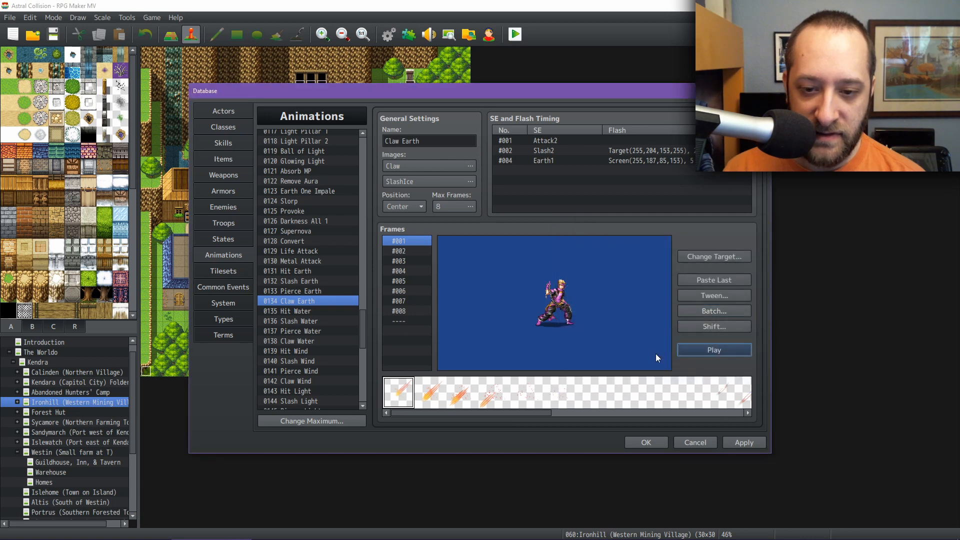
pyautogui.click(714, 352)
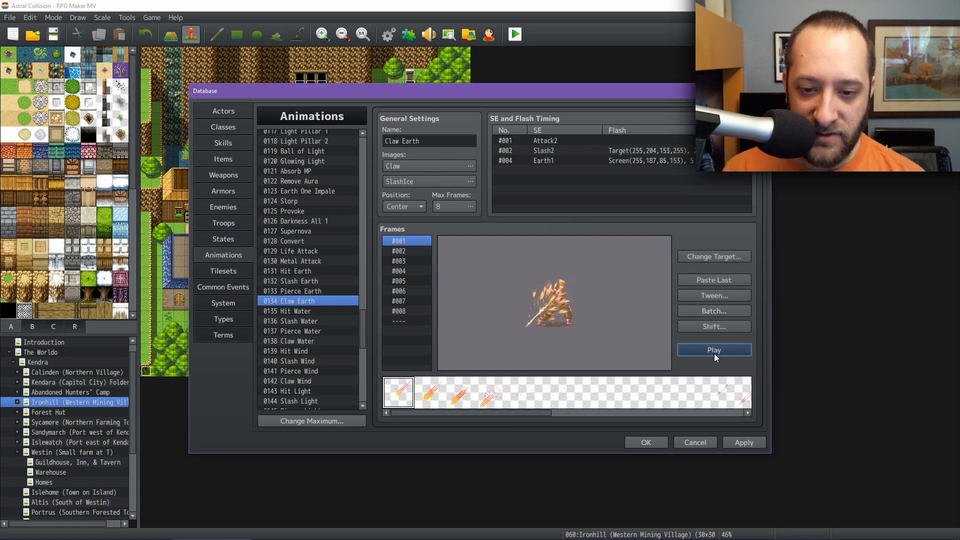
# Preview the four water weapon animations in order: Hit Water, Slash Water, Pierce Water and Claw Water
pyautogui.click(307, 311)
pyautogui.scroll(-2, 308, 312)
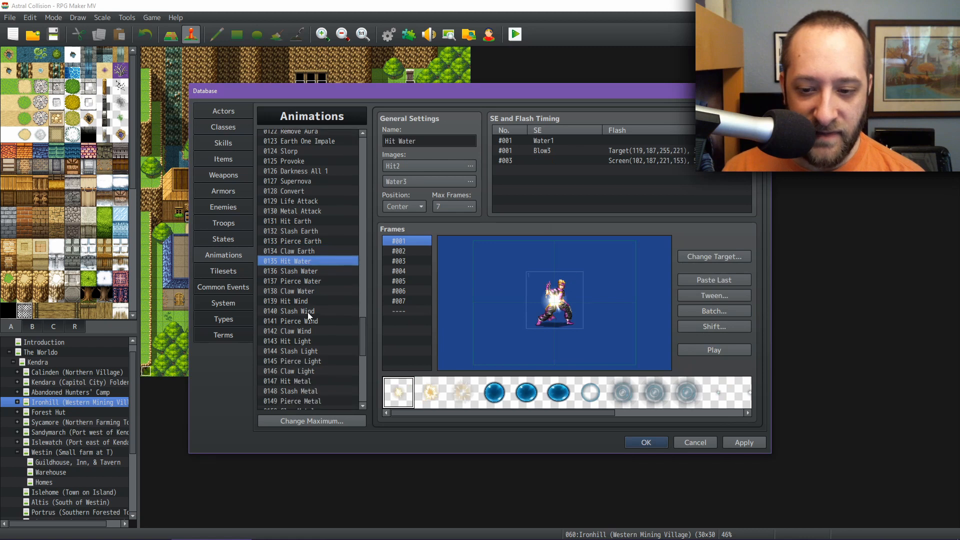
pyautogui.scroll(-2, 331, 286)
pyautogui.click(713, 352)
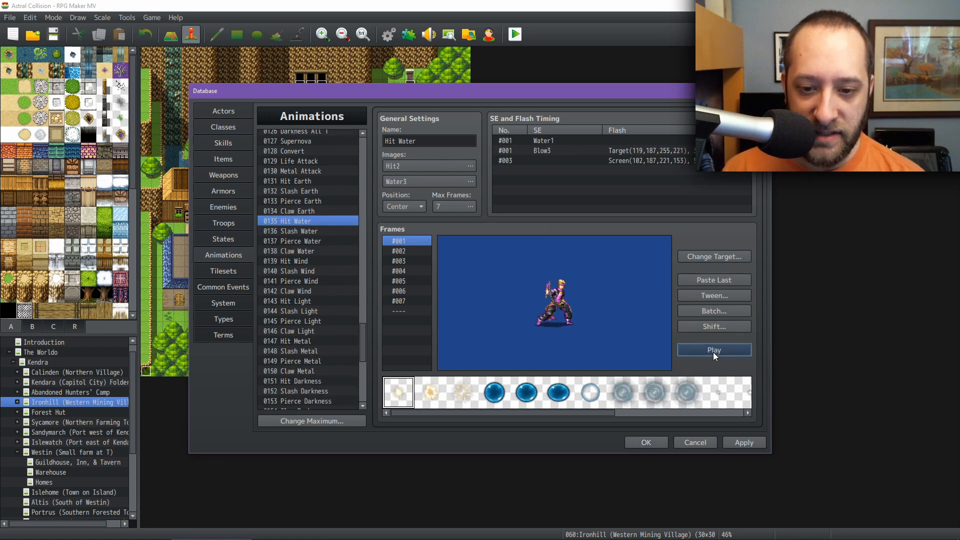
pyautogui.click(325, 232)
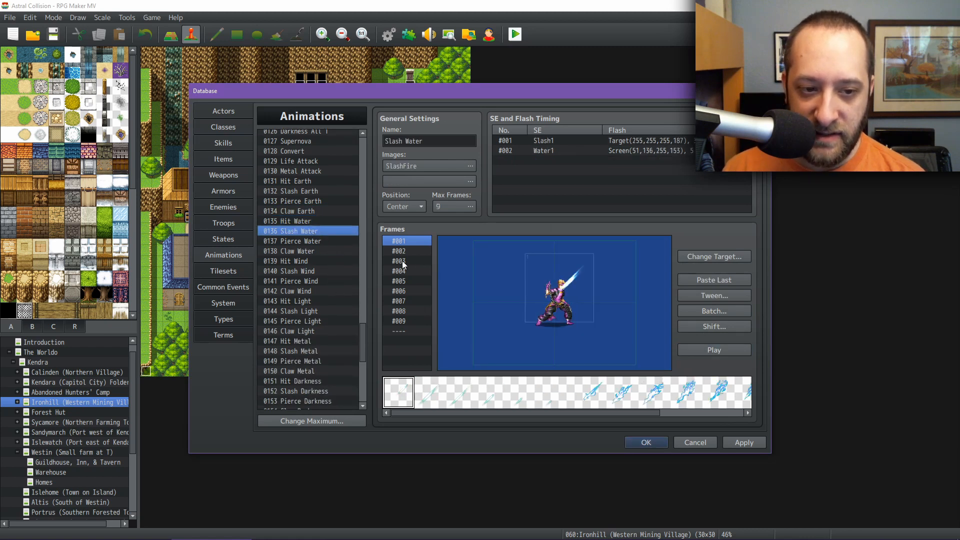
pyautogui.click(684, 349)
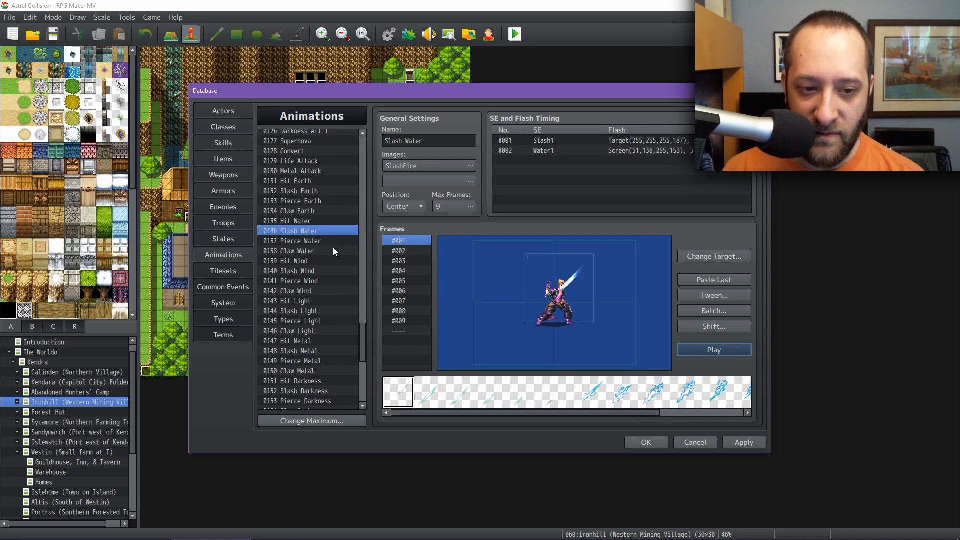
pyautogui.click(319, 241)
pyautogui.click(699, 352)
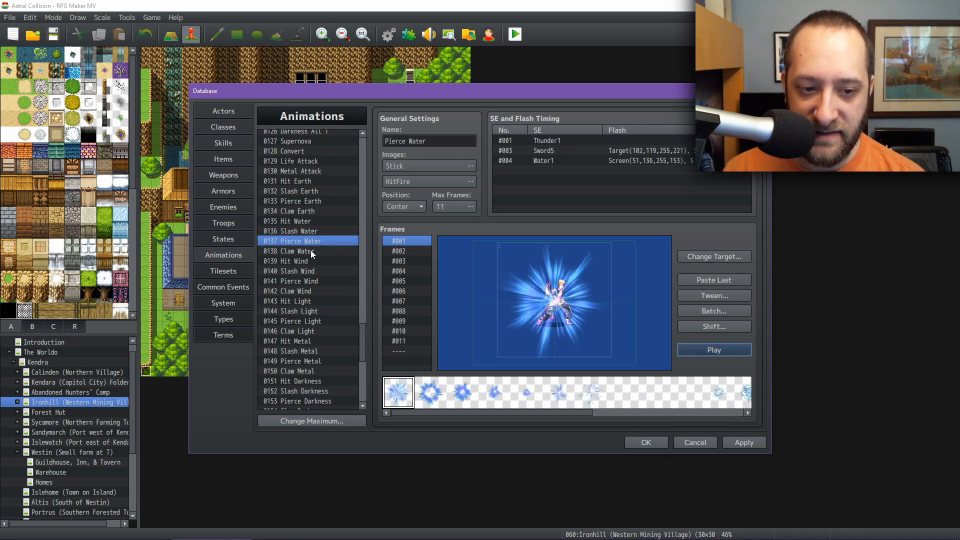
pyautogui.click(311, 251)
pyautogui.click(703, 350)
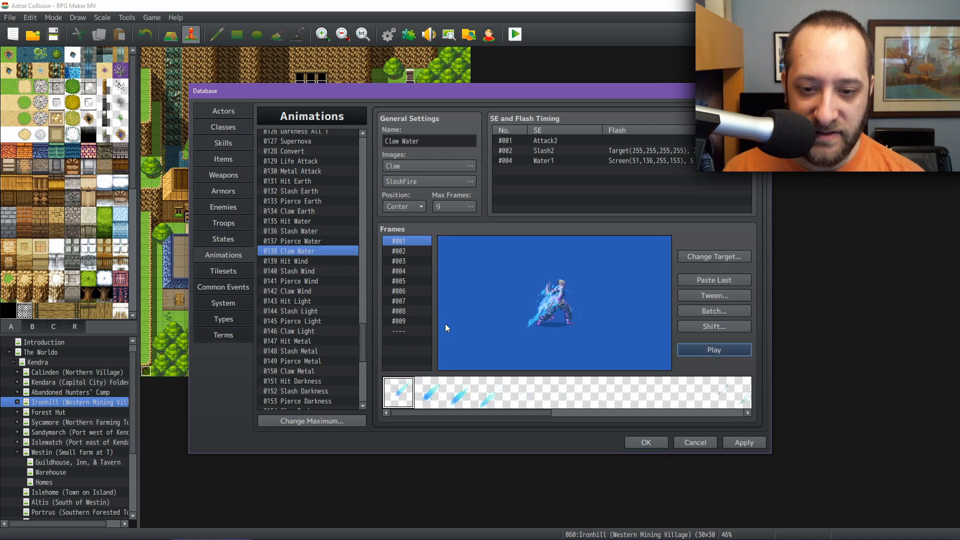
# Preview the four wind weapon animations in order: Hit Wind, Slash Wind, Pierce Wind and Claw Wind
pyautogui.click(317, 261)
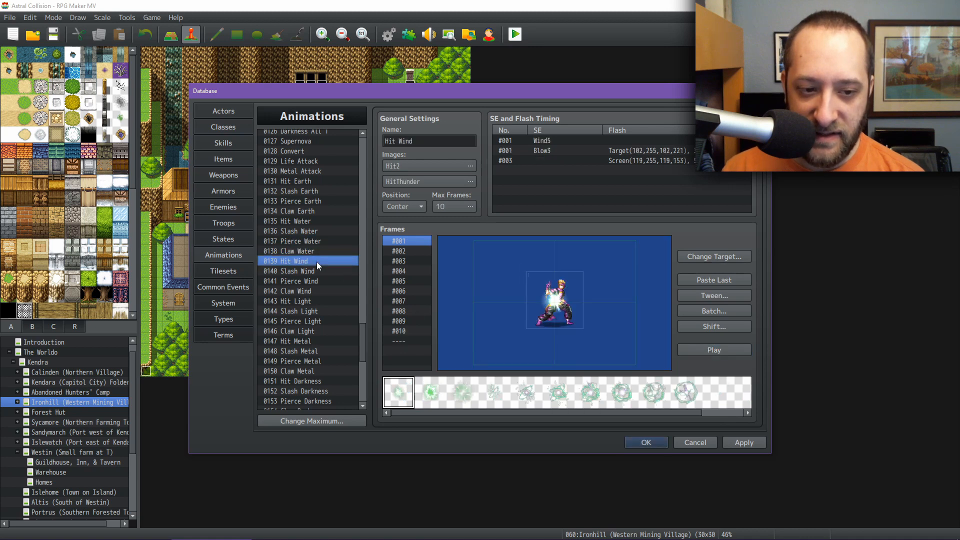
pyautogui.click(719, 349)
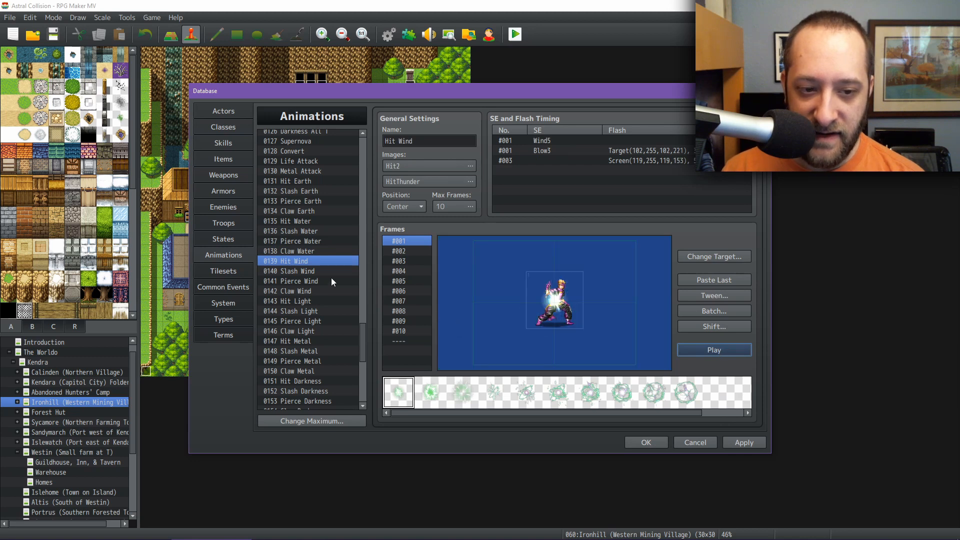
pyautogui.click(320, 271)
pyautogui.click(712, 350)
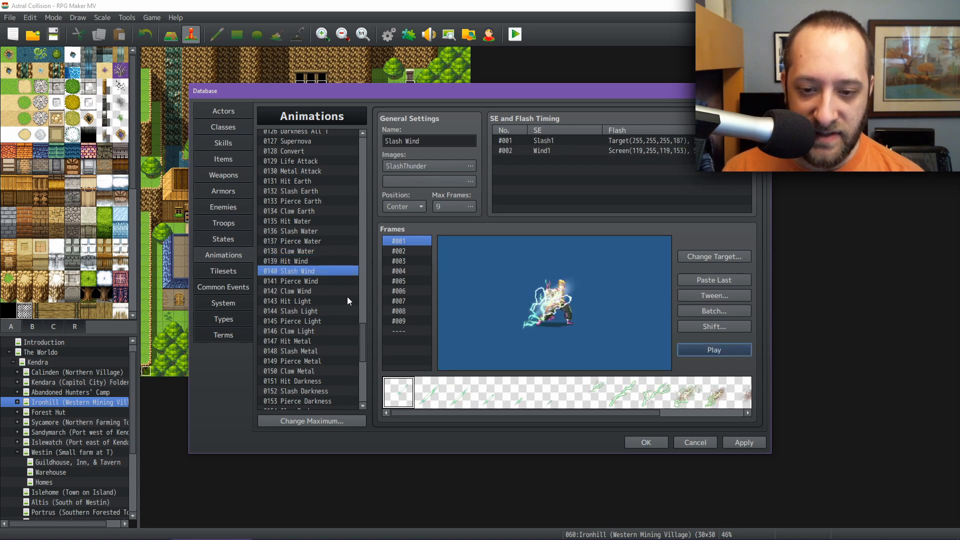
pyautogui.click(338, 282)
pyautogui.click(709, 350)
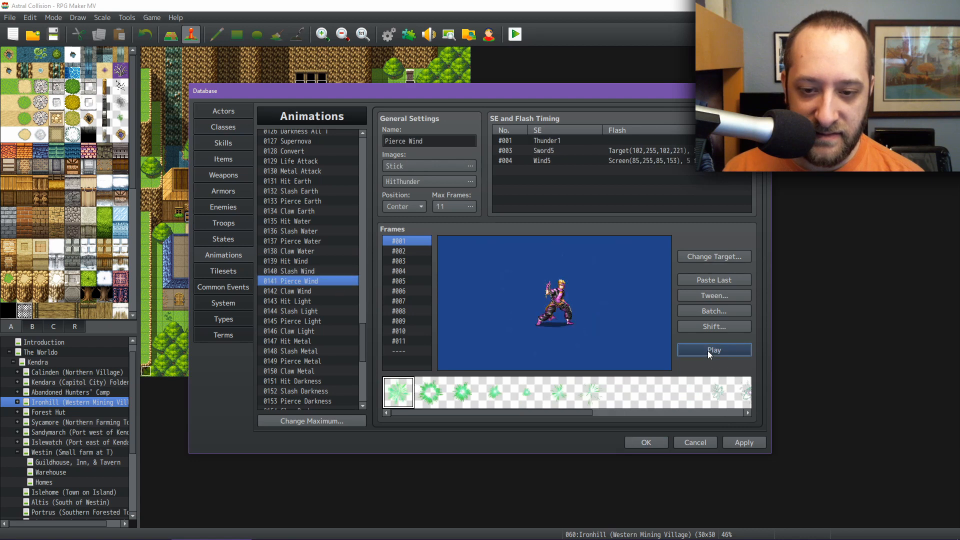
pyautogui.click(312, 291)
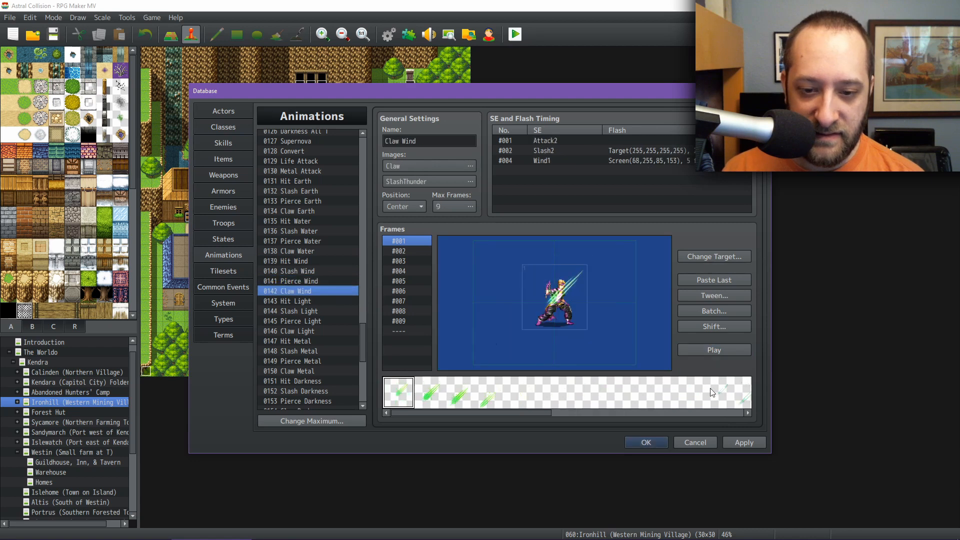
pyautogui.click(704, 352)
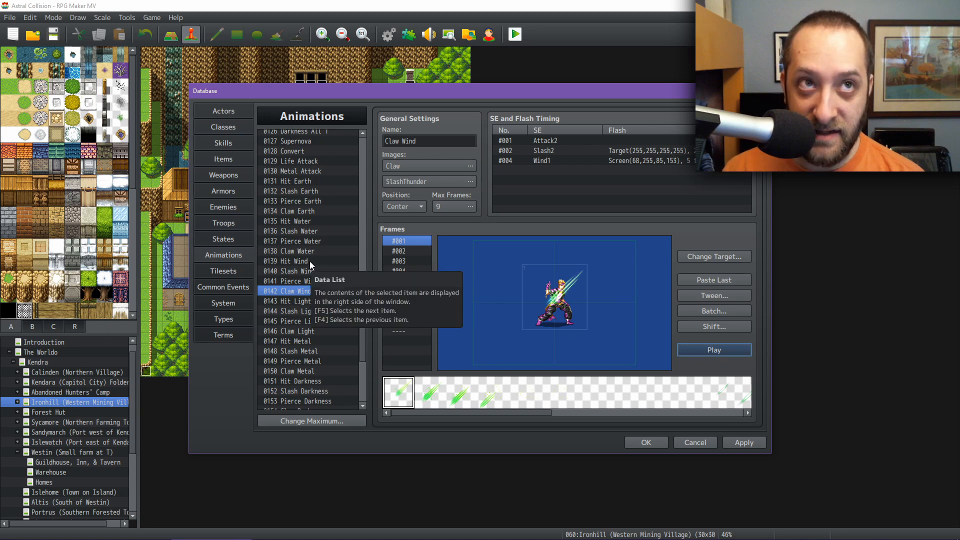
# Preview the Hit Light animation several times and play the Slash Light animation once
pyautogui.scroll(-3, 310, 261)
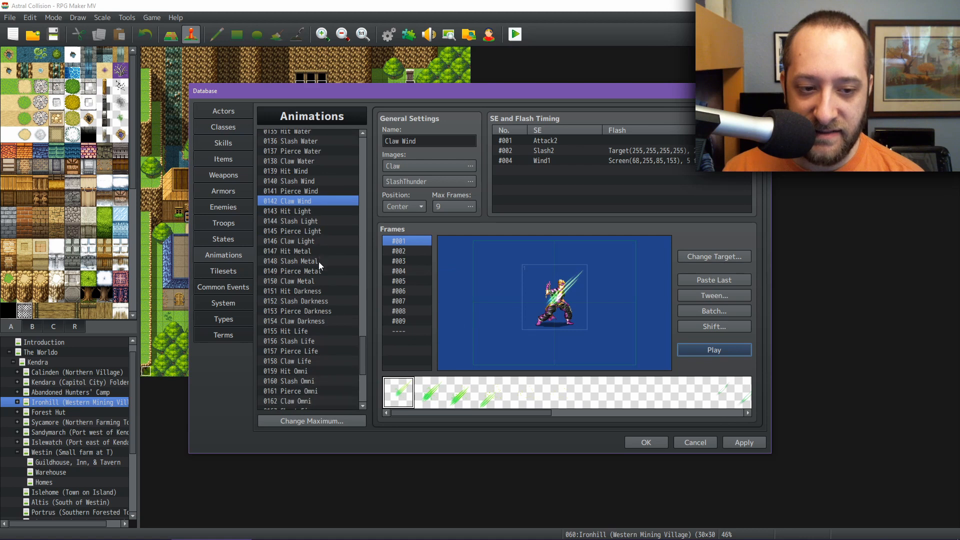
pyautogui.click(315, 212)
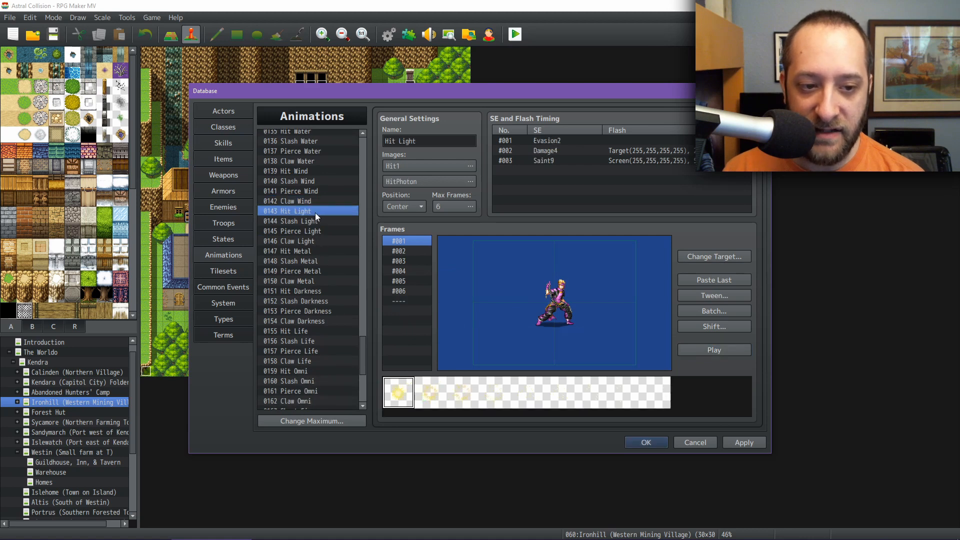
pyautogui.click(712, 350)
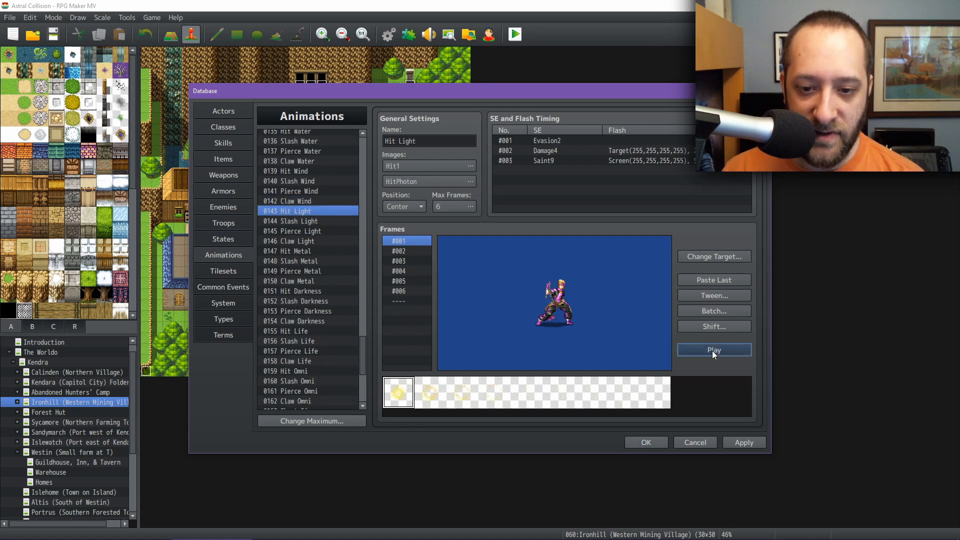
pyautogui.click(712, 350)
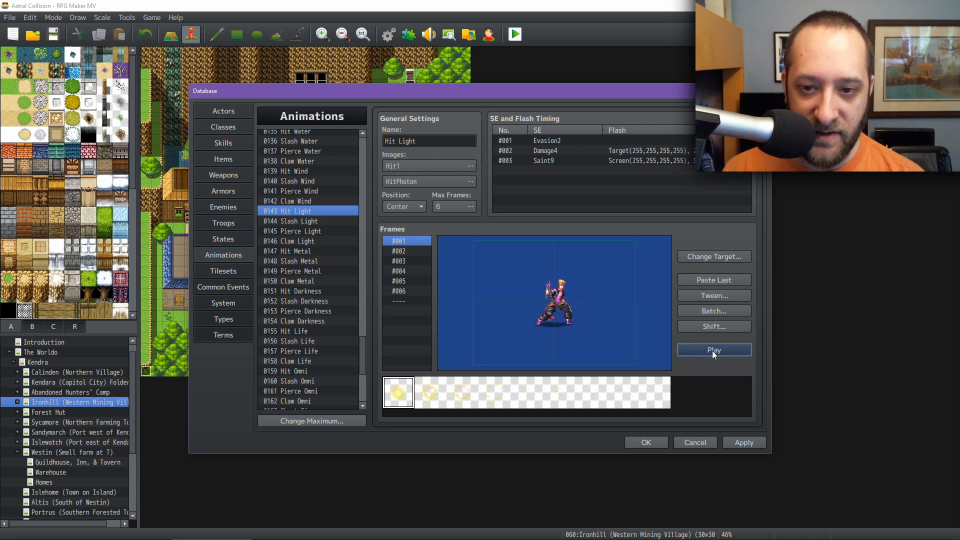
pyautogui.click(712, 350)
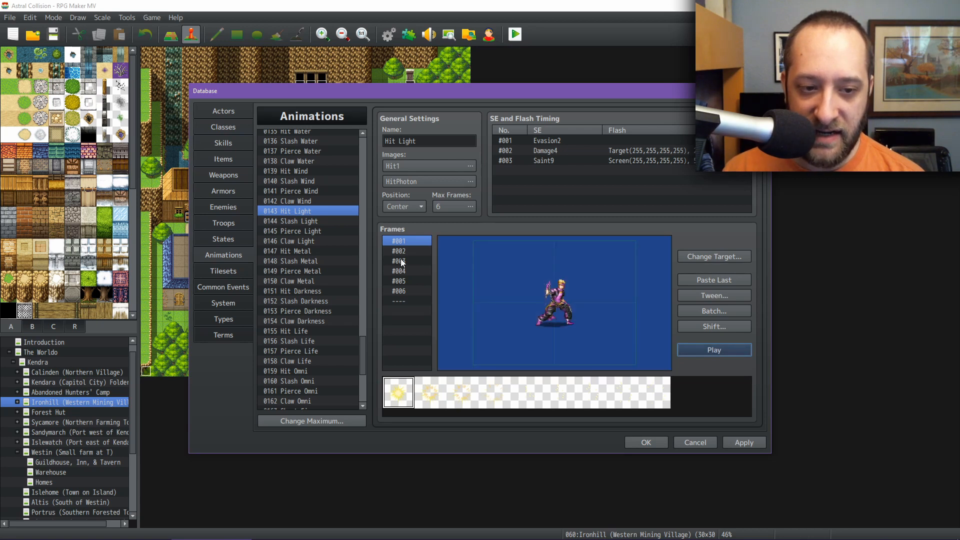
pyautogui.click(304, 221)
pyautogui.click(725, 348)
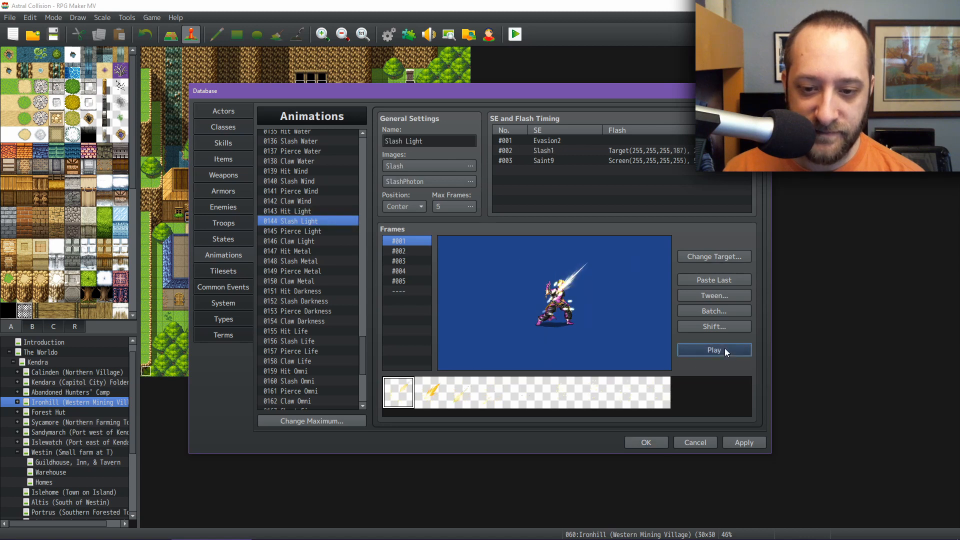
# Preview the Pierce Light animation once and the Claw Light animation twice
pyautogui.click(302, 231)
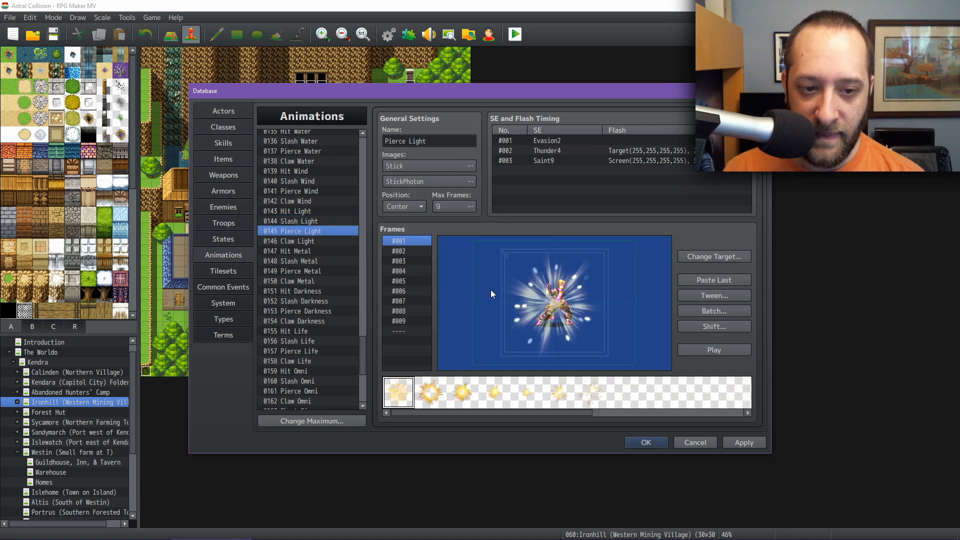
pyautogui.click(692, 349)
pyautogui.click(318, 241)
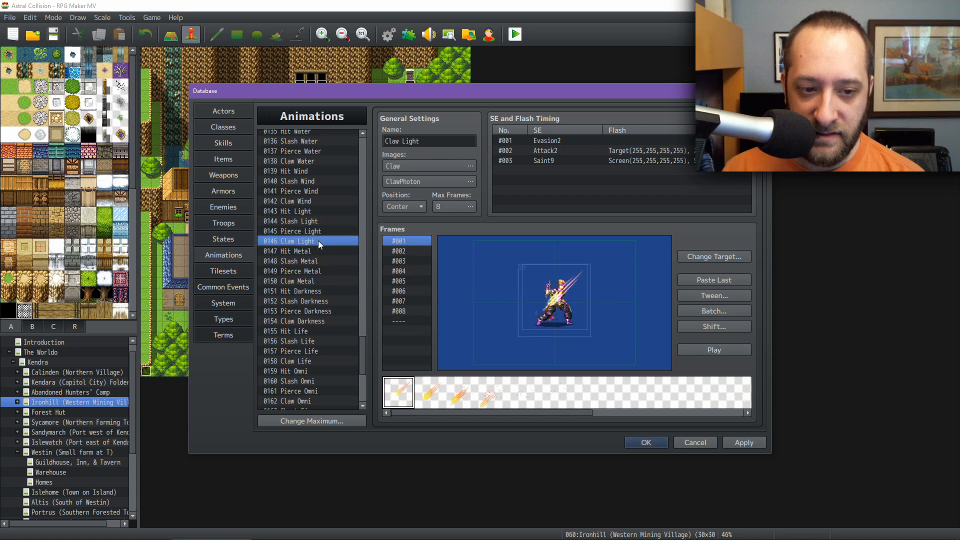
pyautogui.click(721, 352)
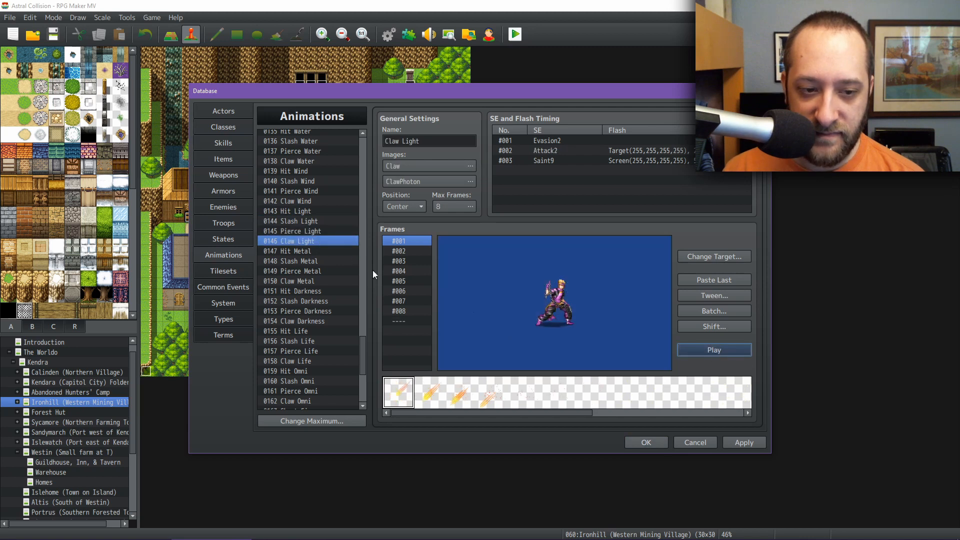
pyautogui.click(716, 350)
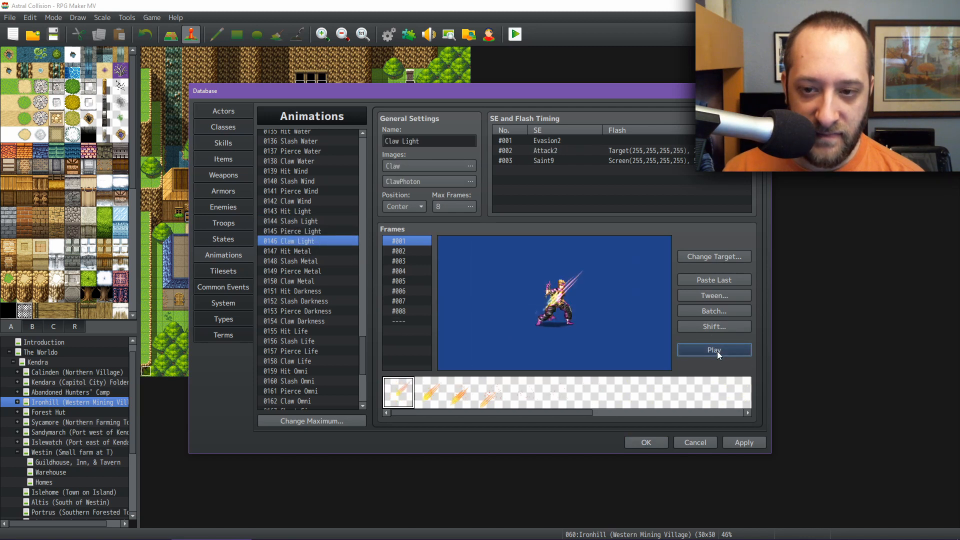
# Preview the four metal weapon animations in order: Hit Metal, Slash Metal, Pierce Metal and Claw Metal
pyautogui.click(314, 251)
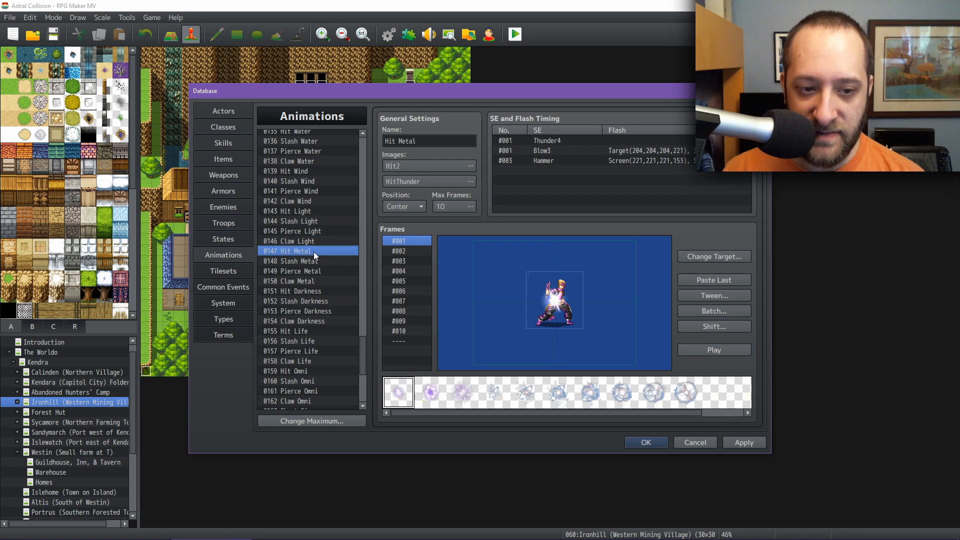
pyautogui.click(722, 350)
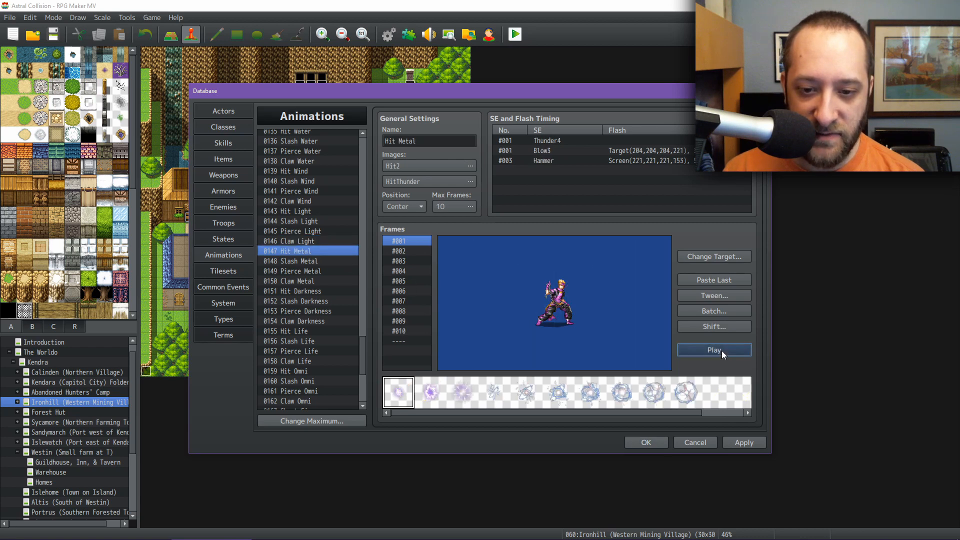
pyautogui.click(323, 261)
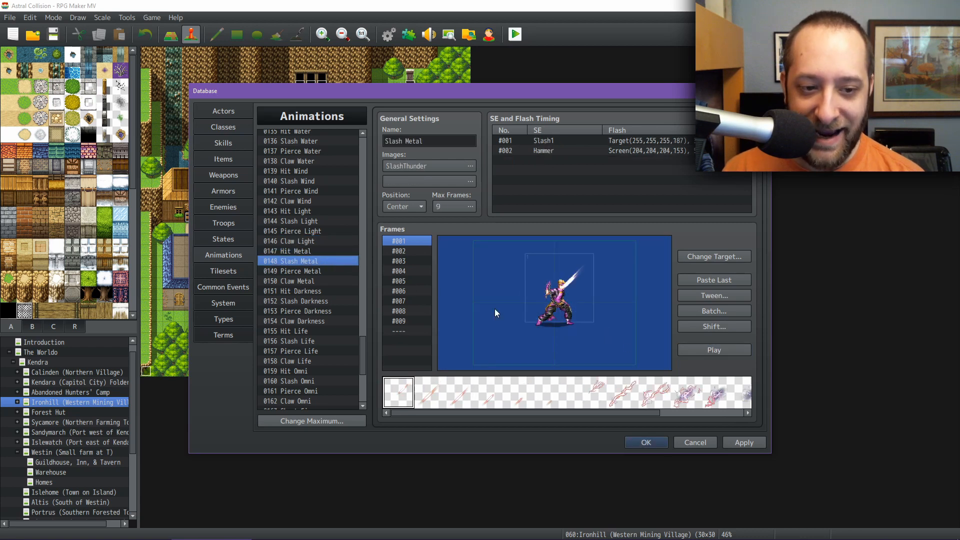
pyautogui.click(713, 353)
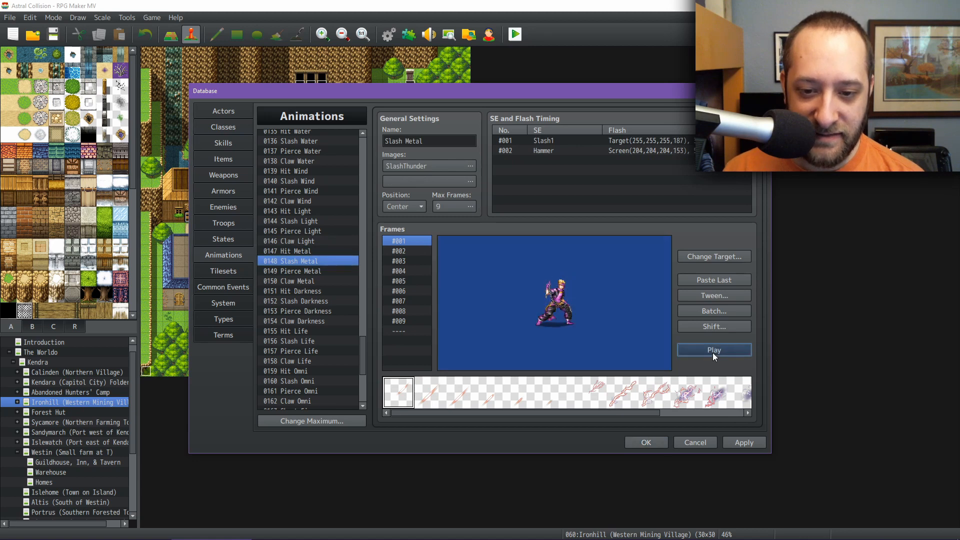
pyautogui.click(304, 271)
pyautogui.click(715, 350)
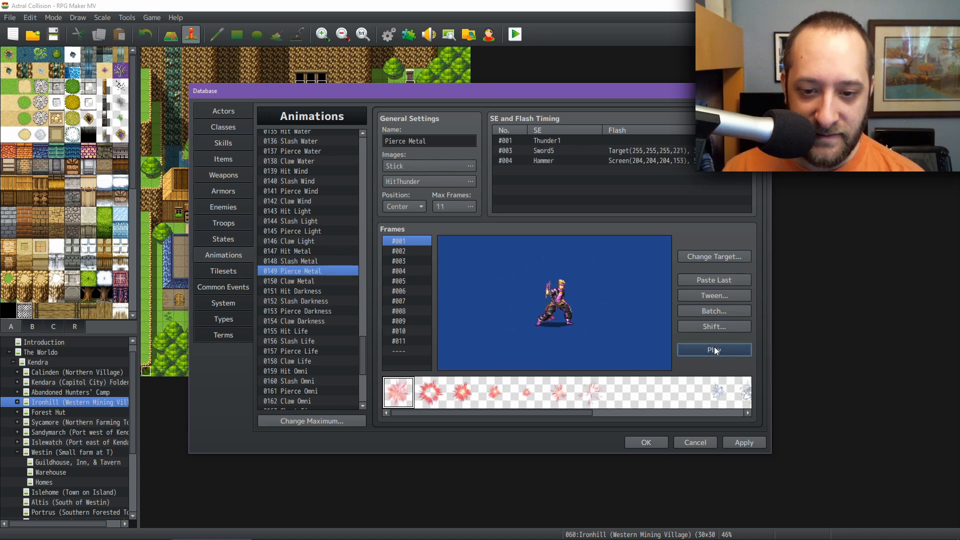
pyautogui.click(309, 281)
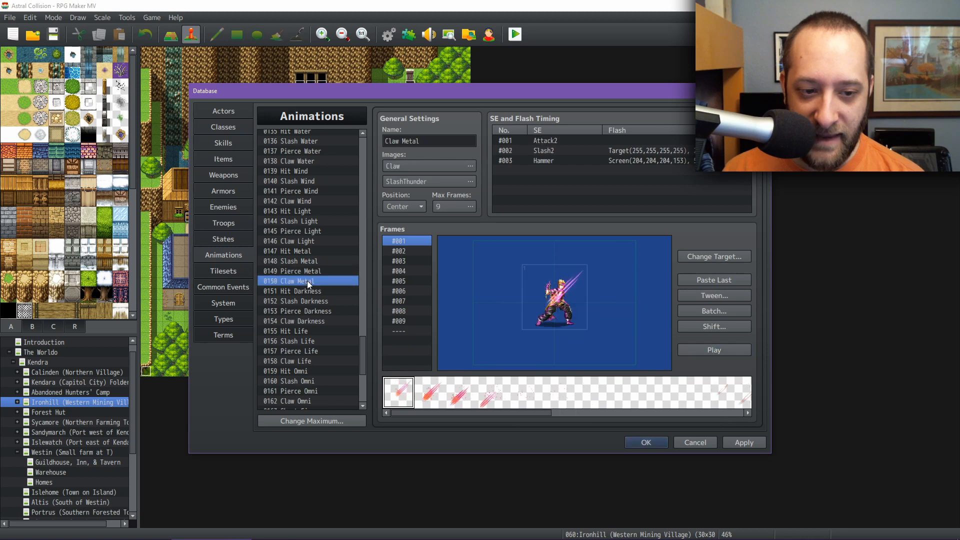
pyautogui.click(707, 348)
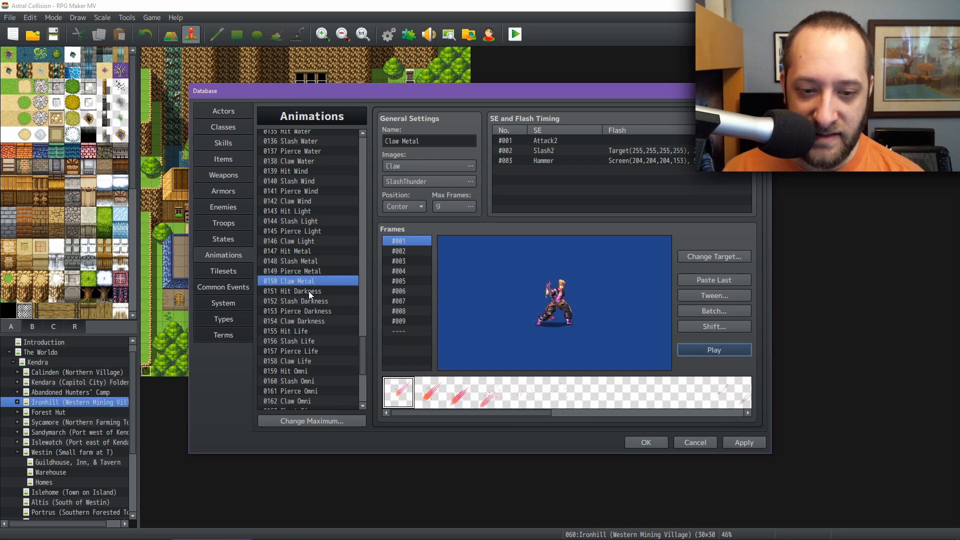
# Inspect the HitDarkFire image used by the Hit Darkness animation without changing it, and play the animation
pyautogui.scroll(-2, 305, 291)
pyautogui.click(311, 240)
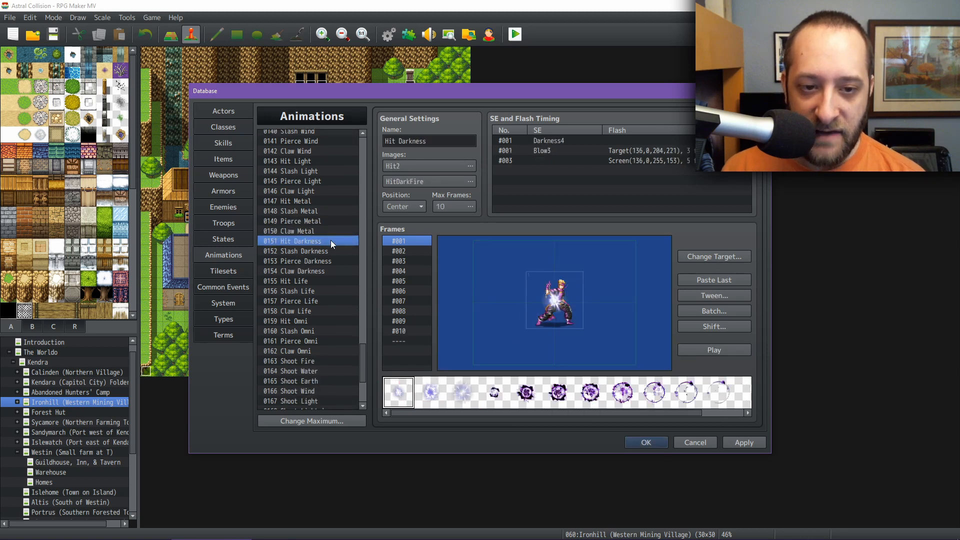
pyautogui.click(459, 182)
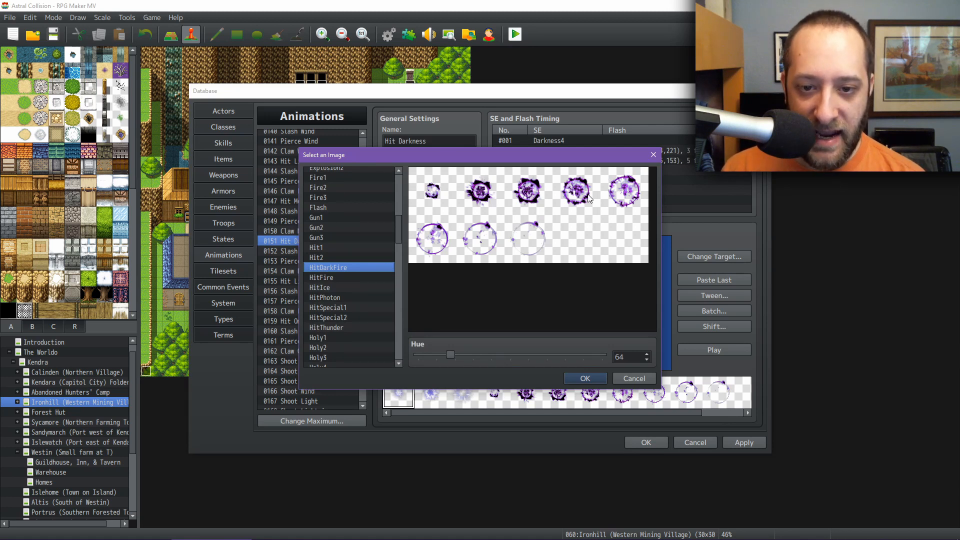
pyautogui.click(638, 378)
pyautogui.click(722, 351)
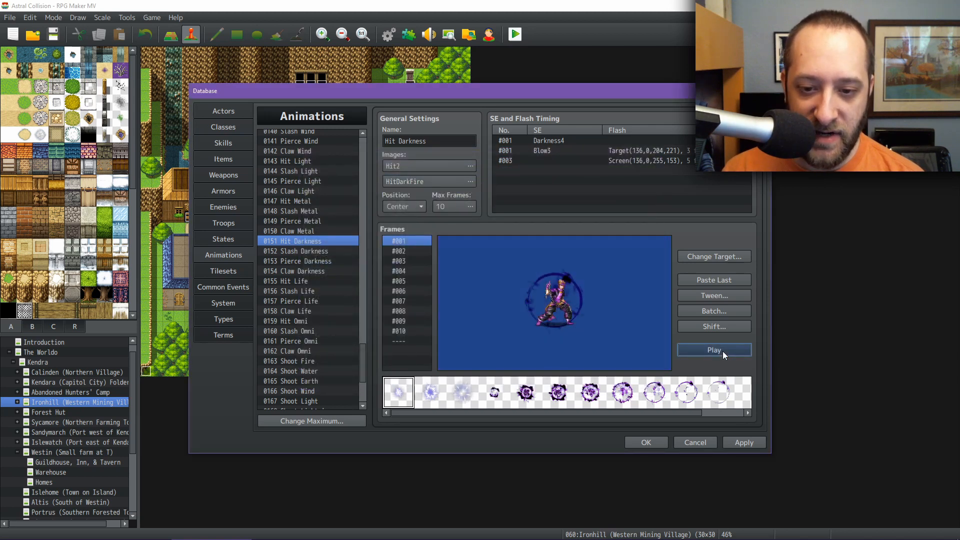
# Preview the remaining darkness weapon animations in order: Slash Darkness, Pierce Darkness and Claw Darkness
pyautogui.click(321, 253)
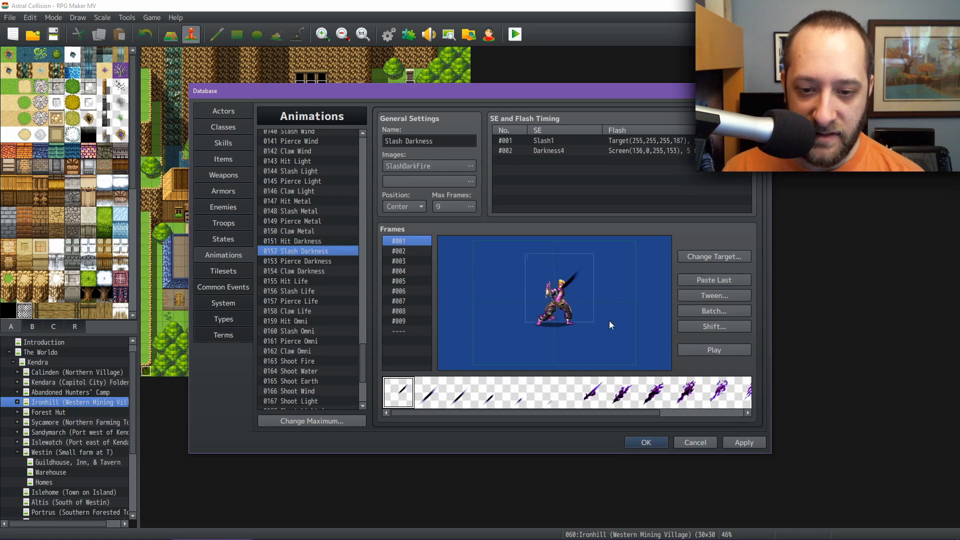
pyautogui.click(705, 350)
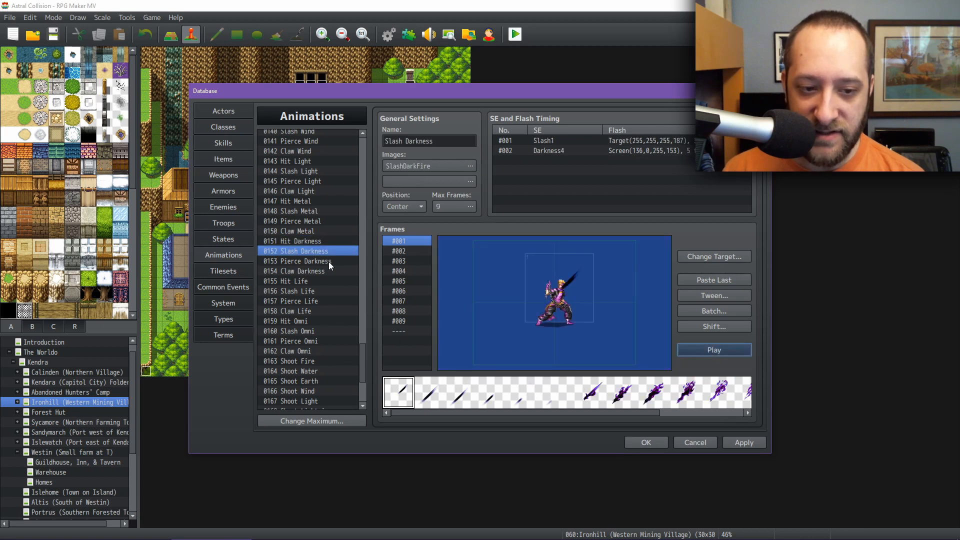
pyautogui.click(328, 262)
pyautogui.click(706, 349)
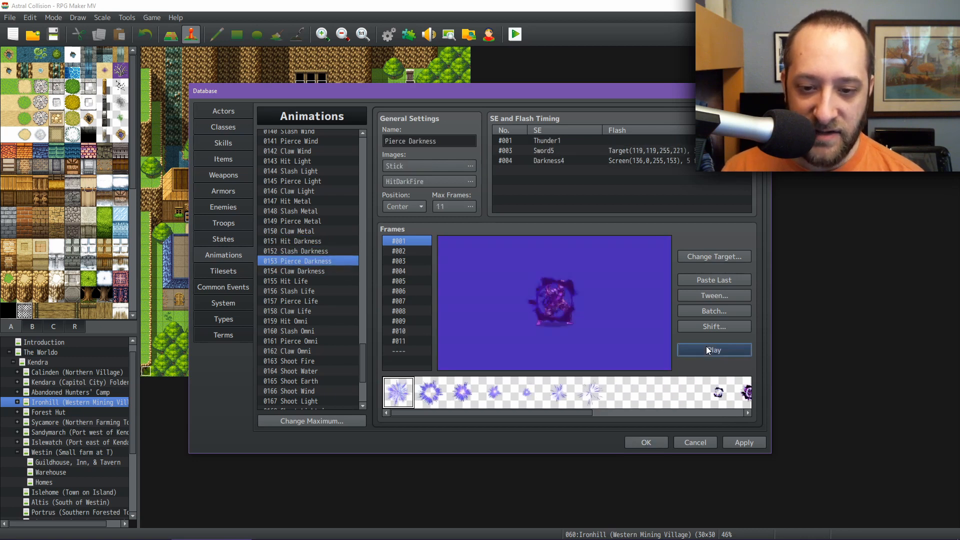
pyautogui.click(311, 272)
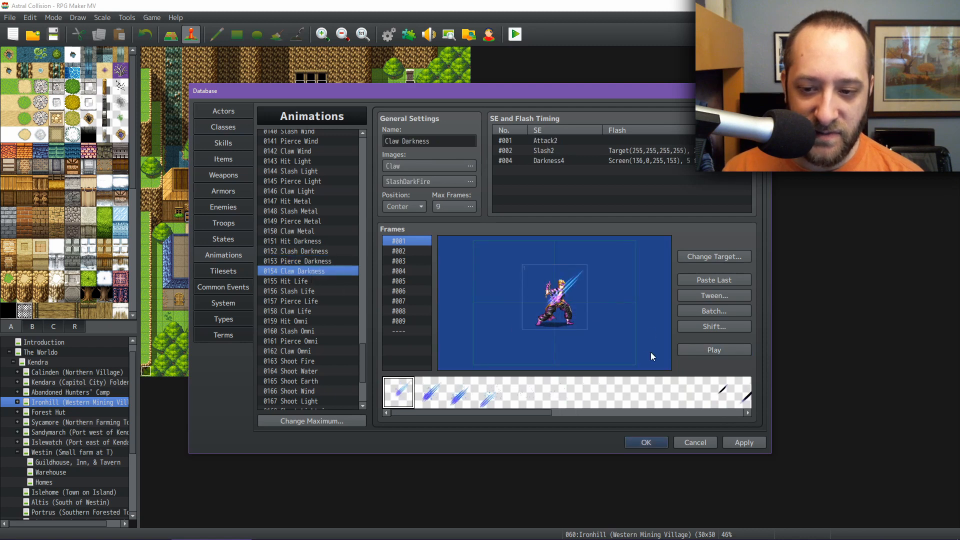
pyautogui.click(712, 349)
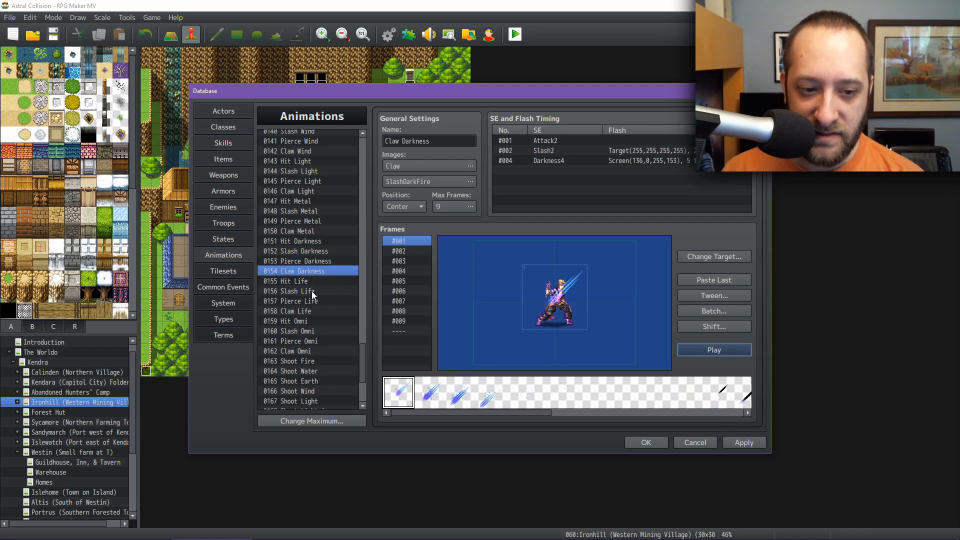
# Preview the four life weapon animations in order: Hit Life, Slash Life, Pierce Life and Claw Life
pyautogui.click(296, 279)
pyautogui.scroll(-2, 303, 278)
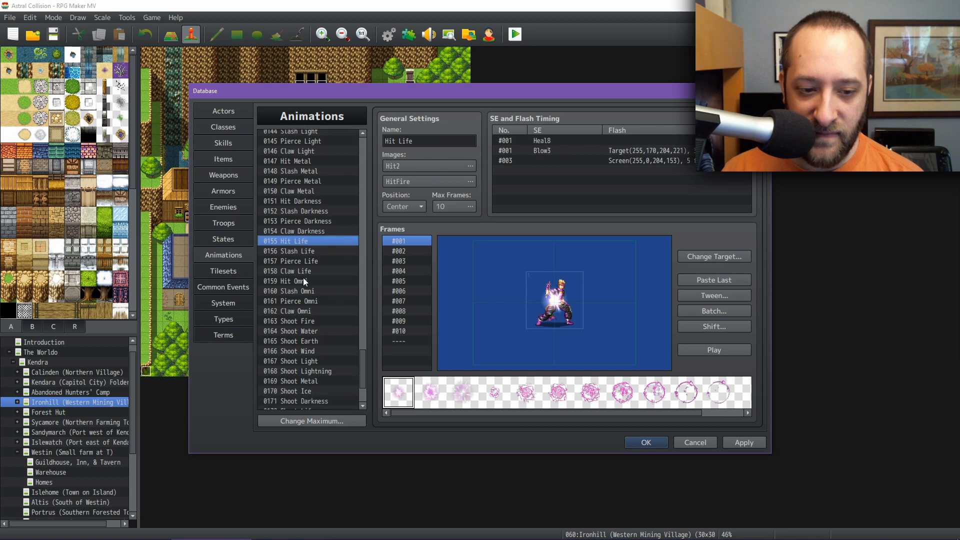
pyautogui.scroll(-3, 303, 278)
pyautogui.scroll(3, 311, 323)
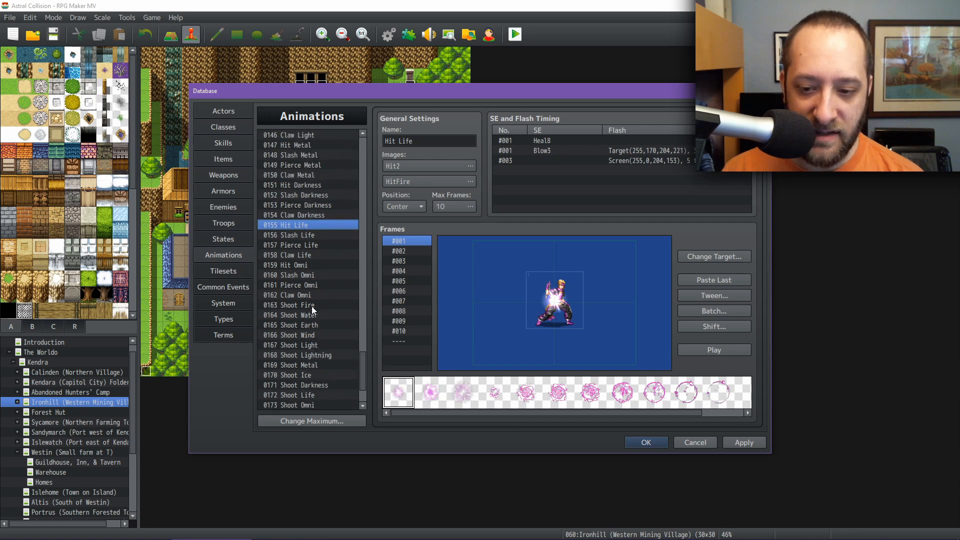
pyautogui.click(716, 351)
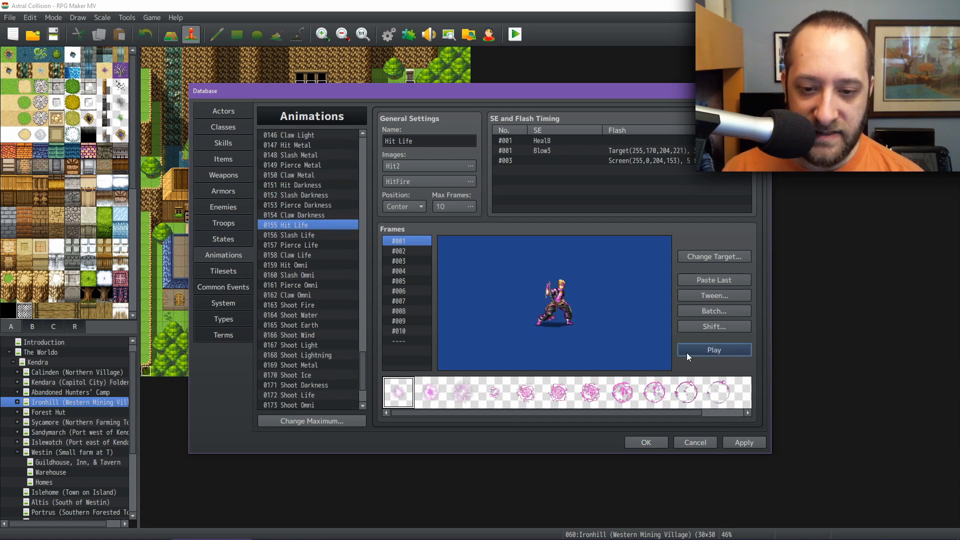
pyautogui.click(303, 235)
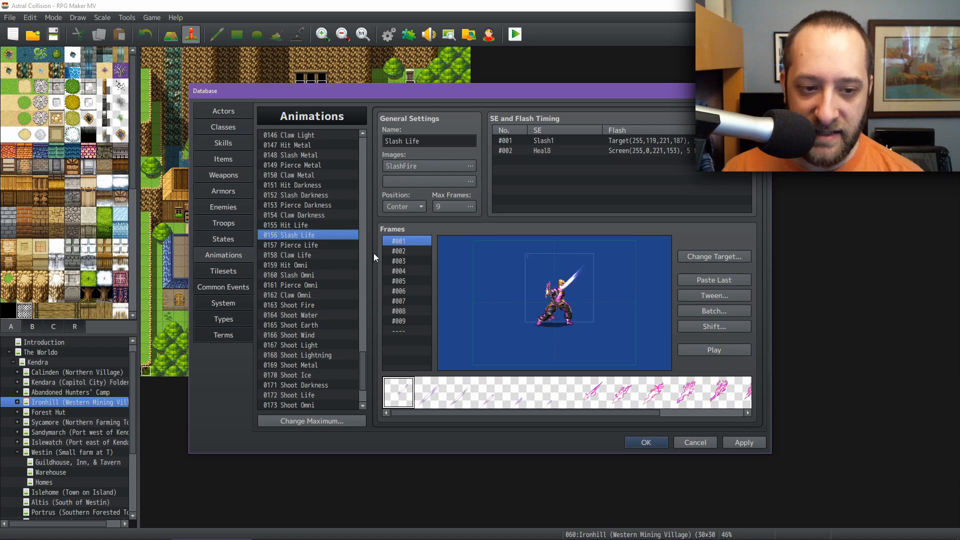
pyautogui.click(688, 350)
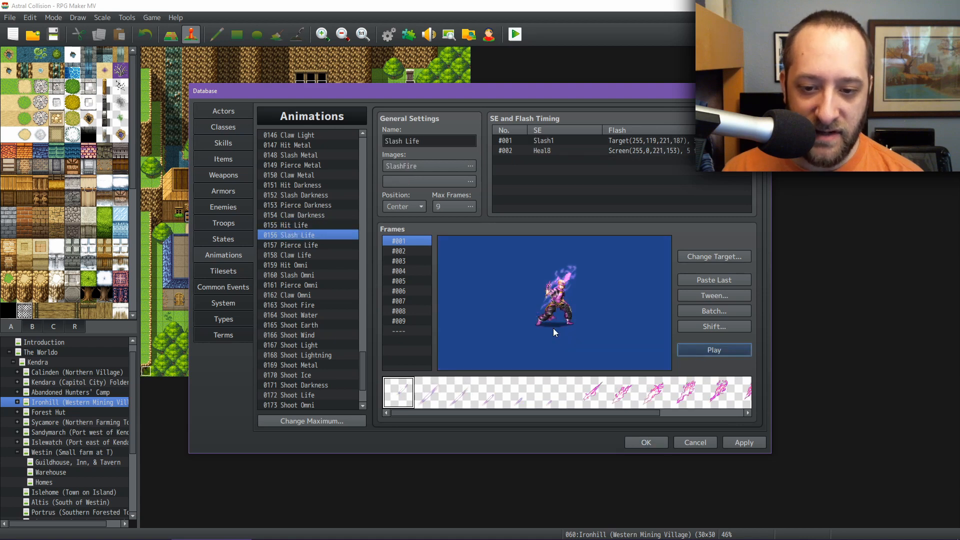
pyautogui.click(314, 244)
pyautogui.click(713, 347)
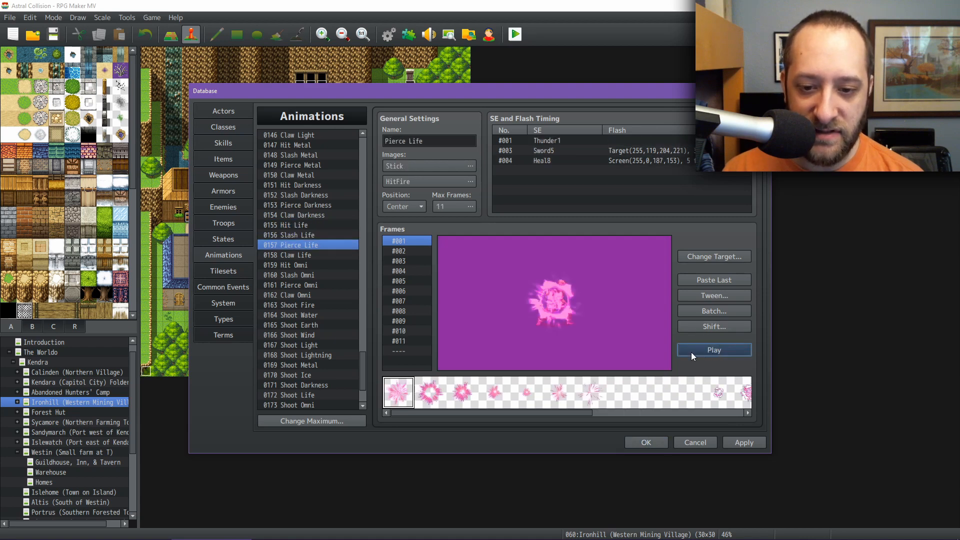
pyautogui.click(323, 257)
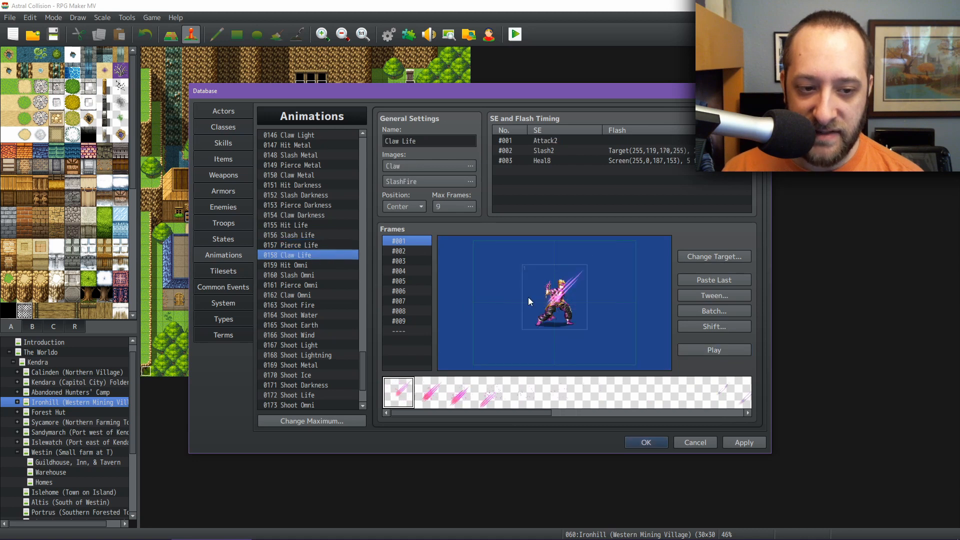
pyautogui.click(721, 350)
# Preview the four omni weapon animations in order: Hit Omni, Slash Omni, Pierce Omni and Claw Omni
pyautogui.click(295, 266)
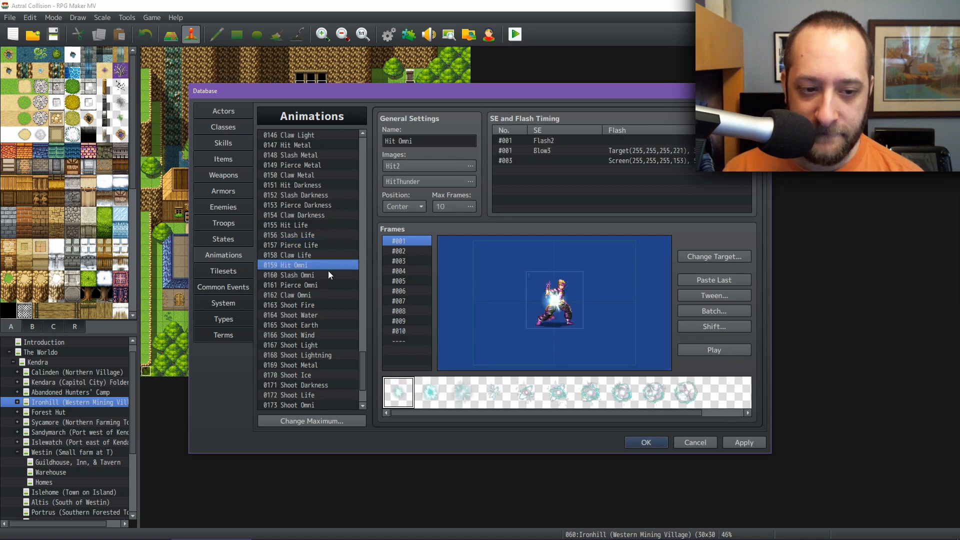
pyautogui.click(708, 349)
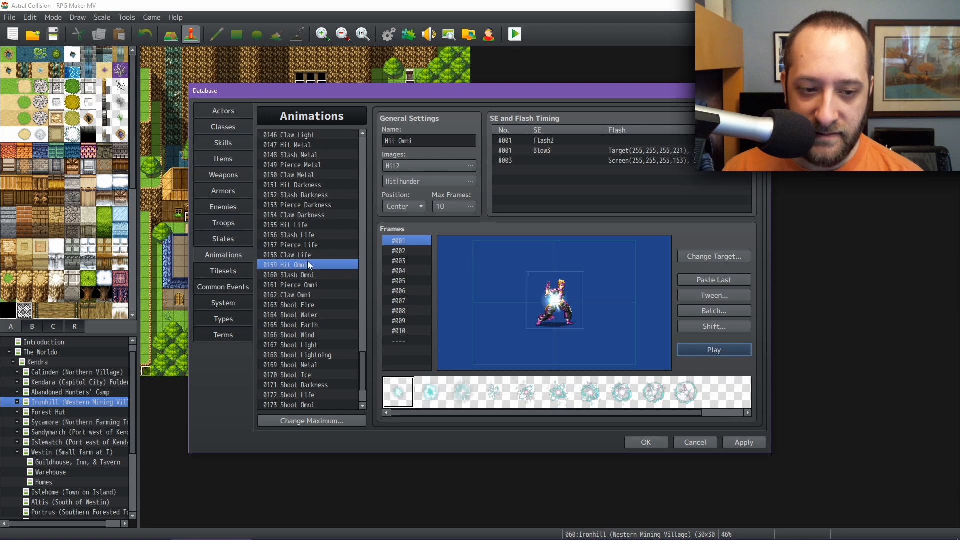
pyautogui.click(301, 274)
pyautogui.click(715, 351)
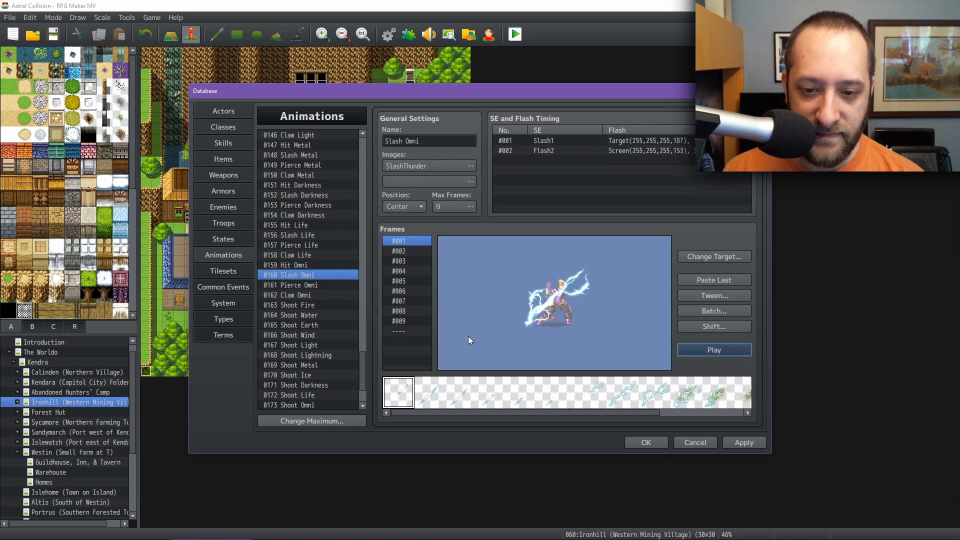
pyautogui.click(314, 284)
pyautogui.click(714, 350)
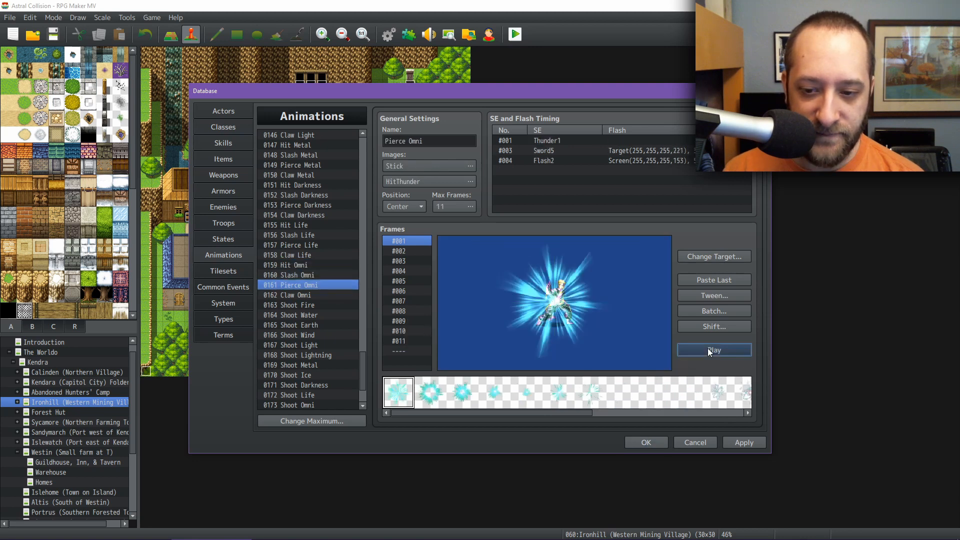
pyautogui.click(341, 295)
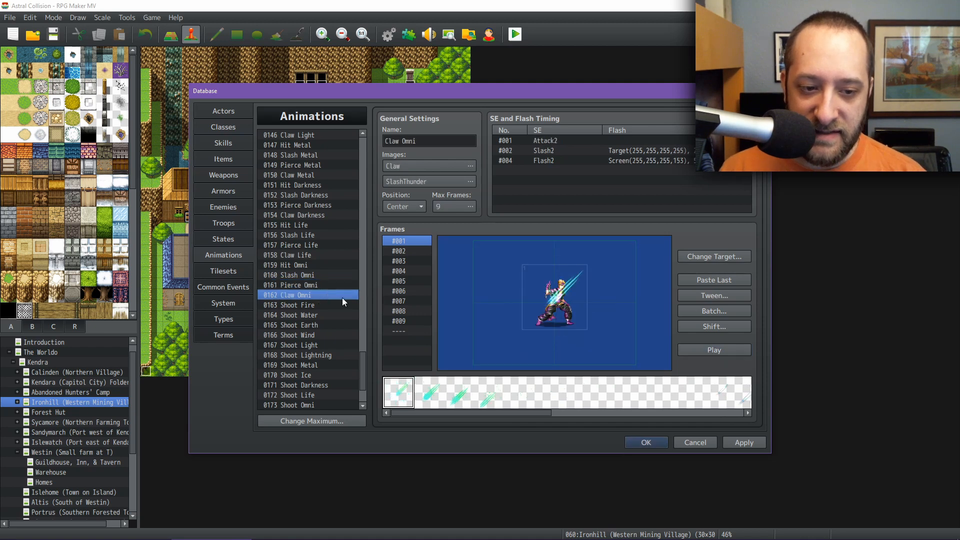
pyautogui.click(717, 352)
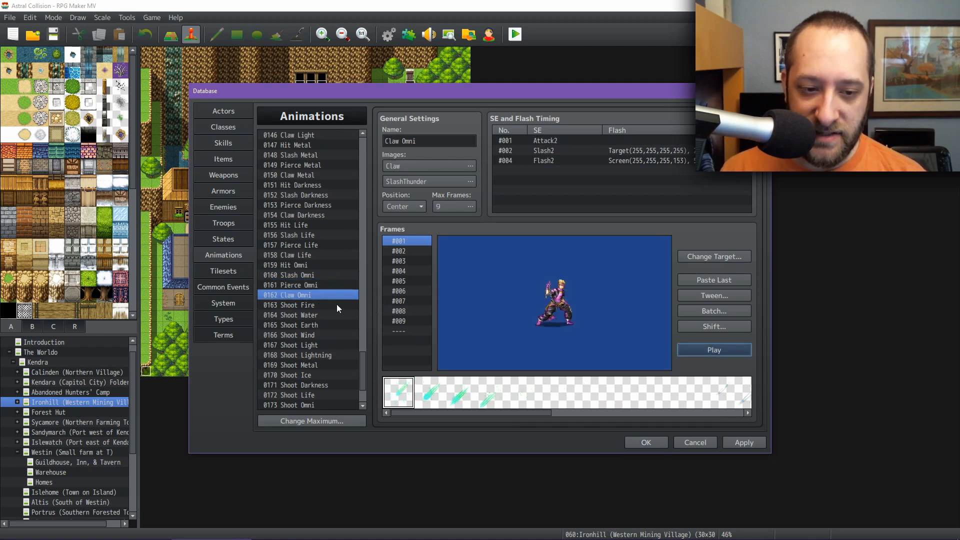
# Preview the first two elemental gun animations, Shoot Fire and Shoot Water
pyautogui.click(306, 304)
pyautogui.click(716, 352)
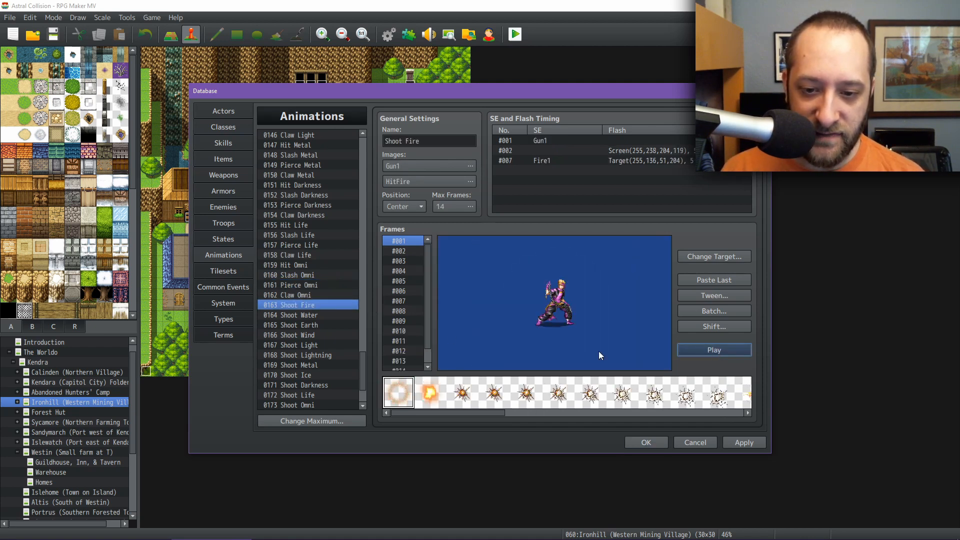
pyautogui.click(302, 315)
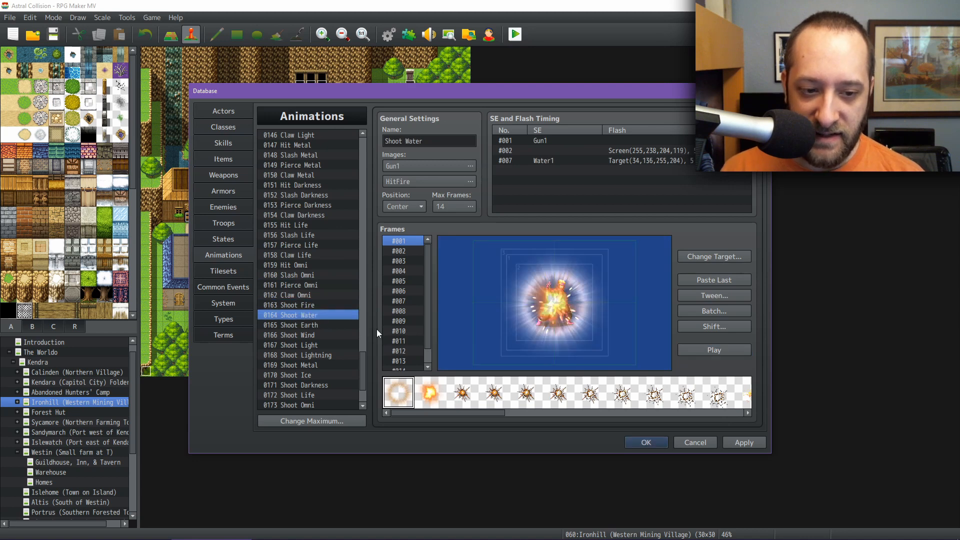
pyautogui.click(701, 352)
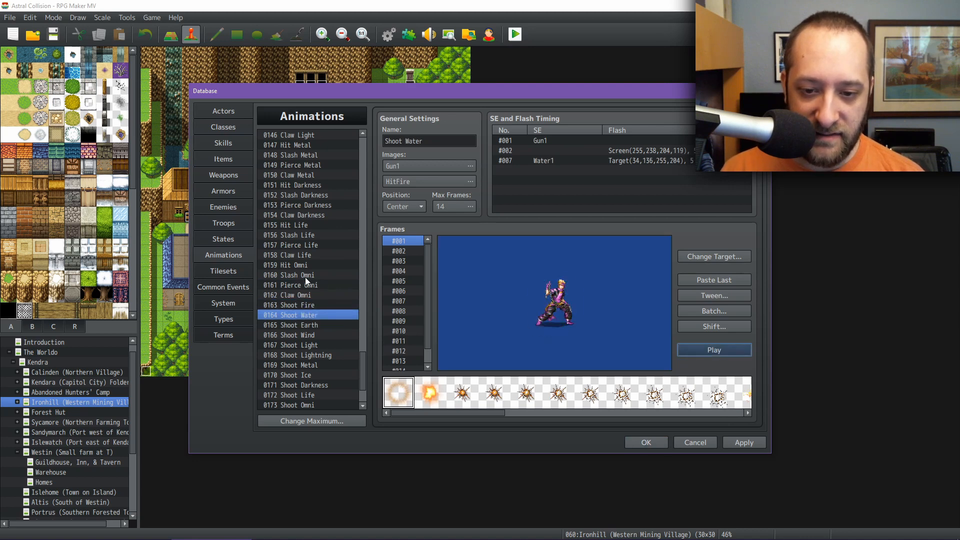
# Preview the next four elemental gun animations in order: Shoot Earth, Shoot Wind, Shoot Light and Shoot Lightning
pyautogui.scroll(-2, 305, 277)
pyautogui.click(320, 265)
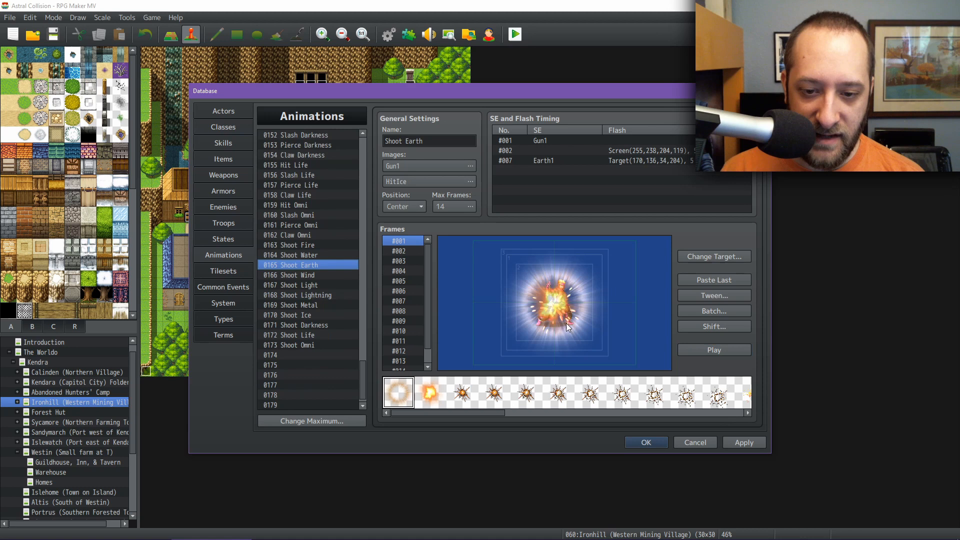
pyautogui.click(704, 350)
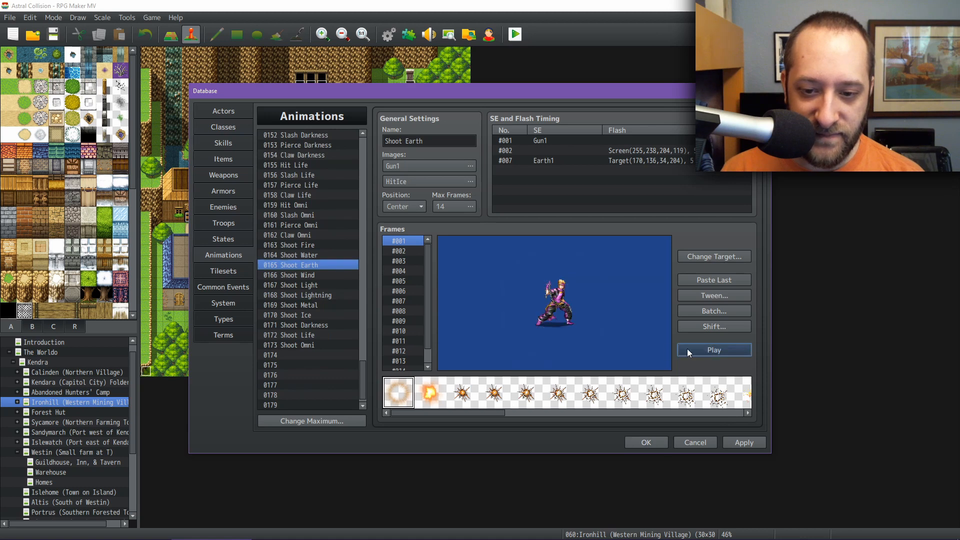
pyautogui.click(317, 274)
pyautogui.click(721, 349)
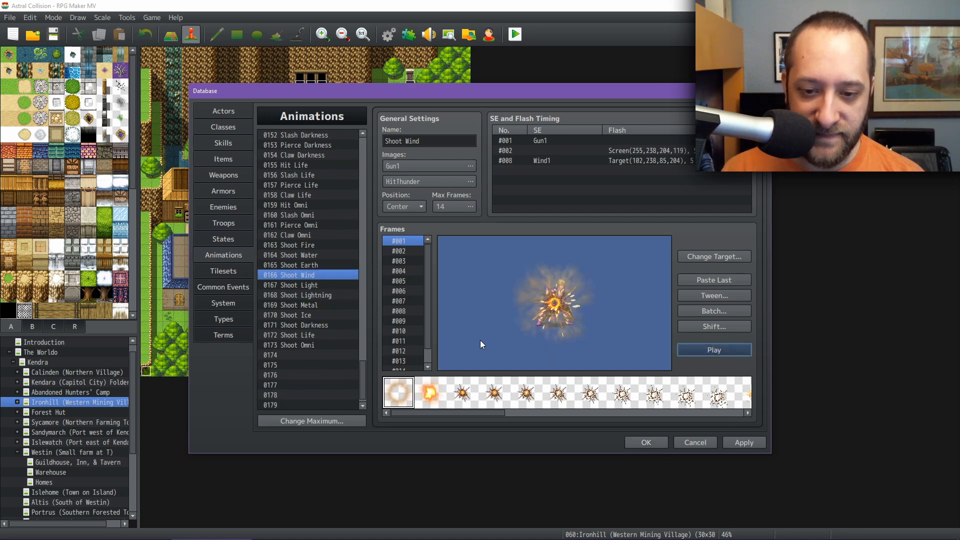
pyautogui.click(320, 285)
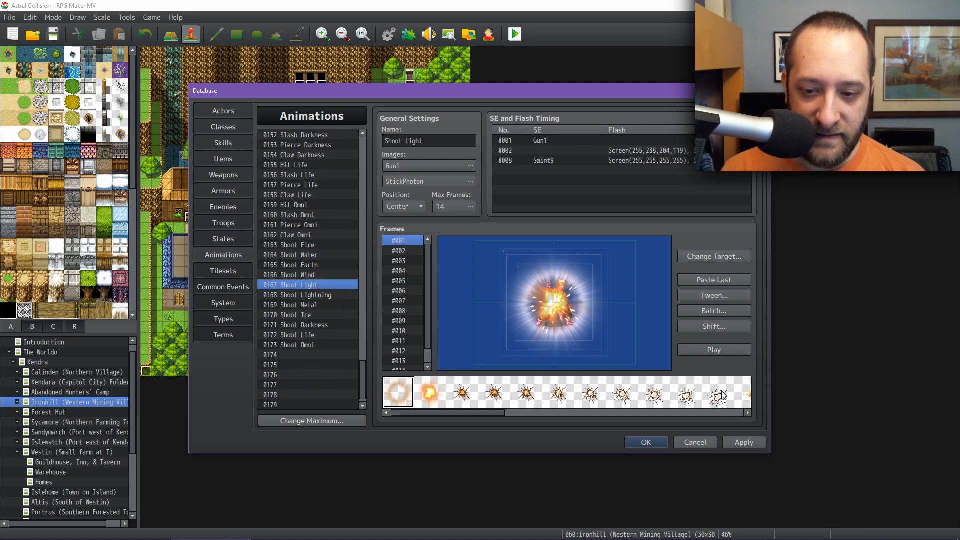
pyautogui.click(710, 350)
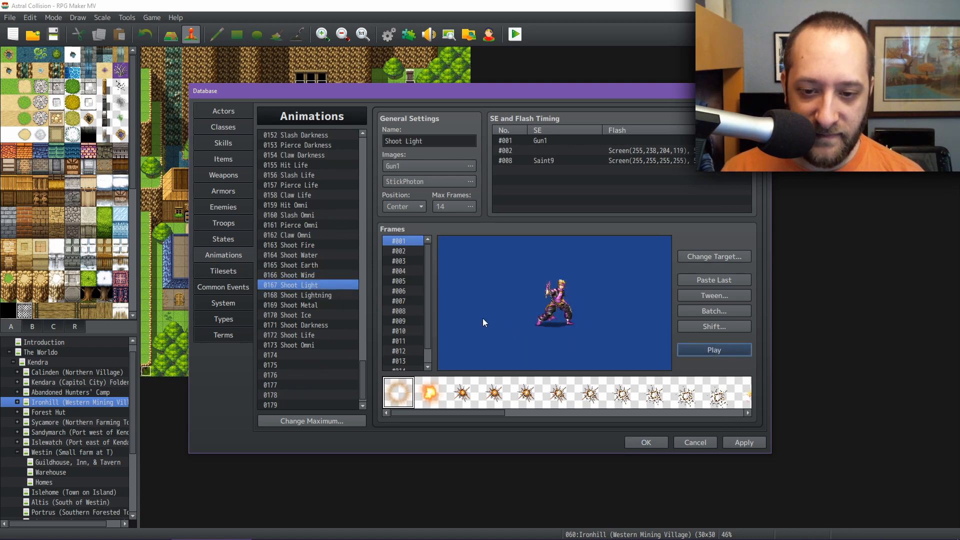
pyautogui.click(343, 295)
pyautogui.click(701, 350)
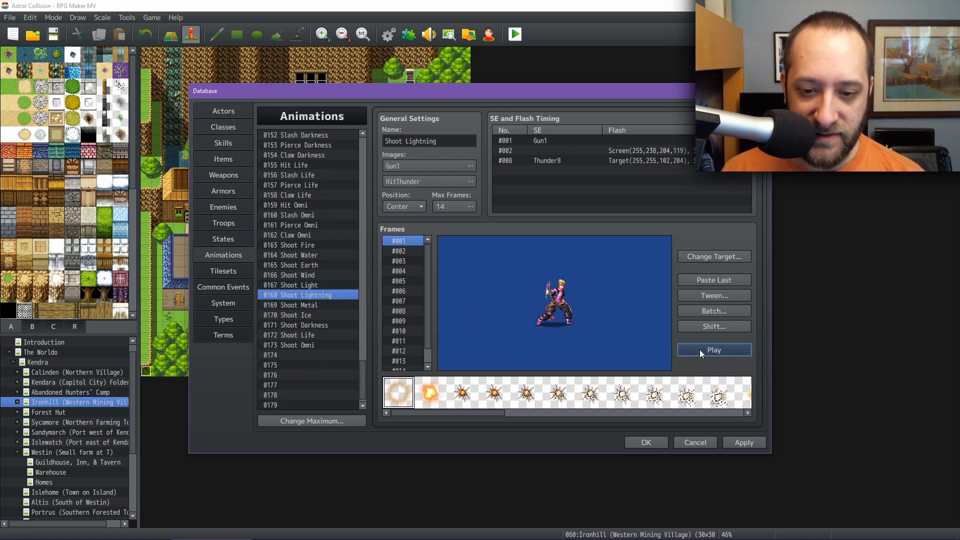
# Open the Shoot Metal animation for previewing
pyautogui.click(311, 304)
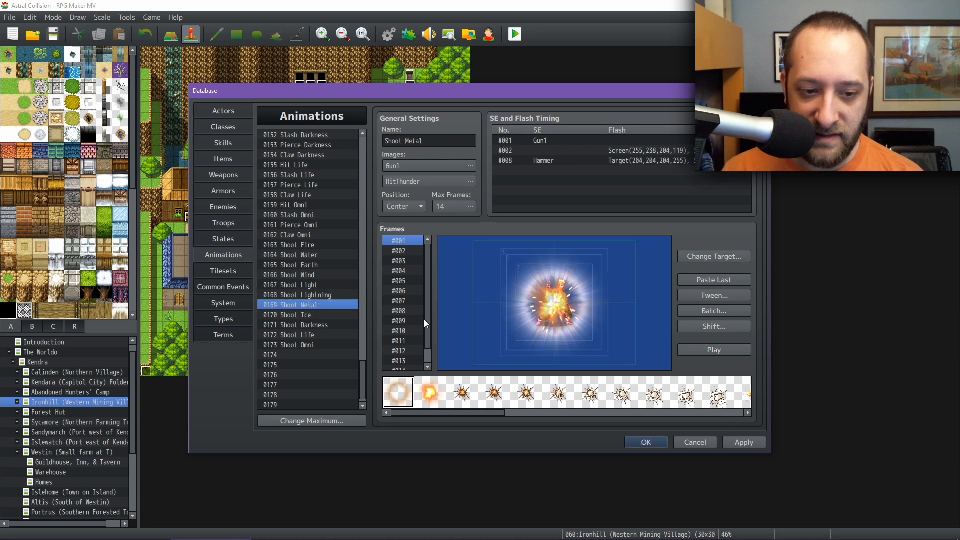
# Preview the Shoot Metal, Shoot Ice, Shoot Darkness, Shoot Life and Shoot Omni animations in the database
pyautogui.click(713, 349)
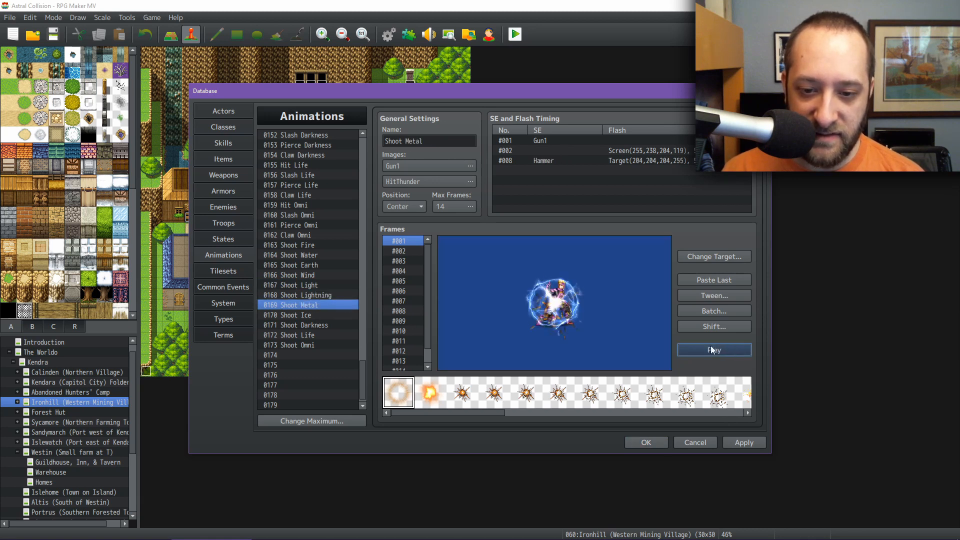
pyautogui.click(310, 315)
pyautogui.click(716, 352)
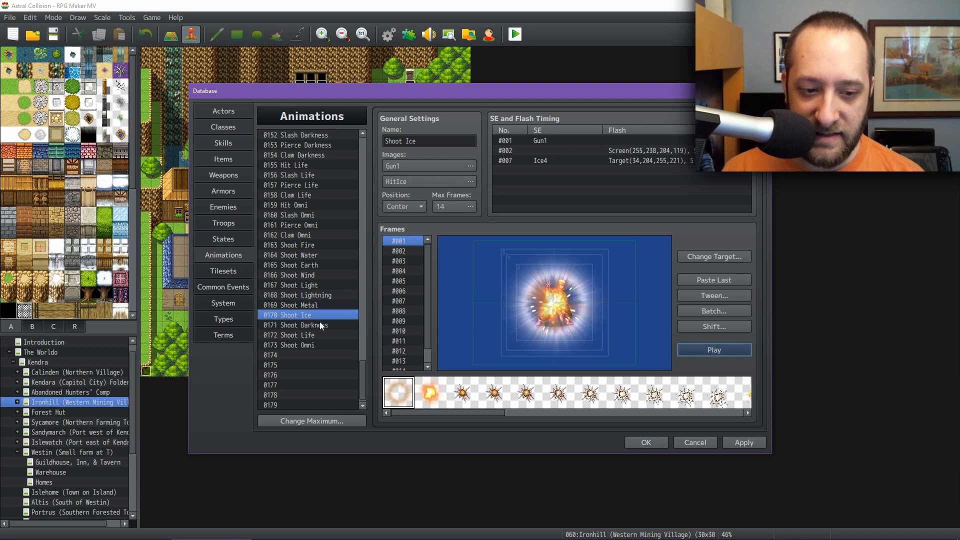
pyautogui.click(320, 324)
pyautogui.click(701, 350)
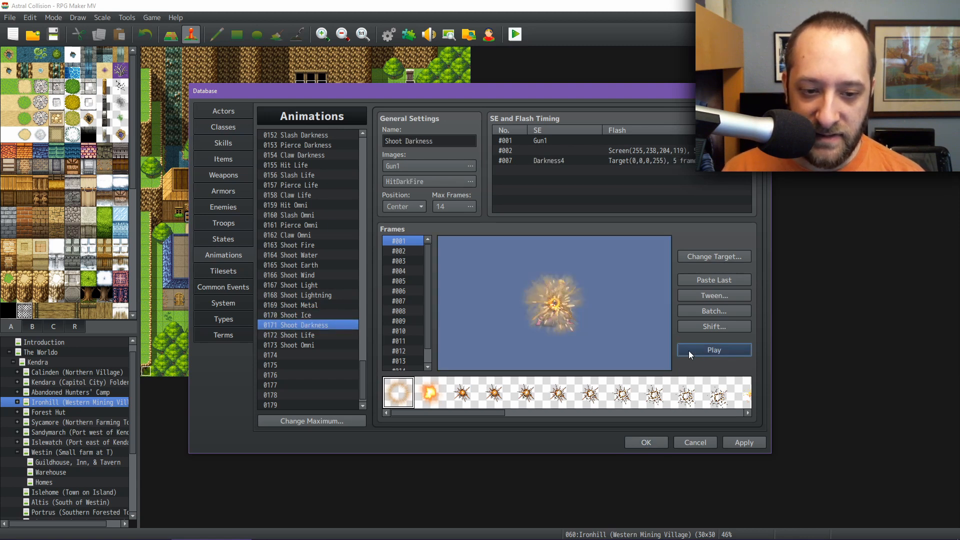
pyautogui.click(325, 337)
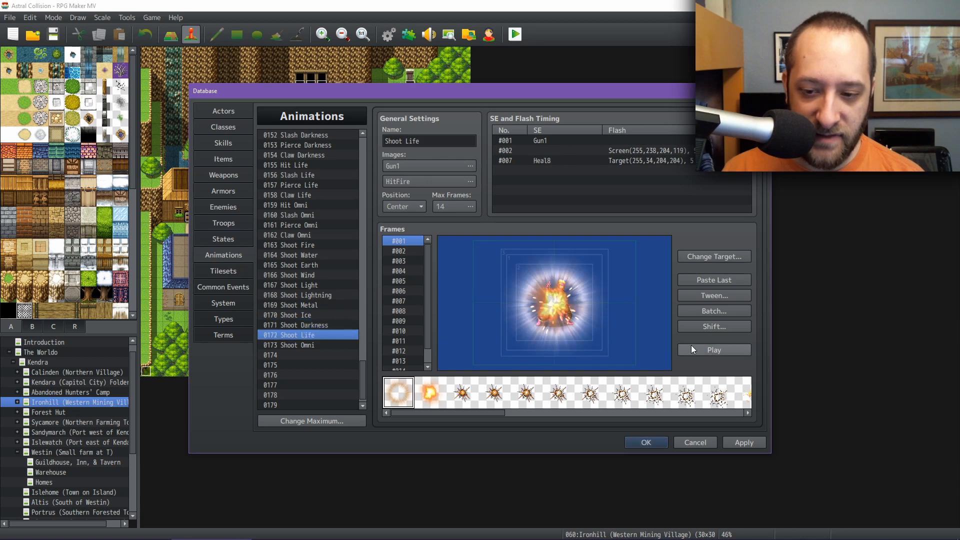
pyautogui.click(695, 349)
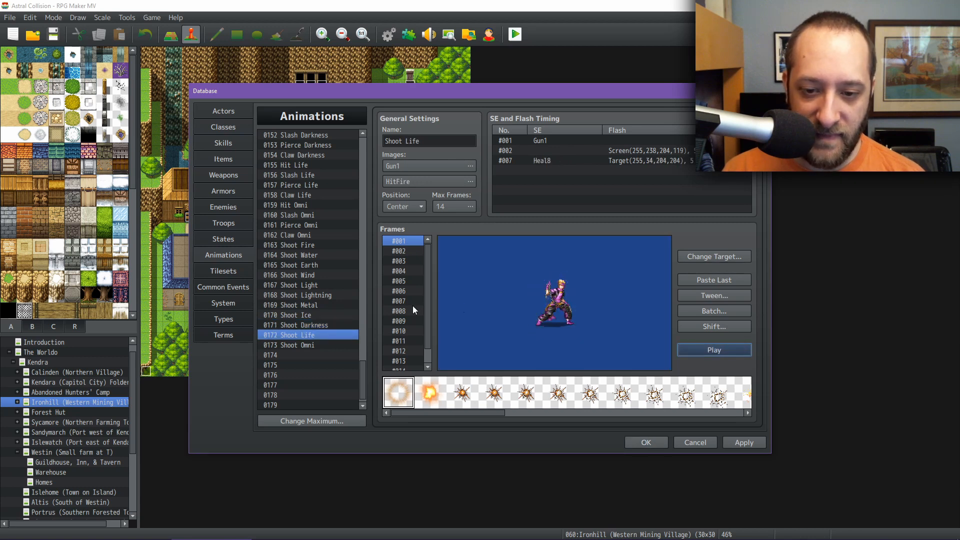
pyautogui.click(322, 345)
pyautogui.click(700, 352)
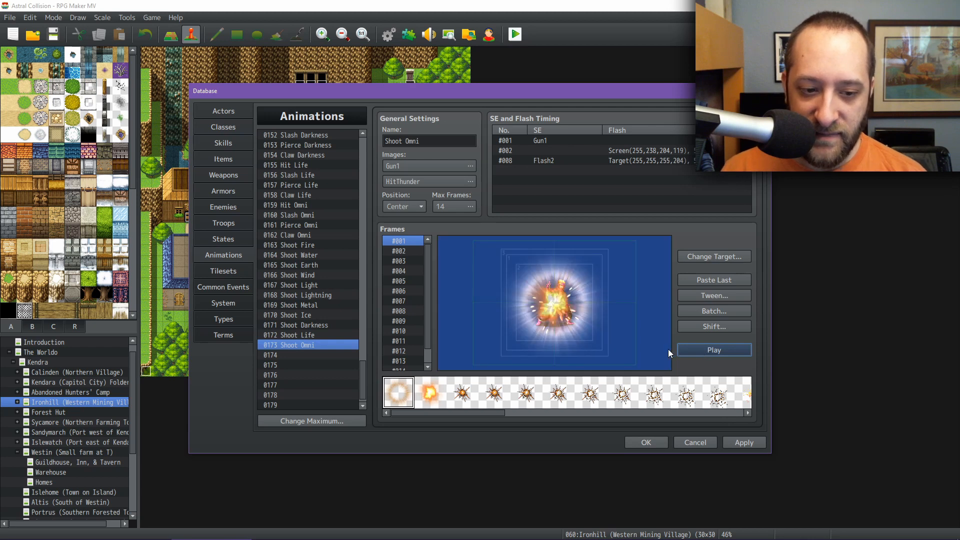
# Apply the database changes, close the database and save the project
pyautogui.click(744, 443)
pyautogui.click(636, 441)
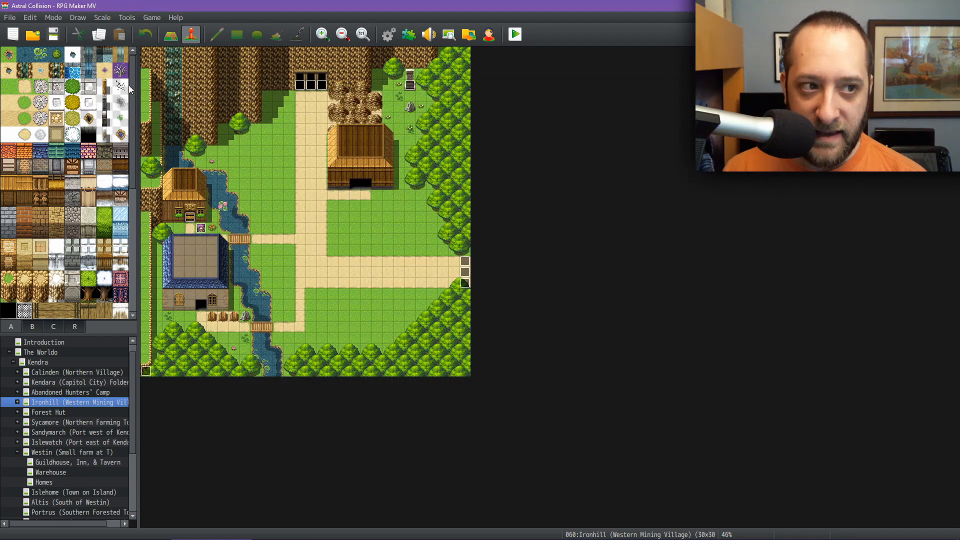
pyautogui.click(52, 34)
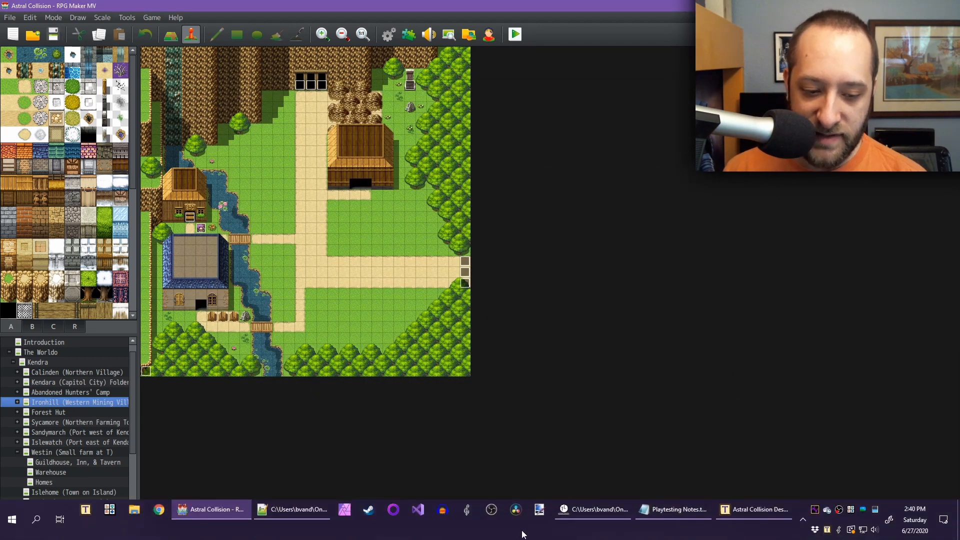
# Switch to Notepad++ and examine how Sientir_WeaponHits.js declares $WeaponHitAnimations and fills its arrays from the plugin parameters
pyautogui.click(294, 511)
pyautogui.scroll(-15, 475, 287)
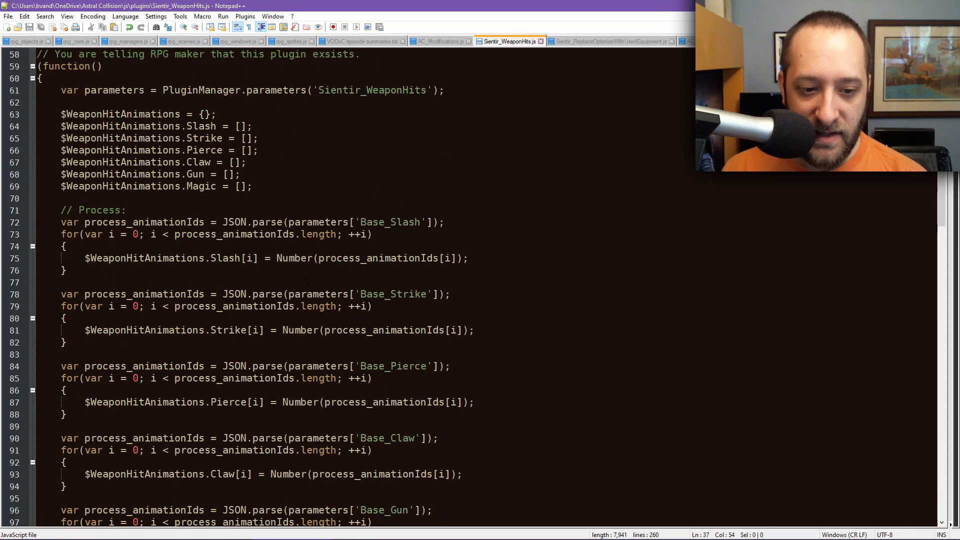
pyautogui.scroll(-2, 310, 199)
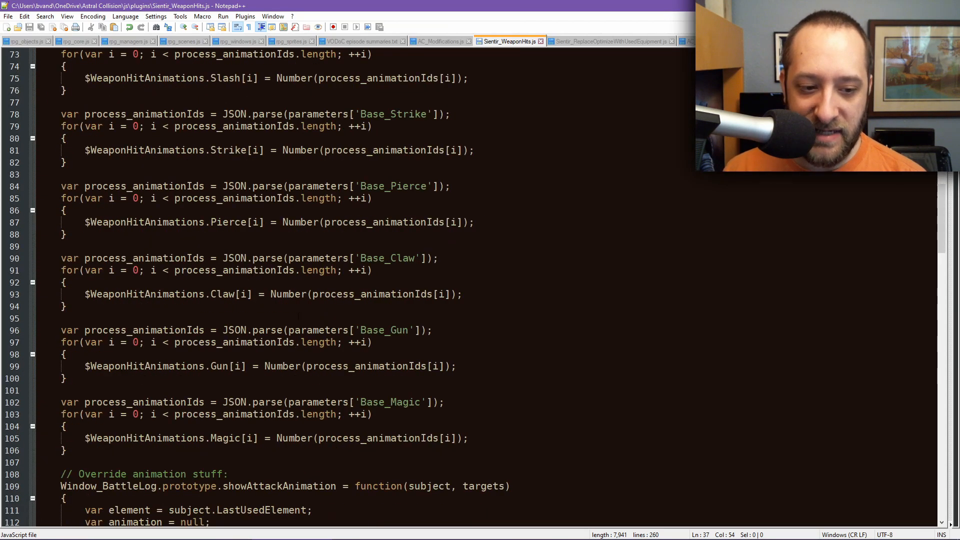
pyautogui.click(151, 366)
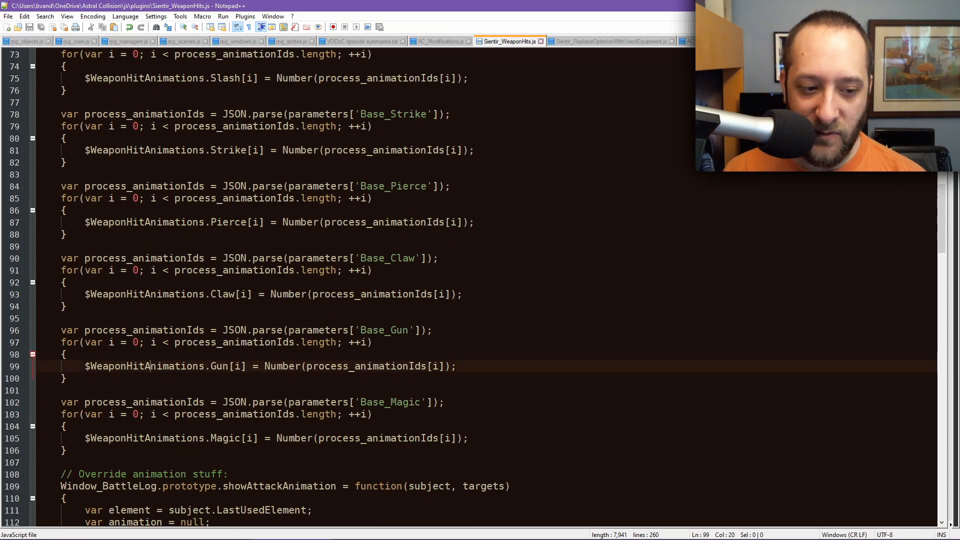
pyautogui.doubleClick(166, 366)
pyautogui.scroll(9, 480, 285)
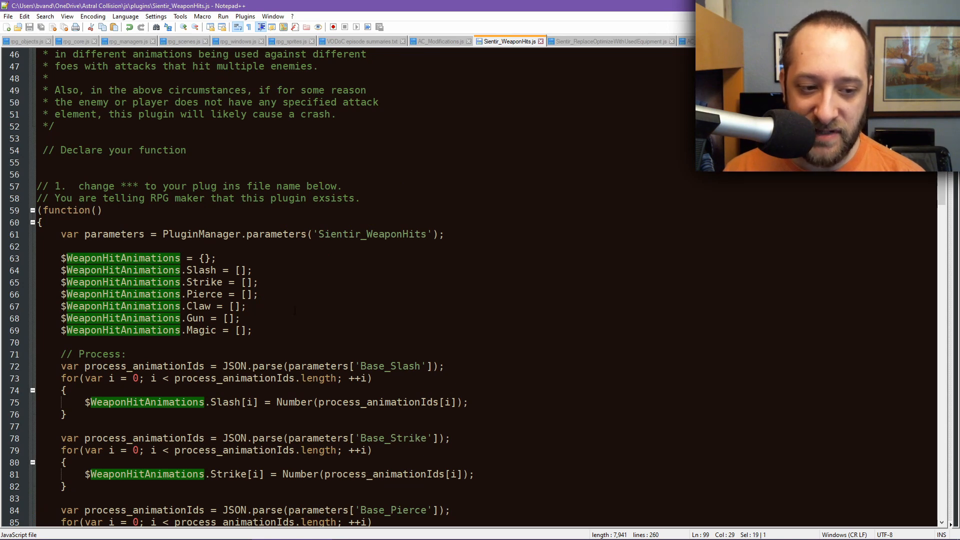
pyautogui.scroll(-18, 391, 313)
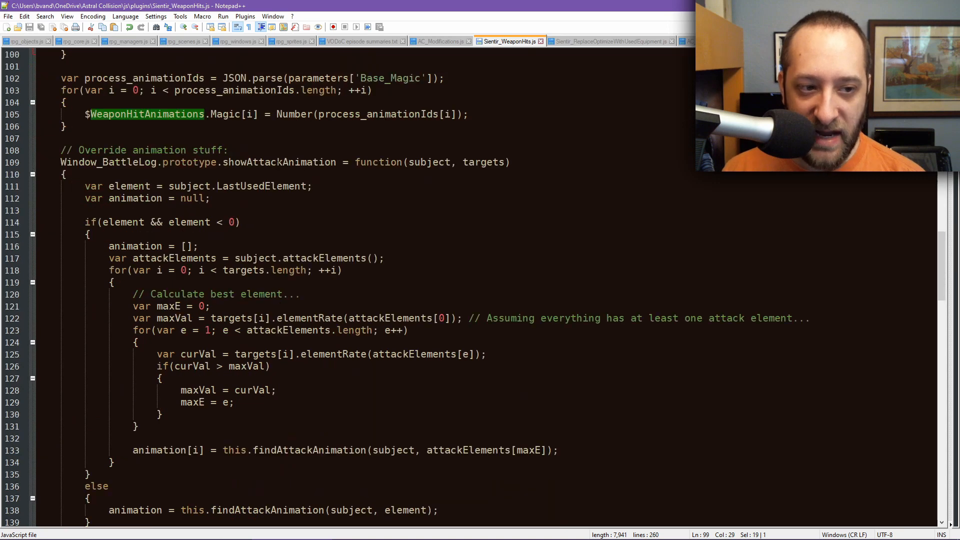
# Compare the plugin's showAttackAnimation override with the original function in rpg_windows.js, returning to Sientir_WeaponHits.js
pyautogui.doubleClick(278, 162)
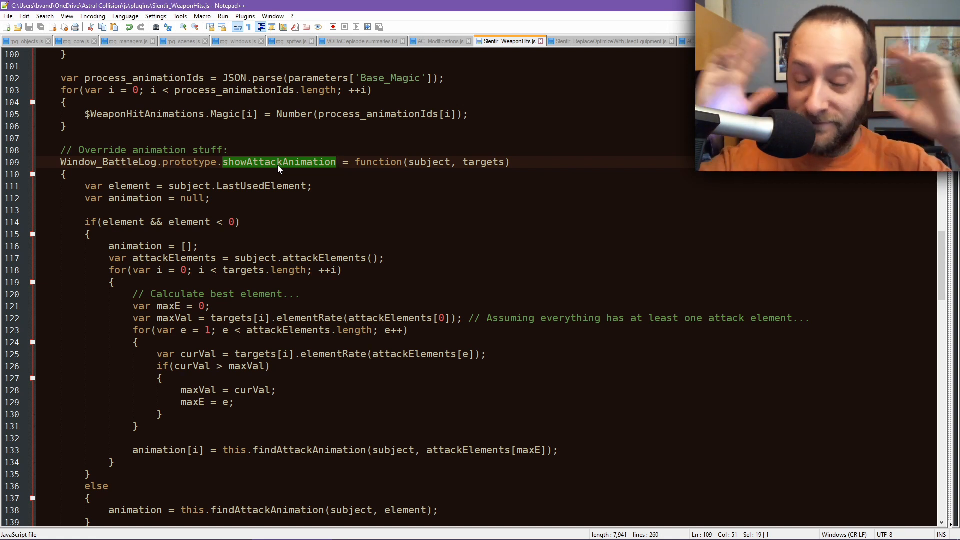
pyautogui.click(226, 43)
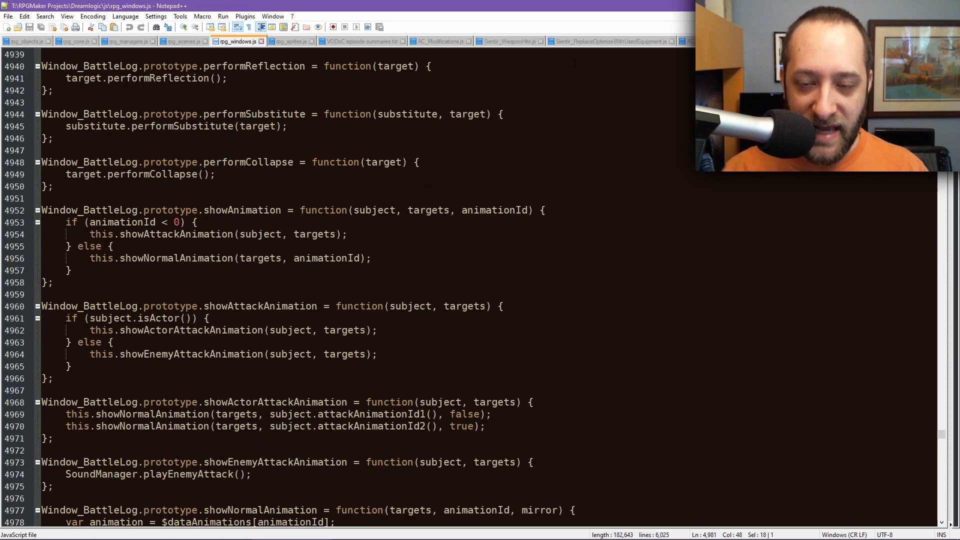
pyautogui.click(509, 43)
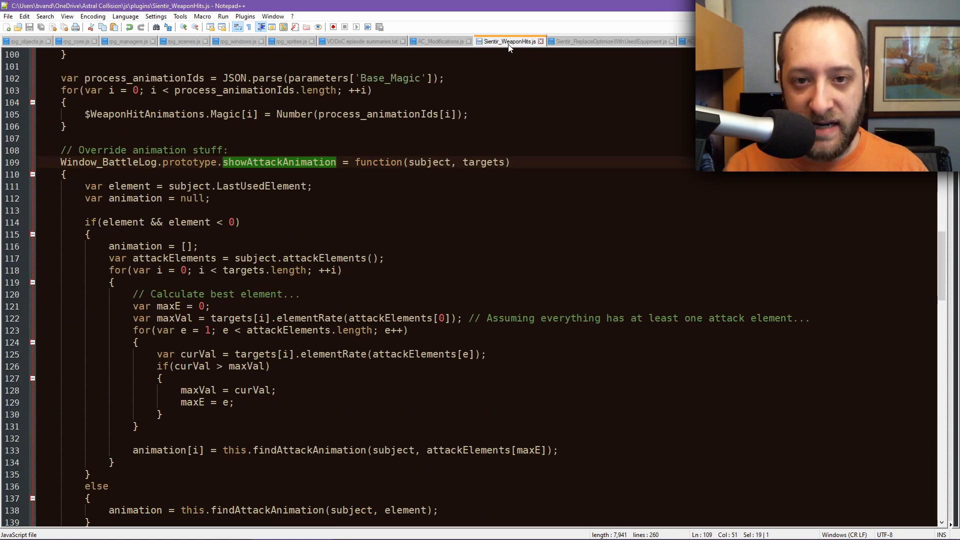
# Examine how showAttackAnimation sets its element variable from the subject's LastUsedElement
pyautogui.doubleClick(260, 187)
pyautogui.click(203, 187)
pyautogui.doubleClick(209, 187)
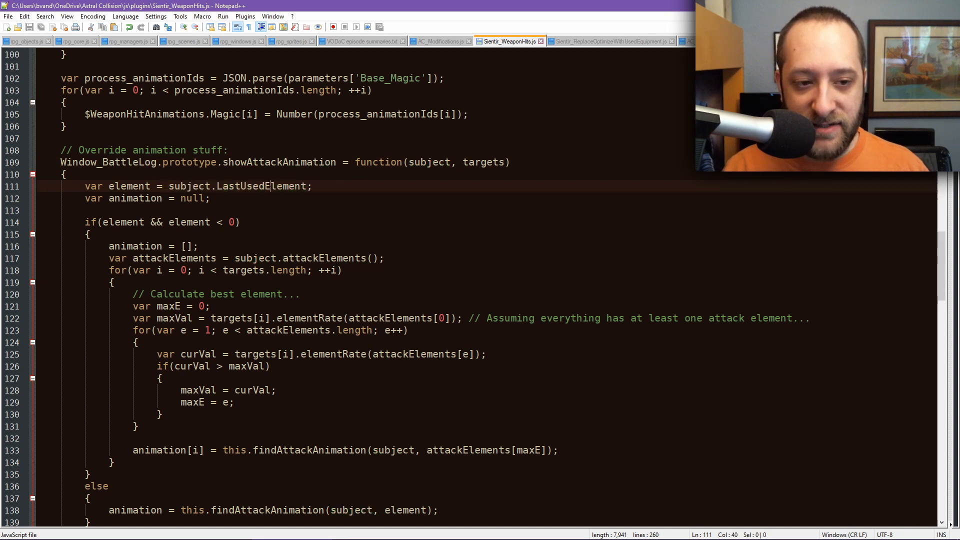
pyautogui.doubleClick(260, 186)
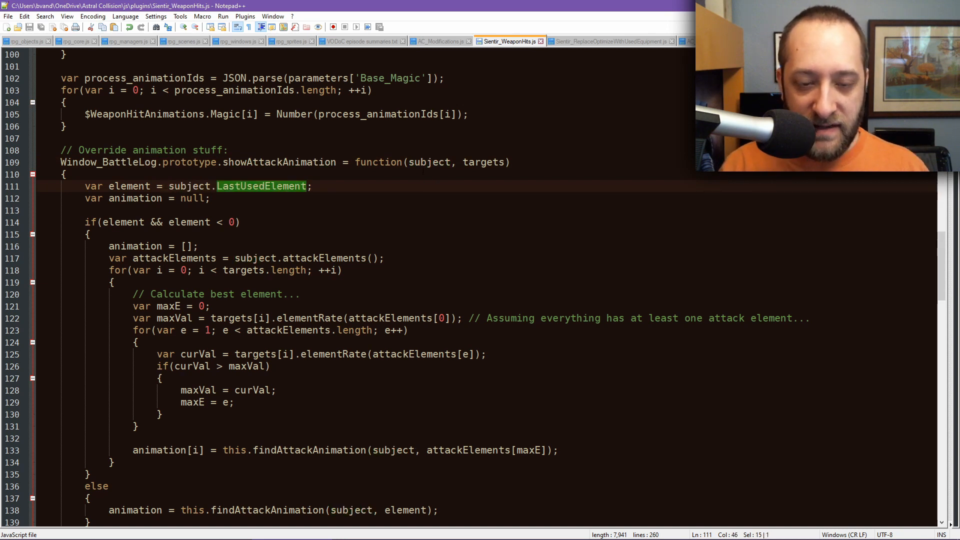
pyautogui.doubleClick(429, 162)
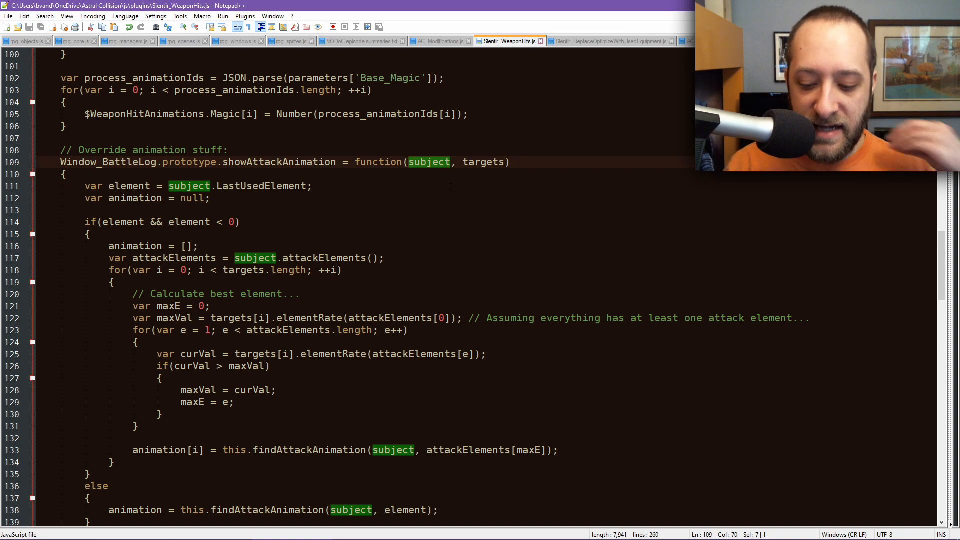
pyautogui.doubleClick(126, 187)
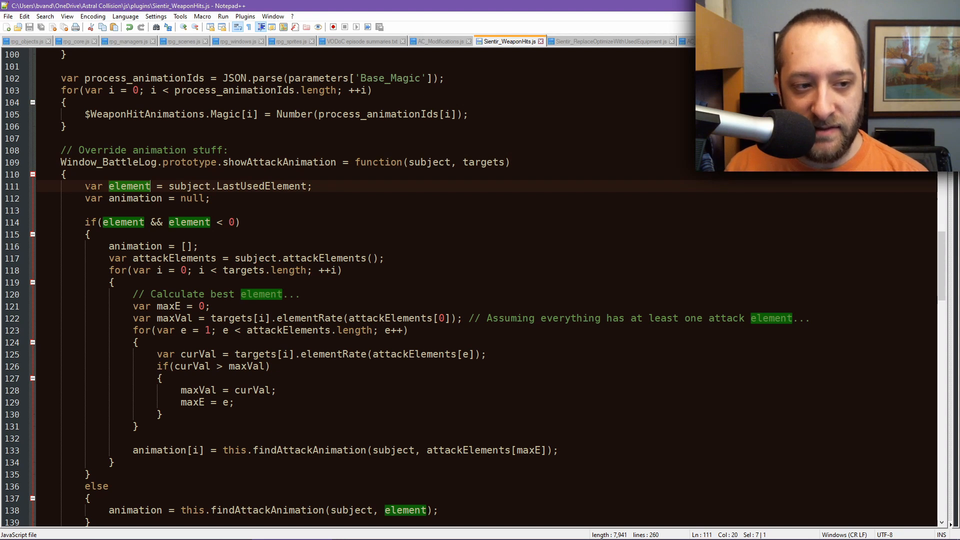
pyautogui.doubleClick(88, 190)
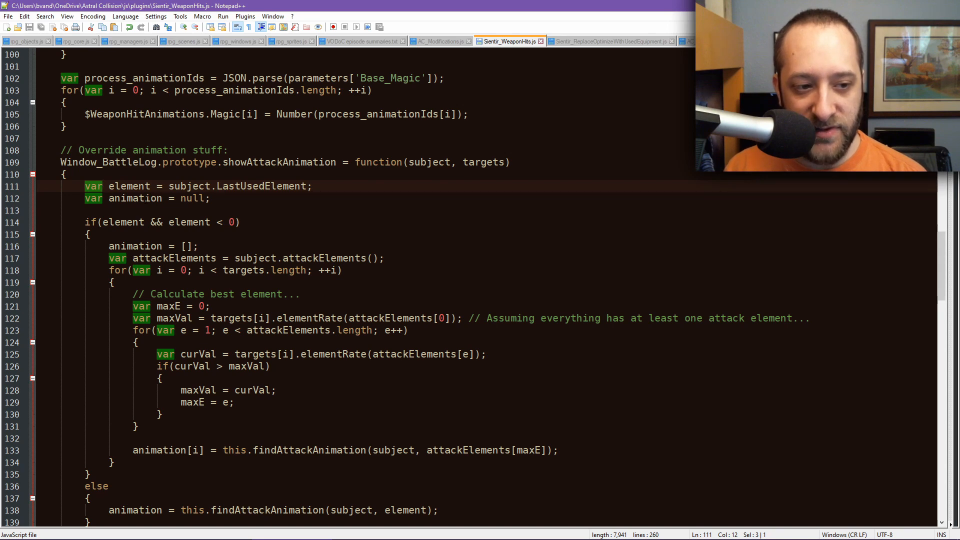
# Go back to the $WeaponHitAnimations declaration on line 63 and highlight the full variable name
pyautogui.scroll(19, 239, 286)
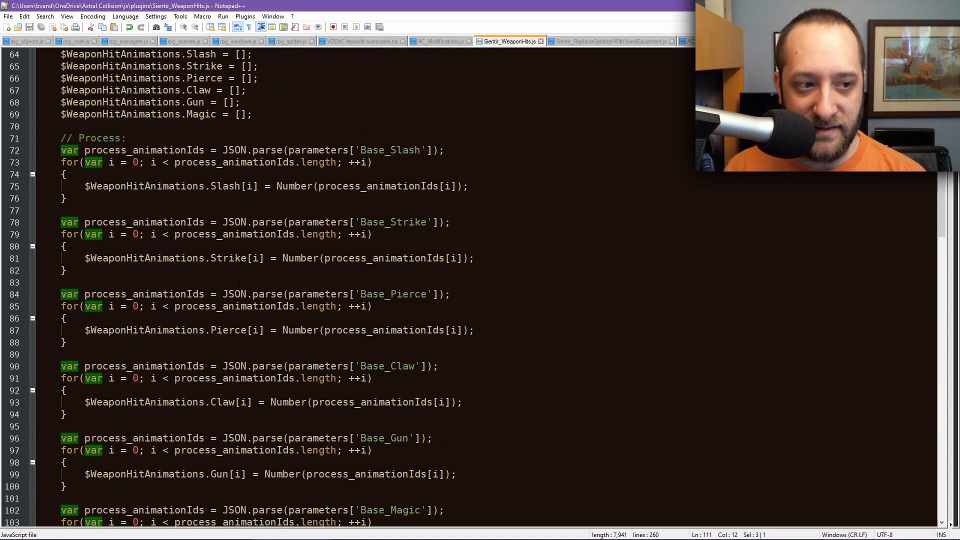
pyautogui.doubleClick(129, 295)
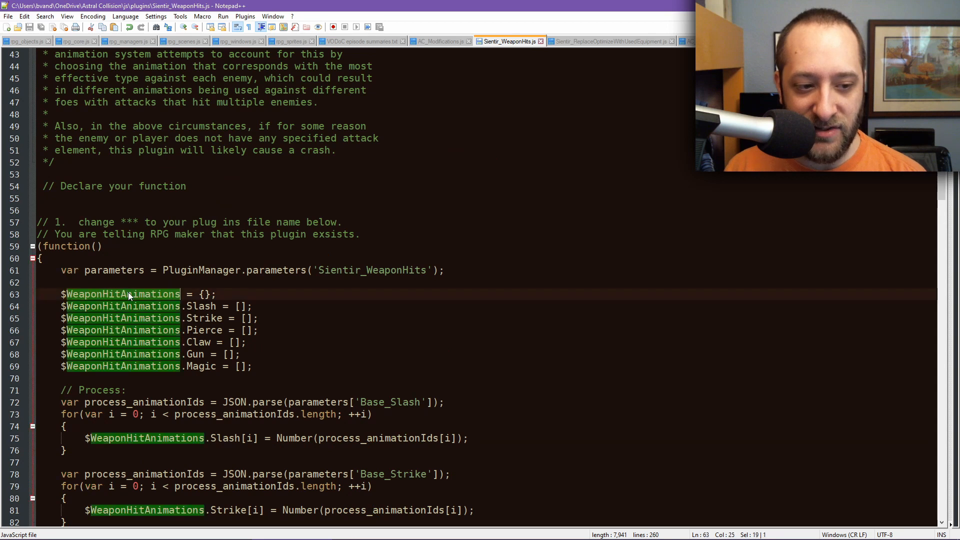
pyautogui.moveTo(61, 295); pyautogui.dragTo(179, 295)
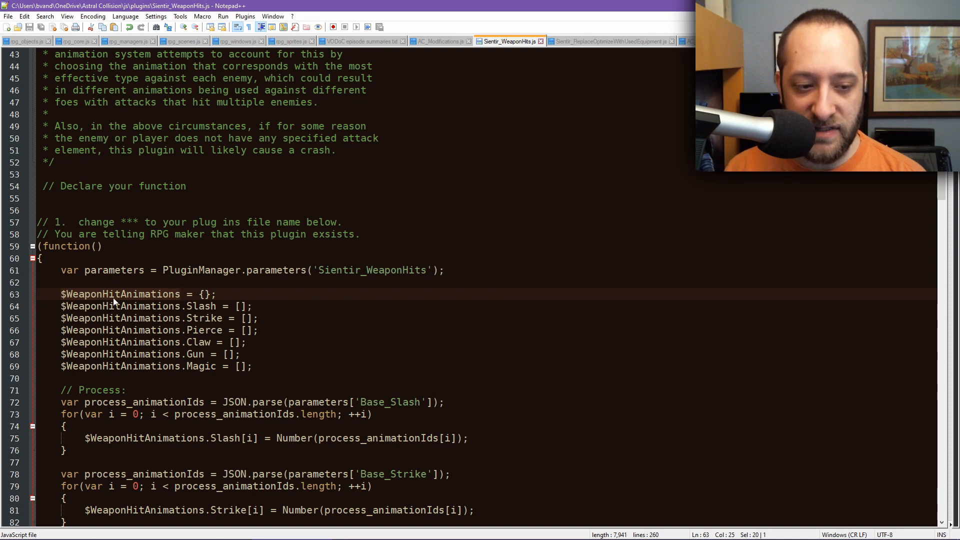
# Return to showAttackAnimation and examine its element and animation variables and the element condition on line 114
pyautogui.scroll(-15, 190, 318)
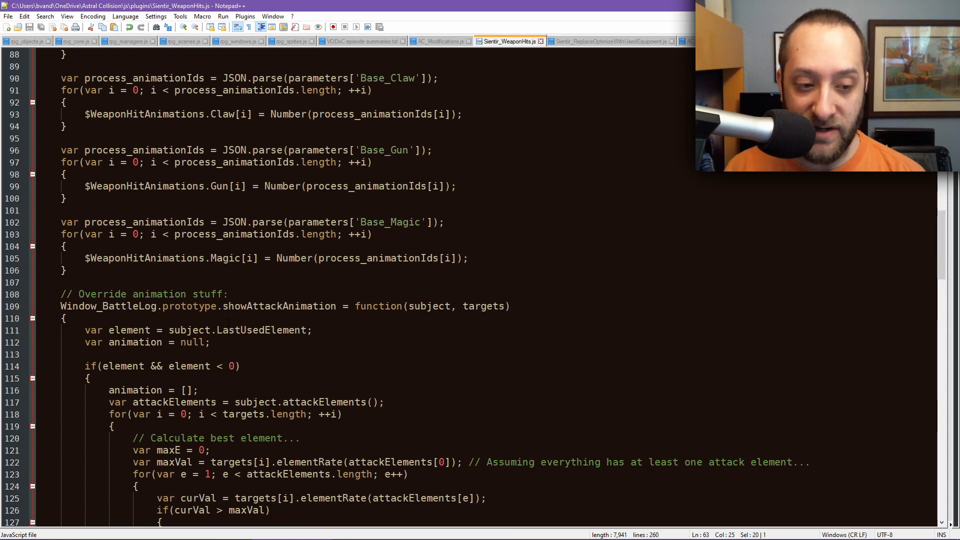
pyautogui.scroll(-2, 229, 321)
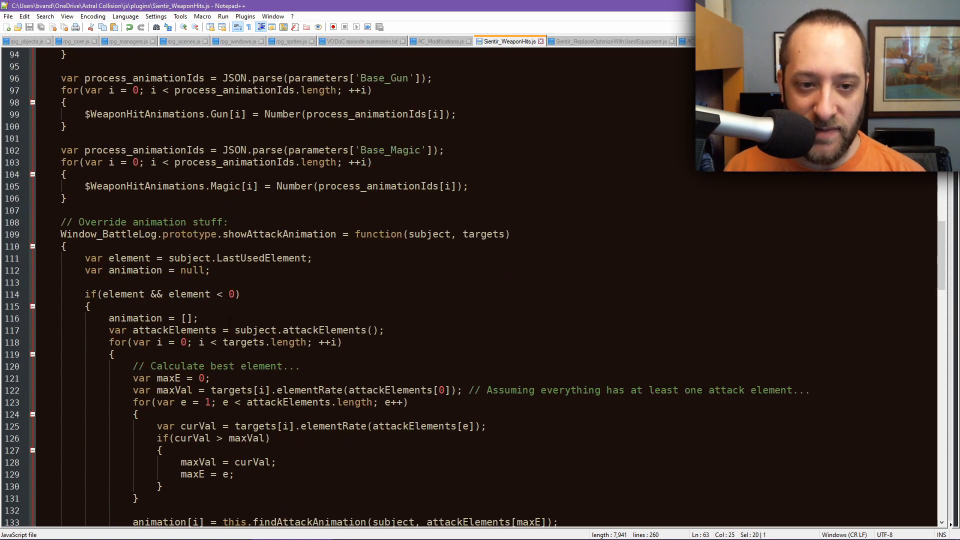
pyautogui.scroll(-3, 230, 320)
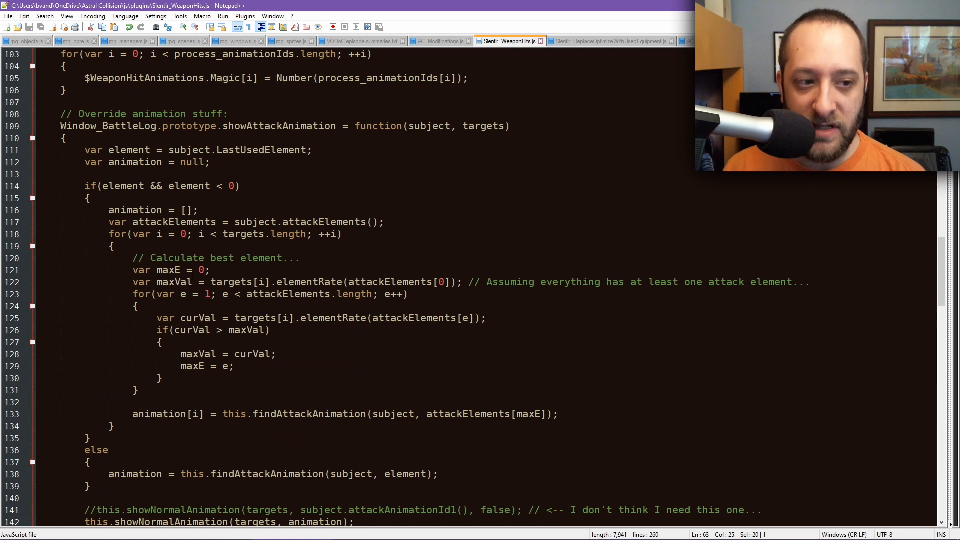
pyautogui.scroll(2, 229, 321)
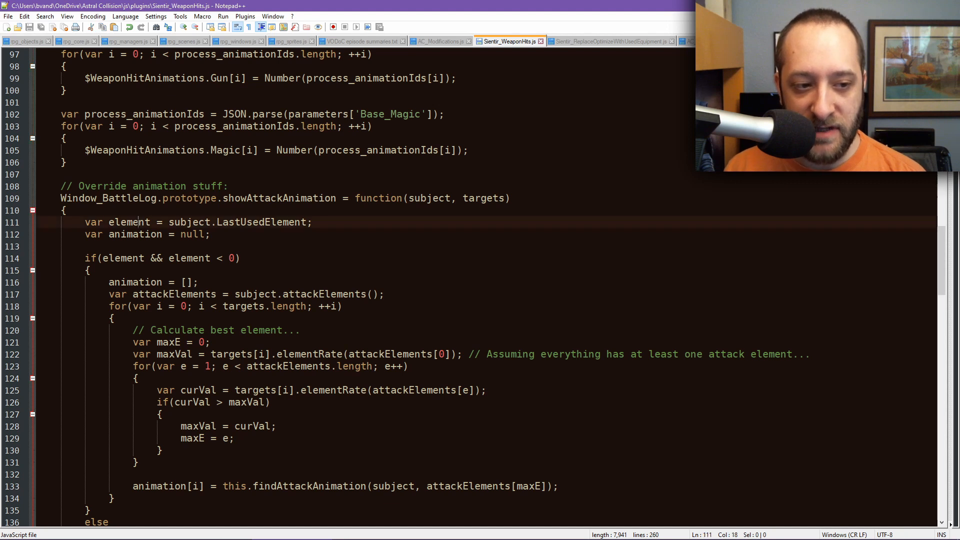
pyautogui.doubleClick(124, 223)
pyautogui.doubleClick(135, 235)
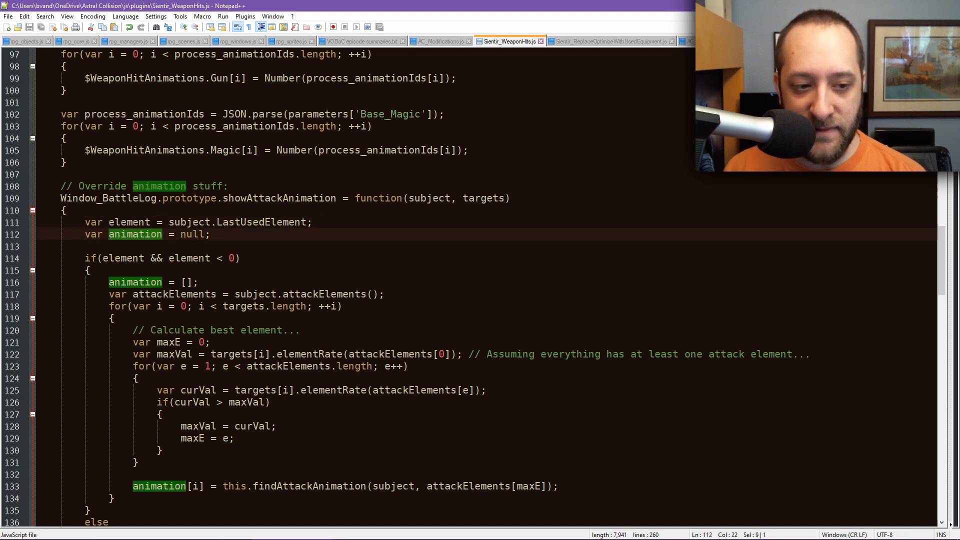
pyautogui.doubleClick(198, 236)
pyautogui.doubleClick(263, 222)
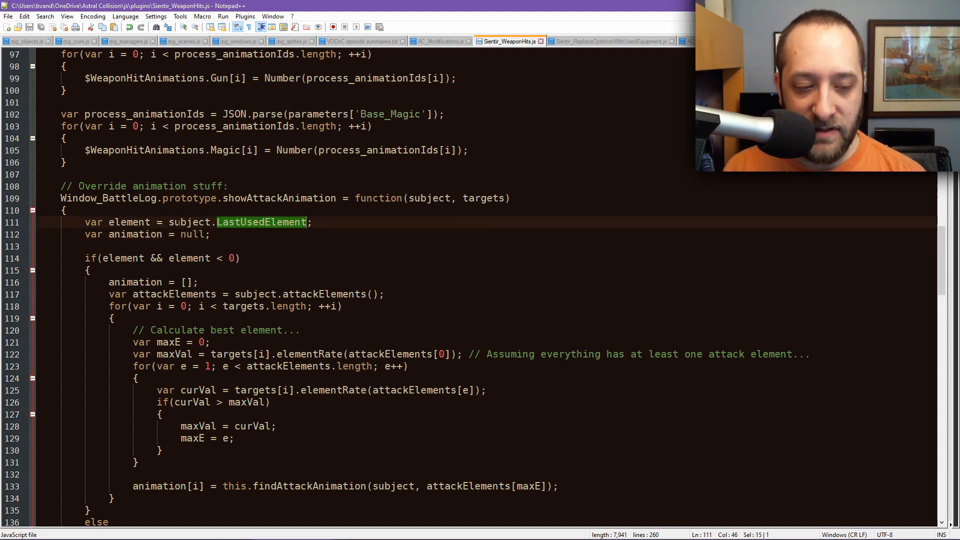
pyautogui.doubleClick(193, 235)
pyautogui.doubleClick(130, 222)
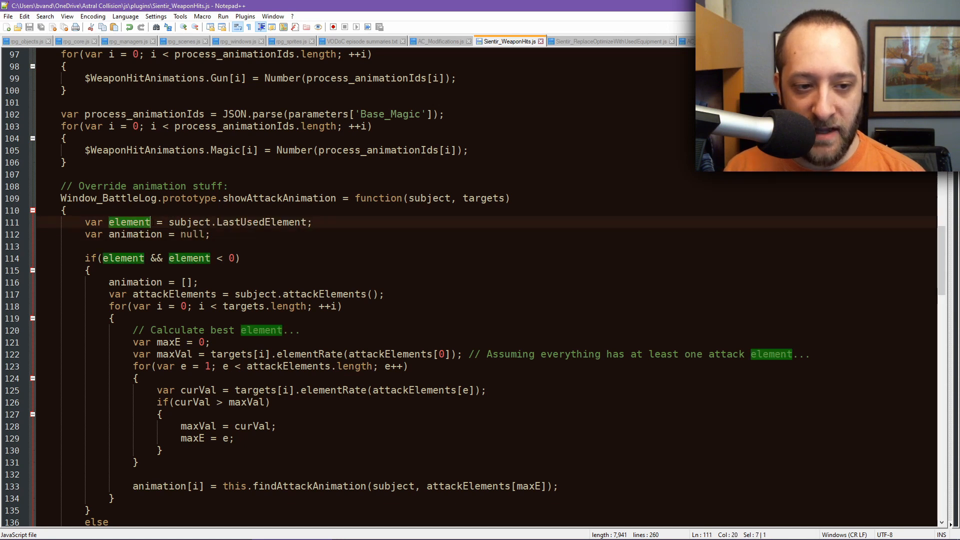
pyautogui.doubleClick(261, 222)
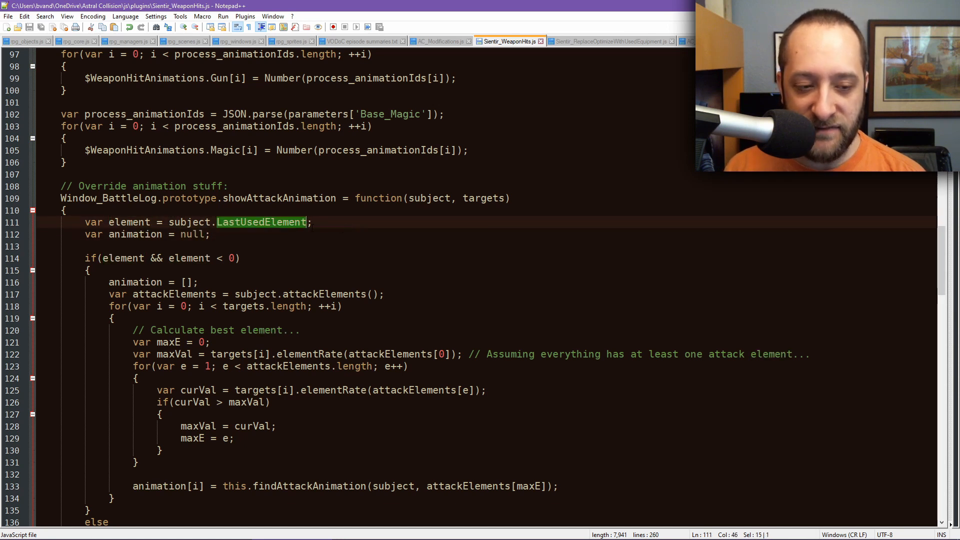
pyautogui.doubleClick(142, 258)
# Examine the rest of showAttackAnimation and highlight the findAttackAnimation call in its else branch
pyautogui.scroll(-2, 141, 225)
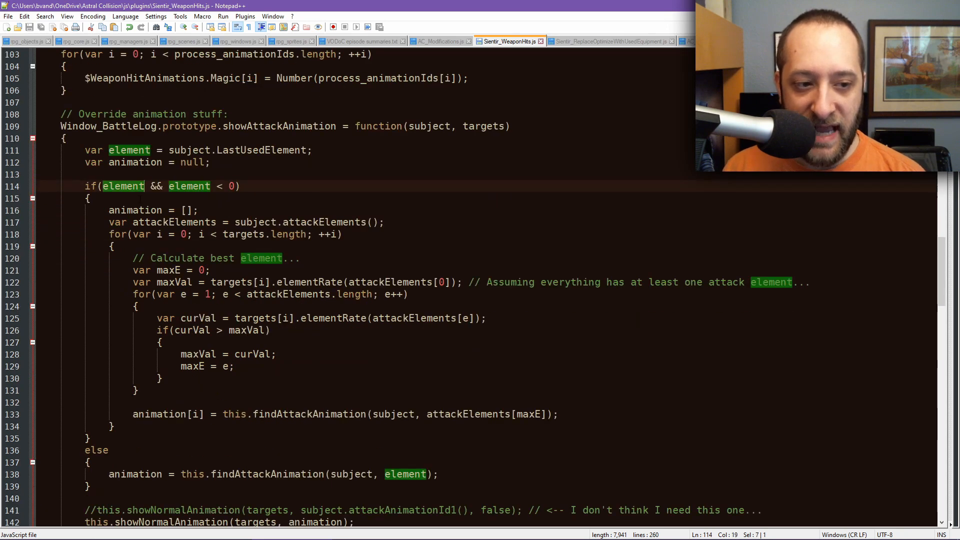
pyautogui.scroll(-4, 141, 198)
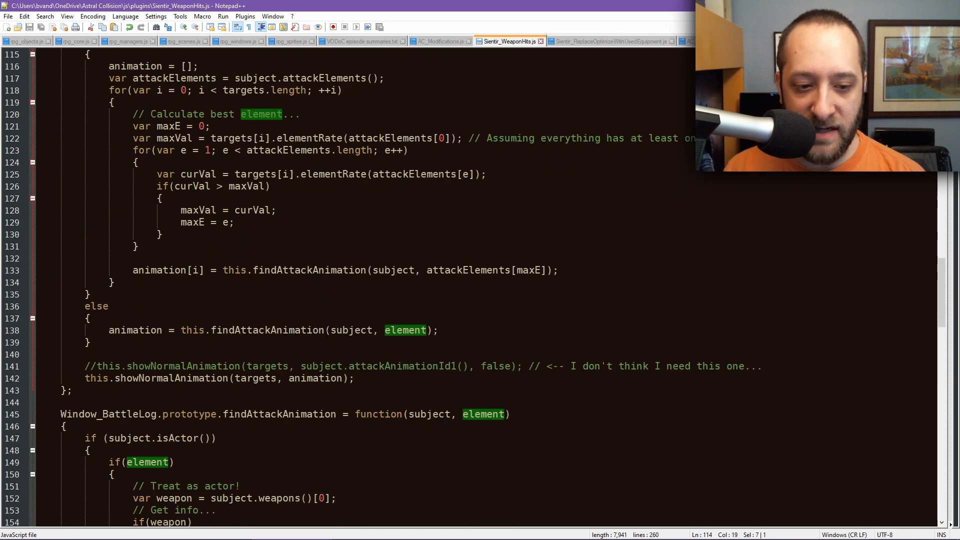
pyautogui.doubleClick(268, 330)
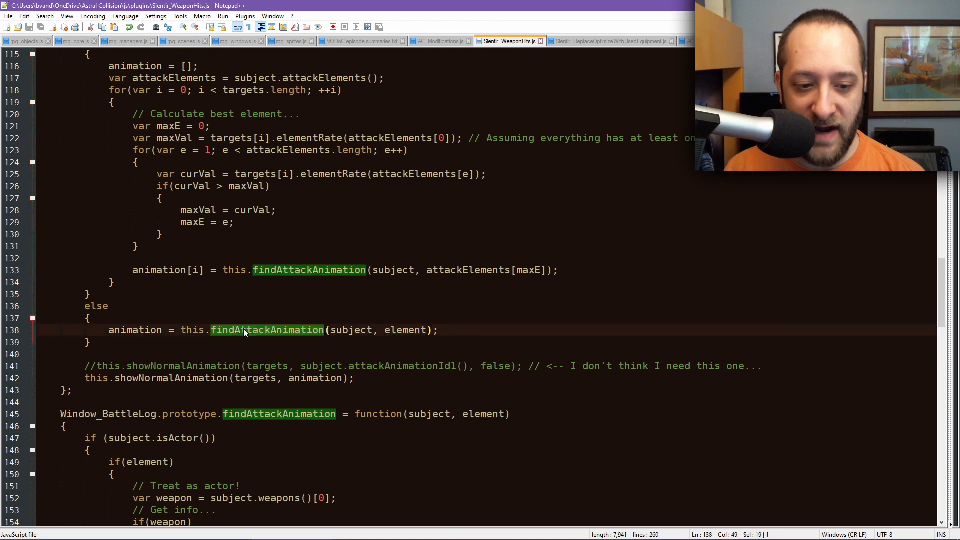
# Examine the element argument and animation assignment in showAttackAnimation's else branch, along with the element condition on line 114
pyautogui.doubleClick(408, 331)
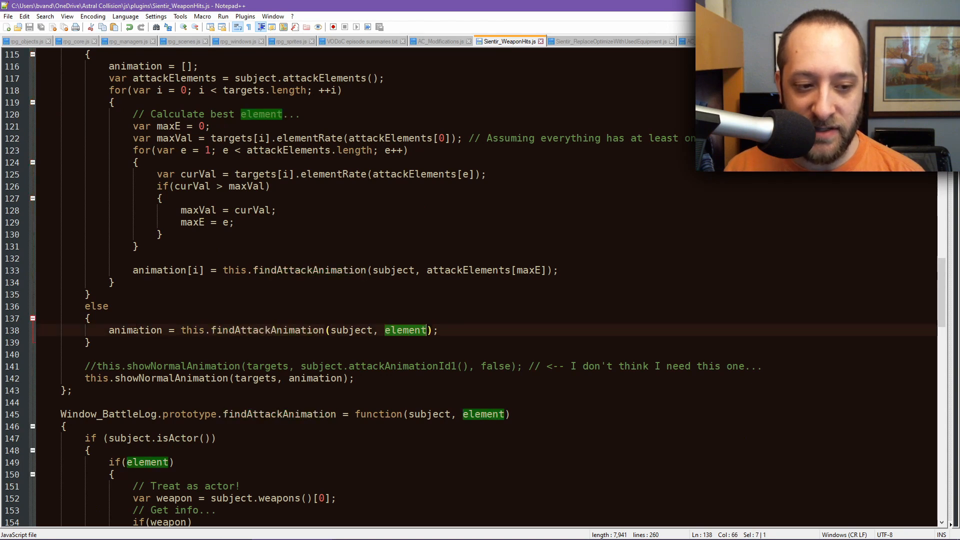
pyautogui.doubleClick(135, 330)
pyautogui.doubleClick(405, 330)
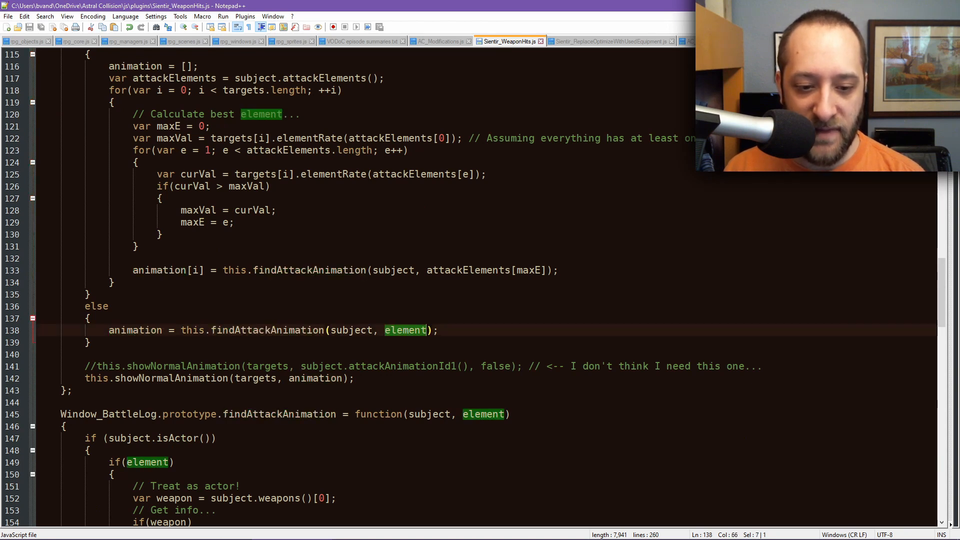
pyautogui.scroll(4, 480, 290)
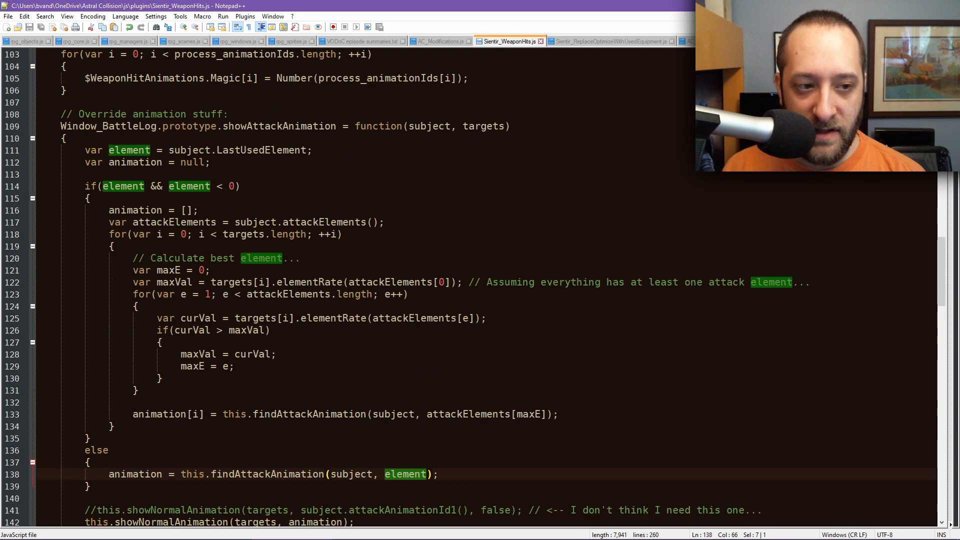
pyautogui.doubleClick(120, 186)
pyautogui.doubleClick(196, 186)
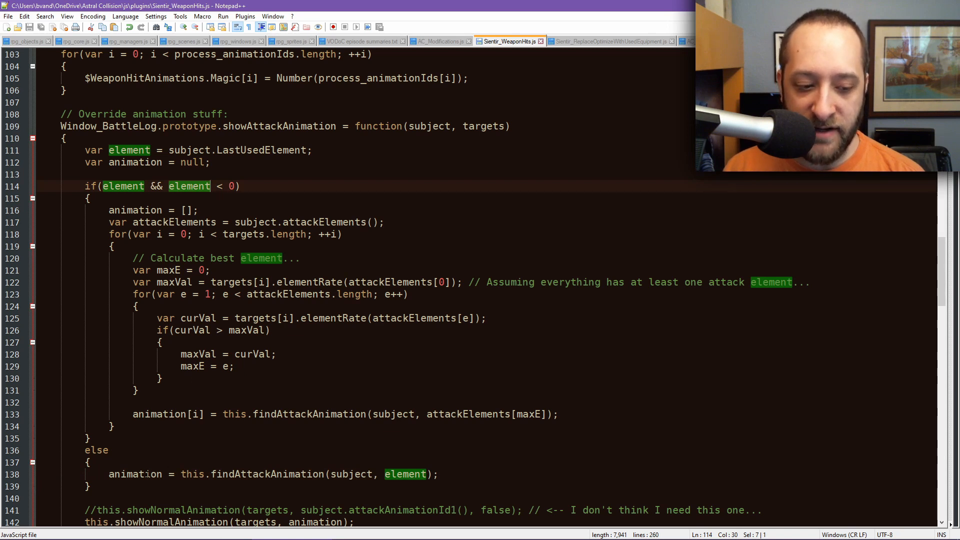
pyautogui.moveTo(109, 474); pyautogui.dragTo(440, 474)
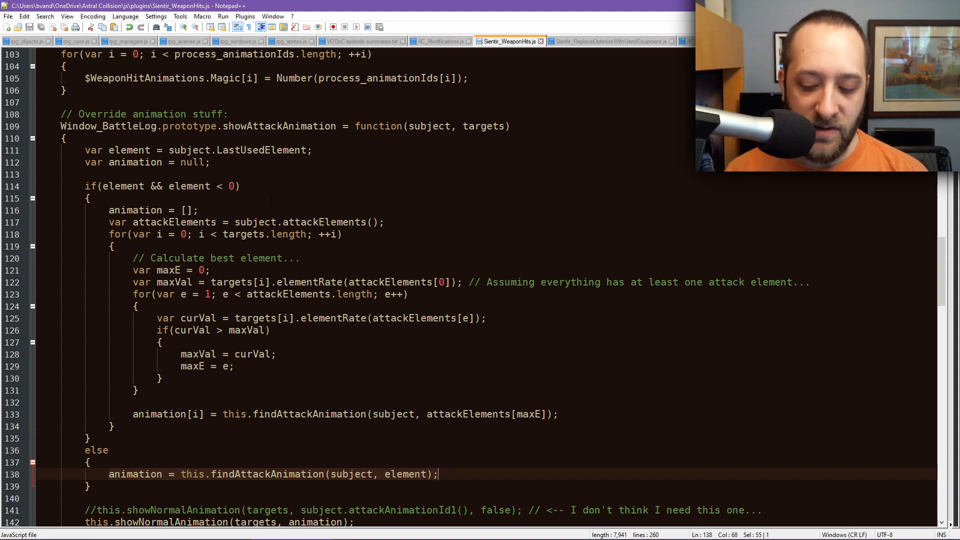
# Switch to RPG Maker MV and view the damage element options of the Attack skill in the database, then close it
pyautogui.moveTo(890, 538)
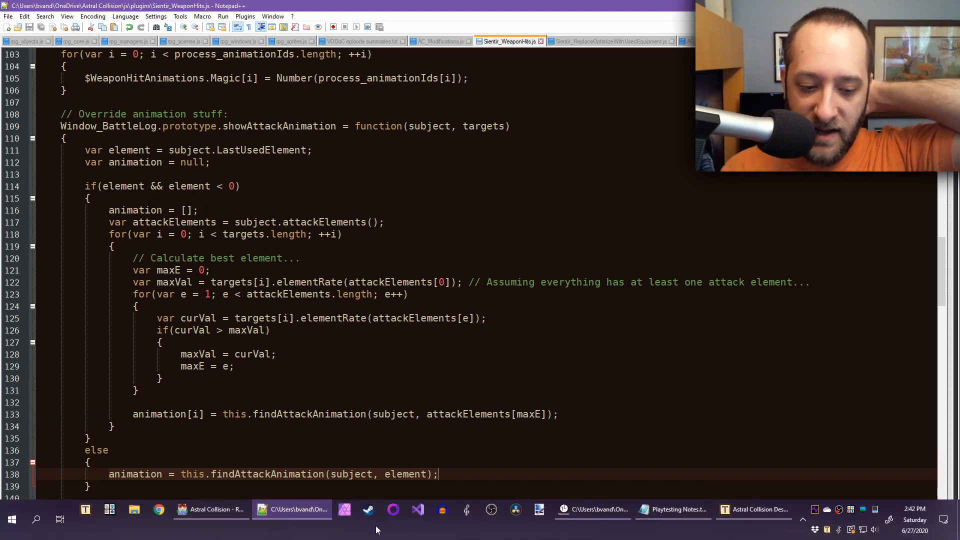
pyautogui.click(210, 531)
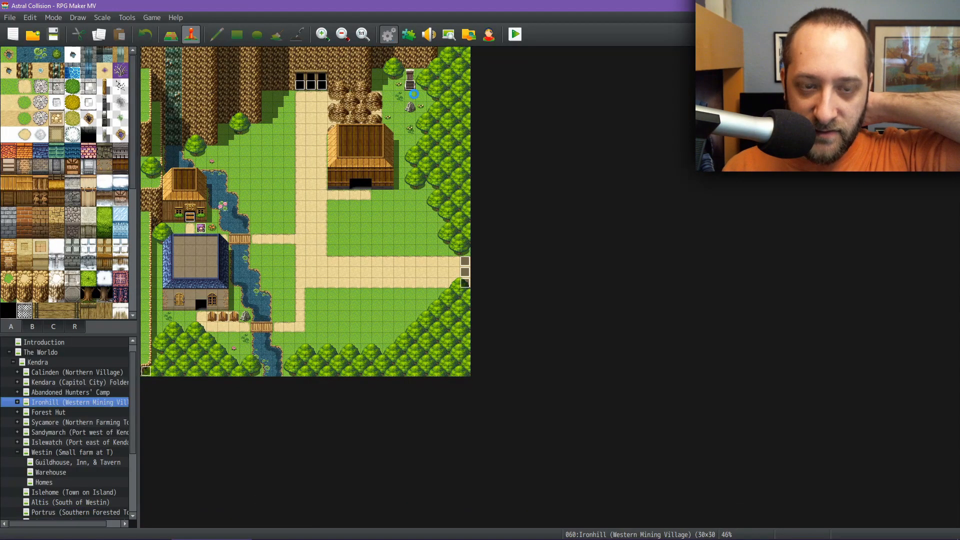
pyautogui.click(389, 34)
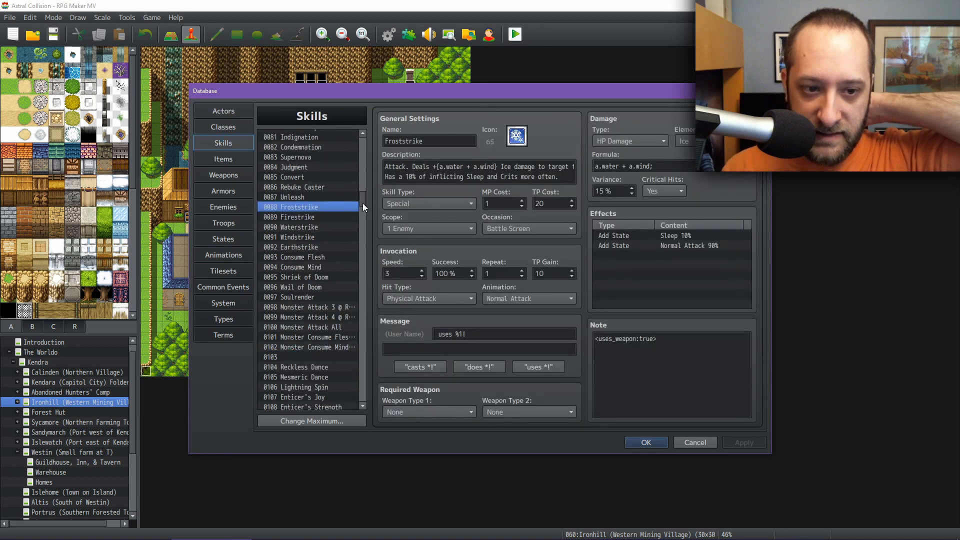
pyautogui.moveTo(362, 203); pyautogui.dragTo(355, 137)
pyautogui.click(314, 135)
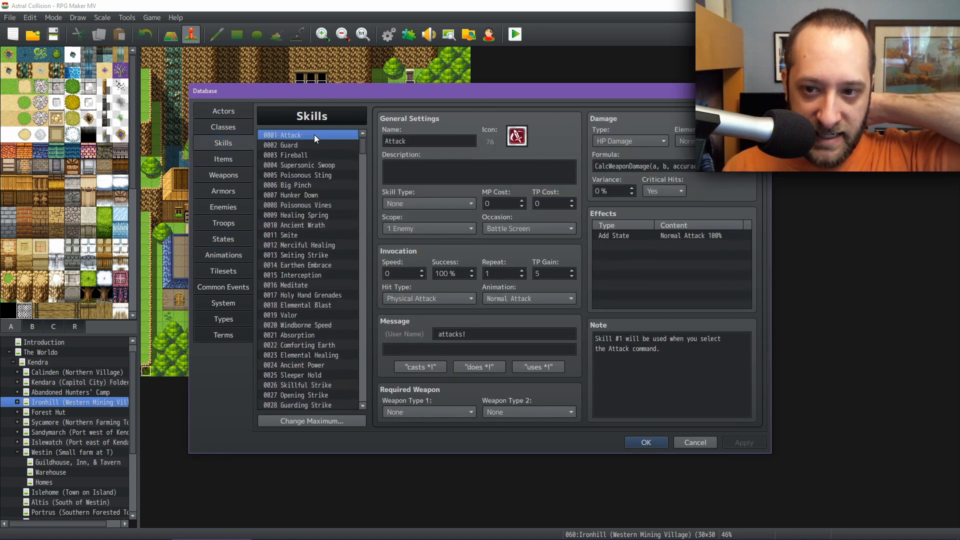
pyautogui.click(720, 141)
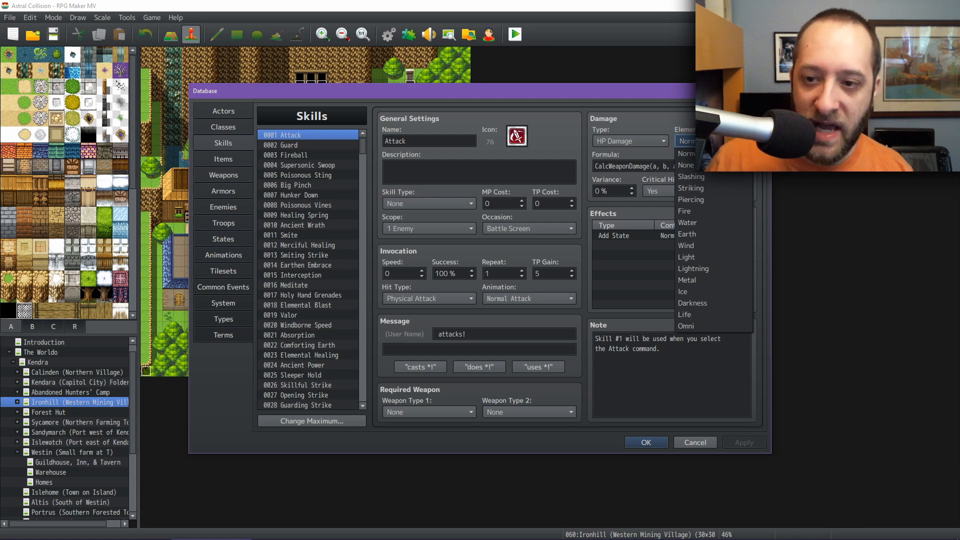
pyautogui.press('Escape')
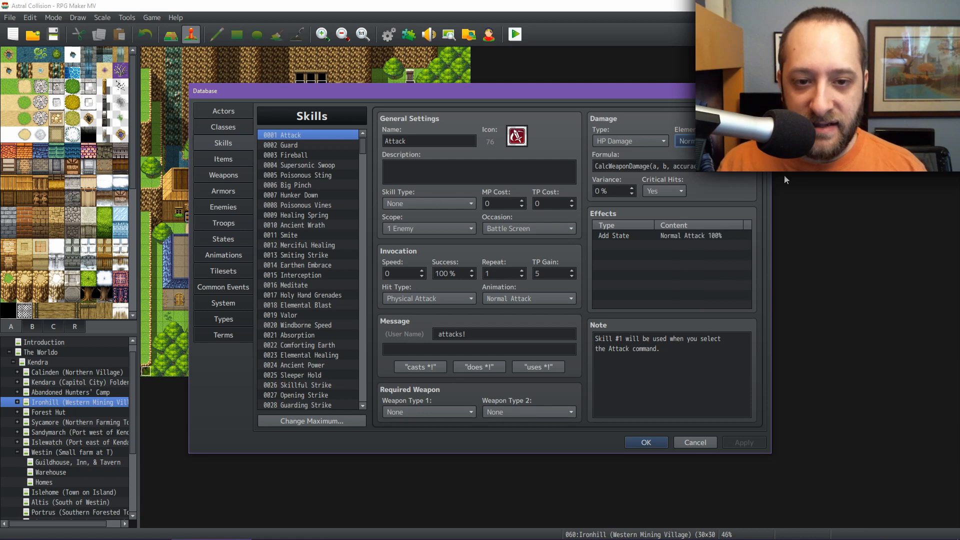
pyautogui.click(648, 440)
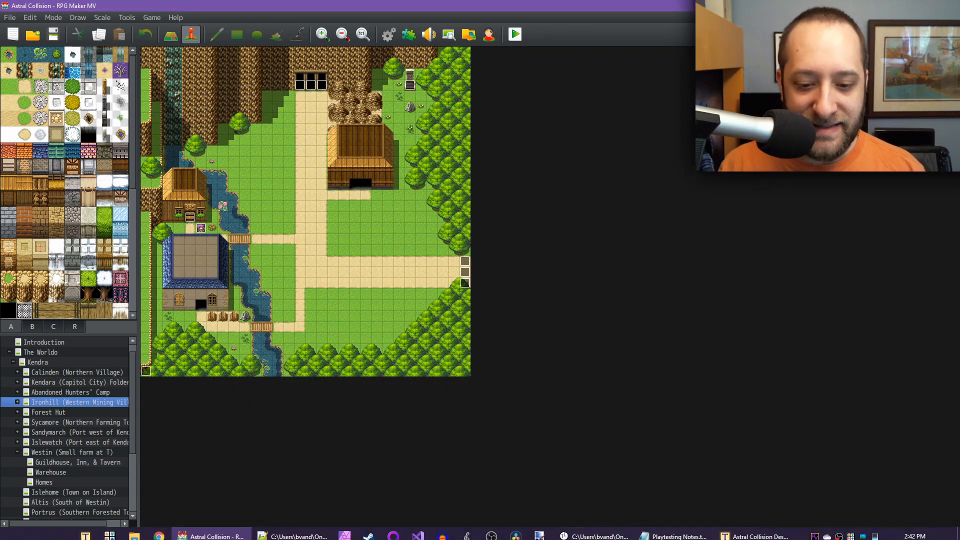
# Revisit the line 114 element condition in Notepad++, and inspect the Tome Template weapon's Attack Element trait in the RPG Maker MV database
pyautogui.click(298, 508)
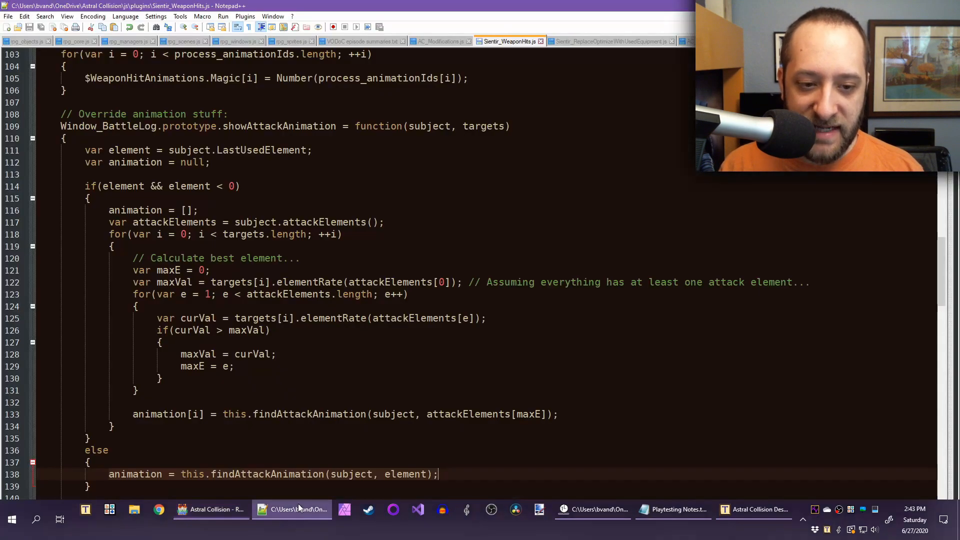
pyautogui.doubleClick(190, 186)
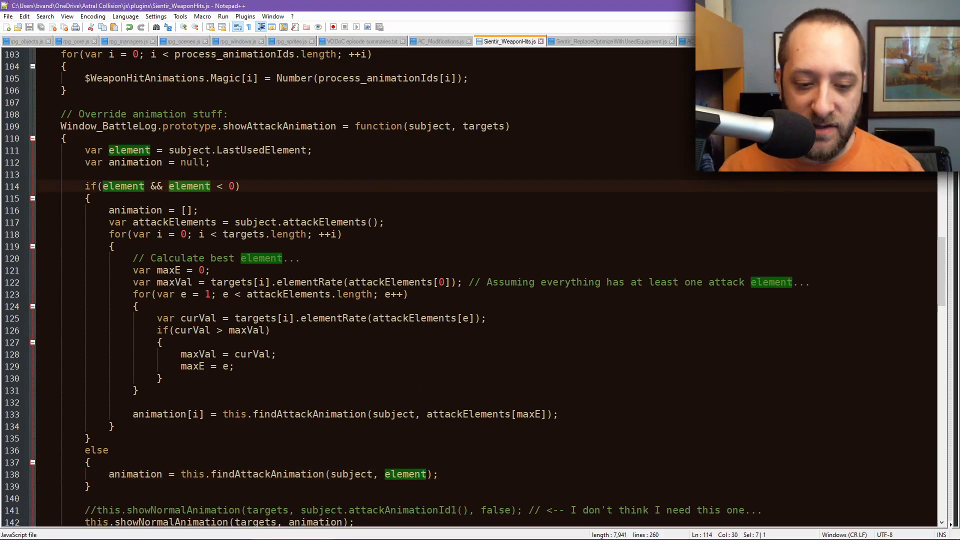
pyautogui.moveTo(235, 538)
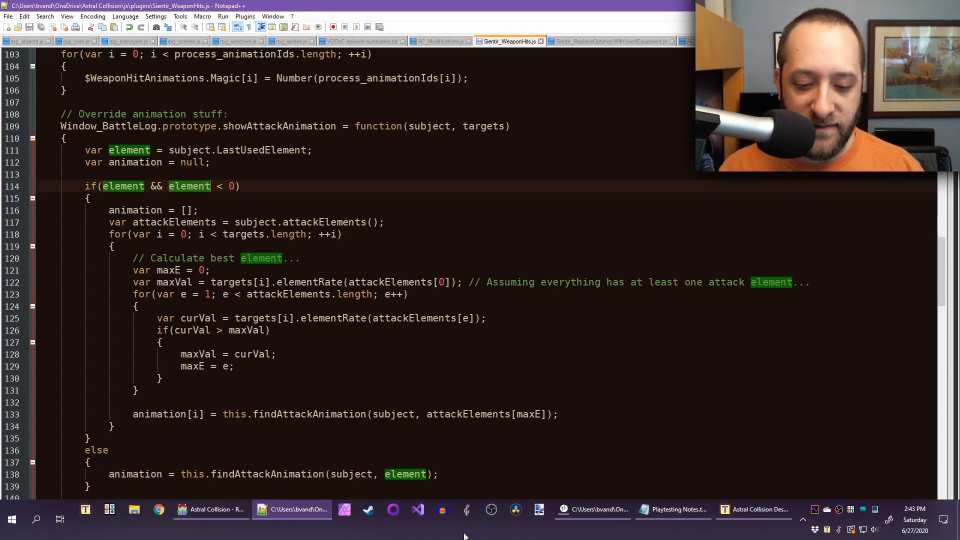
pyautogui.click(235, 508)
pyautogui.click(389, 34)
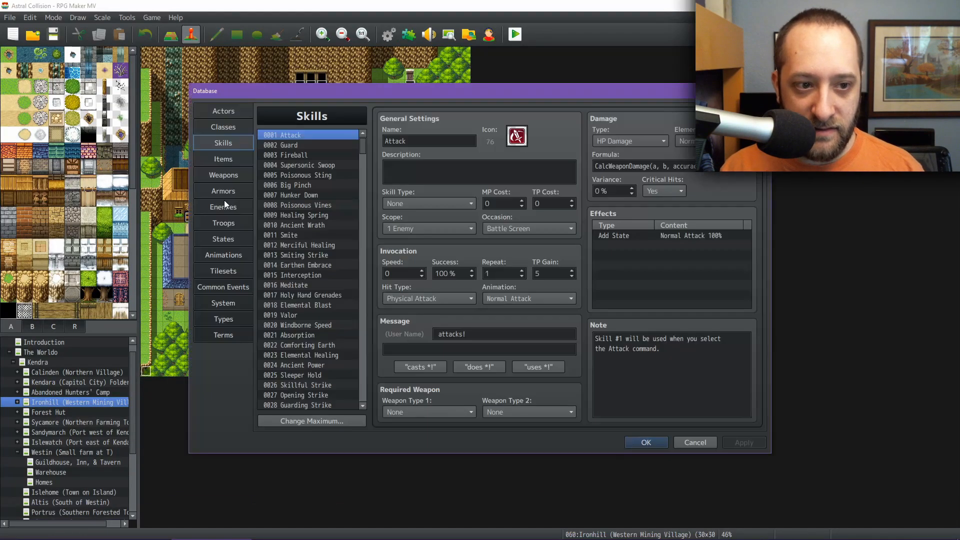
pyautogui.click(224, 176)
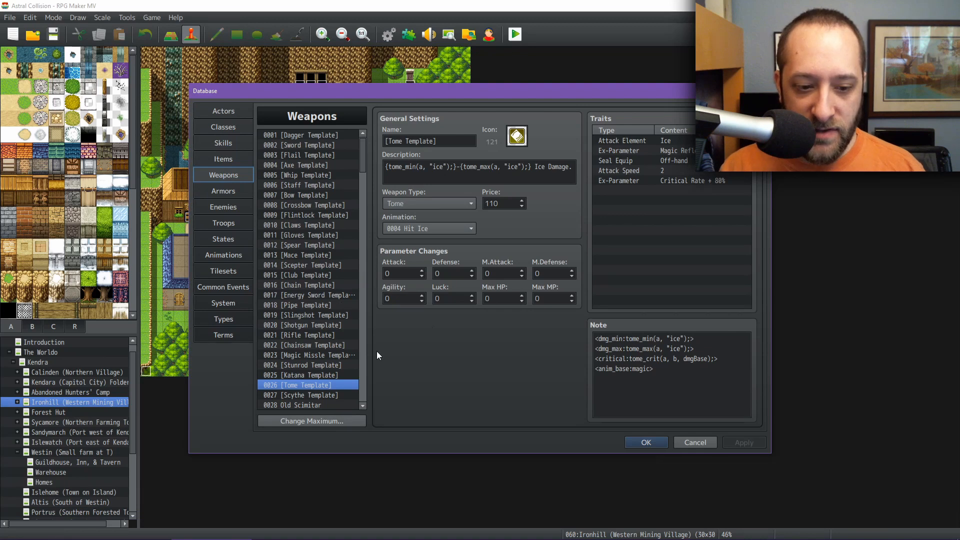
pyautogui.click(616, 142)
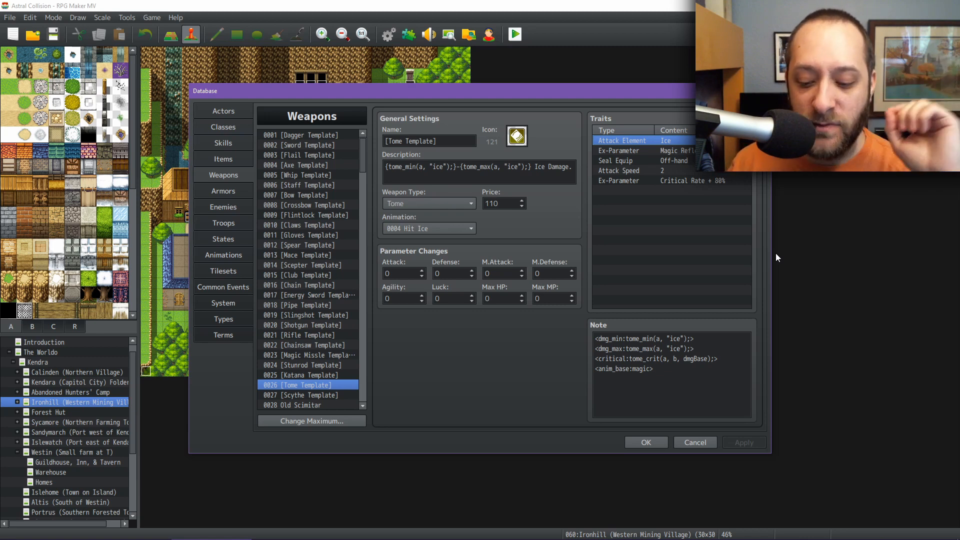
# Switch to rpg_objects.js in Notepad++ and examine calcElementRate's elementId condition and its elementsMaxRate call with attackElements
pyautogui.moveTo(584, 539)
pyautogui.click(292, 509)
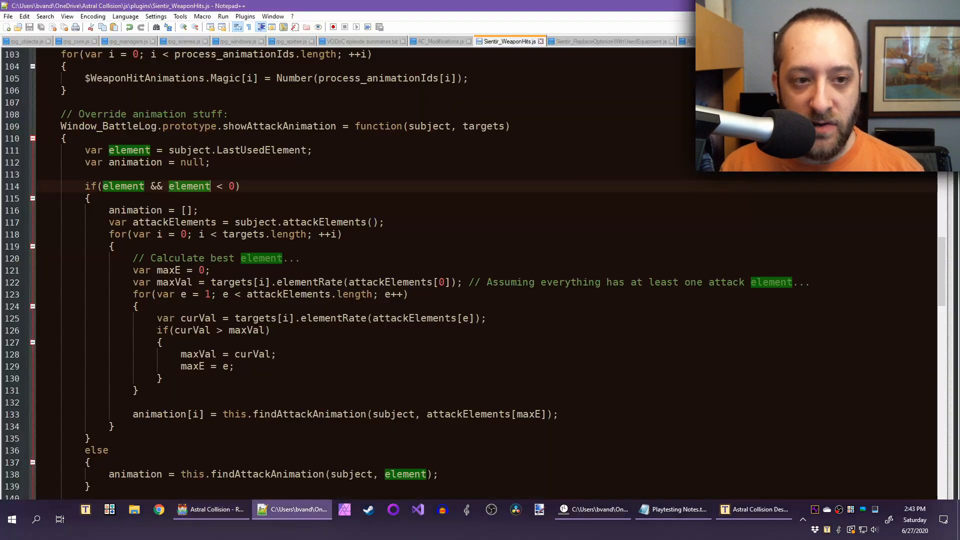
pyautogui.click(28, 42)
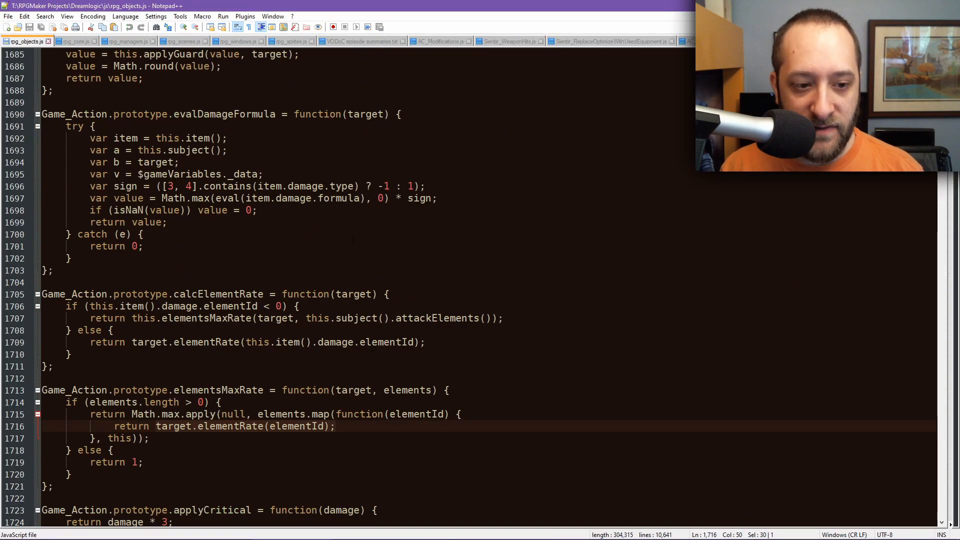
pyautogui.doubleClick(242, 295)
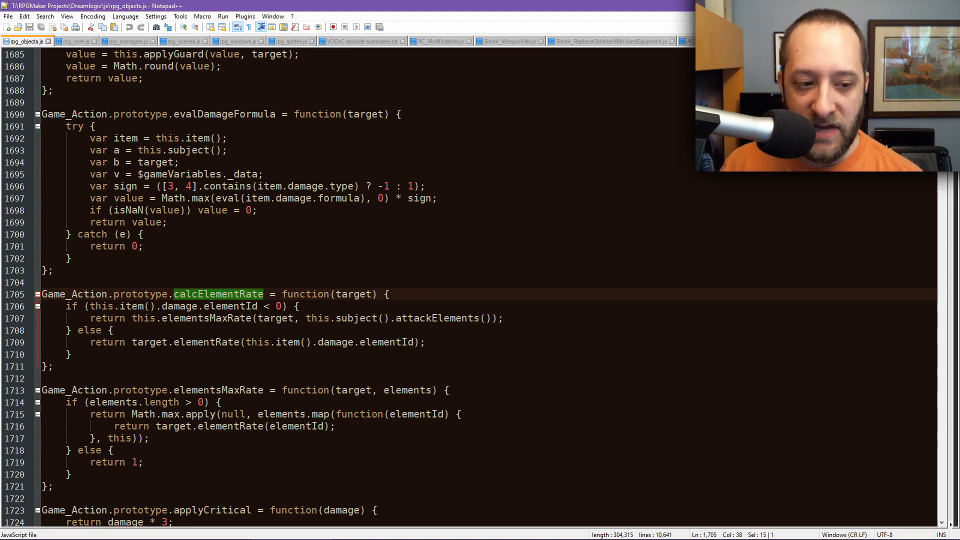
pyautogui.click(90, 306)
pyautogui.moveTo(90, 306); pyautogui.dragTo(258, 306)
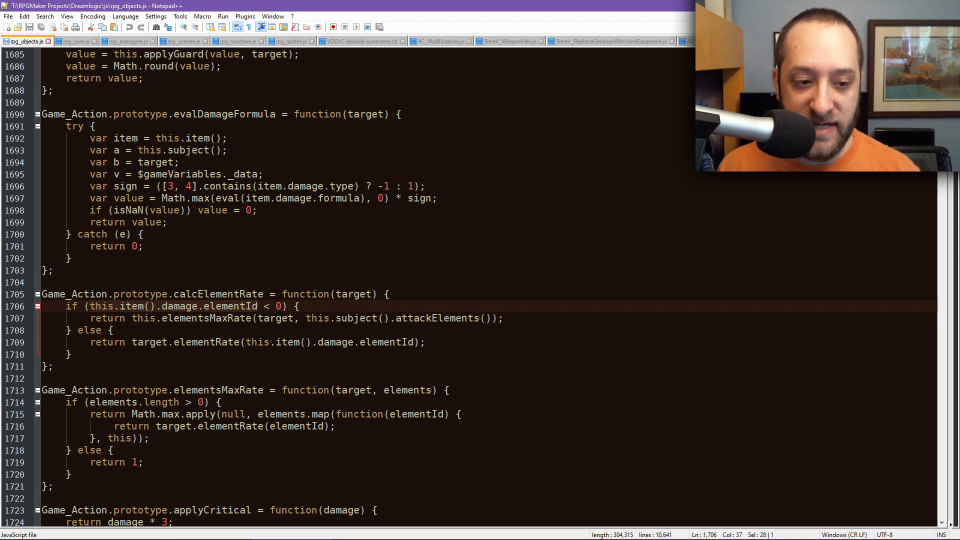
pyautogui.doubleClick(211, 318)
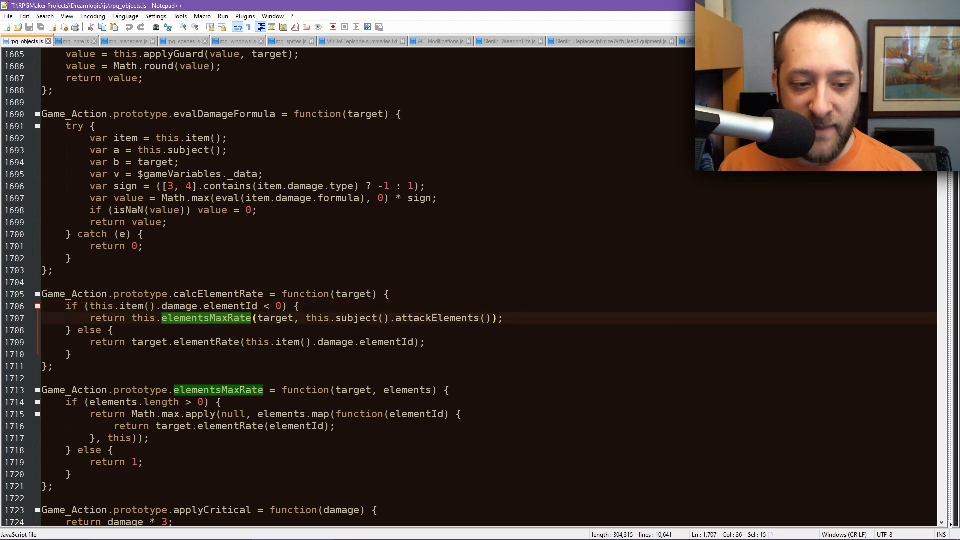
pyautogui.doubleClick(409, 319)
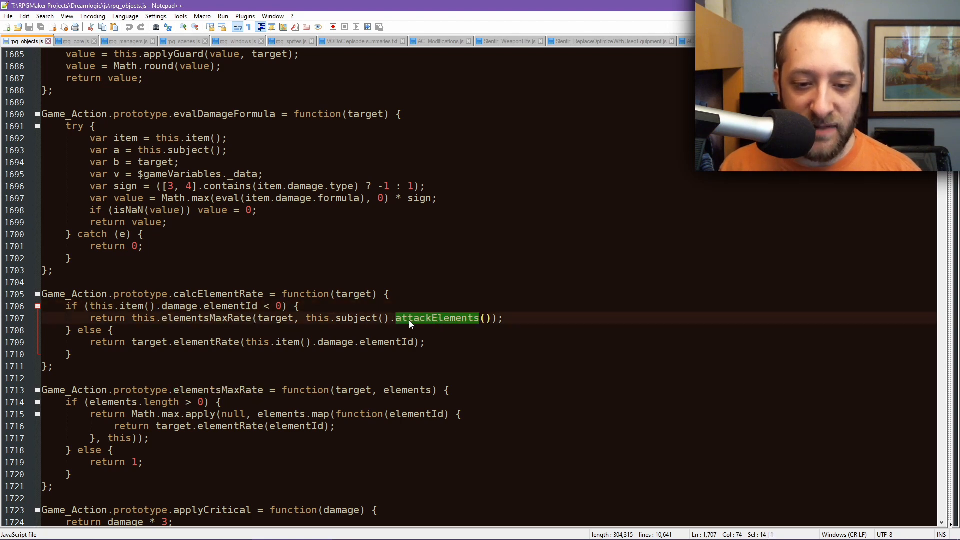
pyautogui.scroll(-3, 473, 287)
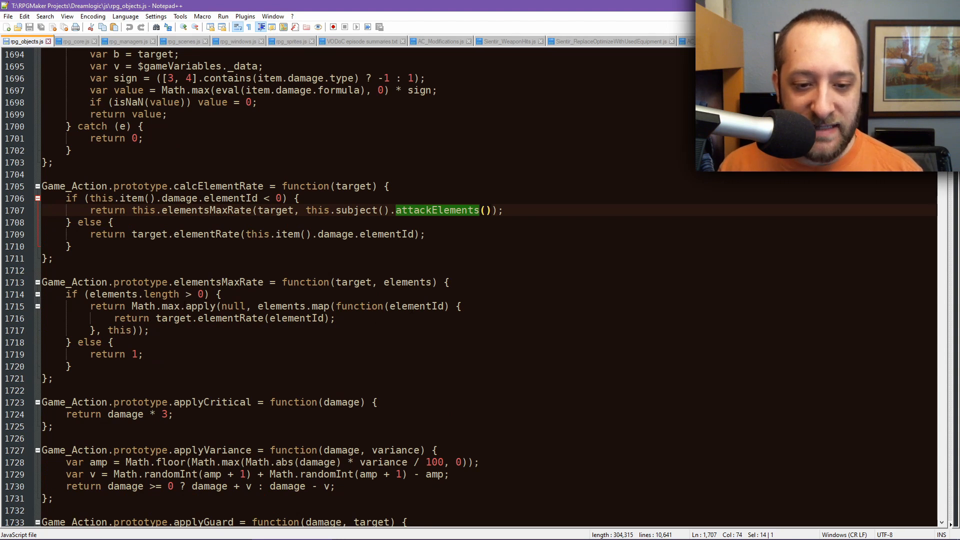
# Examine the elementRate call inside elementsMaxRate and compare calcElementRate's attackElements branch with its elementId branch
pyautogui.click(288, 318)
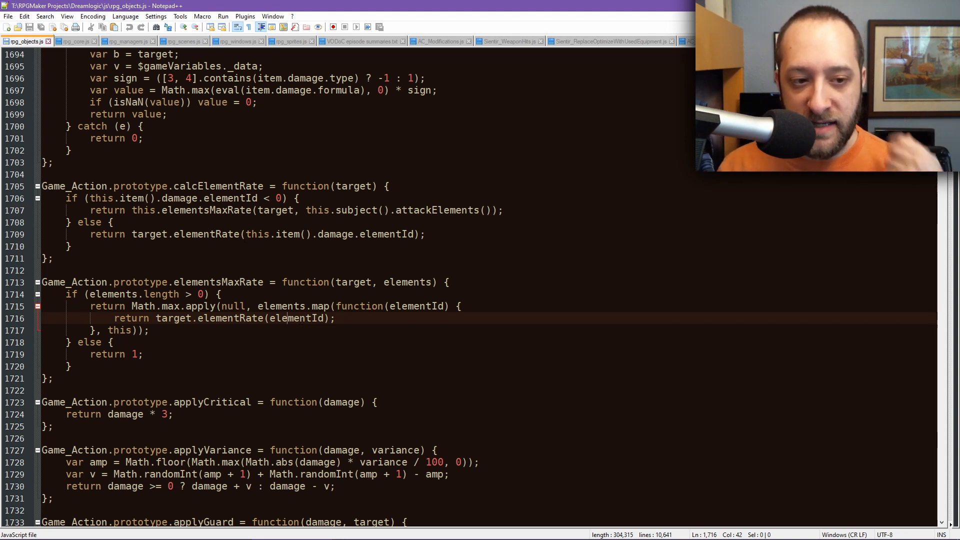
pyautogui.doubleClick(437, 210)
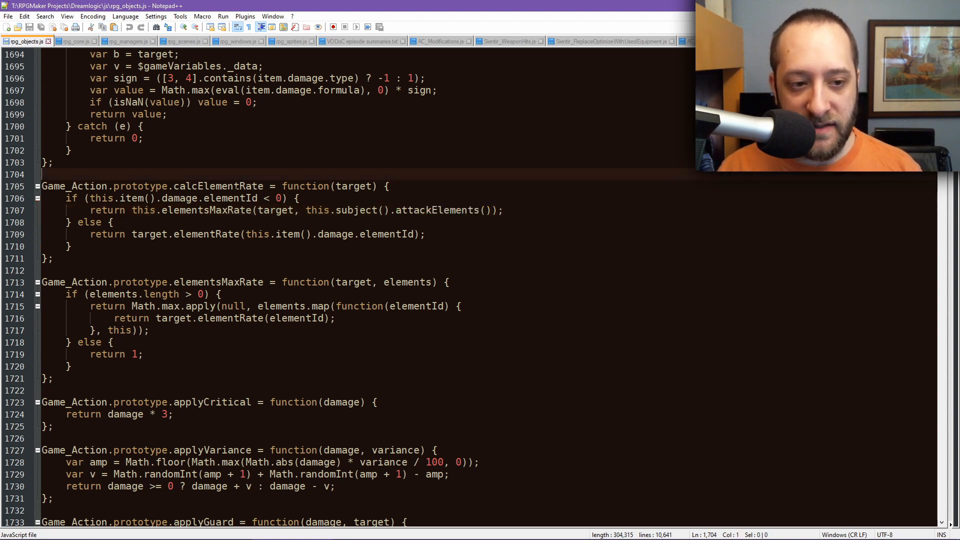
pyautogui.doubleClick(237, 187)
pyautogui.doubleClick(453, 210)
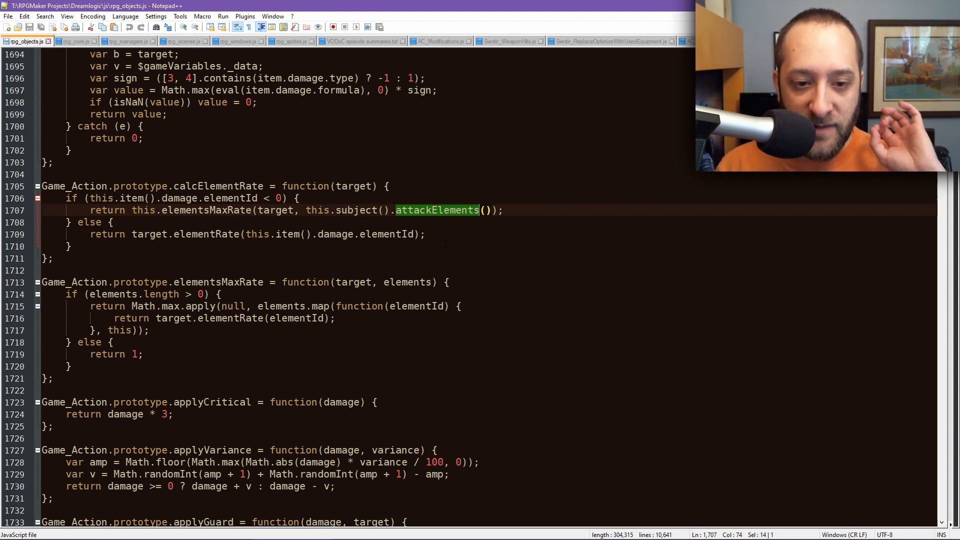
pyautogui.doubleClick(371, 235)
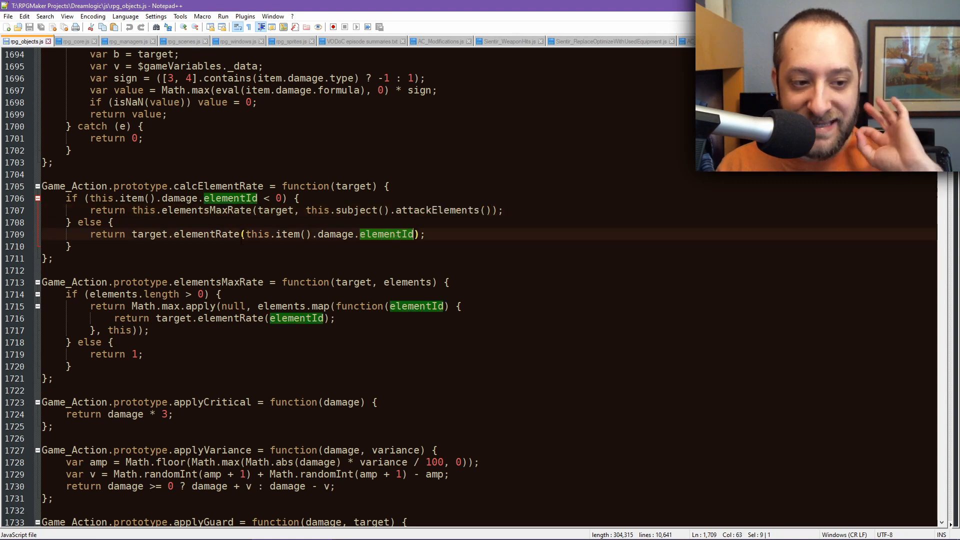
pyautogui.doubleClick(445, 210)
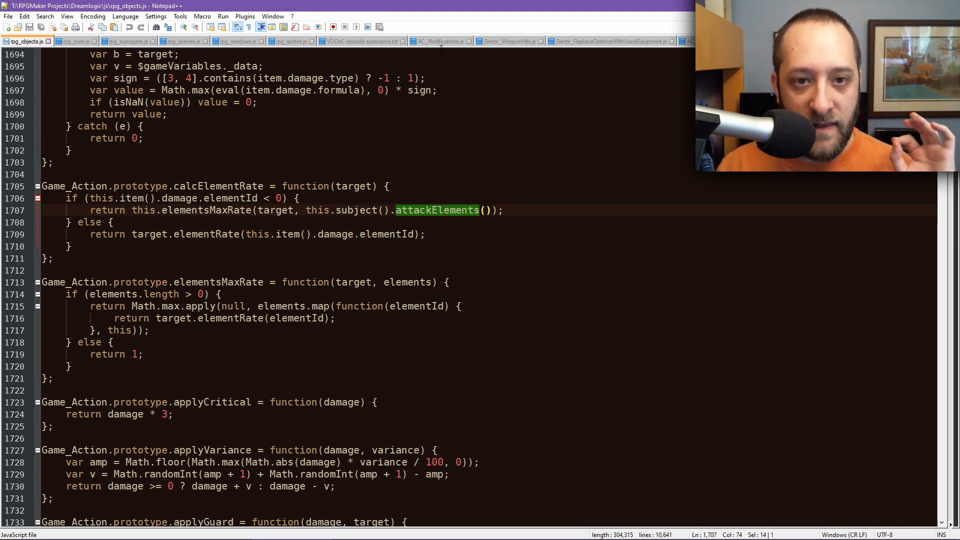
# Return to Sientir_WeaponHits.js and examine the animation variable's declaration on line 112 and its empty array assignment on line 116
pyautogui.click(520, 43)
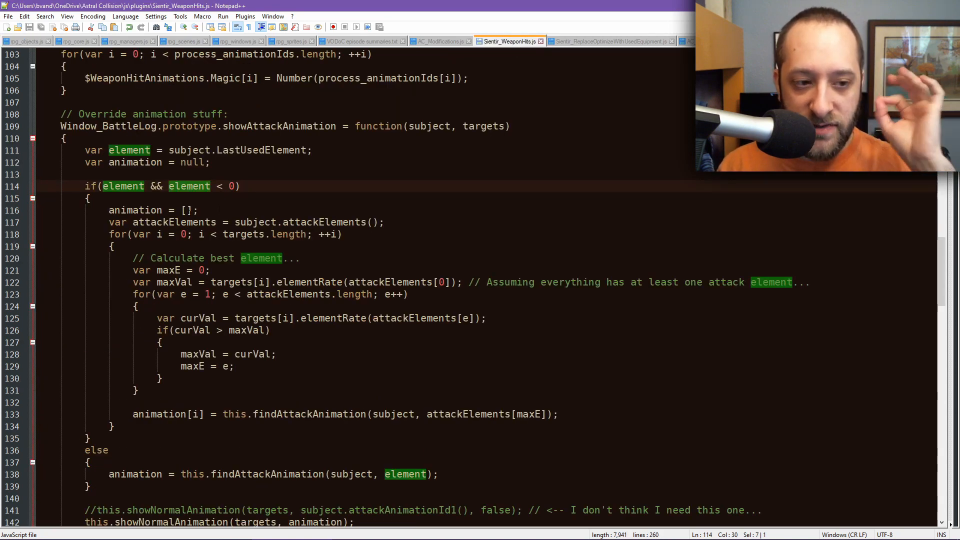
pyautogui.doubleClick(162, 211)
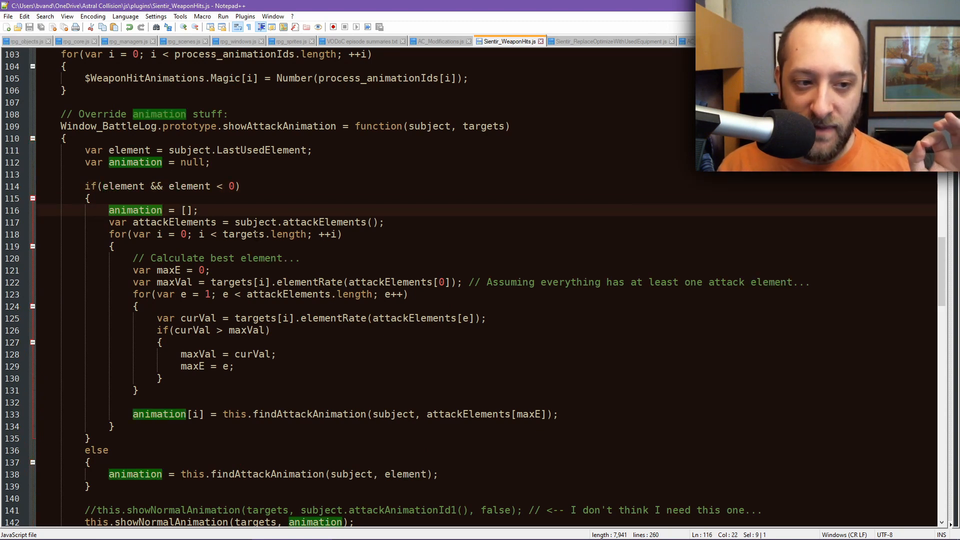
pyautogui.doubleClick(138, 163)
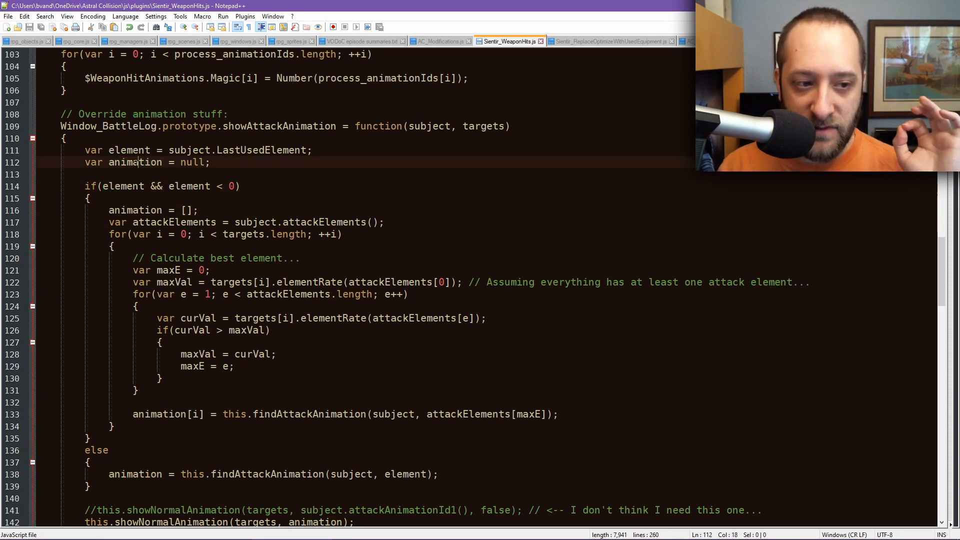
pyautogui.doubleClick(136, 210)
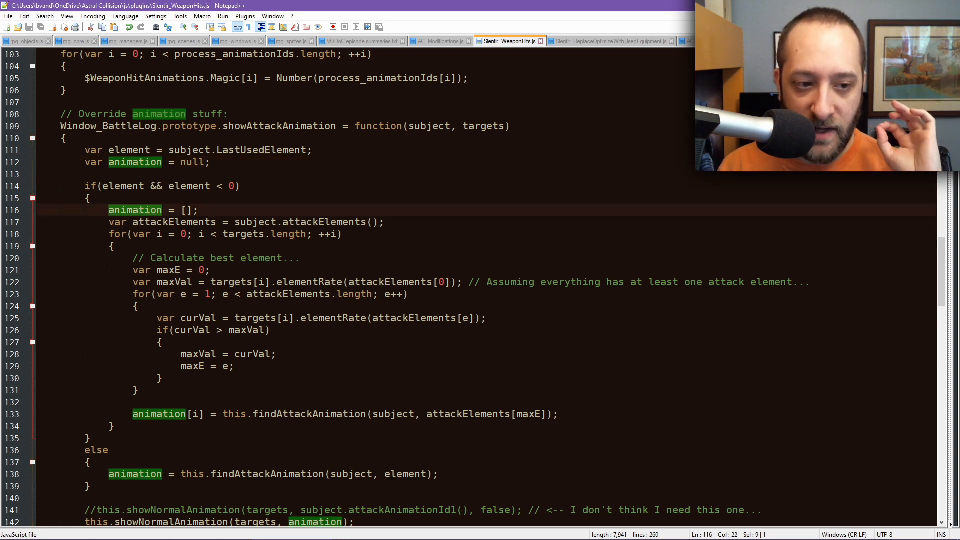
pyautogui.moveTo(193, 210); pyautogui.dragTo(183, 211)
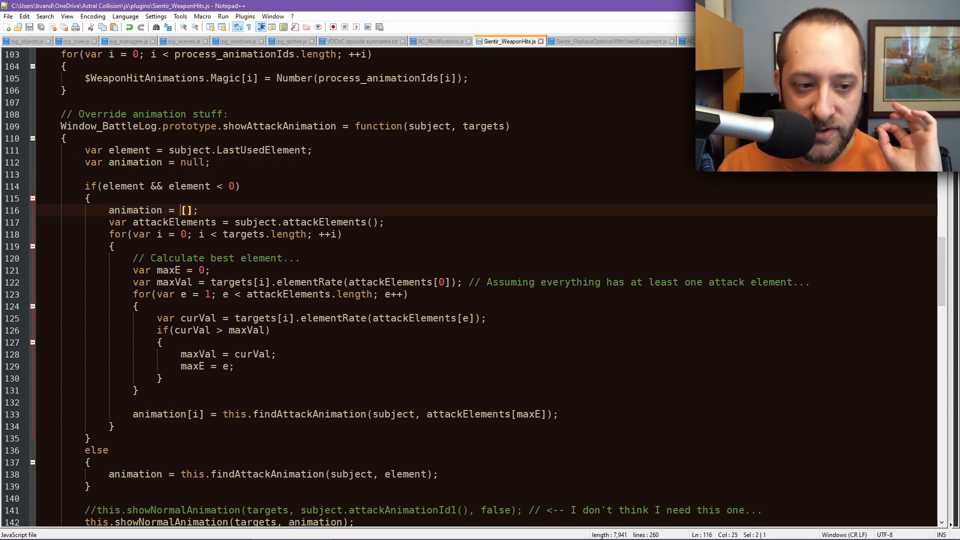
# Examine the per-target loop in showAttackAnimation, from attackElements on line 117 to the findAttackAnimation assignment into animation[i] on line 133
pyautogui.doubleClick(197, 222)
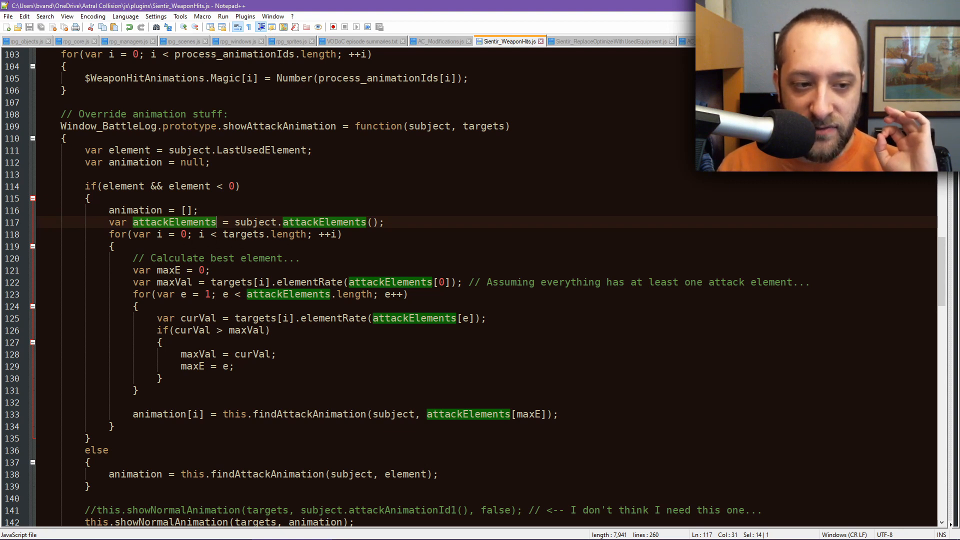
pyautogui.doubleClick(244, 234)
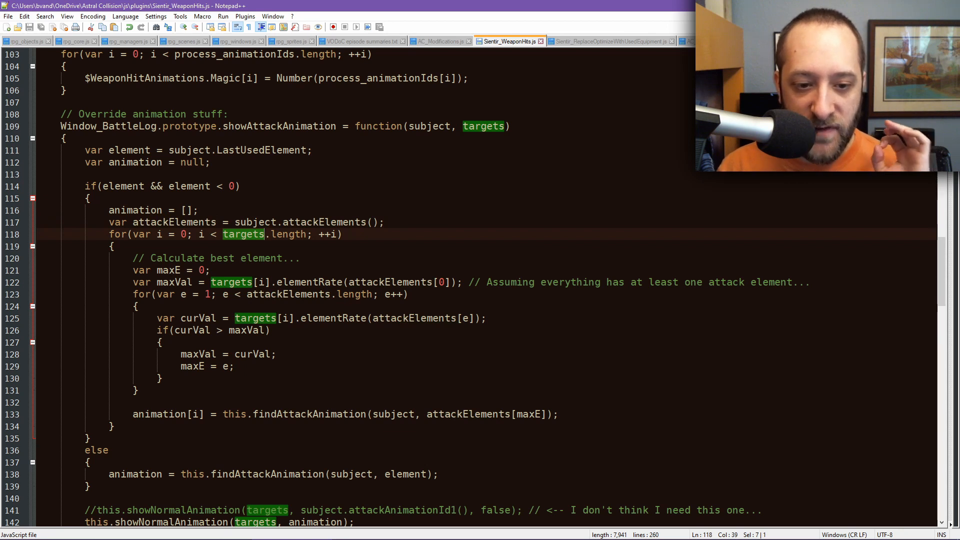
pyautogui.doubleClick(390, 282)
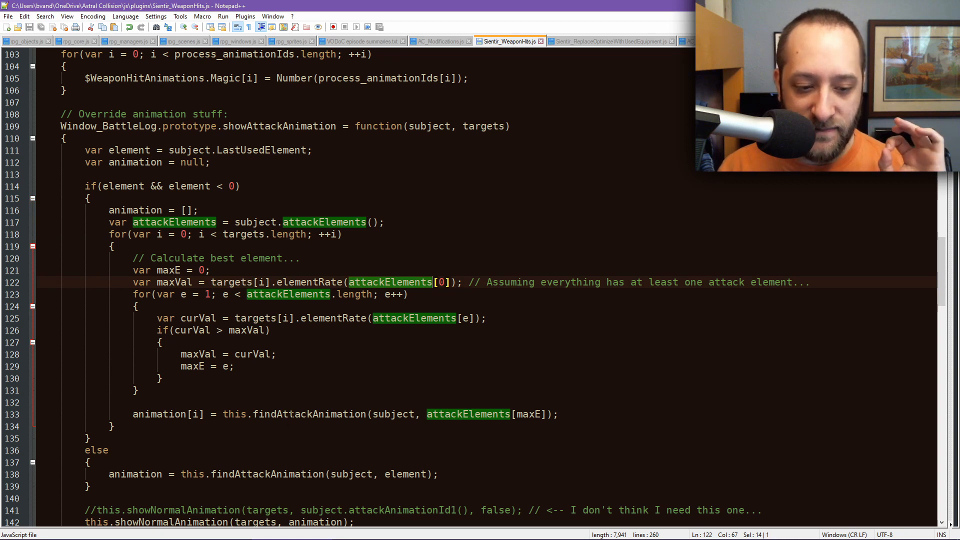
pyautogui.doubleClick(293, 414)
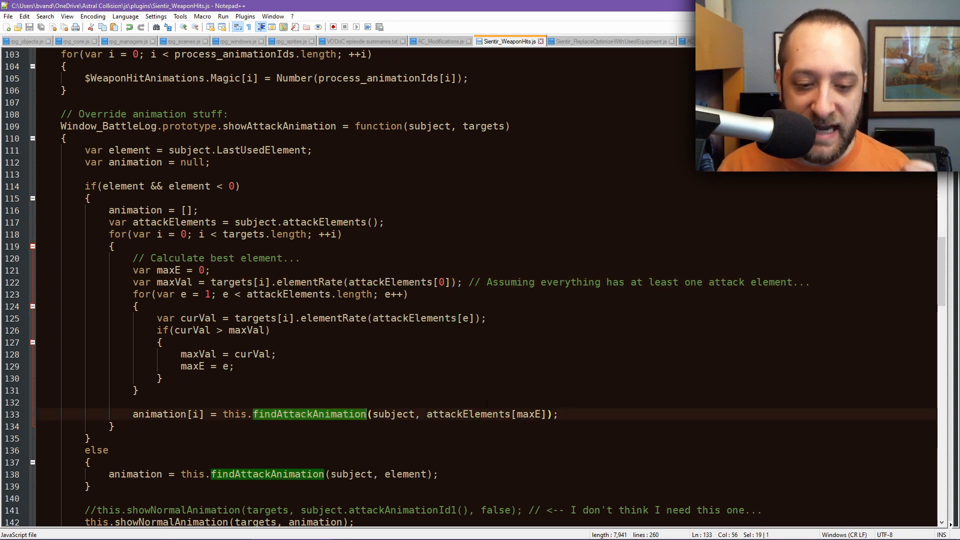
pyautogui.click(468, 414)
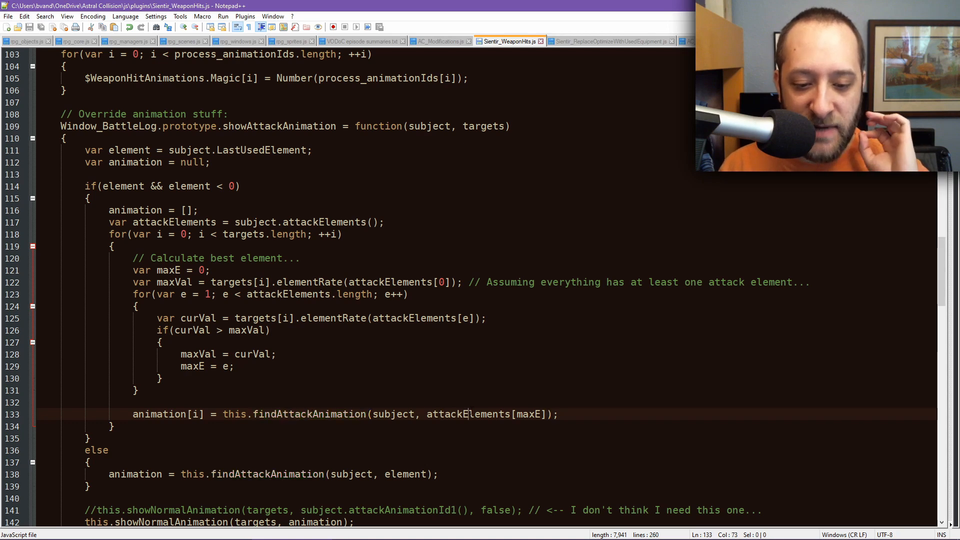
pyautogui.doubleClick(468, 414)
pyautogui.doubleClick(159, 414)
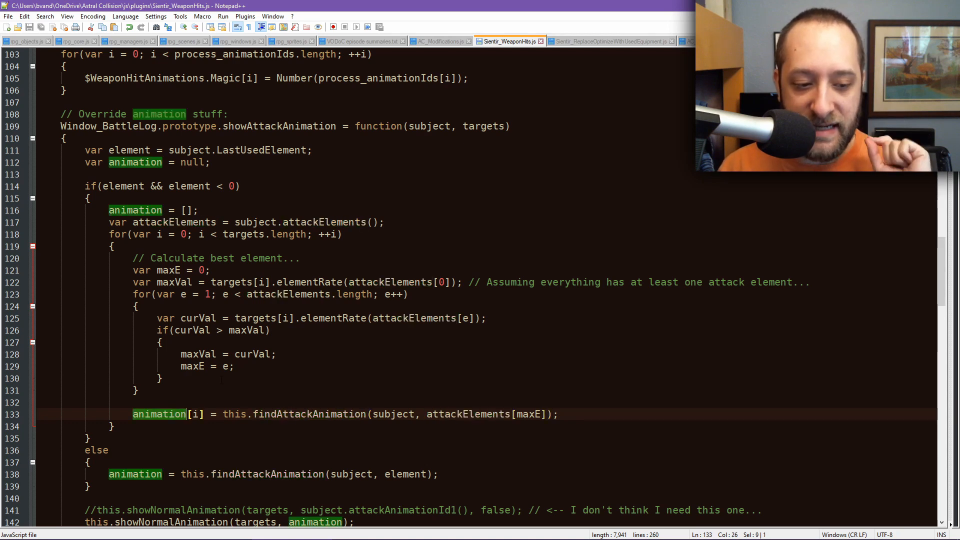
# Compare the animation array assignment on line 133 with the single findAttackAnimation assignment in the else branch on line 138
pyautogui.scroll(-3, 186, 303)
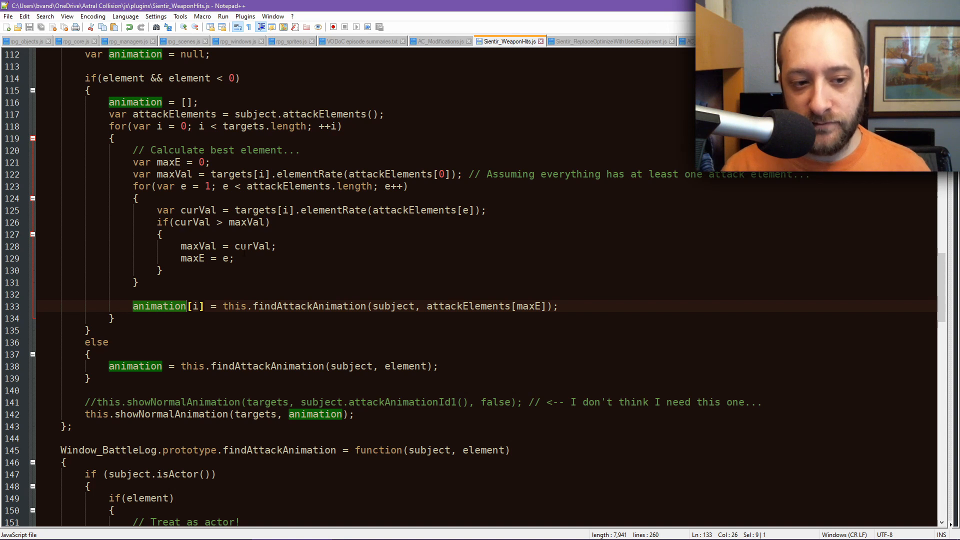
pyautogui.doubleClick(322, 307)
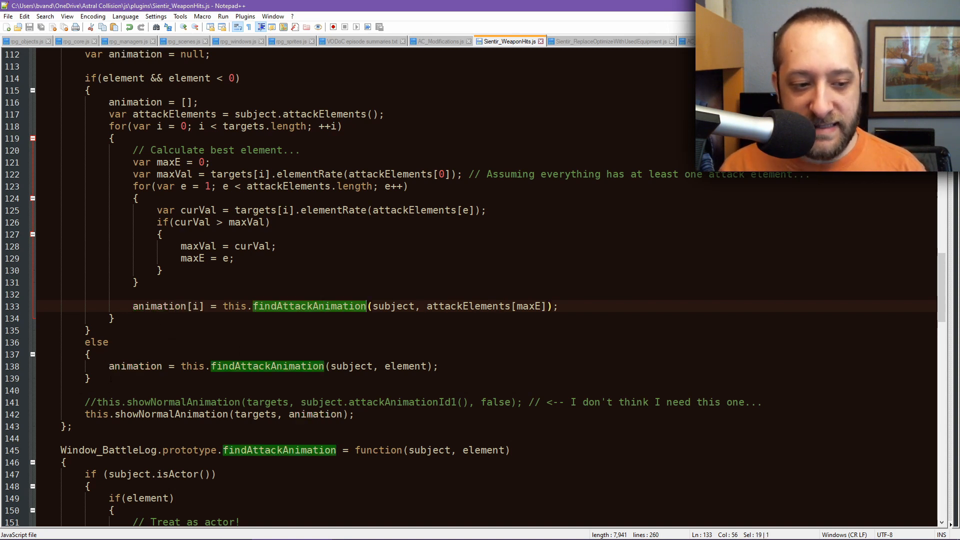
pyautogui.scroll(-1, 141, 90)
pyautogui.scroll(1, 140, 90)
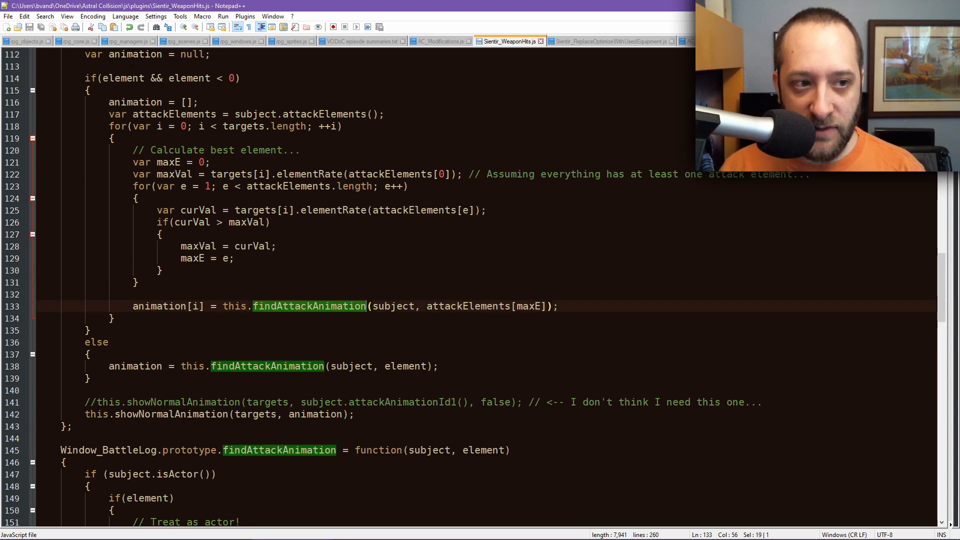
pyautogui.doubleClick(135, 54)
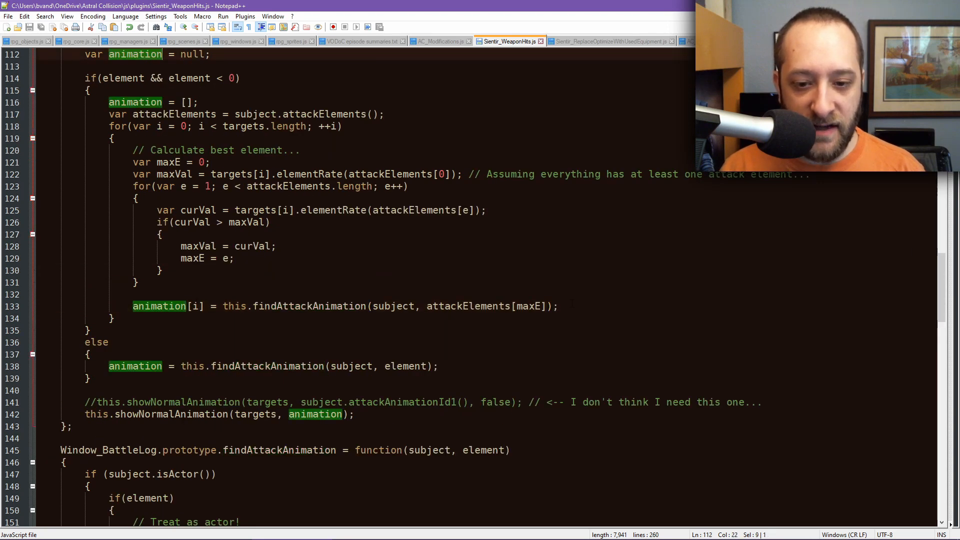
pyautogui.moveTo(572, 303); pyautogui.dragTo(132, 306)
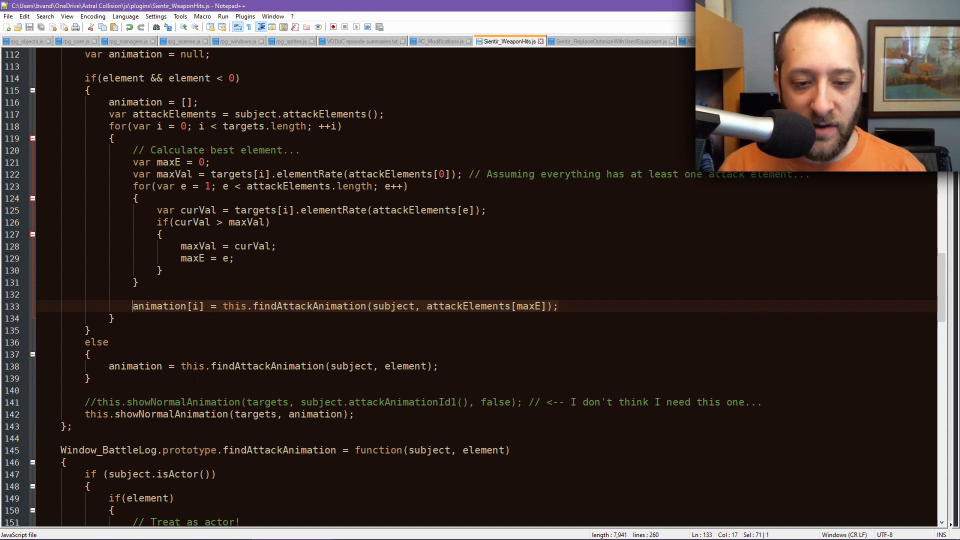
pyautogui.doubleClick(150, 366)
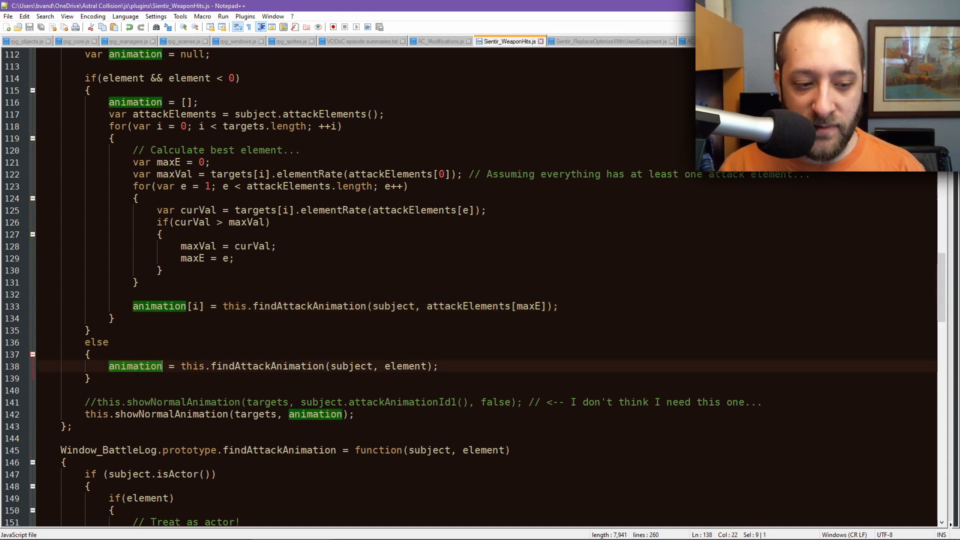
# Trace the showNormalAnimation call on line 142 to its definition on line 183, and examine its animationId parameter and animationId.length check
pyautogui.doubleClick(171, 415)
pyautogui.scroll(-17, 338, 396)
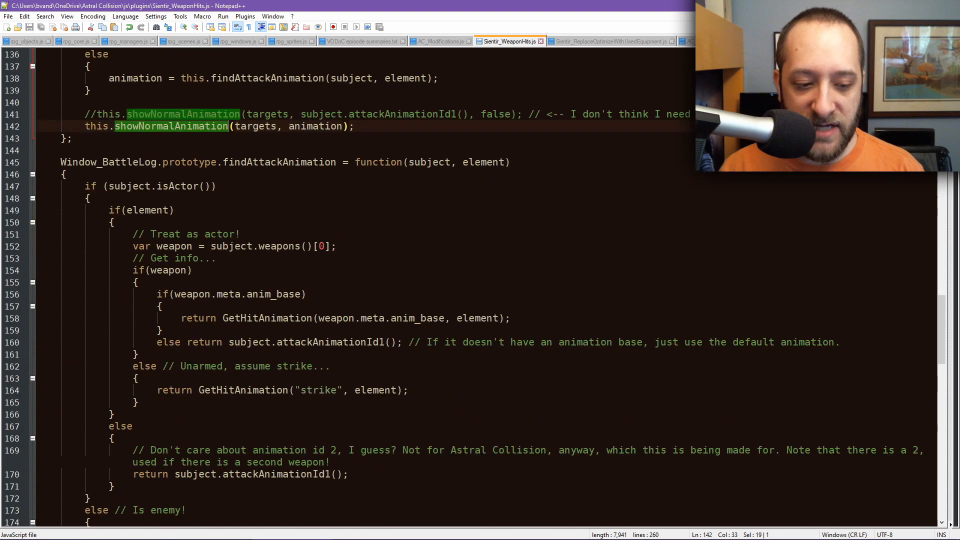
pyautogui.scroll(-4, 384, 392)
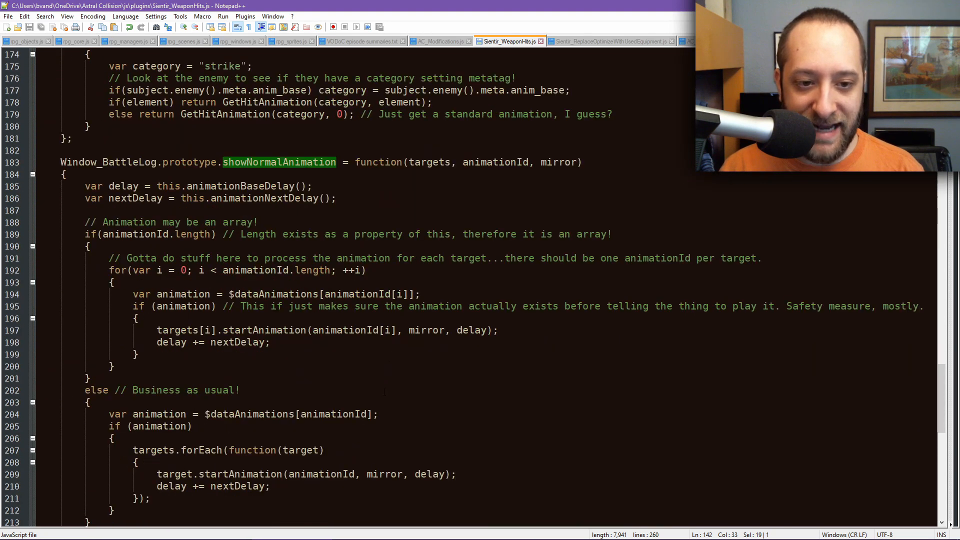
pyautogui.doubleClick(292, 163)
pyautogui.doubleClick(496, 162)
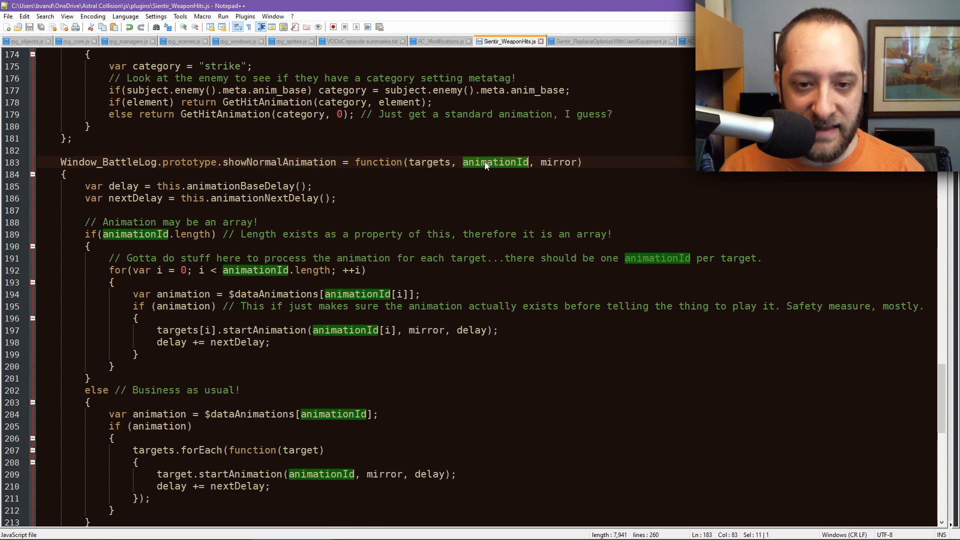
pyautogui.scroll(-2, 496, 162)
pyautogui.doubleClick(136, 162)
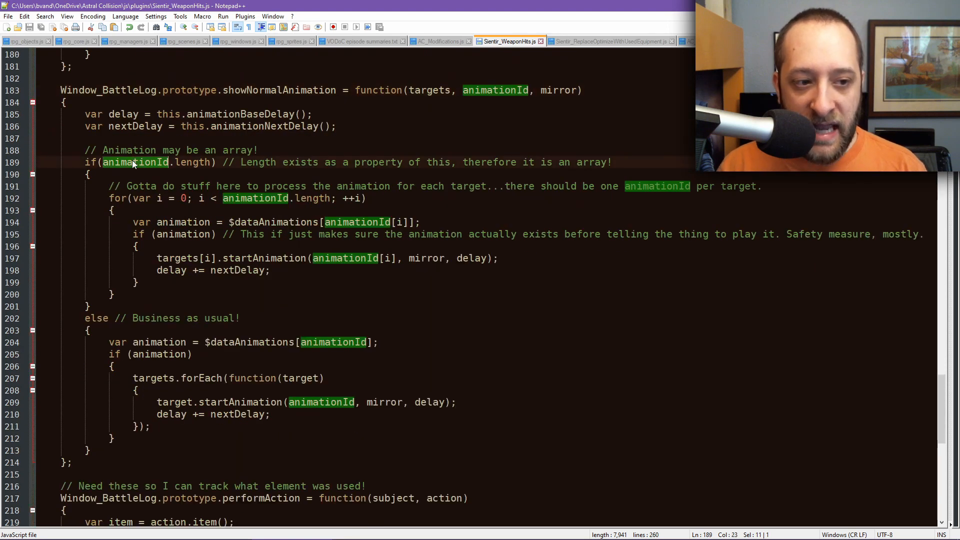
pyautogui.press('Left')
pyautogui.doubleClick(192, 162)
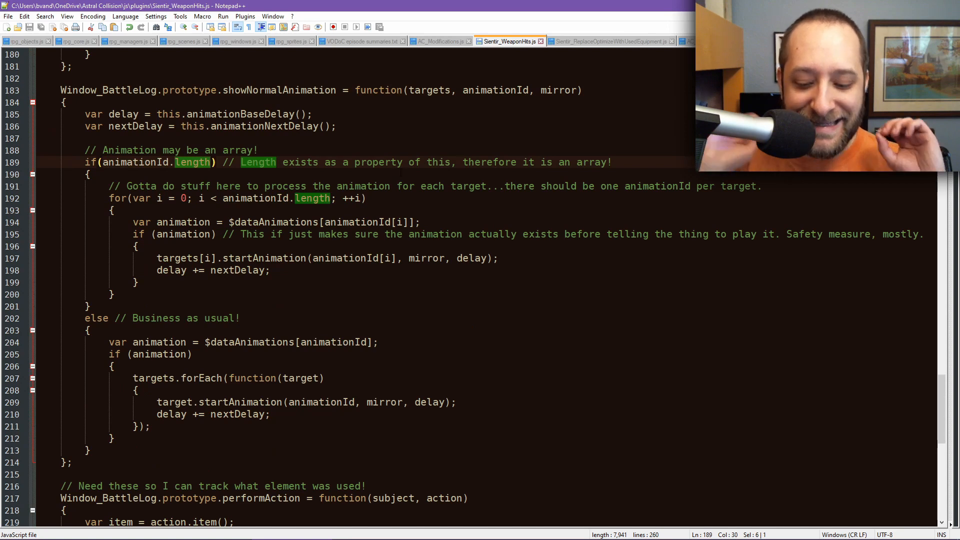
pyautogui.scroll(1, 402, 172)
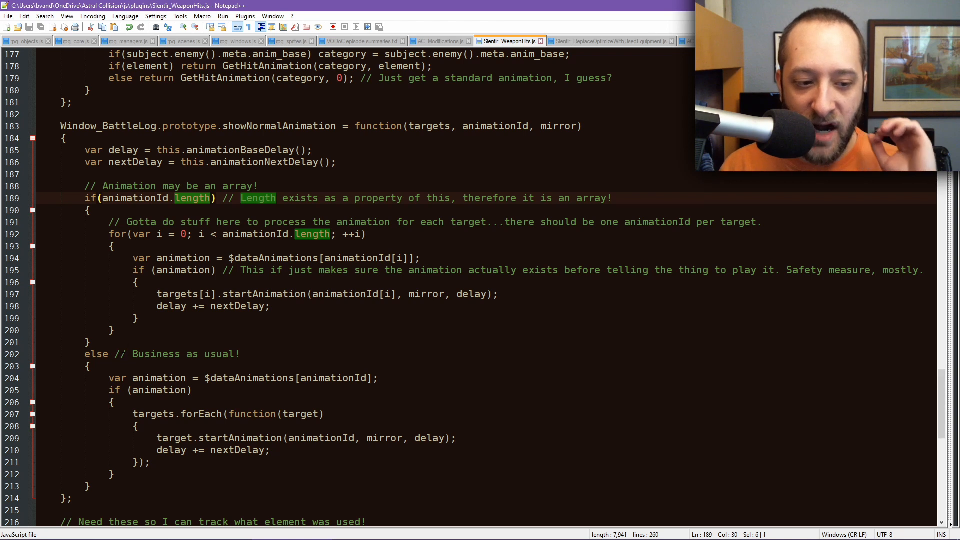
# Examine showNormalAnimation's else branch on lines 204–212, including the animation existence check and the startAnimation call for each target
pyautogui.moveTo(123, 474); pyautogui.dragTo(113, 378)
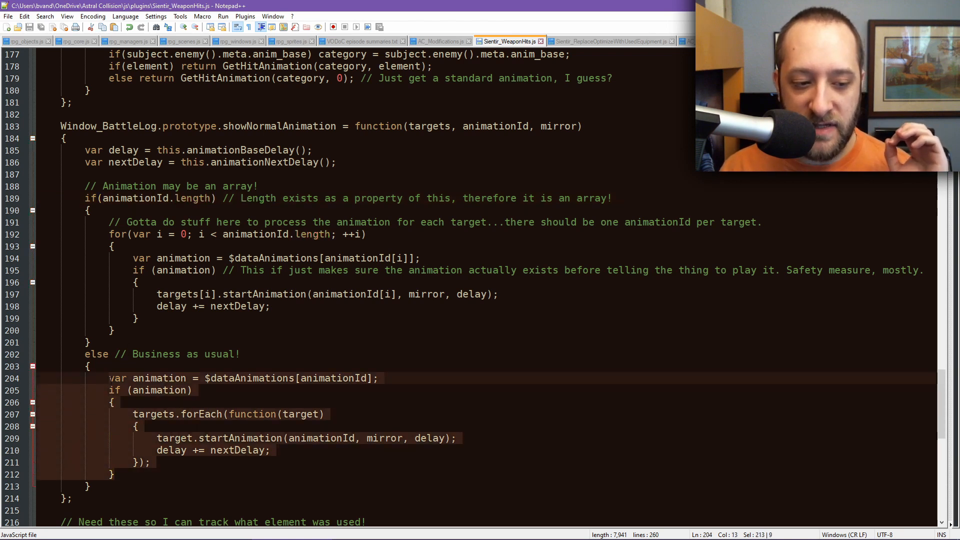
pyautogui.doubleClick(191, 414)
pyautogui.doubleClick(238, 438)
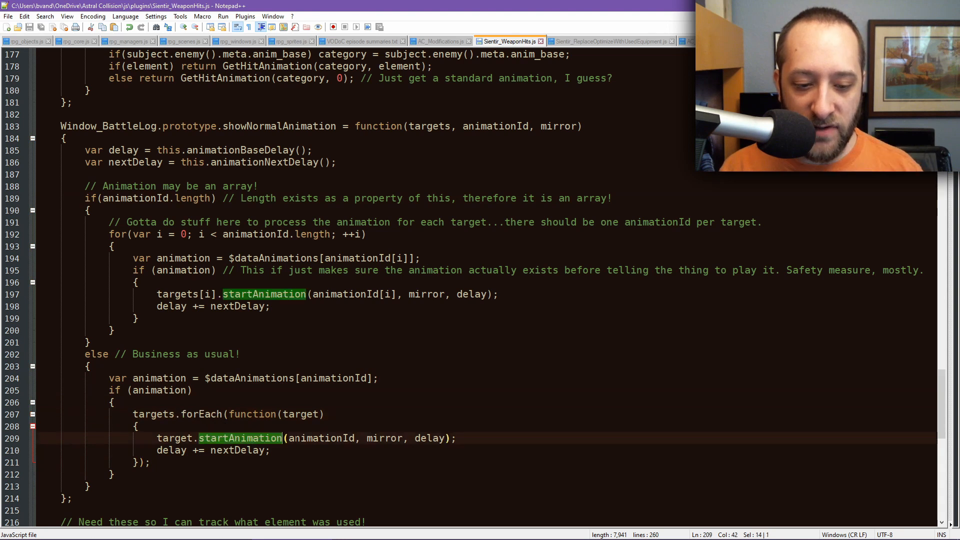
pyautogui.doubleClick(175, 438)
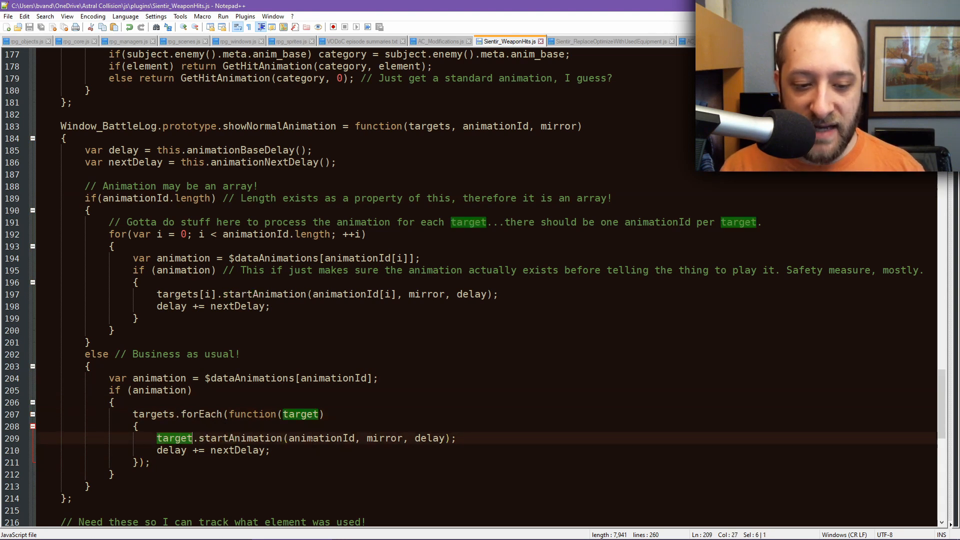
pyautogui.doubleClick(322, 438)
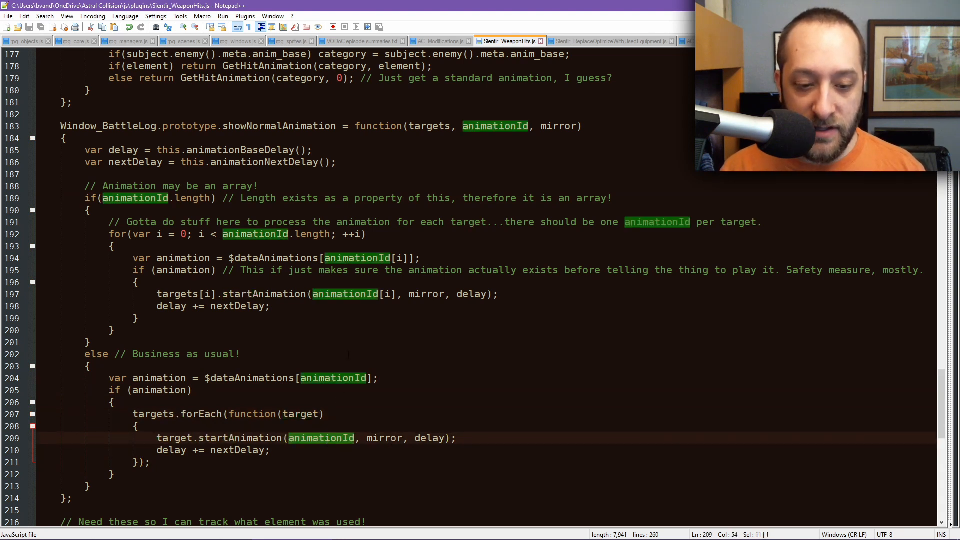
pyautogui.doubleClick(161, 378)
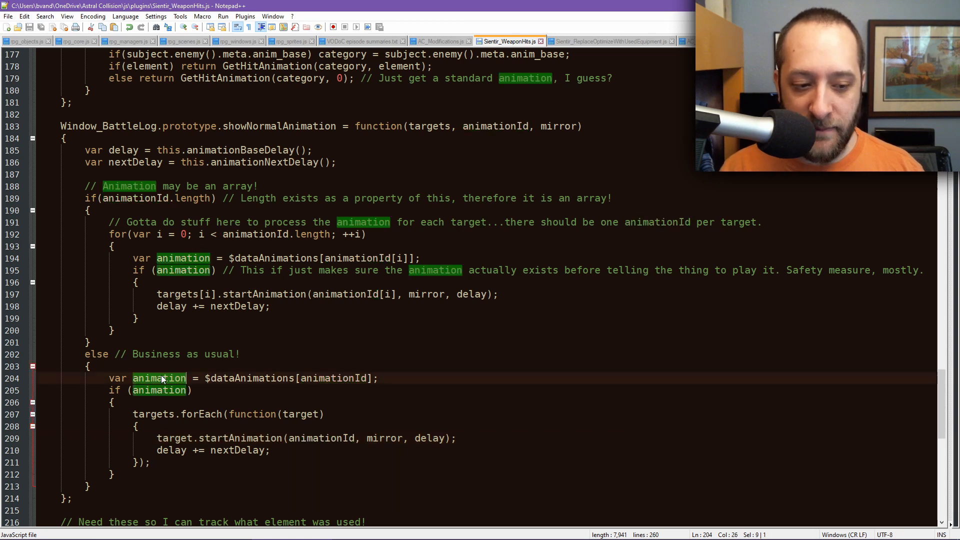
pyautogui.doubleClick(156, 390)
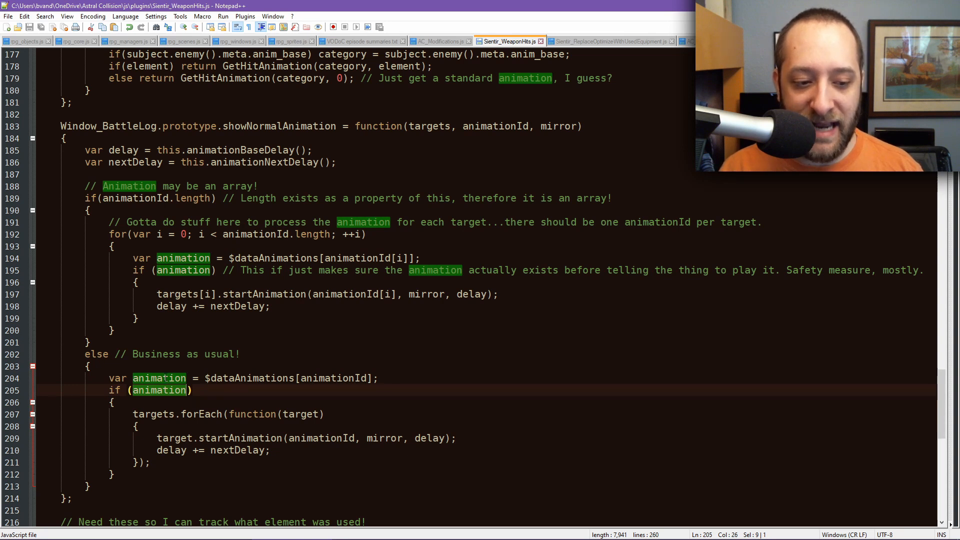
pyautogui.hotkey('ctrl', 'shift', 'F3')
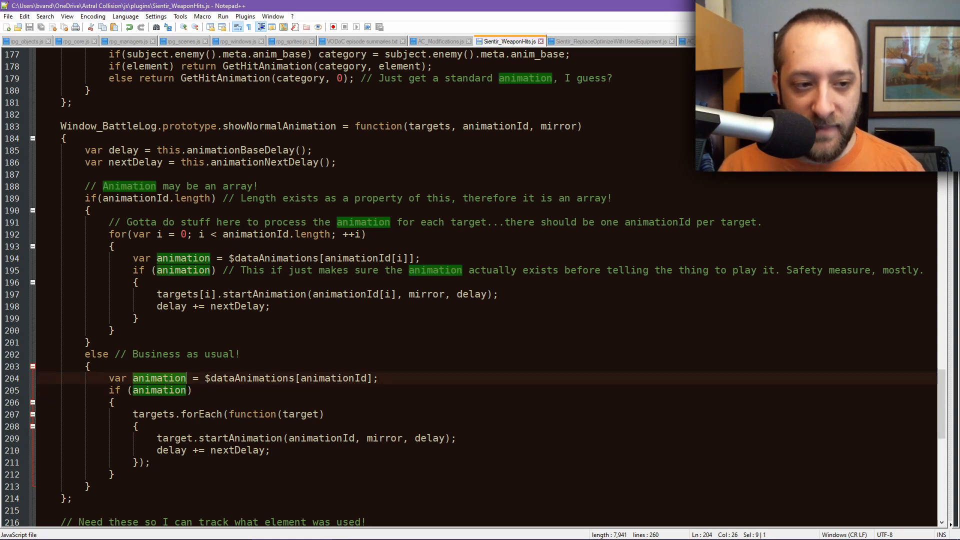
# Examine showNormalAnimation's array branch on lines 189–200, including the indexed animation lookup and the targets[i].startAnimation call
pyautogui.doubleClick(135, 198)
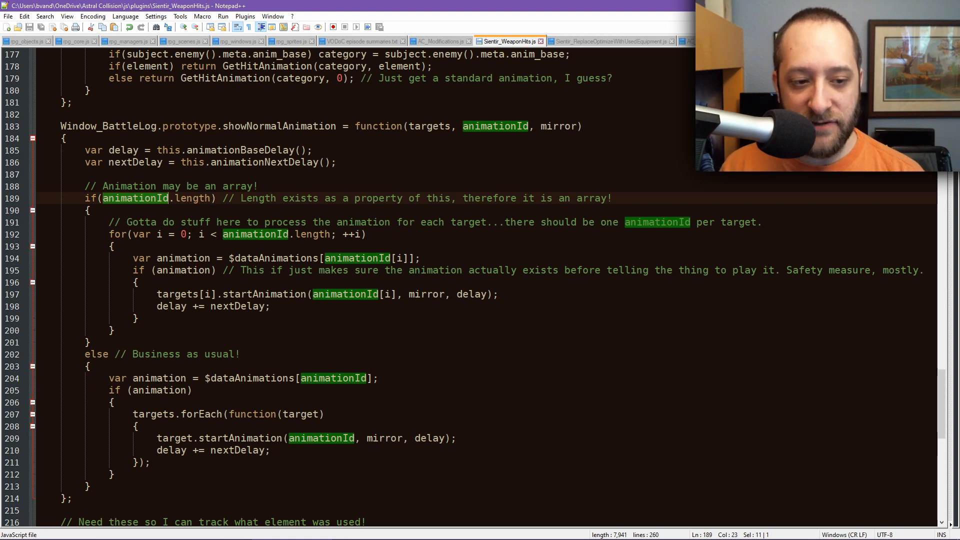
pyautogui.doubleClick(189, 258)
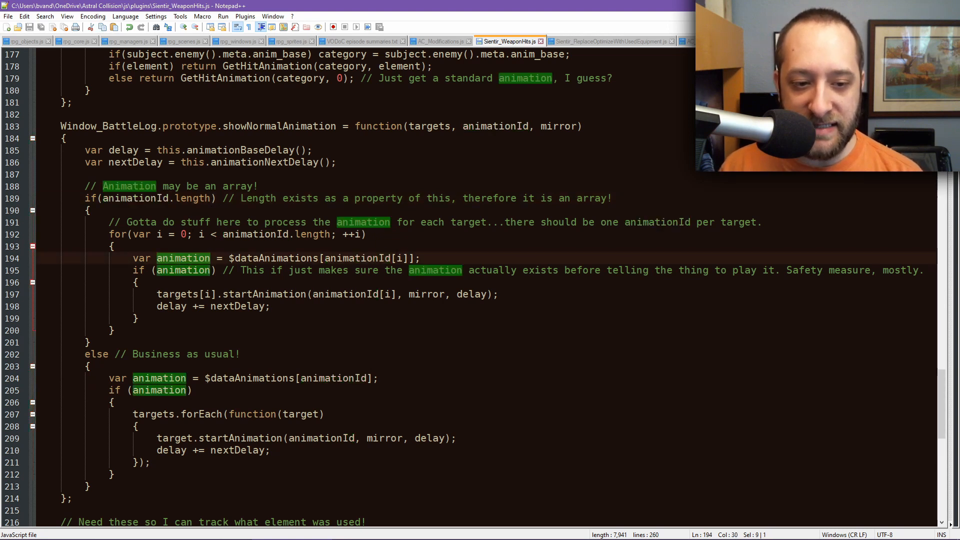
pyautogui.doubleClick(179, 270)
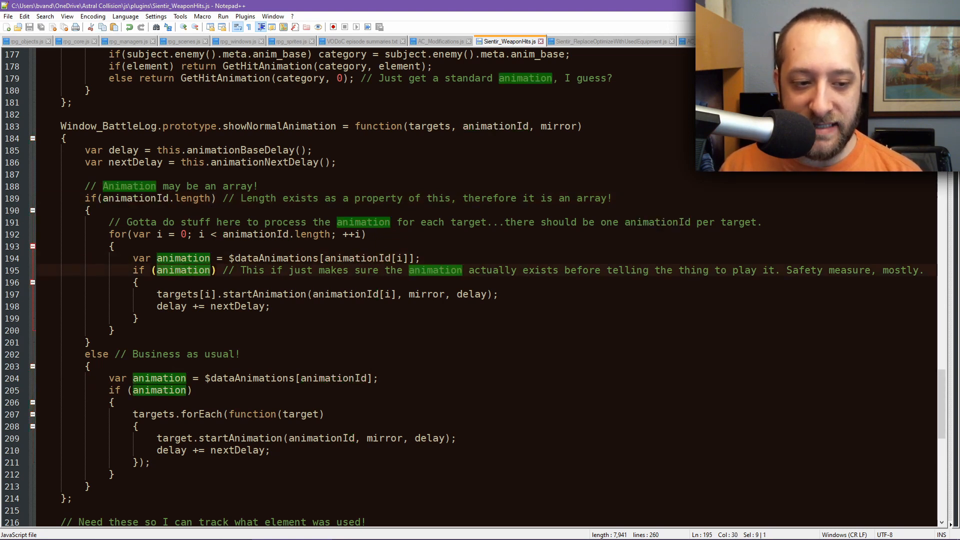
pyautogui.doubleClick(178, 294)
pyautogui.doubleClick(264, 294)
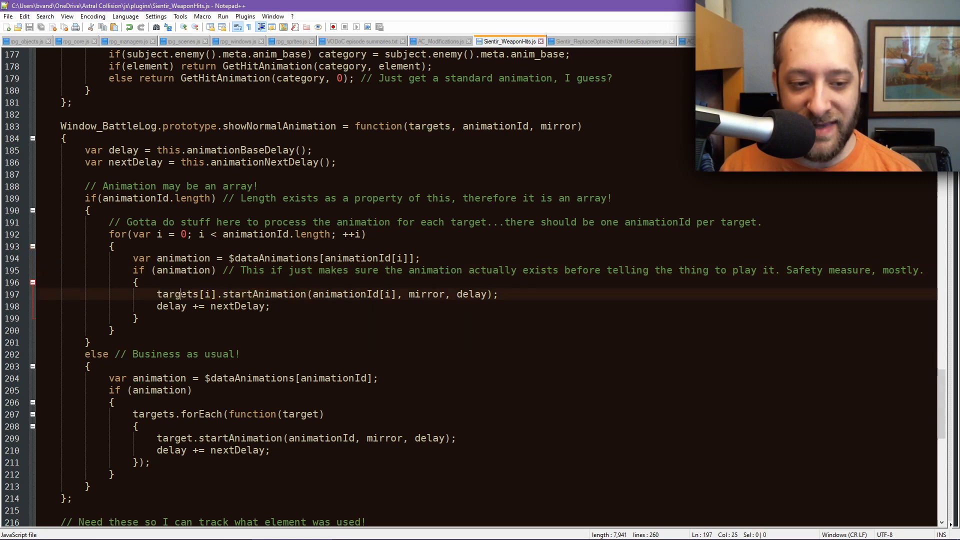
pyautogui.doubleClick(178, 294)
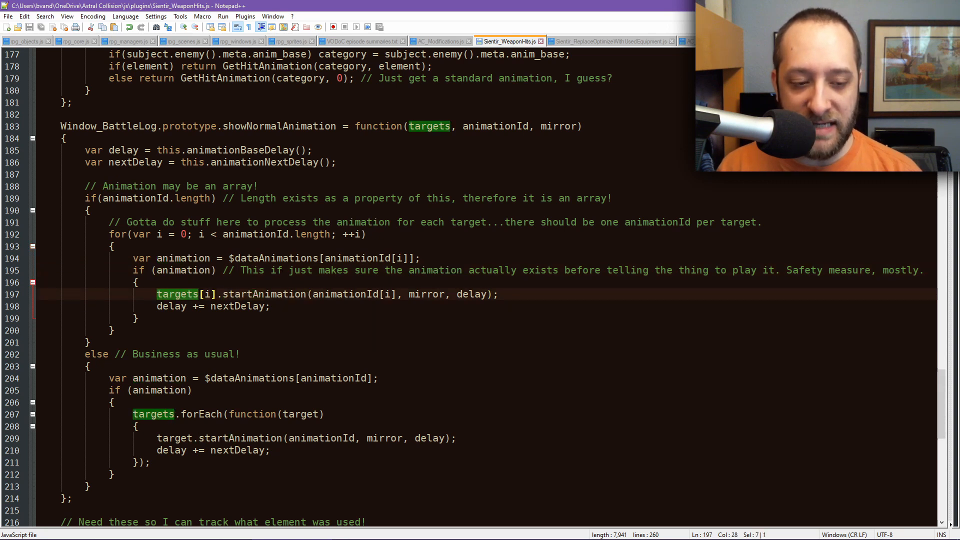
pyautogui.click(504, 295)
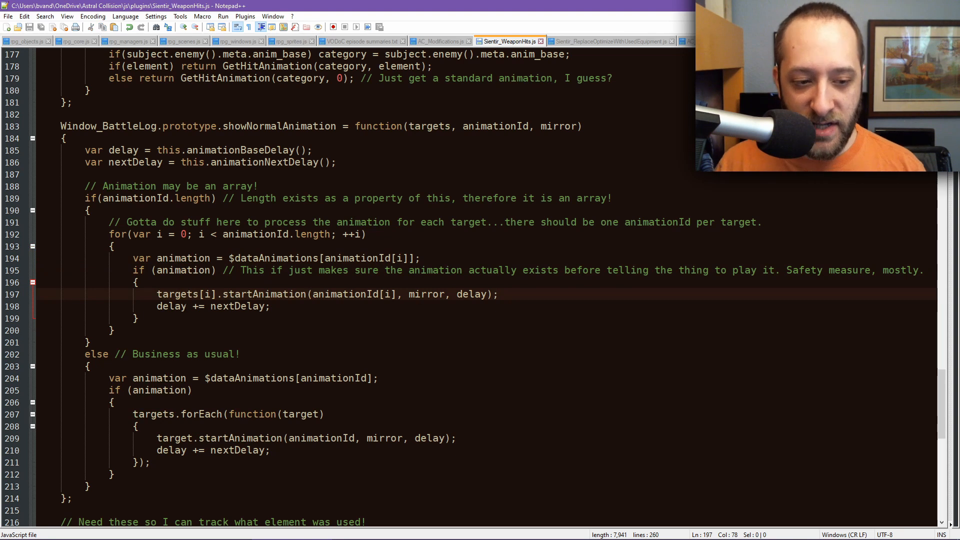
pyautogui.moveTo(146, 326); pyautogui.dragTo(110, 222)
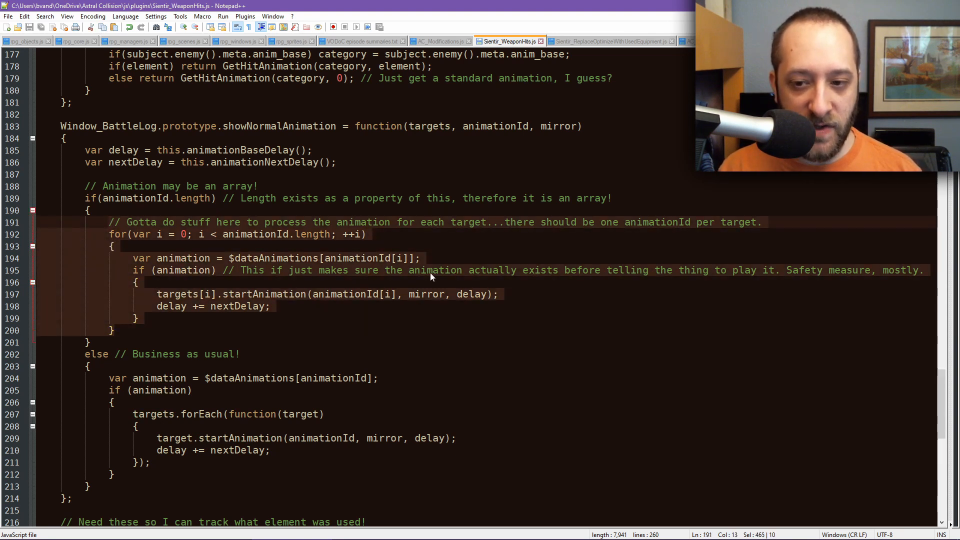
# Locate the Window_BattleLog performAction override on line 217 and highlight the performAction name
pyautogui.scroll(-2, 432, 275)
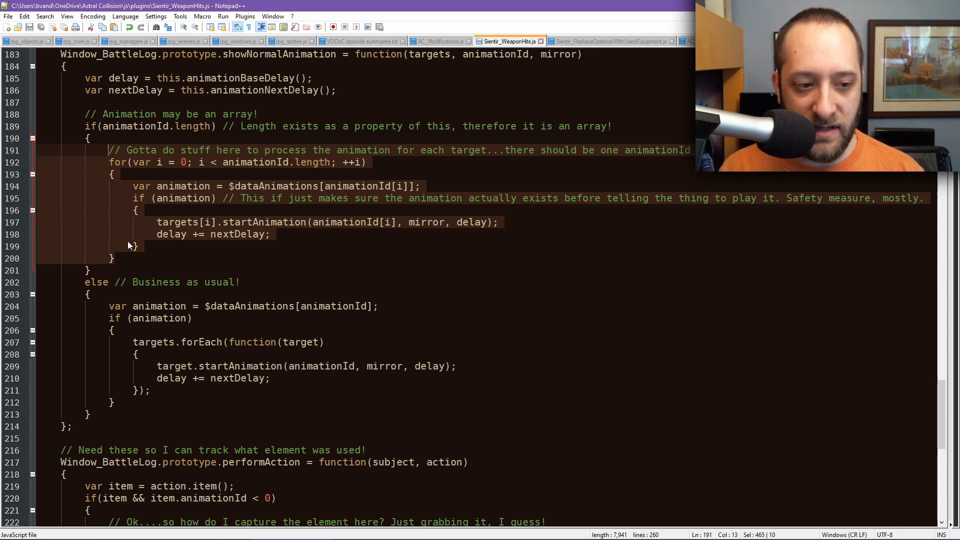
pyautogui.click(126, 258)
pyautogui.scroll(-7, 329, 246)
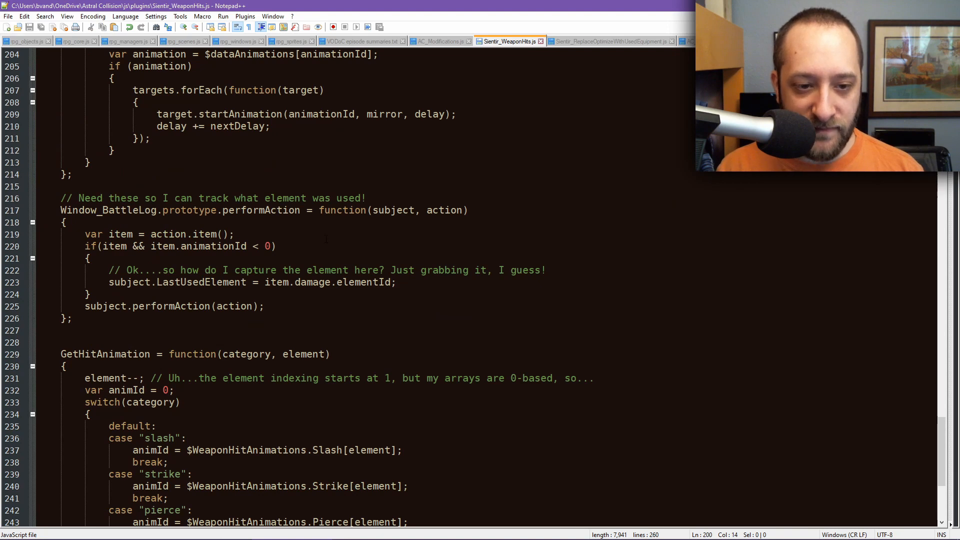
pyautogui.doubleClick(254, 211)
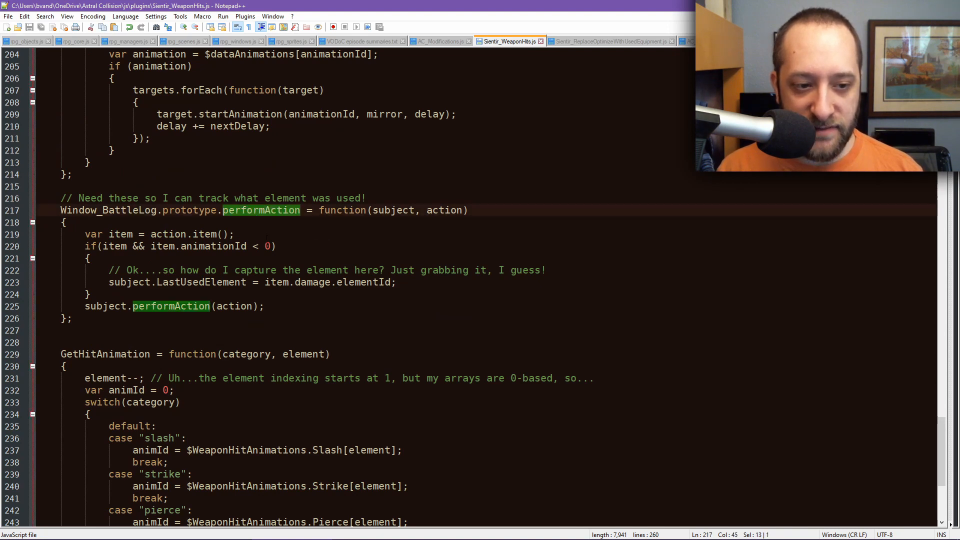
# Examine the Window_BattleLog class and performAction names on line 217 and the item.animationId < 0 condition on line 220
pyautogui.scroll(7, 303, 235)
pyautogui.scroll(-4, 336, 287)
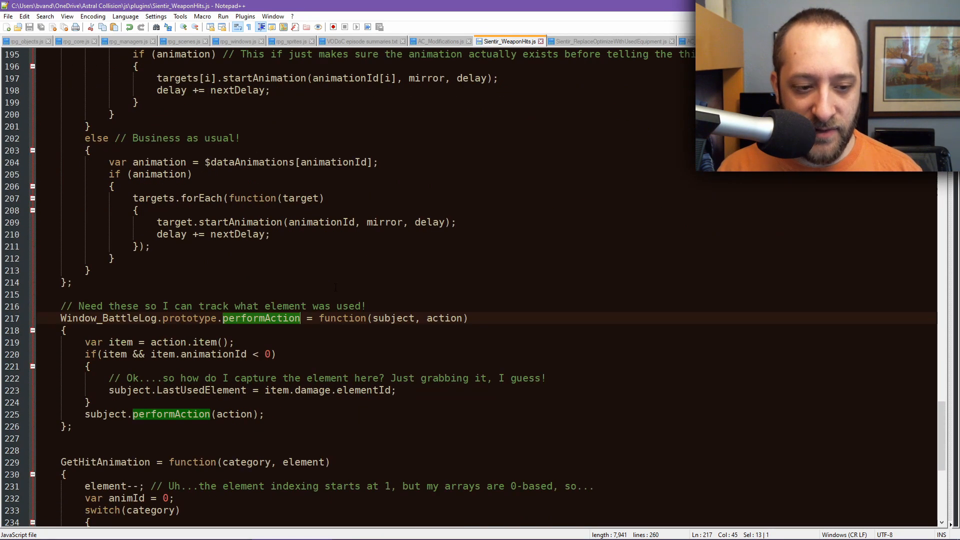
pyautogui.scroll(-2, 336, 287)
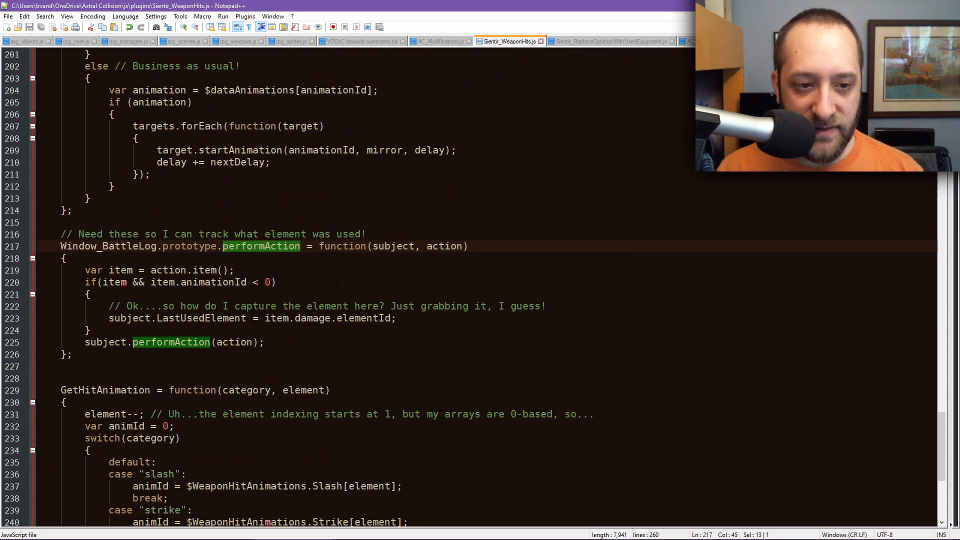
pyautogui.doubleClick(107, 248)
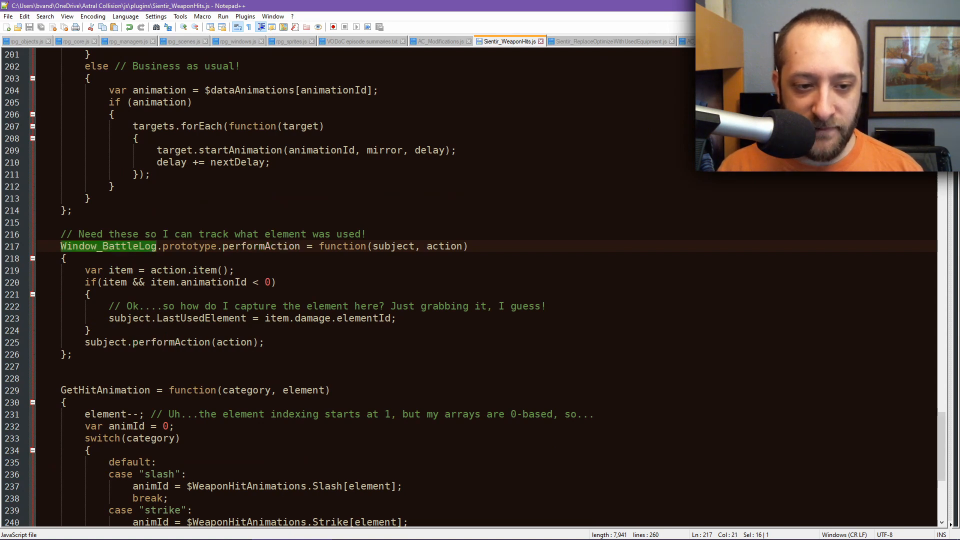
pyautogui.doubleClick(253, 247)
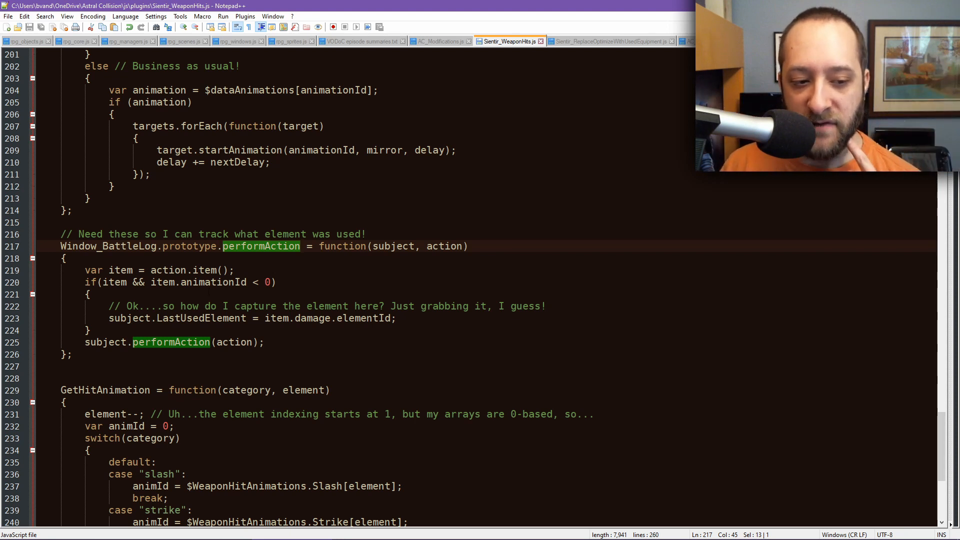
pyautogui.doubleClick(107, 282)
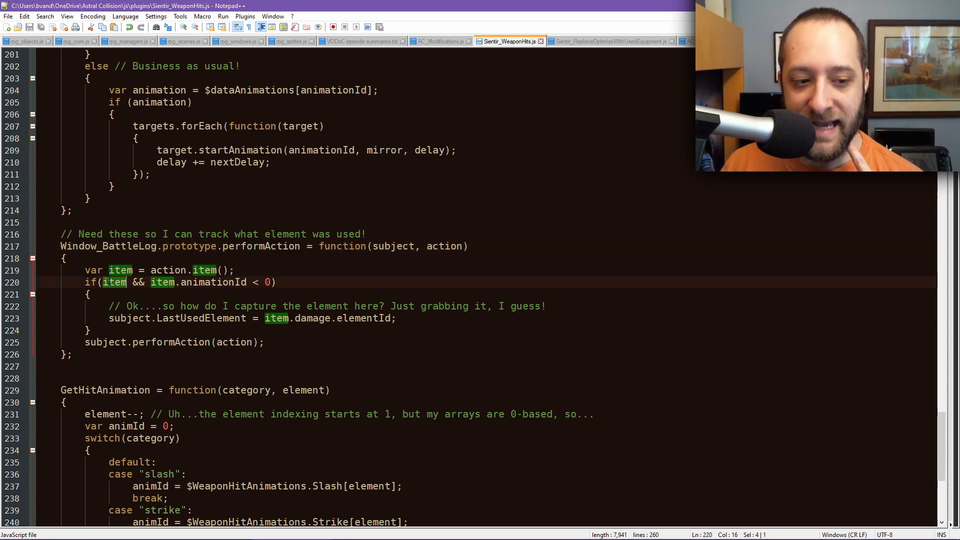
pyautogui.doubleClick(226, 284)
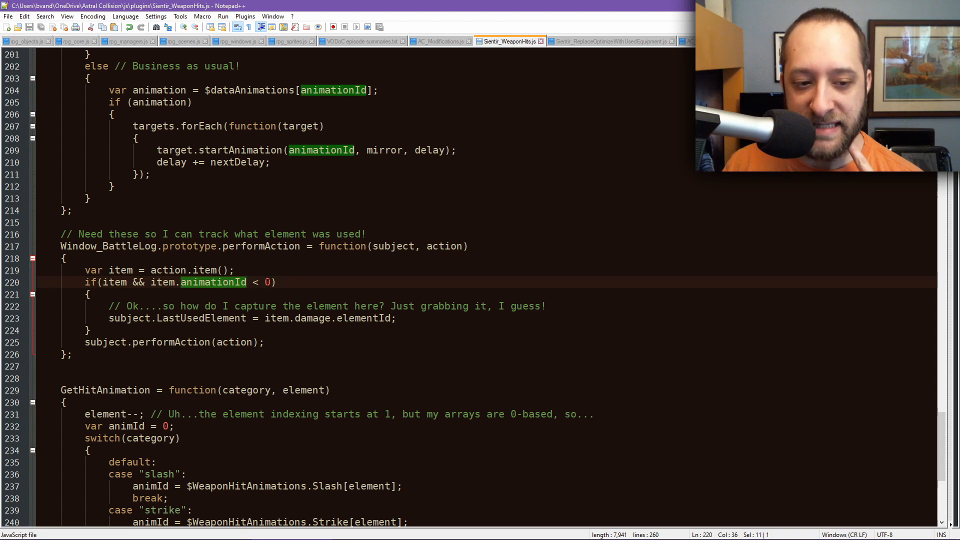
pyautogui.doubleClick(267, 283)
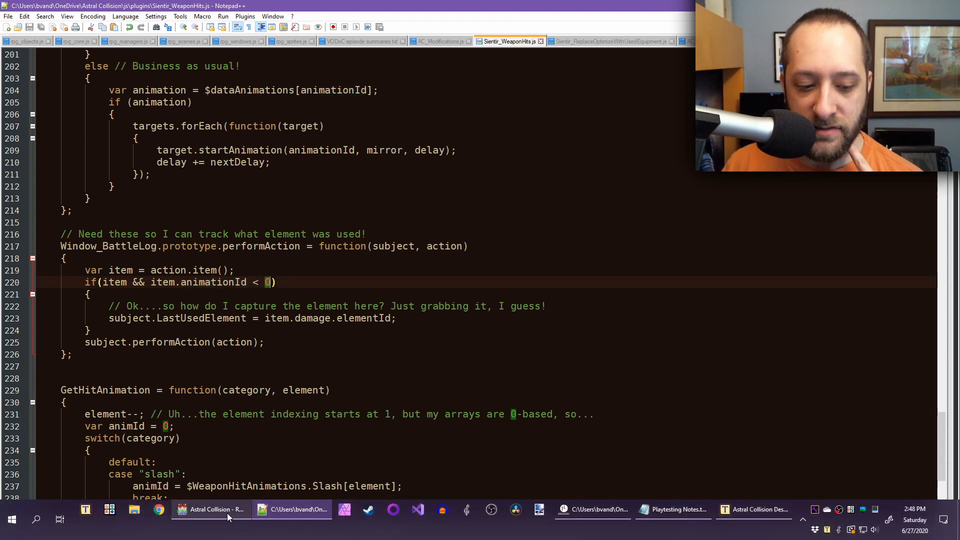
# Switch to RPG Maker MV and inspect the animation options of the Attack skill in the database, keeping Normal Attack
pyautogui.click(210, 509)
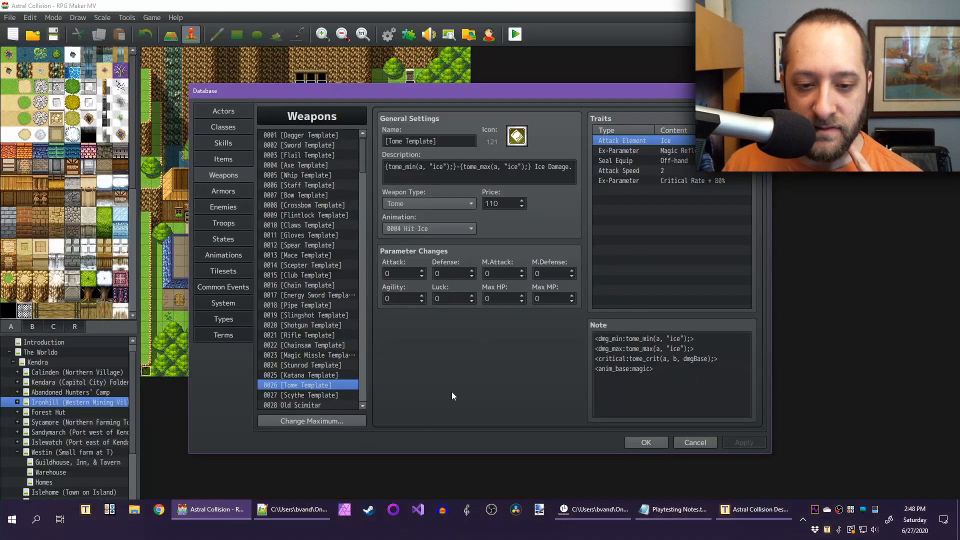
pyautogui.click(222, 143)
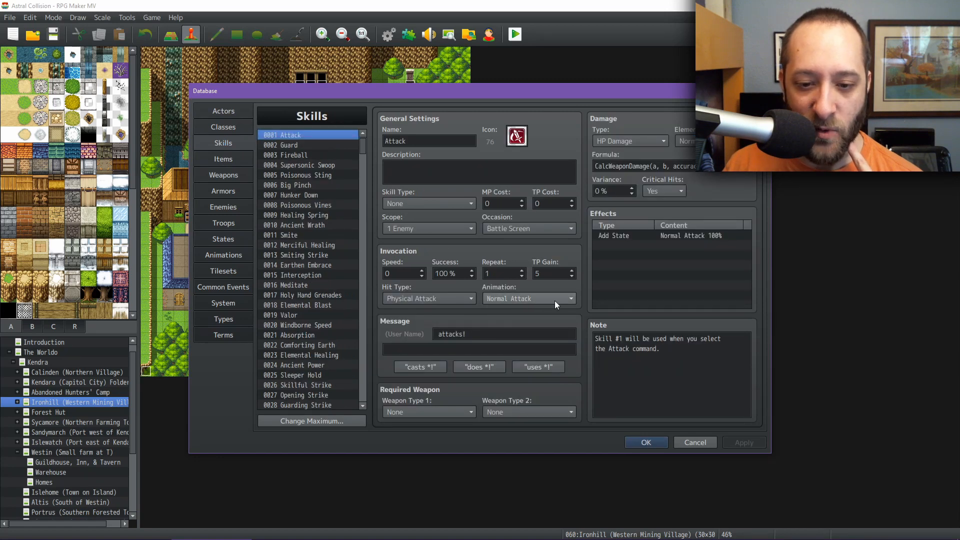
pyautogui.click(541, 298)
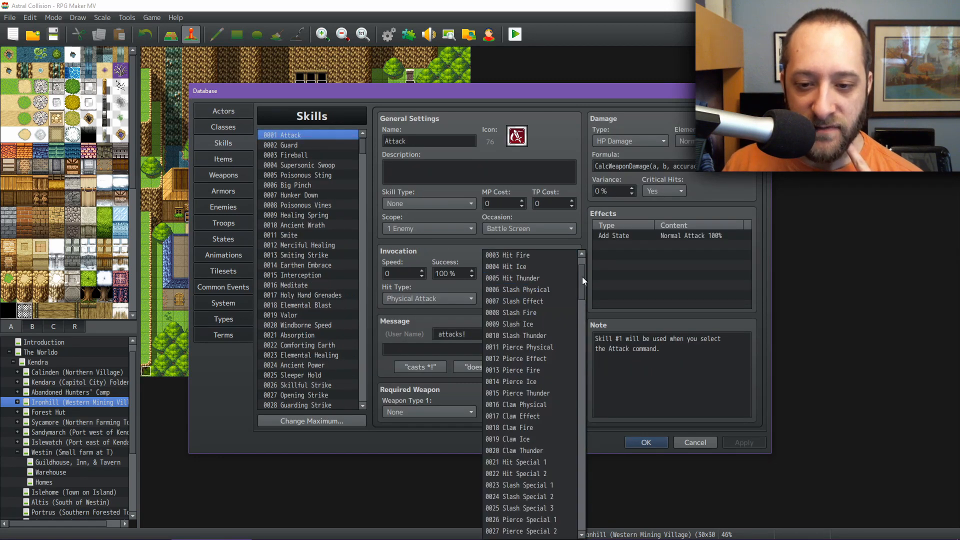
pyautogui.scroll(2, 580, 270)
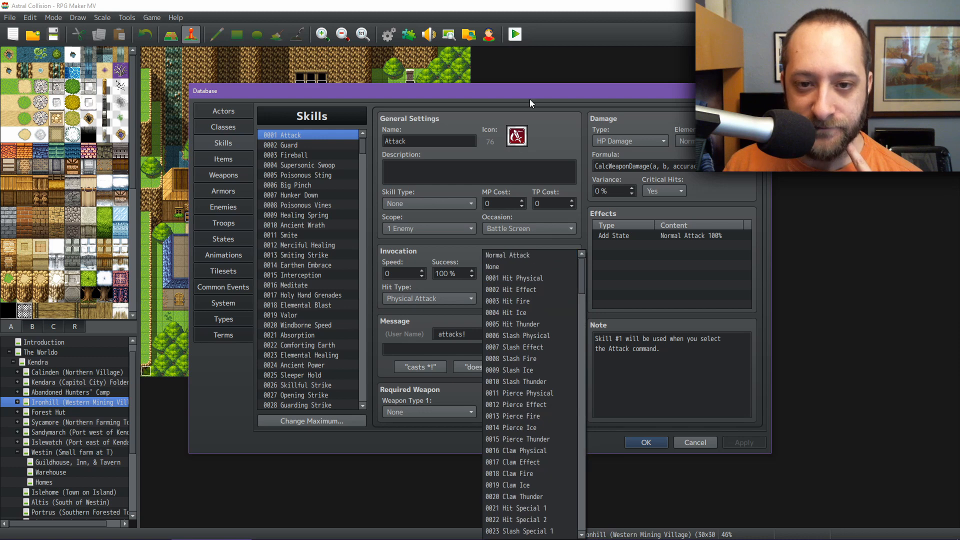
pyautogui.click(558, 118)
# Return to Notepad++ and examine the subject.LastUsedElement assignment from item.damage.elementId on line 223 and the item check on line 220
pyautogui.moveTo(210, 530)
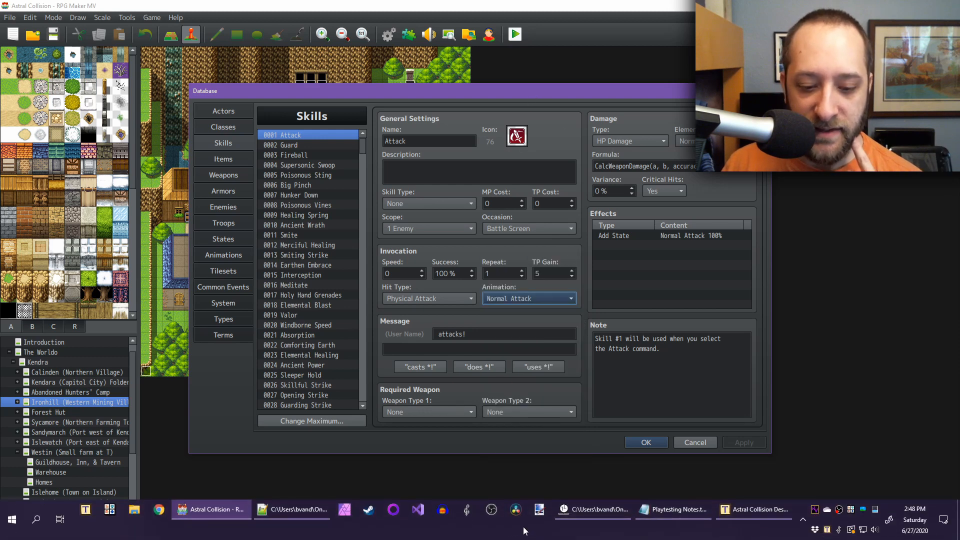
pyautogui.click(306, 510)
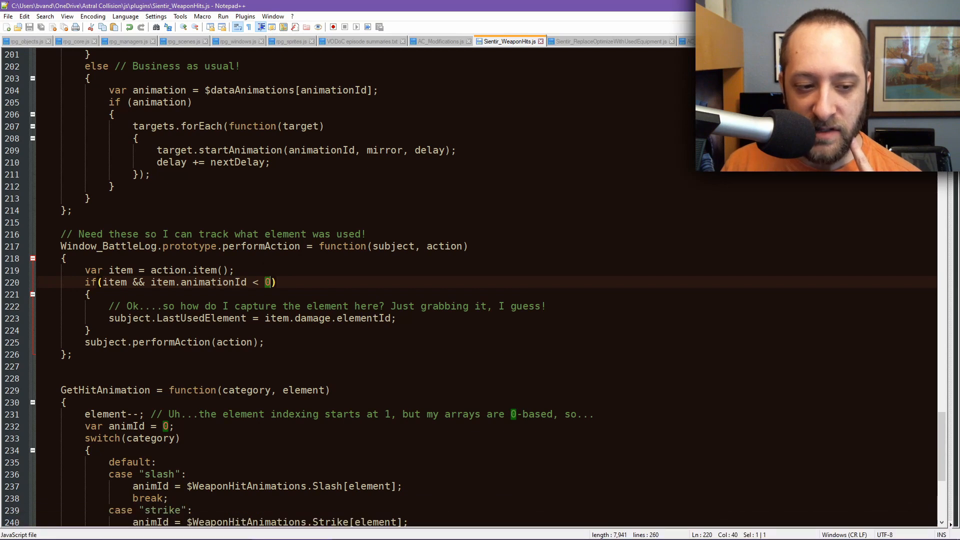
pyautogui.doubleClick(210, 318)
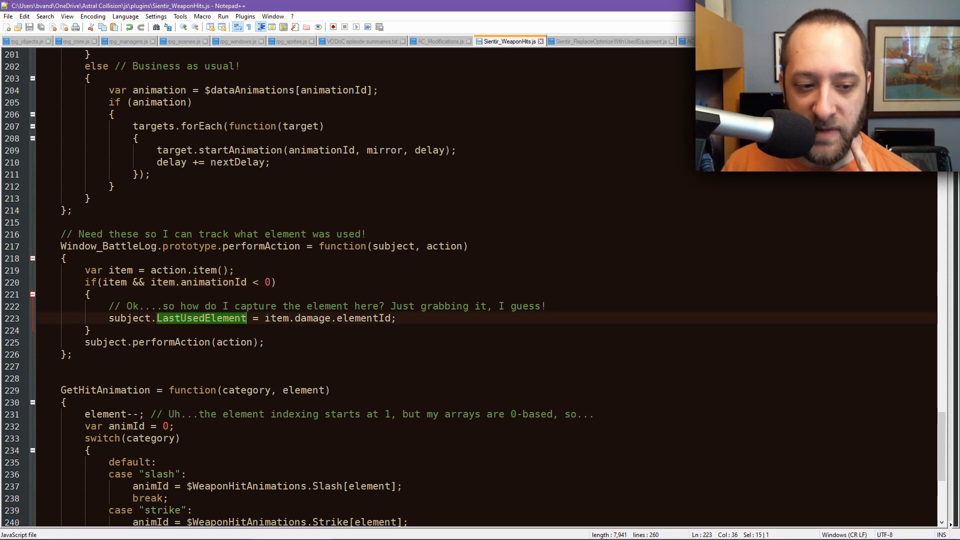
pyautogui.doubleClick(129, 318)
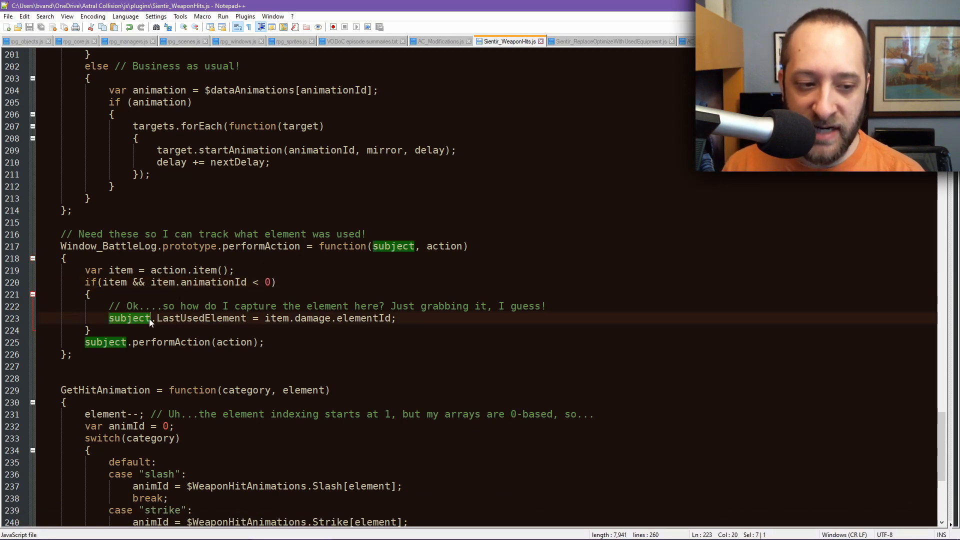
pyautogui.doubleClick(201, 318)
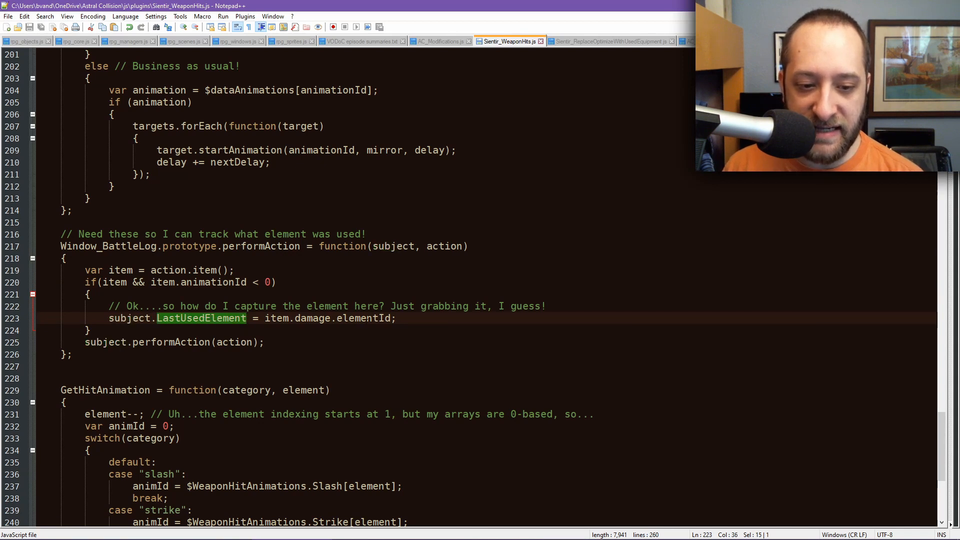
pyautogui.doubleClick(368, 318)
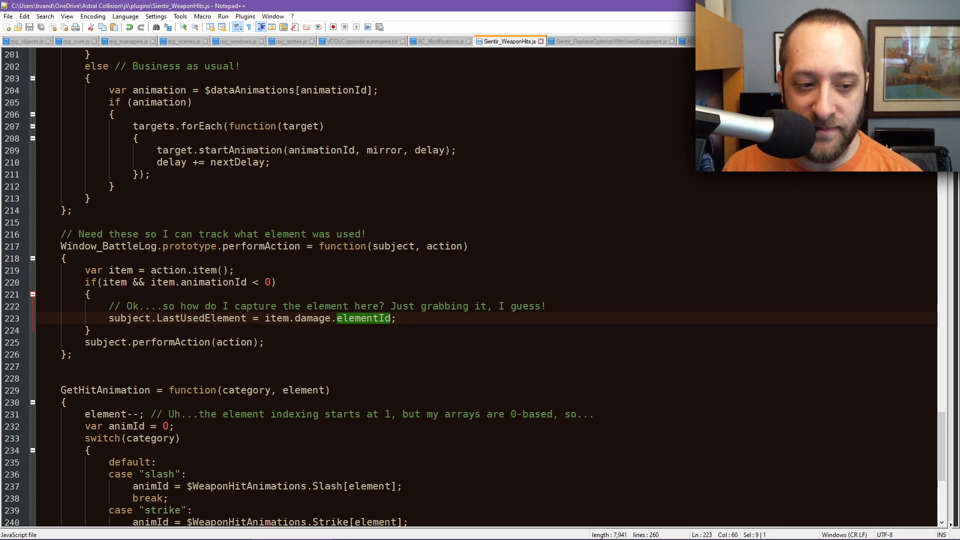
pyautogui.doubleClick(115, 283)
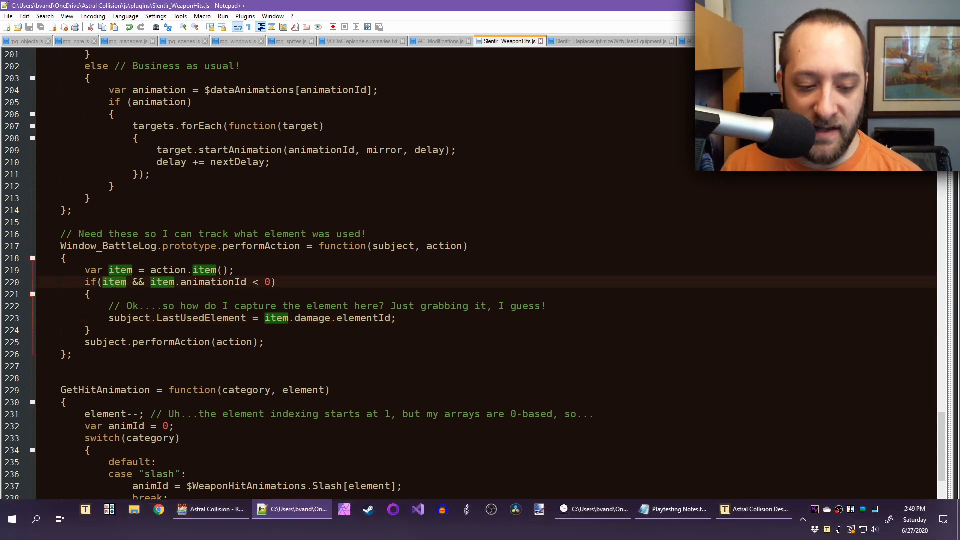
# Review the Attack skill in RPG Maker MV, then relate it to elementId, LastUsedElement and subject on line 223 in Notepad++
pyautogui.click(209, 512)
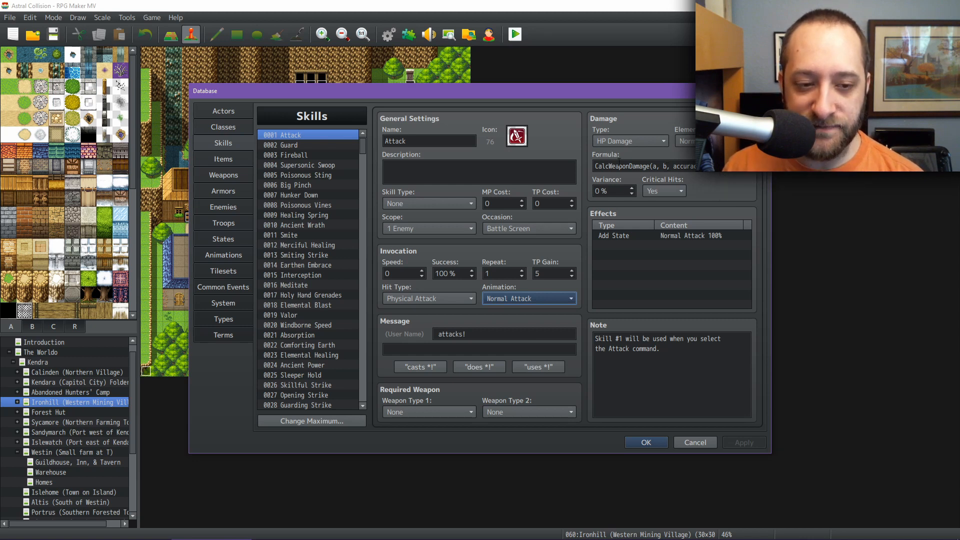
pyautogui.moveTo(430, 537)
pyautogui.click(292, 515)
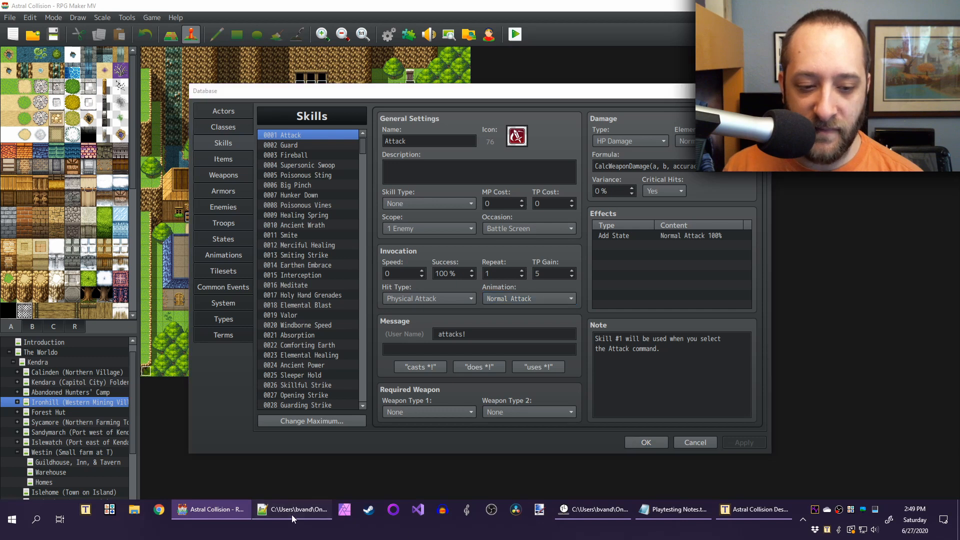
pyautogui.doubleClick(364, 318)
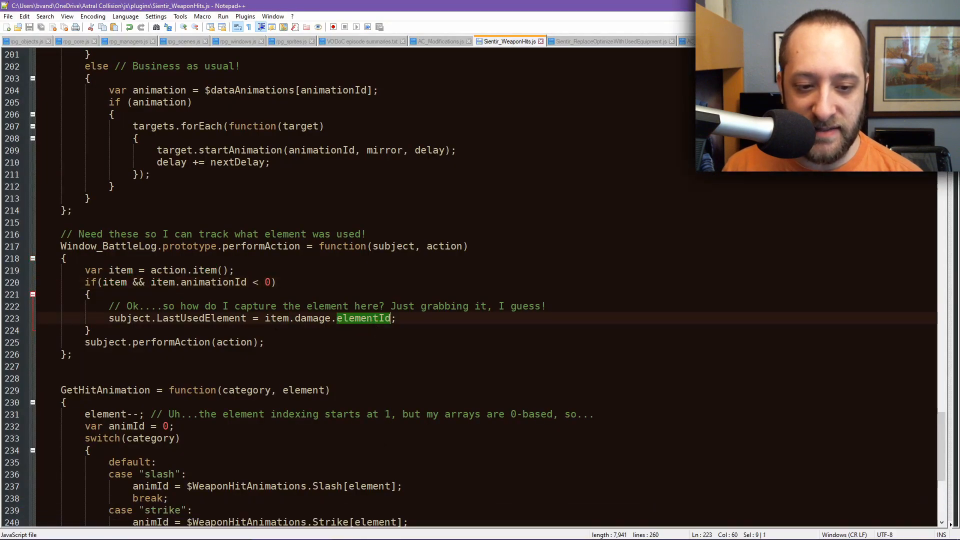
pyautogui.doubleClick(198, 319)
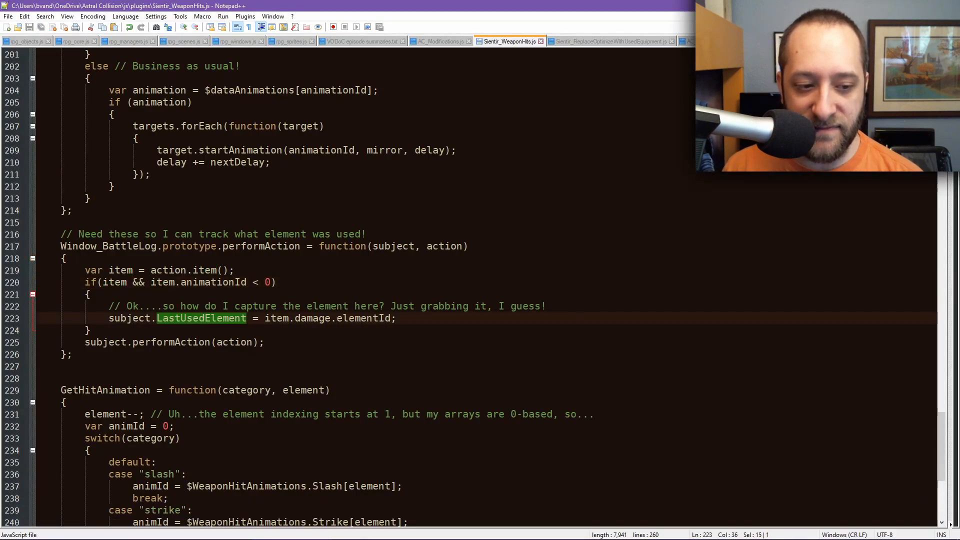
pyautogui.doubleClick(129, 318)
# Go back to the findAttackAnimation definition on line 145 and highlight its name
pyautogui.scroll(5, 129, 319)
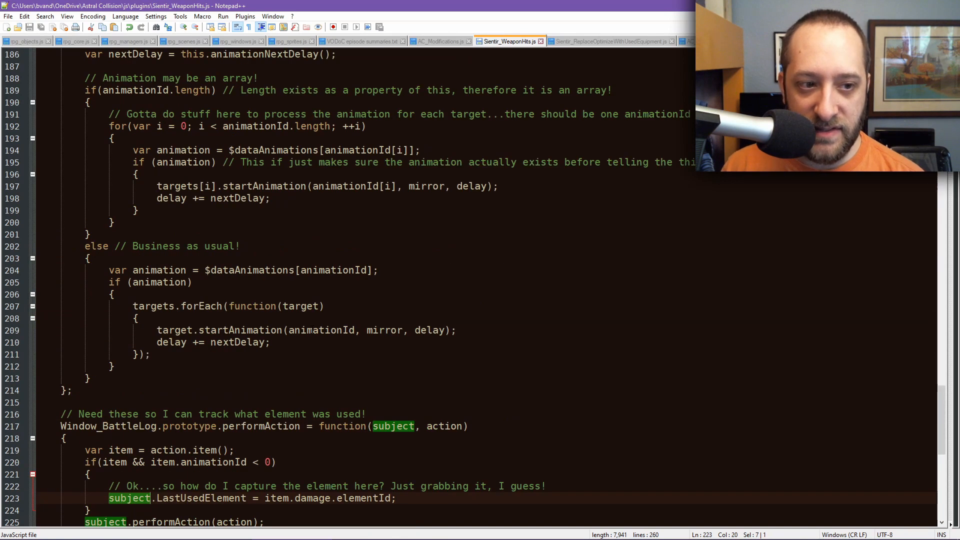
pyautogui.scroll(4, 475, 288)
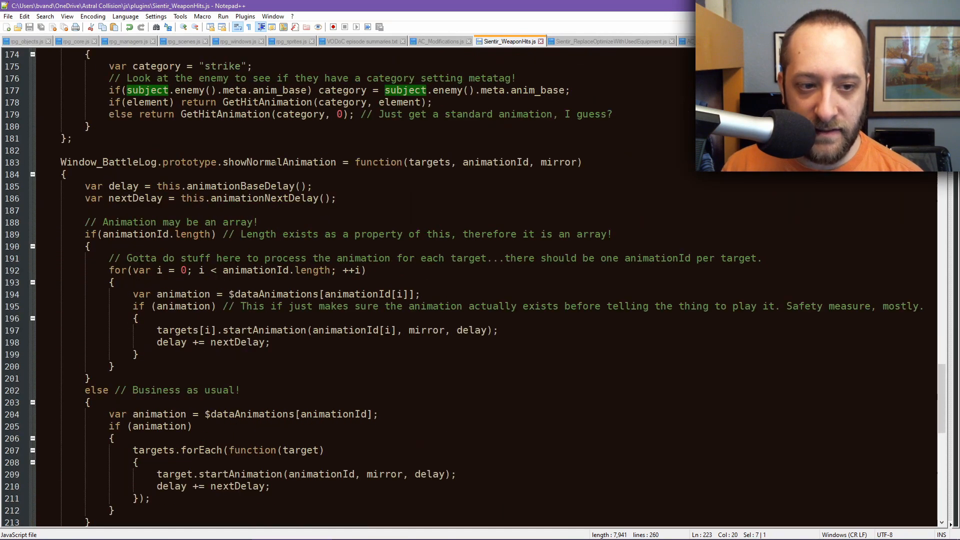
pyautogui.scroll(10, 282, 163)
pyautogui.scroll(3, 283, 162)
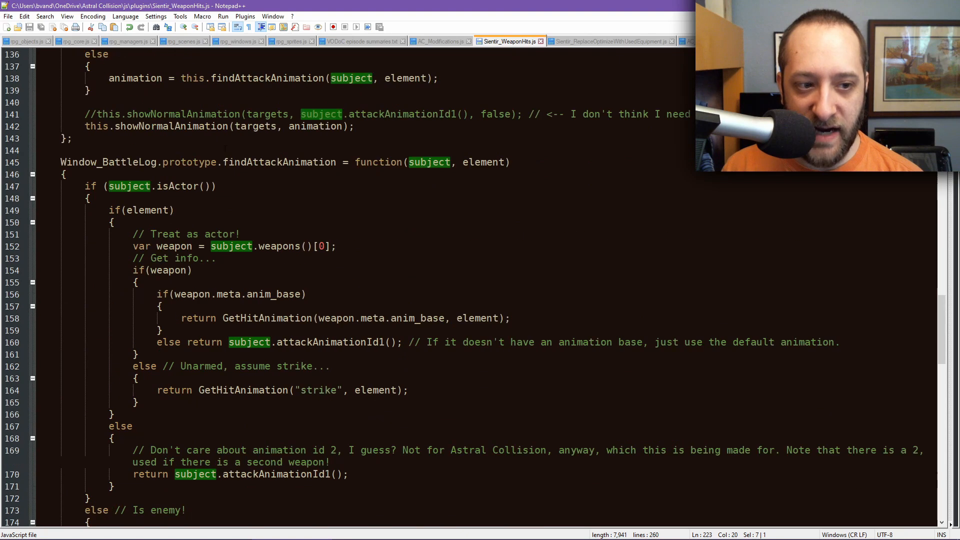
pyautogui.doubleClick(275, 163)
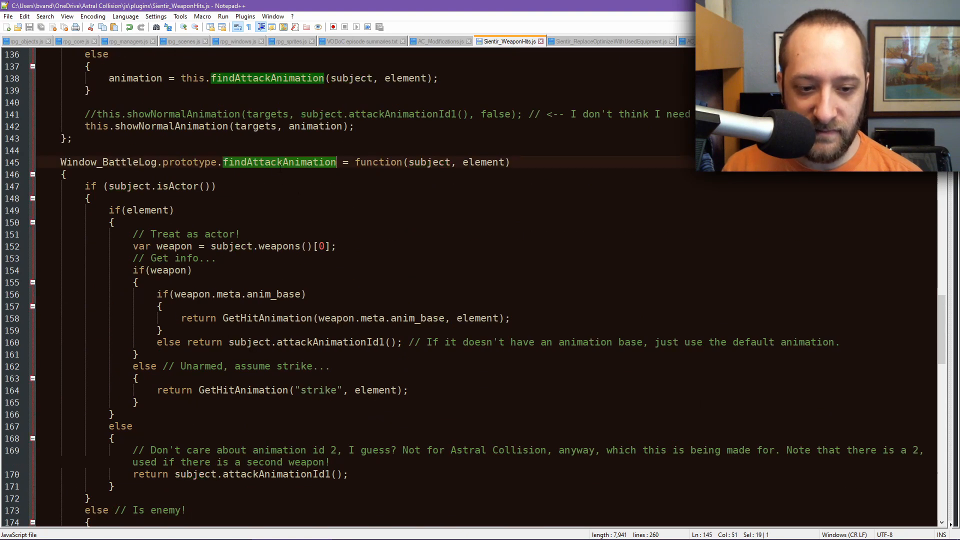
# Trace the GetHitAnimation call on line 158 to its definition on line 229 and examine its category parameter
pyautogui.doubleClick(267, 318)
pyautogui.scroll(-19, 474, 320)
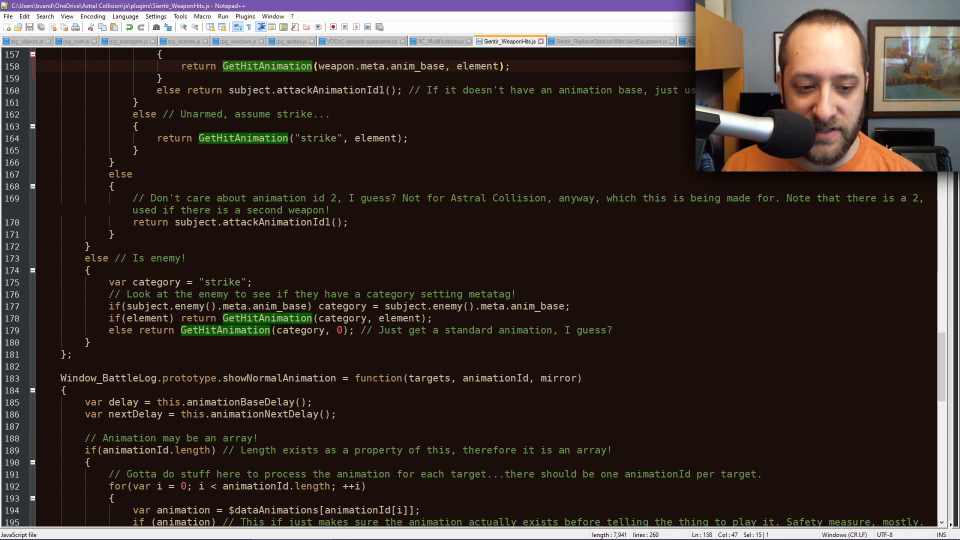
pyautogui.scroll(-10, 474, 321)
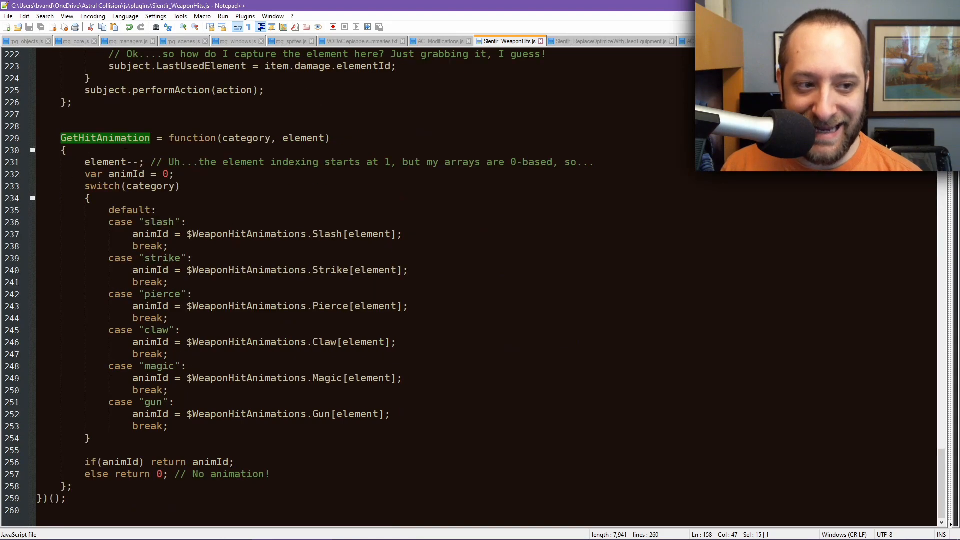
pyautogui.doubleClick(125, 139)
pyautogui.doubleClick(244, 139)
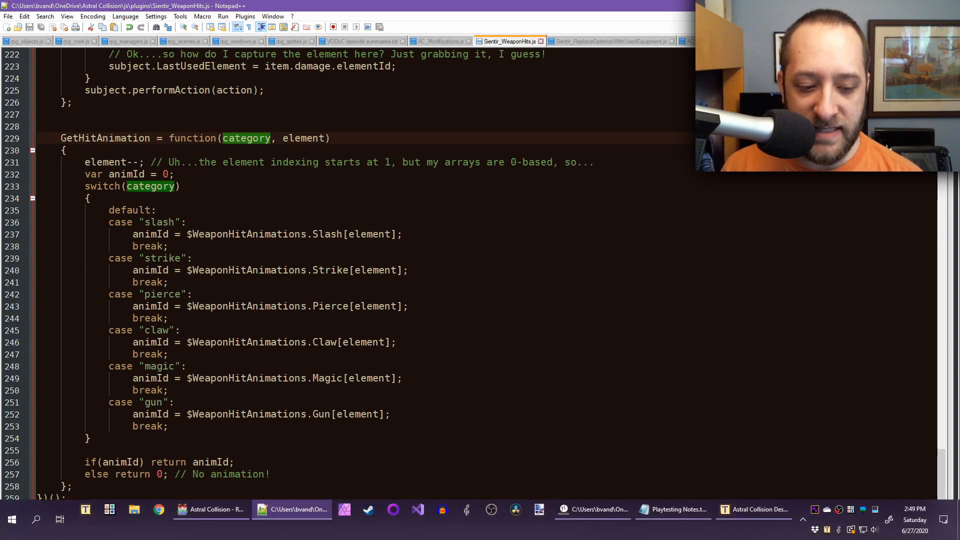
# Switch to RPG Maker MV and examine the anim_base:claw tag in the Giant Rat enemy's note
pyautogui.click(233, 517)
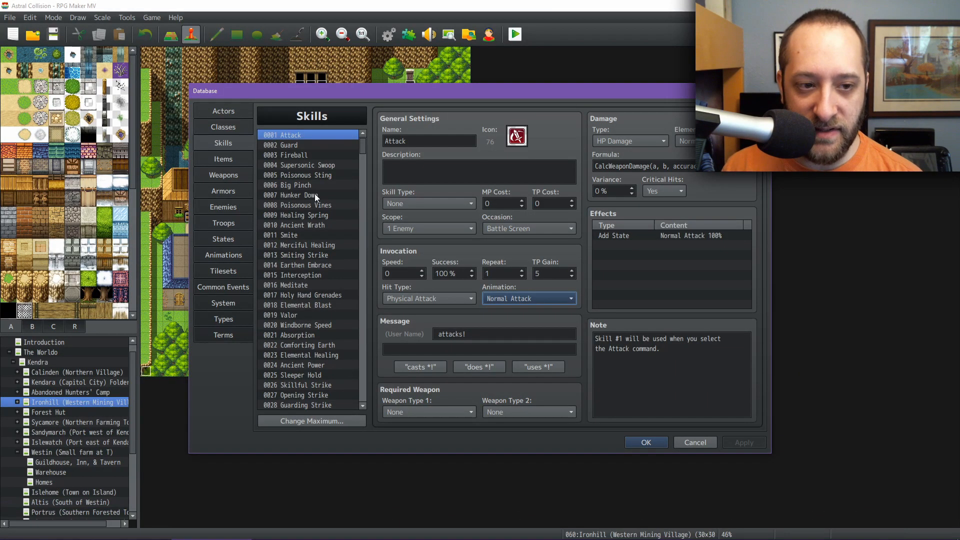
pyautogui.click(221, 208)
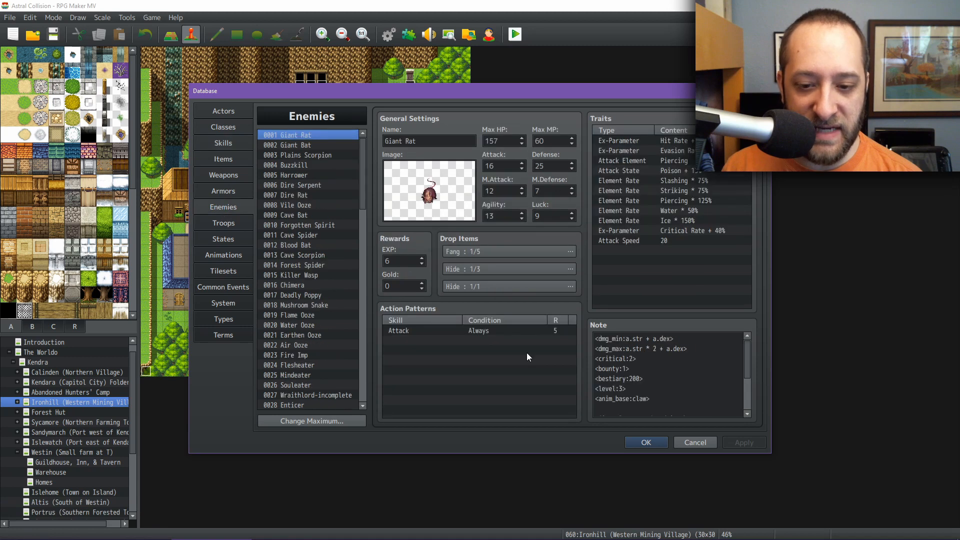
pyautogui.doubleClick(613, 398)
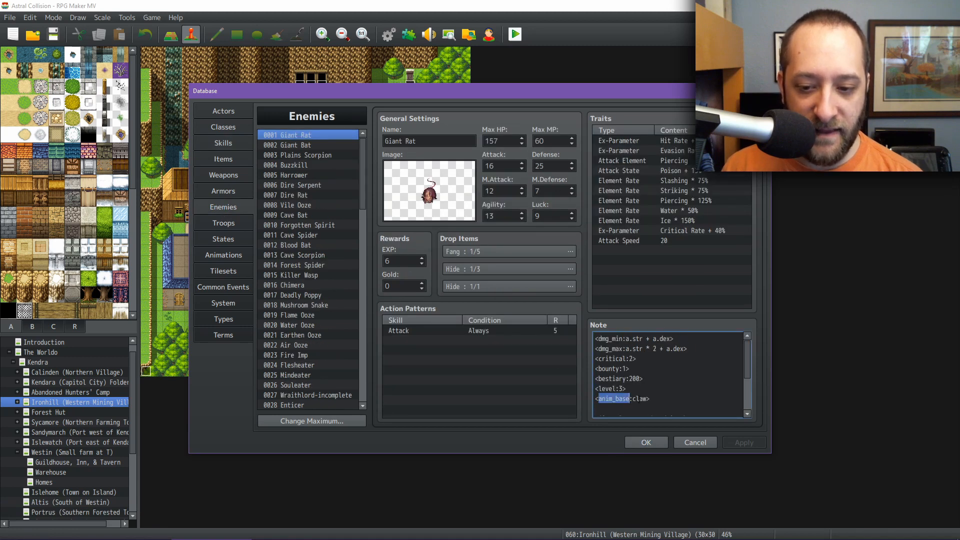
pyautogui.doubleClick(640, 399)
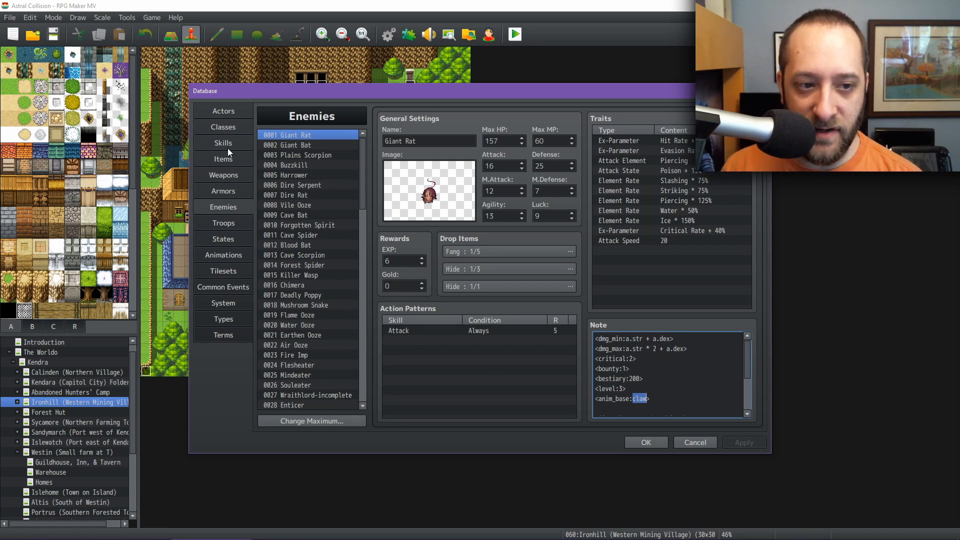
# Examine the anim_base:magic tag in the Tome Template weapon's note
pyautogui.click(223, 174)
pyautogui.click(641, 369)
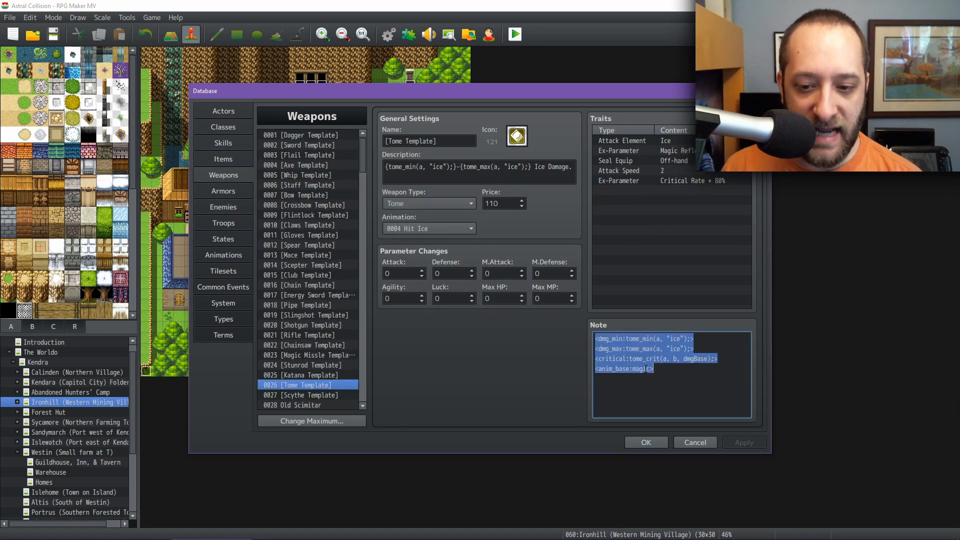
pyautogui.doubleClick(641, 368)
pyautogui.moveTo(295, 520)
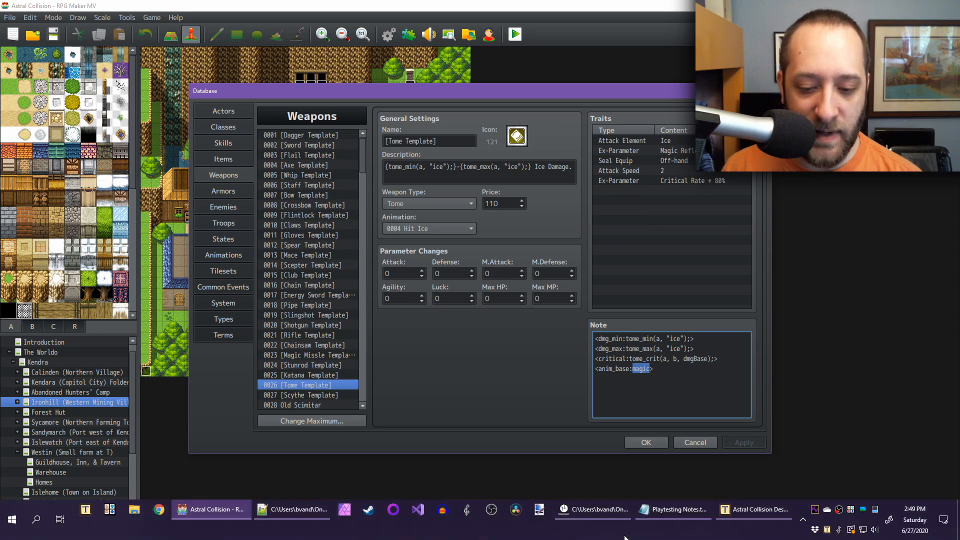
# Switch to Notepad++ and examine GetHitAnimation's element parameter and its decrement on line 231
pyautogui.click(295, 515)
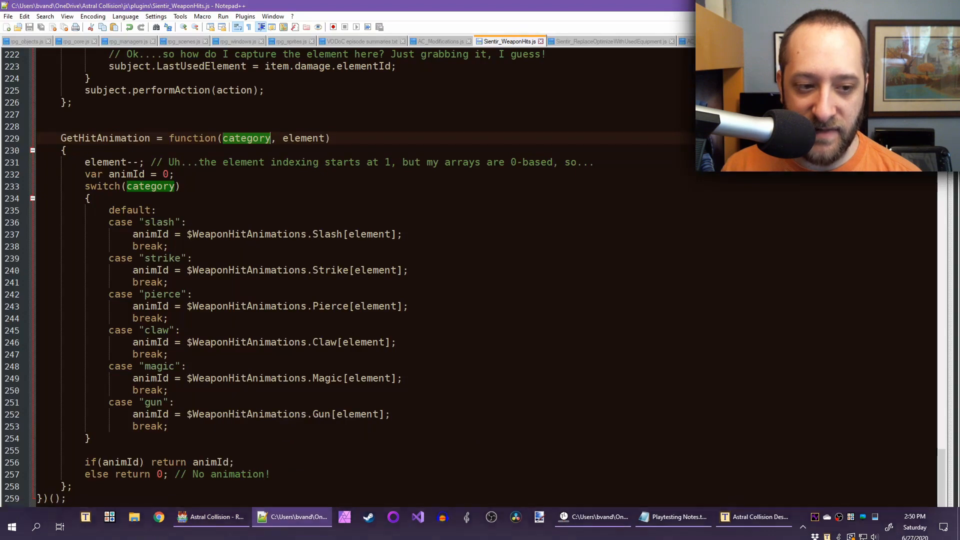
pyautogui.scroll(9, 320, 240)
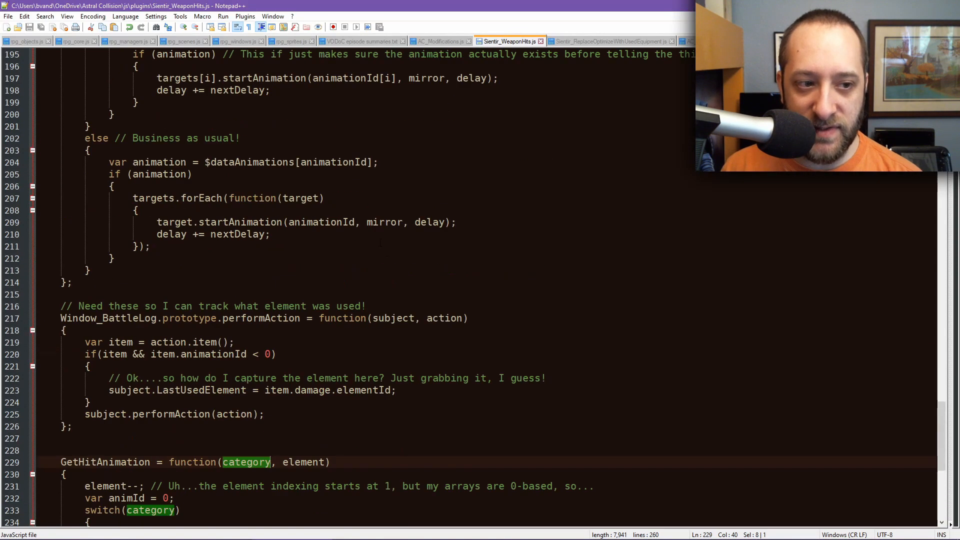
pyautogui.scroll(-9, 315, 300)
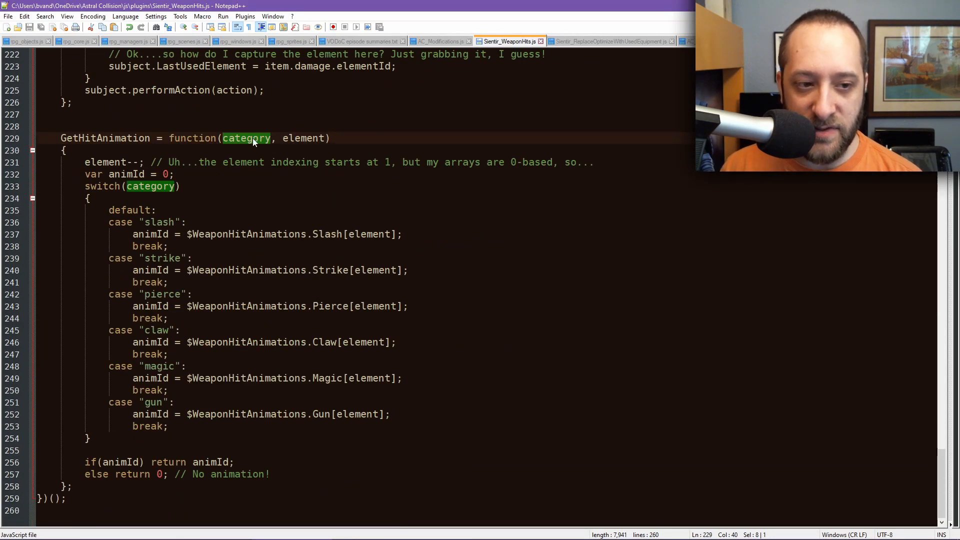
pyautogui.doubleClick(309, 139)
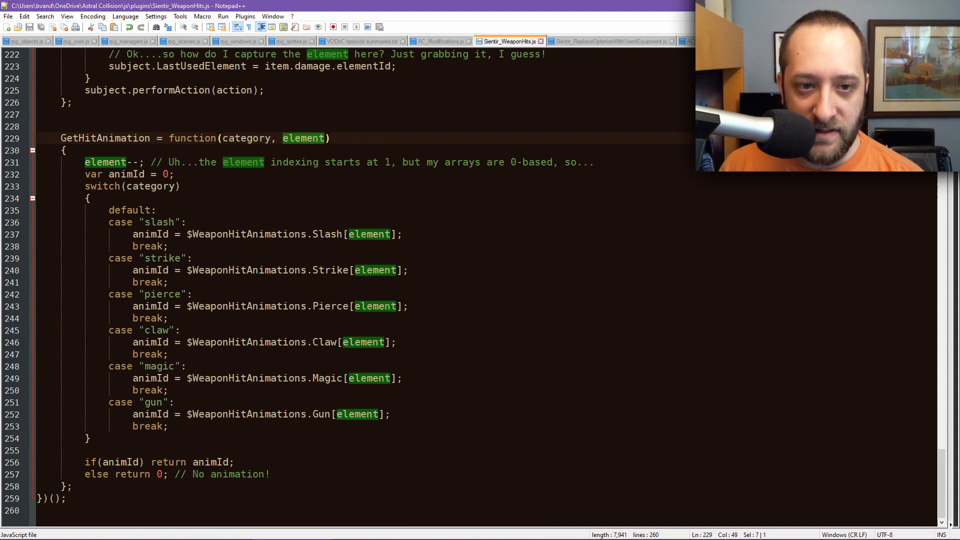
pyautogui.doubleClick(106, 163)
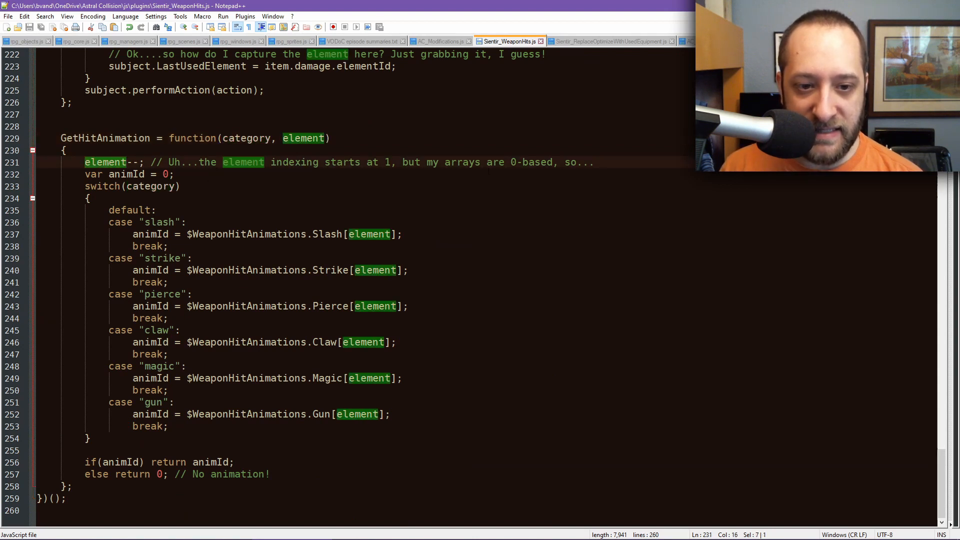
pyautogui.click(647, 164)
# Switch to RPG Maker MV and view the Elements list among the database types
pyautogui.moveTo(555, 534)
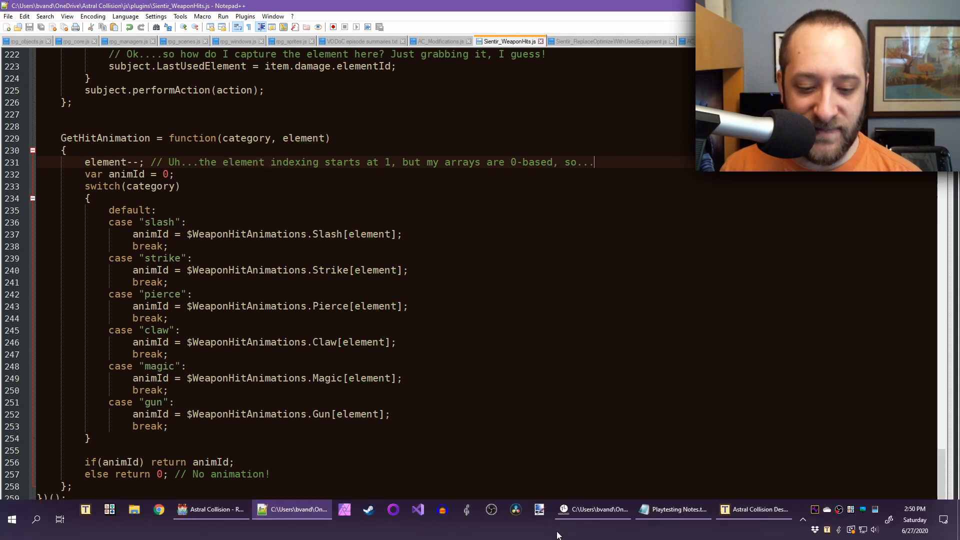
pyautogui.click(235, 508)
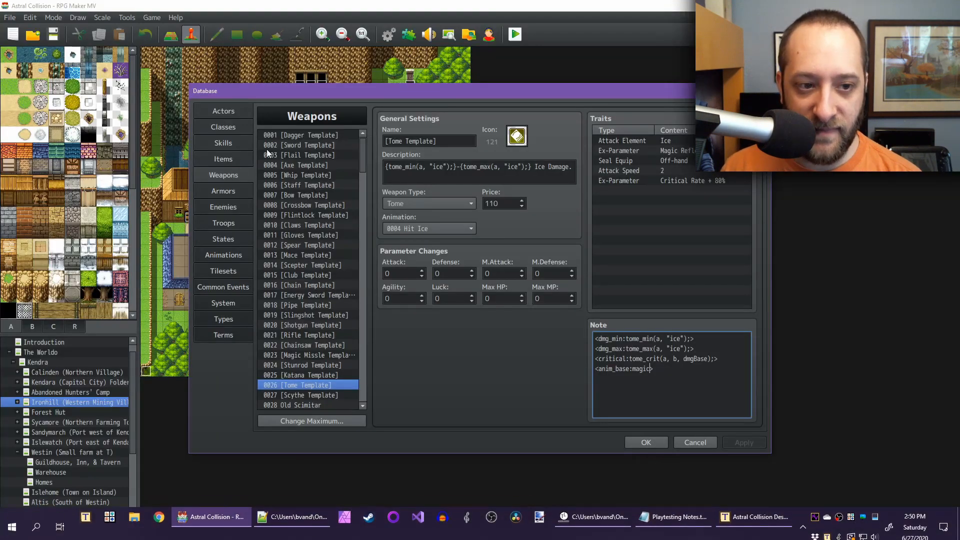
pyautogui.click(224, 319)
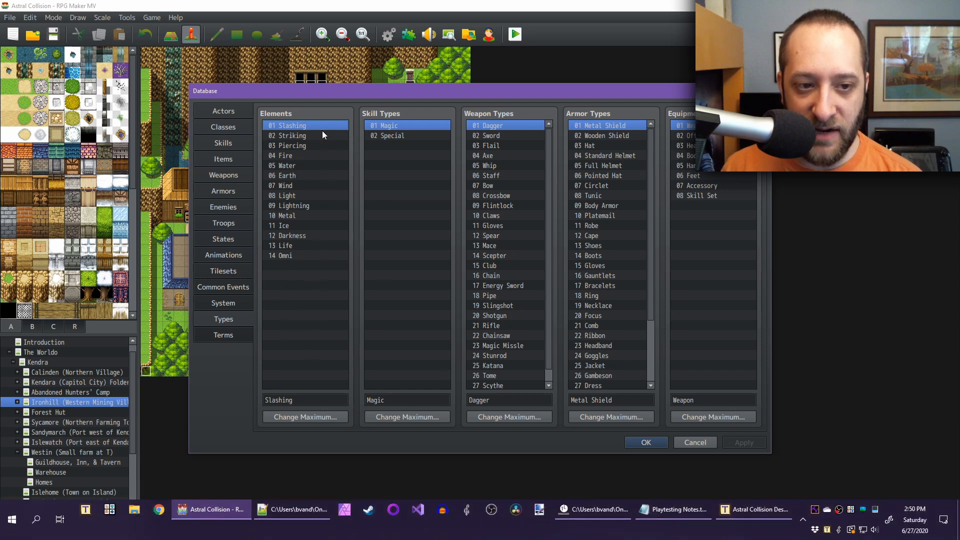
# Return to Notepad++ and highlight the element variable and its decrement operator on line 231
pyautogui.moveTo(453, 539)
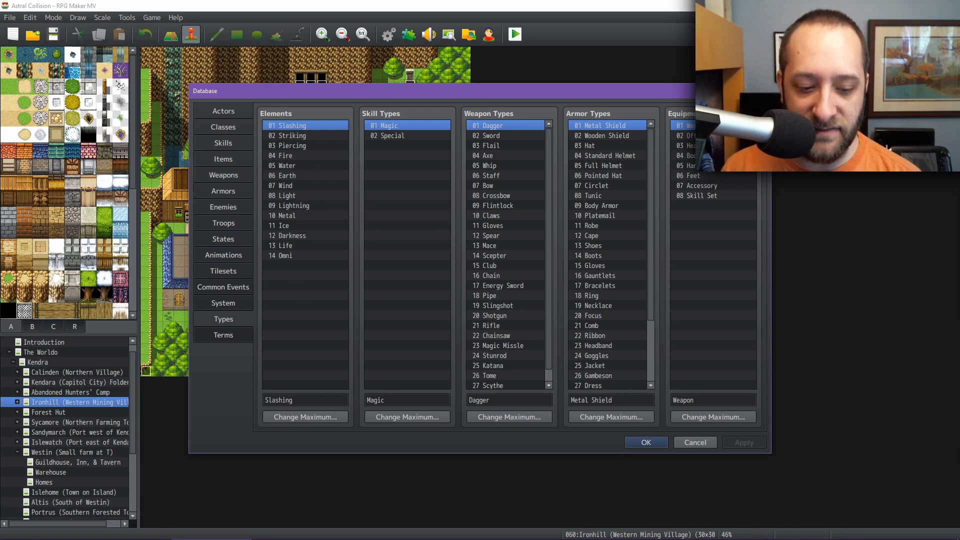
pyautogui.click(305, 513)
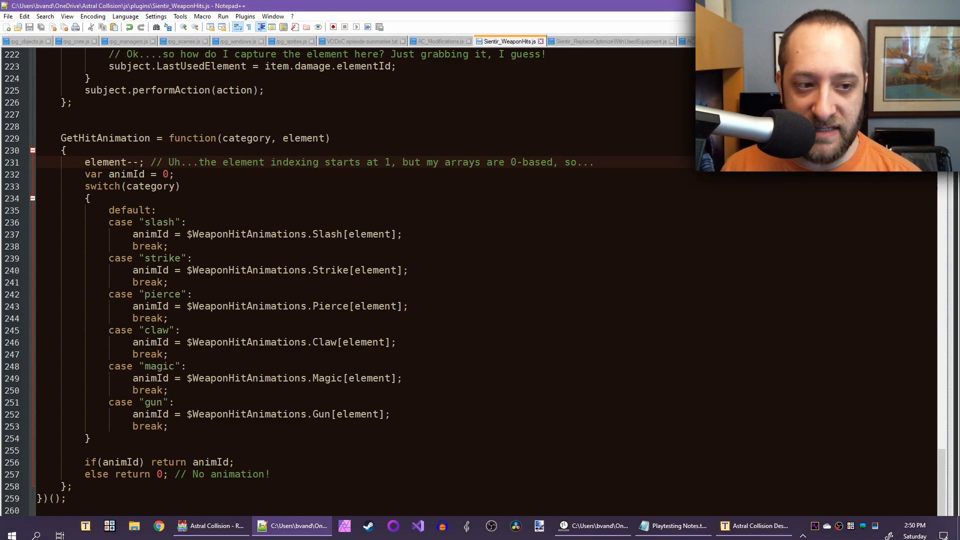
pyautogui.doubleClick(111, 162)
pyautogui.doubleClick(129, 162)
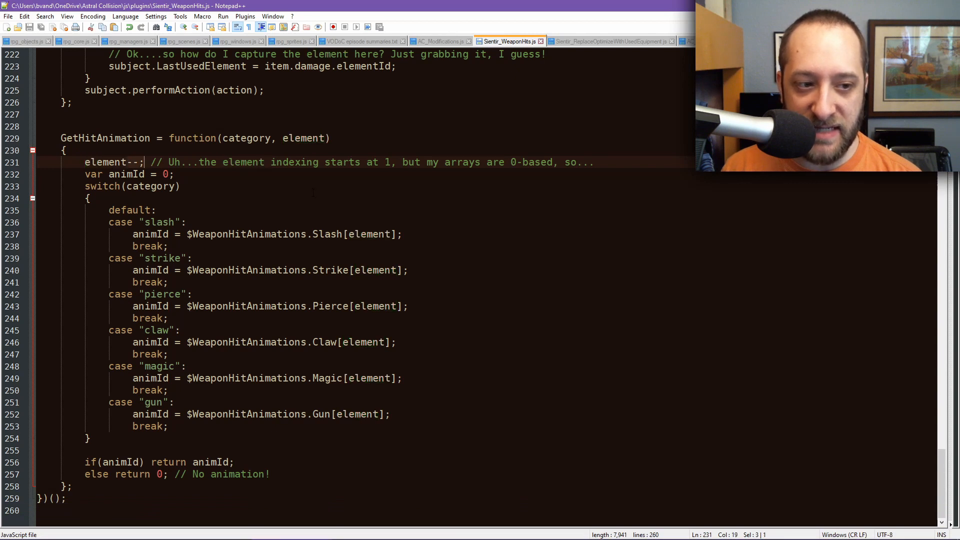
pyautogui.doubleClick(101, 161)
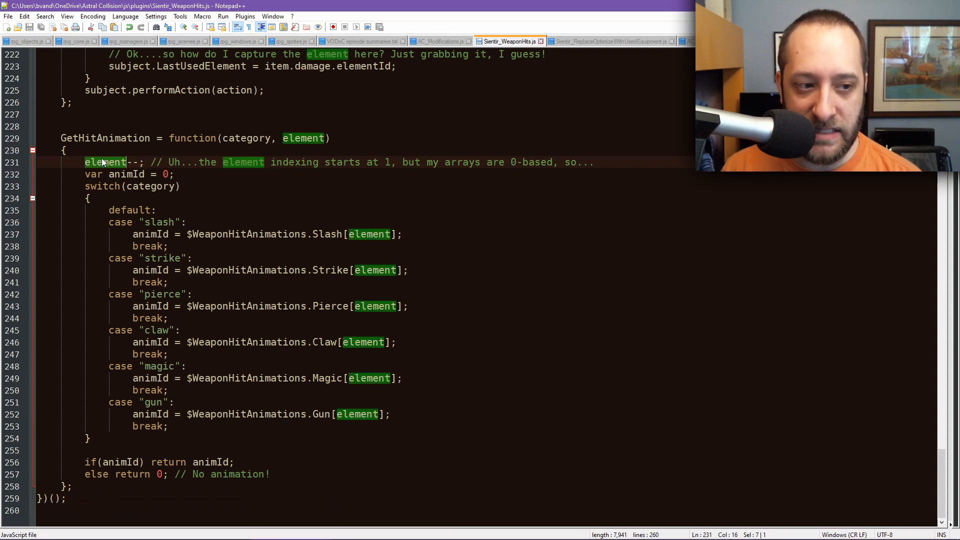
# Examine how animId is declared on line 232 and assigned from the $WeaponHitAnimations arrays by category and element
pyautogui.doubleClick(130, 174)
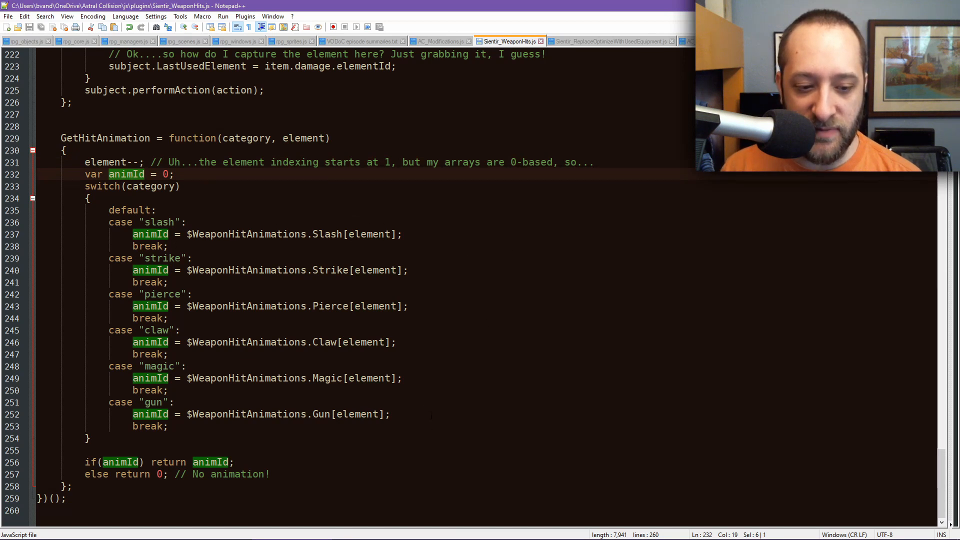
pyautogui.moveTo(391, 414); pyautogui.dragTo(186, 414)
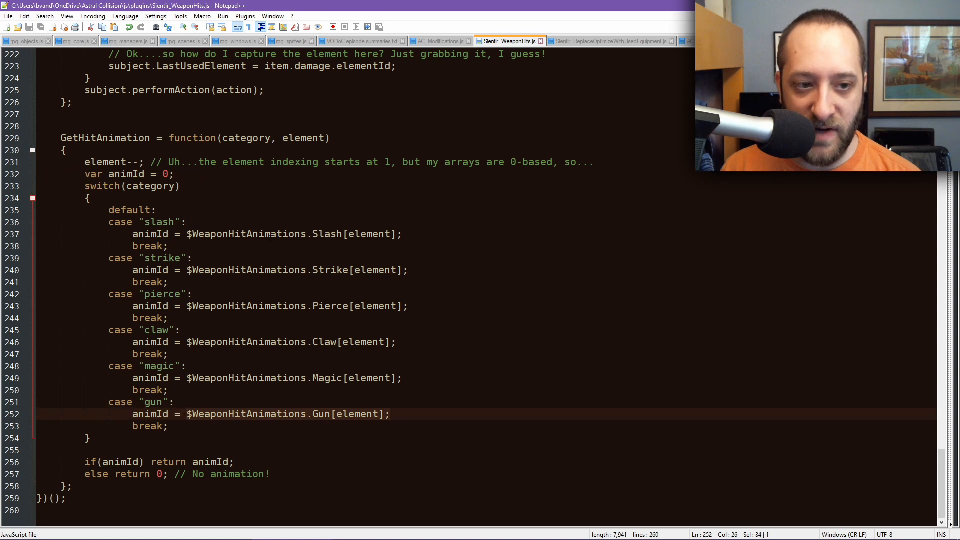
pyautogui.doubleClick(371, 306)
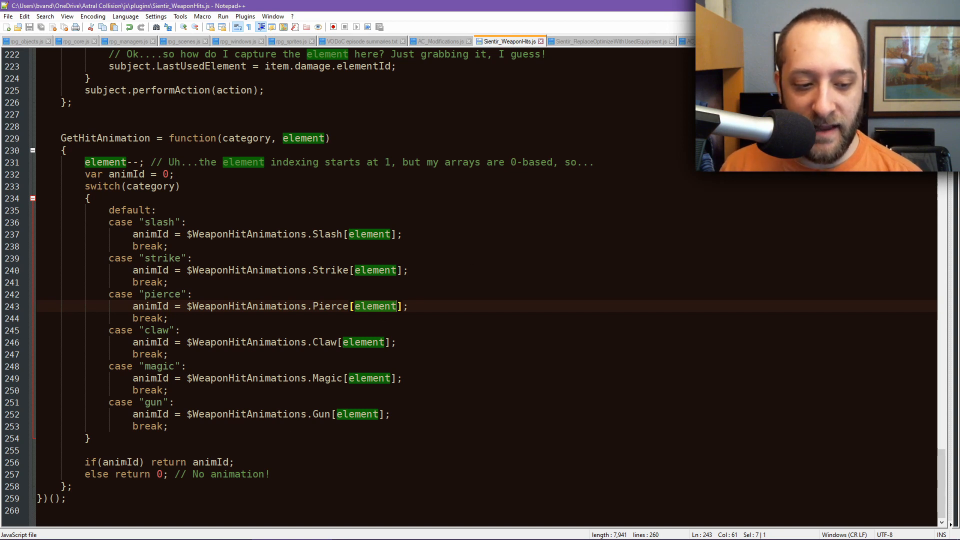
pyautogui.doubleClick(123, 462)
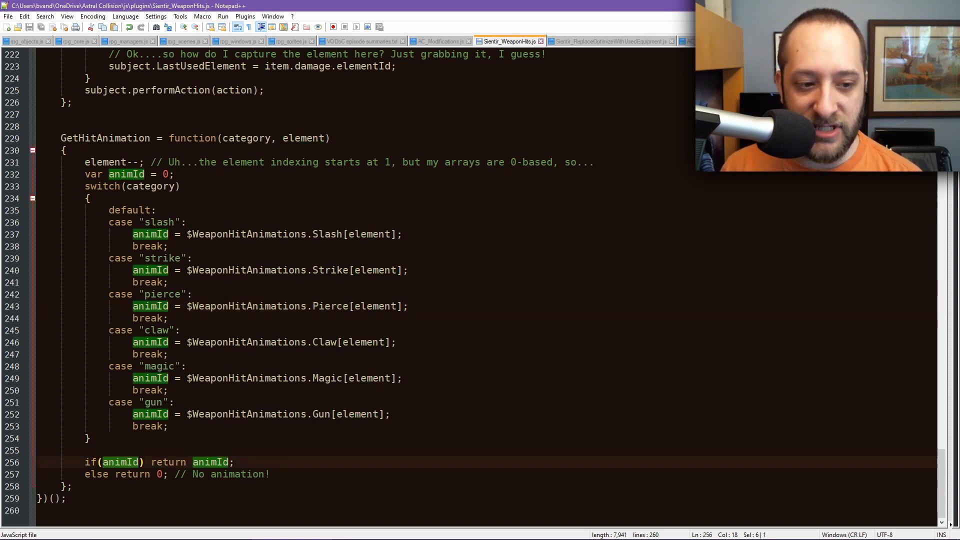
pyautogui.doubleClick(250, 306)
pyautogui.doubleClick(331, 306)
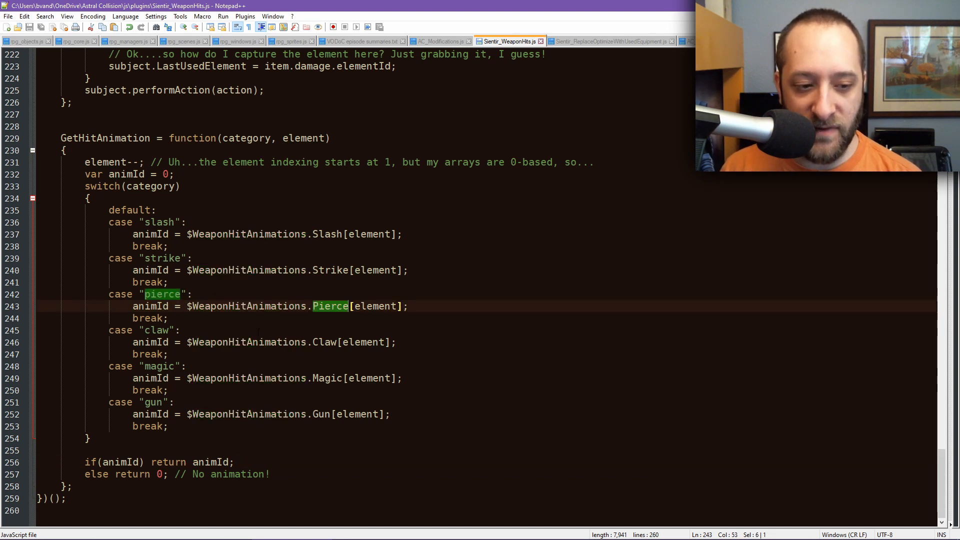
# Examine the animId check on line 256 and the fallback return of 0 on line 257
pyautogui.doubleClick(122, 462)
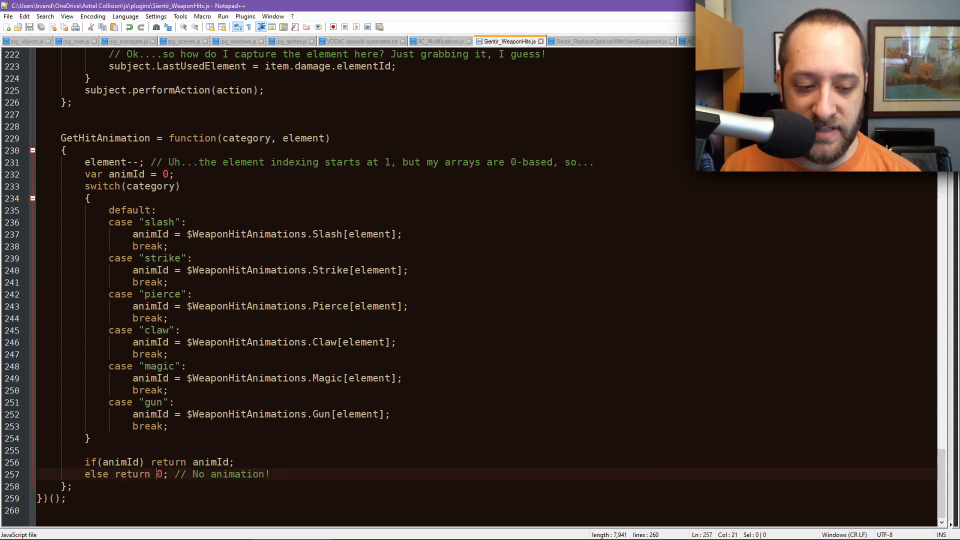
pyautogui.doubleClick(159, 474)
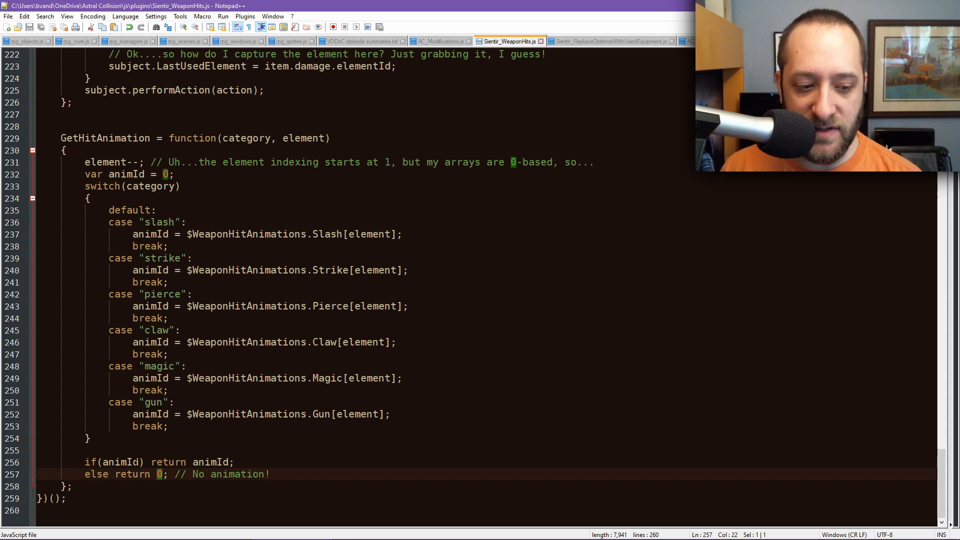
pyautogui.doubleClick(135, 463)
pyautogui.doubleClick(160, 474)
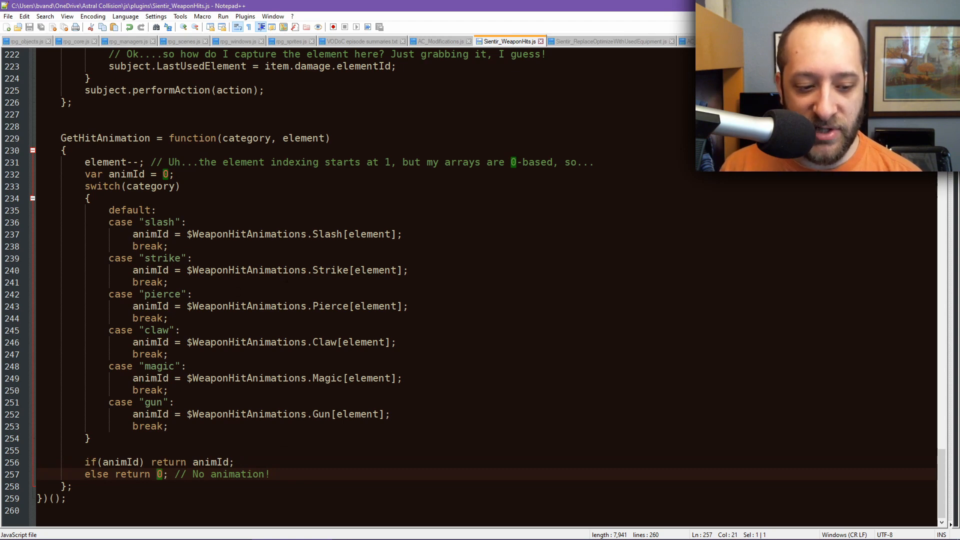
# Go back to the findAttackAnimation definition on line 145 and examine its subject and element parameters
pyautogui.scroll(5, 286, 280)
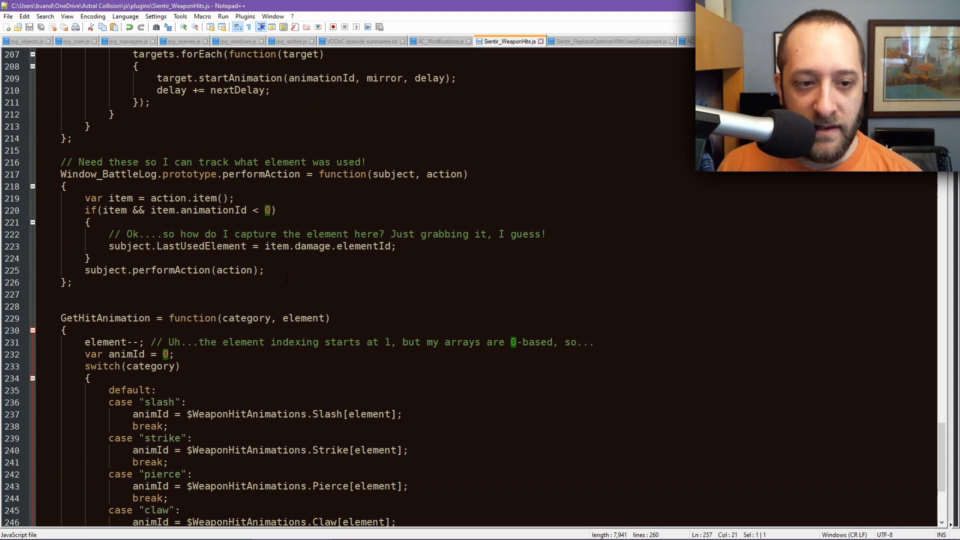
pyautogui.scroll(10, 287, 278)
pyautogui.scroll(15, 286, 279)
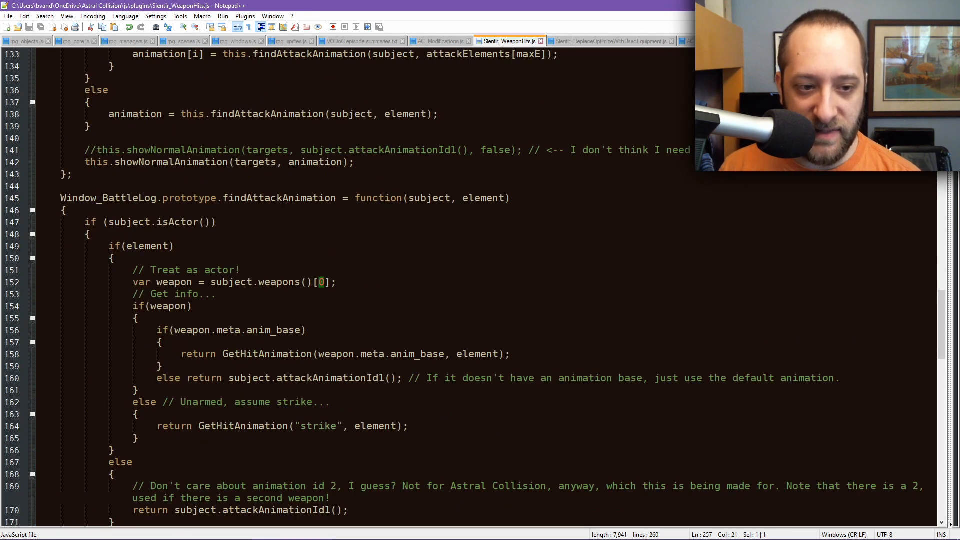
pyautogui.doubleClick(279, 198)
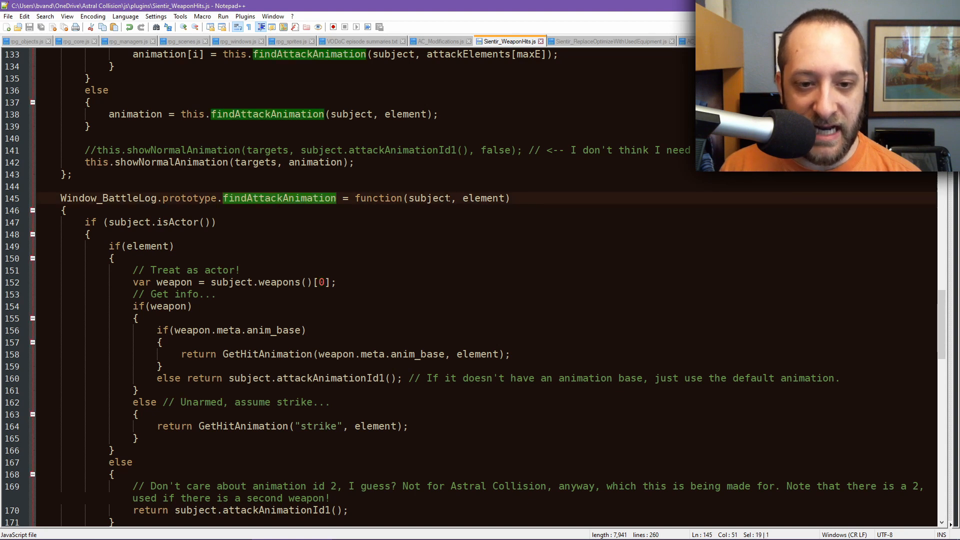
pyautogui.doubleClick(441, 199)
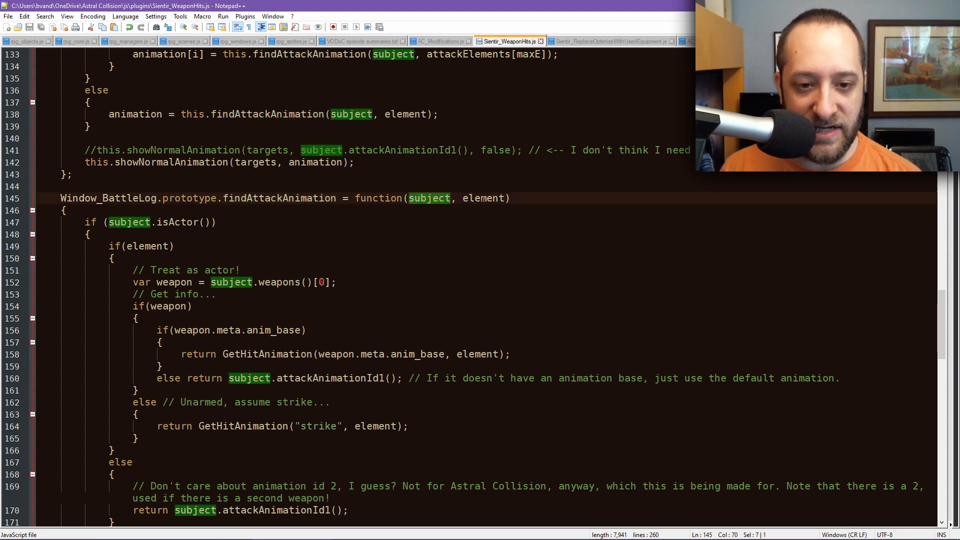
pyautogui.doubleClick(484, 199)
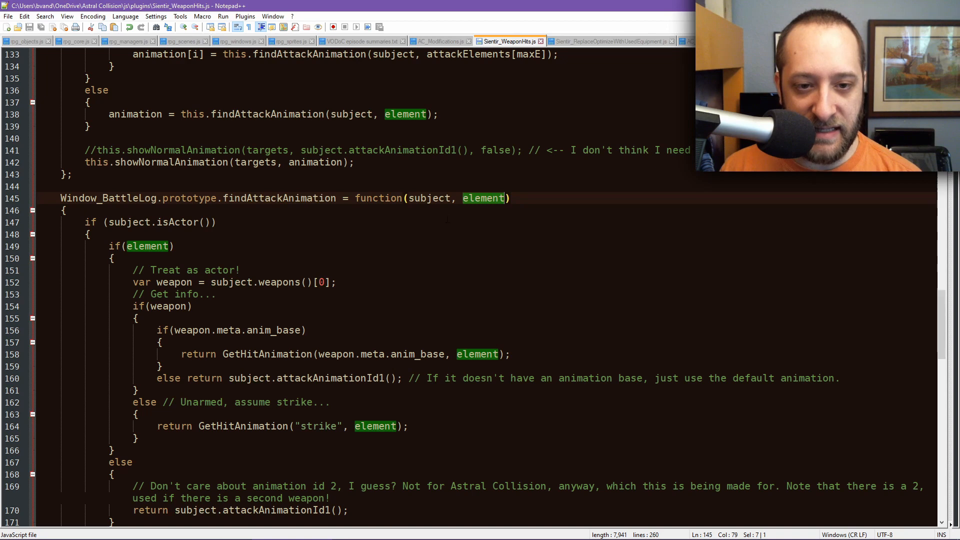
# In showAttackAnimation, examine the element variable on line 111 and highlight the attackElements[maxE] argument on line 133
pyautogui.scroll(7, 357, 205)
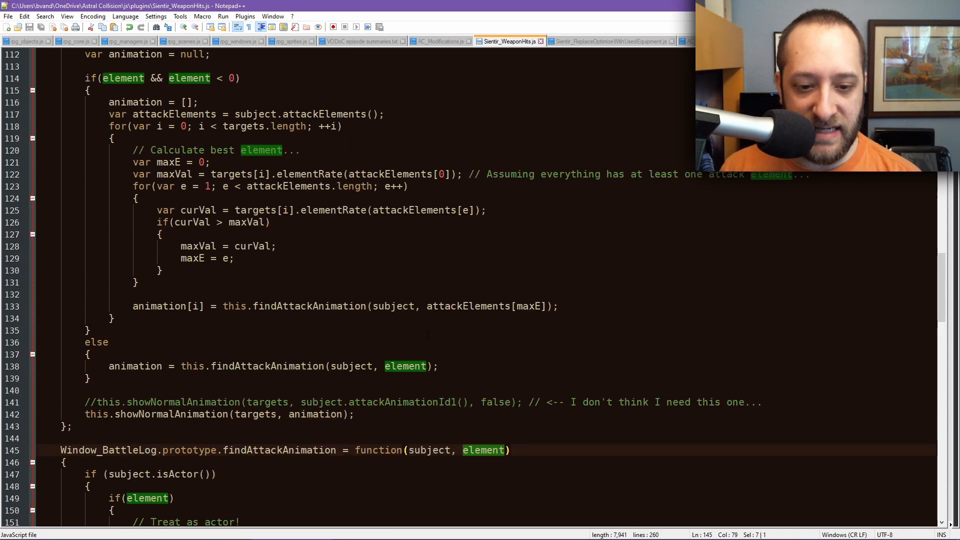
pyautogui.scroll(2, 310, 247)
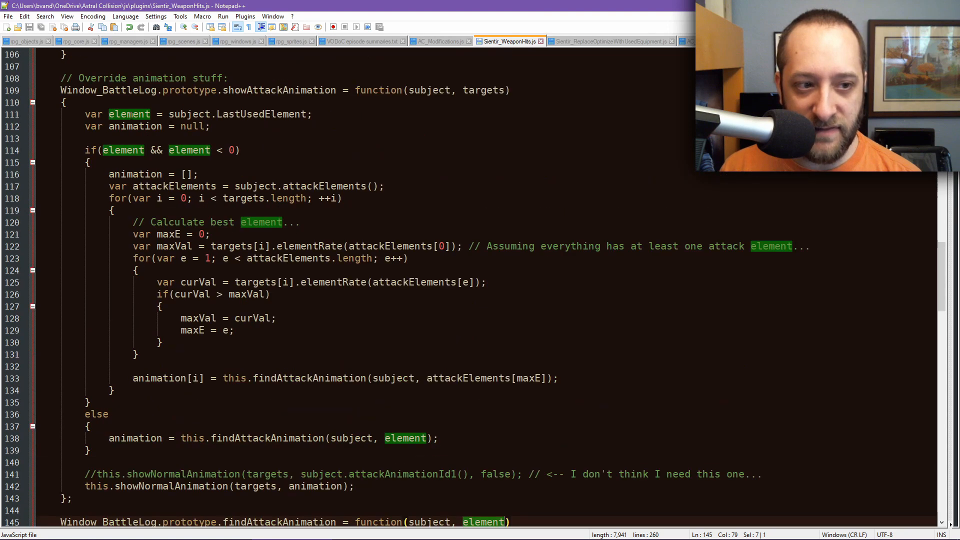
pyautogui.doubleClick(129, 114)
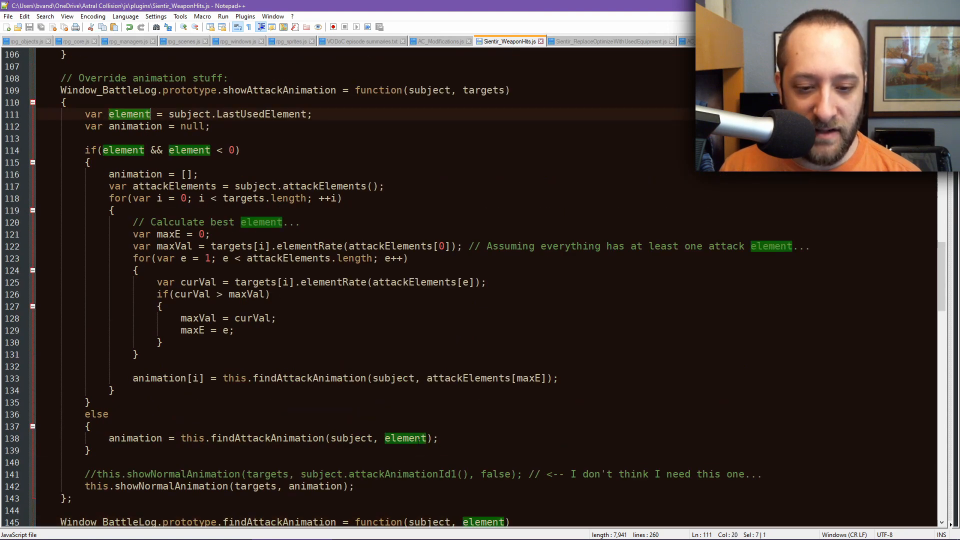
pyautogui.doubleClick(473, 378)
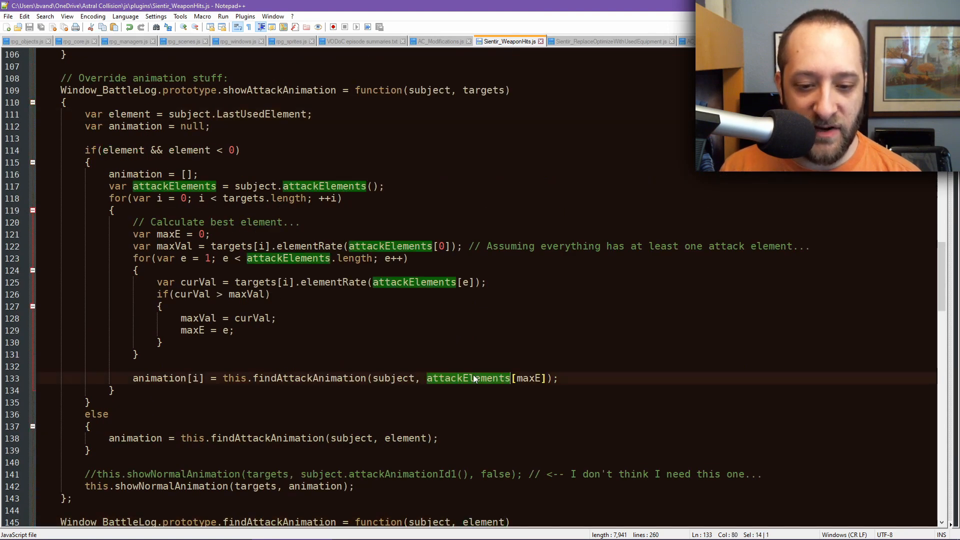
pyautogui.click(427, 380)
pyautogui.moveTo(547, 379); pyautogui.dragTo(428, 379)
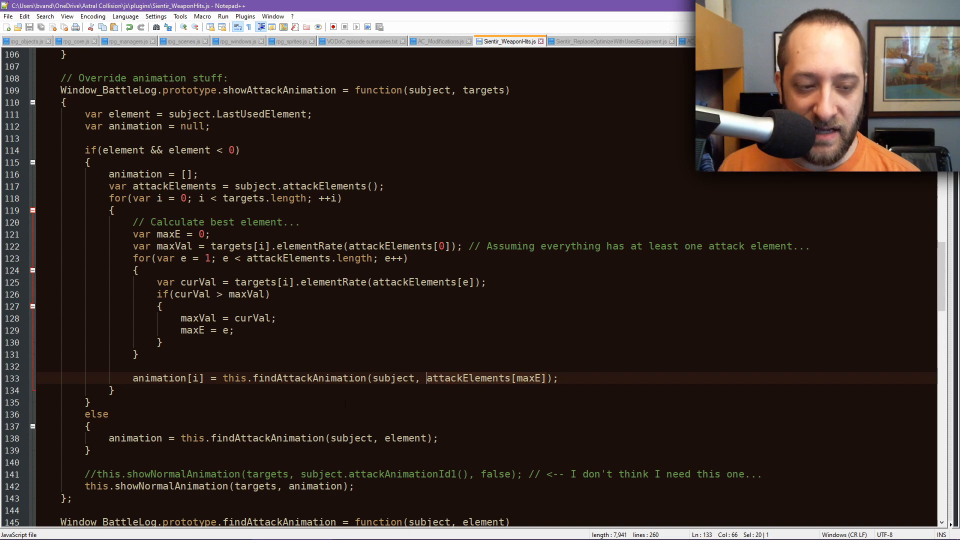
# Return to findAttackAnimation and examine its isActor check on line 147 and element check on line 149
pyautogui.scroll(-10, 397, 394)
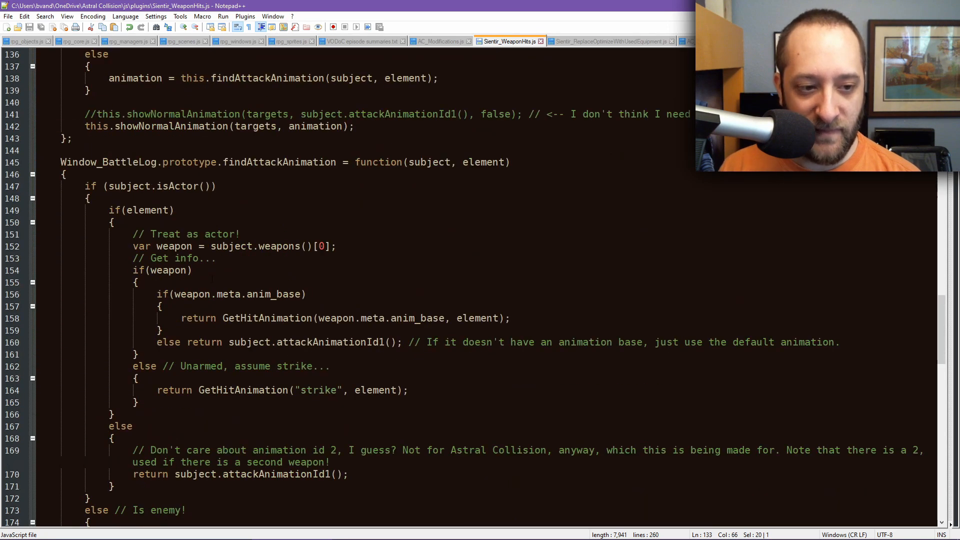
pyautogui.scroll(-1, 476, 288)
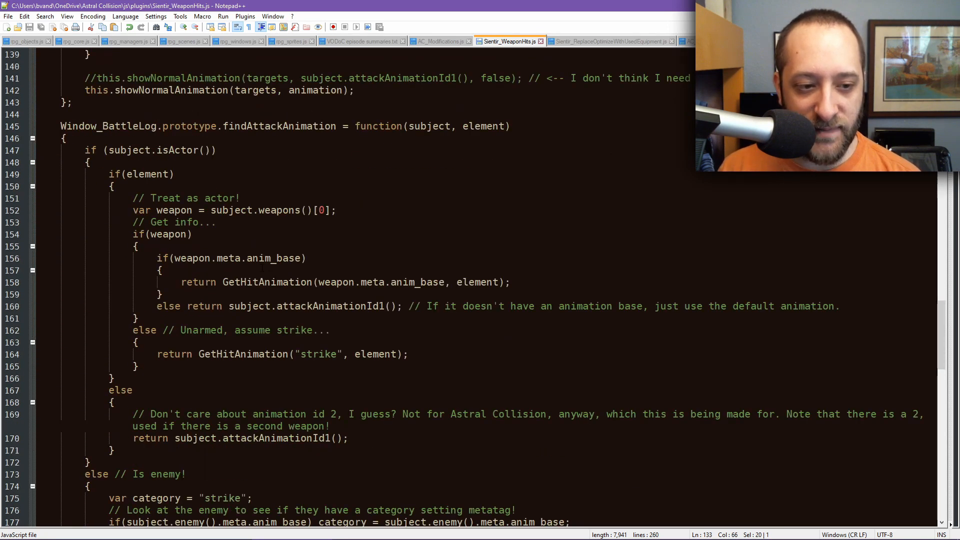
pyautogui.doubleClick(266, 131)
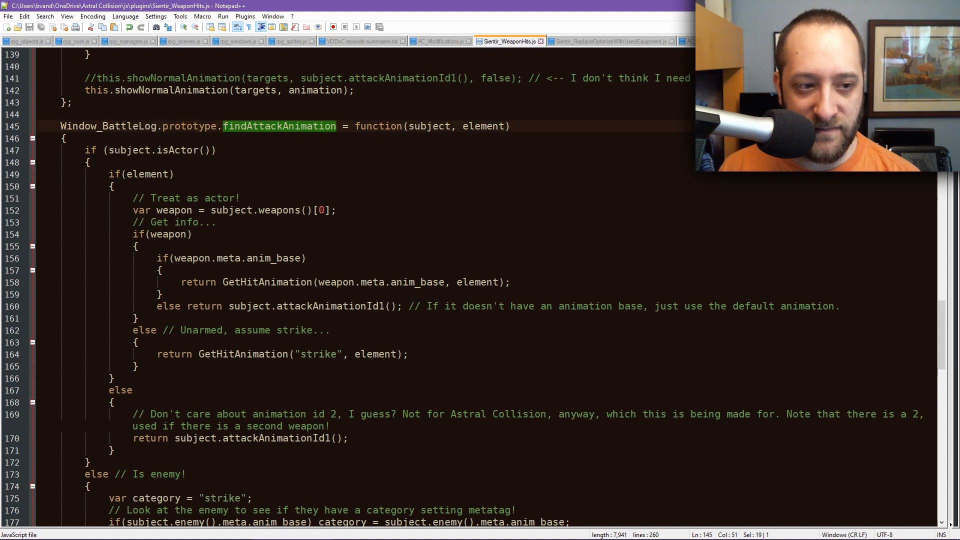
pyautogui.doubleClick(114, 151)
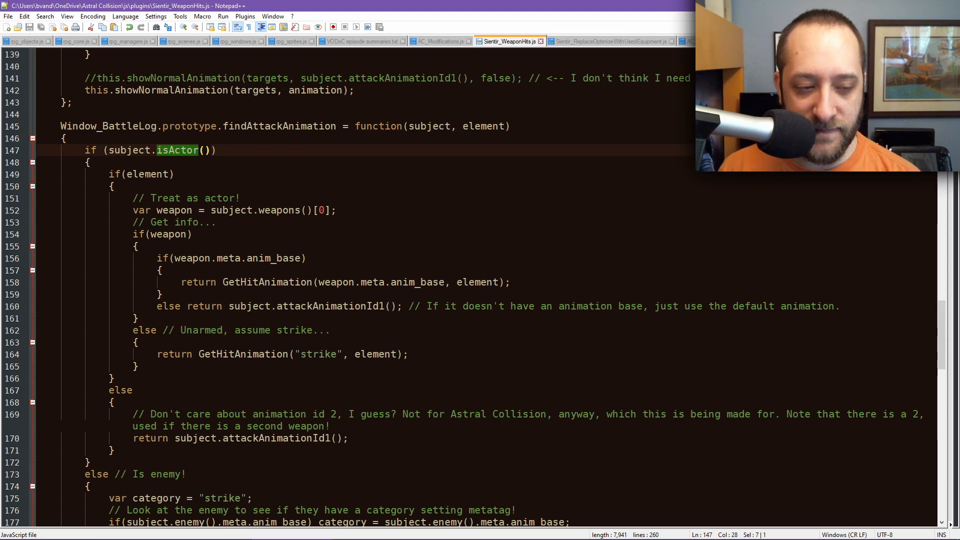
pyautogui.doubleClick(145, 174)
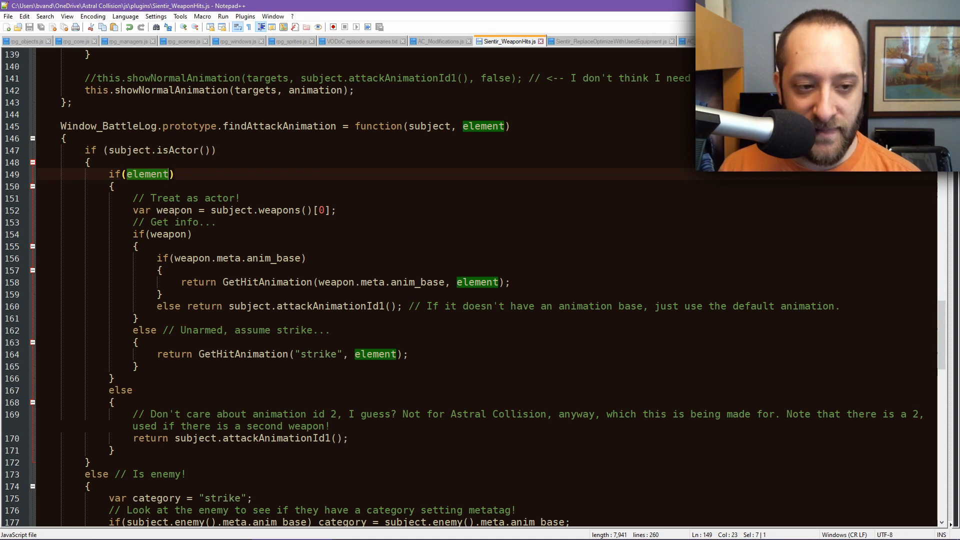
# In findAttackAnimation, examine the weapon lookup and check on lines 152 and 154, and the unarmed "strike" return on line 164
pyautogui.doubleClick(176, 210)
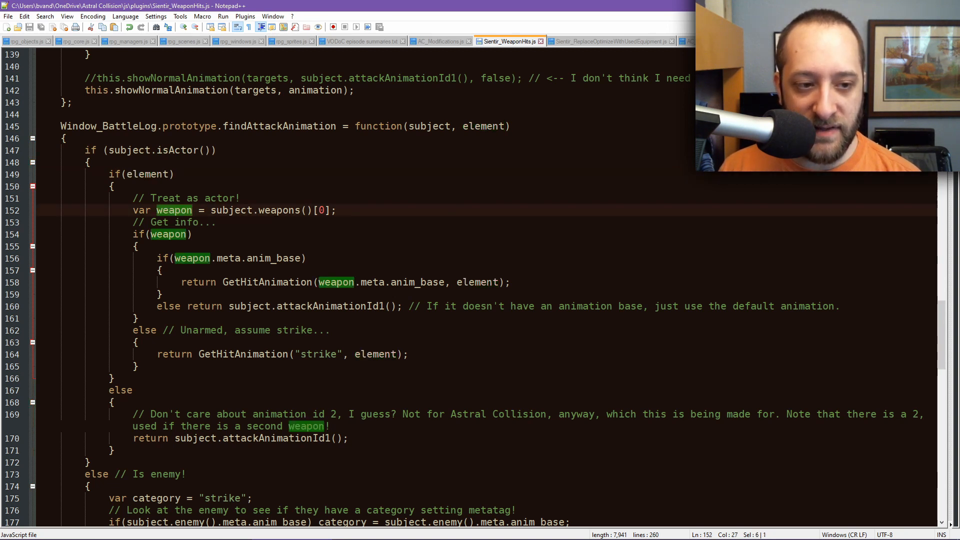
pyautogui.moveTo(336, 210); pyautogui.dragTo(211, 210)
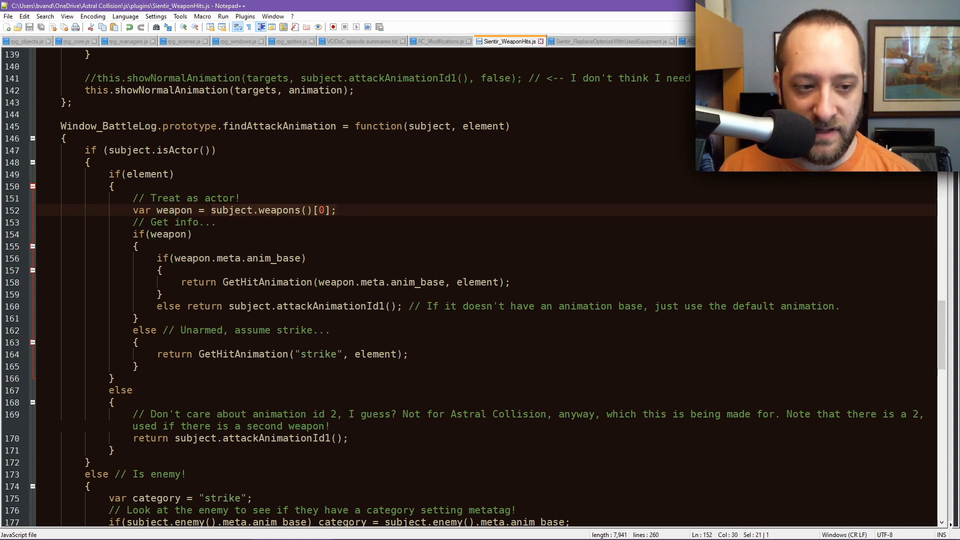
pyautogui.doubleClick(168, 234)
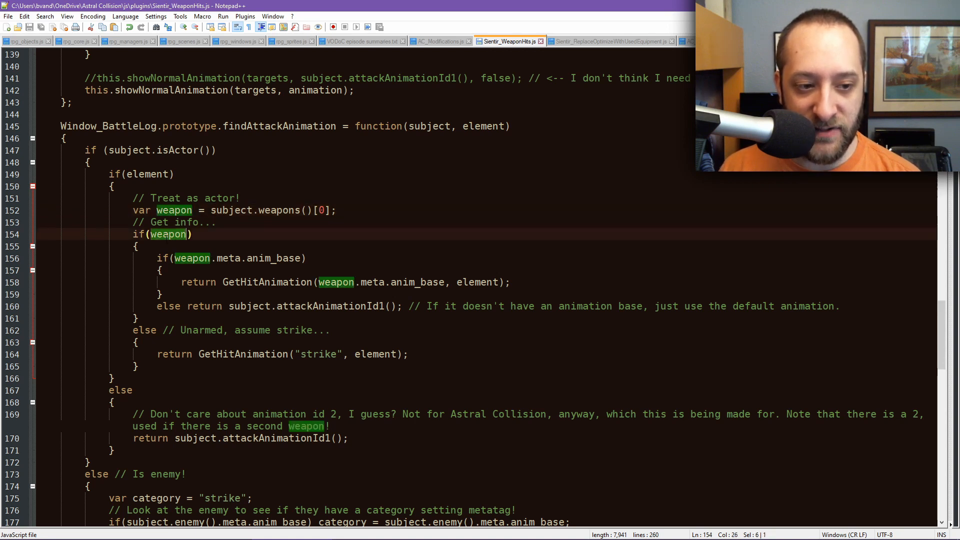
pyautogui.scroll(-1, 441, 312)
pyautogui.moveTo(440, 330); pyautogui.dragTo(163, 319)
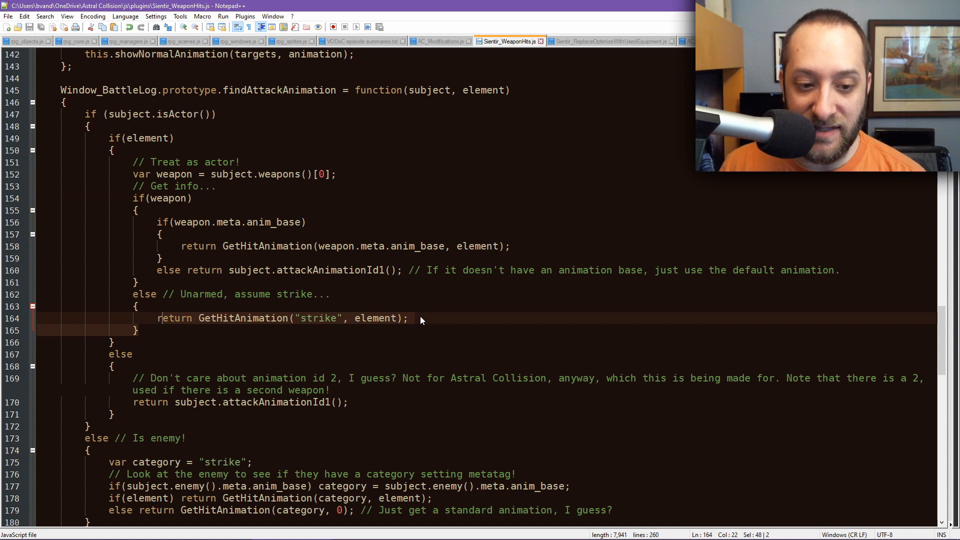
pyautogui.doubleClick(313, 318)
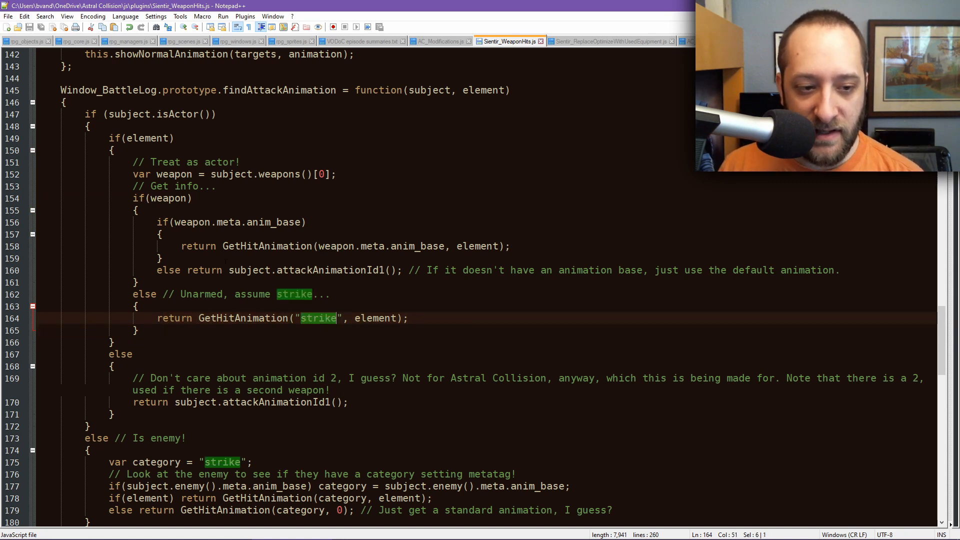
# Examine the weapon's anim_base check on line 156 and the default attackAnimationId1 return on line 160
pyautogui.doubleClick(169, 199)
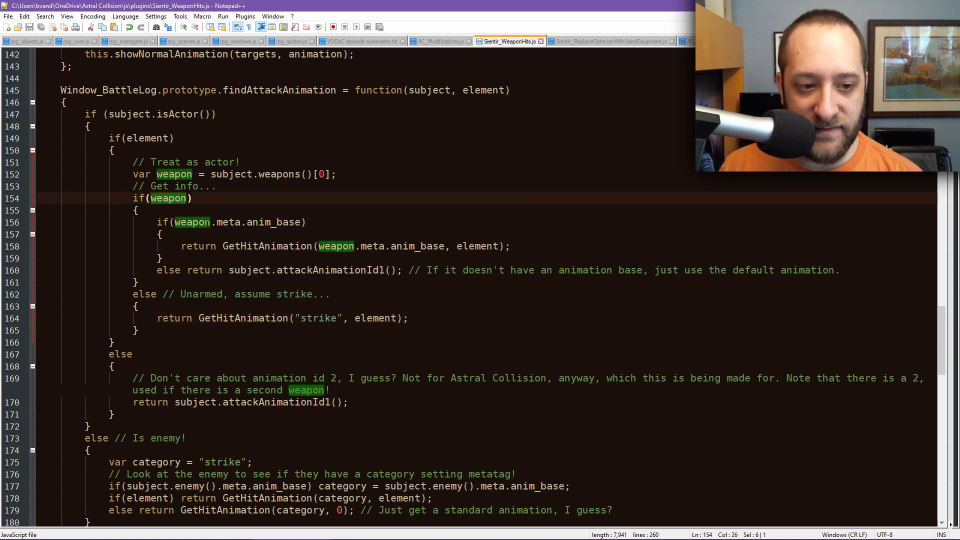
pyautogui.doubleClick(274, 222)
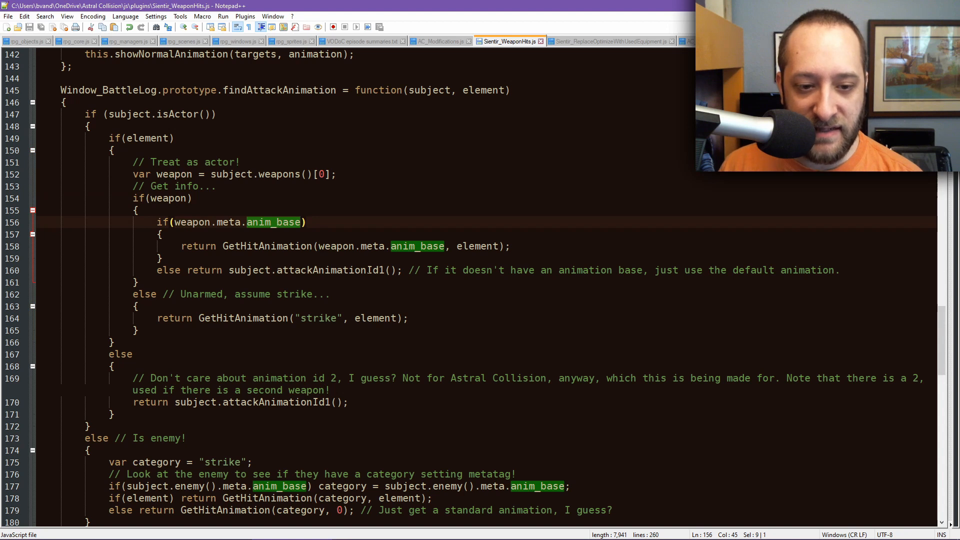
pyautogui.doubleClick(330, 270)
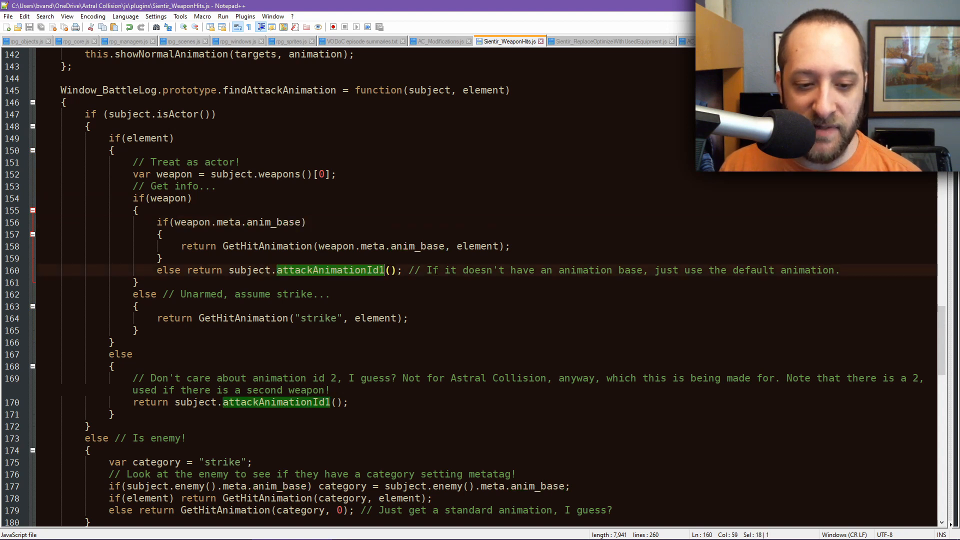
# Switch to RPG Maker MV, view the Crossbow Template weapon's animation setting in the database, and return to the plugin code in Notepad++
pyautogui.moveTo(250, 534)
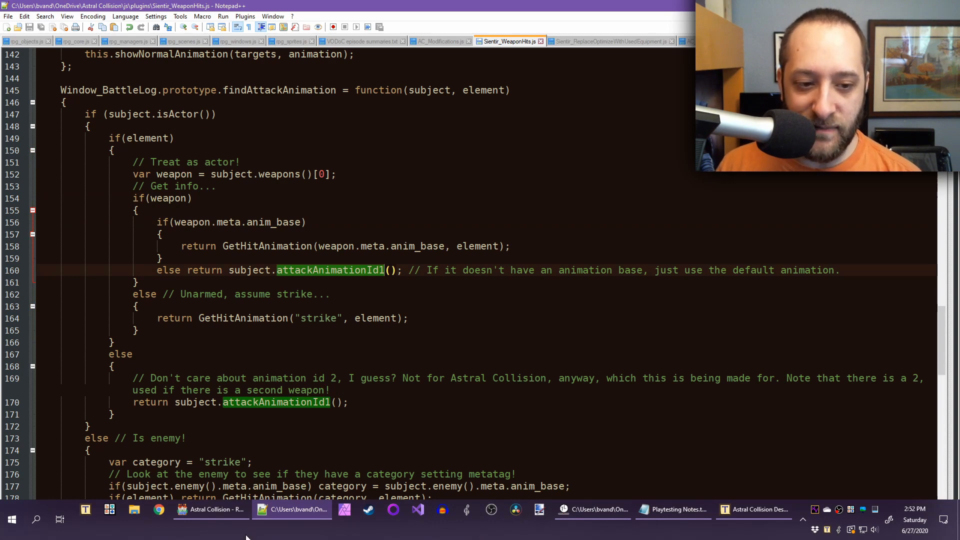
pyautogui.click(210, 509)
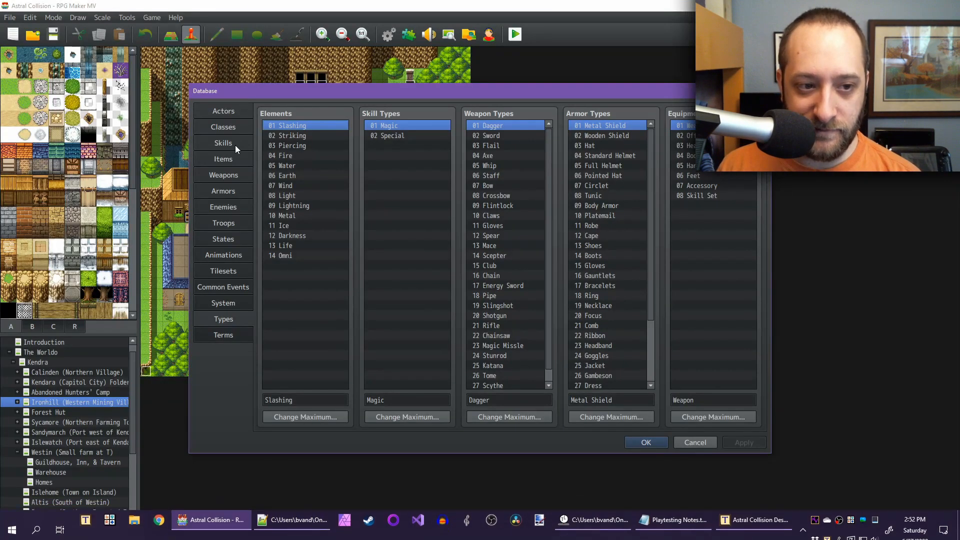
pyautogui.click(223, 173)
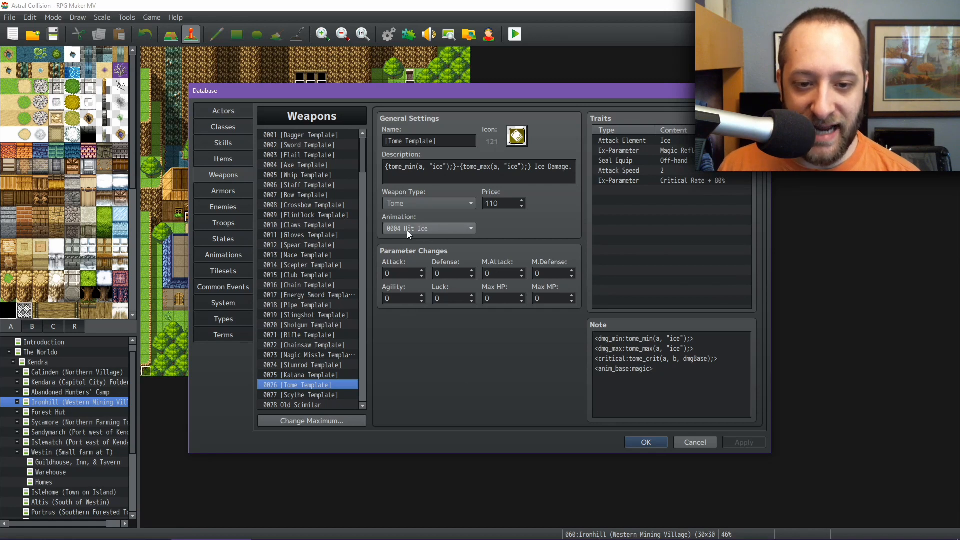
pyautogui.click(293, 205)
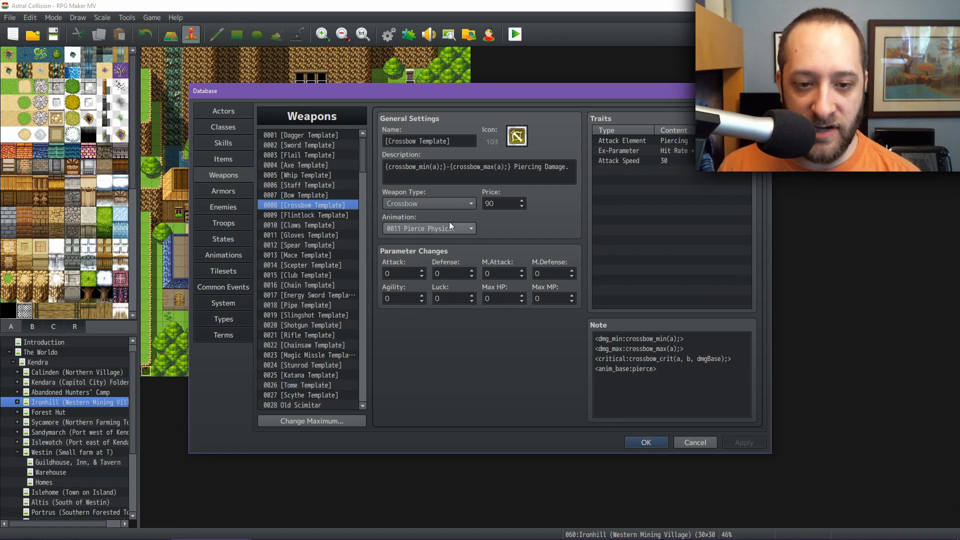
pyautogui.moveTo(353, 530)
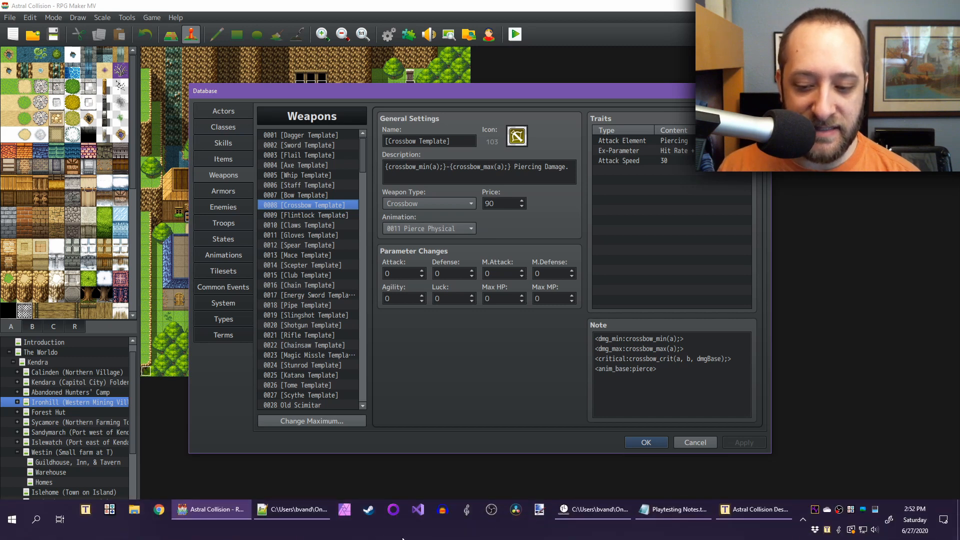
pyautogui.click(294, 508)
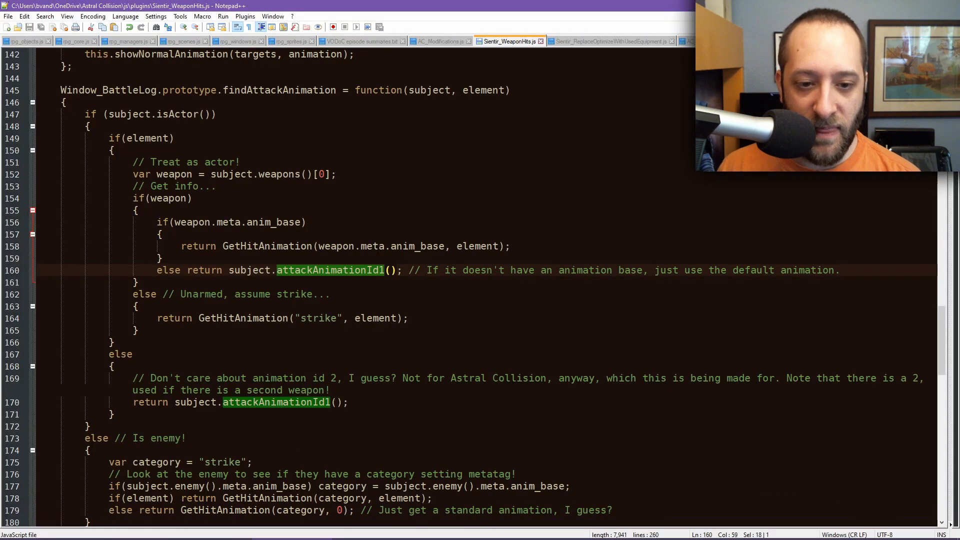
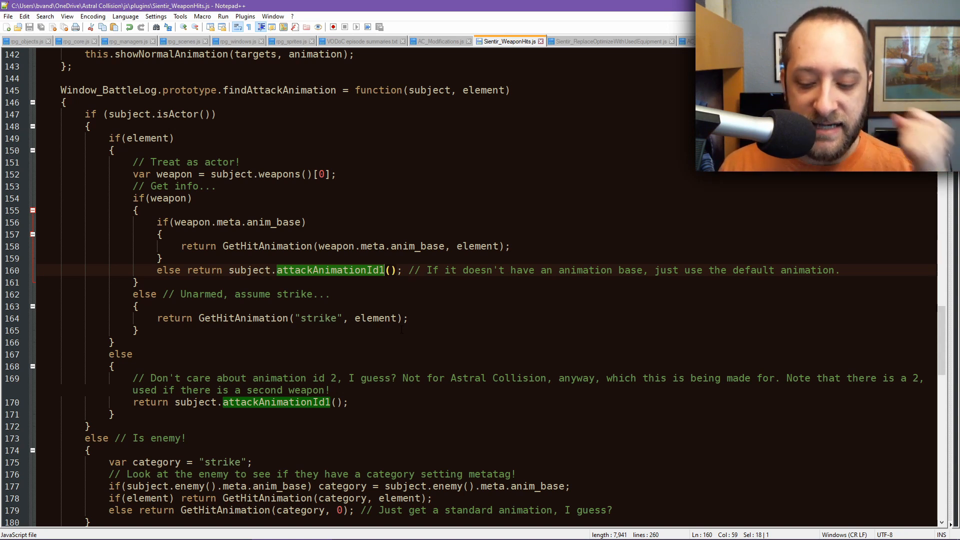
# Switch to RPG Maker MV and examine the settings of the Smiting Strike skill in the database
pyautogui.click(232, 515)
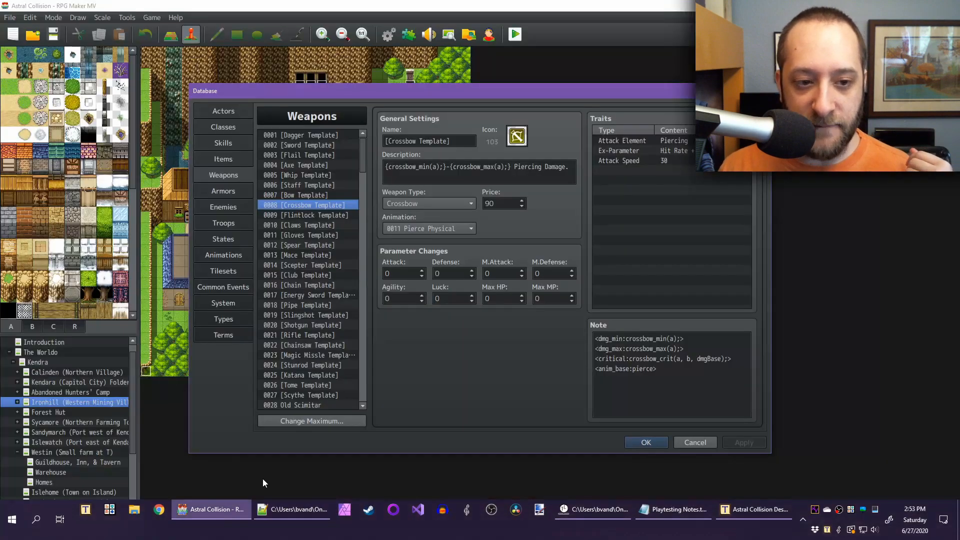
pyautogui.click(224, 144)
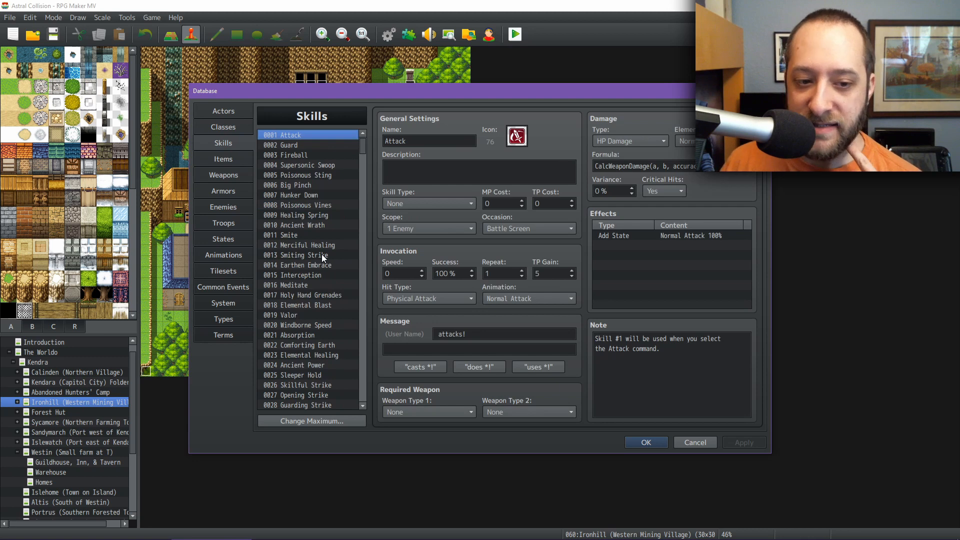
pyautogui.click(322, 254)
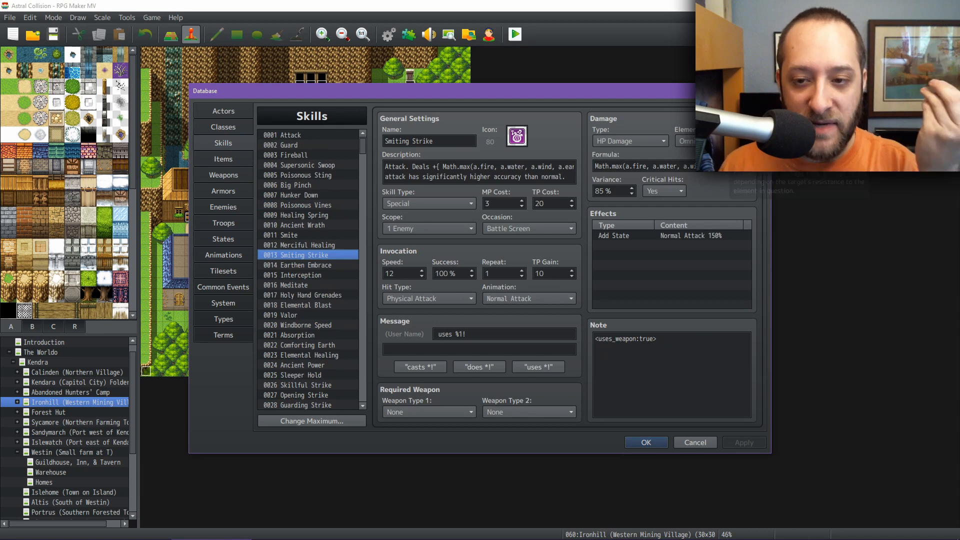
# Set the Backstab skill's animation to Normal Attack
pyautogui.moveTo(363, 142); pyautogui.dragTo(355, 344)
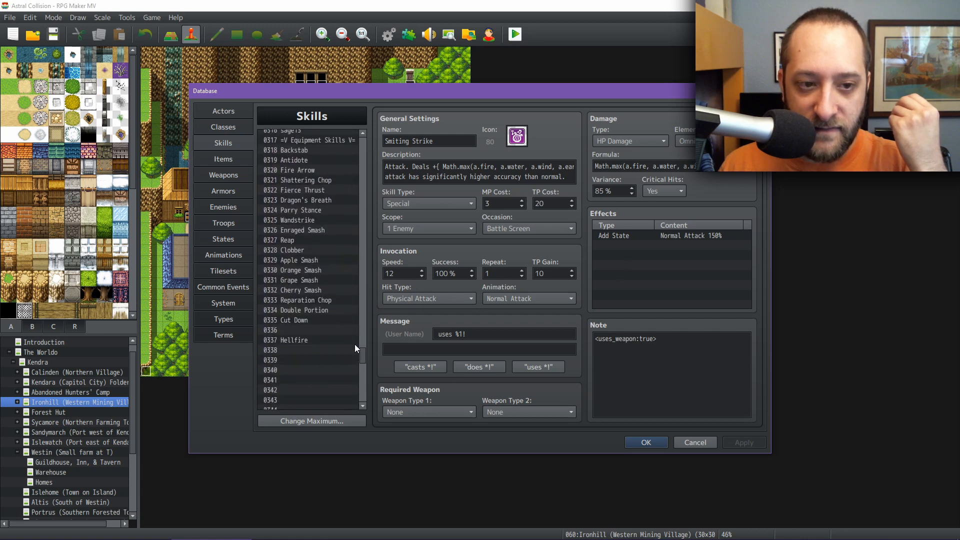
pyautogui.click(296, 149)
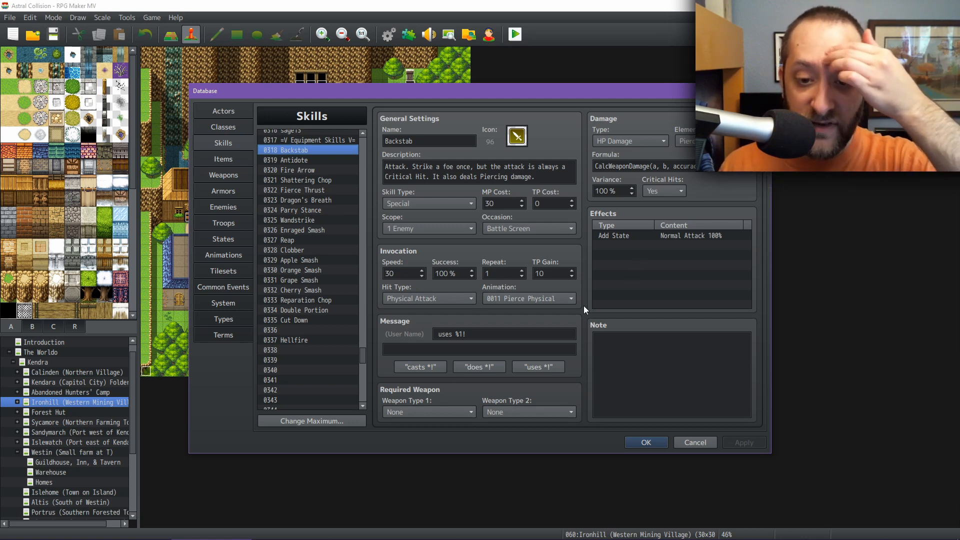
pyautogui.click(538, 298)
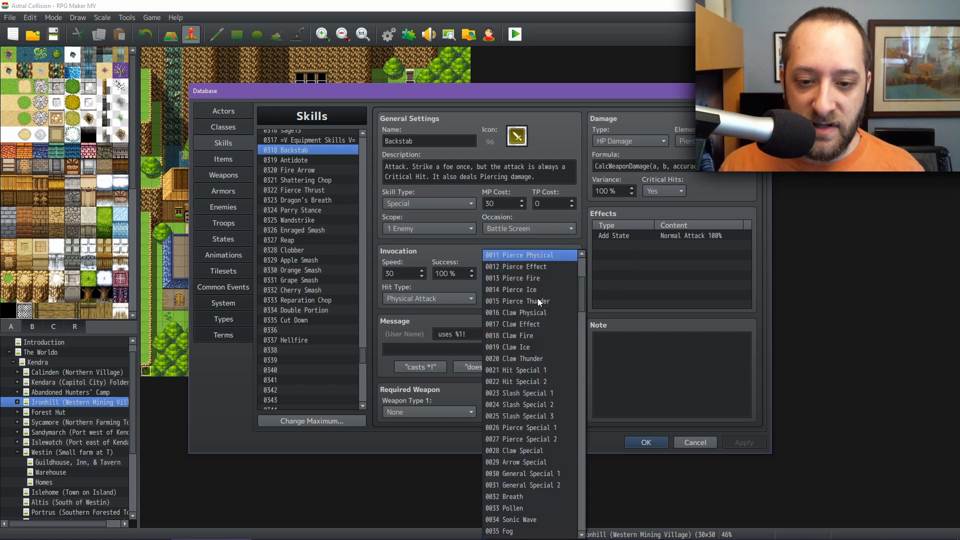
pyautogui.scroll(3, 550, 278)
pyautogui.scroll(1, 542, 267)
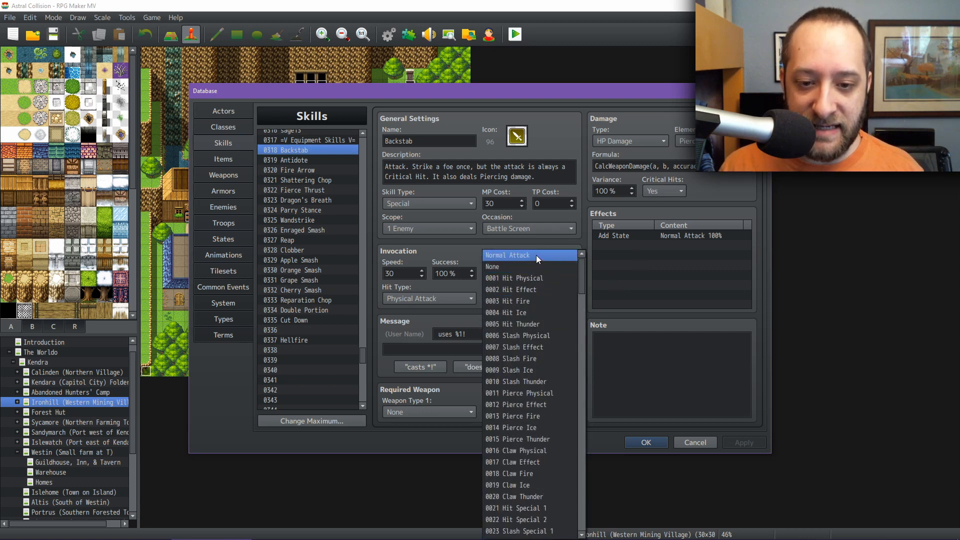
pyautogui.click(537, 255)
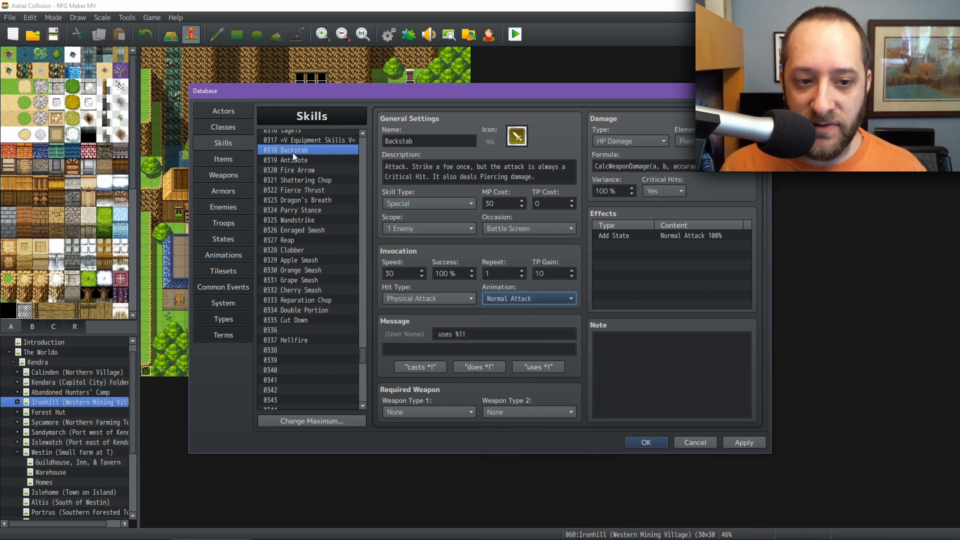
# Set the Fierce Thrust skill's animation to Normal Attack
pyautogui.click(306, 190)
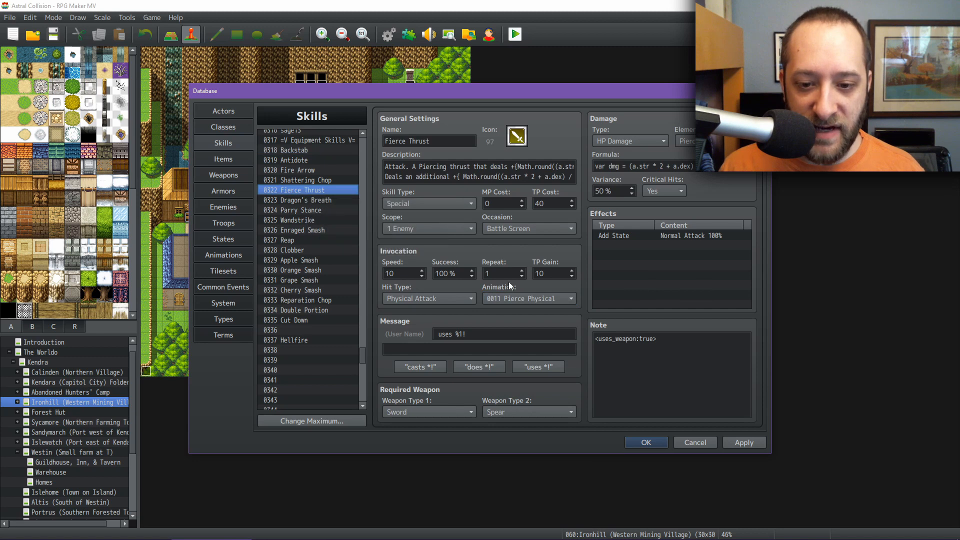
pyautogui.click(541, 298)
pyautogui.scroll(3, 535, 290)
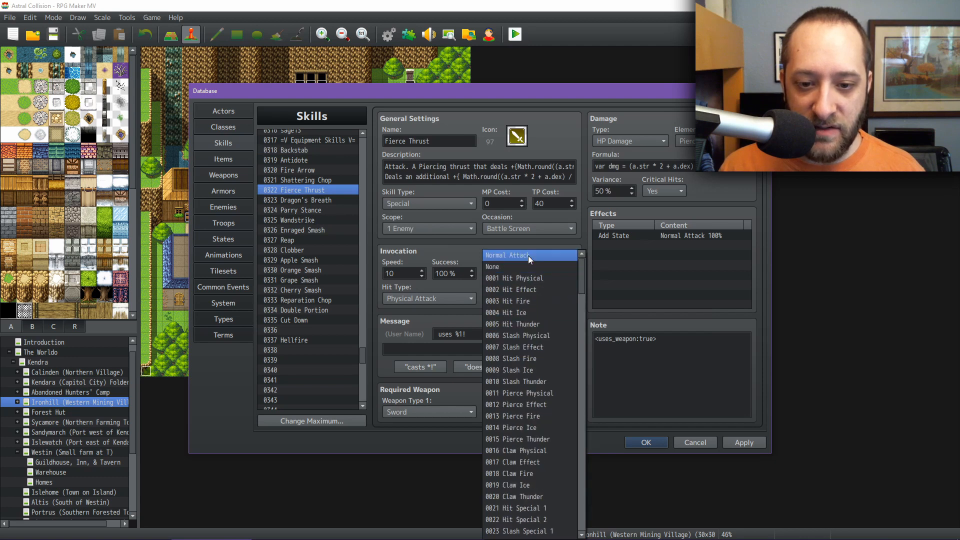
pyautogui.click(529, 256)
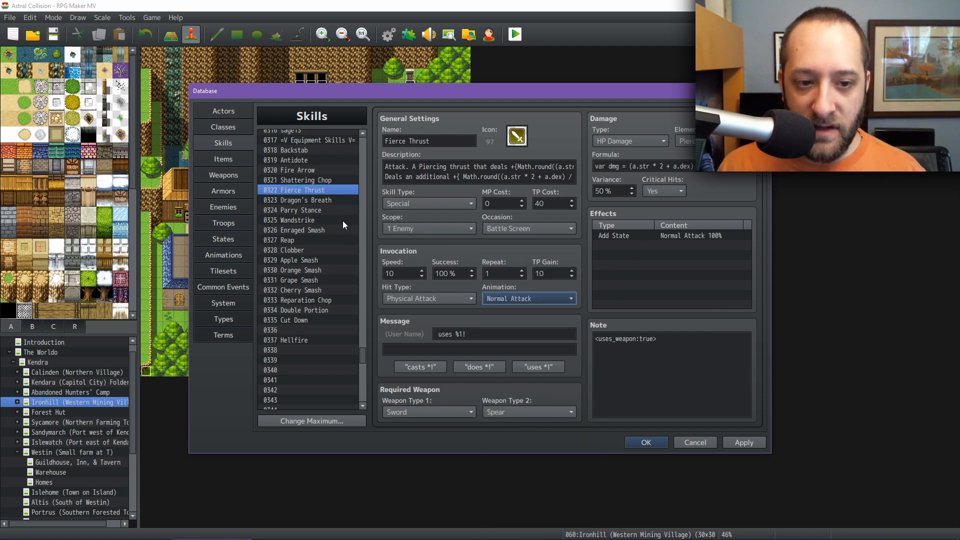
# Set the animation of the Apple Smash and Orange Smash skills to Normal Attack
pyautogui.moveTo(360, 354)
pyautogui.mouseDown()
pyautogui.moveTo(364, 305)
pyautogui.moveTo(359, 350)
pyautogui.mouseUp()
pyautogui.click(327, 326)
pyautogui.click(321, 320)
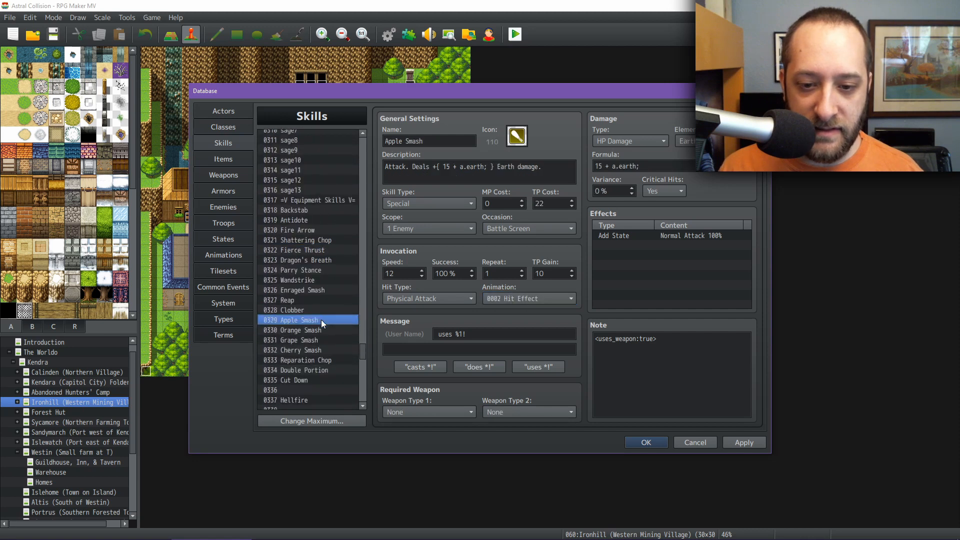
pyautogui.click(318, 331)
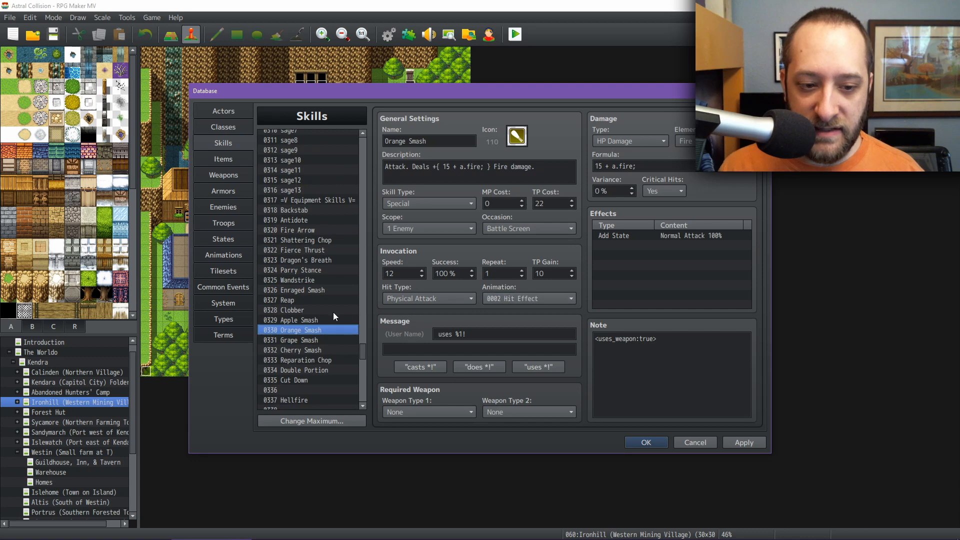
pyautogui.click(317, 319)
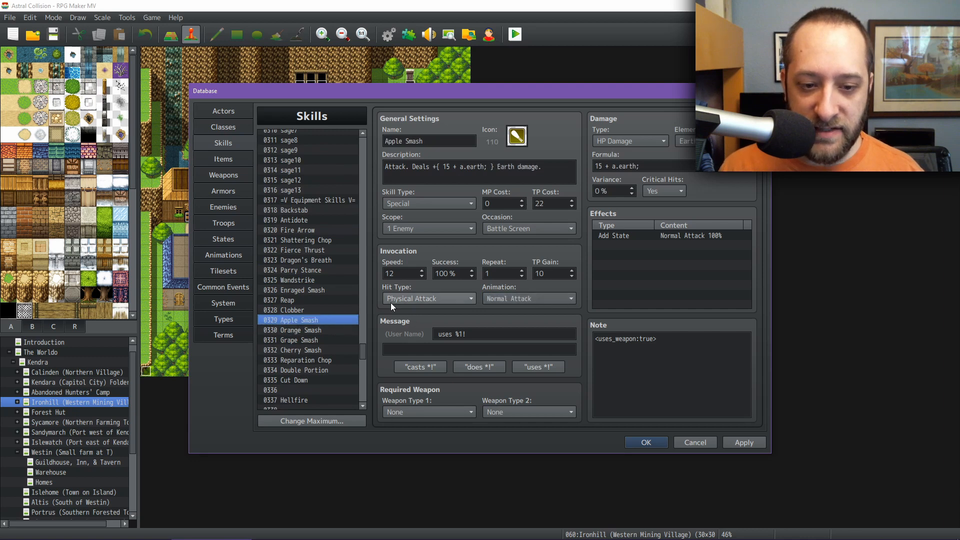
pyautogui.click(327, 330)
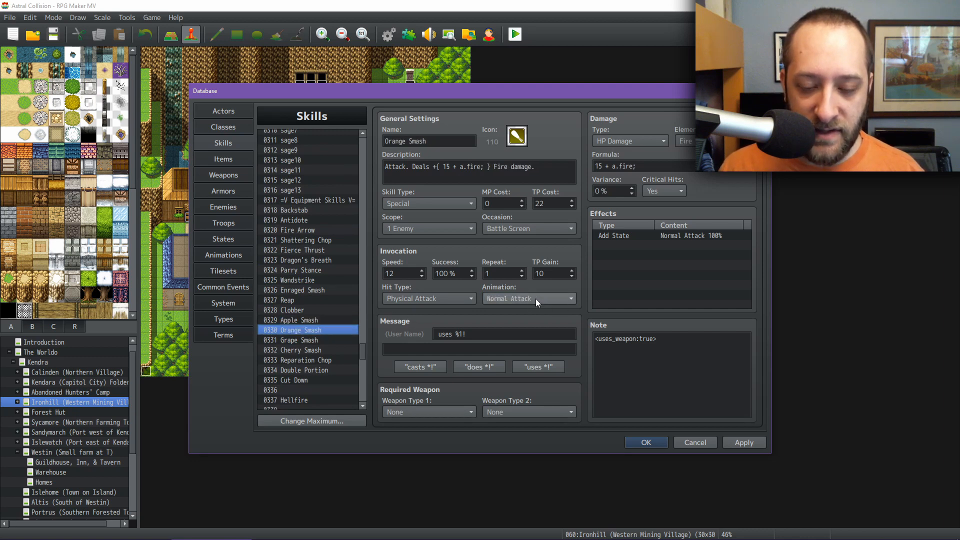
# Check the animation setting of the Grape Smash, Cherry Smash, Clobber and Reap skills
pyautogui.click(313, 340)
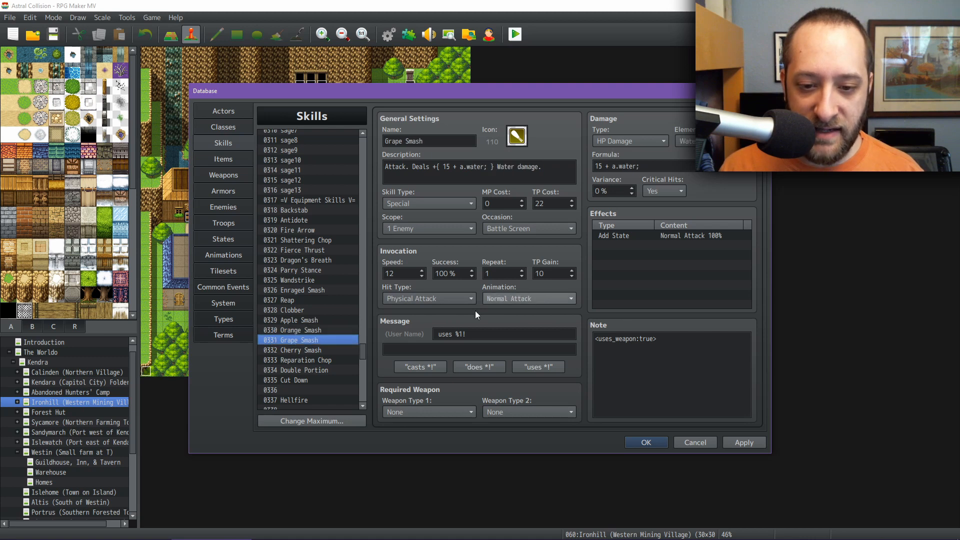
pyautogui.click(322, 349)
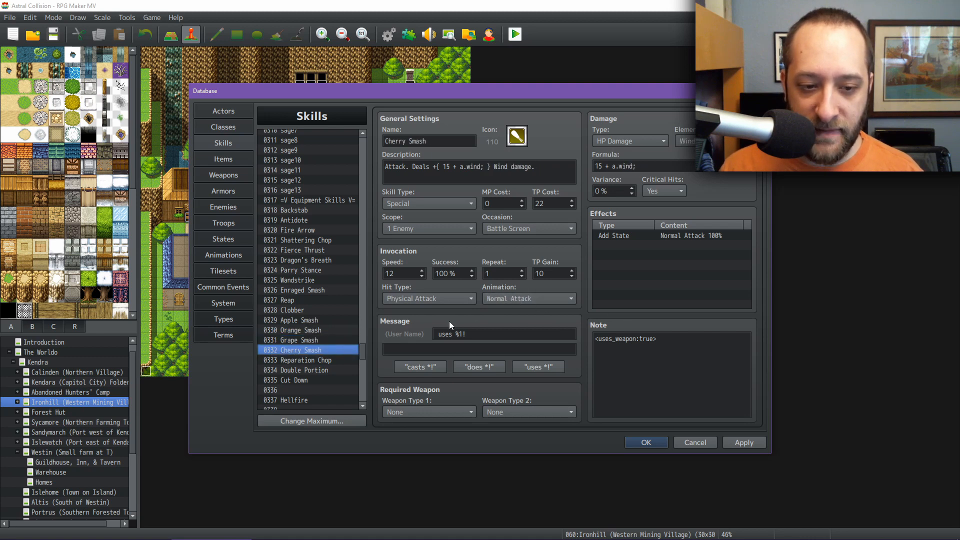
pyautogui.click(298, 311)
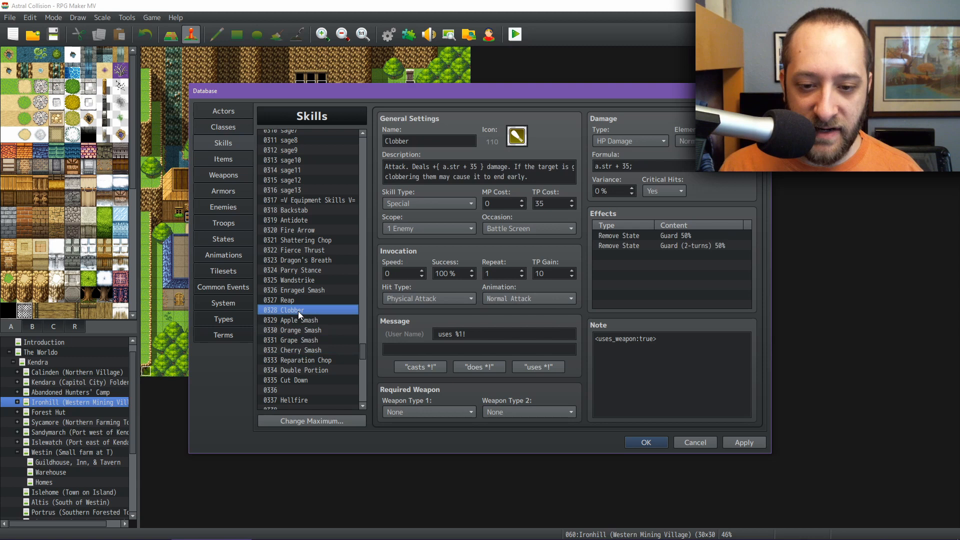
pyautogui.click(308, 351)
pyautogui.click(316, 337)
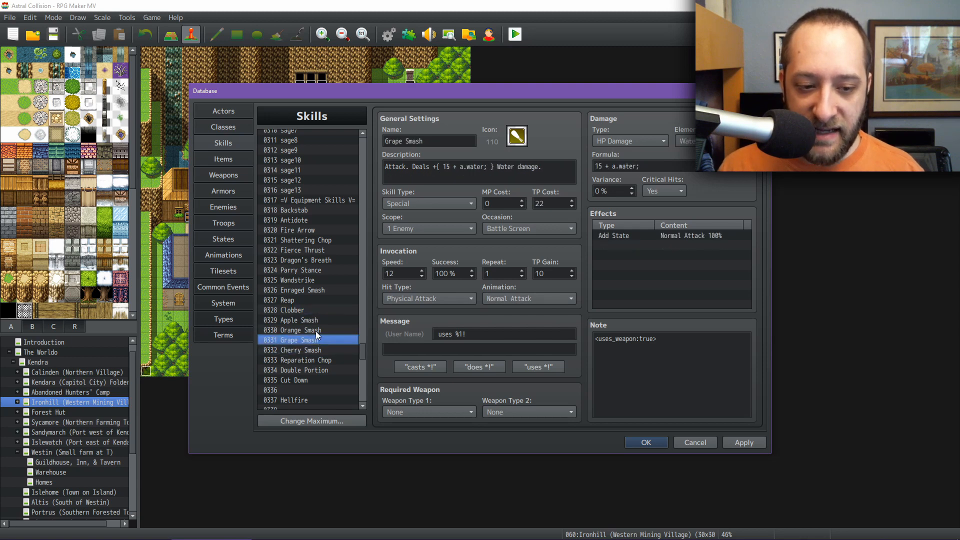
pyautogui.click(302, 300)
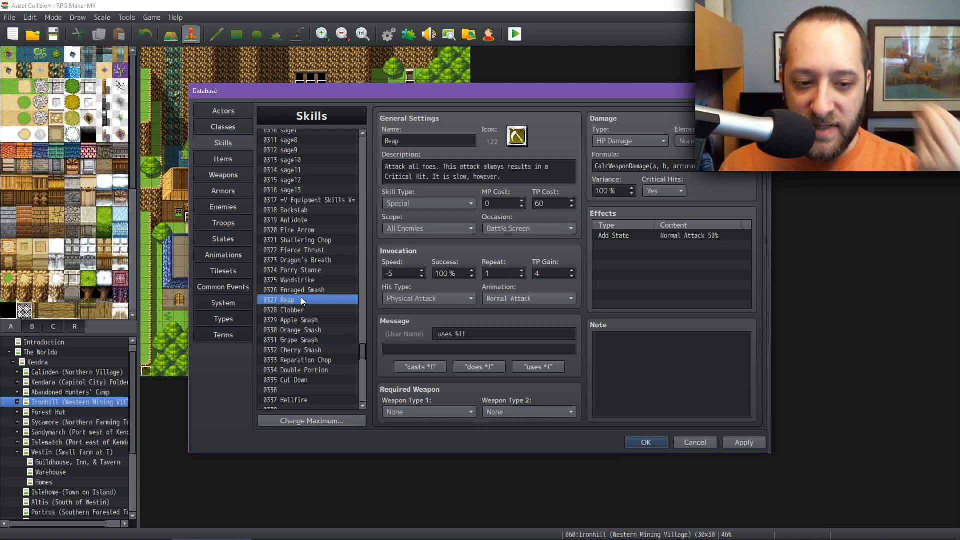
# Set the Fire Arrow skill's animation to Normal Attack
pyautogui.click(302, 212)
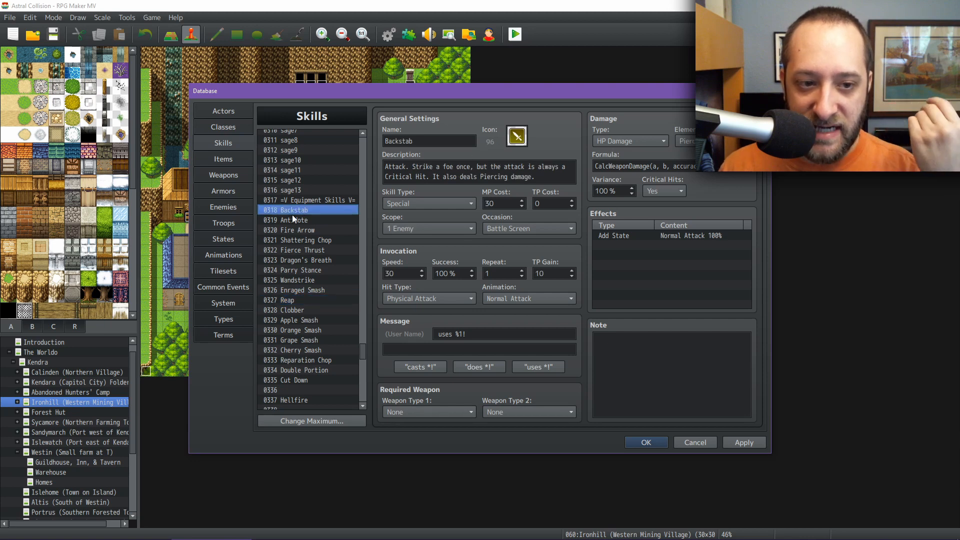
pyautogui.click(317, 231)
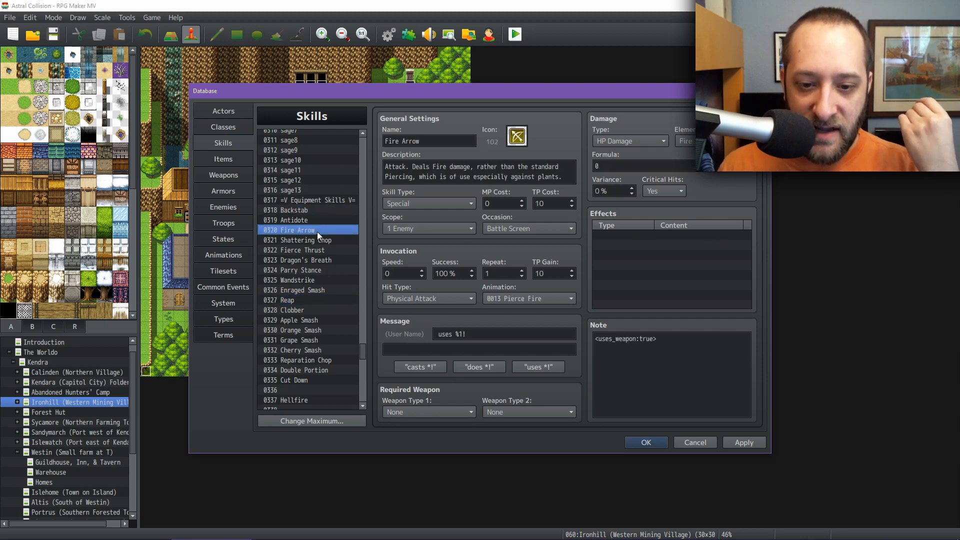
pyautogui.scroll(9, 542, 298)
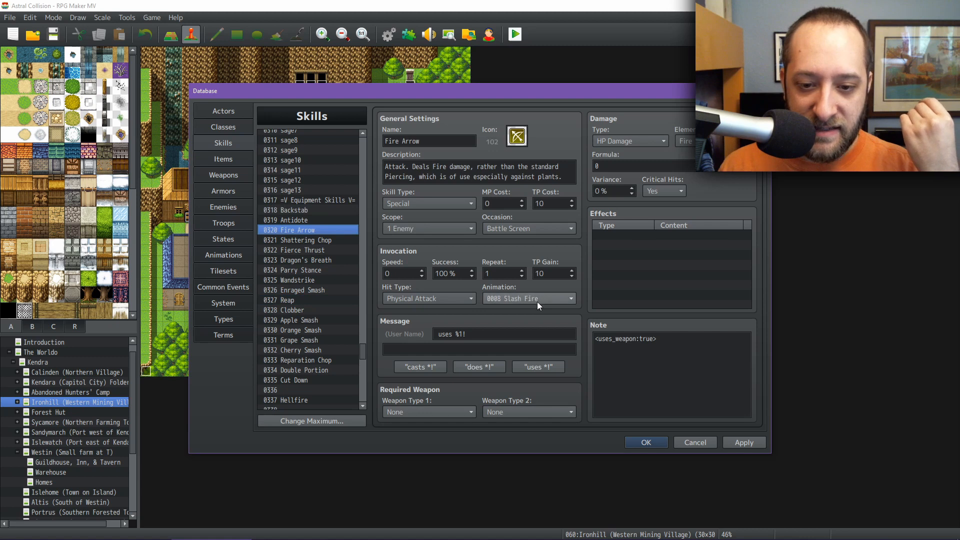
pyautogui.scroll(5, 537, 301)
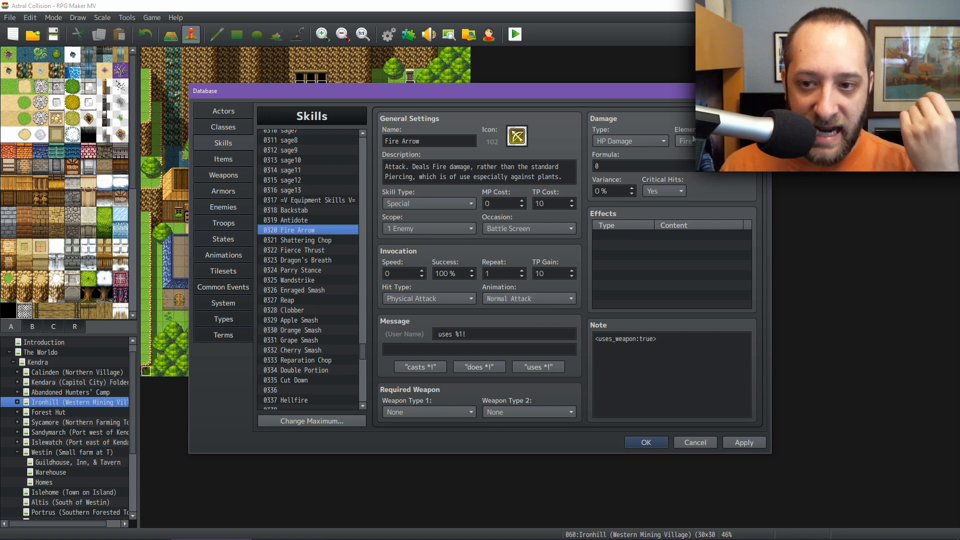
# Check the animation setting of the Wandstrike and Firestrike skills, and apply the database changes and close the database
pyautogui.click(308, 280)
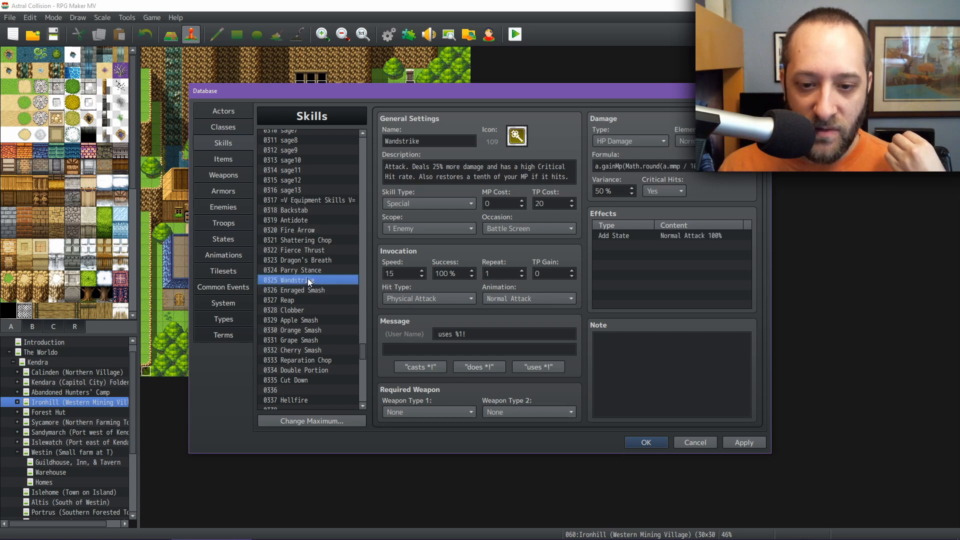
pyautogui.moveTo(362, 352); pyautogui.dragTo(356, 200)
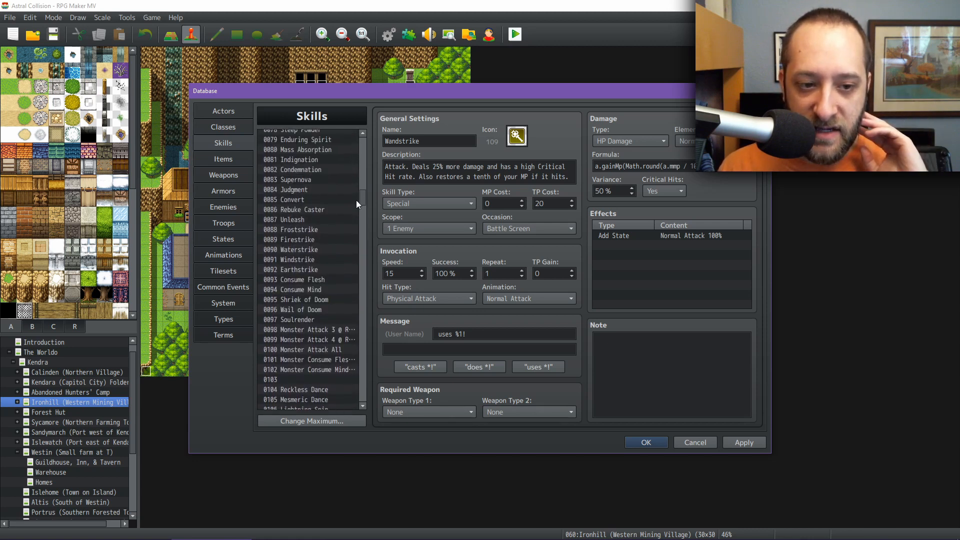
pyautogui.click(300, 241)
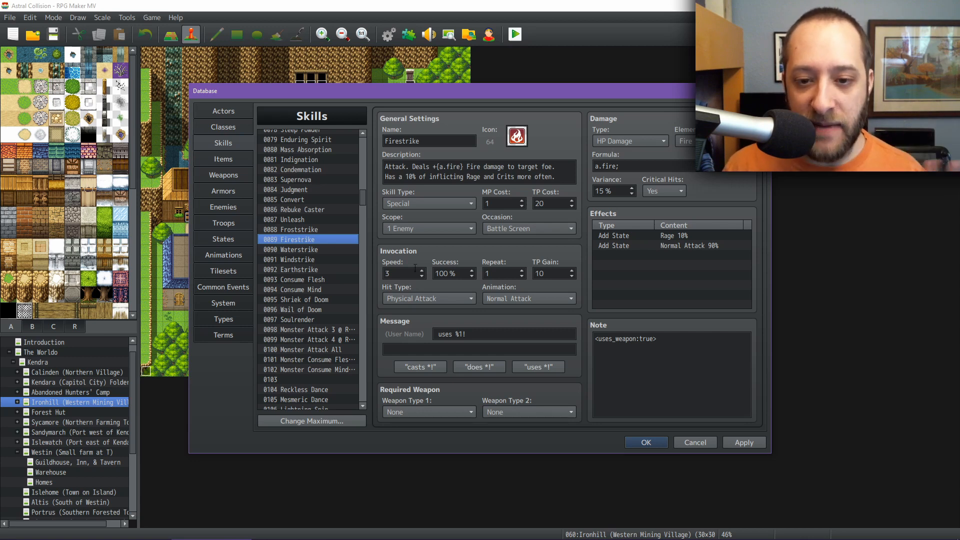
pyautogui.click(754, 446)
pyautogui.click(648, 443)
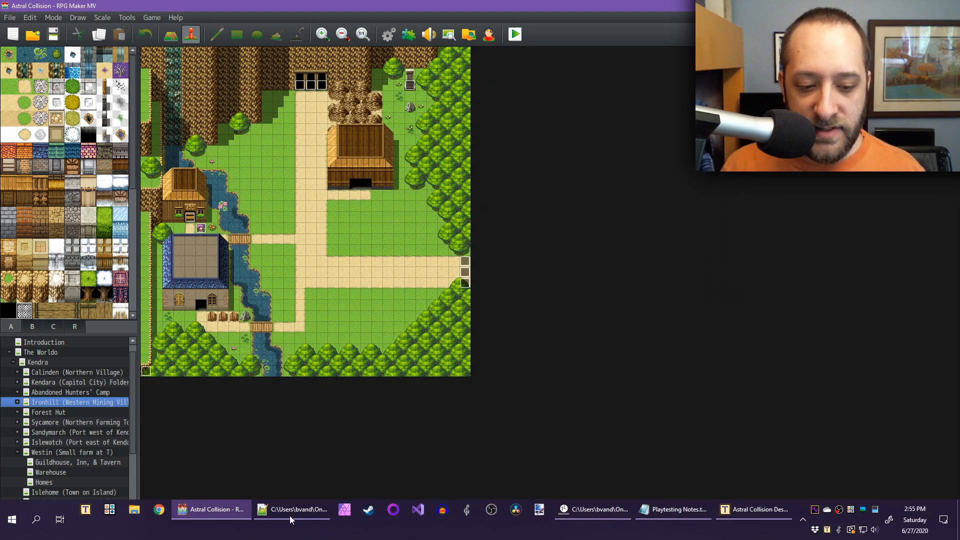
# Switch to Sientir_WeaponHits.js in Notepad++ and examine how findAttackAnimation handles actors by element, anim_base and attackAnimationId1
pyautogui.click(293, 510)
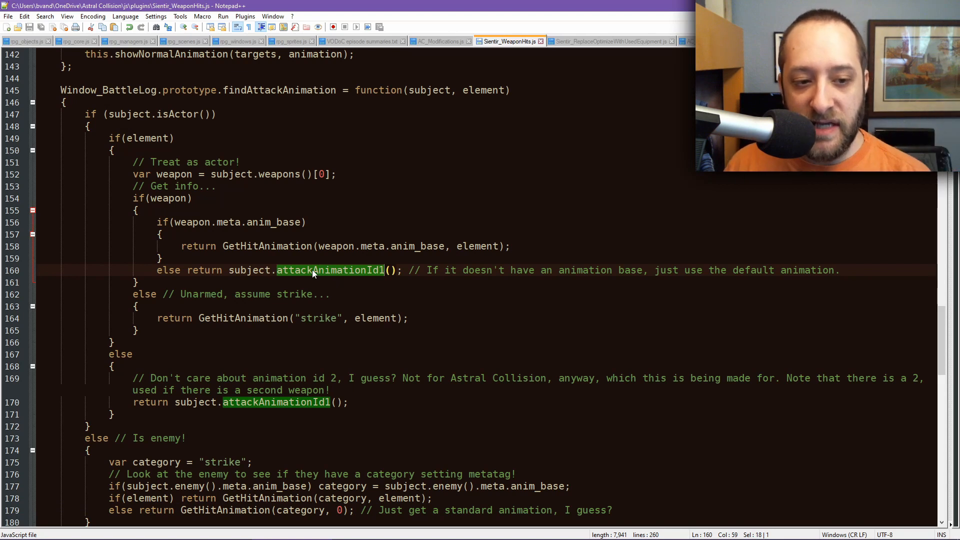
pyautogui.doubleClick(273, 222)
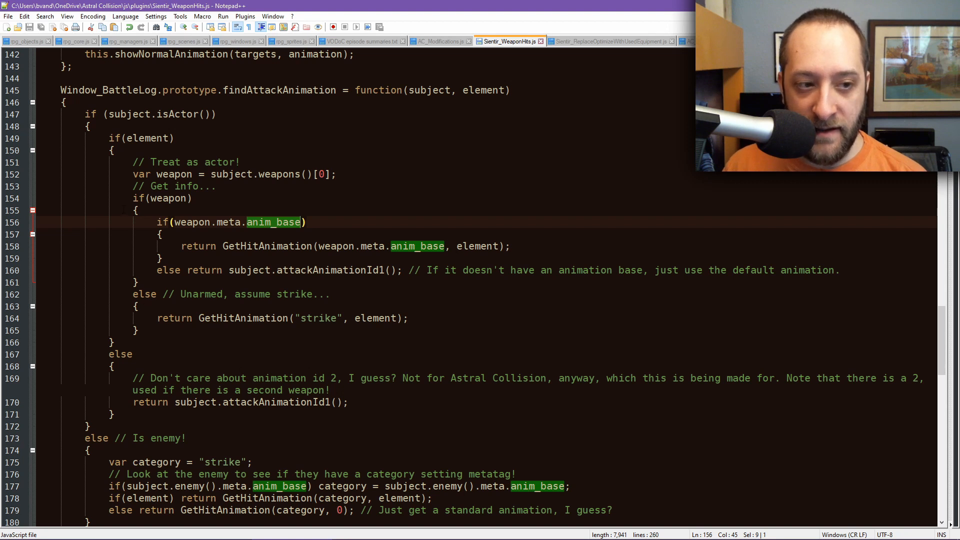
pyautogui.click(110, 150)
pyautogui.doubleClick(141, 138)
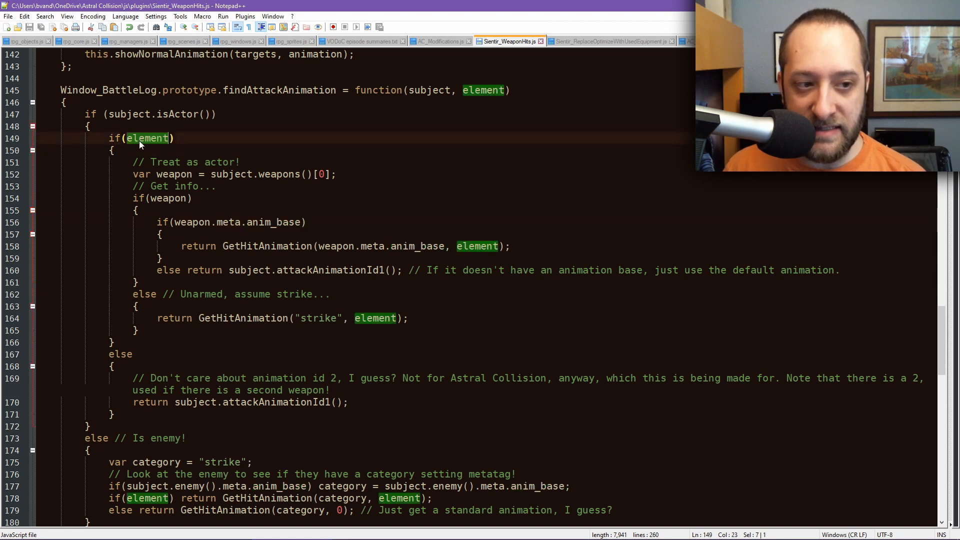
pyautogui.doubleClick(314, 403)
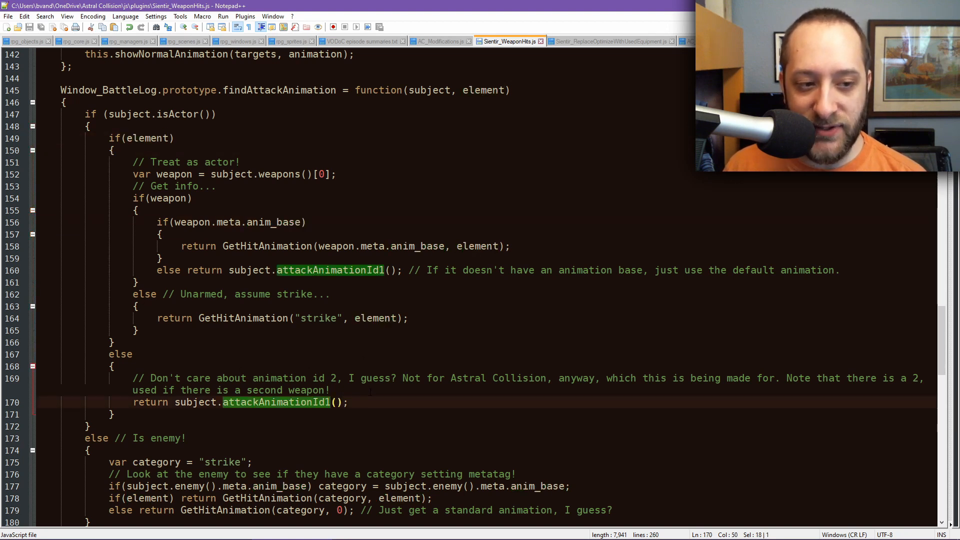
pyautogui.doubleClick(150, 138)
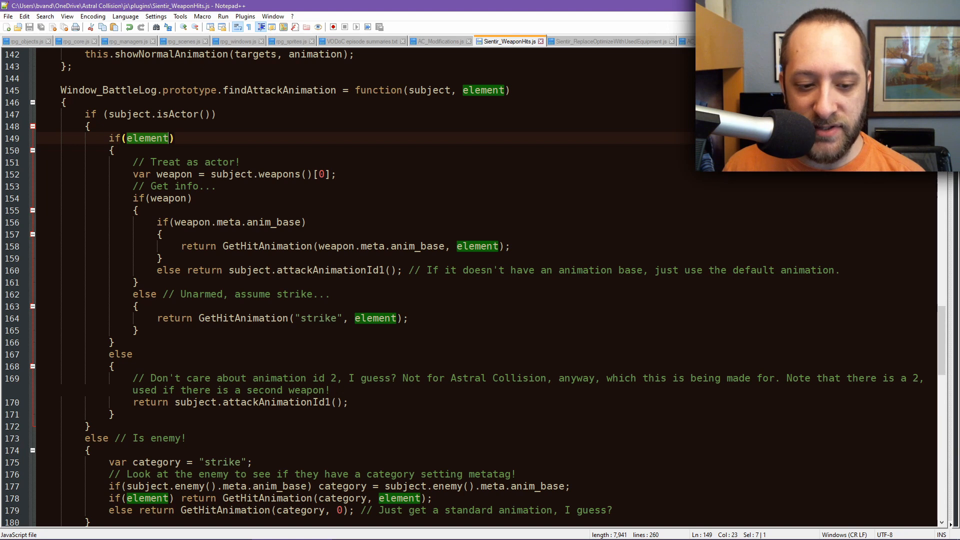
pyautogui.doubleClick(289, 403)
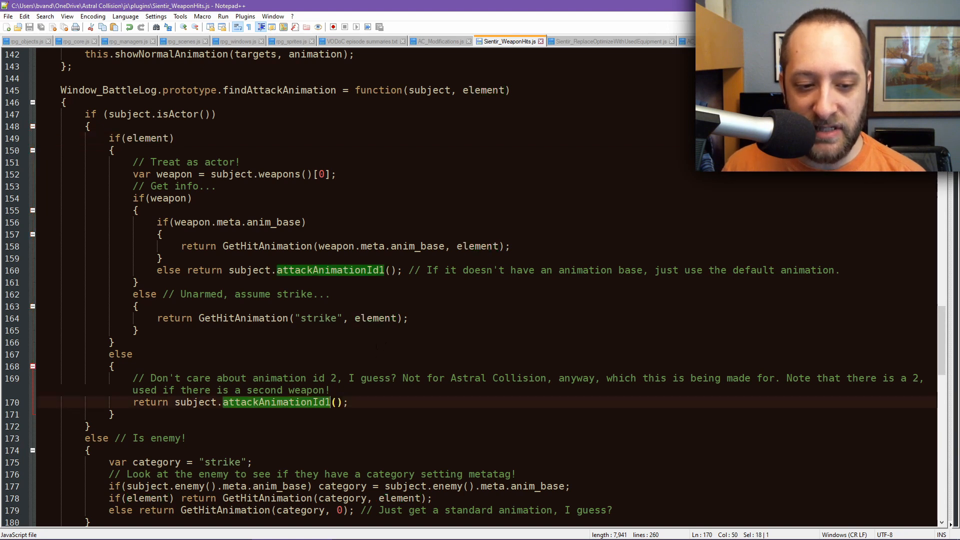
pyautogui.doubleClick(299, 378)
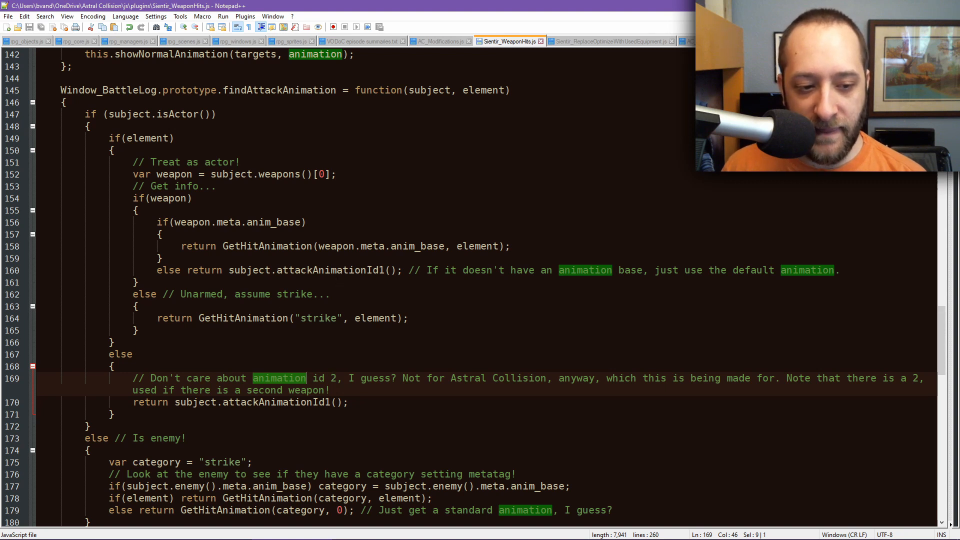
pyautogui.doubleClick(259, 318)
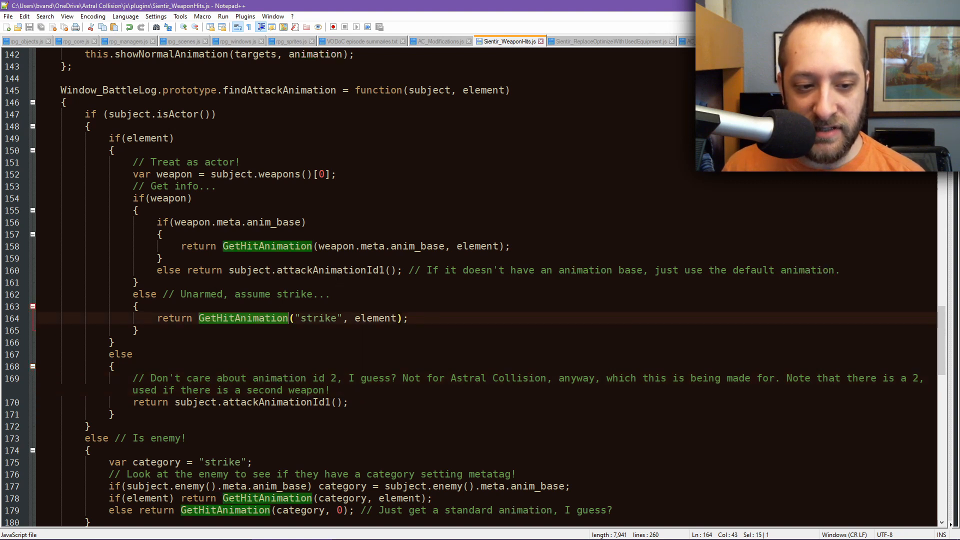
pyautogui.doubleClick(420, 246)
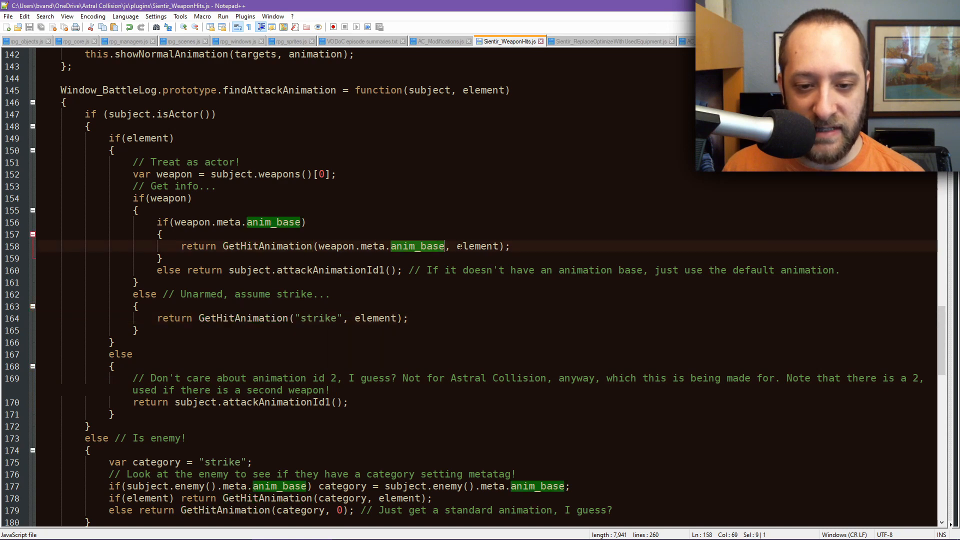
pyautogui.doubleClick(484, 246)
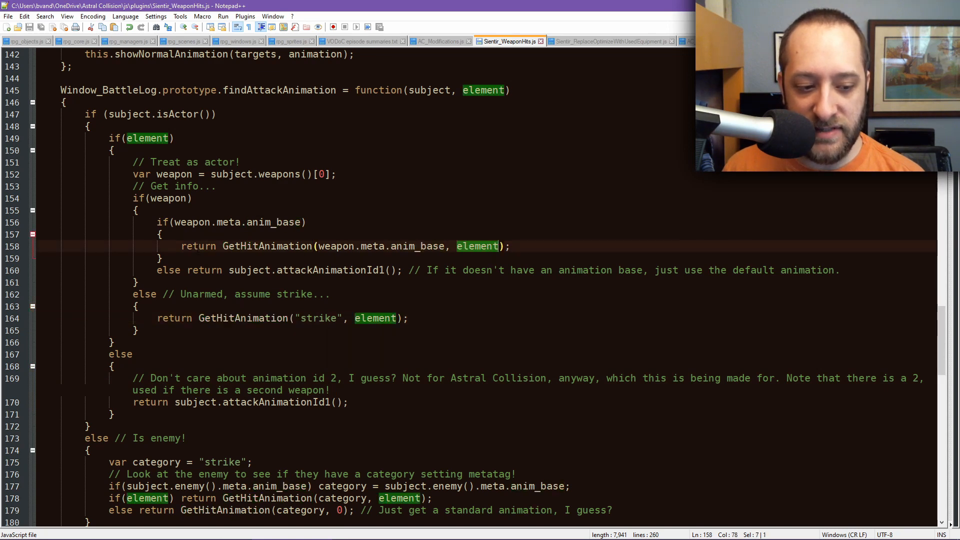
# Examine the enemy branch of findAttackAnimation, covering the default "strike" category, the anim_base metatag and the element check
pyautogui.scroll(-5, 481, 287)
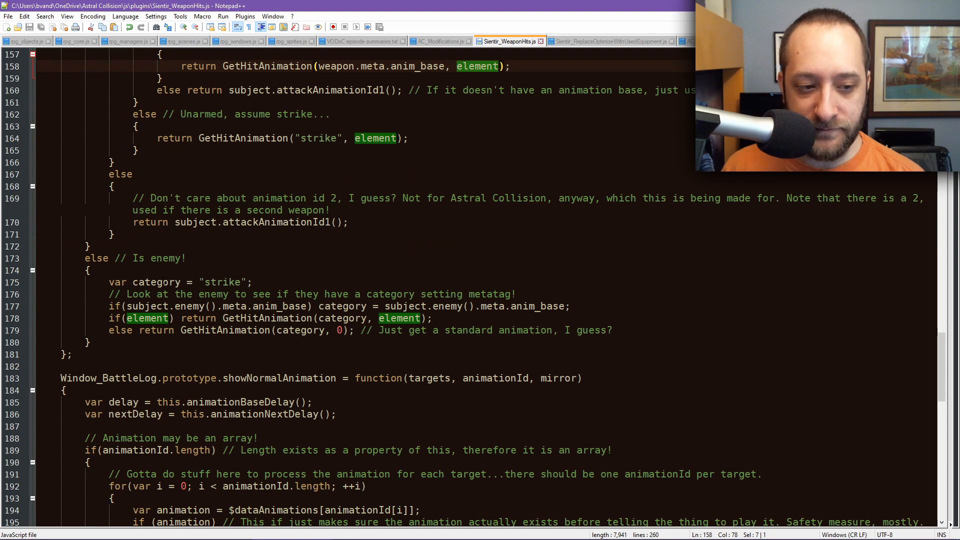
pyautogui.doubleClick(157, 282)
pyautogui.doubleClick(223, 282)
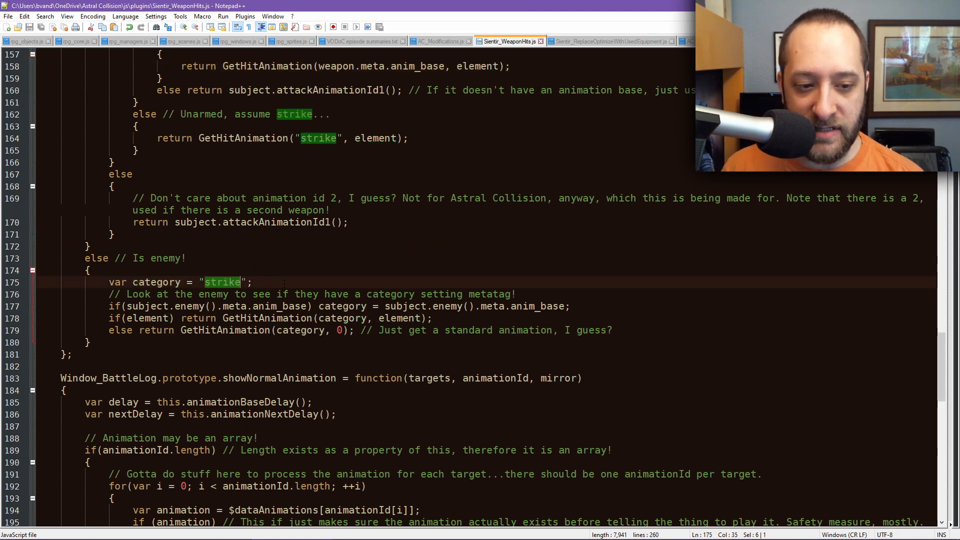
pyautogui.scroll(-1, 304, 283)
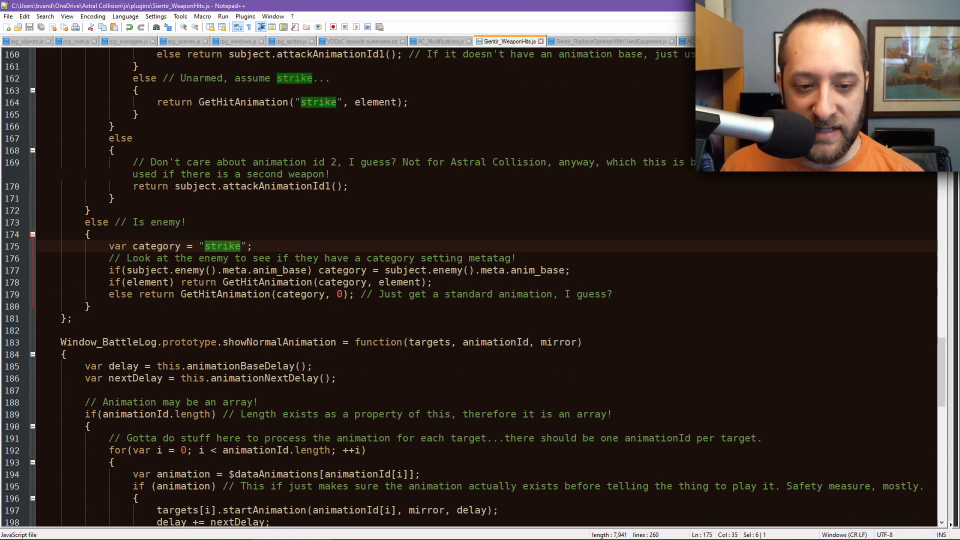
pyautogui.doubleClick(280, 270)
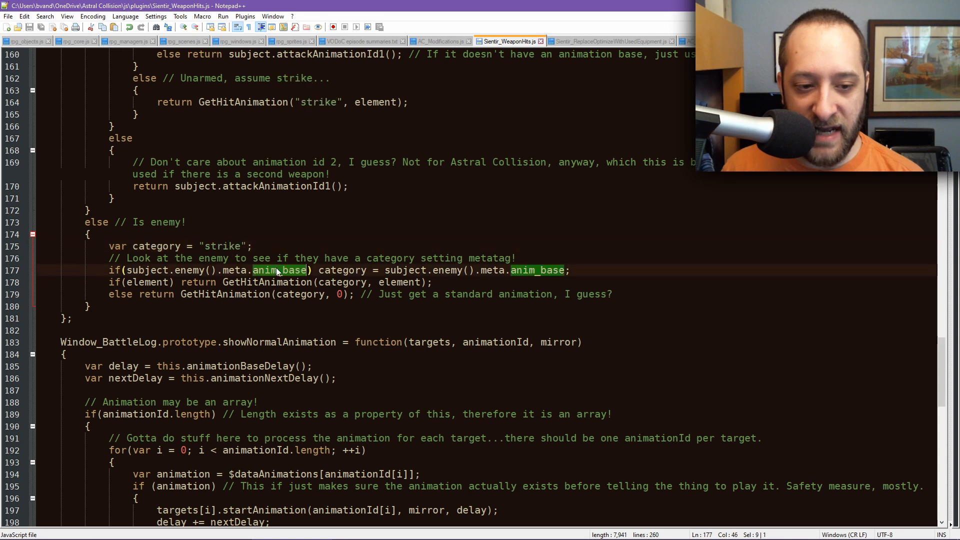
pyautogui.doubleClick(343, 270)
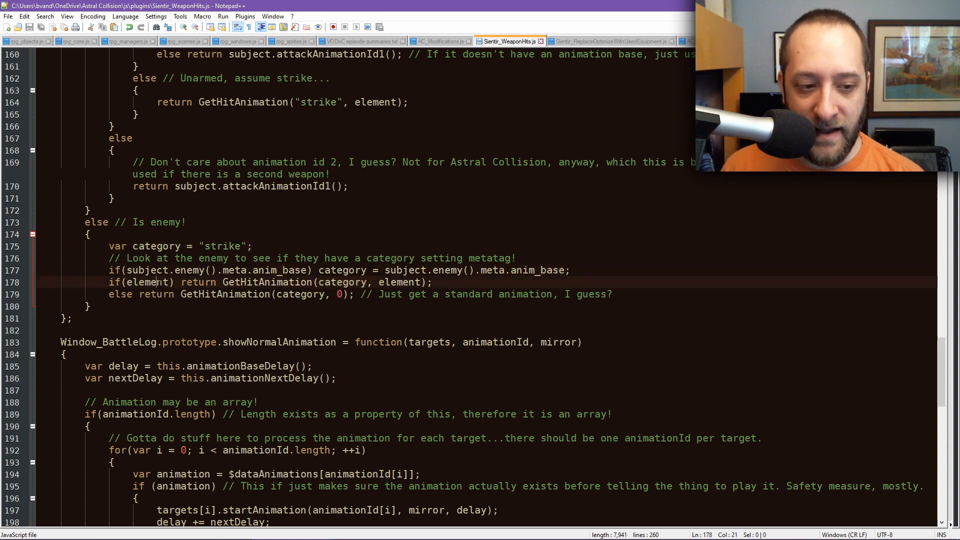
pyautogui.doubleClick(159, 283)
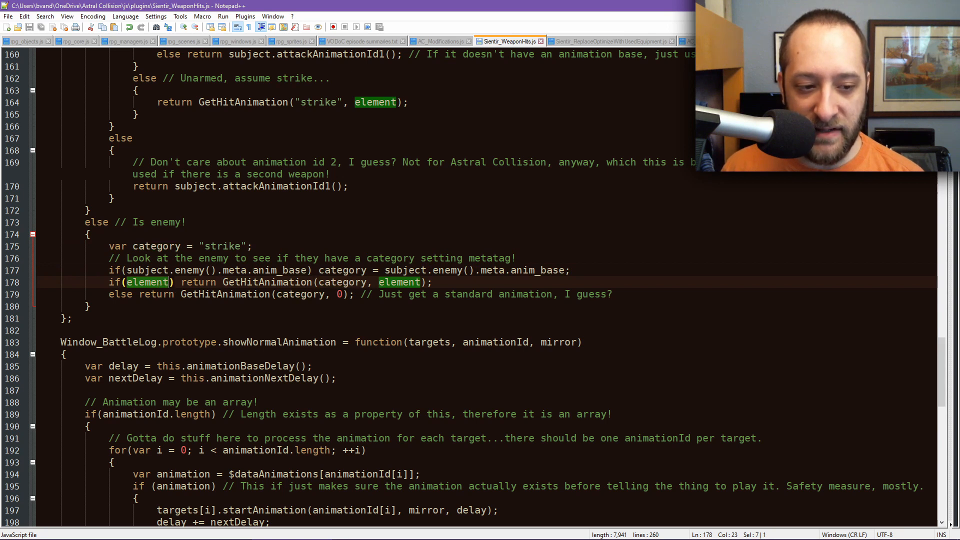
# Change the element argument of the enemy branch's fallback GetHitAnimation call to 1
pyautogui.click(343, 294)
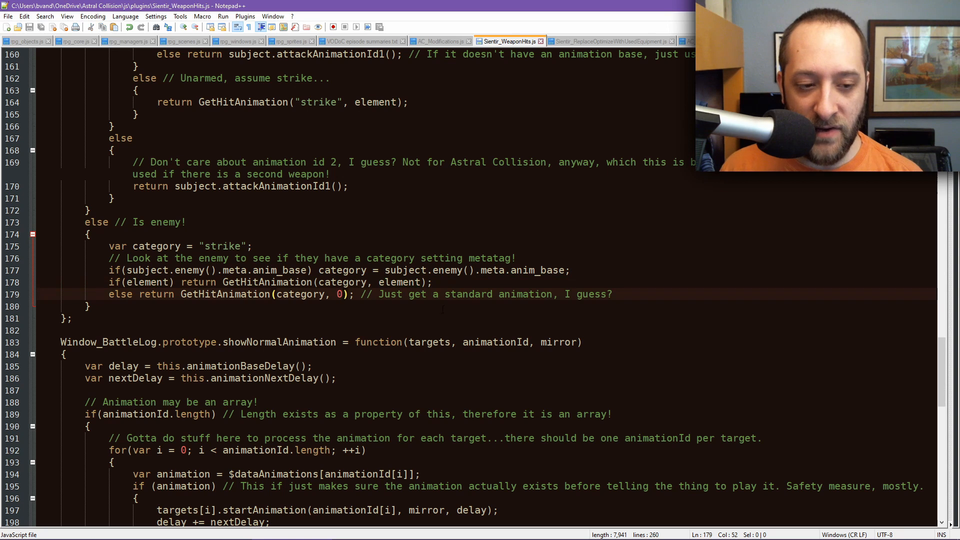
pyautogui.press('BackSpace')
pyautogui.write('1')
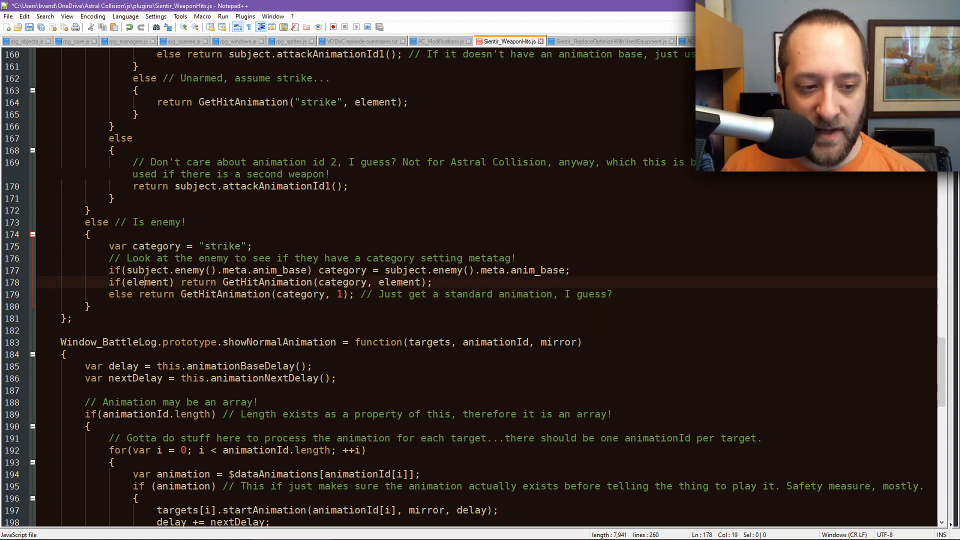
# Review the category and element arguments of both GetHitAnimation calls in the enemy branch
pyautogui.doubleClick(149, 283)
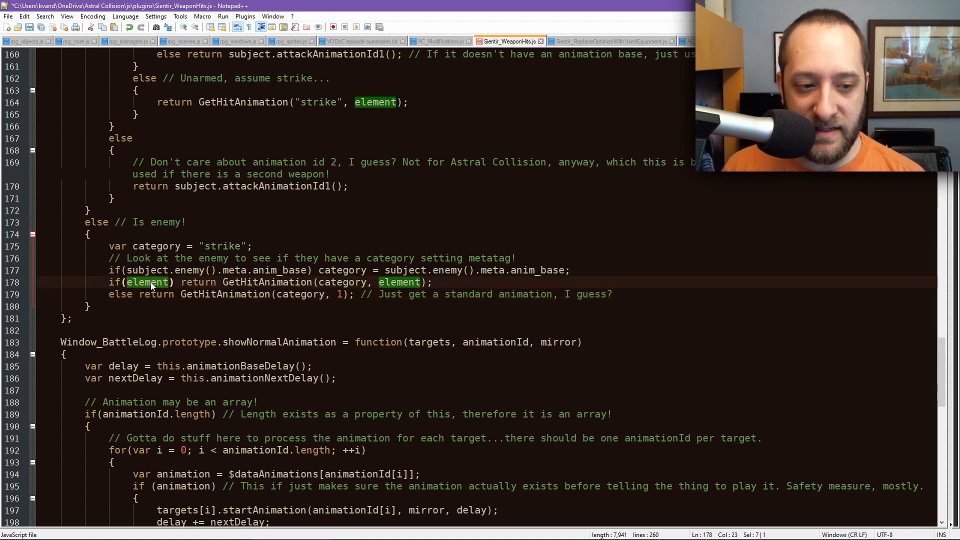
pyautogui.doubleClick(305, 283)
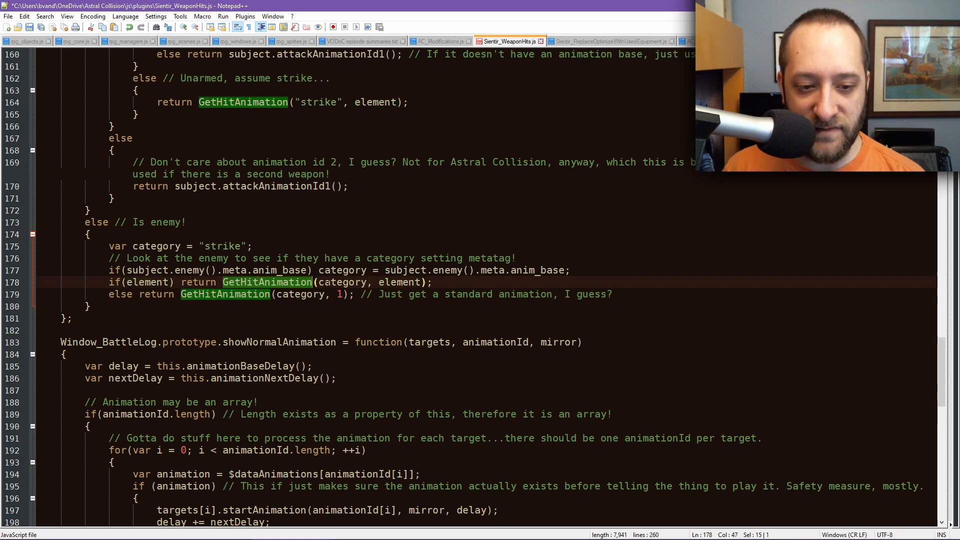
pyautogui.doubleClick(345, 283)
pyautogui.click(396, 283)
pyautogui.doubleClick(398, 283)
pyautogui.doubleClick(342, 283)
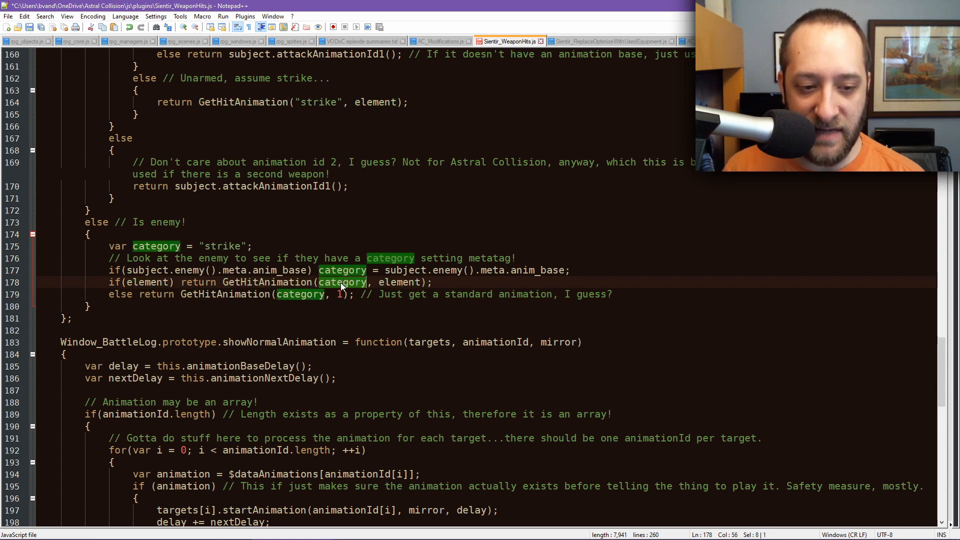
pyautogui.doubleClick(298, 294)
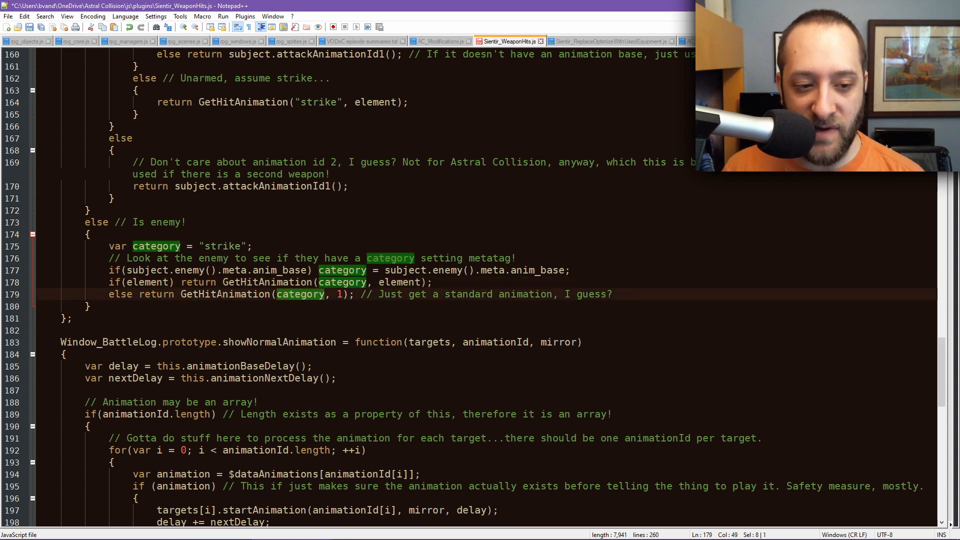
pyautogui.doubleClick(222, 295)
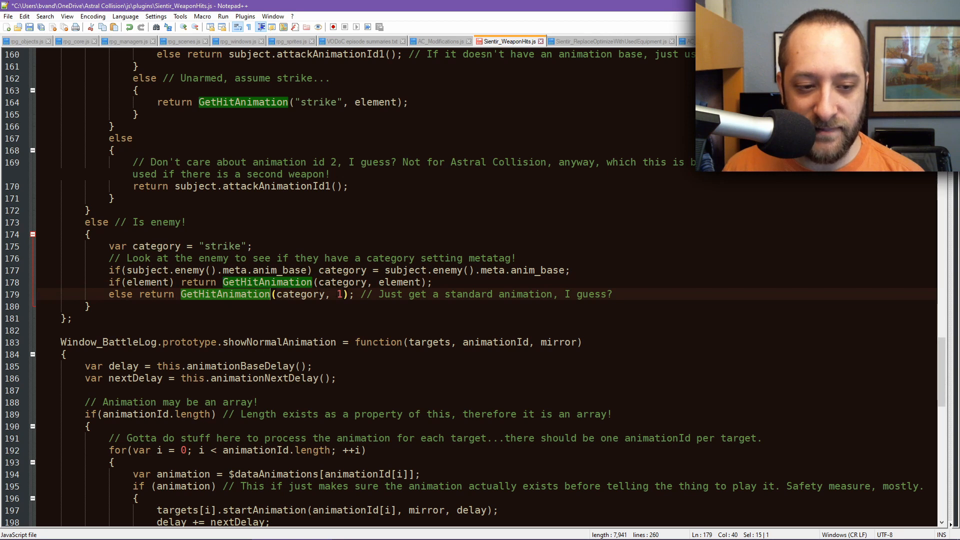
pyautogui.doubleClick(300, 294)
pyautogui.doubleClick(339, 294)
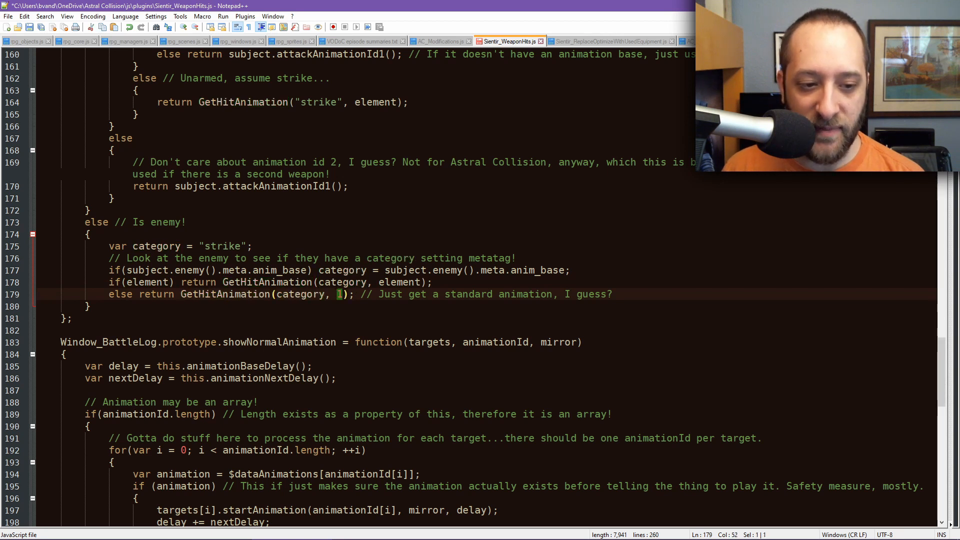
# Save the edited Sientir_WeaponHits.js plugin file
pyautogui.click(470, 283)
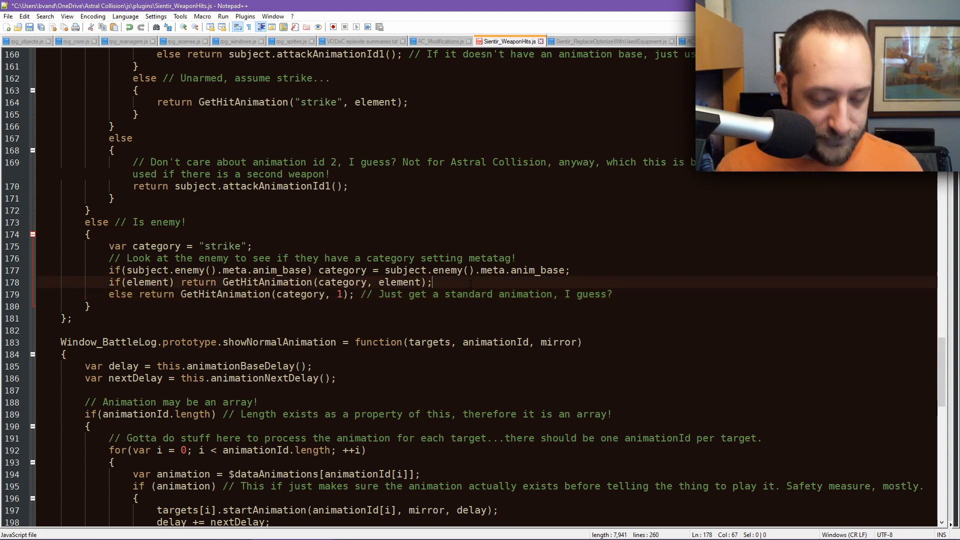
pyautogui.hotkey('ctrl', 's')
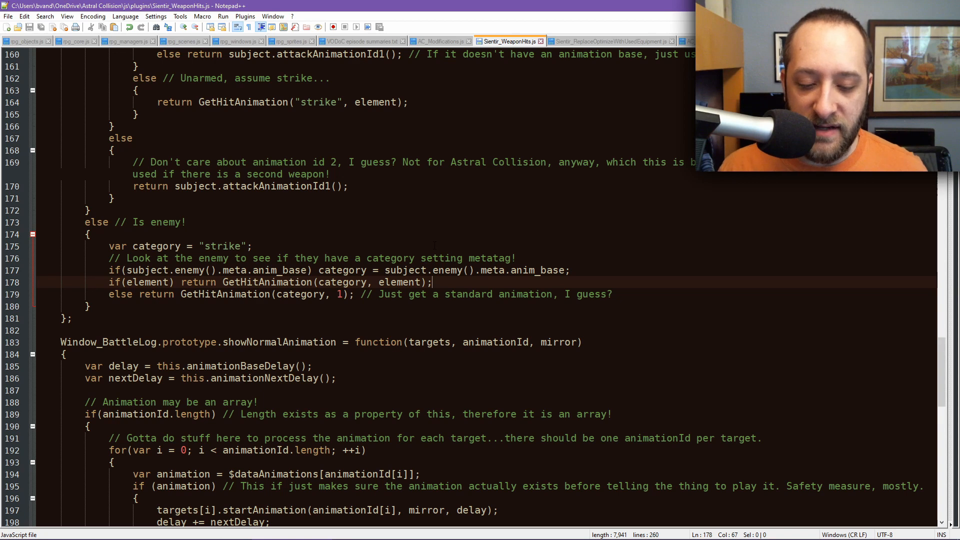
pyautogui.moveTo(531, 525)
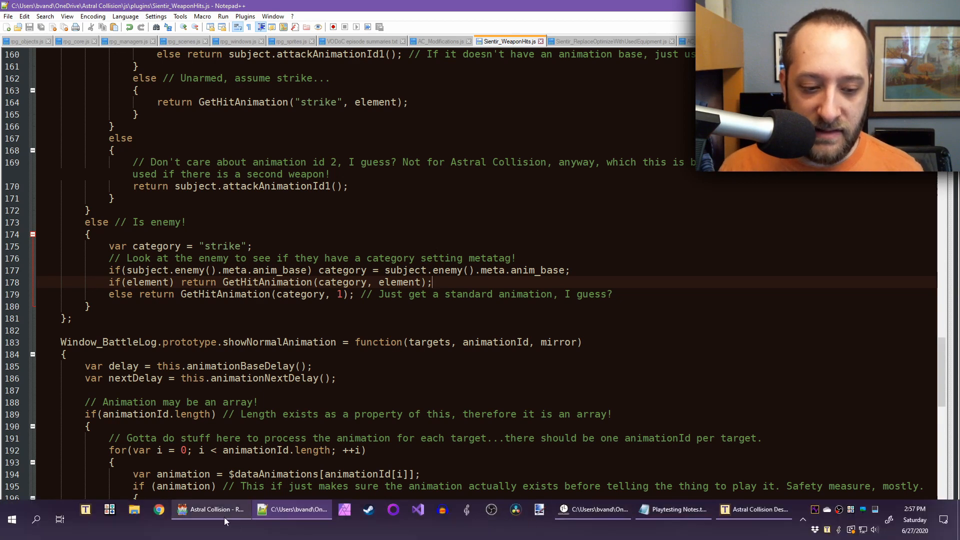
# Switch to RPG Maker MV and preview the Hit Physical animation in the database
pyautogui.click(224, 518)
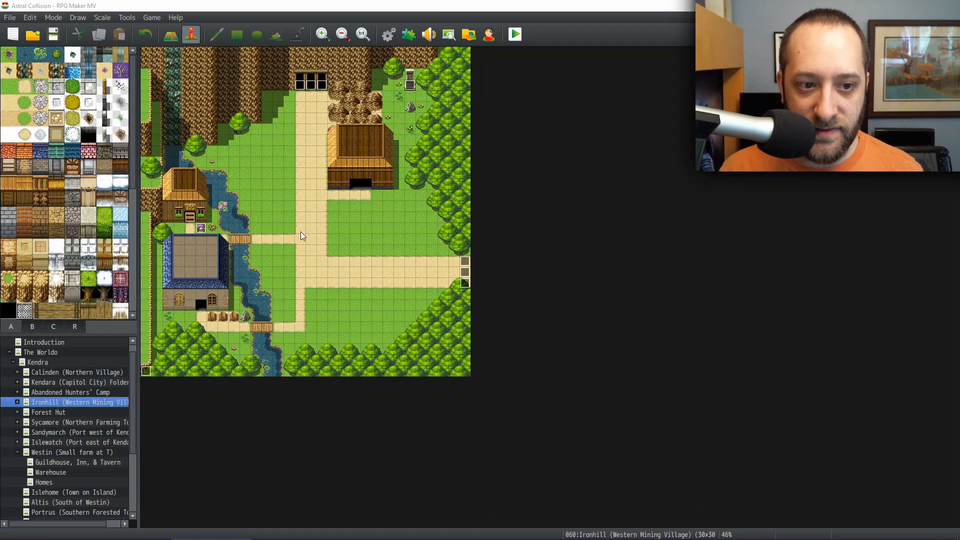
pyautogui.press('F9')
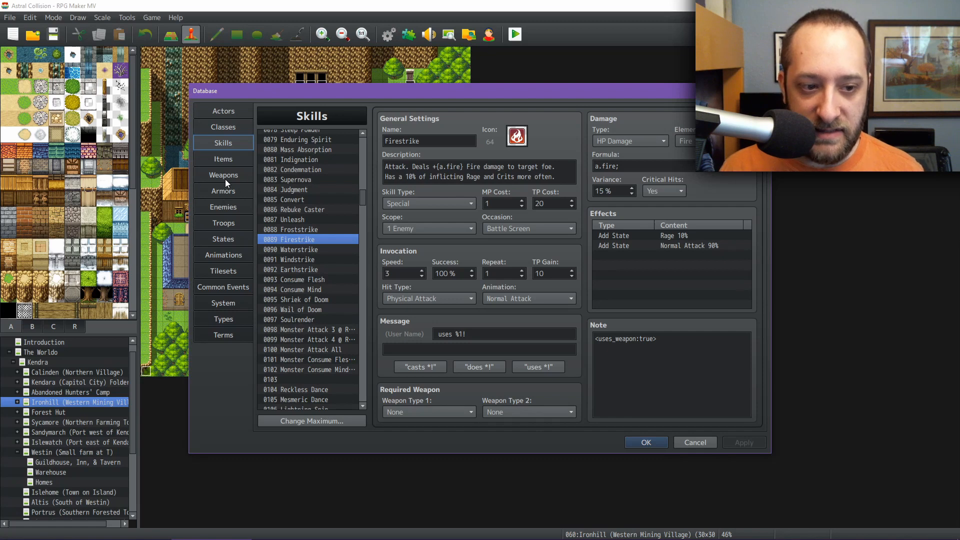
pyautogui.click(222, 255)
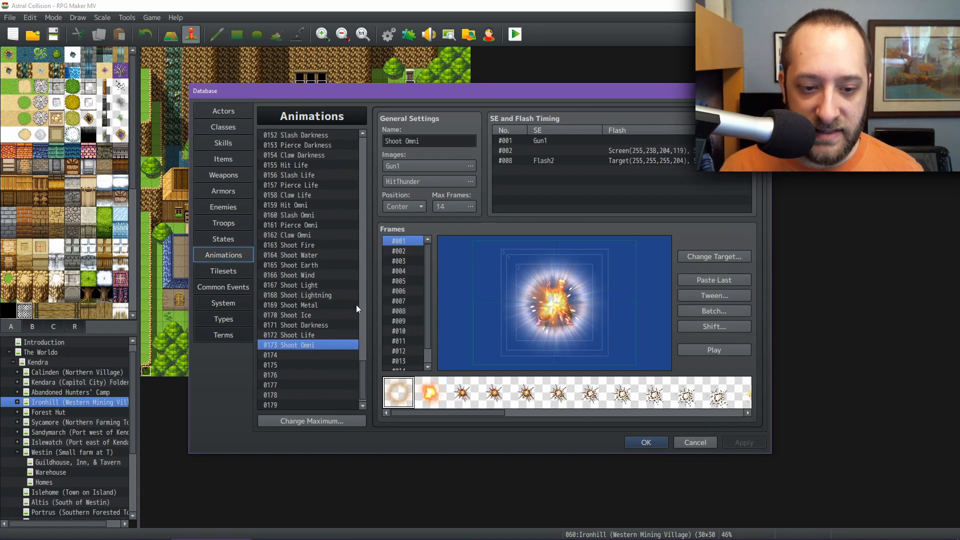
pyautogui.moveTo(365, 370); pyautogui.dragTo(365, 133)
pyautogui.click(328, 135)
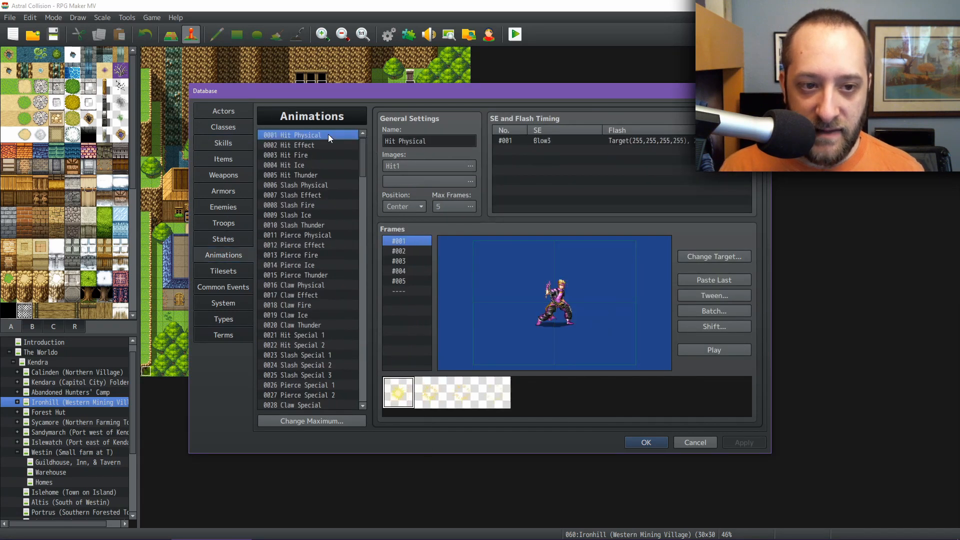
pyautogui.click(712, 348)
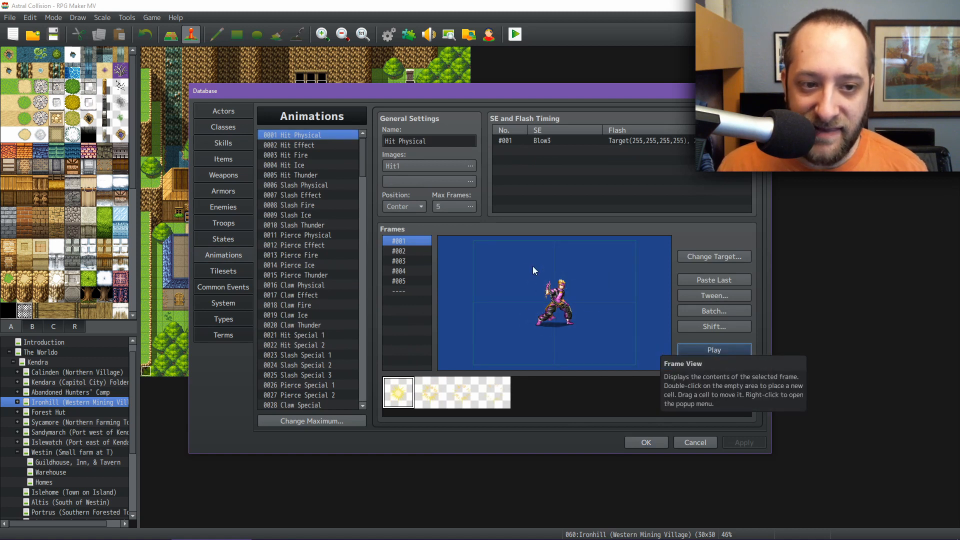
pyautogui.click(695, 349)
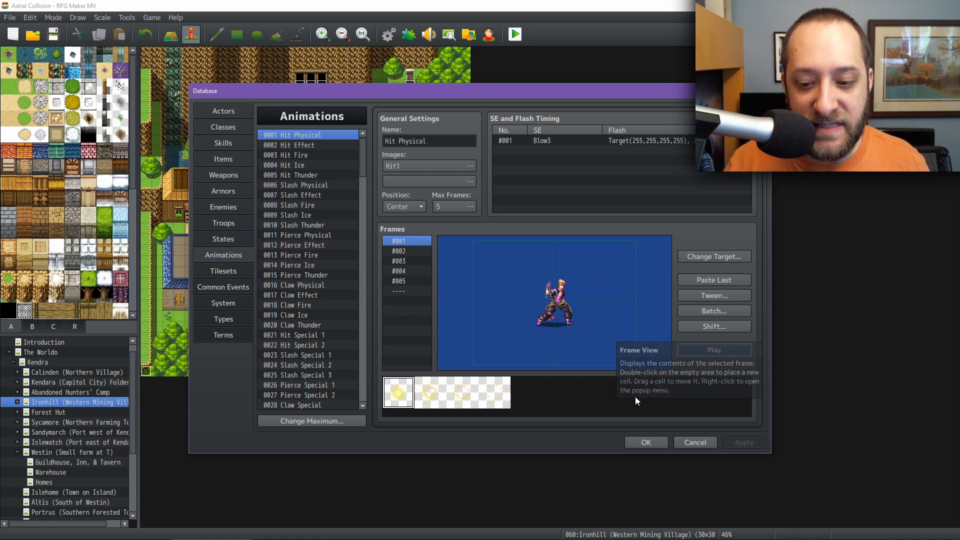
pyautogui.click(655, 441)
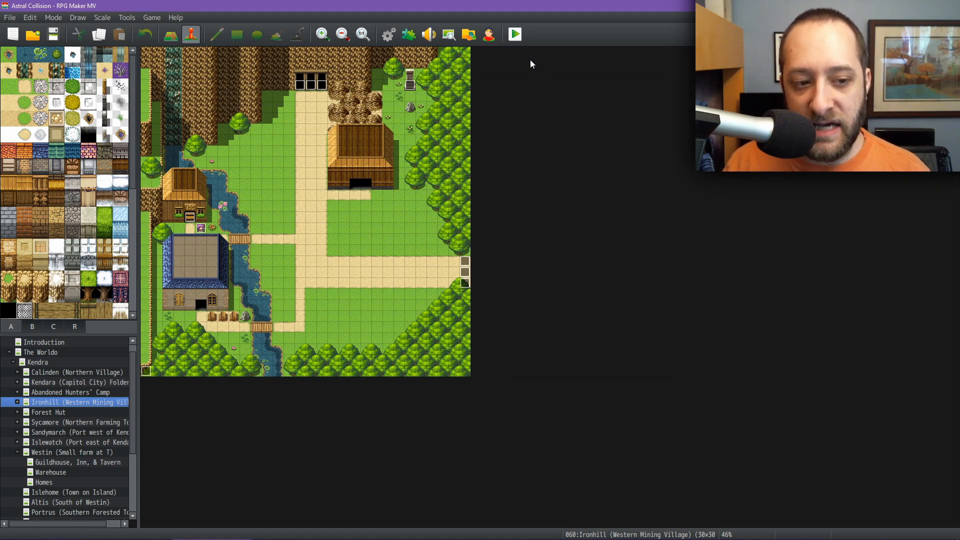
# Launch a playtest of the project and bring up its list of saved games
pyautogui.click(519, 38)
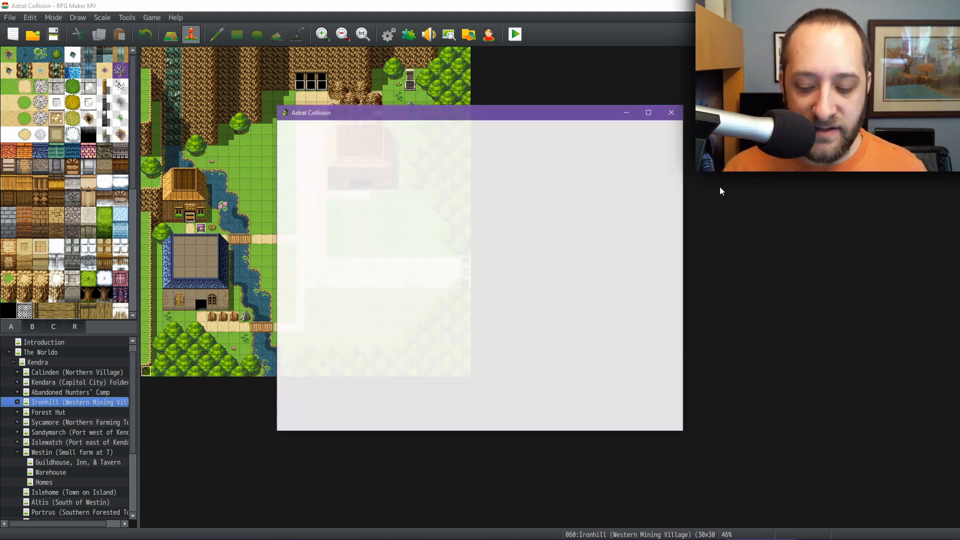
pyautogui.moveTo(519, 115); pyautogui.dragTo(432, 106)
pyautogui.press('Return')
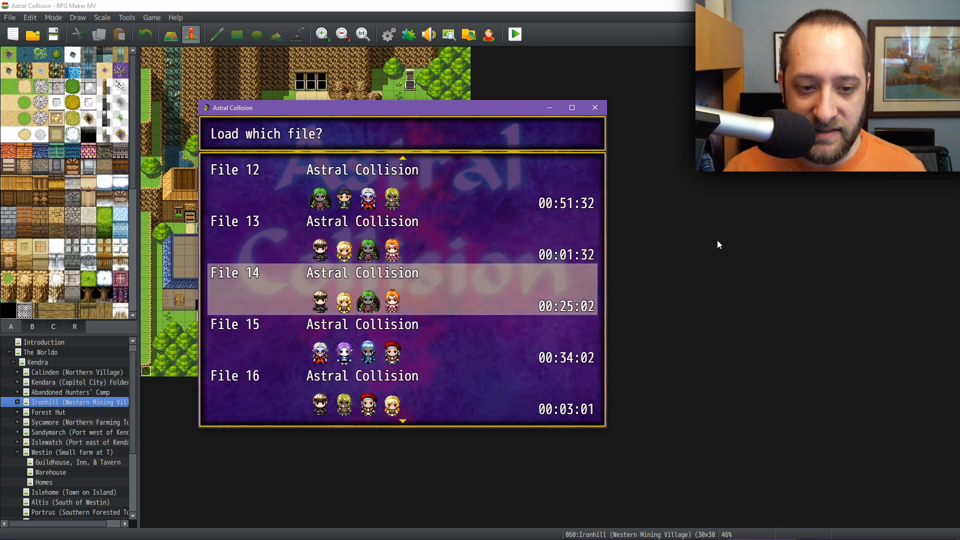
# Load the File 8 save for the playtest
pyautogui.press('Down')
pyautogui.press('Down')
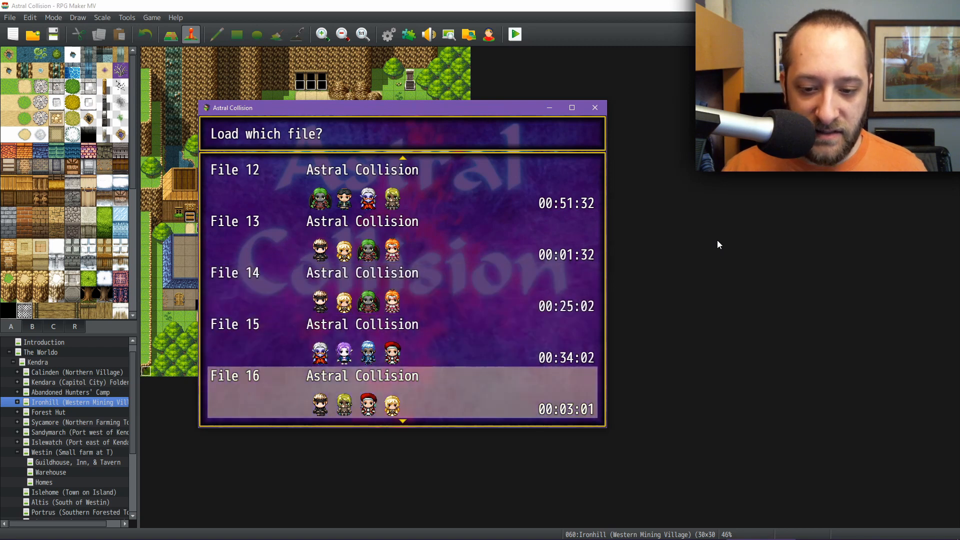
pyautogui.press('Down')
pyautogui.press('Down')
pyautogui.press('Up')
pyautogui.press('Up')
pyautogui.press('Up')
pyautogui.press('Up')
pyautogui.press('Up')
pyautogui.press('Up')
pyautogui.press('Up')
pyautogui.press('Up')
pyautogui.press('Up')
pyautogui.press('Up')
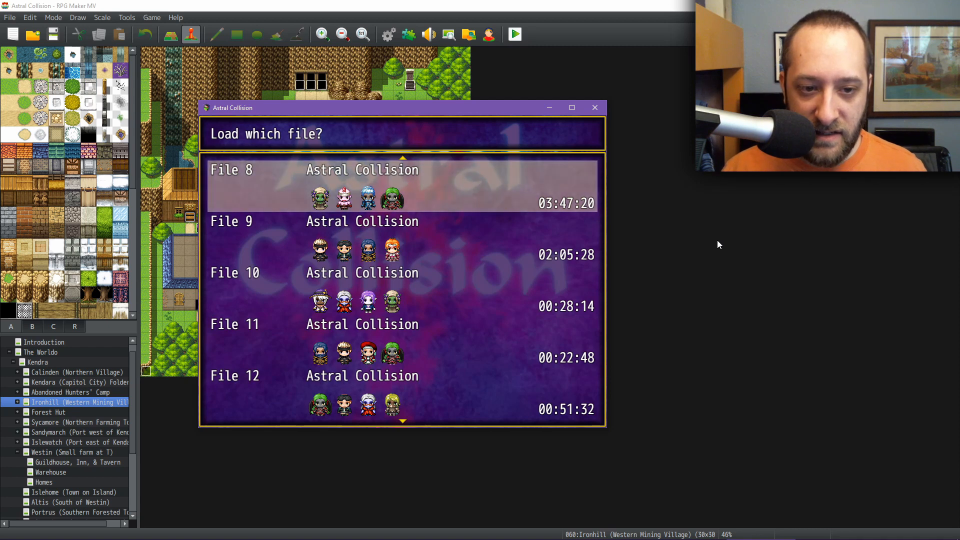
pyautogui.press('Return')
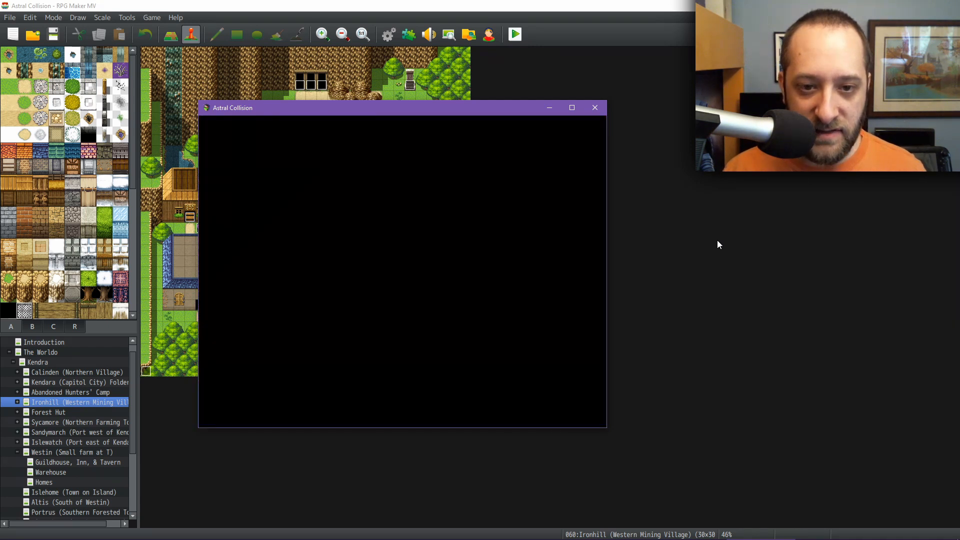
# Examine the equipped weapons on the status pages of the Druid, Berserker, Blizzagus and Warmage, and return to the map
pyautogui.press('Escape')
pyautogui.press('Down')
pyautogui.press('Down')
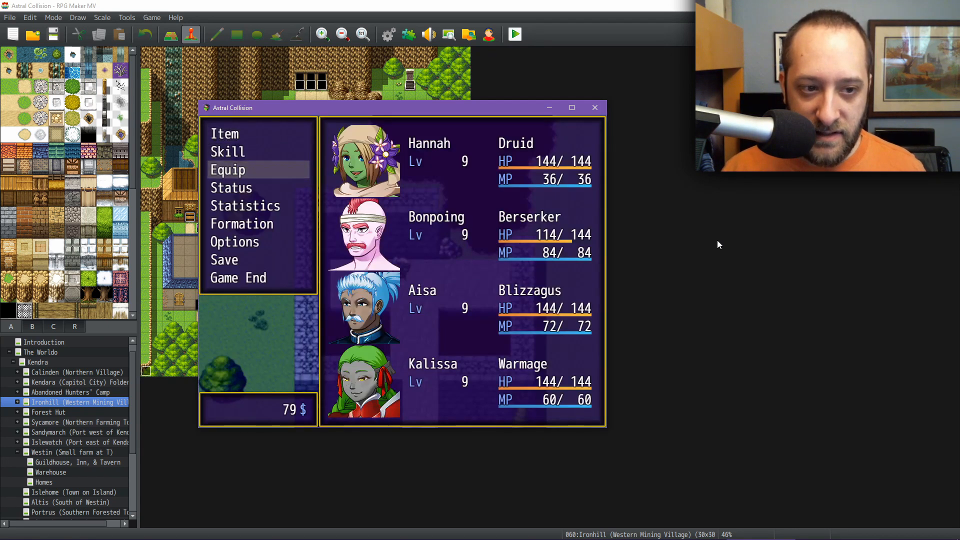
pyautogui.press('Down')
pyautogui.press('Return')
pyautogui.press('Return')
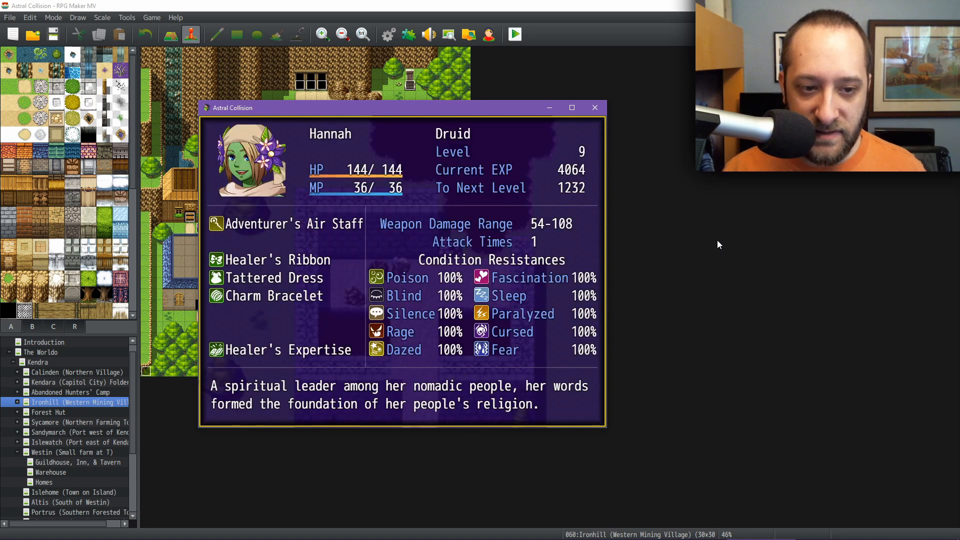
pyautogui.press('pagedown')
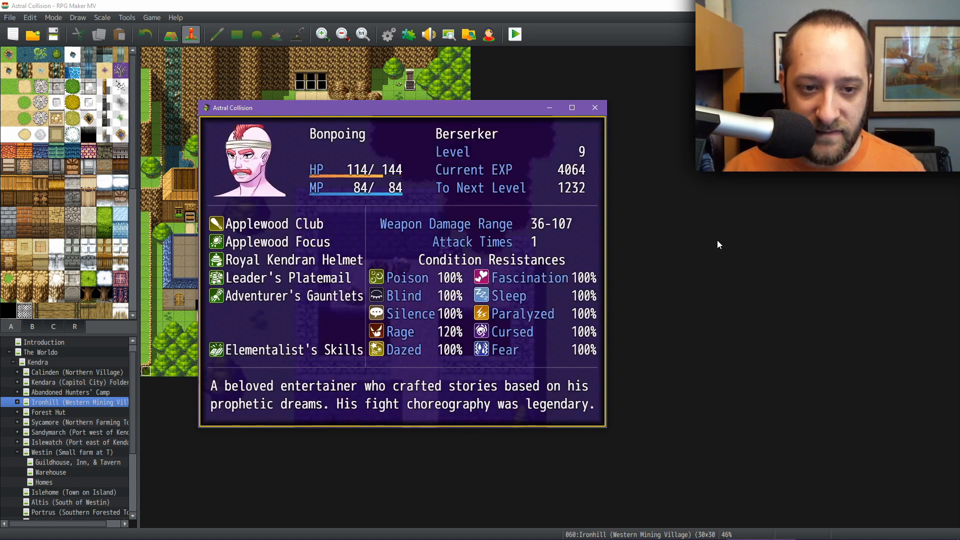
pyautogui.press('pagedown')
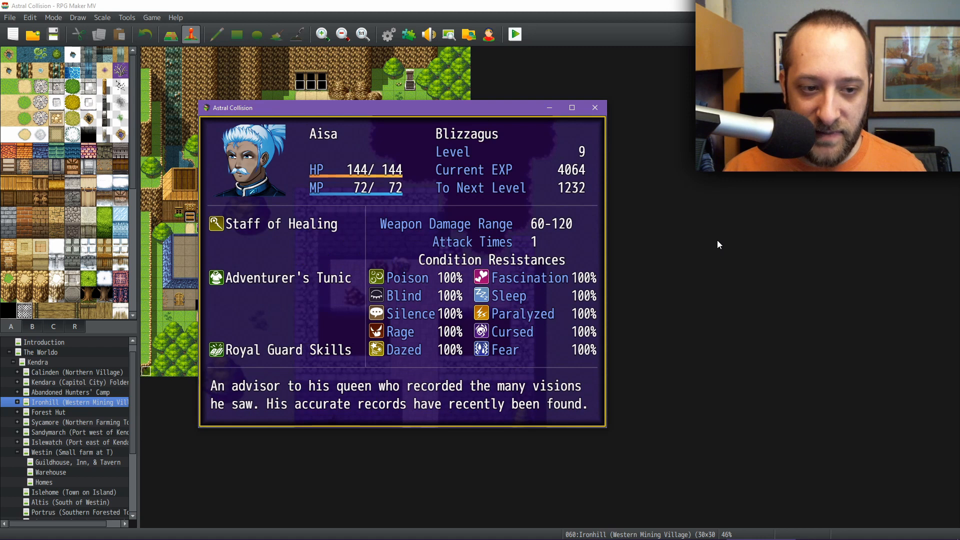
pyautogui.press('pagedown')
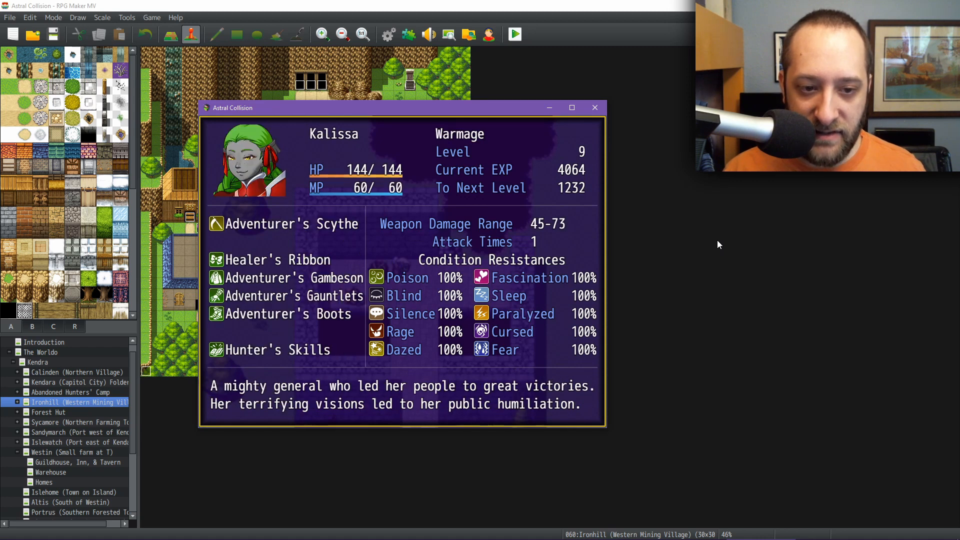
pyautogui.press('Escape')
pyautogui.press('Escape')
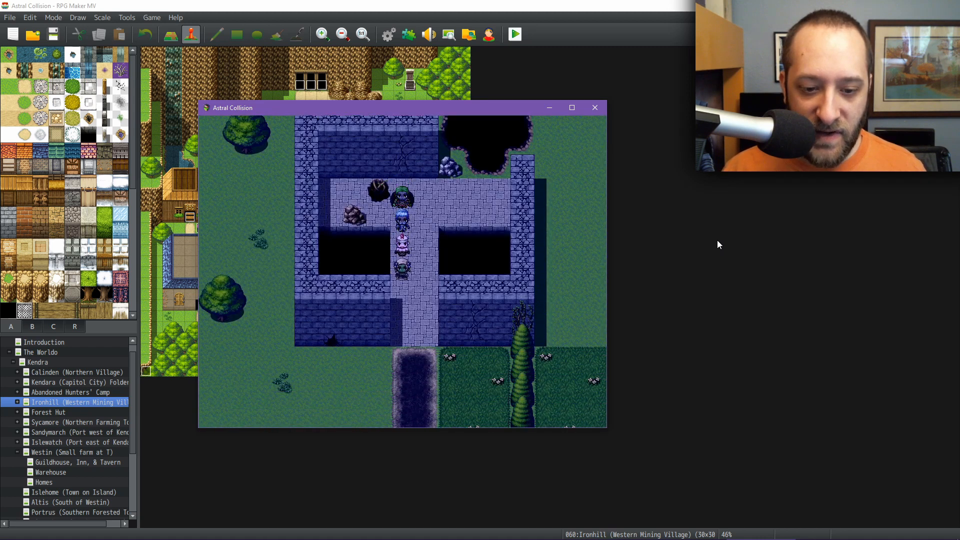
# Walk the party south out of the ruined area and travel north across the world map until a random battle starts
pyautogui.press('Down')
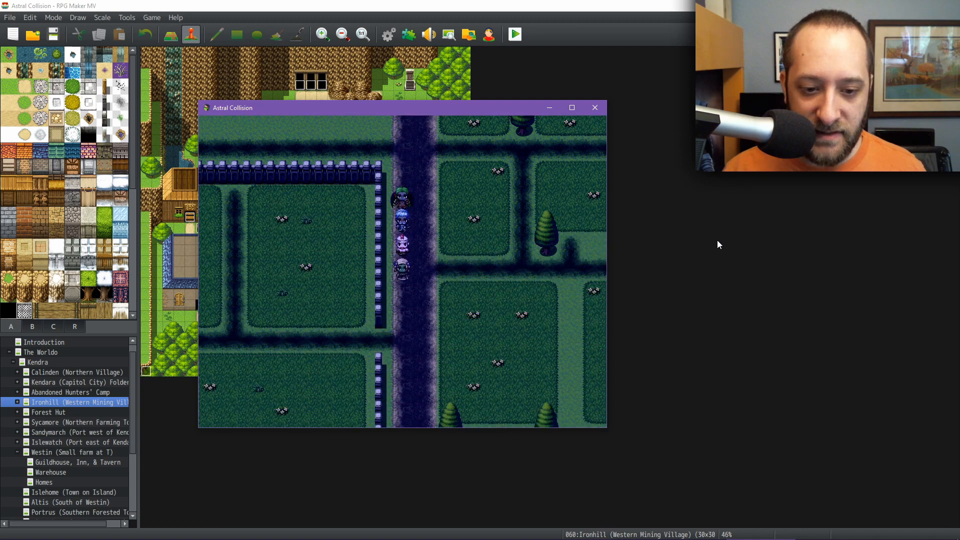
pyautogui.press('Down')
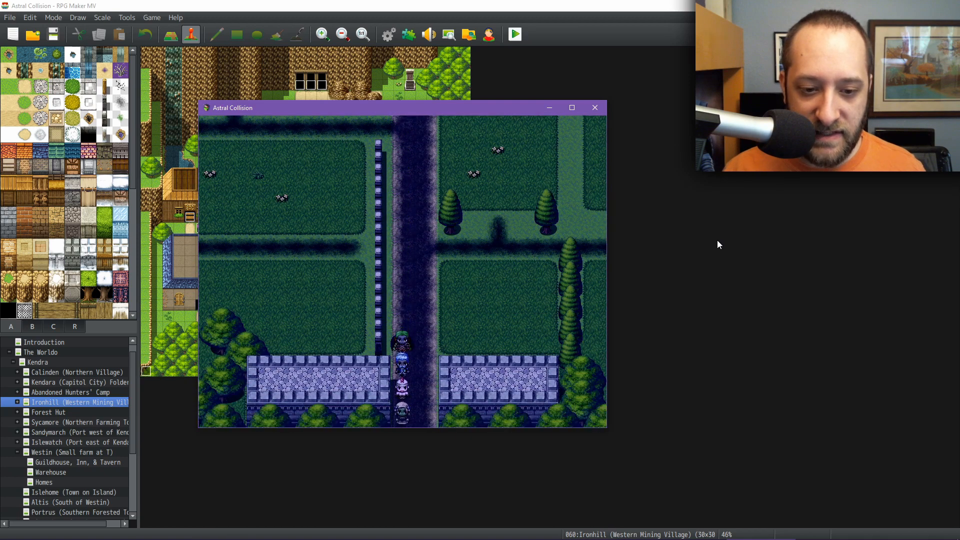
pyautogui.press('Up')
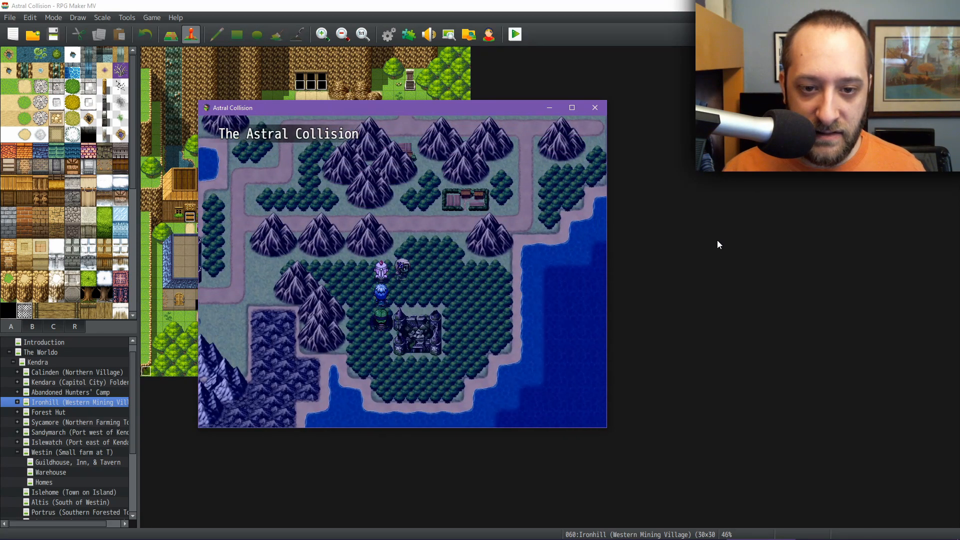
pyautogui.press('Up')
pyautogui.press('Left')
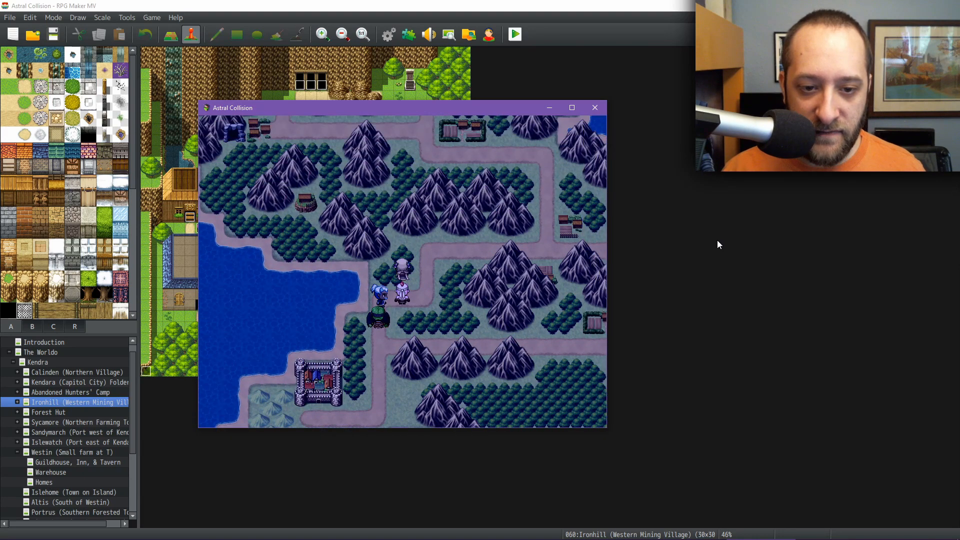
pyautogui.press('Up')
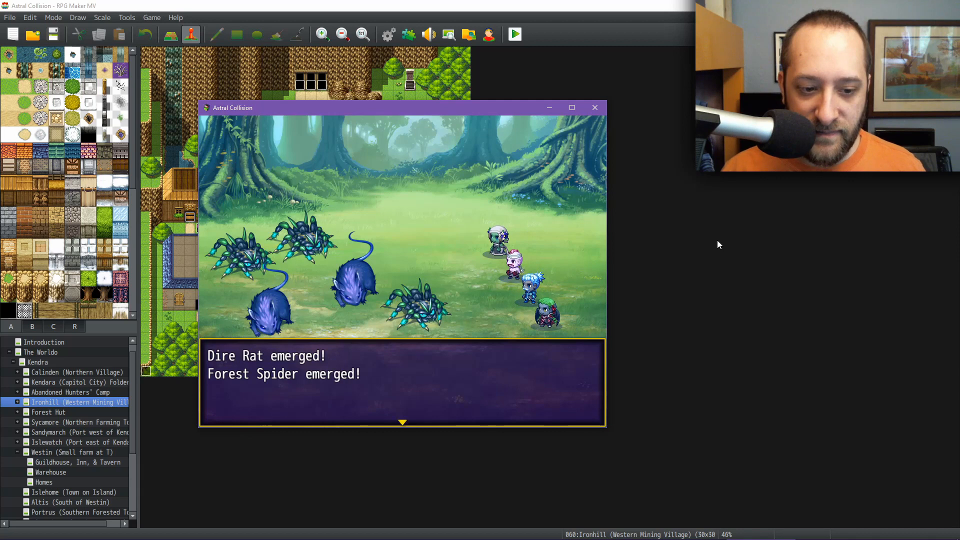
# Start the fight, check the Druid's skills and order a normal attack on Dire Rat A
pyautogui.press('Return')
pyautogui.press('Return')
pyautogui.press('Right')
pyautogui.press('Return')
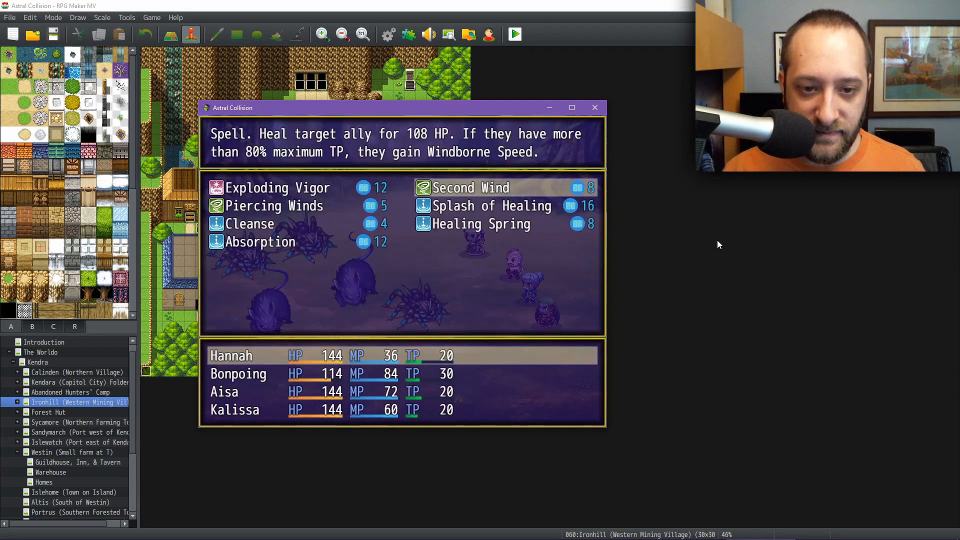
pyautogui.press('Escape')
pyautogui.press('Left')
pyautogui.press('Return')
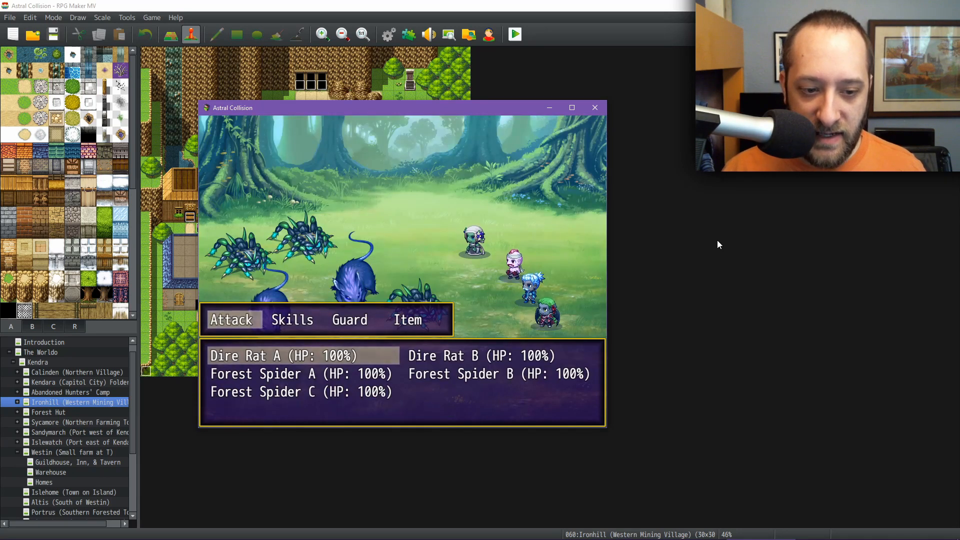
pyautogui.press('Return')
# Have the Berserker use the Apple Smash skill on a Forest Spider
pyautogui.press('Right')
pyautogui.press('Return')
pyautogui.press('Up')
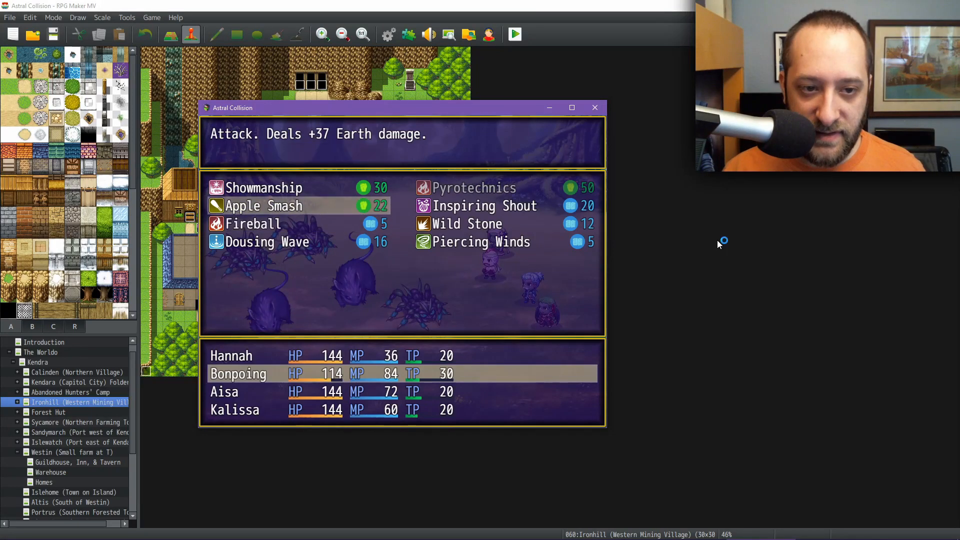
pyautogui.press('Return')
pyautogui.press('Right')
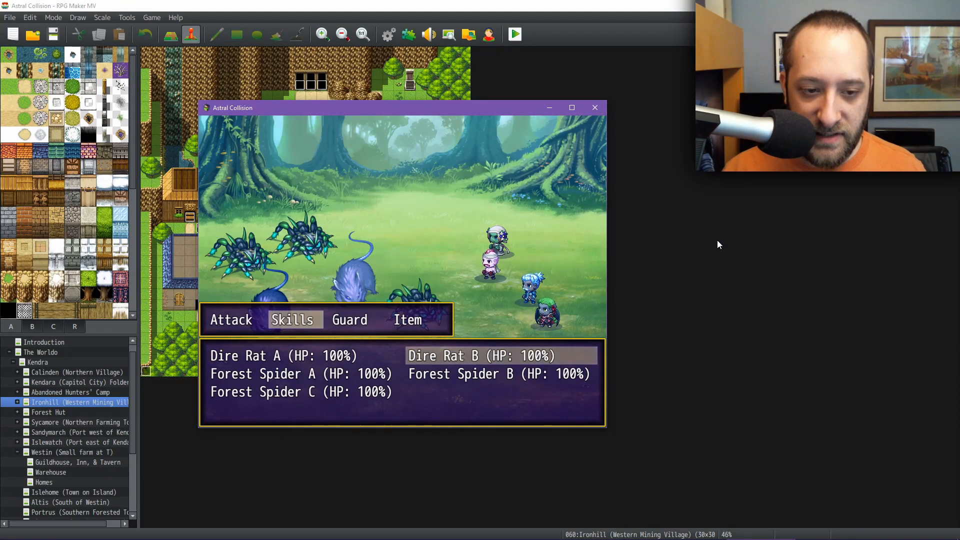
pyautogui.press('Down')
pyautogui.press('Return')
# Check the Blizzagus's skills and order a normal attack on a Forest Spider instead
pyautogui.press('Right')
pyautogui.press('Return')
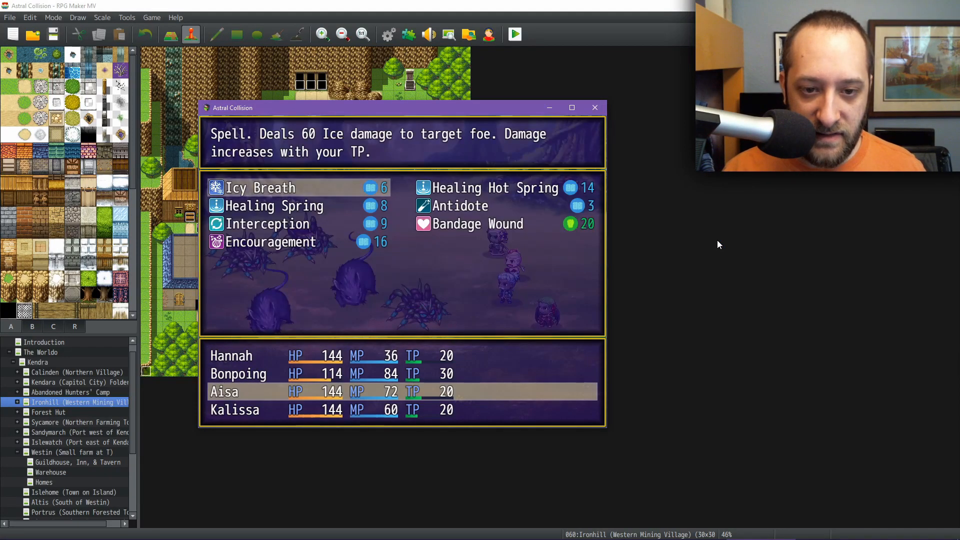
pyautogui.press('Escape')
pyautogui.press('Left')
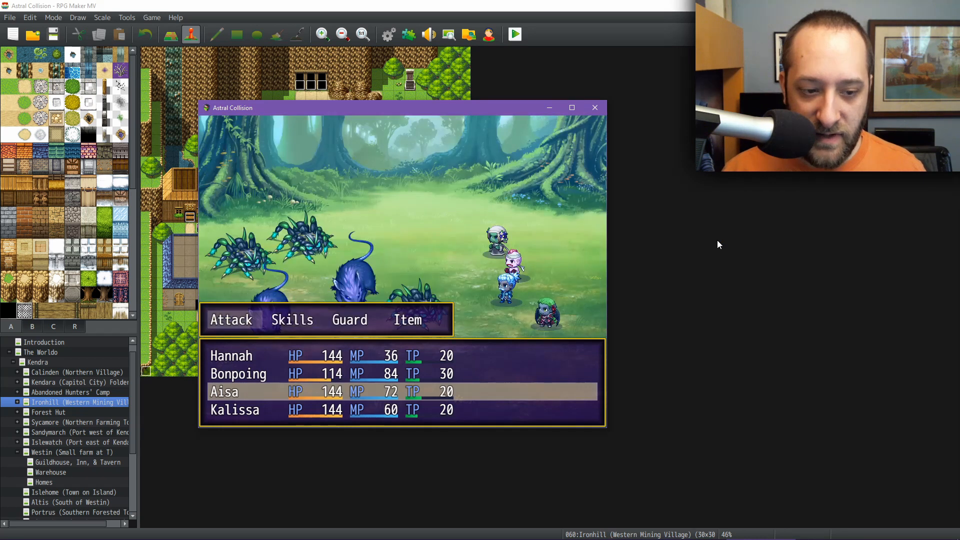
pyautogui.press('Return')
pyautogui.press('Down')
pyautogui.press('Return')
# Compare the Warmage's weapon skills and choose Flame Swath against all foes to run the battle round
pyautogui.press('Right')
pyautogui.press('Return')
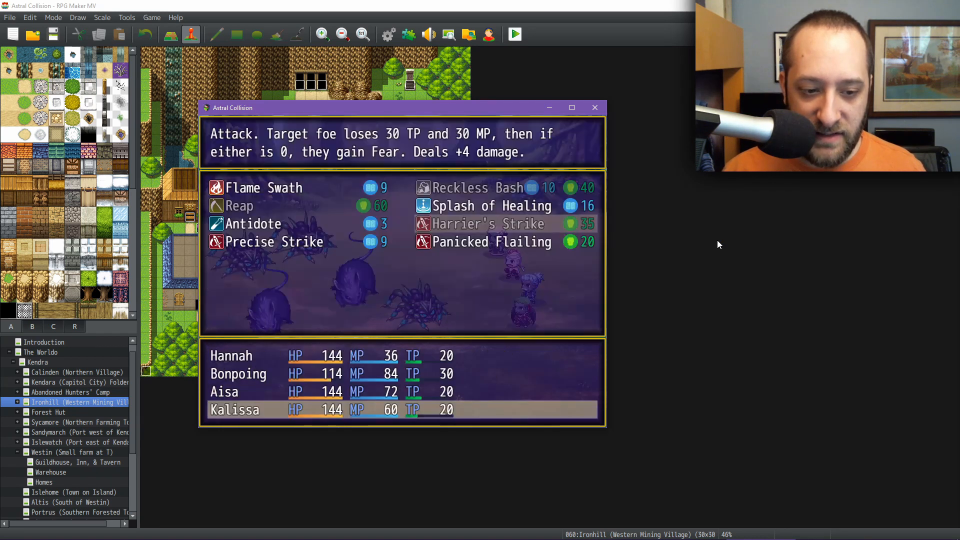
pyautogui.press('Left')
pyautogui.press('Up')
pyautogui.press('Up')
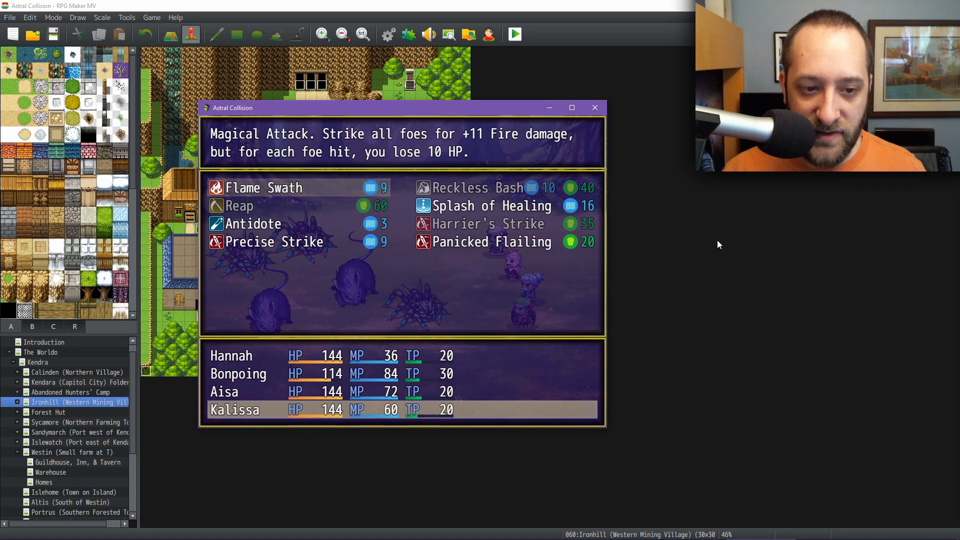
pyautogui.press('Down')
pyautogui.press('Down')
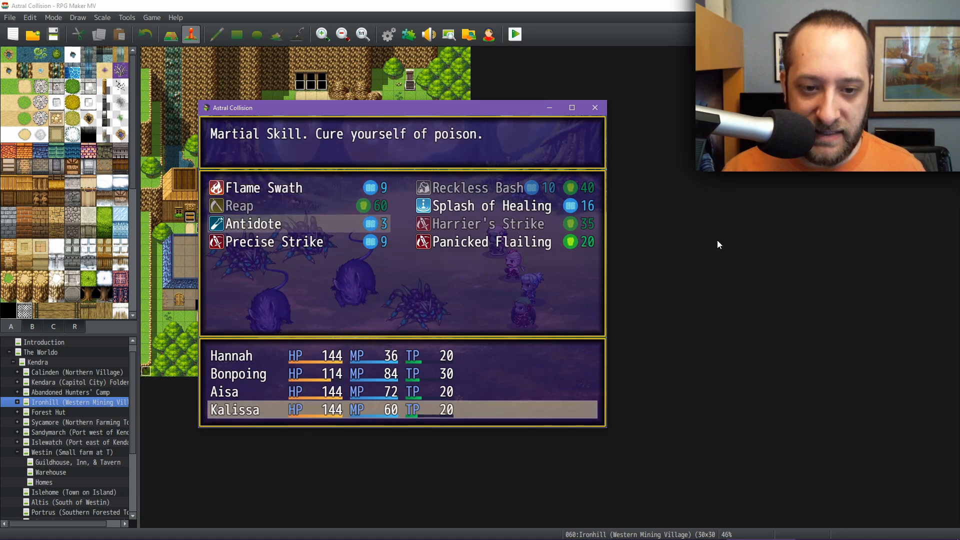
pyautogui.press('Right')
pyautogui.press('Down')
pyautogui.press('Up')
pyautogui.press('Up')
pyautogui.press('Up')
pyautogui.press('Right')
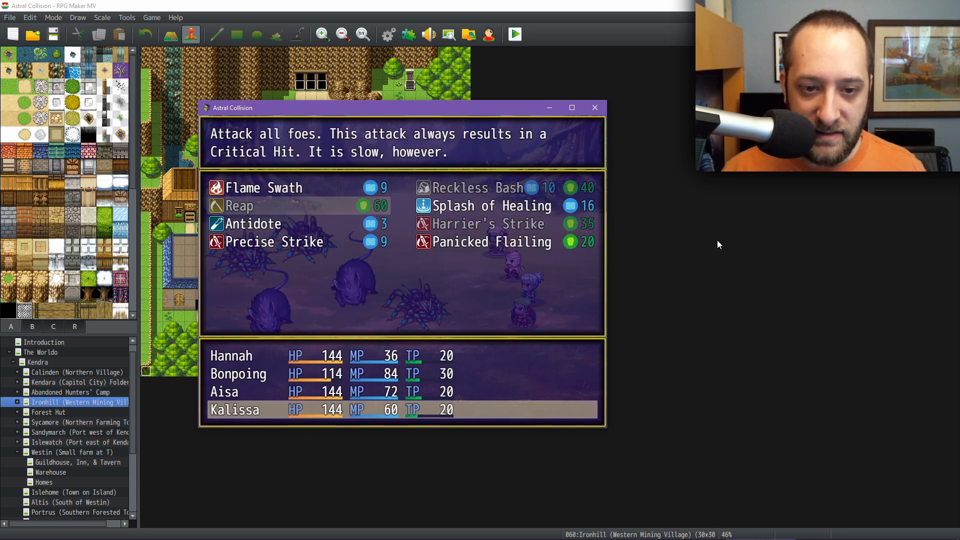
pyautogui.press('Up')
pyautogui.press('Return')
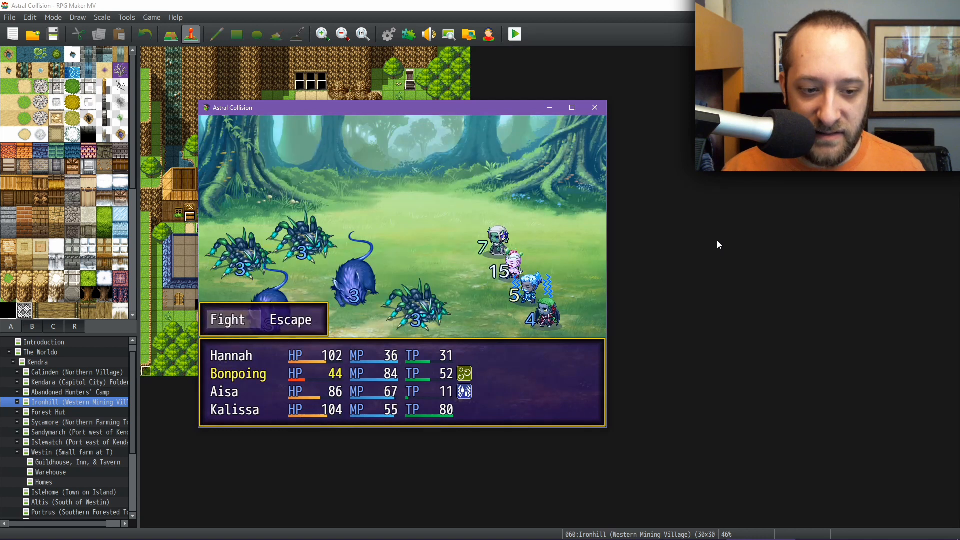
# Start the next battle round and compare the Druid's Second Wind, Piercing Winds and Exploding Vigor spells
pyautogui.press('Return')
pyautogui.press('Return')
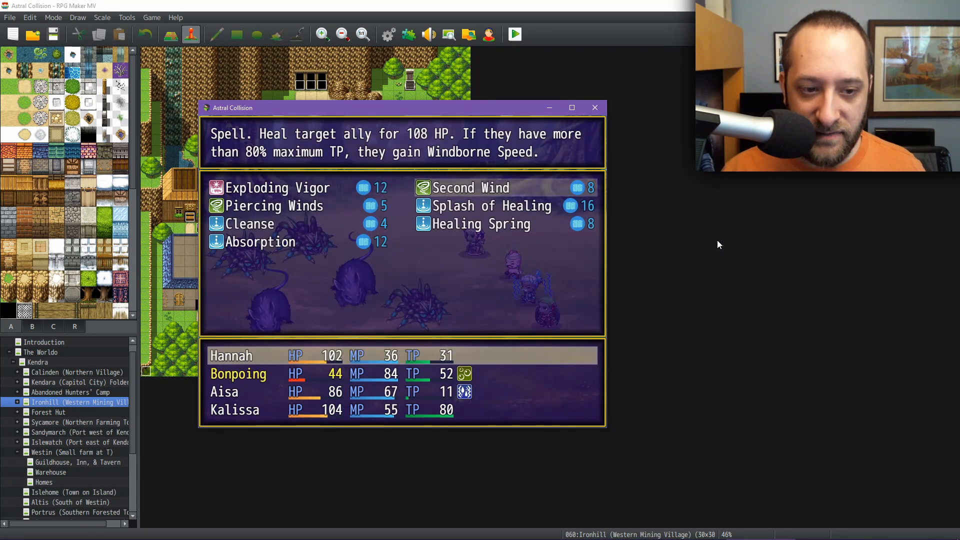
pyautogui.press('Down')
pyautogui.press('Left')
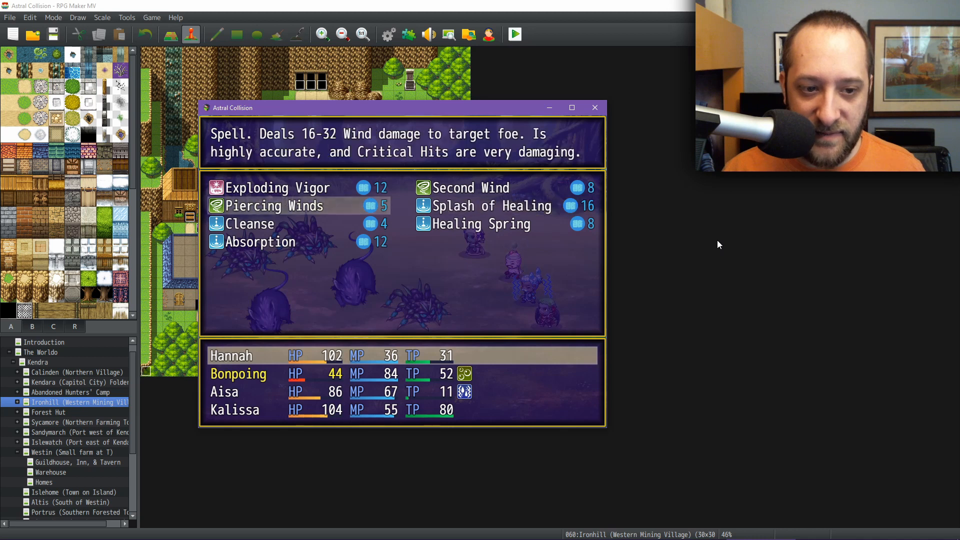
pyautogui.press('Up')
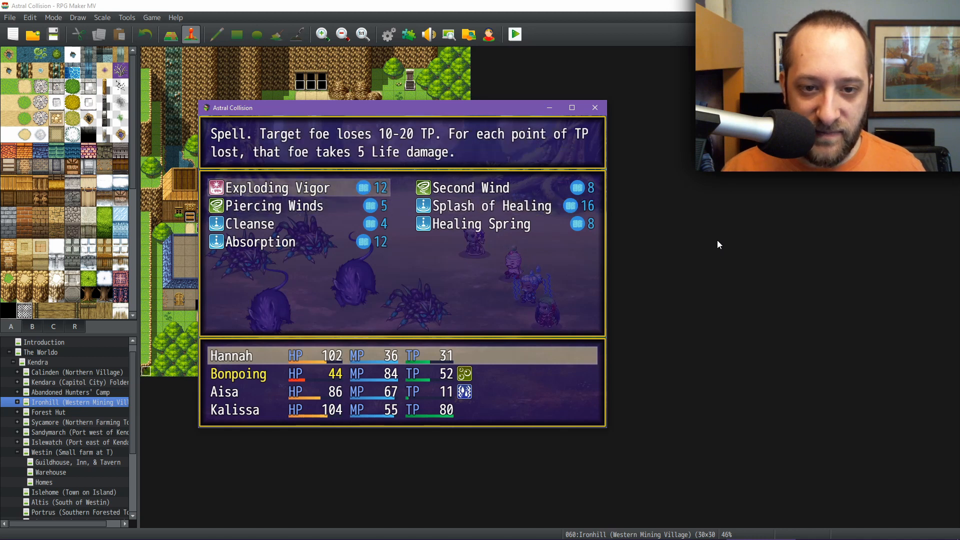
pyautogui.press('Right')
pyautogui.press('Down')
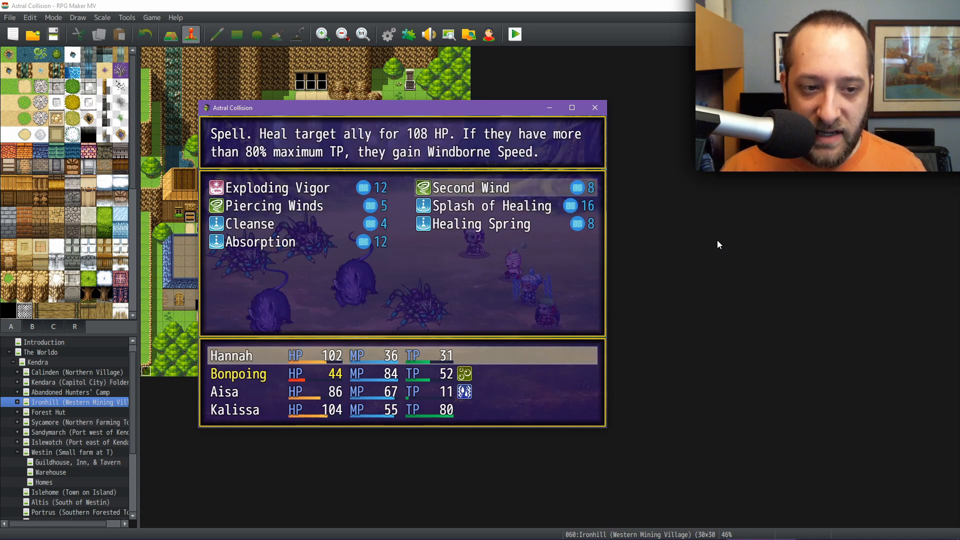
pyautogui.press('Left')
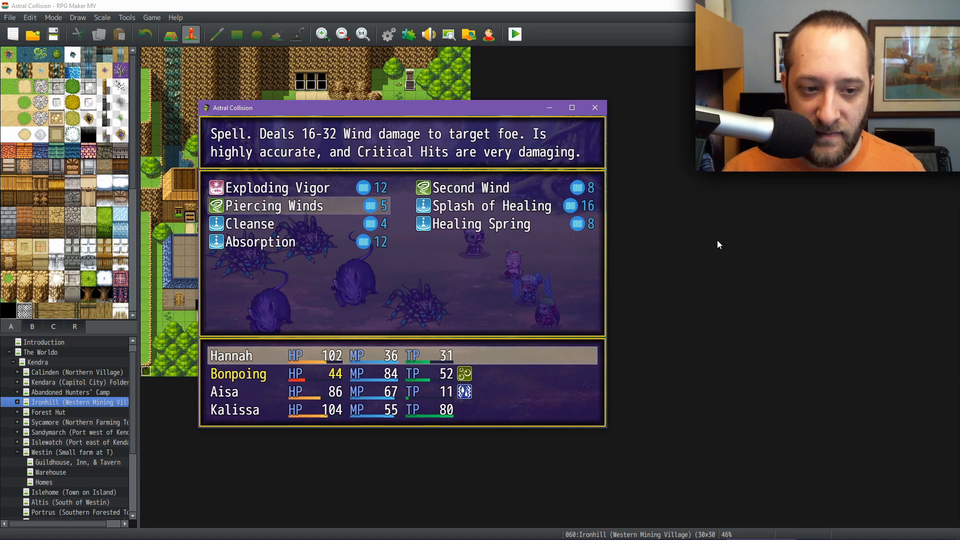
# Have the Druid cast Cleanse on the poisoned Berserker
pyautogui.press('Down')
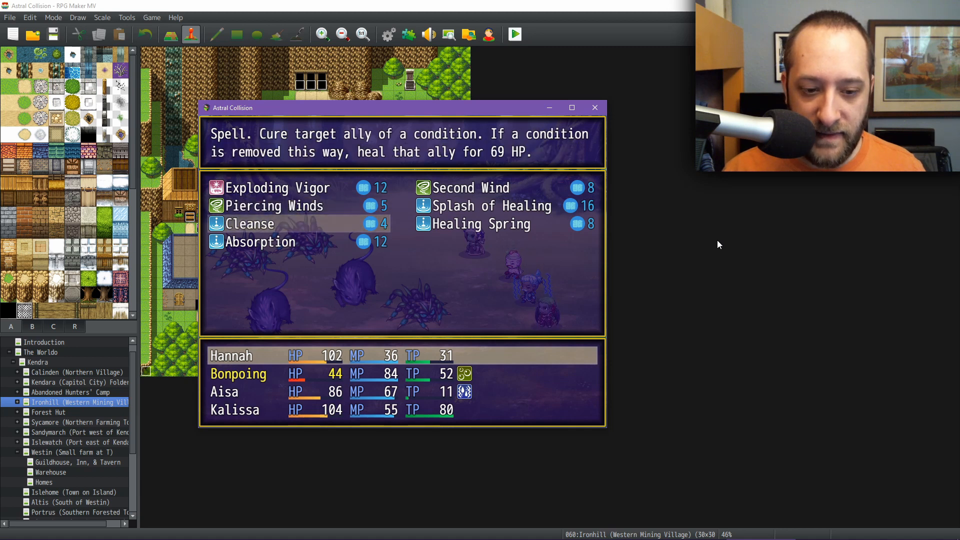
pyautogui.press('Return')
pyautogui.press('Down')
pyautogui.press('Down')
pyautogui.press('Up')
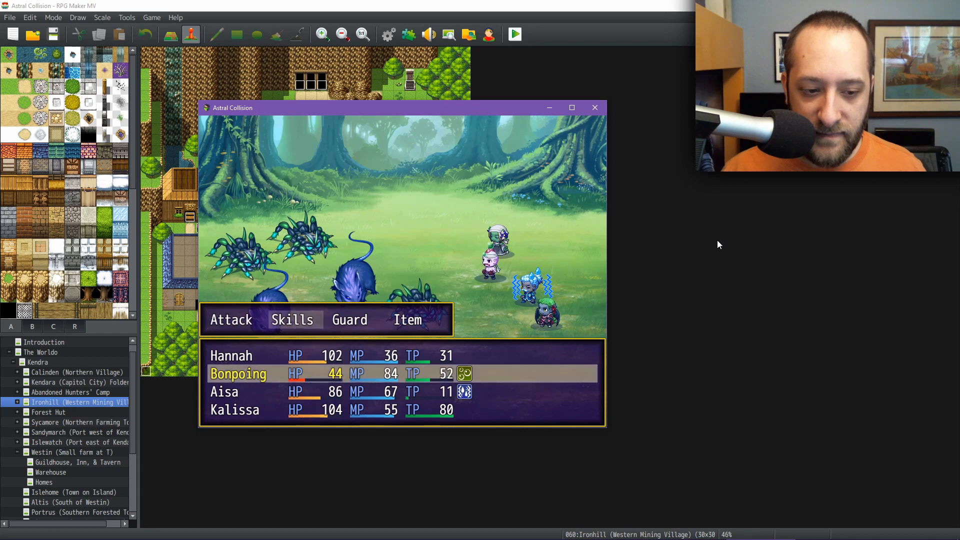
# Have the Berserker cast Showmanship on all enemies
pyautogui.press('Return')
pyautogui.press('Up')
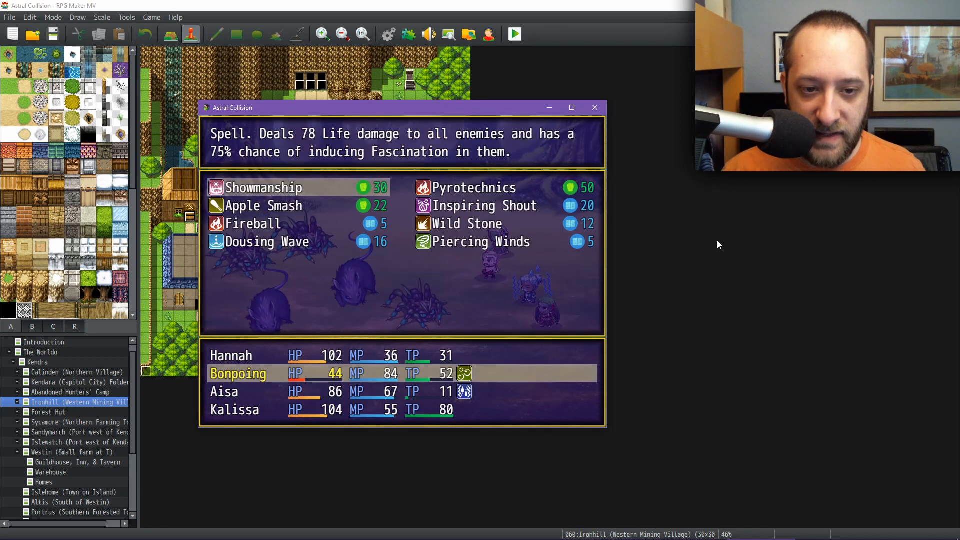
pyautogui.press('Return')
# Compare the Blizzagus's Icy Breath and Healing Spring, and order Icy Breath on a Forest Spider
pyautogui.press('Return')
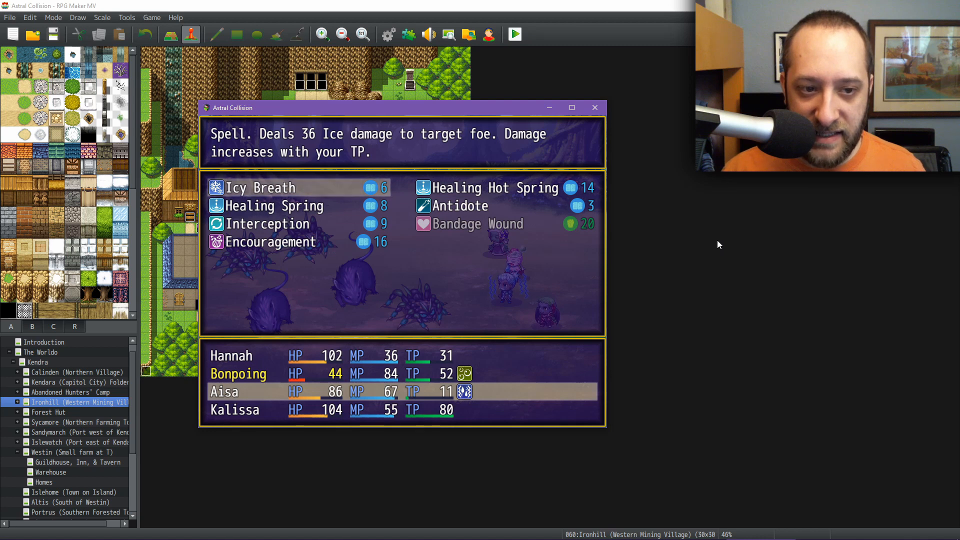
pyautogui.press('Down')
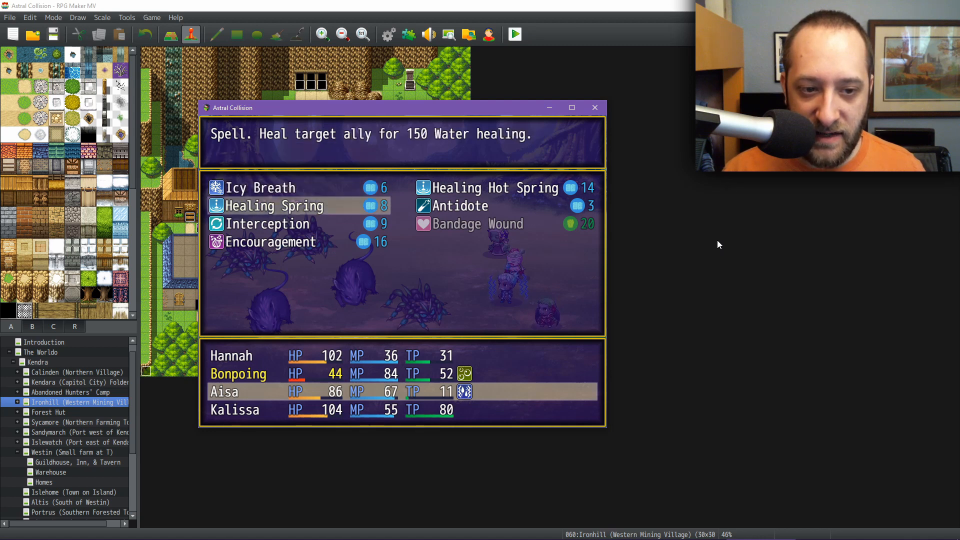
pyautogui.press('Up')
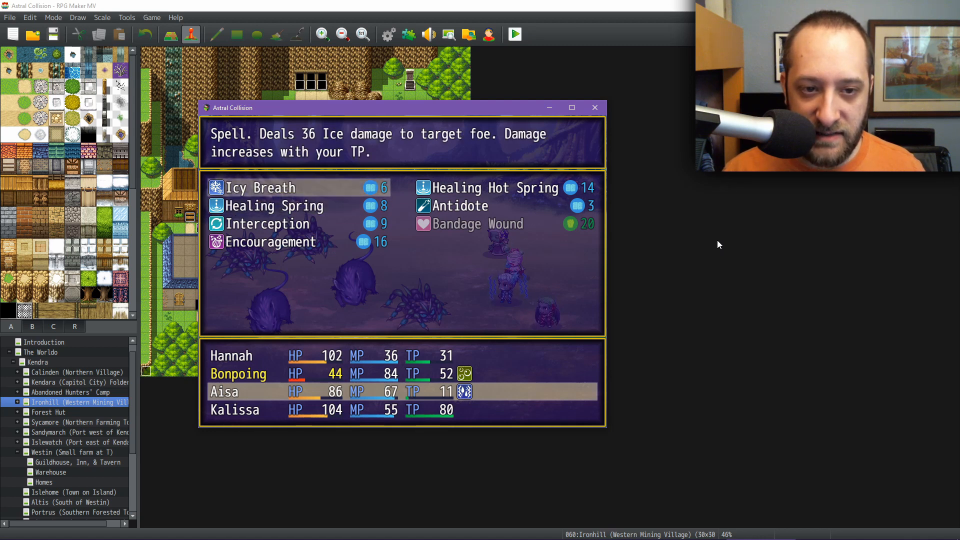
pyautogui.press('Return')
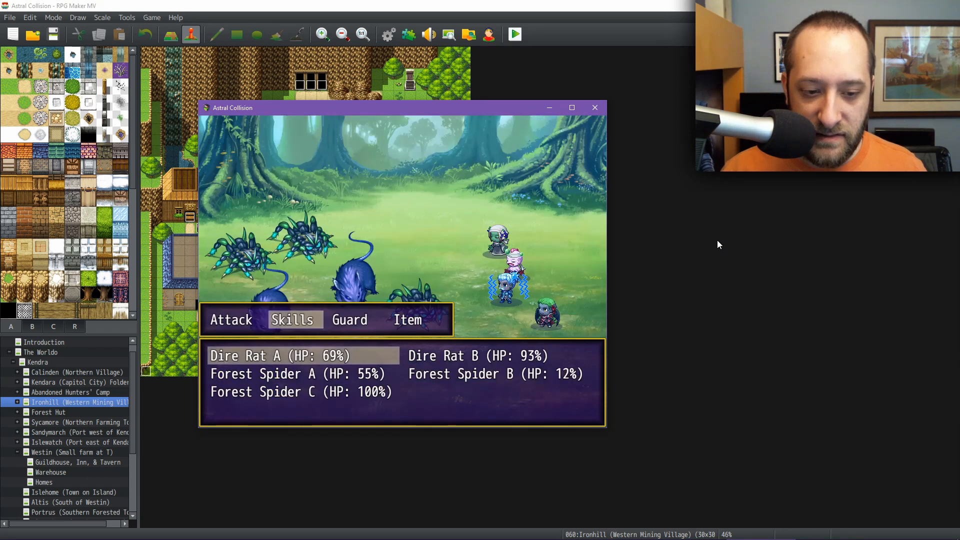
pyautogui.press('Down')
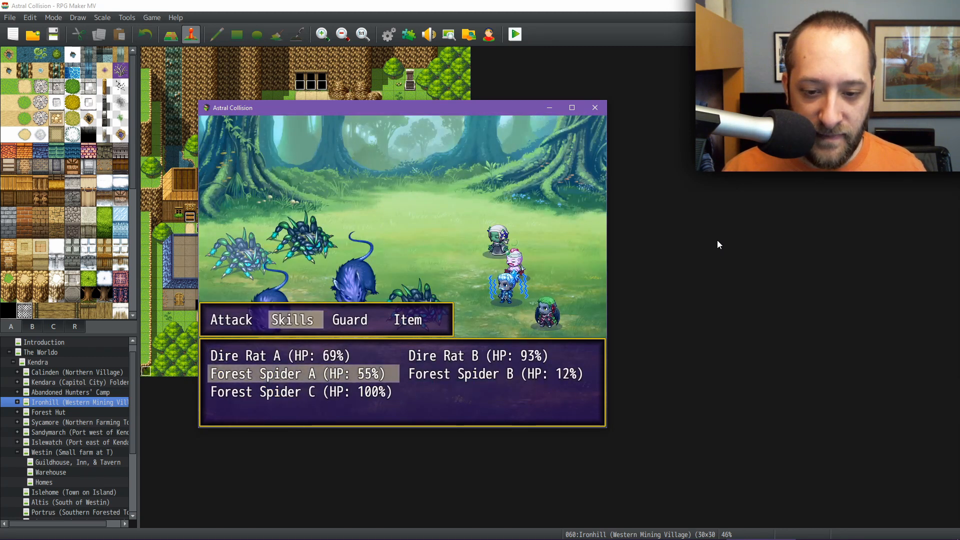
pyautogui.press('Right')
pyautogui.press('Left')
pyautogui.press('Return')
# Have the Warmage use Reckless Bash on Forest Spider C and run the battle round
pyautogui.press('Right')
pyautogui.press('Return')
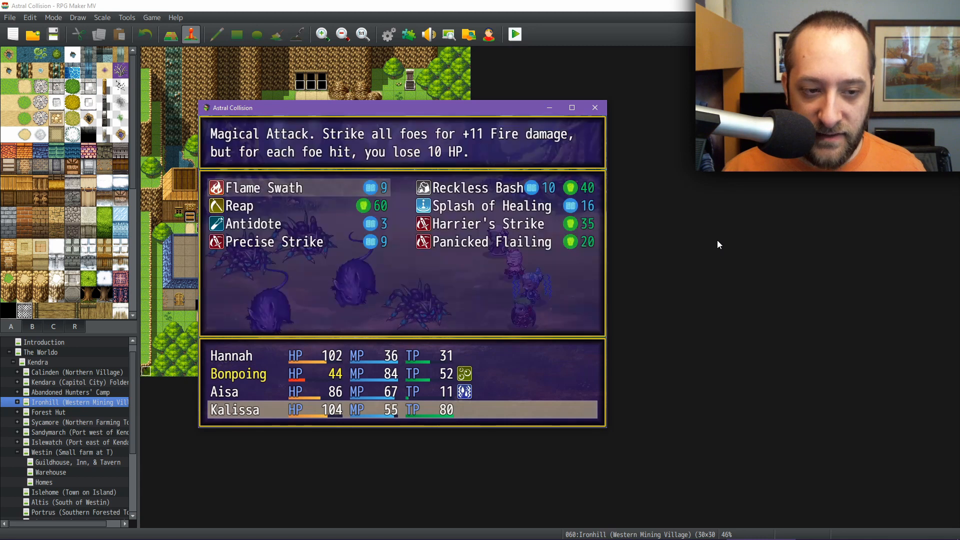
pyautogui.press('Right')
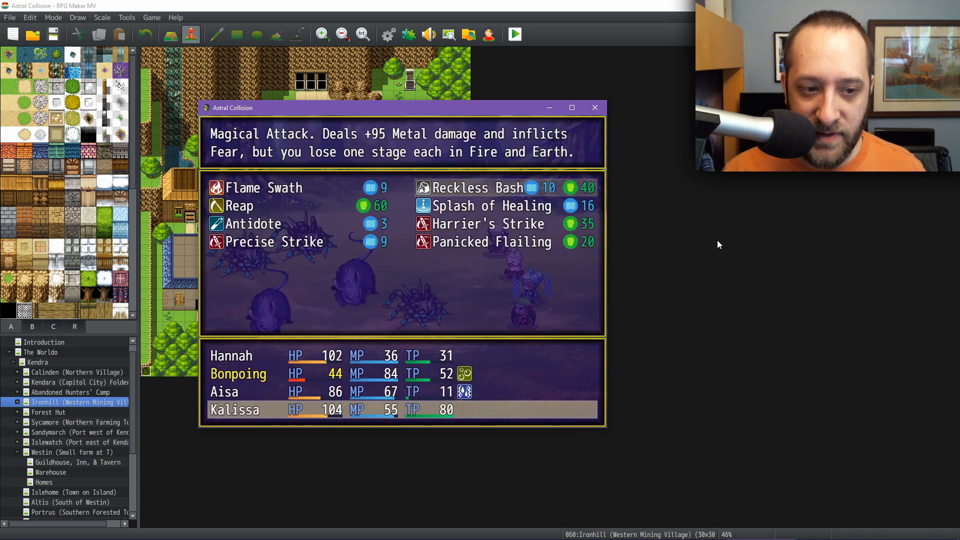
pyautogui.press('Return')
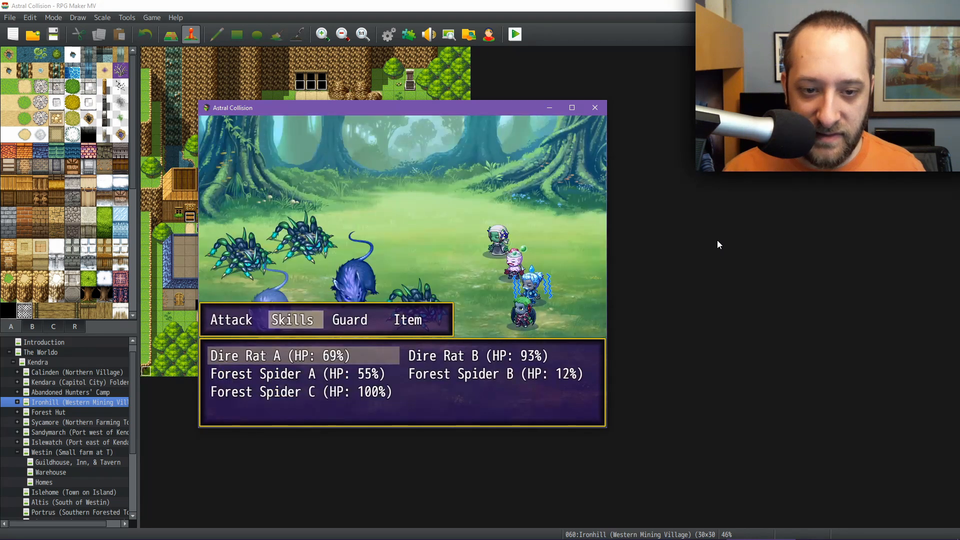
pyautogui.press('Down')
pyautogui.press('Down')
pyautogui.press('Return')
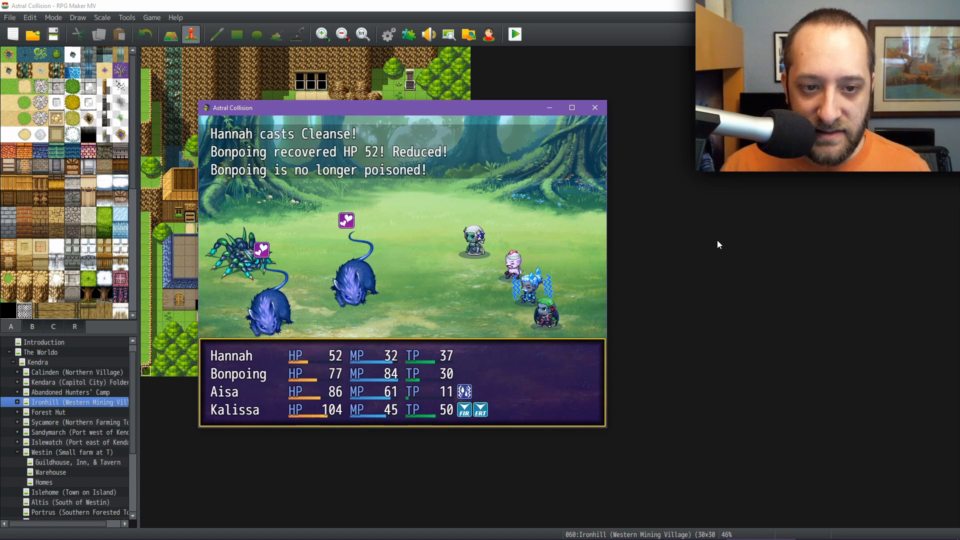
# Start another round and have the Druid cast Splash of Healing on all allies
pyautogui.press('Return')
pyautogui.press('Right')
pyautogui.press('Return')
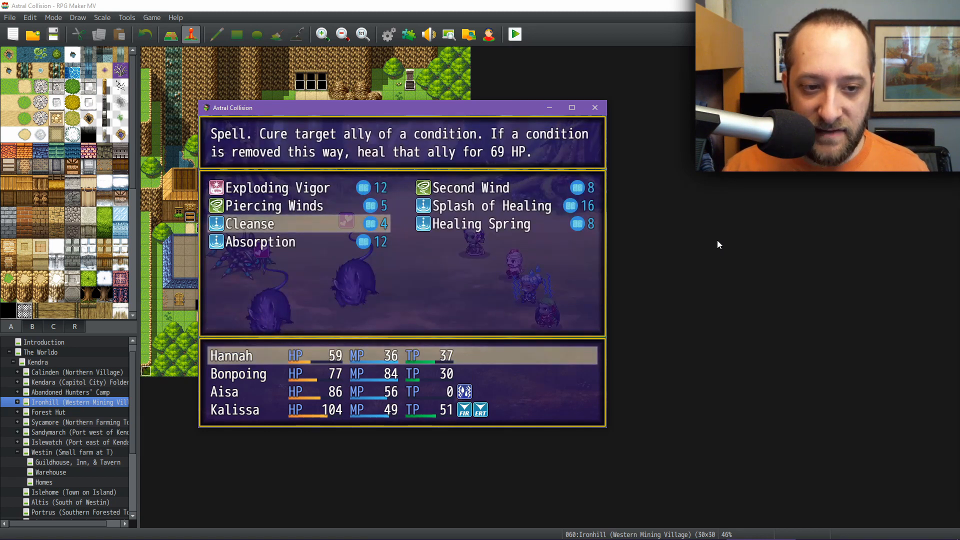
pyautogui.press('Right')
pyautogui.press('Up')
pyautogui.press('Return')
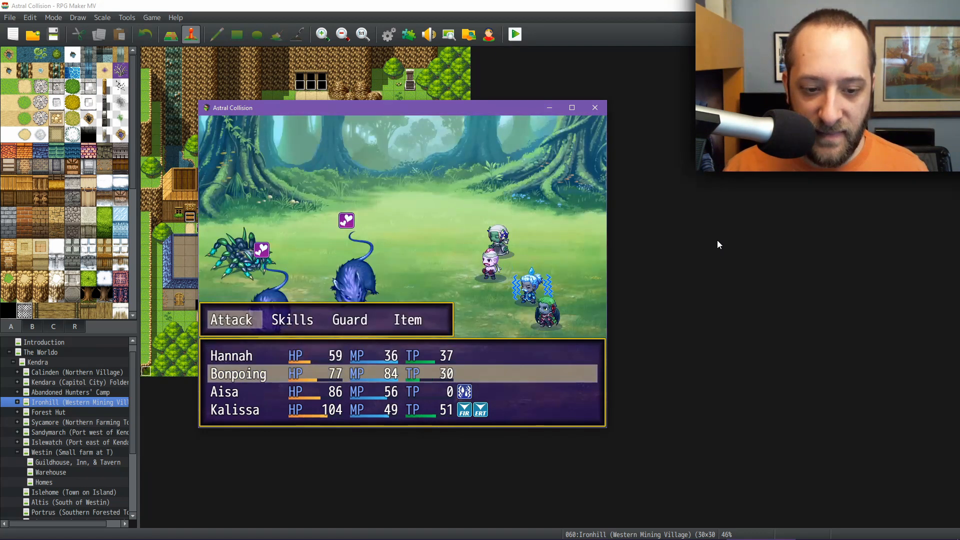
# Order the Berserker to cast Showmanship on all remaining enemies again
pyautogui.press('Right')
pyautogui.press('Return')
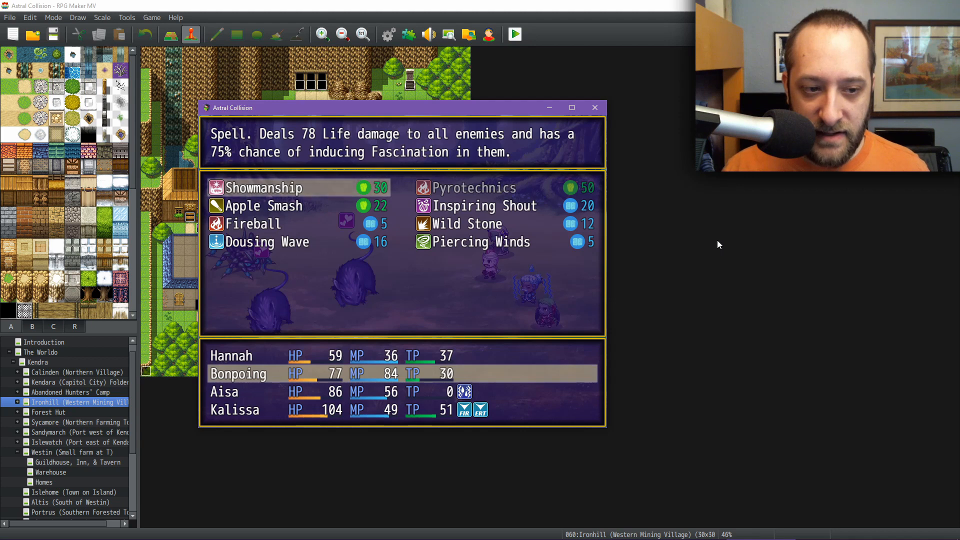
pyautogui.press('Return')
# Back out of Icy Breath for the Blizzagus and use Encouragement on the allies instead
pyautogui.press('Right')
pyautogui.press('Return')
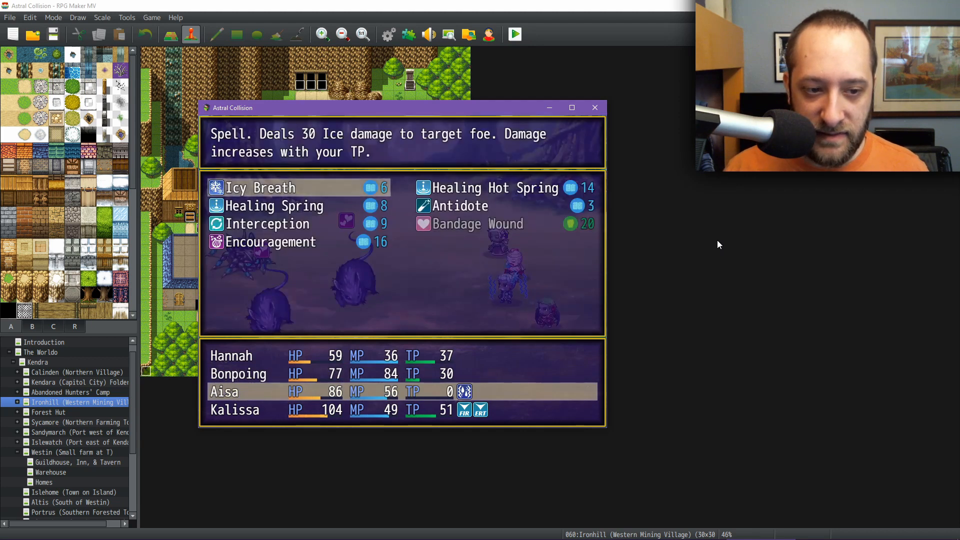
pyautogui.press('Return')
pyautogui.press('Escape')
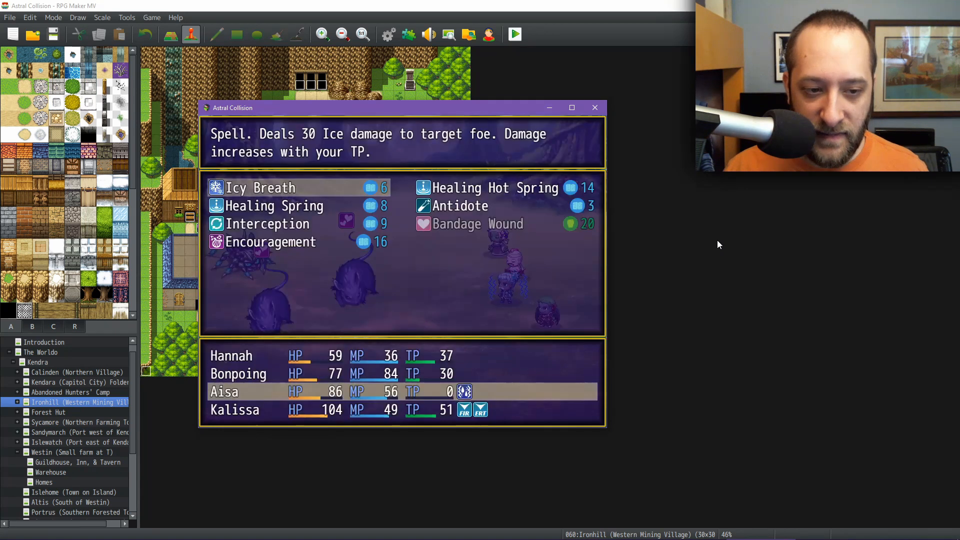
pyautogui.press('Down')
pyautogui.press('Down')
pyautogui.press('Down')
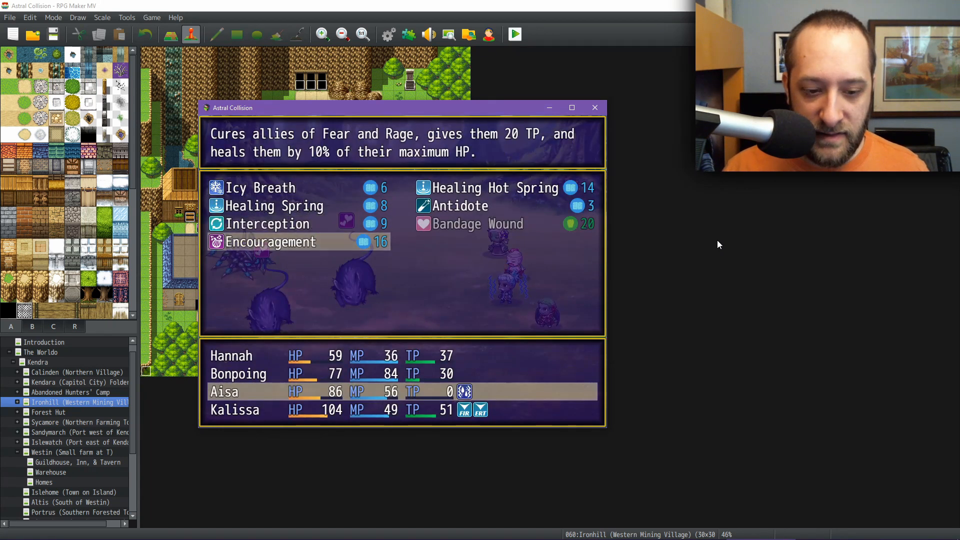
pyautogui.press('Return')
# Compare the Warmage's attack skills, order Harrier's Strike on Forest Spider A and run the round
pyautogui.press('Return')
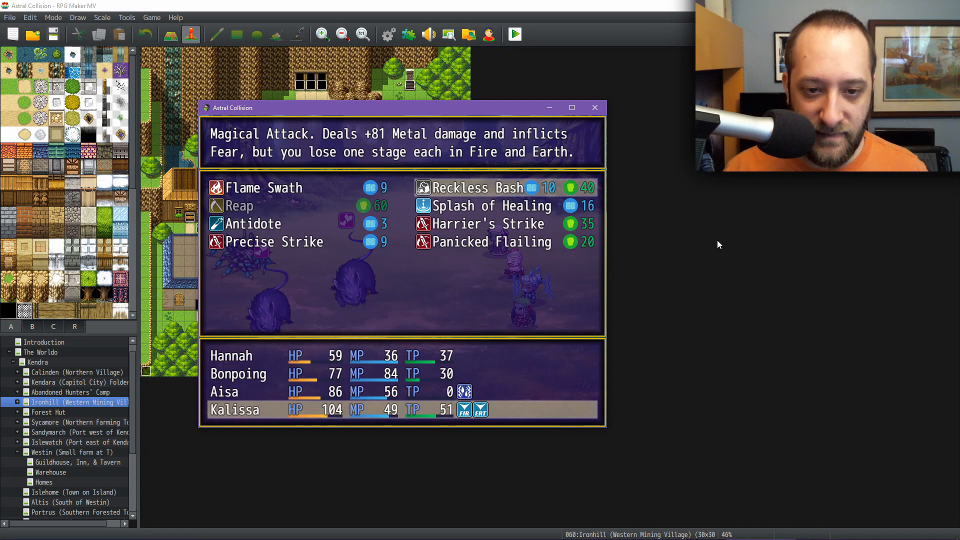
pyautogui.press('Down')
pyautogui.press('Down')
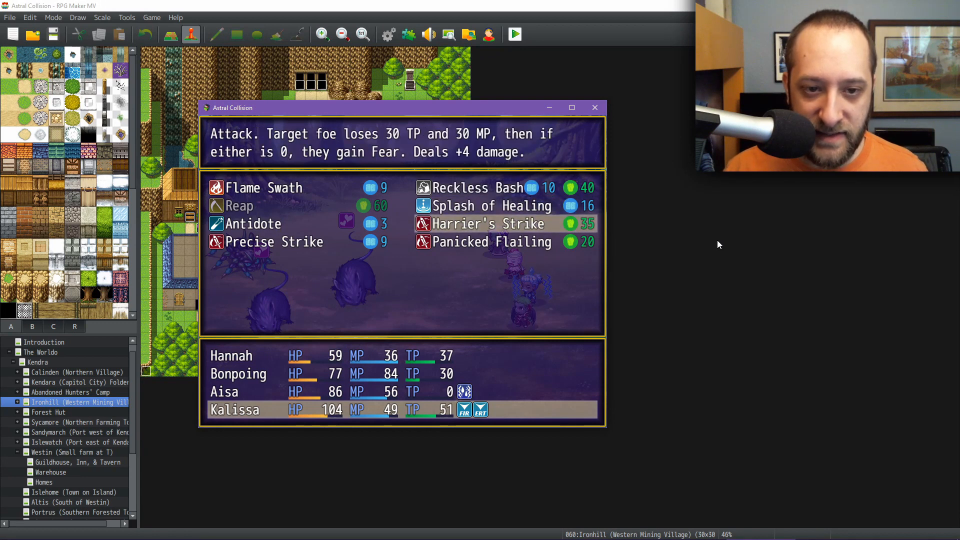
pyautogui.press('Down')
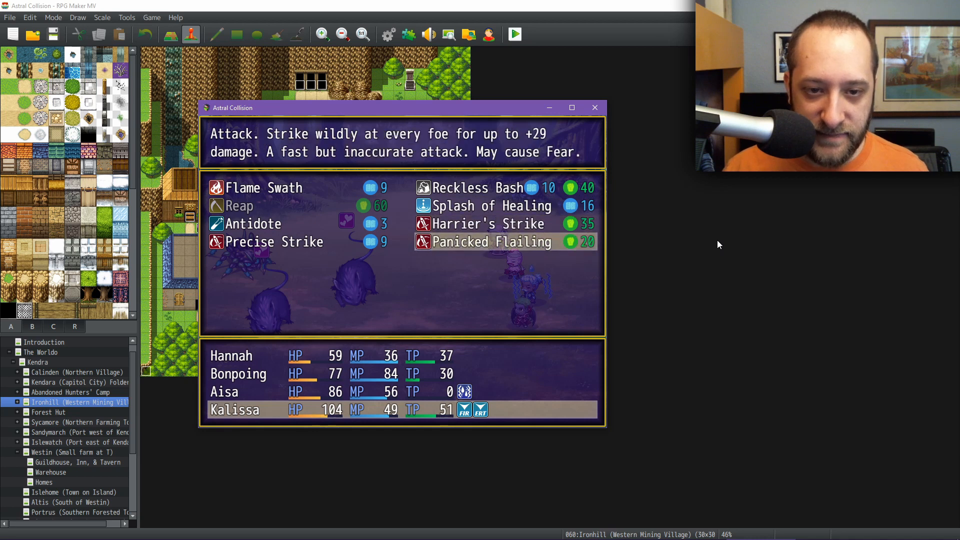
pyautogui.press('Left')
pyautogui.press('Right')
pyautogui.press('Up')
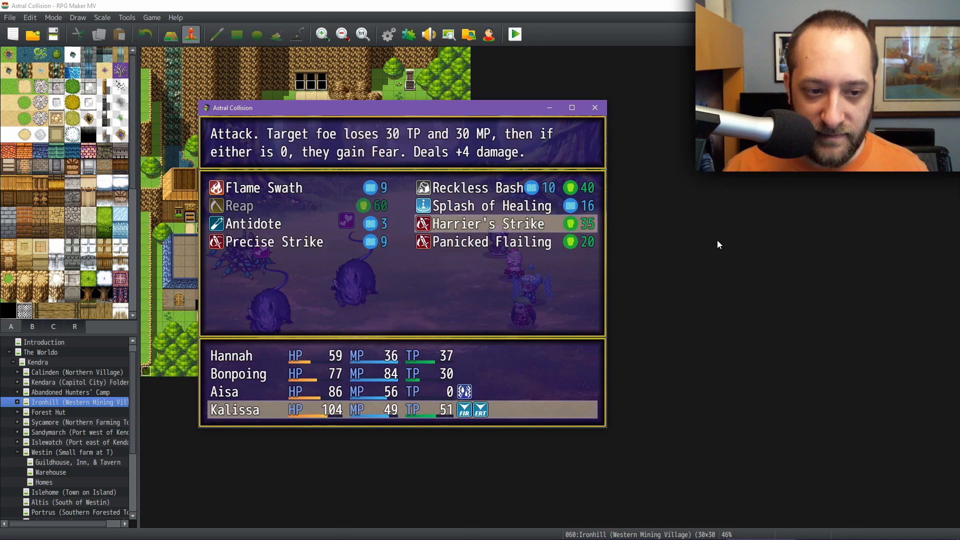
pyautogui.press('Return')
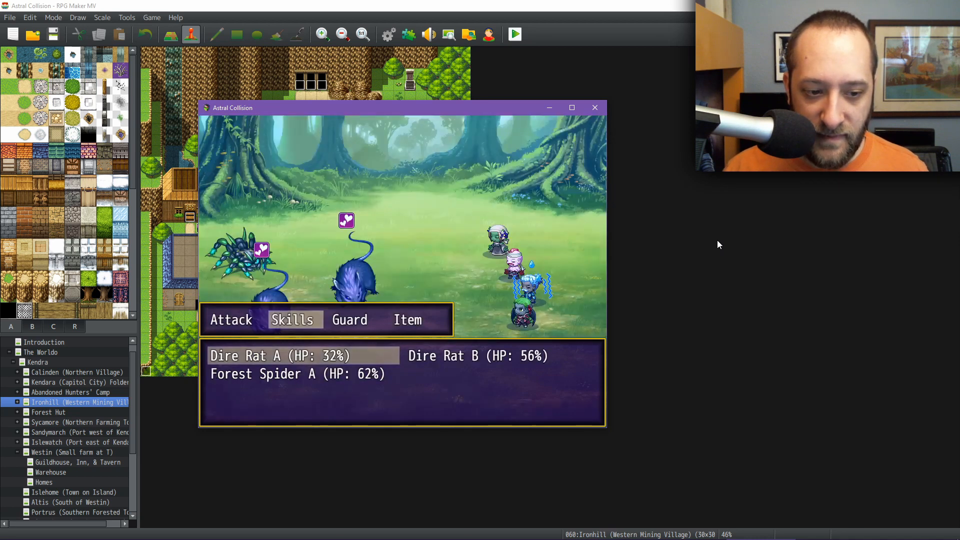
pyautogui.press('Down')
pyautogui.press('Return')
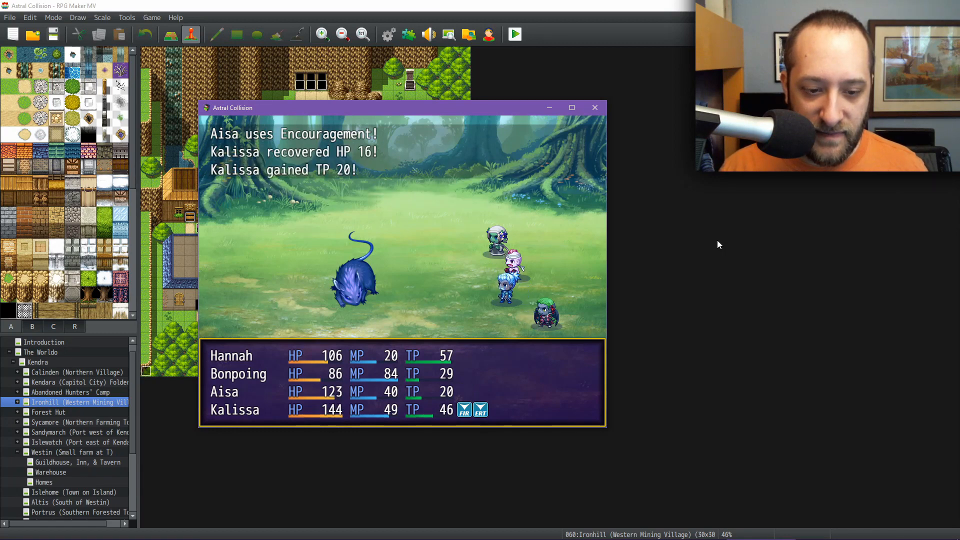
# Start a new round and compare the Druid's Splash of Healing, Cleanse, Healing Spring and Second Wind spells
pyautogui.press('Return')
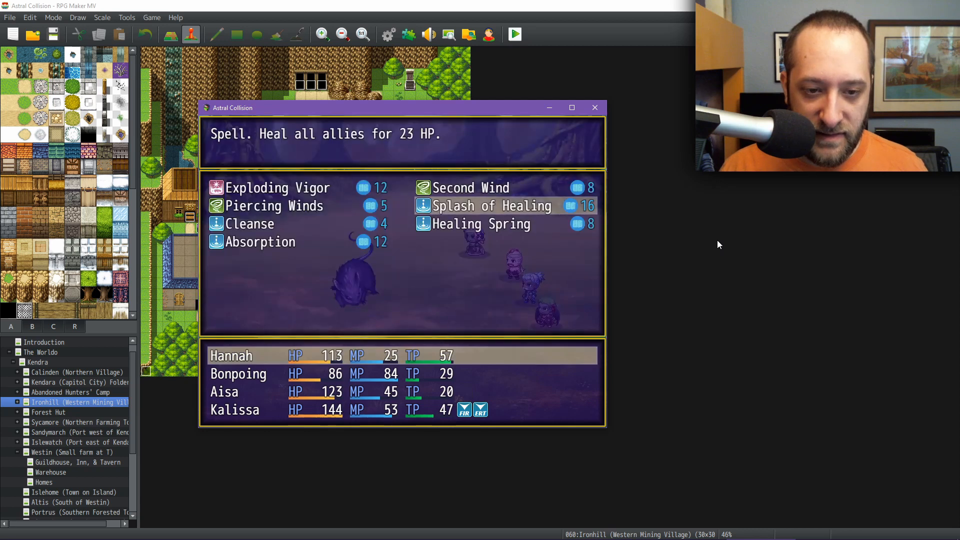
pyautogui.press('Left')
pyautogui.press('Down')
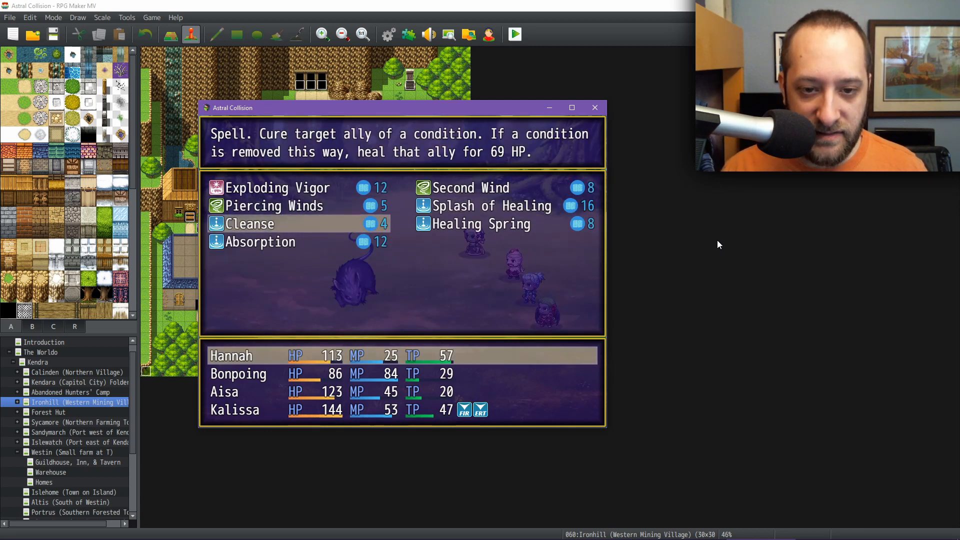
pyautogui.press('Right')
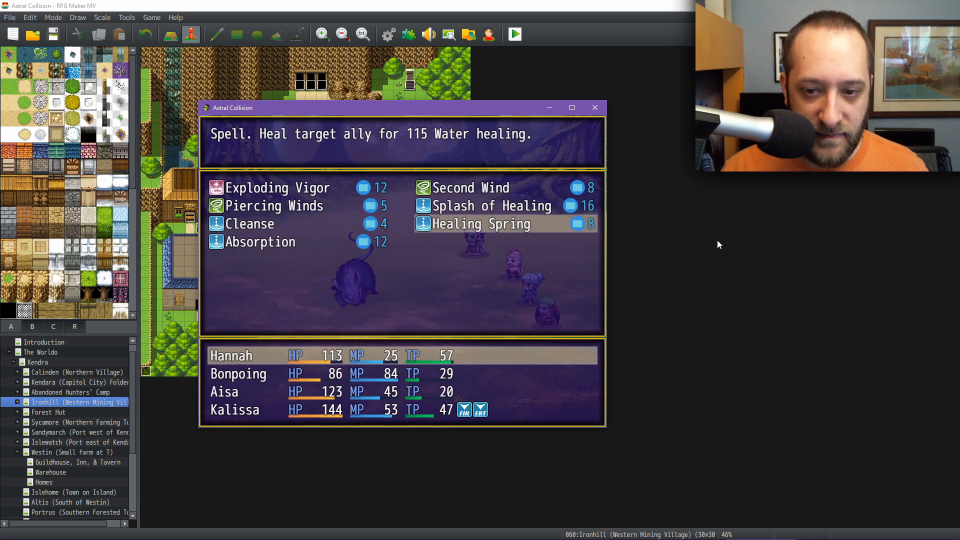
pyautogui.press('Up')
pyautogui.press('Up')
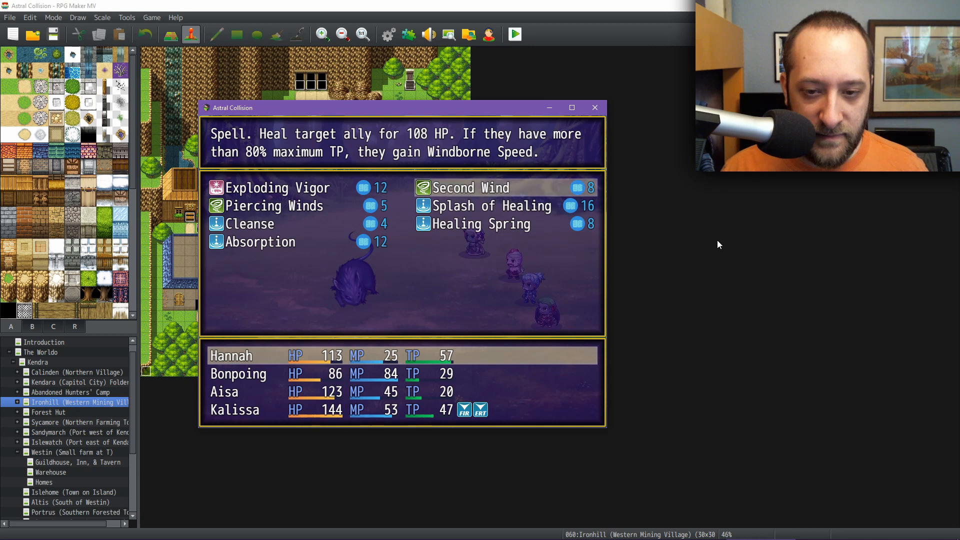
# Leave the Druid's spell list and give the Druid and the Berserker their orders for the round
pyautogui.press('Escape')
pyautogui.press('Escape')
pyautogui.press('Escape')
pyautogui.press('Return')
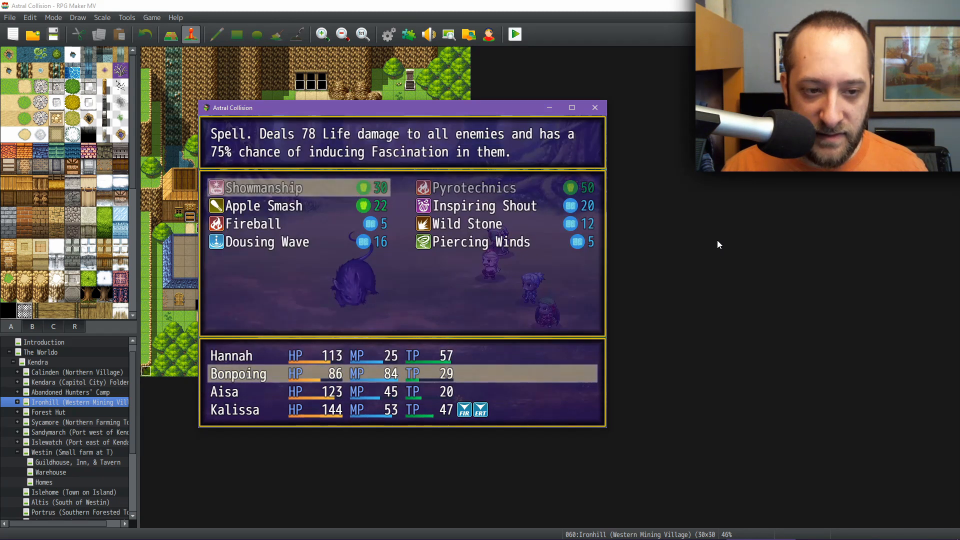
pyautogui.press('Return')
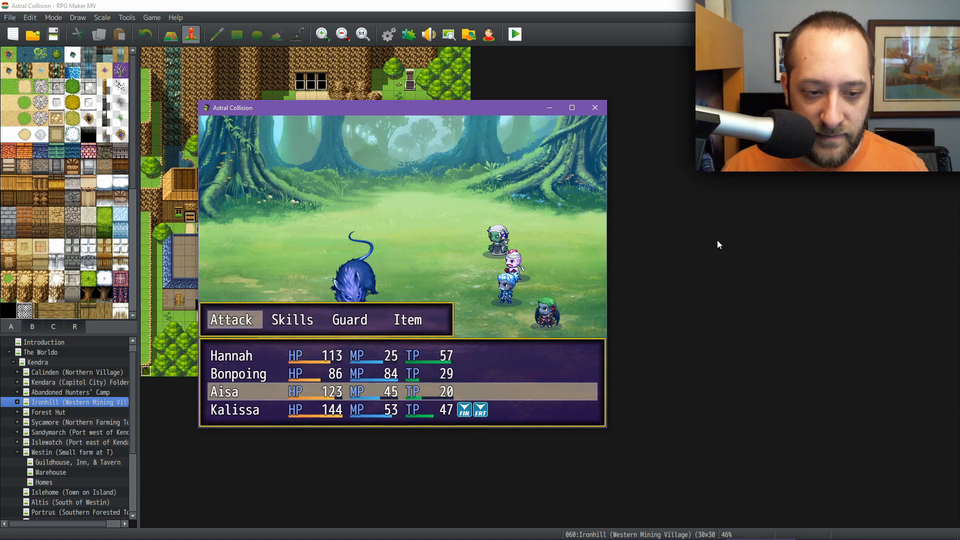
# Order the Blizzagus and the Warmage to attack the remaining enemy, run the round and dismiss the end of the battle
pyautogui.press('Return')
pyautogui.press('Return')
pyautogui.press('Return')
pyautogui.press('Return')
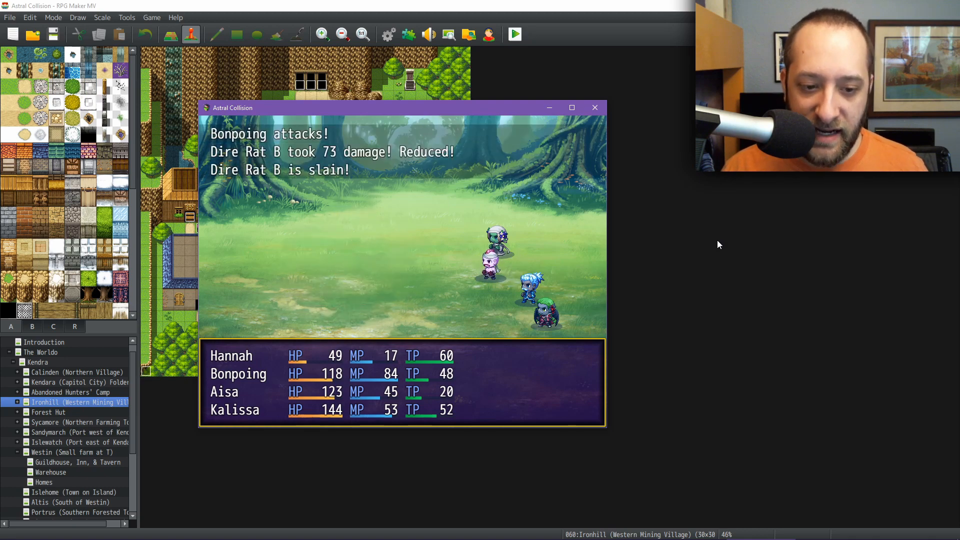
pyautogui.press('Return')
pyautogui.press('Return')
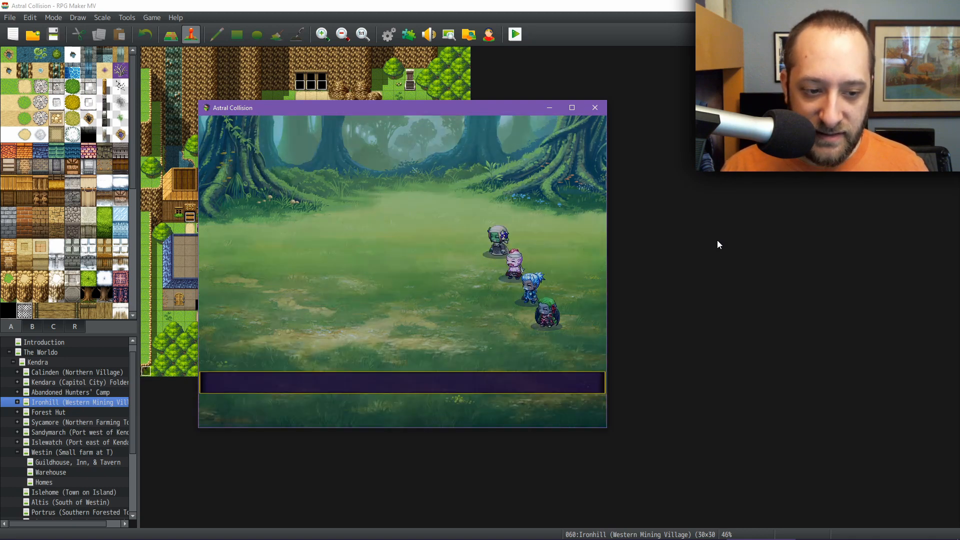
# Check which replacement weapons the Warmage has available for the equipped Adventurer's Scythe, and return to the world map
pyautogui.press('Escape')
pyautogui.press('Down')
pyautogui.press('Down')
pyautogui.press('Return')
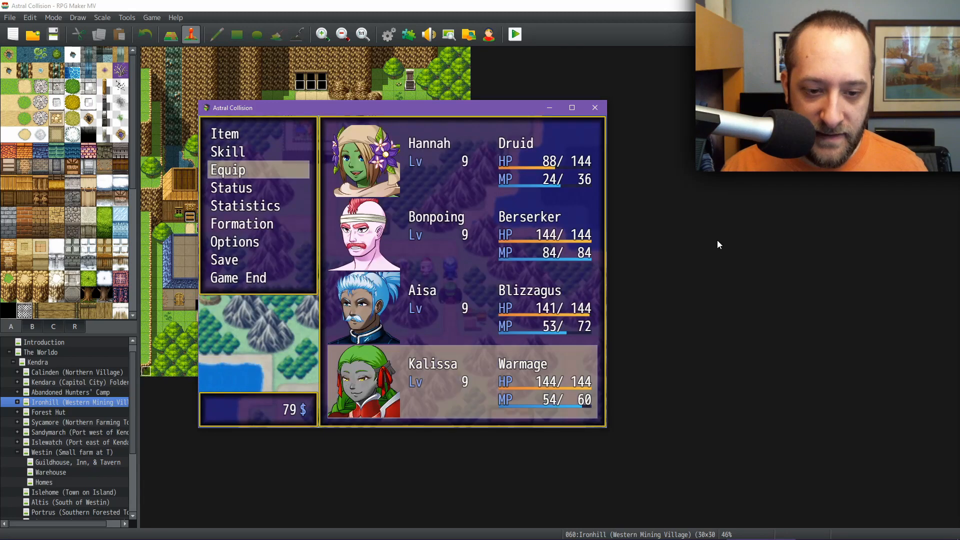
pyautogui.press('Return')
pyautogui.press('Return')
pyautogui.press('Return')
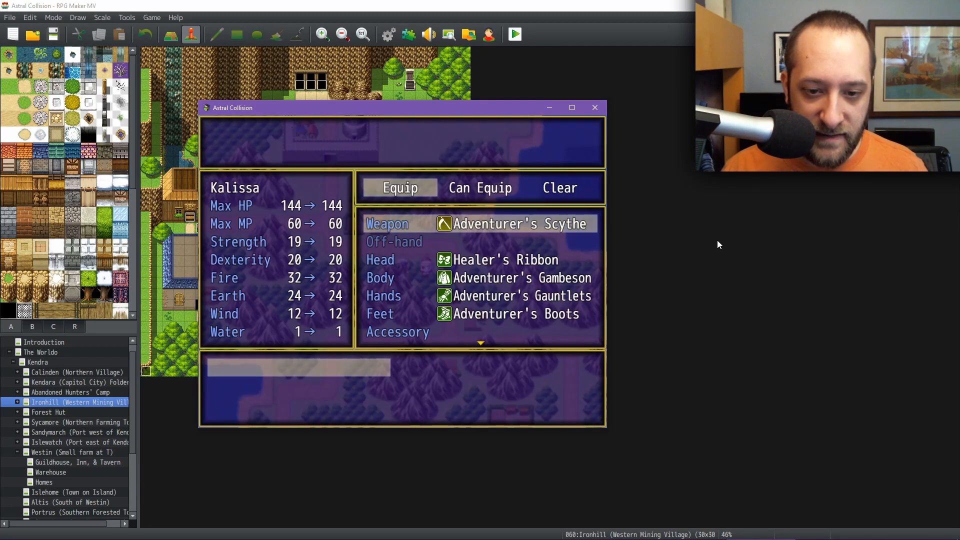
pyautogui.press('Escape')
pyautogui.press('Escape')
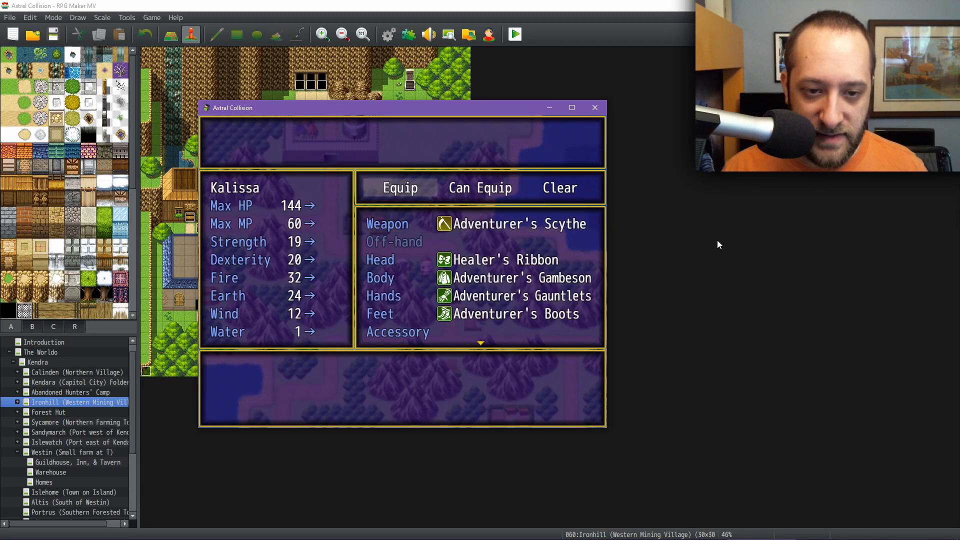
pyautogui.press('Escape')
pyautogui.press('Escape')
# Walk the party north-west along the world map road, visit the save screen on the way, and enter Sycamore Farmsteads
pyautogui.press('Up')
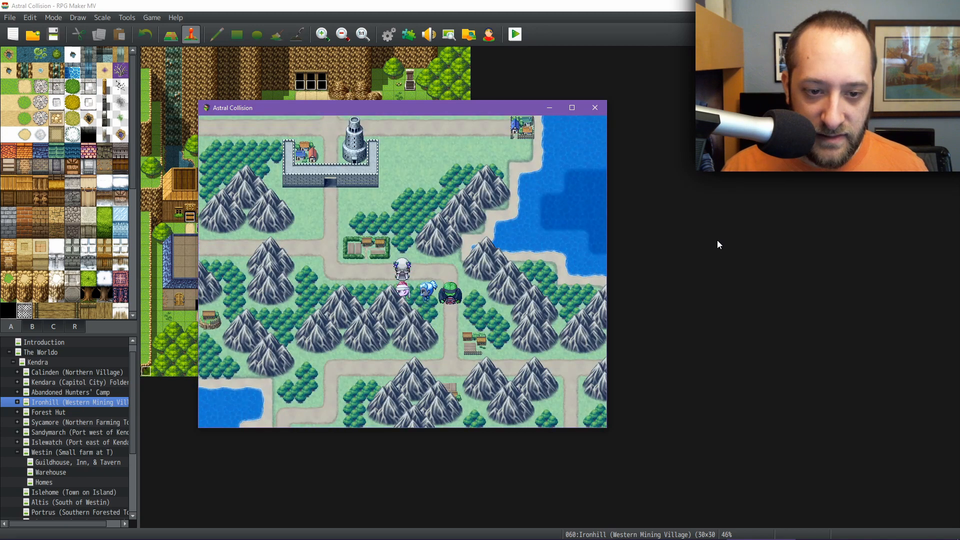
pyautogui.press('Left')
pyautogui.press('Left')
pyautogui.press('Left')
pyautogui.press('Up')
pyautogui.press('Escape')
pyautogui.press('Up')
pyautogui.press('Up')
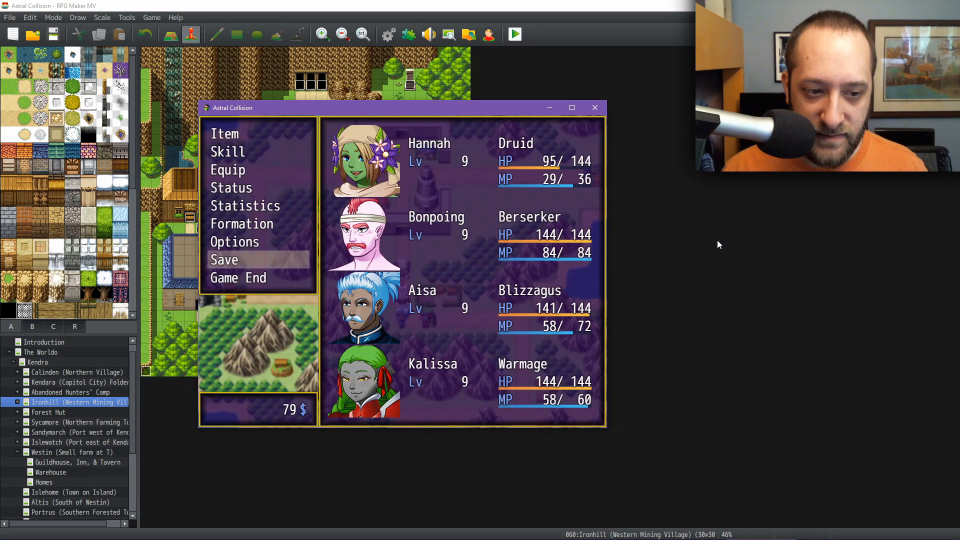
pyautogui.press('Return')
pyautogui.press('Escape')
pyautogui.press('Escape')
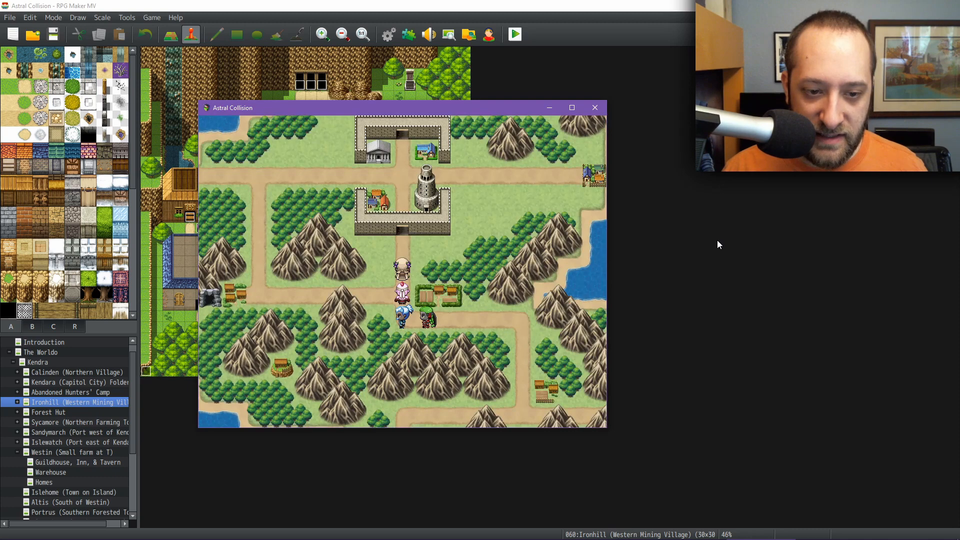
pyautogui.press('Right')
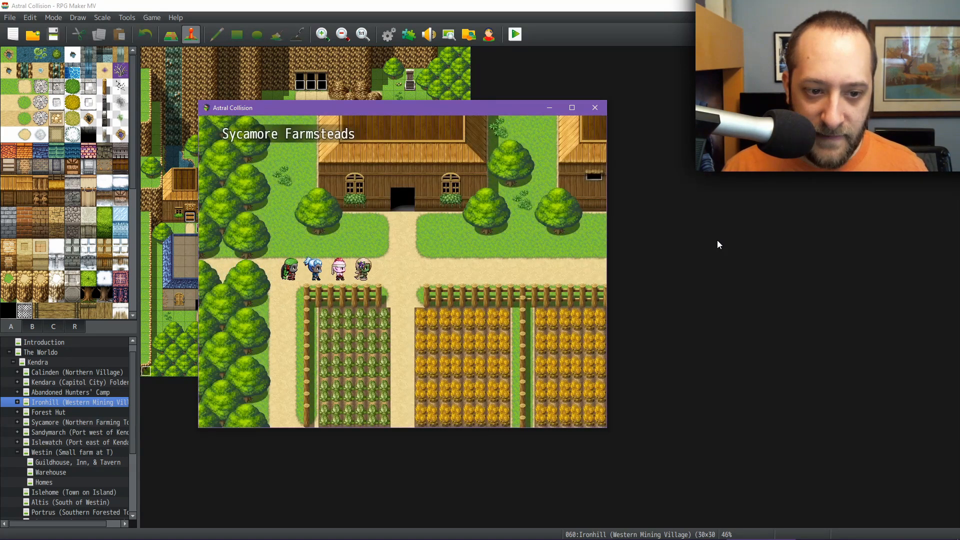
# Review the list of equipment types the Warmage can use and return to the village
pyautogui.press('Escape')
pyautogui.press('Down')
pyautogui.press('Down')
pyautogui.press('Return')
pyautogui.press('Return')
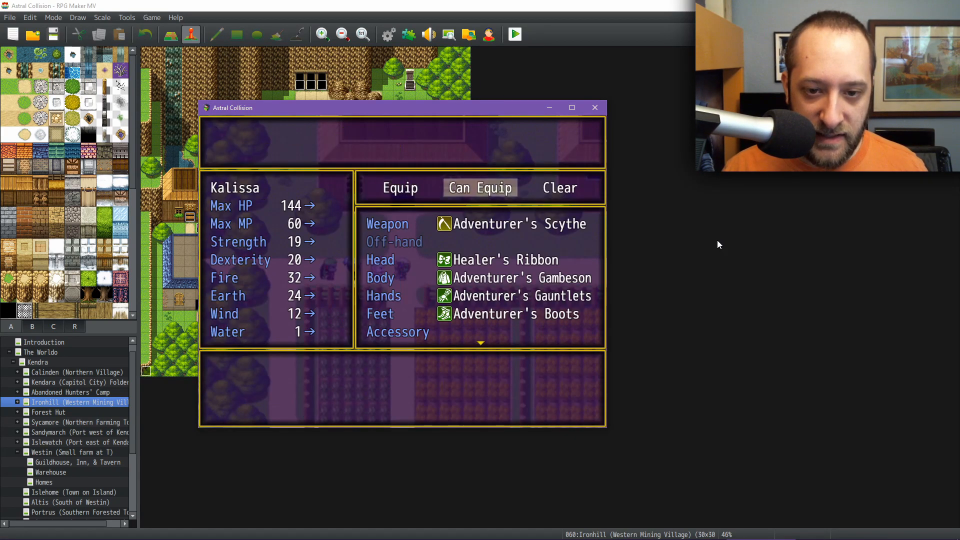
pyautogui.press('Return')
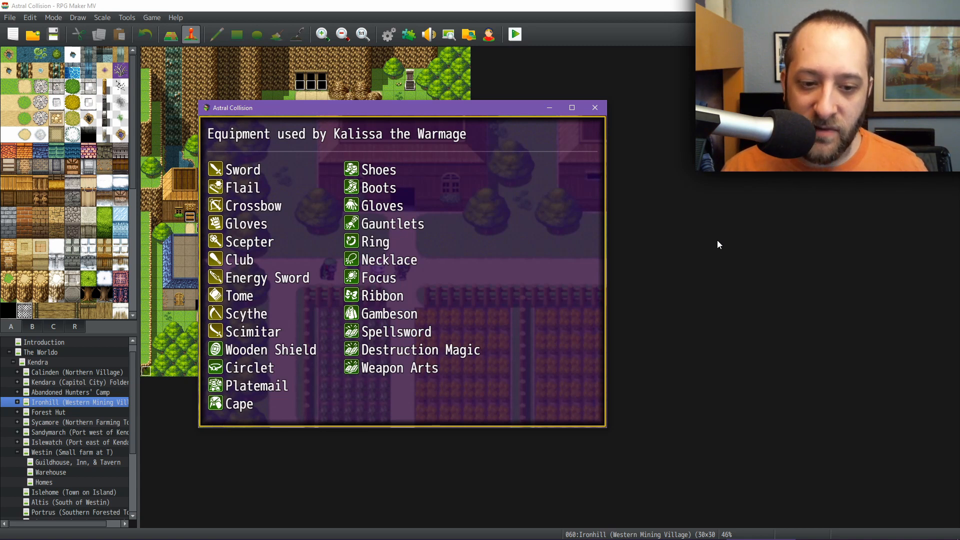
pyautogui.press('Escape')
pyautogui.press('Escape')
pyautogui.press('Escape')
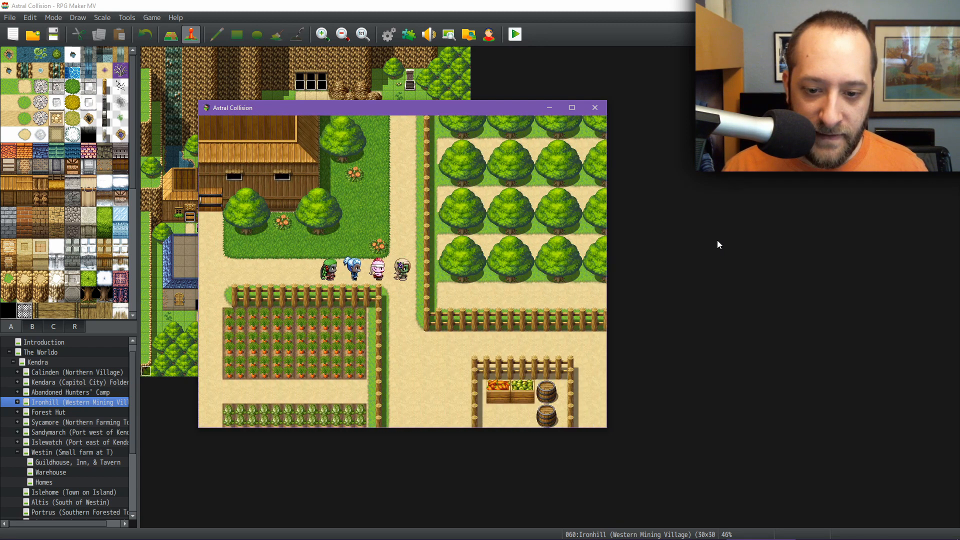
# Walk the party through the farmsteads, past the fruit stall, to the area beside the stone monument
pyautogui.press('Down')
pyautogui.press('Right')
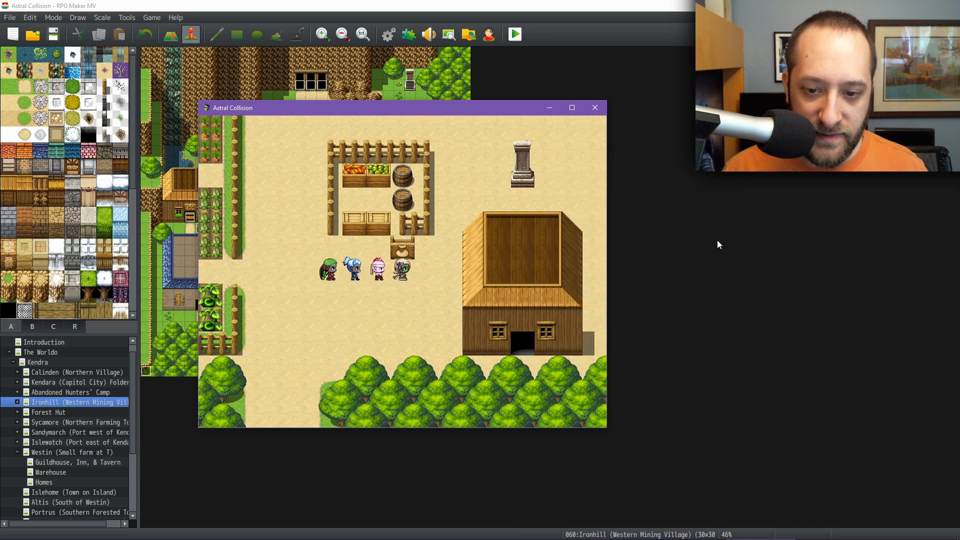
pyautogui.press('Up')
# Open The Mystical Journal from the party's key items
pyautogui.press('Escape')
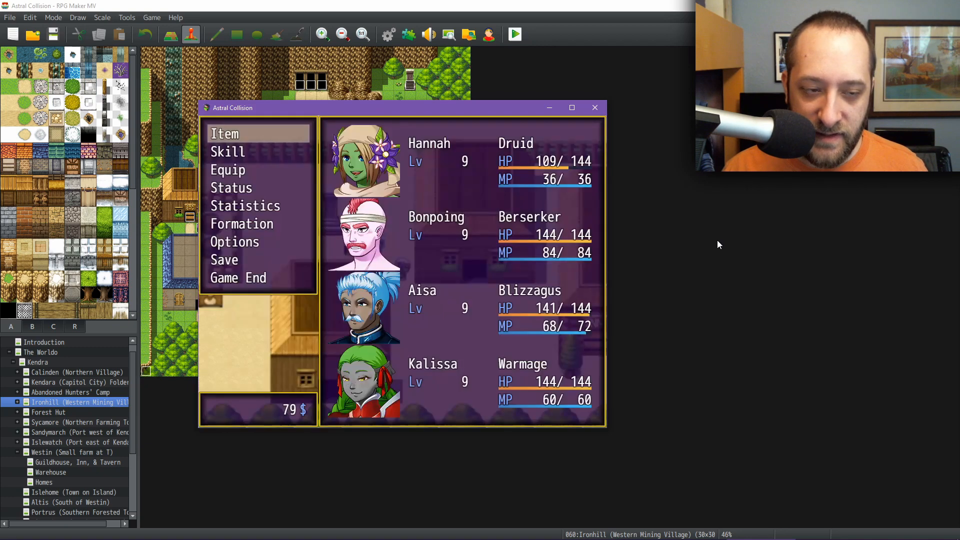
pyautogui.press('Return')
pyautogui.press('Left')
pyautogui.press('Return')
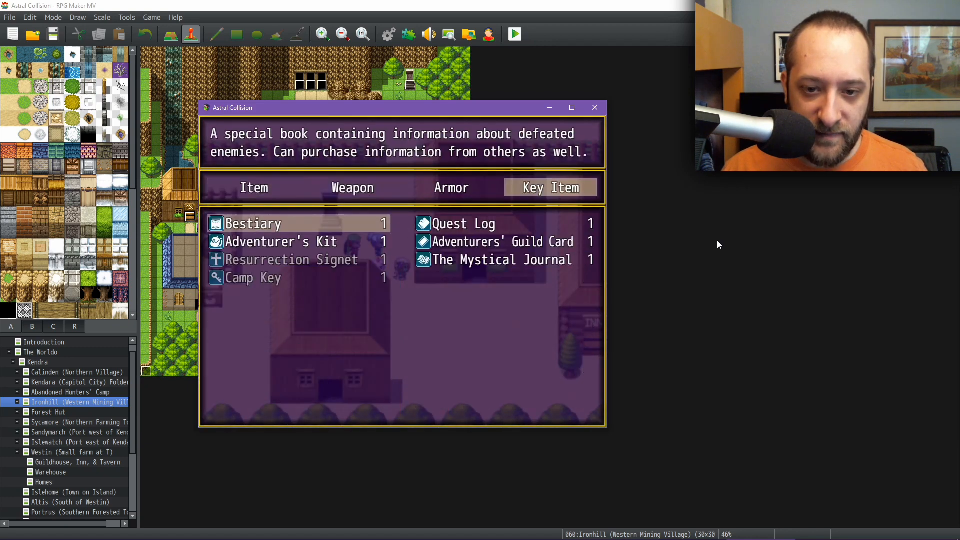
pyautogui.press('Right')
pyautogui.press('Down')
pyautogui.press('Down')
pyautogui.press('Return')
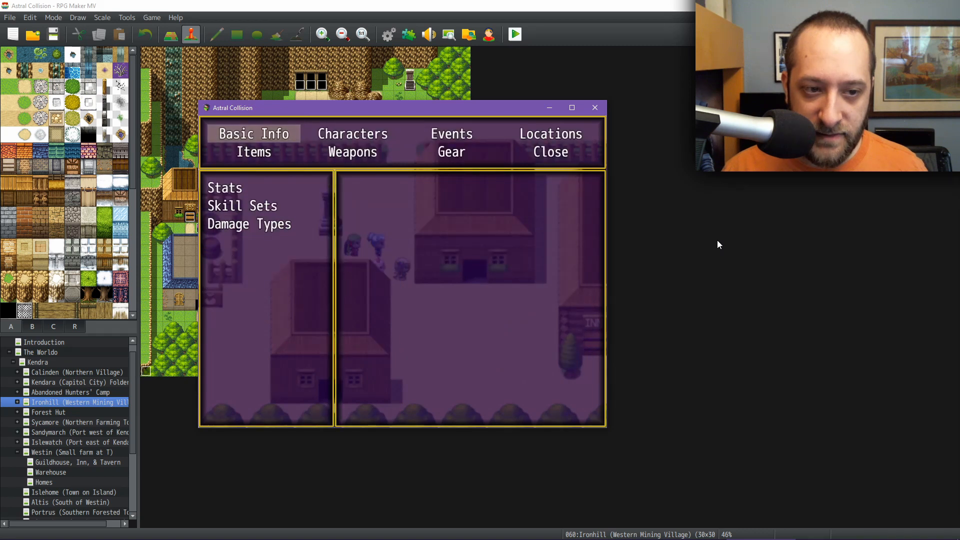
# Read the journal's Events entry "What are the Divine Monuments?" and leave the journal
pyautogui.press('Down')
pyautogui.press('Right')
pyautogui.press('Up')
pyautogui.press('Right')
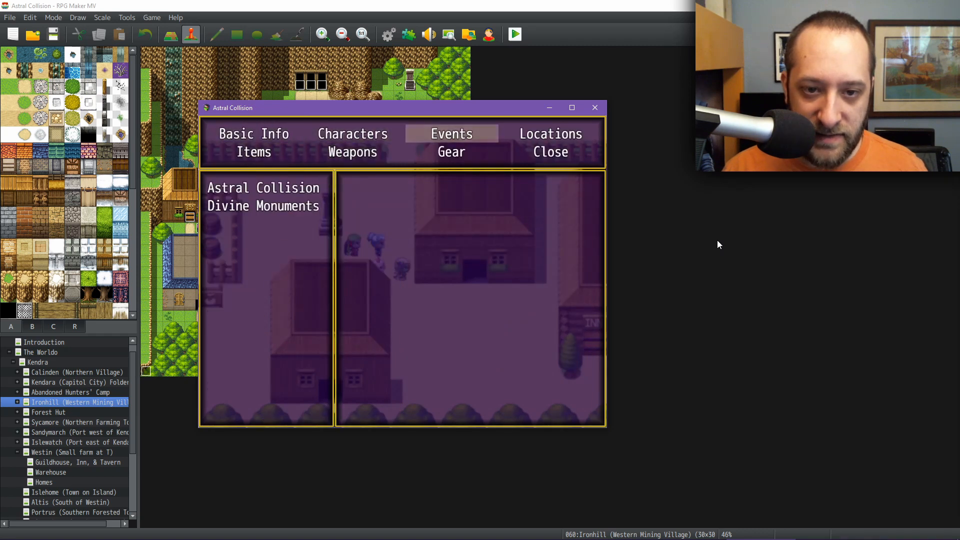
pyautogui.press('Return')
pyautogui.press('Down')
pyautogui.press('Return')
pyautogui.press('Return')
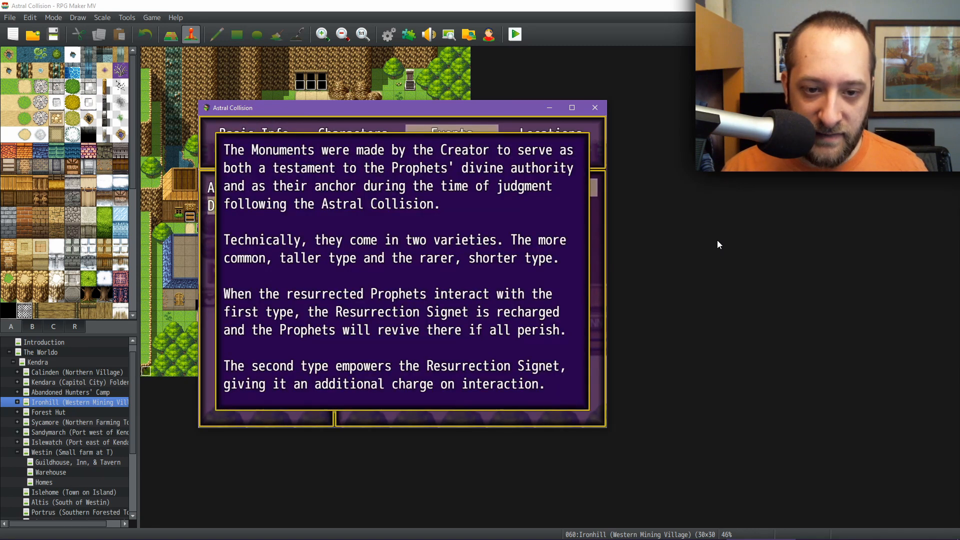
pyautogui.press('Return')
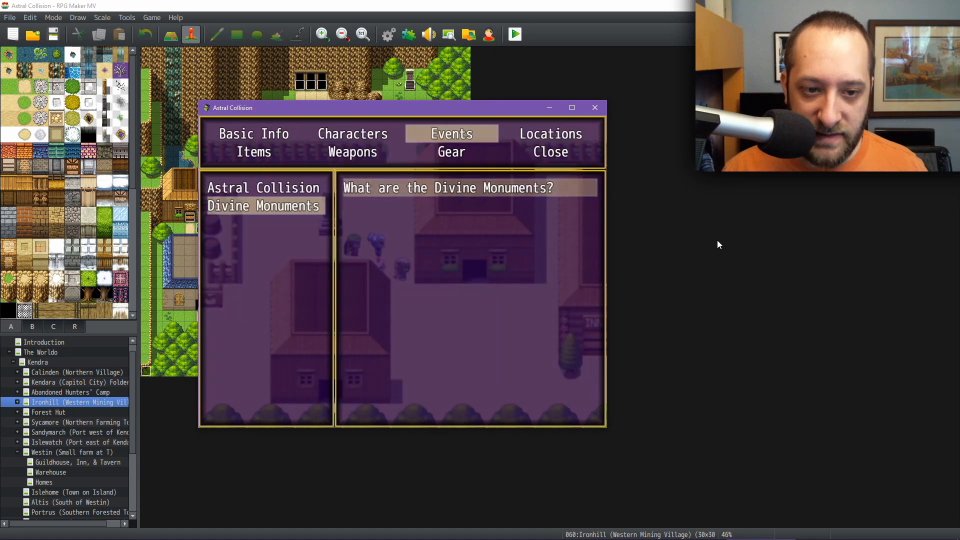
pyautogui.press('Up')
pyautogui.press('Escape')
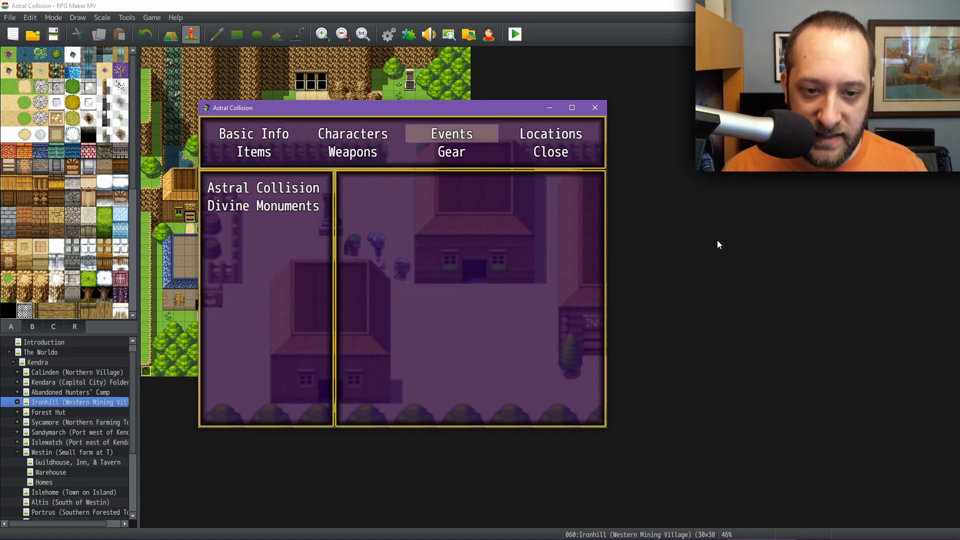
pyautogui.press('Escape')
# Walk the party into the Inn & Guildhouse and open the crafting list of clubs and focuses
pyautogui.press('Down')
pyautogui.press('Left')
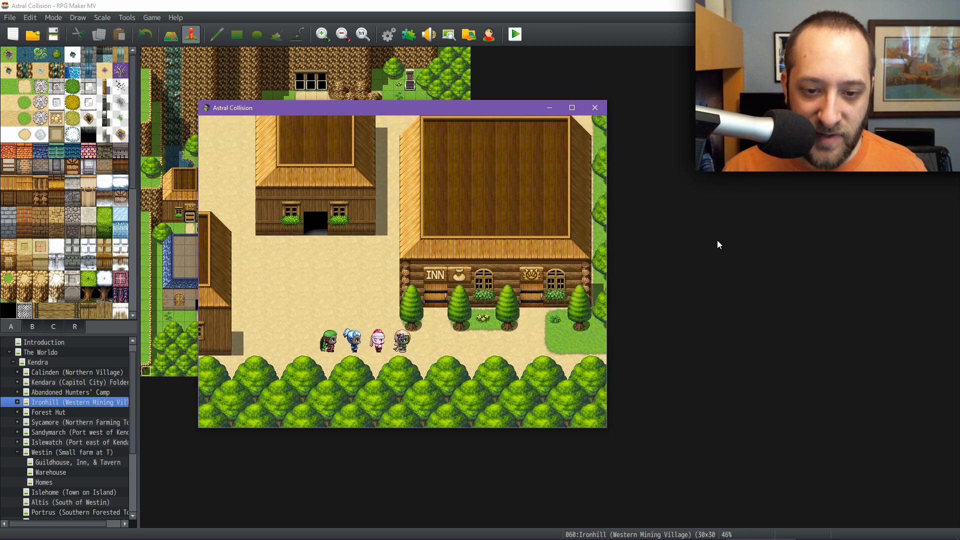
pyautogui.press('Right')
pyautogui.press('Up')
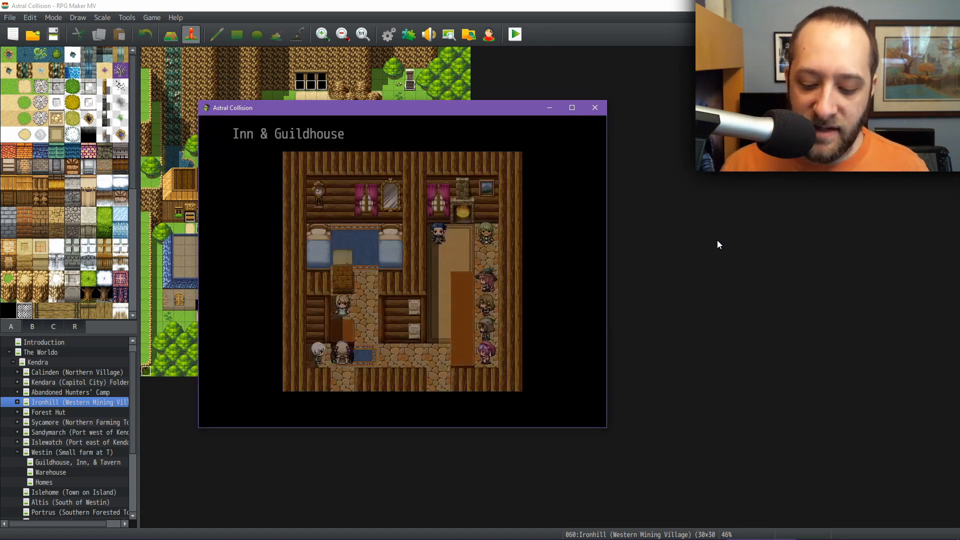
pyautogui.press('Return')
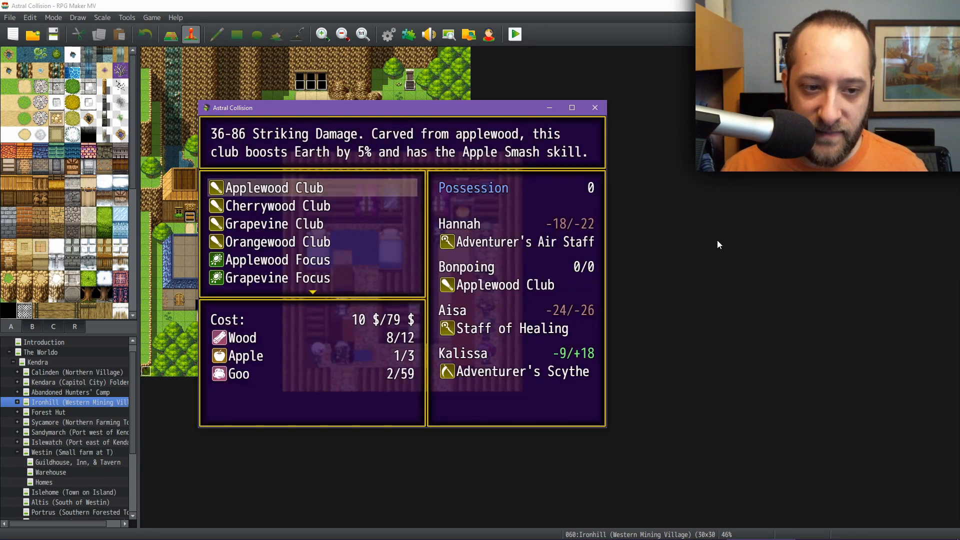
# Compare the descriptions and crafting costs of the Applewood, Cherrywood, Grapevine and Orangewood Clubs
pyautogui.press('Down')
pyautogui.press('Down')
pyautogui.press('Down')
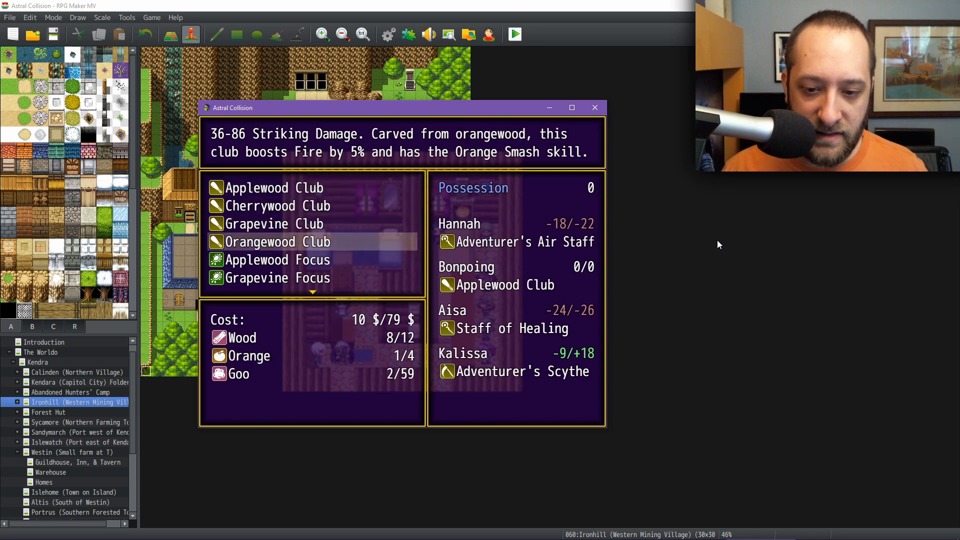
pyautogui.press('Up')
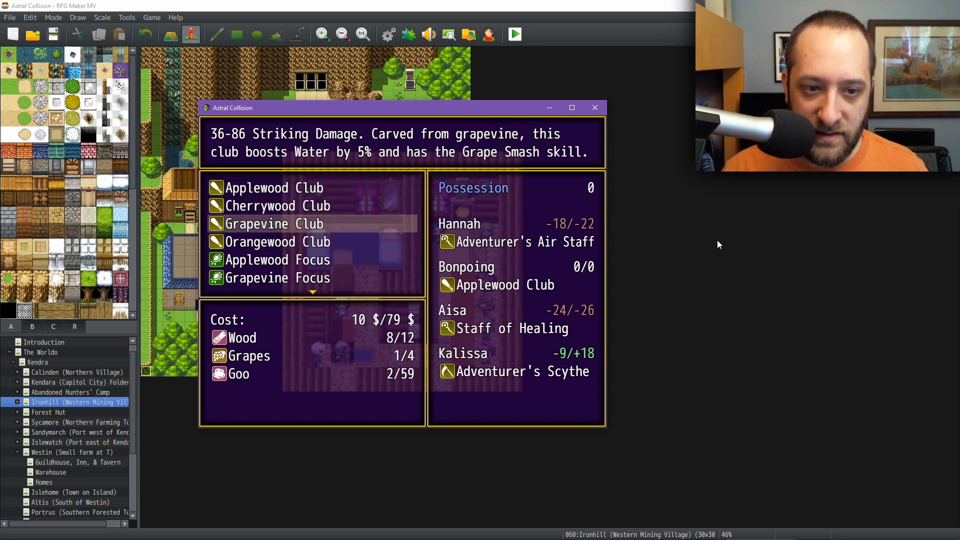
pyautogui.press('Down')
pyautogui.press('Up')
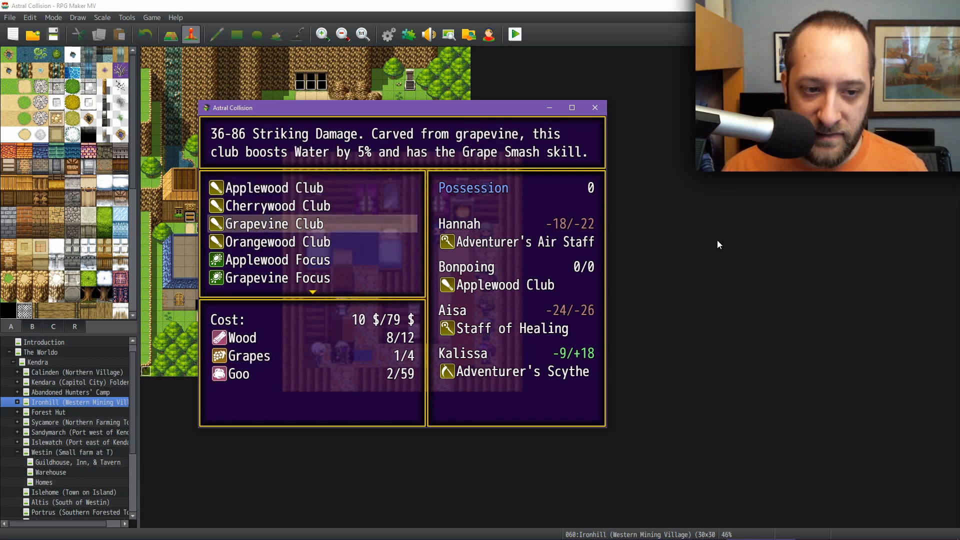
pyautogui.press('Up')
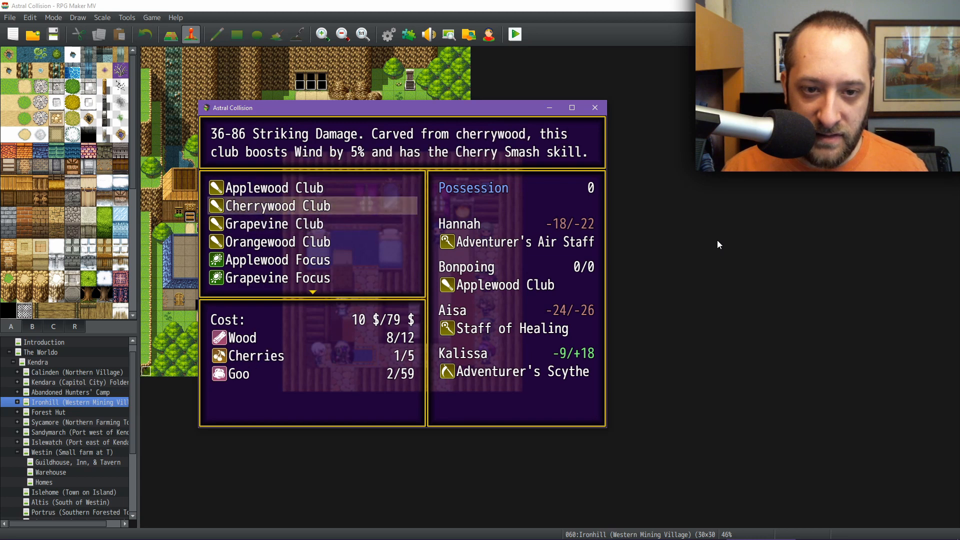
pyautogui.press('Up')
pyautogui.press('Down')
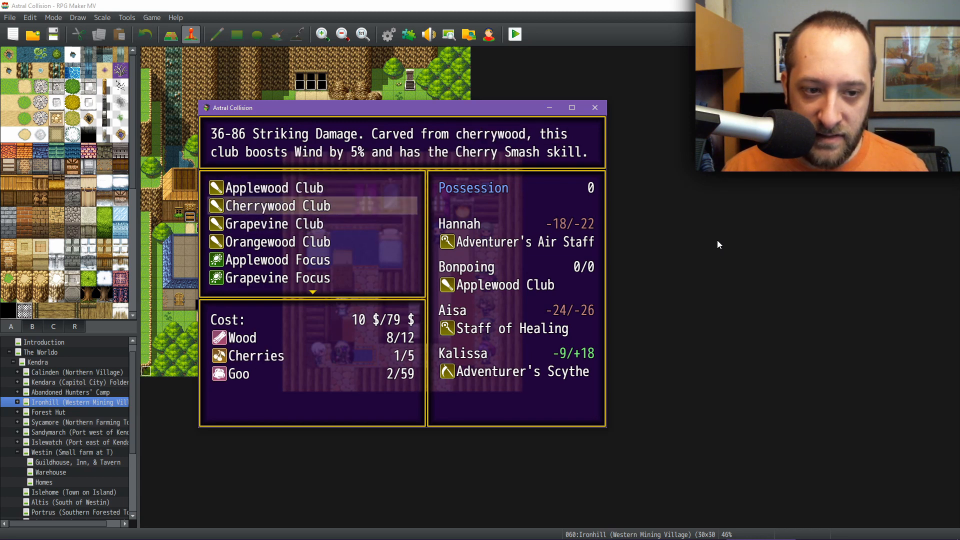
# Craft one Orangewood Club
pyautogui.press('Down')
pyautogui.press('Down')
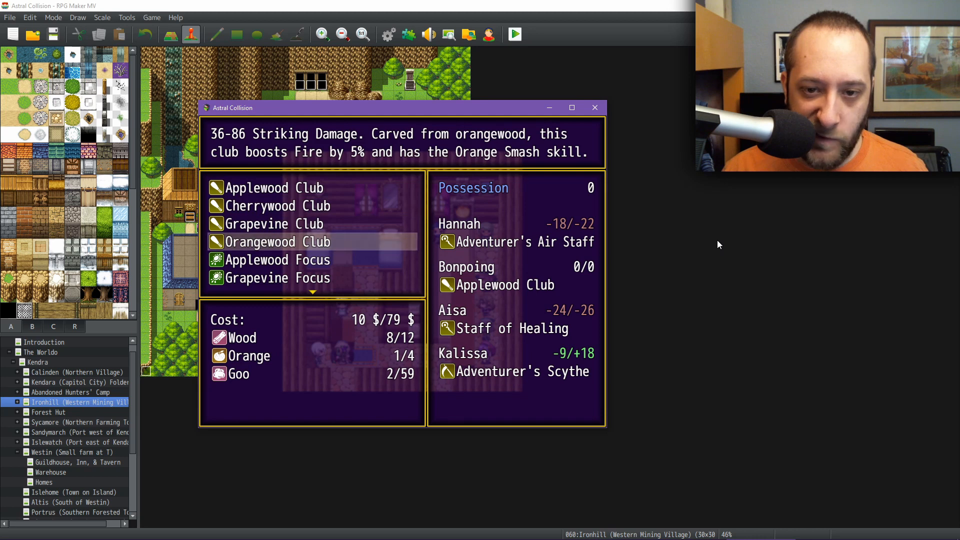
pyautogui.press('Return')
pyautogui.press('Return')
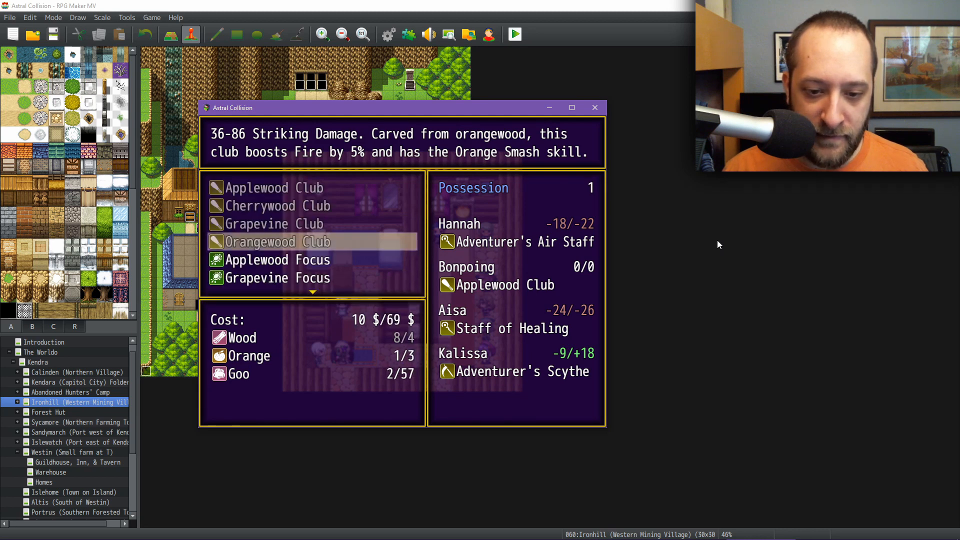
# Leave the crafting list and equip the Warmage with the Orangewood Club in place of the scythe
pyautogui.press('Escape')
pyautogui.press('Escape')
pyautogui.press('Down')
pyautogui.press('Down')
pyautogui.press('Return')
pyautogui.press('Return')
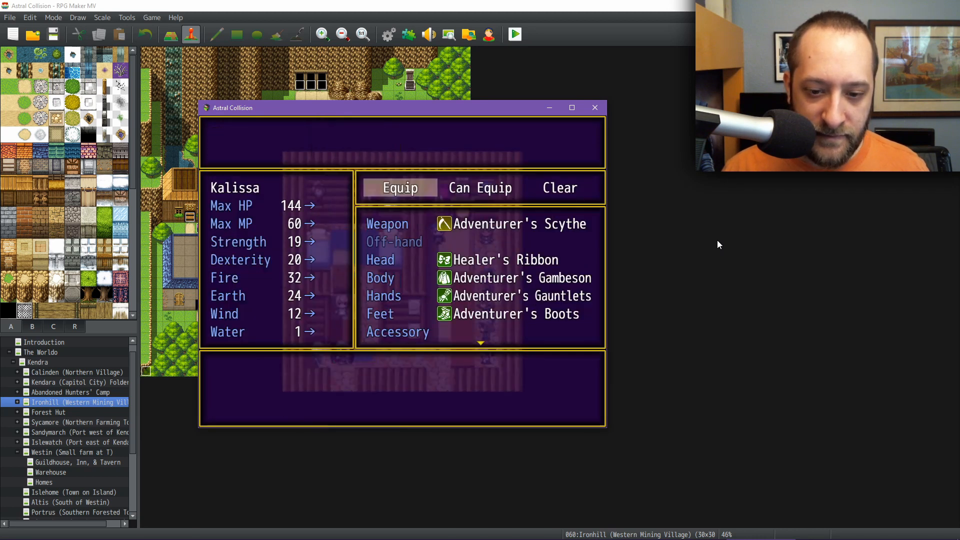
pyautogui.press('Return')
pyautogui.press('Return')
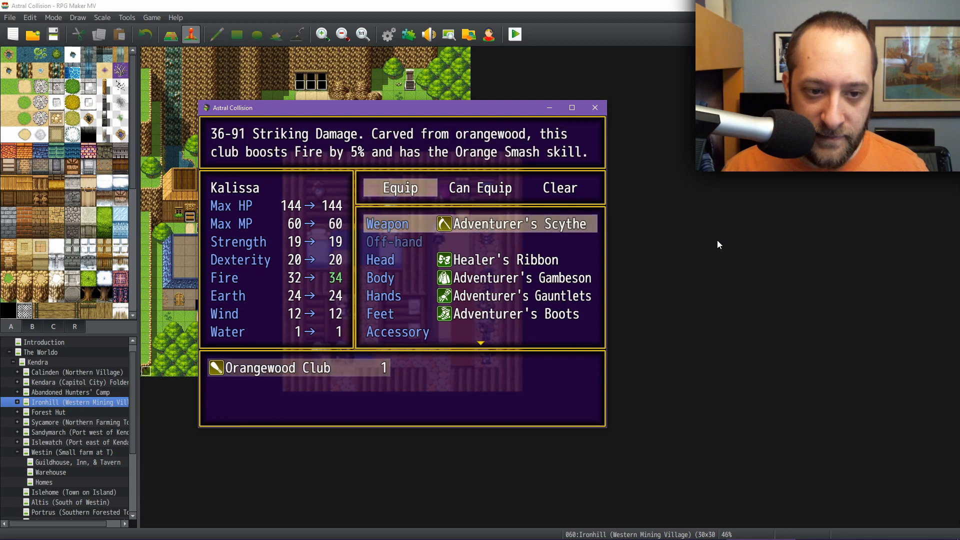
pyautogui.press('Return')
pyautogui.press('Escape')
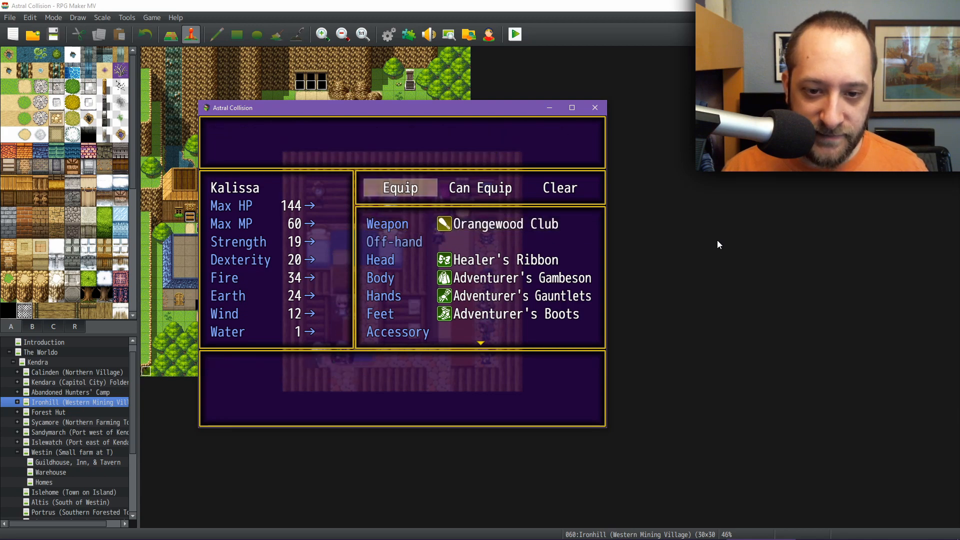
pyautogui.press('Escape')
pyautogui.press('Escape')
# Walk the party out of the inn and Sycamore Farmsteads, and southwest across the world map until a random battle starts
pyautogui.press('Down')
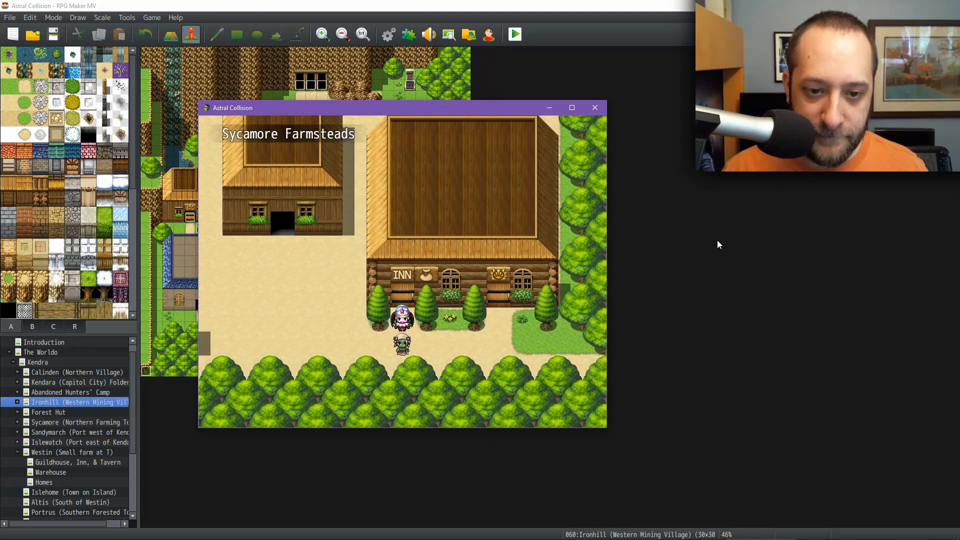
pyautogui.press('Left')
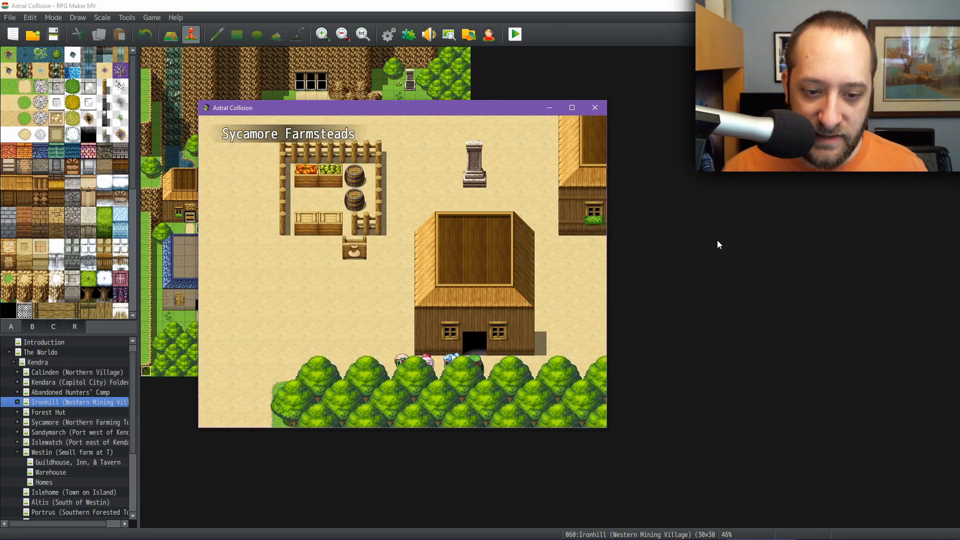
pyautogui.press('Down')
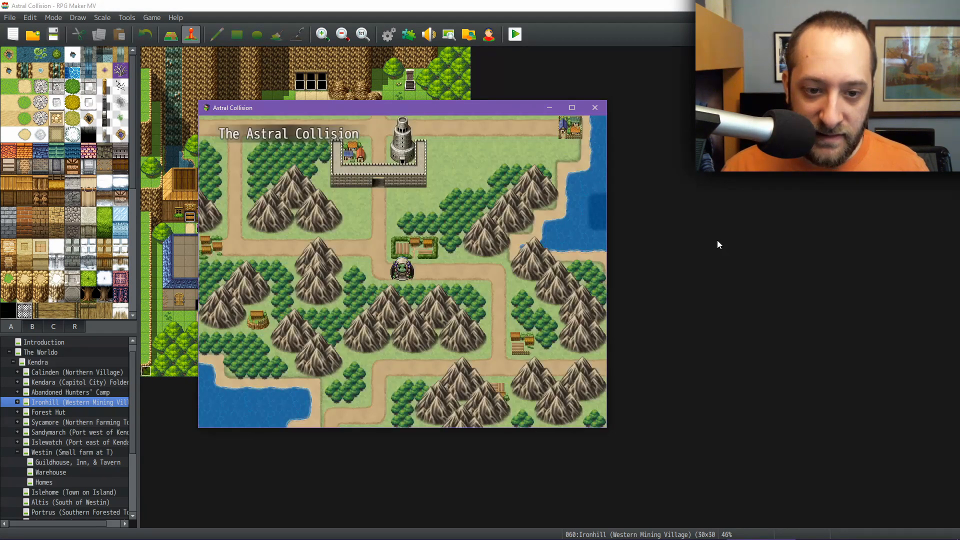
pyautogui.press('Down')
pyautogui.press('Left')
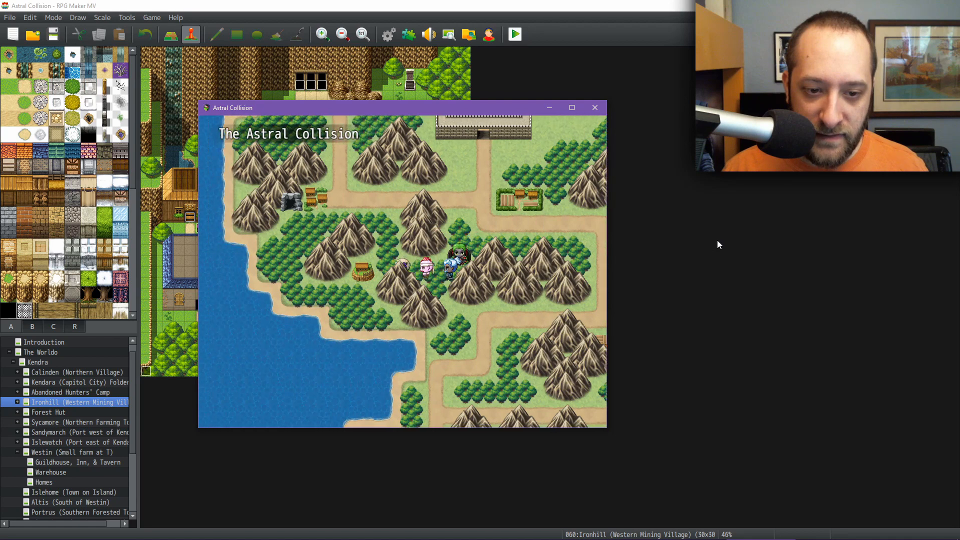
pyautogui.press('Left')
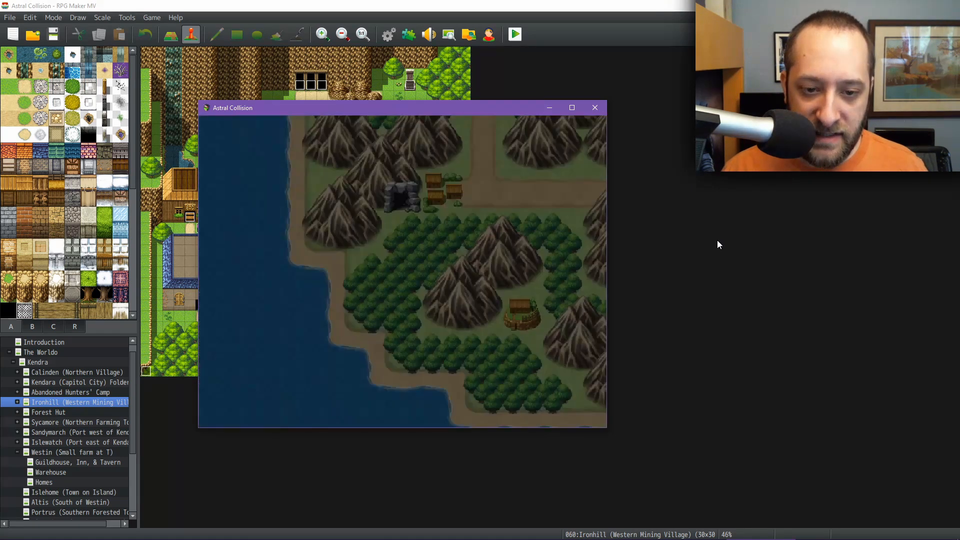
# Begin the battle's first round and have the Druid cast Absorption on the Warmage
pyautogui.press('Return')
pyautogui.press('Return')
pyautogui.press('Right')
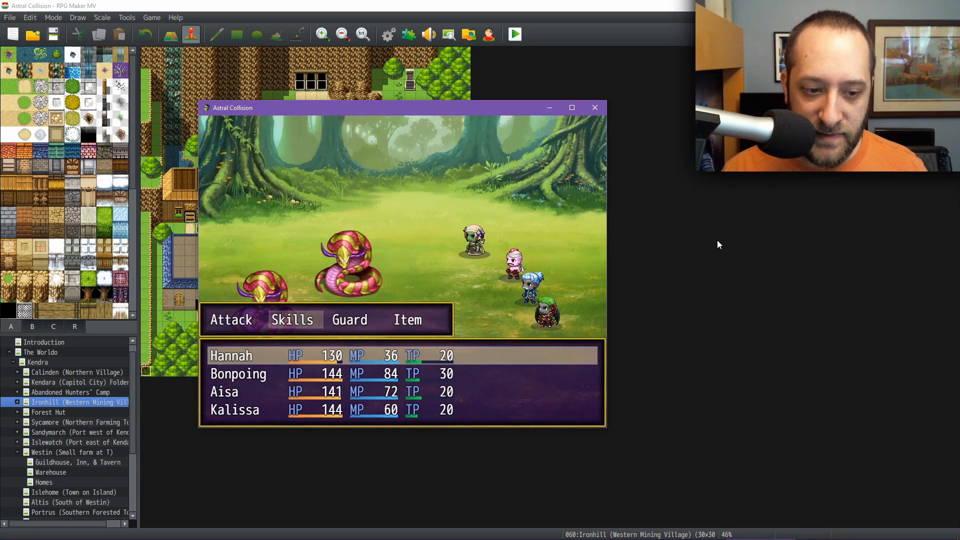
pyautogui.press('Return')
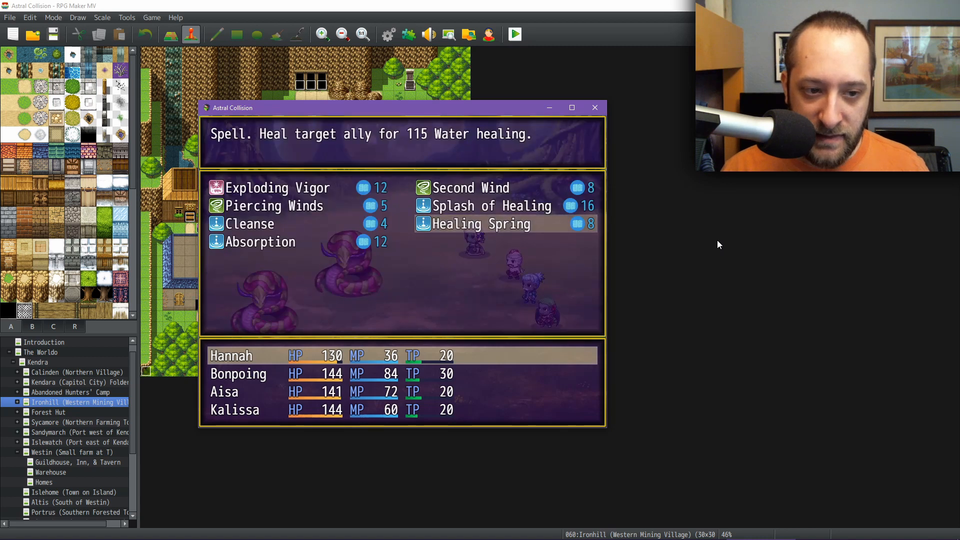
pyautogui.press('Left')
pyautogui.press('Return')
pyautogui.press('Down')
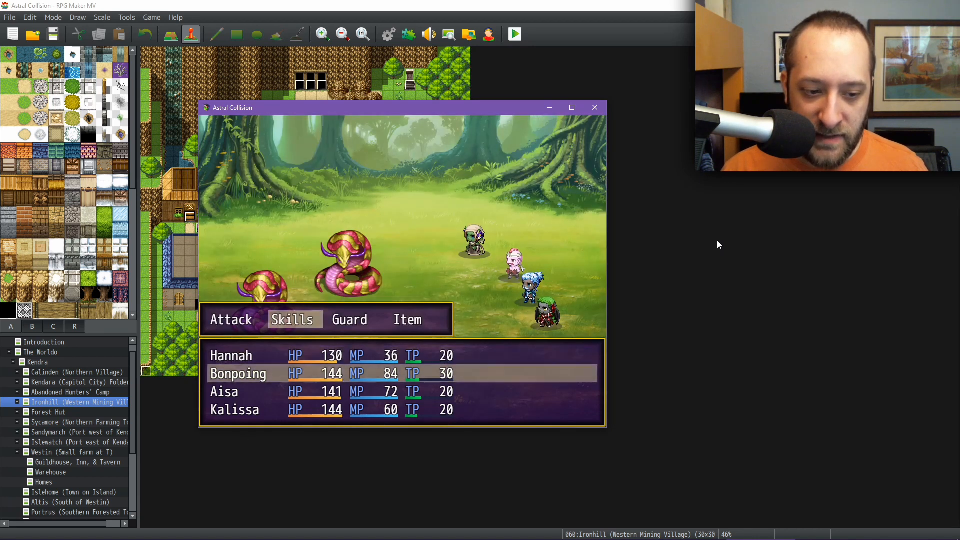
# Check the descriptions of the Berserker's Showmanship and Apple Smash skills, and give the Berserker a basic attack instead
pyautogui.press('Return')
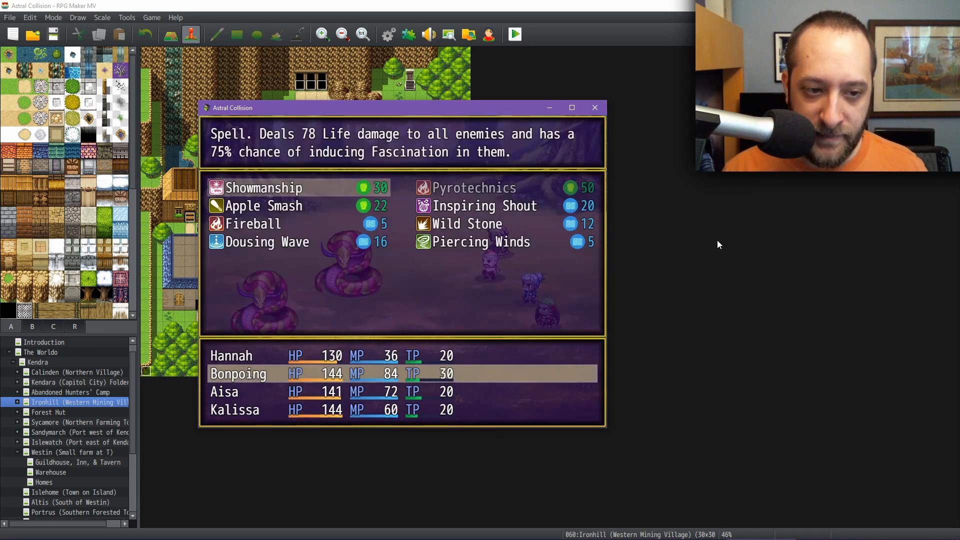
pyautogui.press('Down')
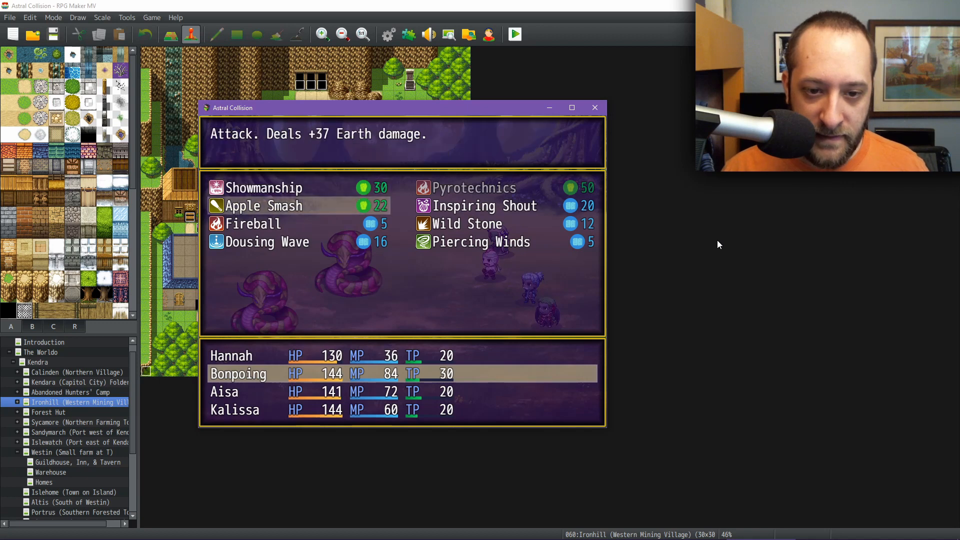
pyautogui.press('Escape')
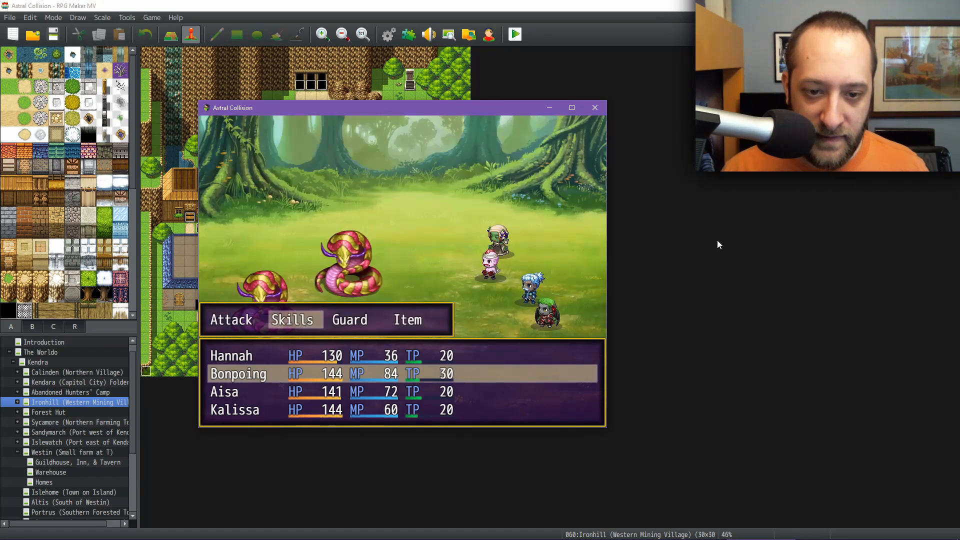
pyautogui.press('Left')
pyautogui.press('Return')
pyautogui.press('Return')
# Check the Blizzagus's Encouragement and Bandage Wound skills, and order Icy Breath on Mushroom Snake A
pyautogui.press('Return')
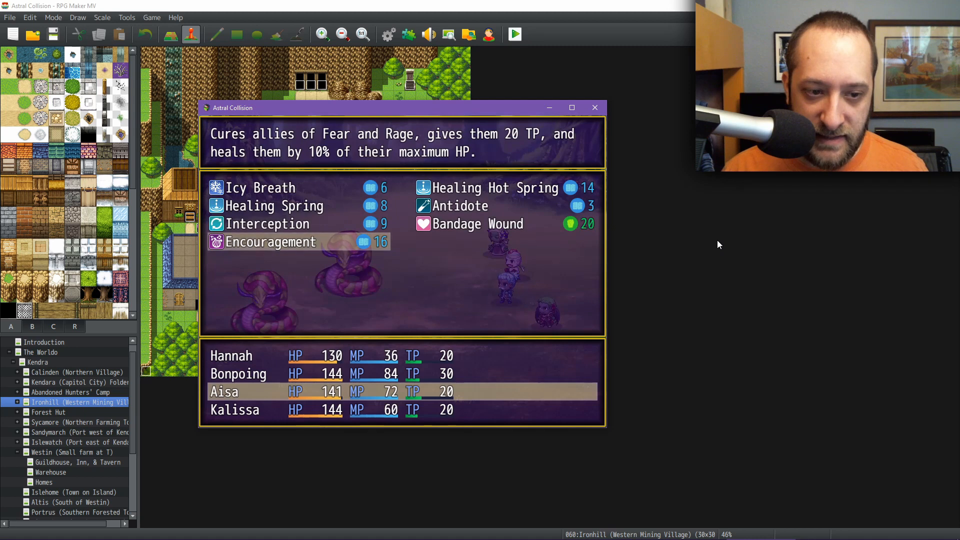
pyautogui.press('Up')
pyautogui.press('Right')
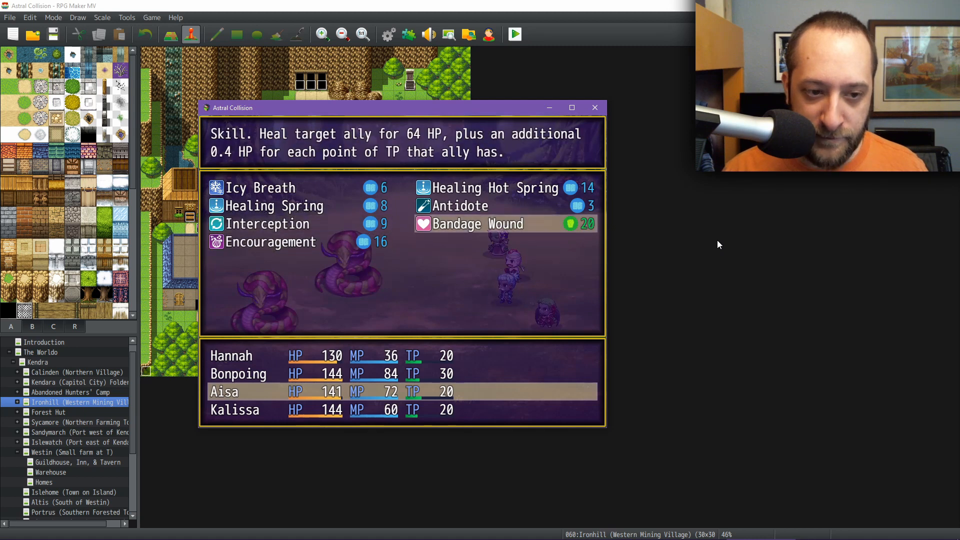
pyautogui.press('Up')
pyautogui.press('Left')
pyautogui.press('Up')
pyautogui.press('Return')
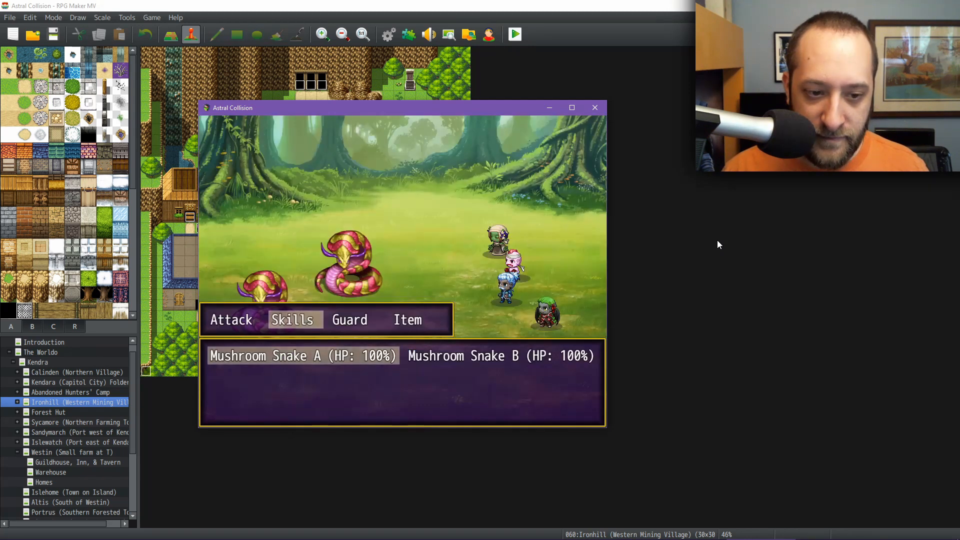
pyautogui.press('Return')
# Have the Warmage use Flame Swath on all foes and play out the round
pyautogui.press('Return')
pyautogui.press('Left')
pyautogui.press('Up')
pyautogui.press('Up')
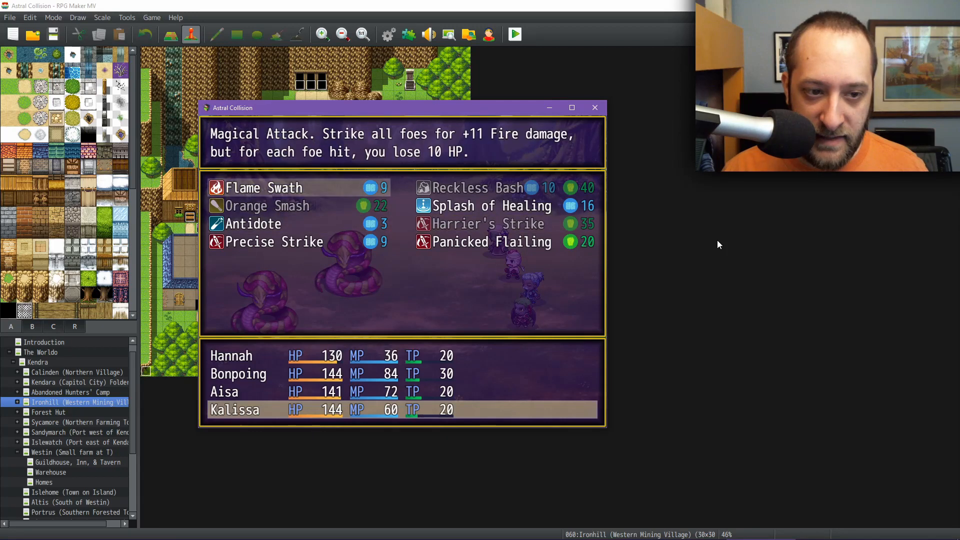
pyautogui.press('Return')
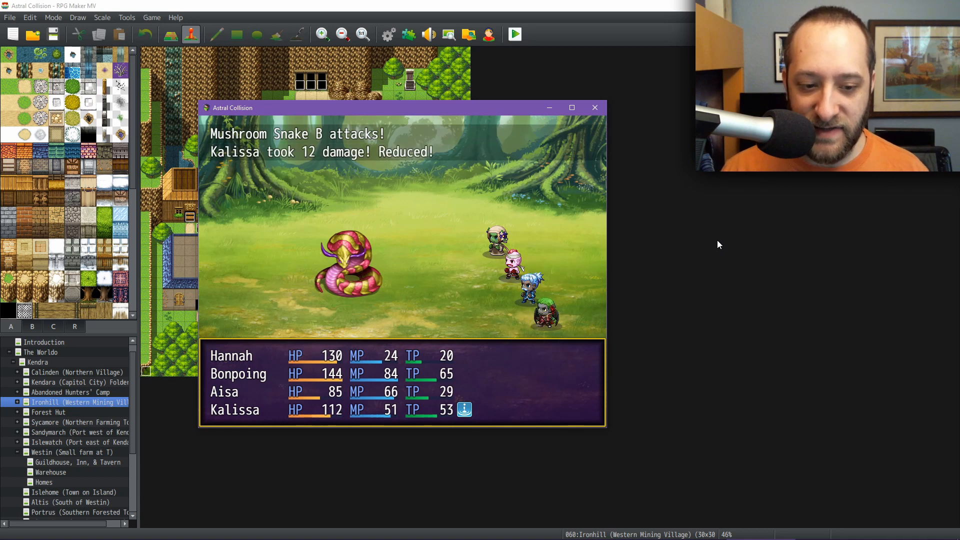
pyautogui.press('Return')
pyautogui.press('Return')
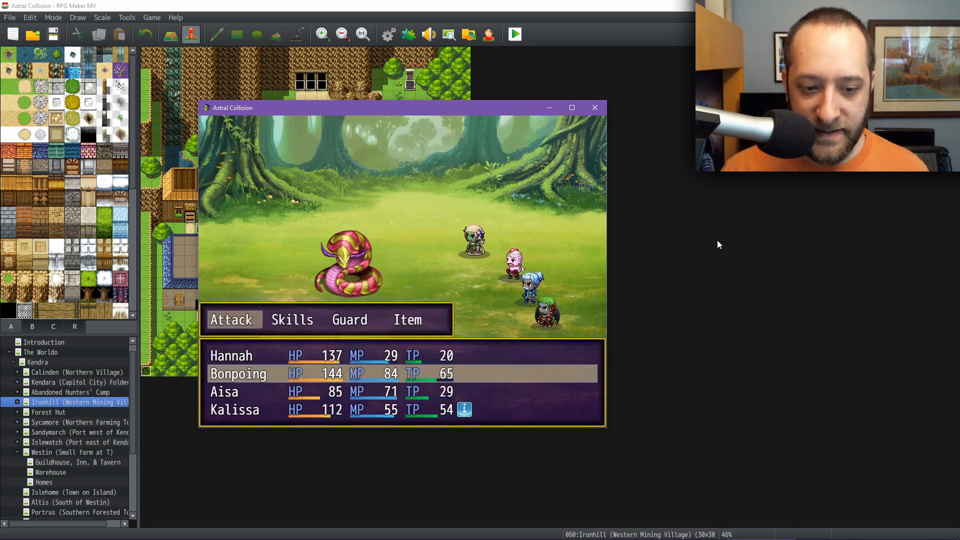
pyautogui.press('Escape')
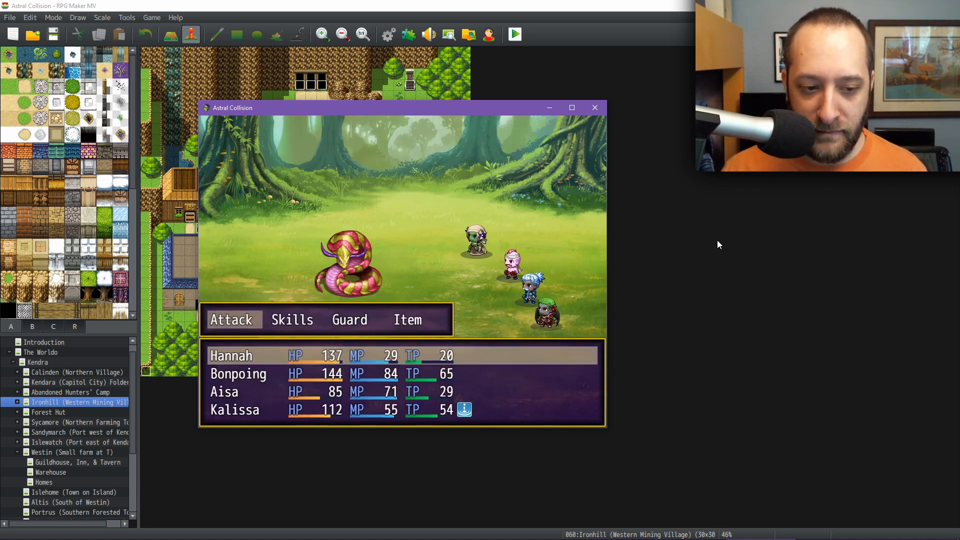
# Have the Druid, Berserker and Blizzagus guard while the Warmage attacks the remaining Mushroom Snake with the club
pyautogui.press('Right')
pyautogui.press('Right')
pyautogui.press('Return')
pyautogui.press('Right')
pyautogui.press('Right')
pyautogui.press('Return')
pyautogui.press('Right')
pyautogui.press('Right')
pyautogui.press('Return')
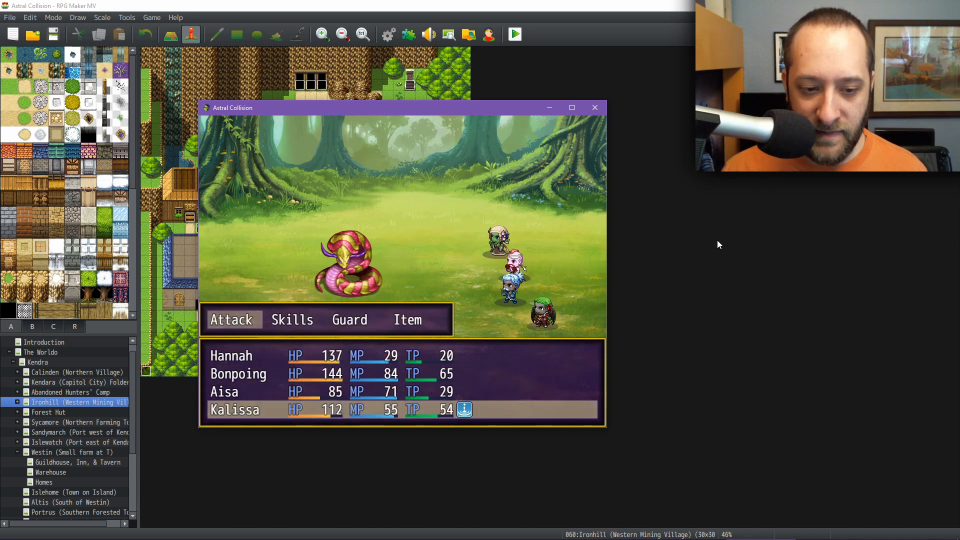
pyautogui.press('Return')
pyautogui.press('Return')
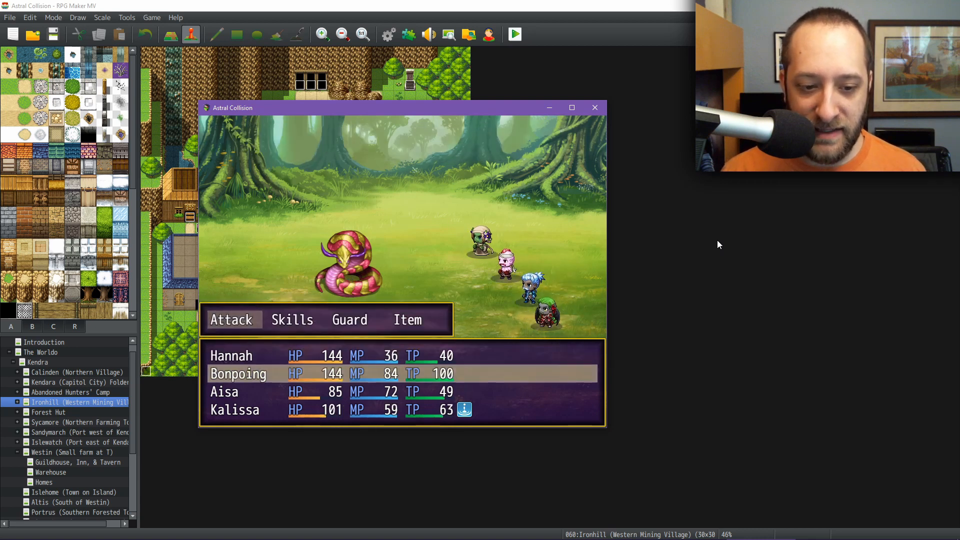
# Finish off the remaining Mushroom Snake with basic attacks and dismiss the battle's reward messages
pyautogui.press('Return')
pyautogui.press('Return')
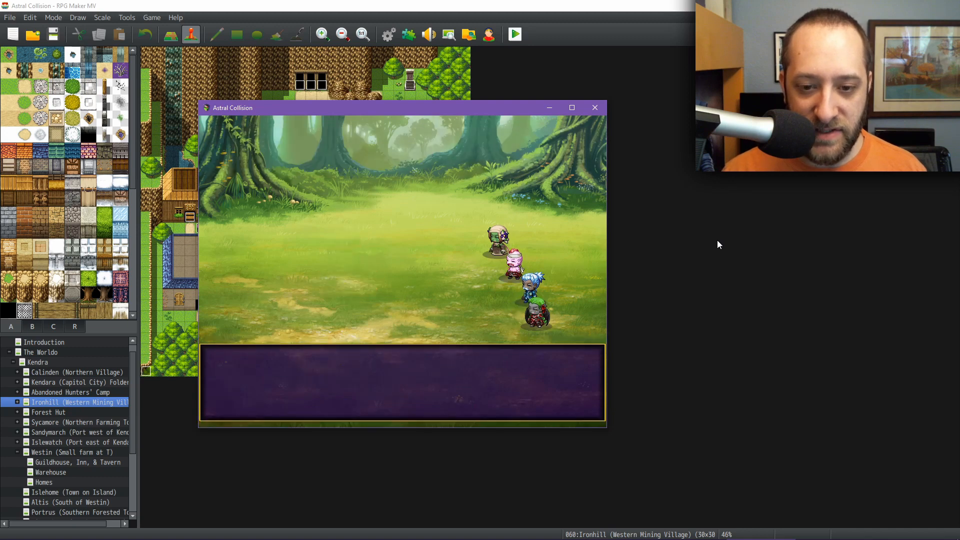
pyautogui.press('Return')
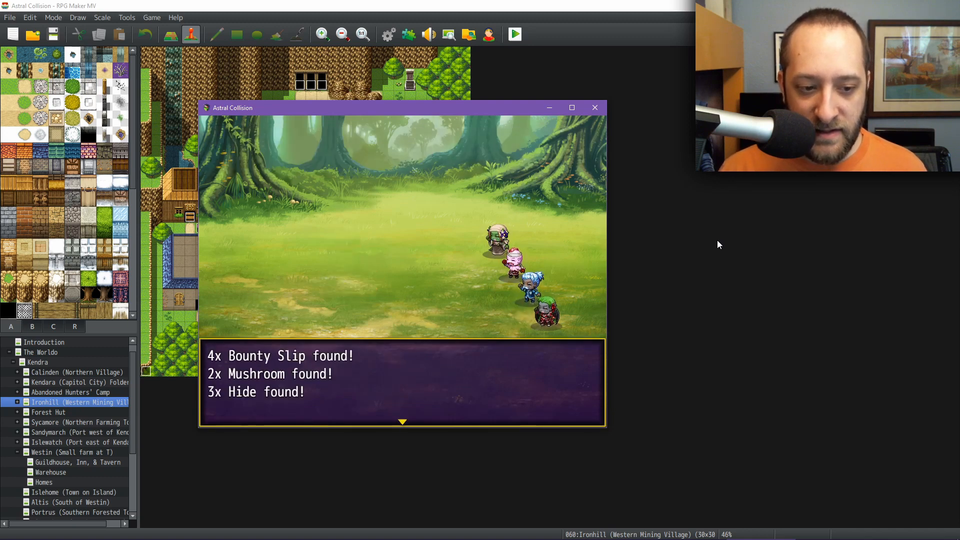
pyautogui.press('Return')
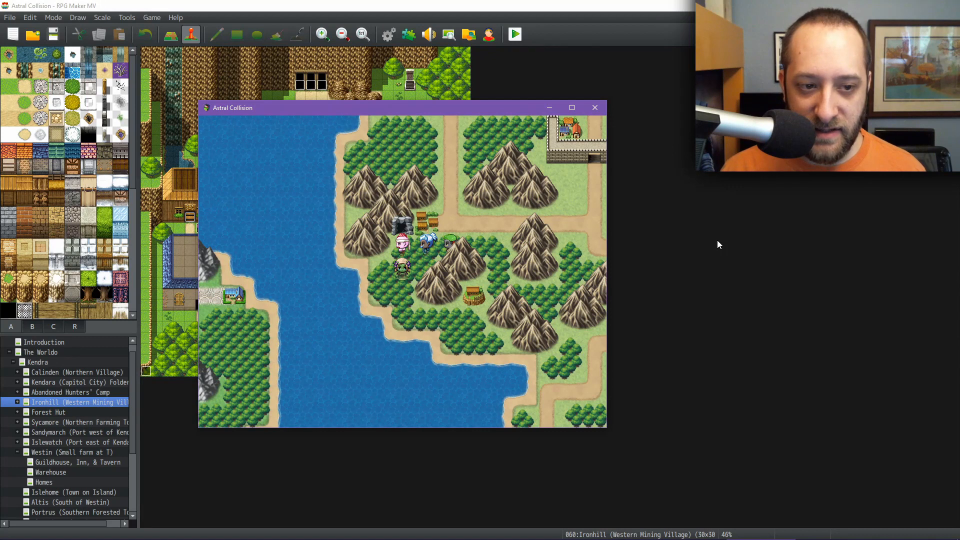
# Save the playtest progress to File 8 and close the game window
pyautogui.press('Escape')
pyautogui.press('Up')
pyautogui.press('Up')
pyautogui.press('Return')
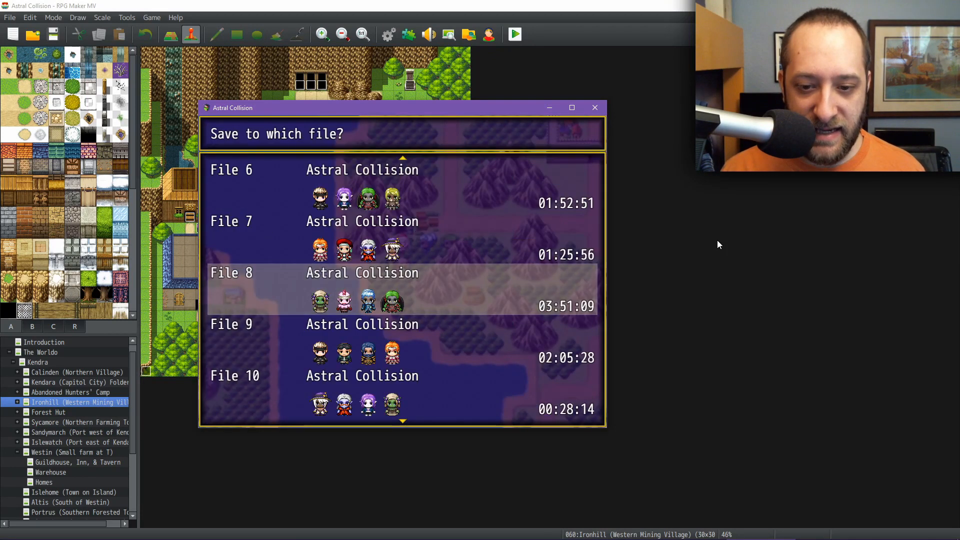
pyautogui.press('Return')
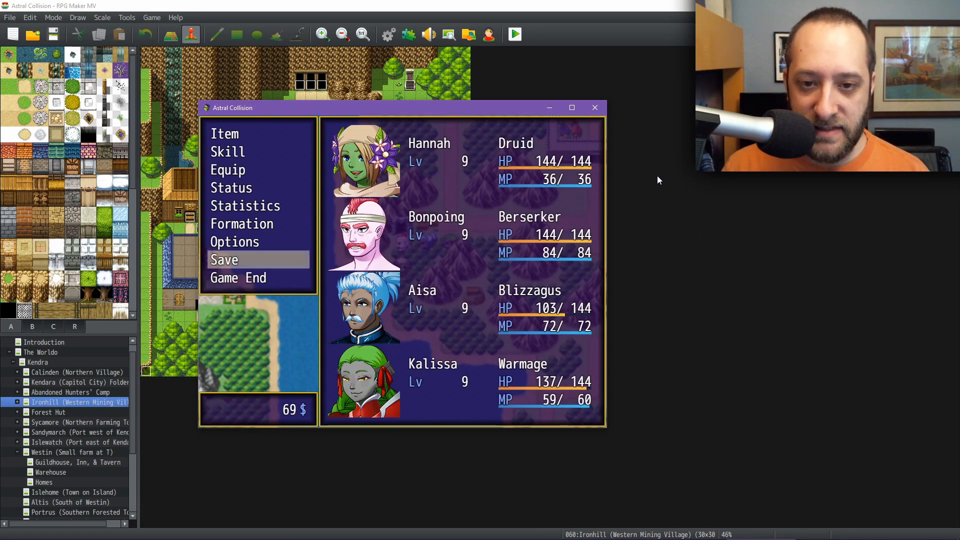
pyautogui.click(595, 107)
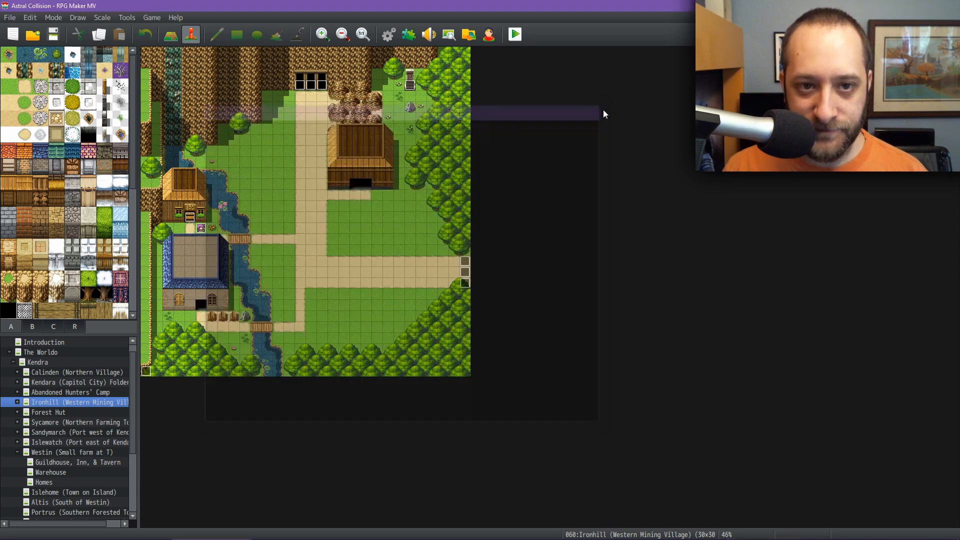
# Look through the hit, slash, pierce and claw entries in the database's Animations list and close the database
pyautogui.click(389, 34)
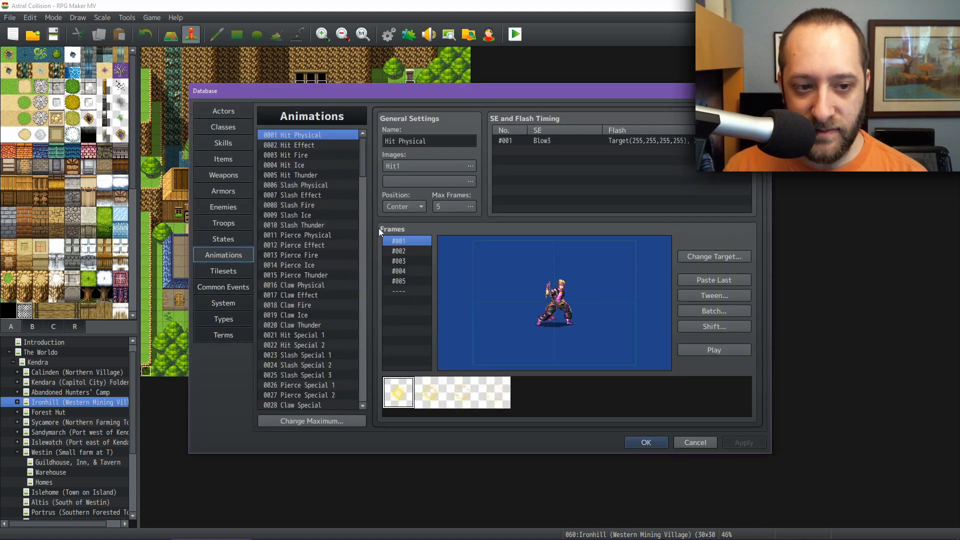
pyautogui.moveTo(364, 149); pyautogui.dragTo(362, 152)
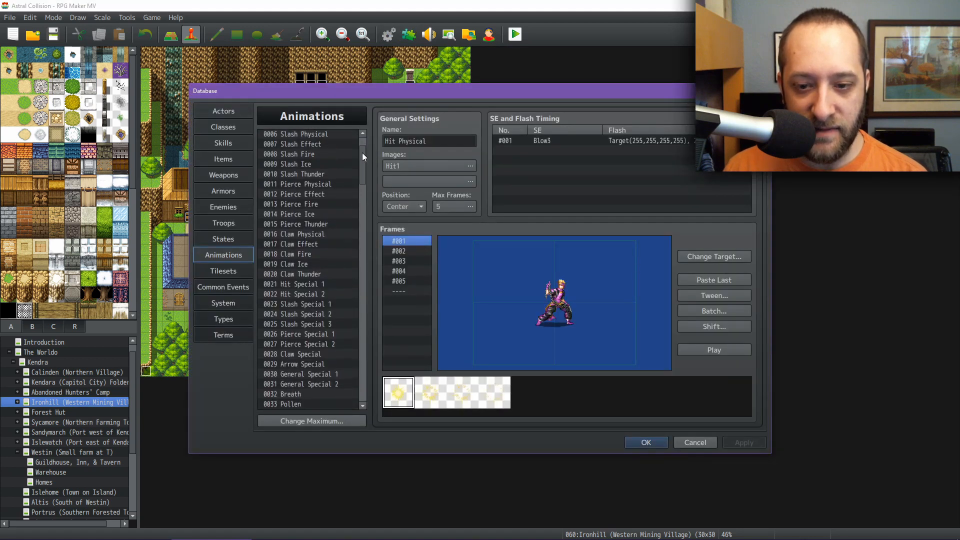
pyautogui.click(643, 443)
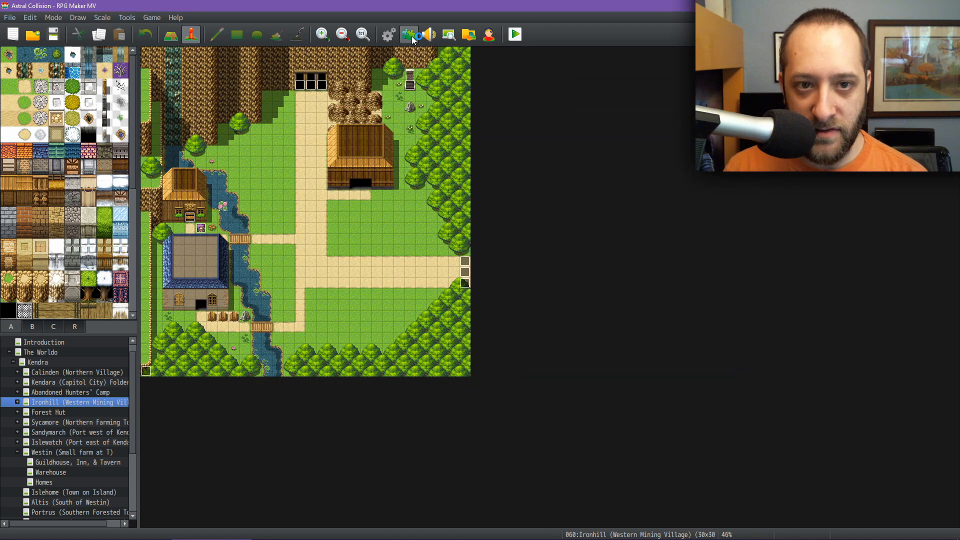
# Review the Sientir_WeaponHits plugin's animation parameters, including Base_Claw and Base_Gun, and close the Plugin Manager
pyautogui.click(409, 34)
pyautogui.doubleClick(422, 347)
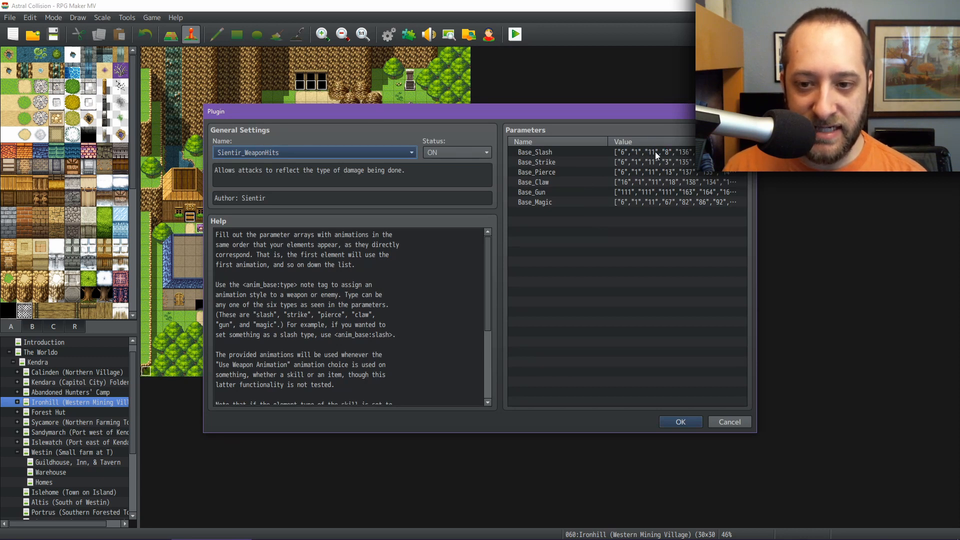
pyautogui.click(626, 182)
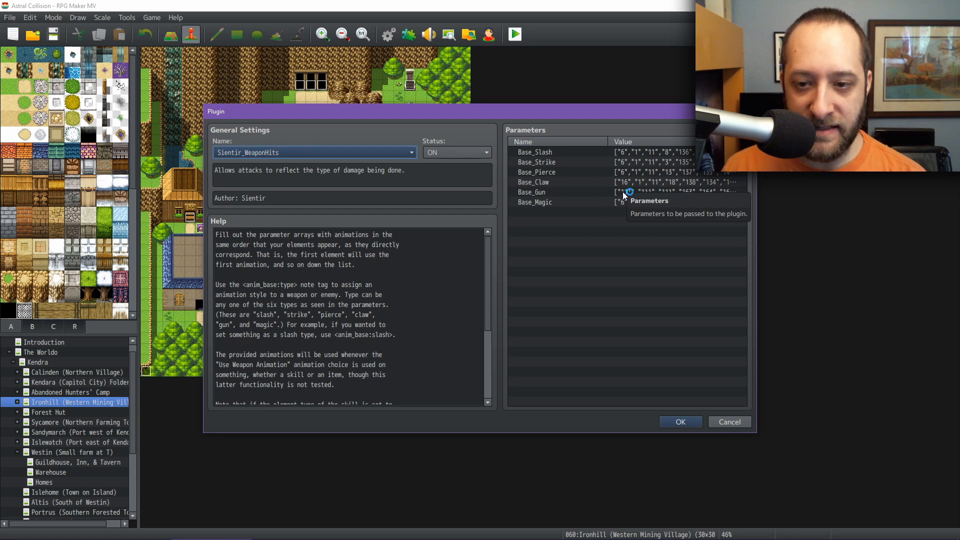
pyautogui.click(624, 193)
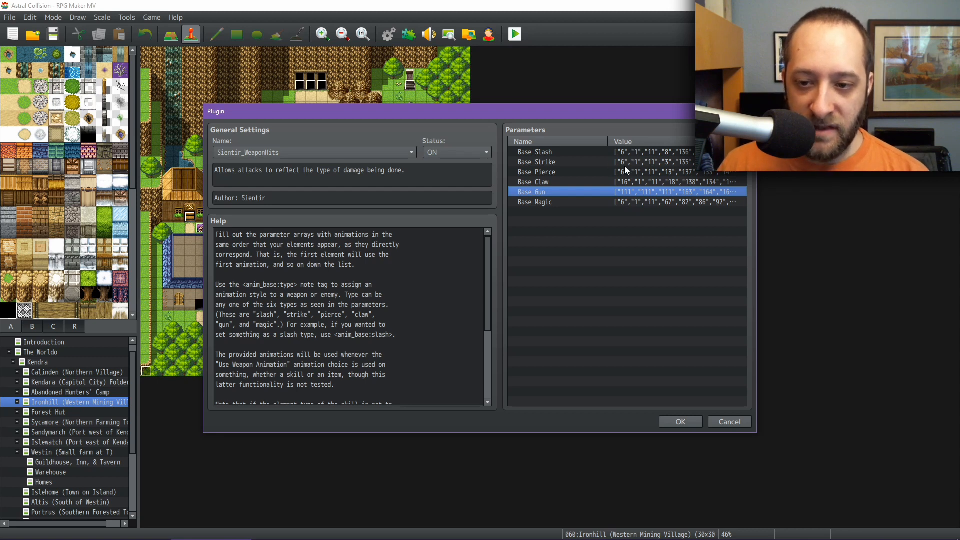
pyautogui.click(679, 419)
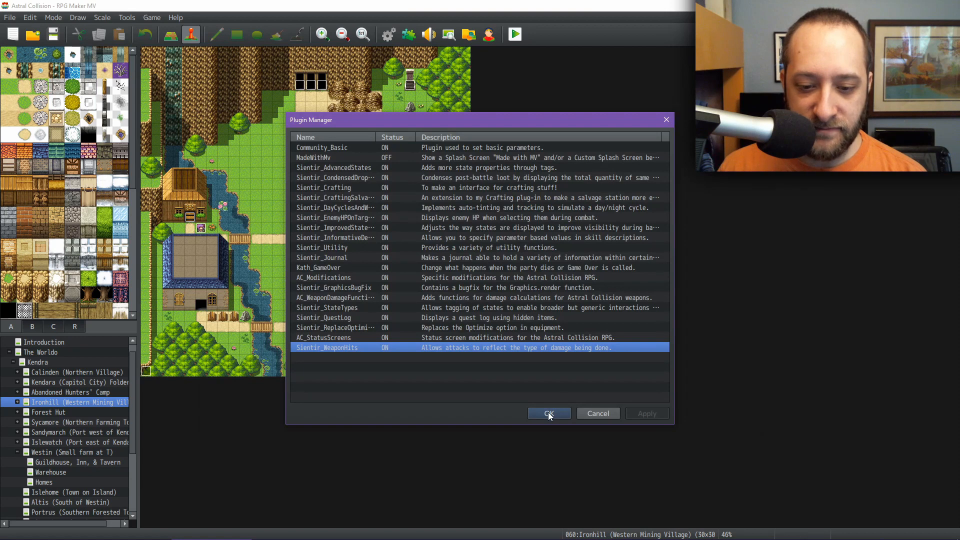
pyautogui.click(548, 413)
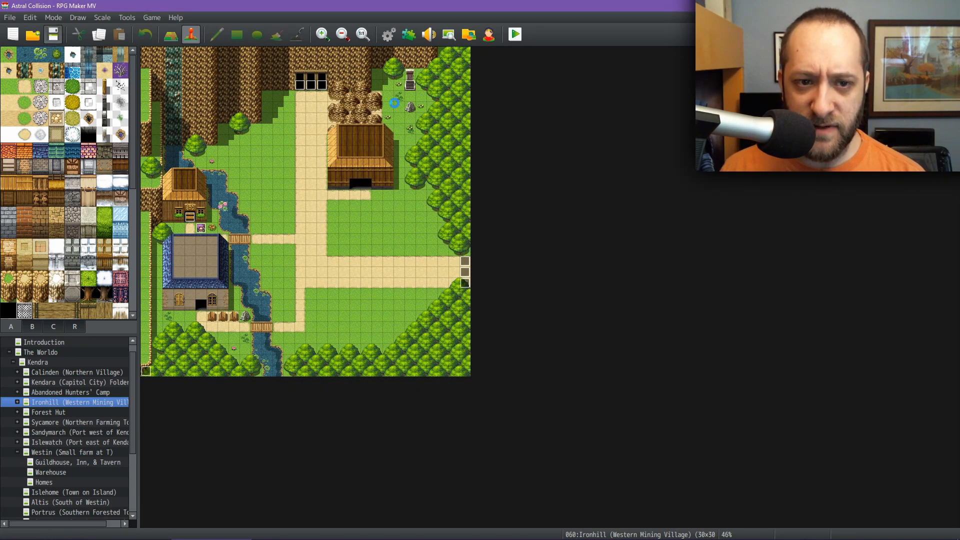
# Check the Hit Physical entry in the database's Animations list and close the database
pyautogui.click(392, 34)
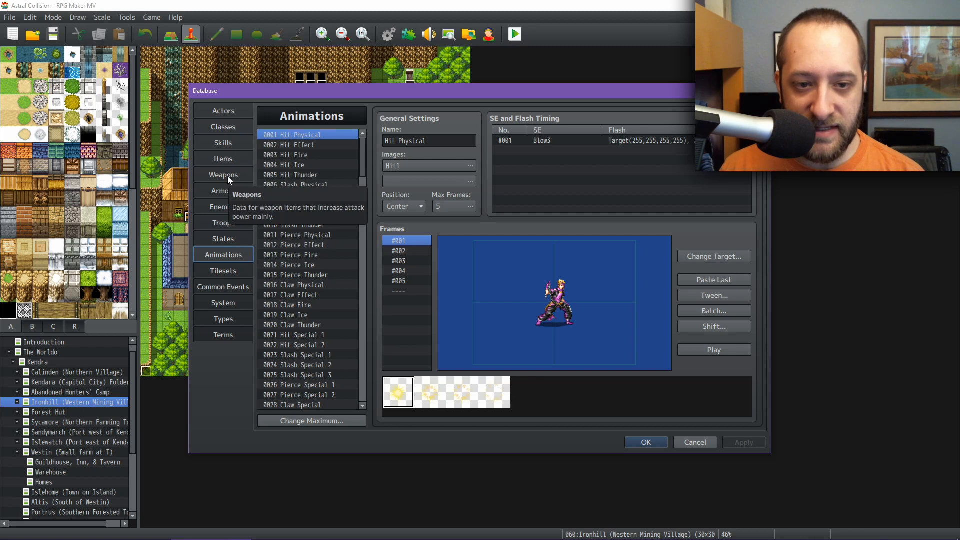
pyautogui.click(646, 442)
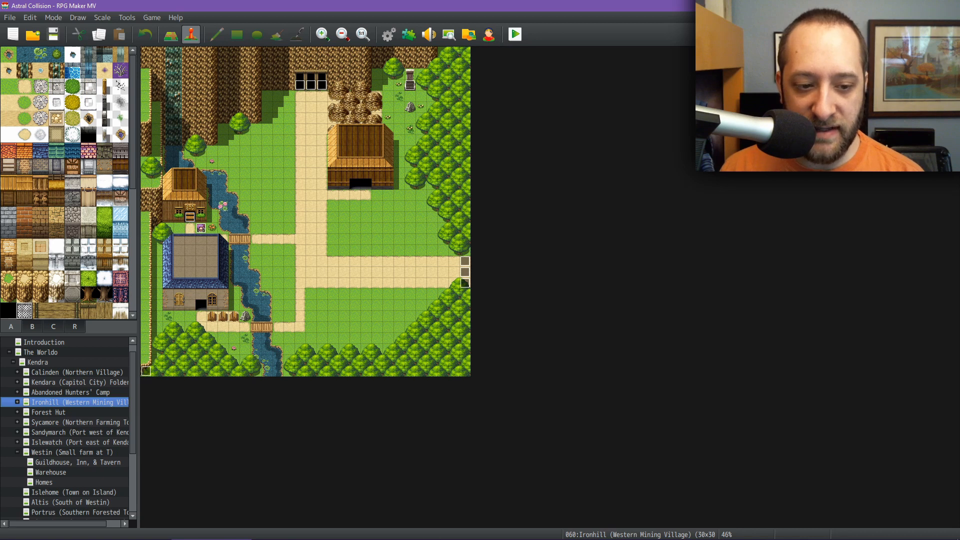
# Switch to Playtesting Notes.txt in Notepad, insert a backtick before the FIXED frost strike note, save the file, and close it
pyautogui.moveTo(468, 536)
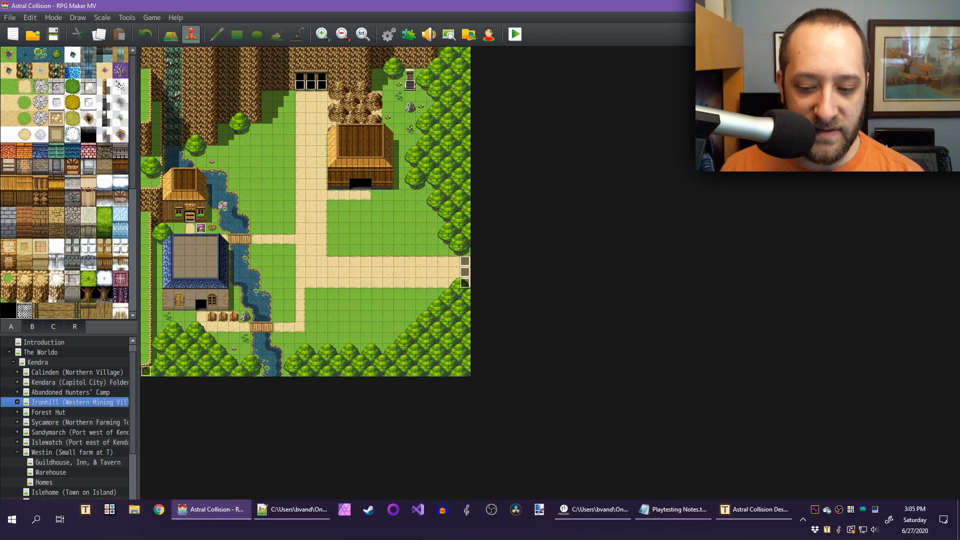
pyautogui.click(673, 509)
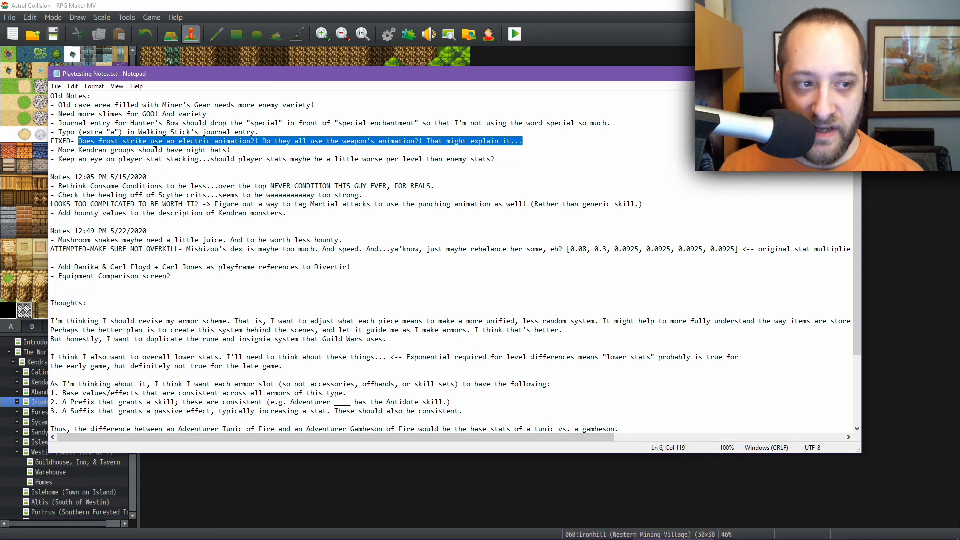
pyautogui.click(135, 141)
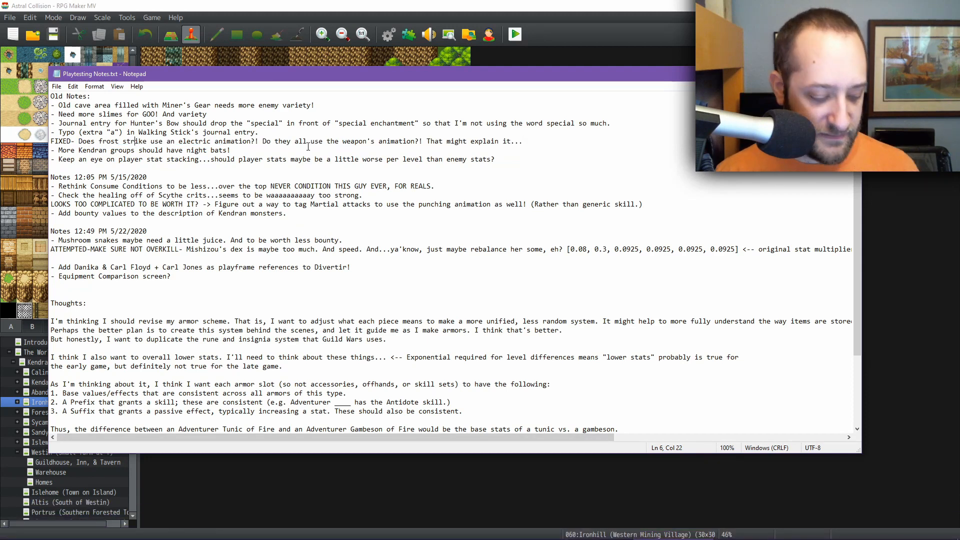
pyautogui.press('Home')
pyautogui.write('`')
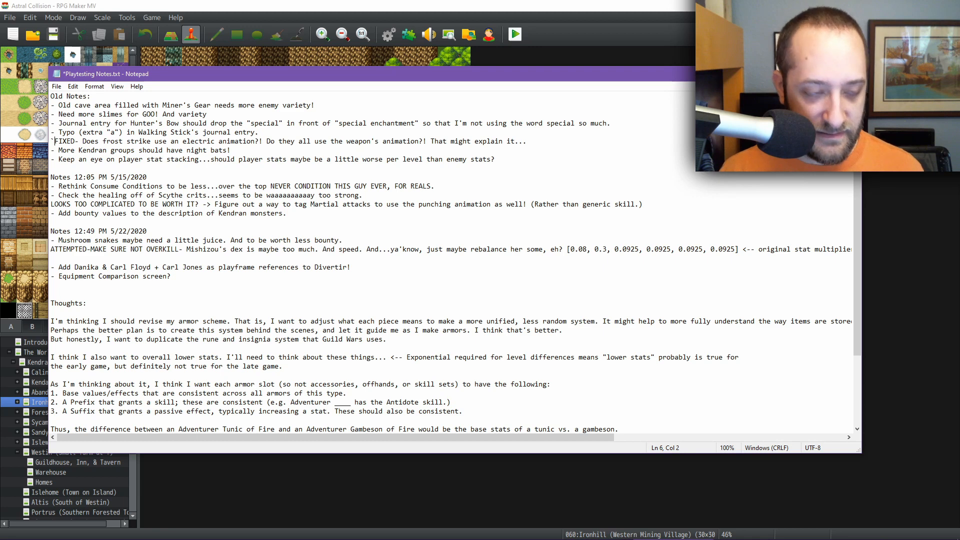
pyautogui.hotkey('ctrl', 's')
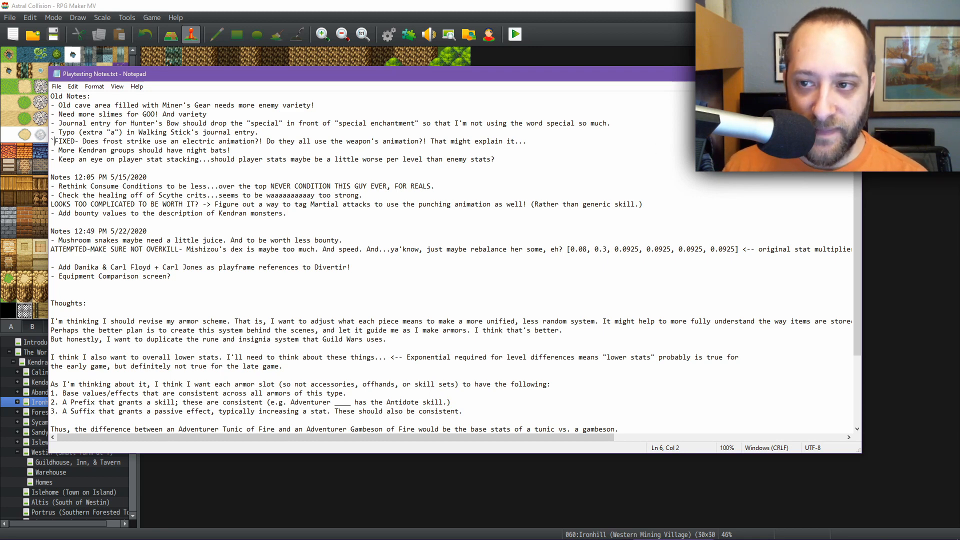
pyautogui.hotkey('alt', 'F4')
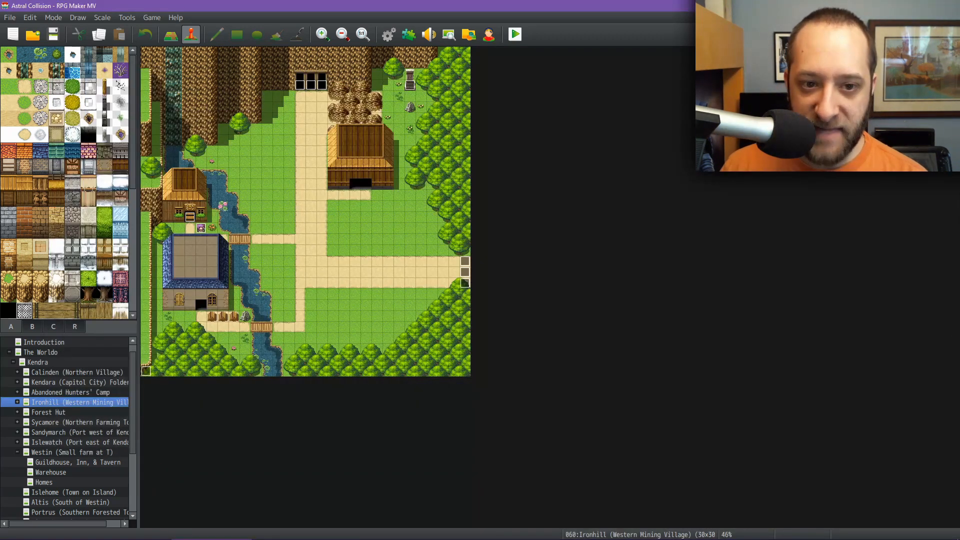